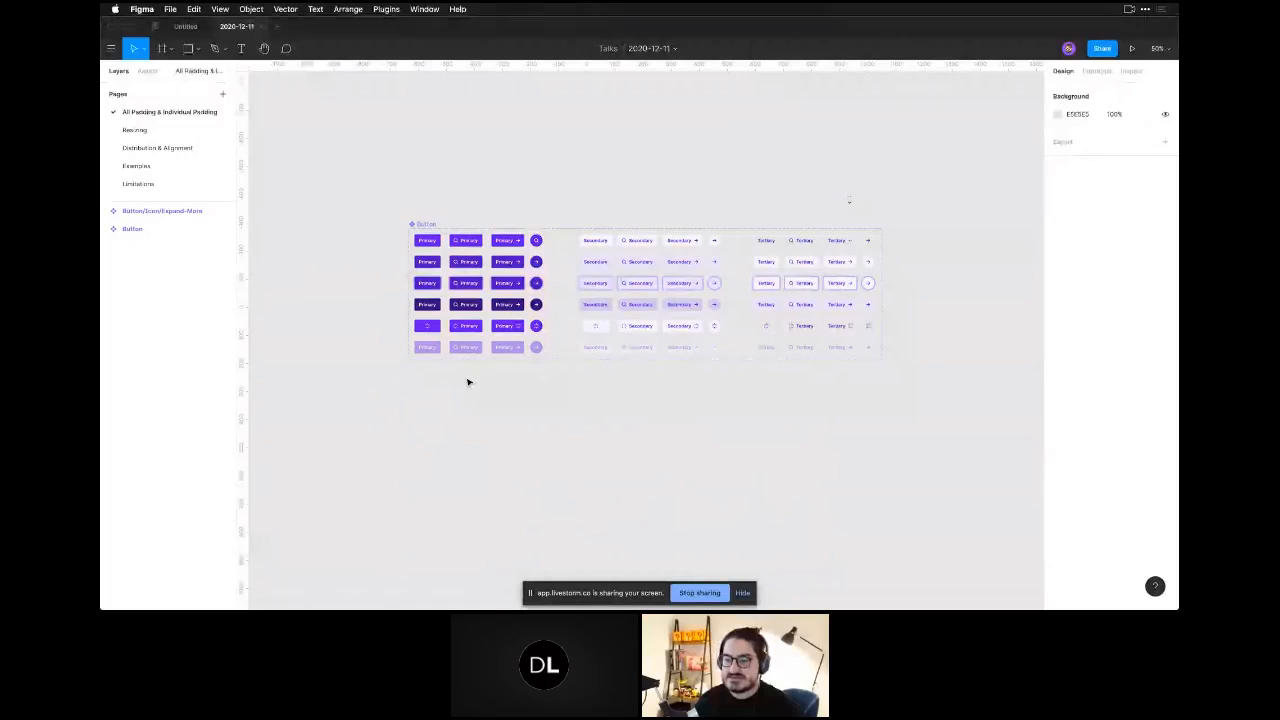
Hide the screen-sharing notice and return to the design canvas.
left_click(742, 593)
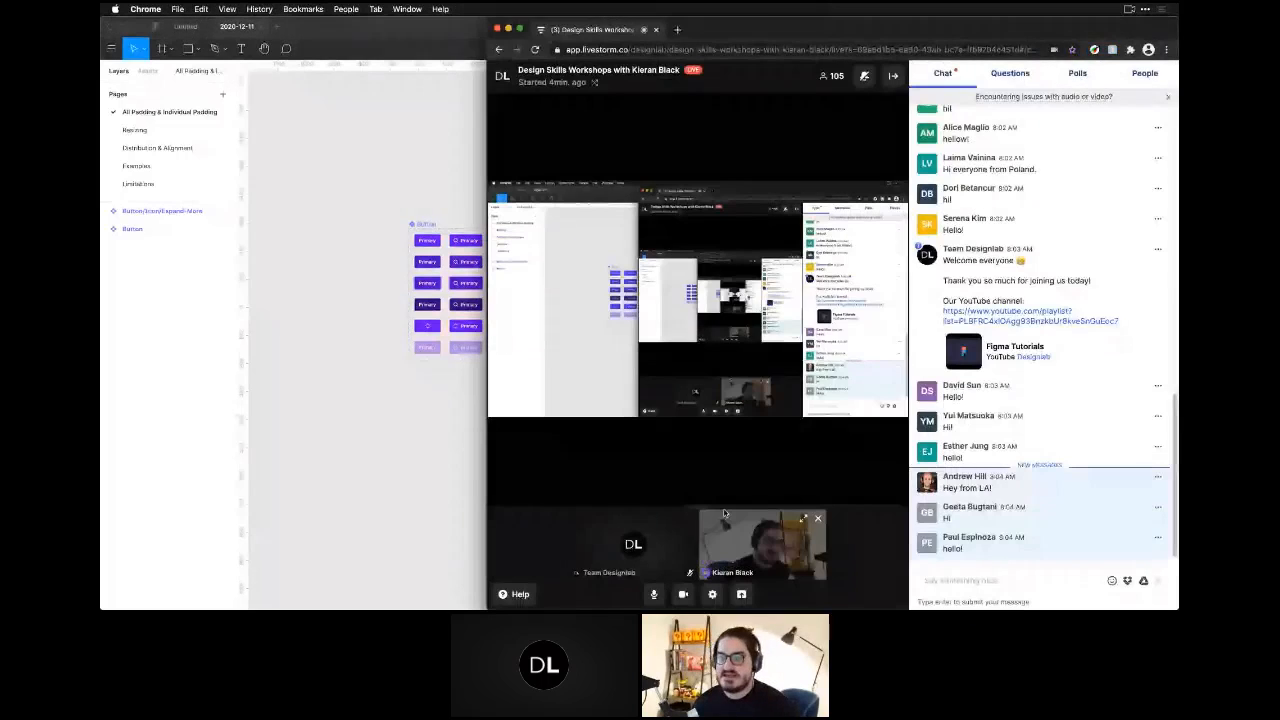
left_click(478, 501)
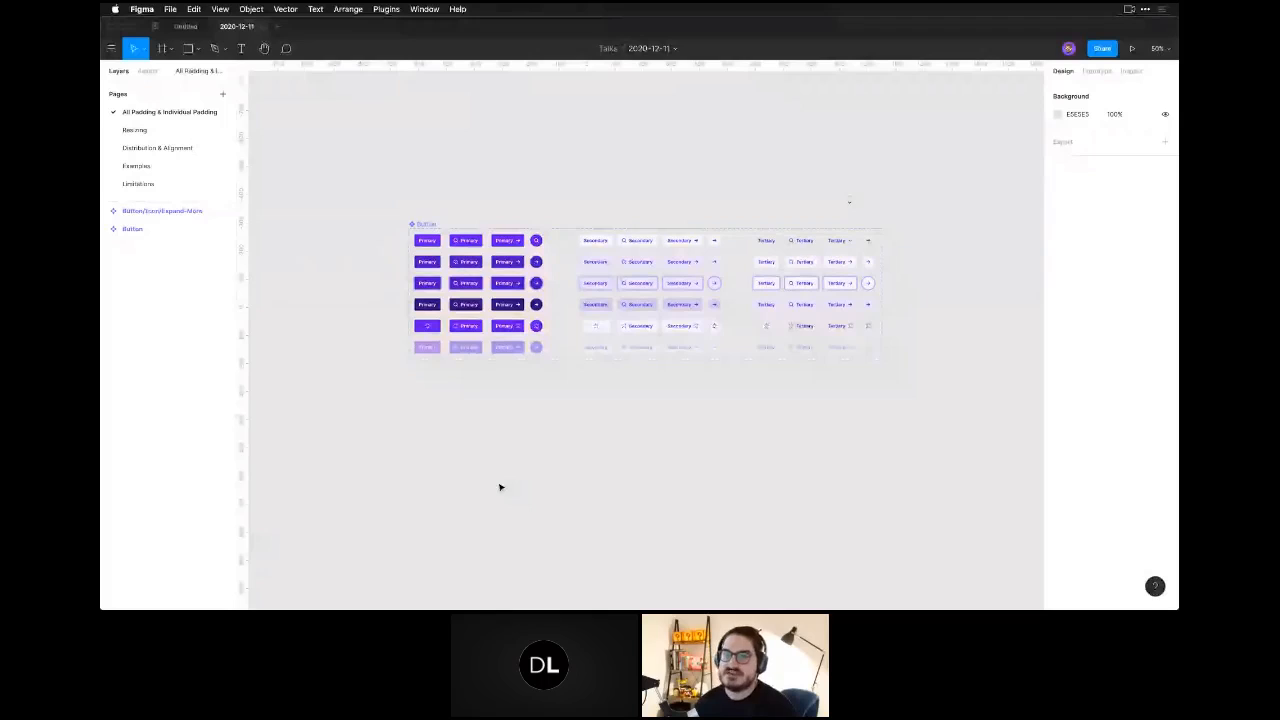
Add a text layer reading "Button" on the empty canvas above the Primary buttons of the component set.
key("space")
left_click_drag(436, 331, 447, 324)
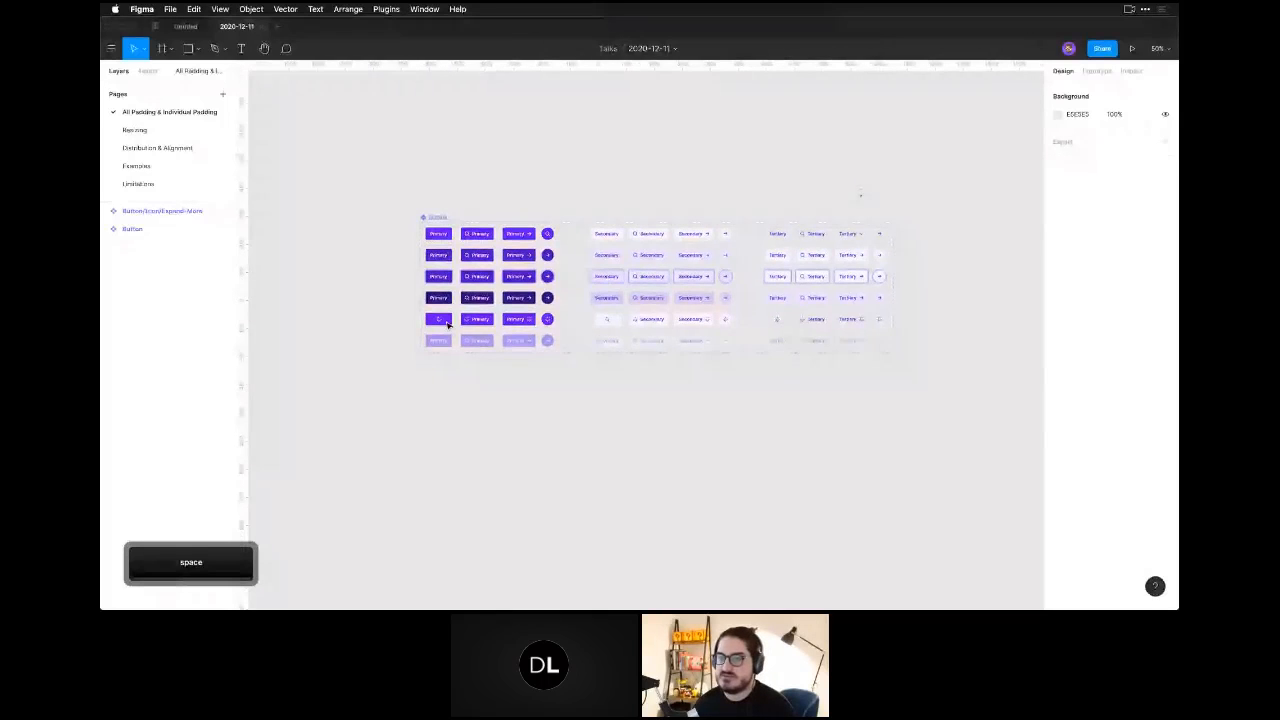
scroll(447, 324, "up", 5)
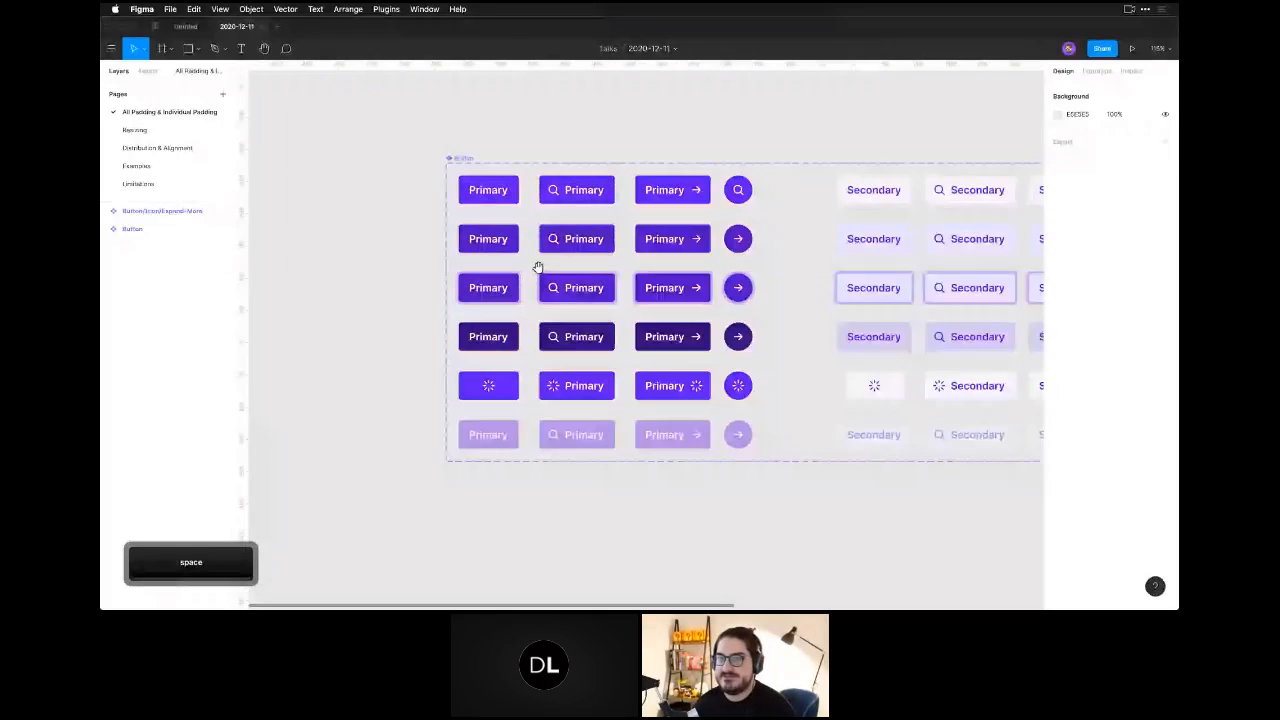
scroll(527, 250, "up", 3)
scroll(517, 235, "up", 2)
key("t")
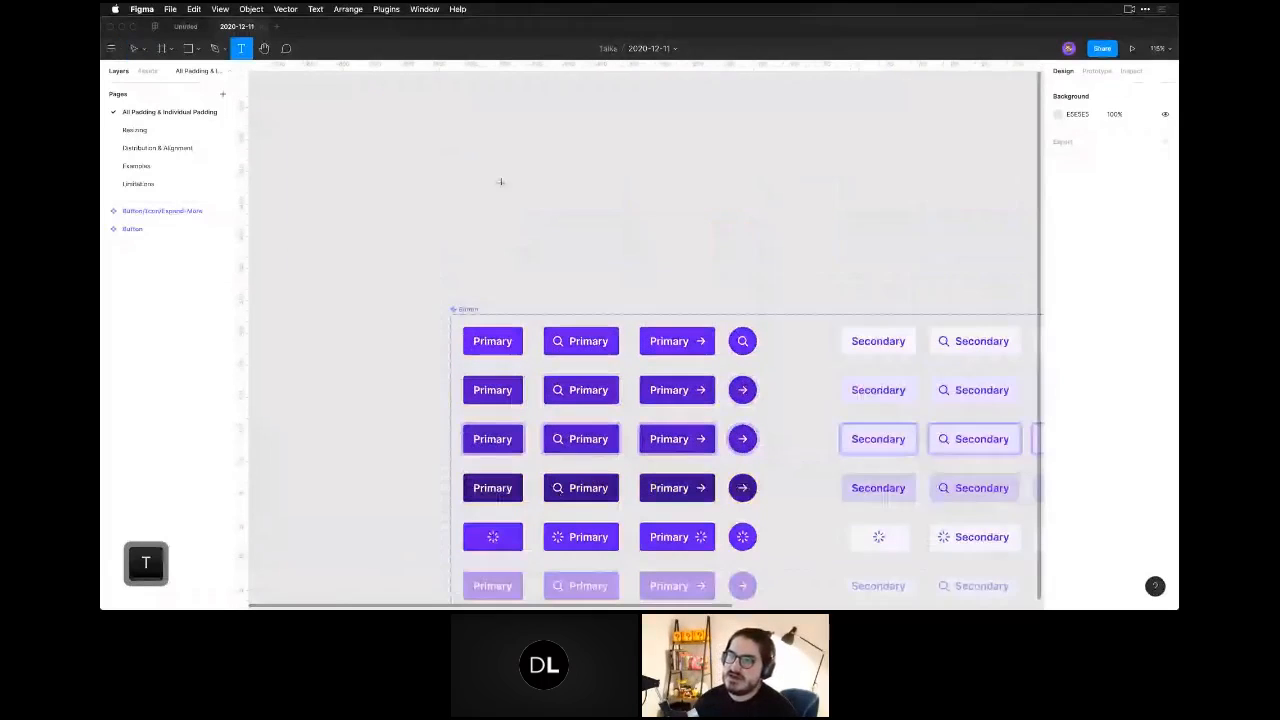
left_click(500, 185)
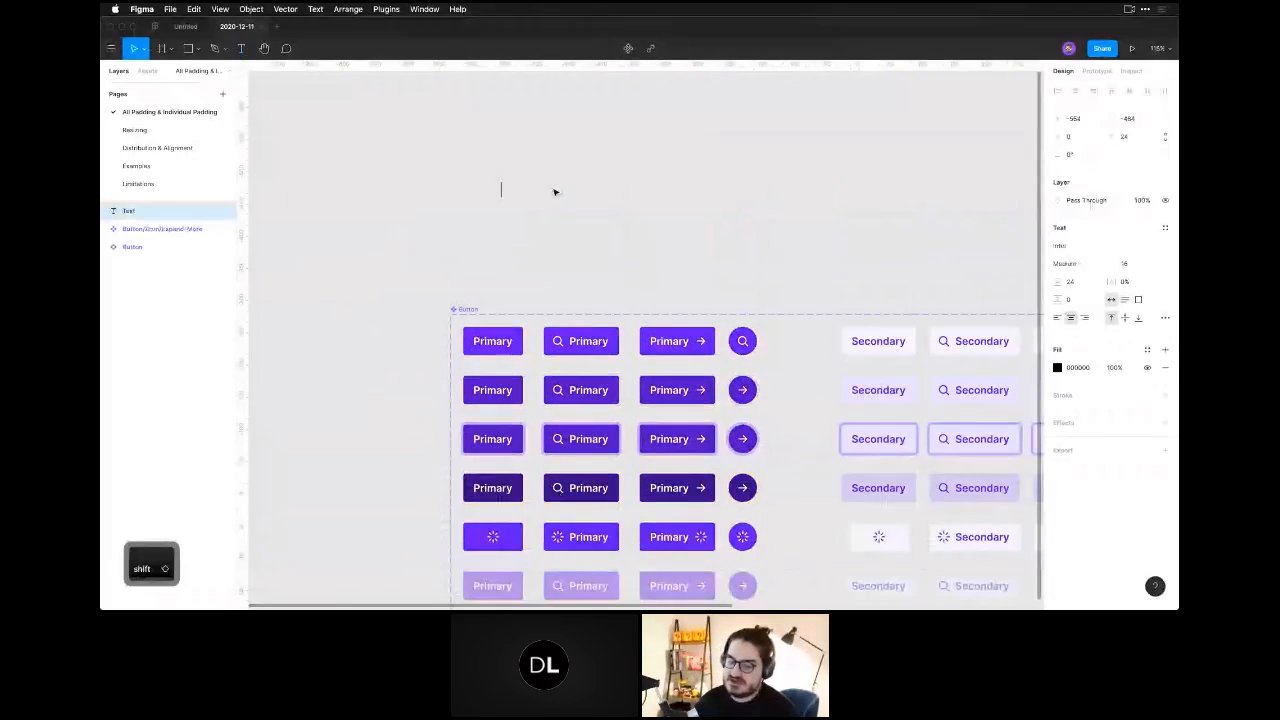
type("But")
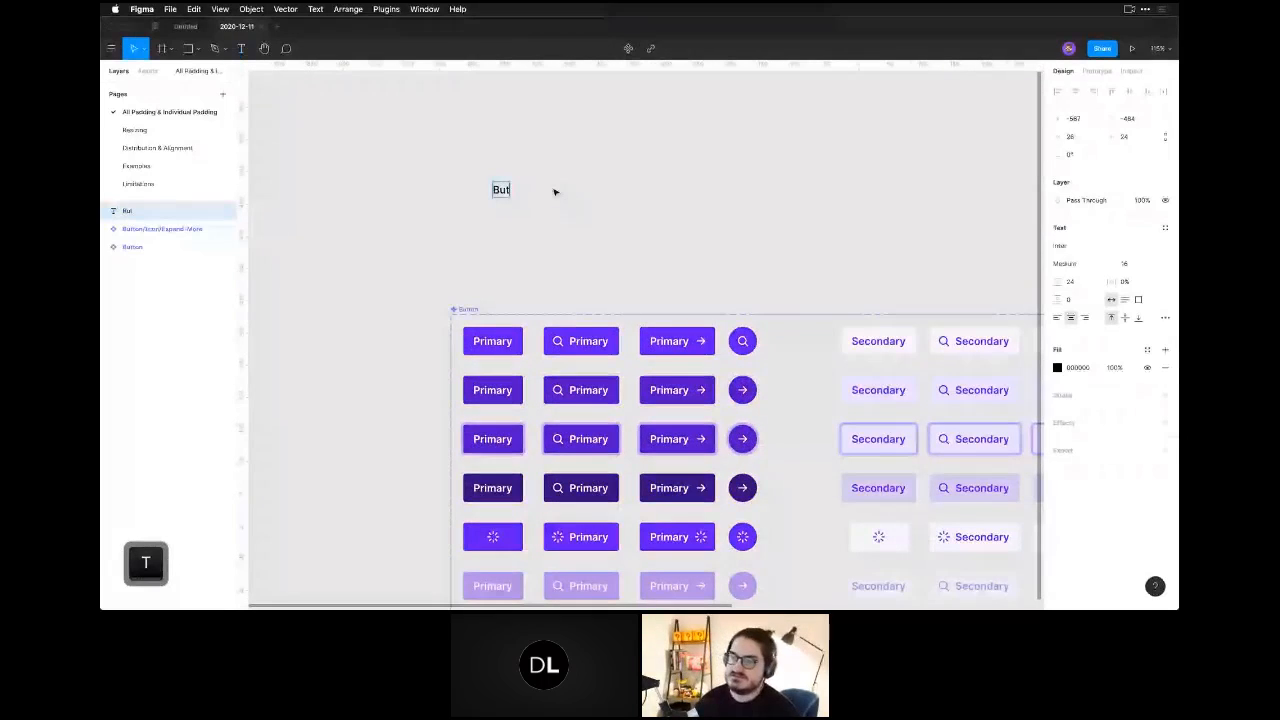
type("ton")
key("Escape")
Draw a rectangle about 109 by 64 around the "Button" text and send it to the back.
key("r")
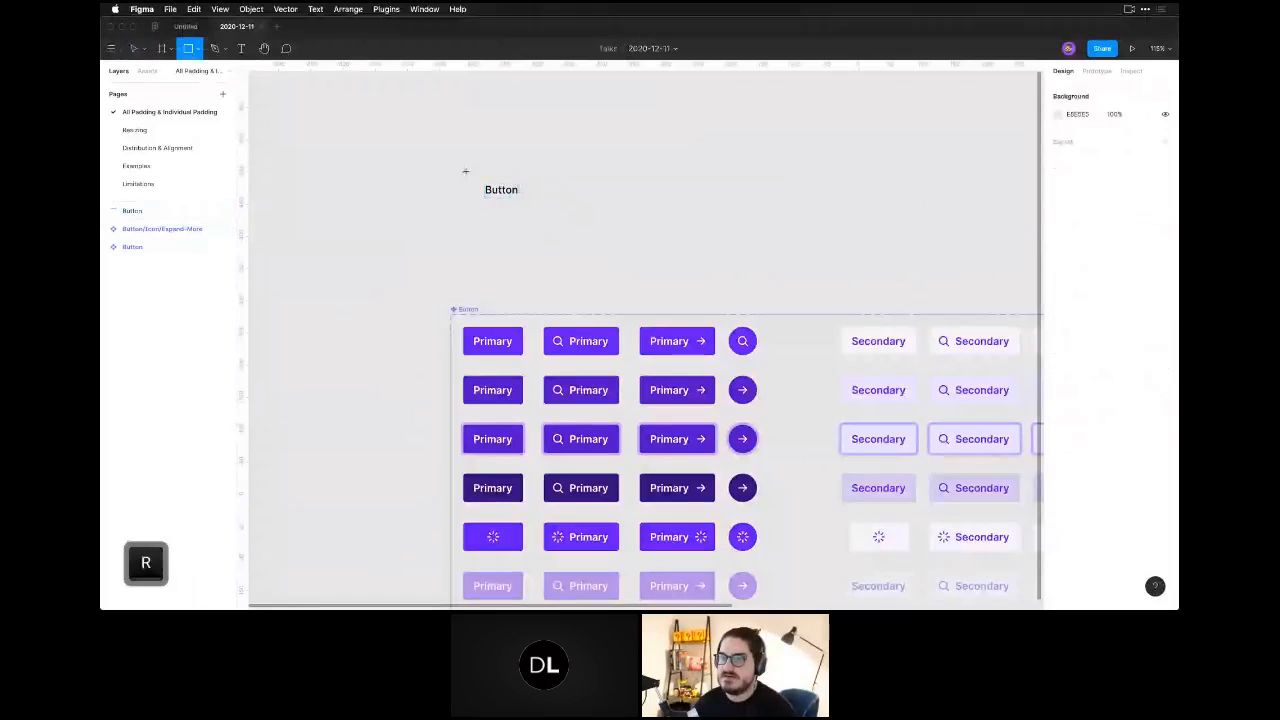
left_click_drag(466, 169, 536, 211)
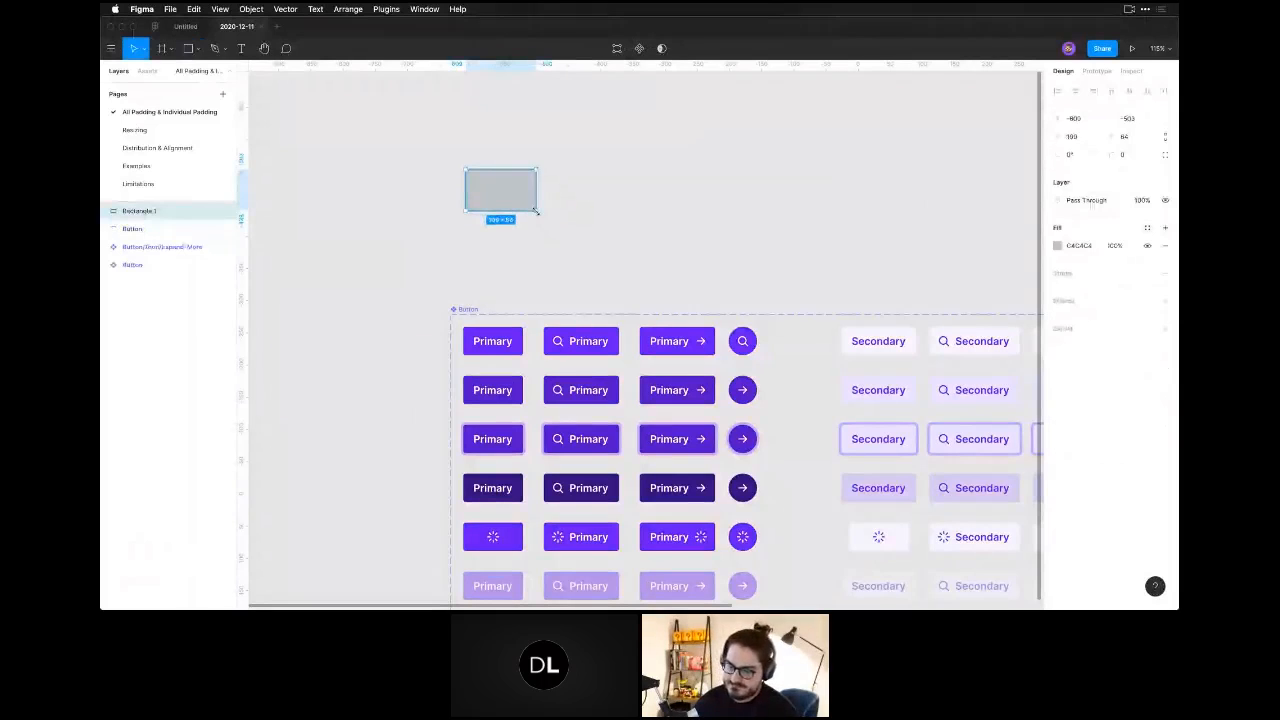
key("super+alt+bracketleft")
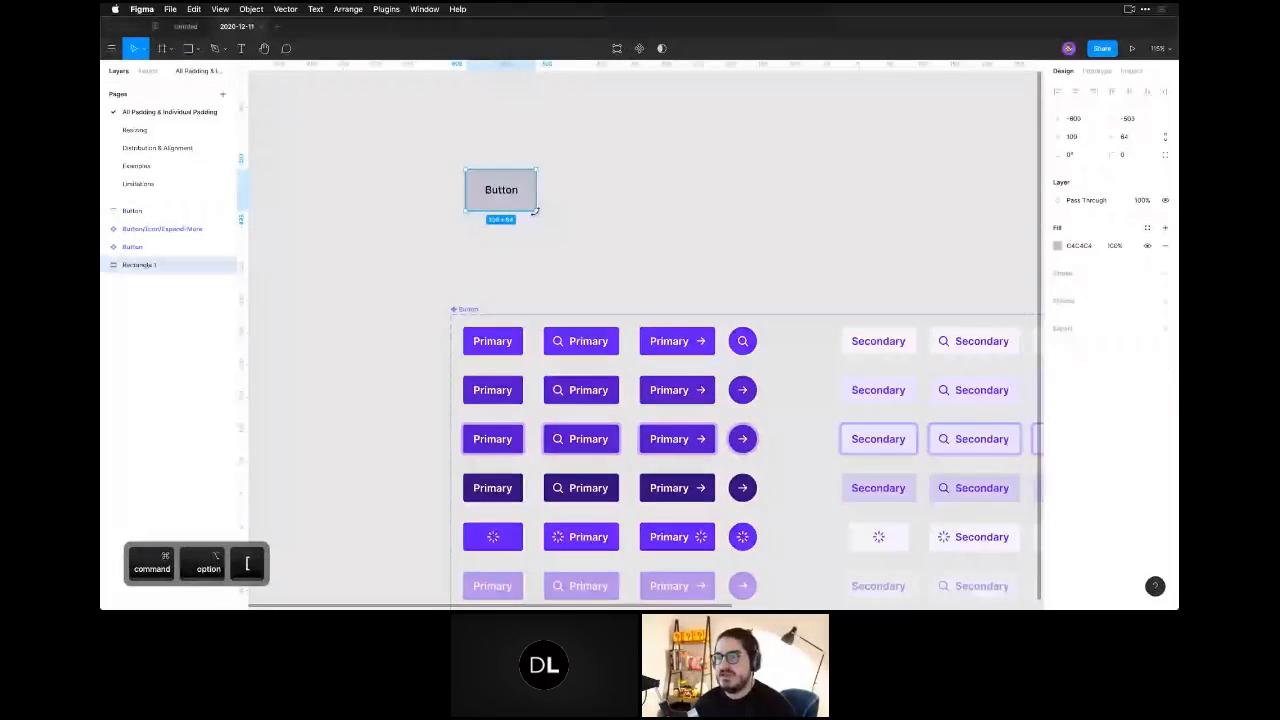
Combine the "Button" text and the grey rectangle into an auto layout frame.
left_click(583, 243)
left_click(507, 190)
left_click(533, 188, "shift")
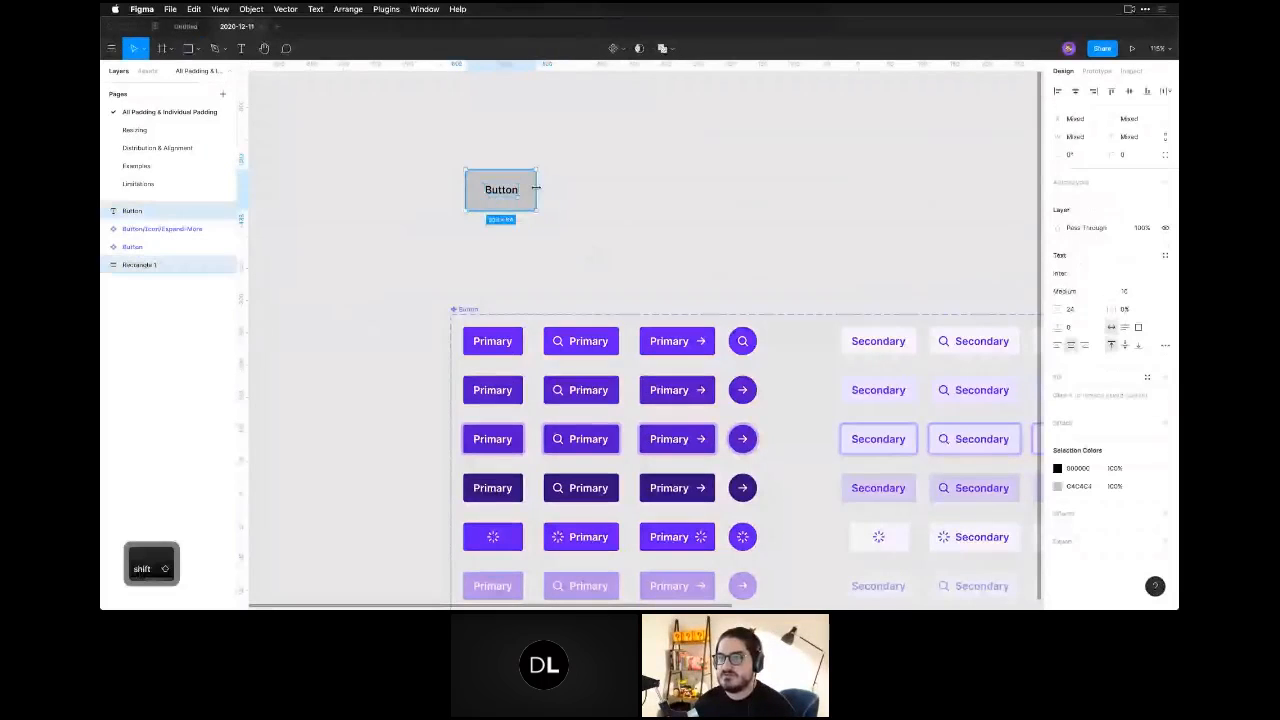
left_click(1164, 182)
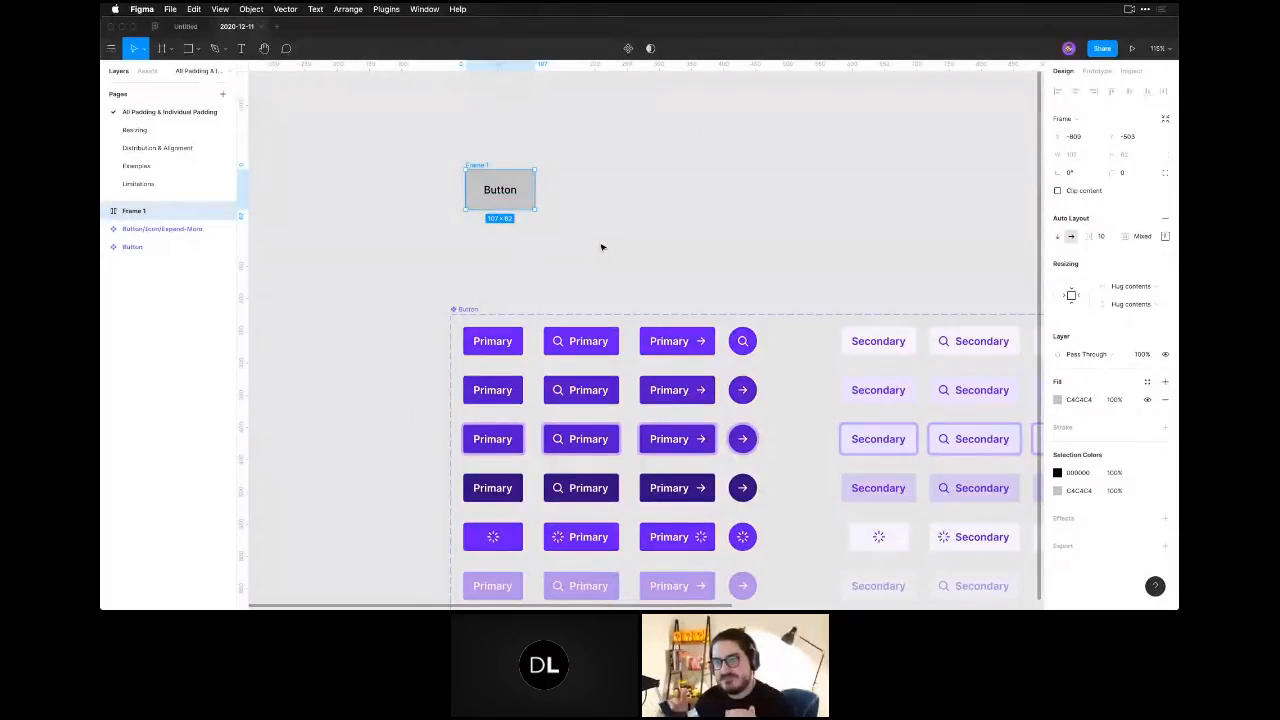
left_click(545, 179)
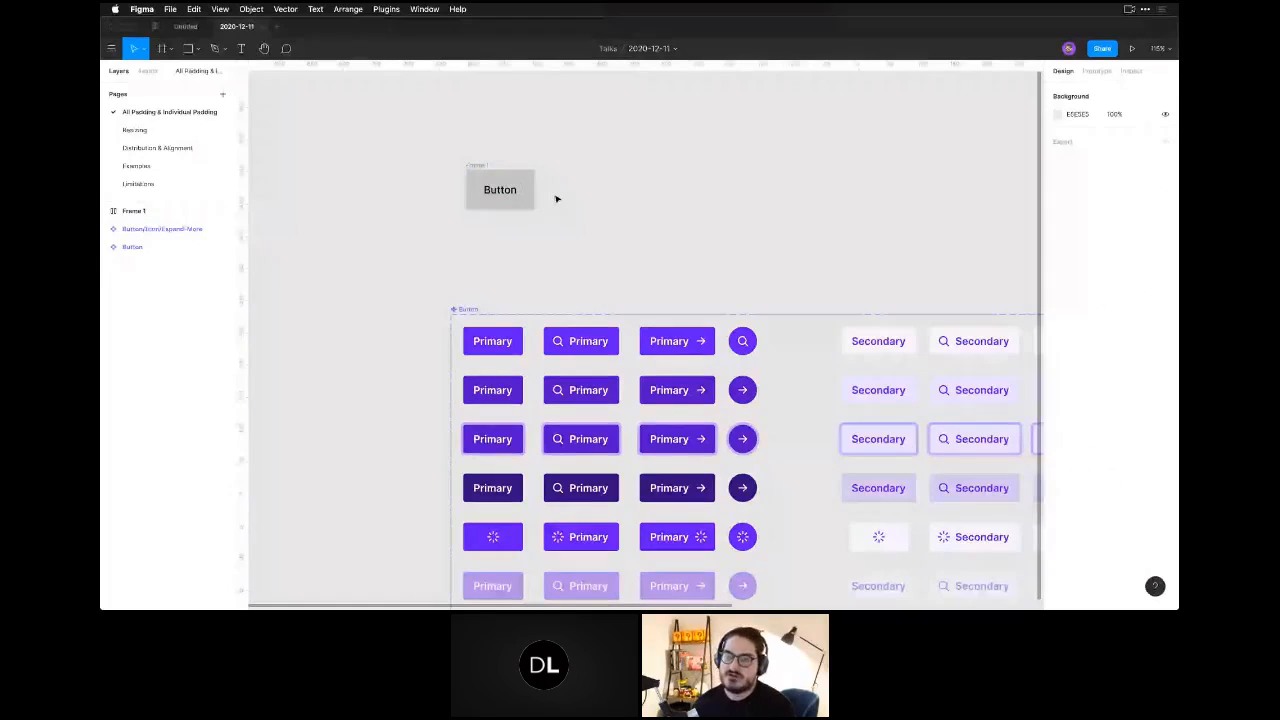
Append "asdasdsadsa" to the label in the grey auto layout button to test how it resizes.
left_click(499, 193, "super")
key("Return")
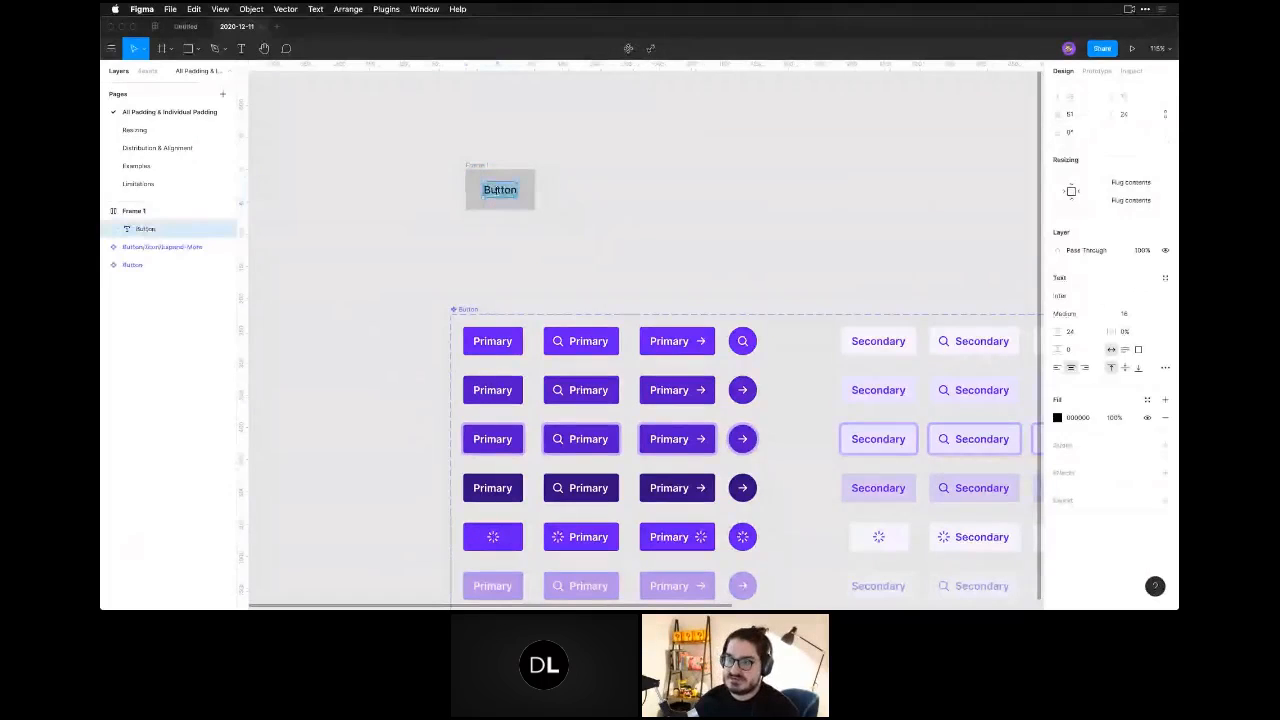
key("Right")
type("asdasdsadsa")
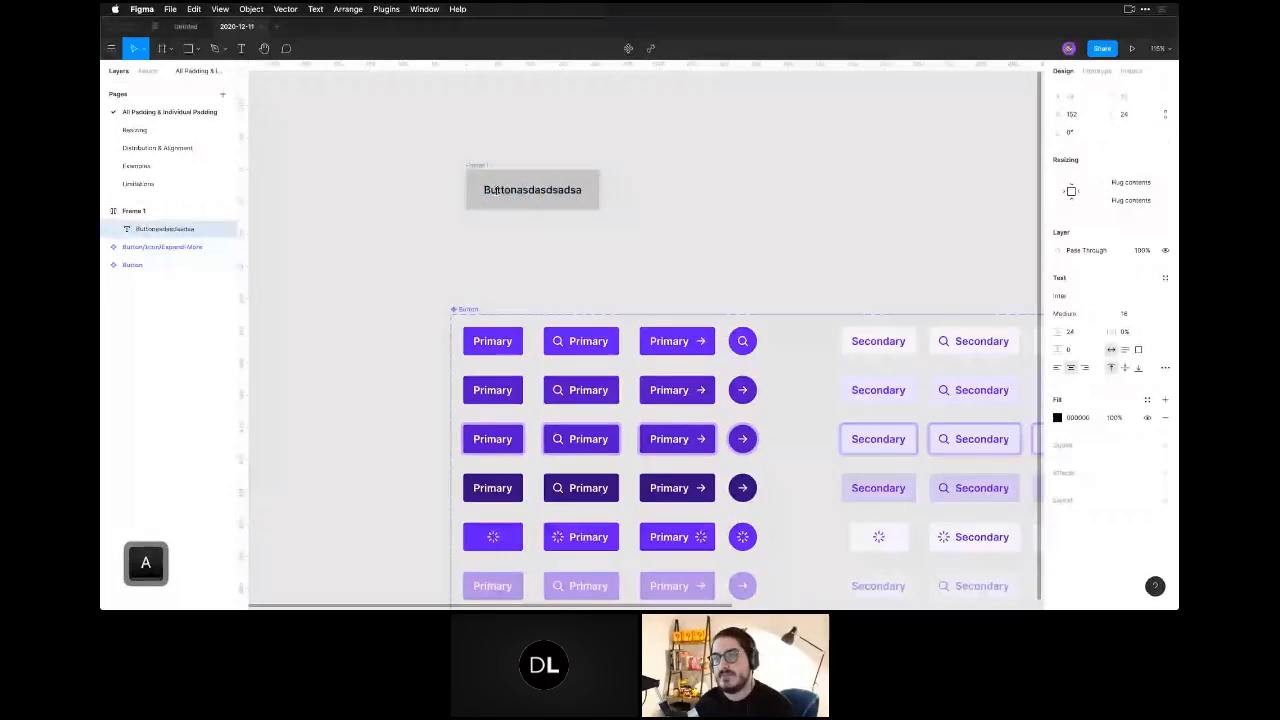
key("super+a")
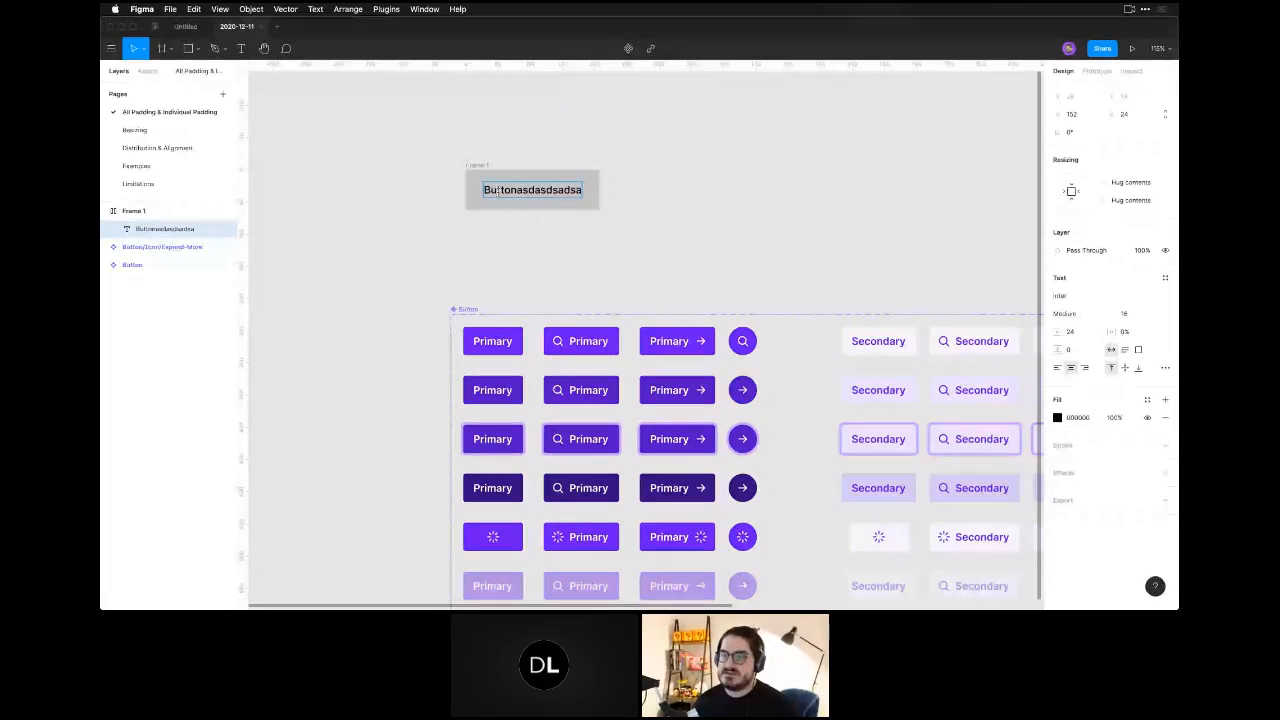
key("Escape")
key("Escape")
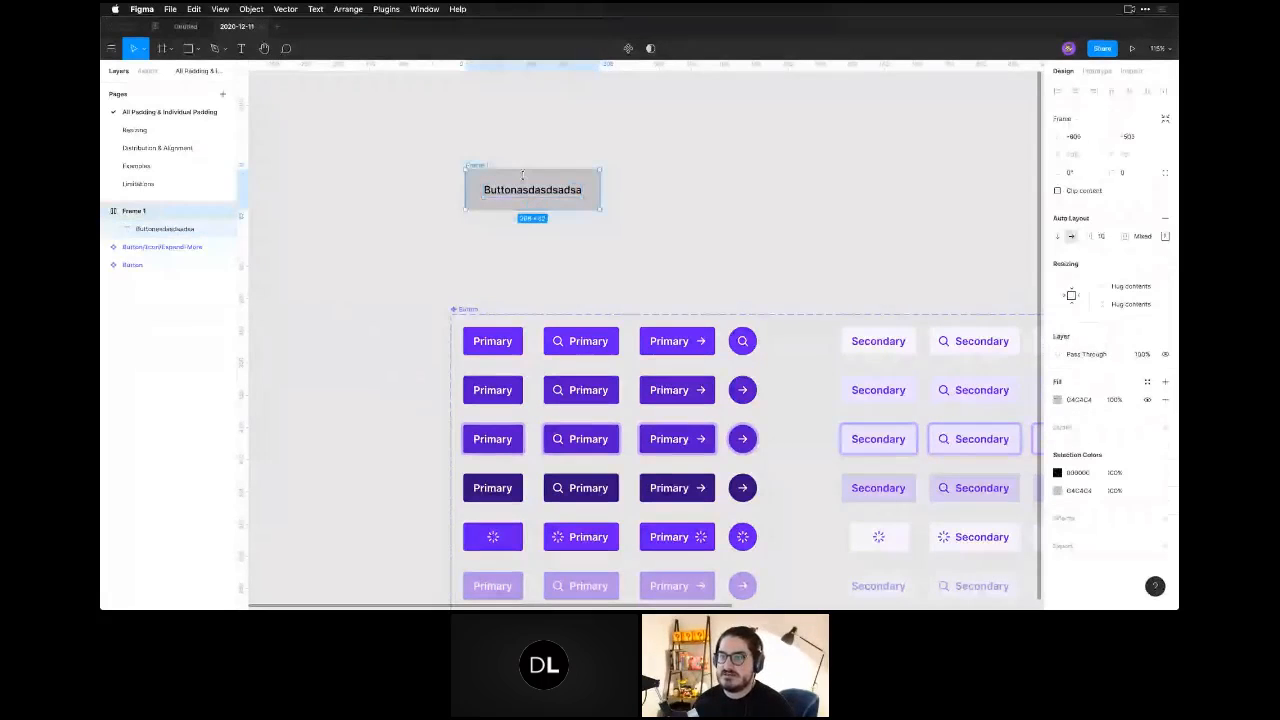
Set the top and bottom padding of the grey button's auto layout frame to 20.
left_click_drag(503, 266, 541, 301)
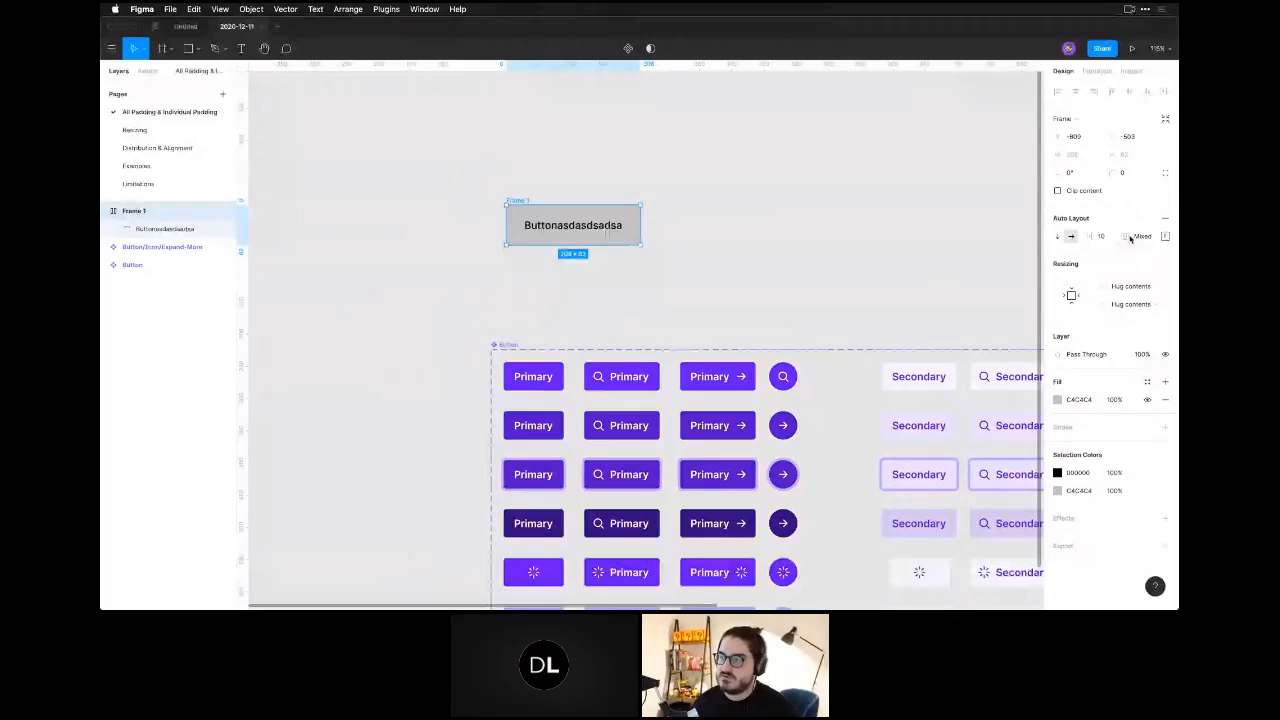
left_click(1164, 237)
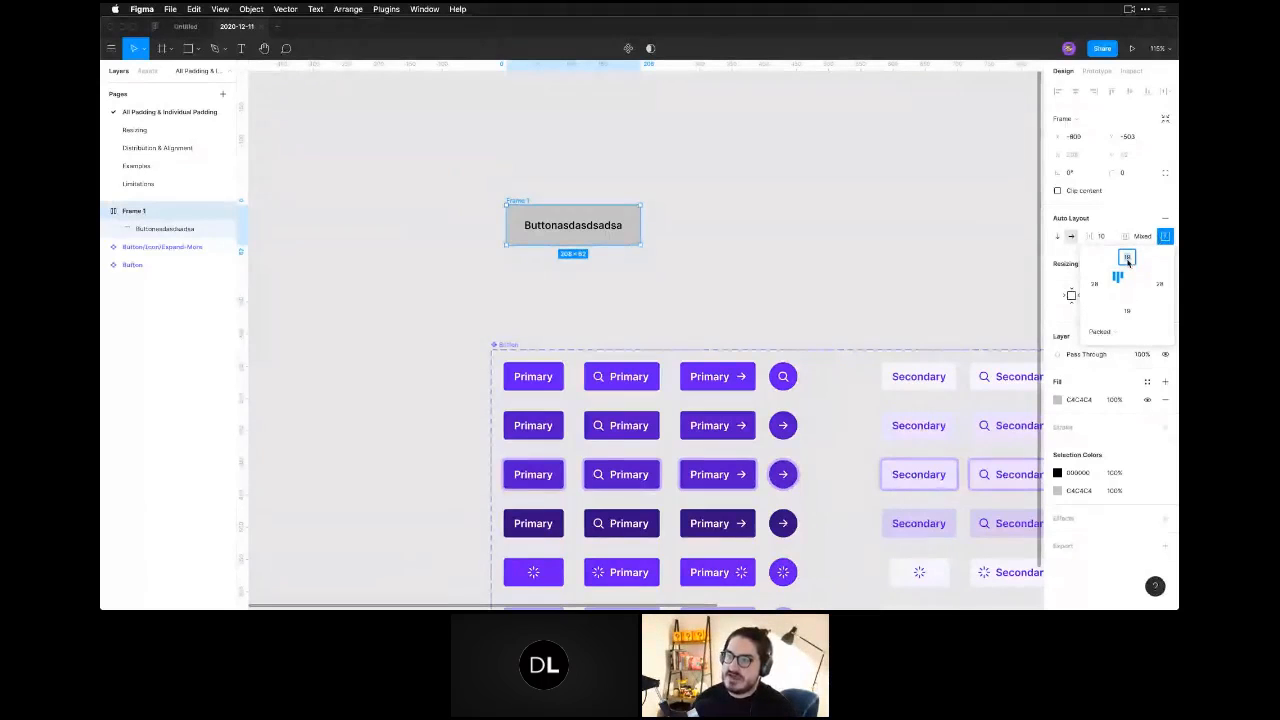
type("20")
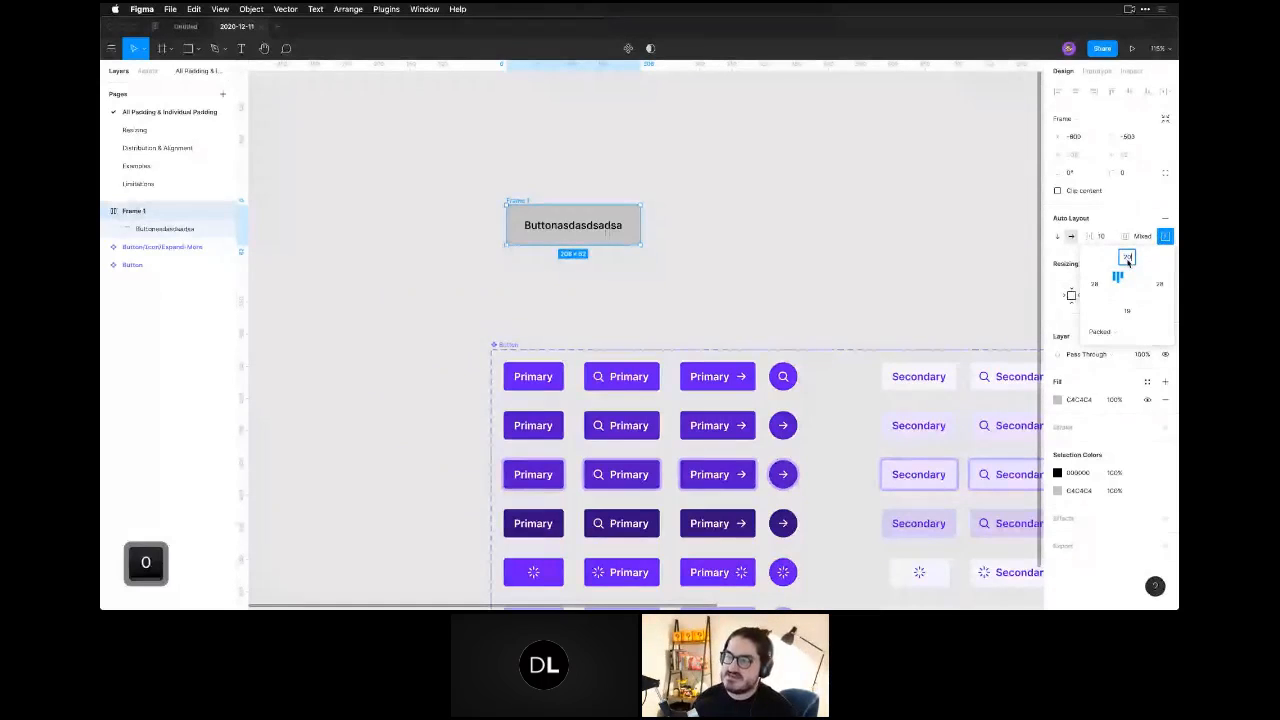
left_click(1128, 311)
type("20")
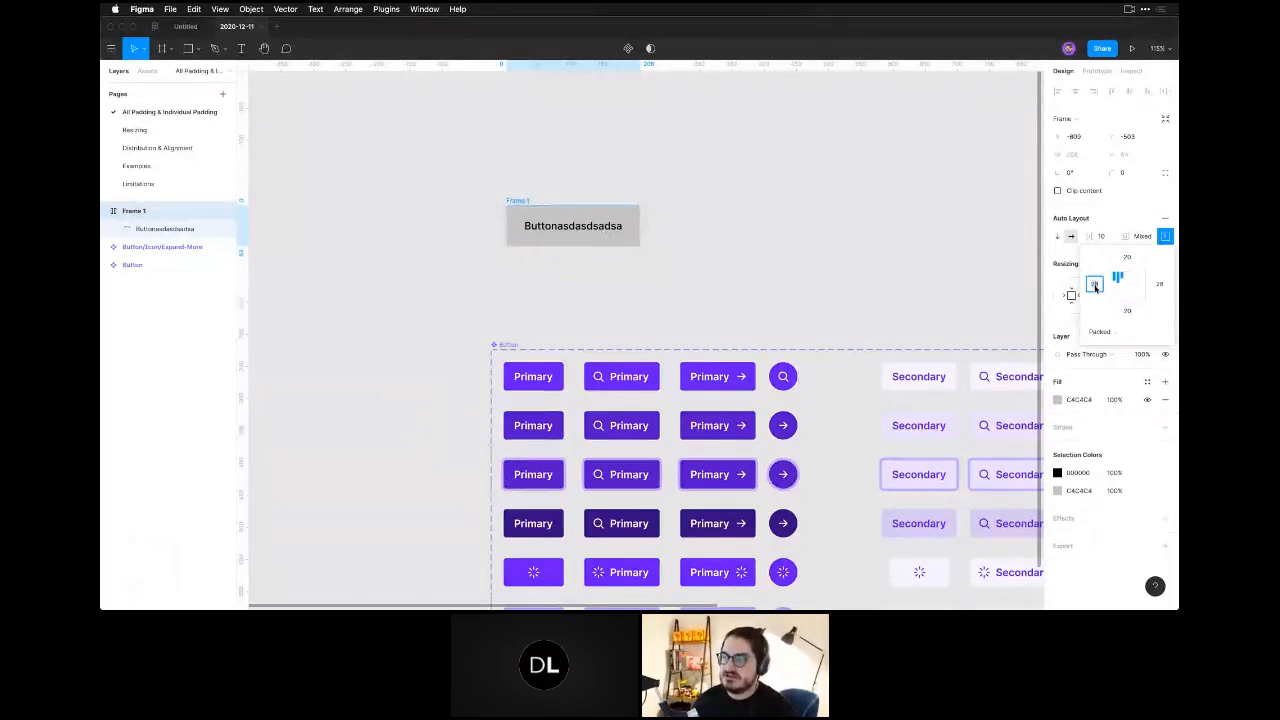
Set the left and right padding of the grey button's auto layout frame to 32.
key("Tab")
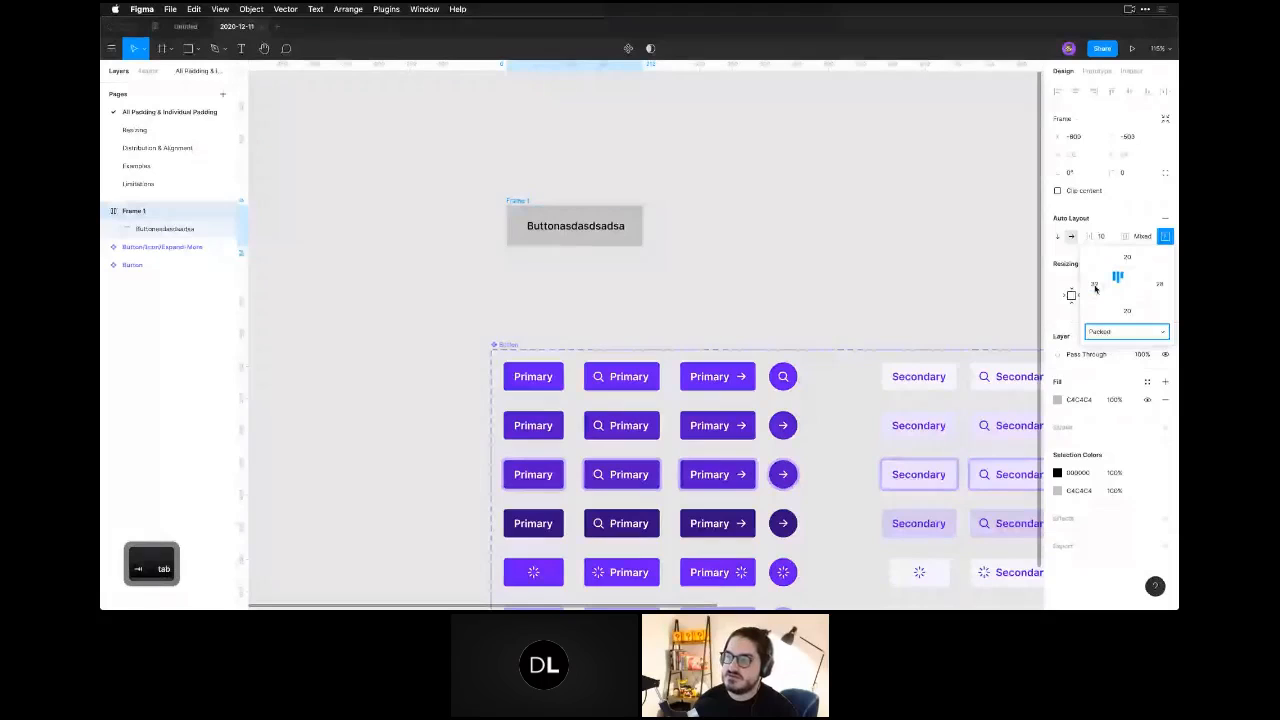
left_click(1160, 285)
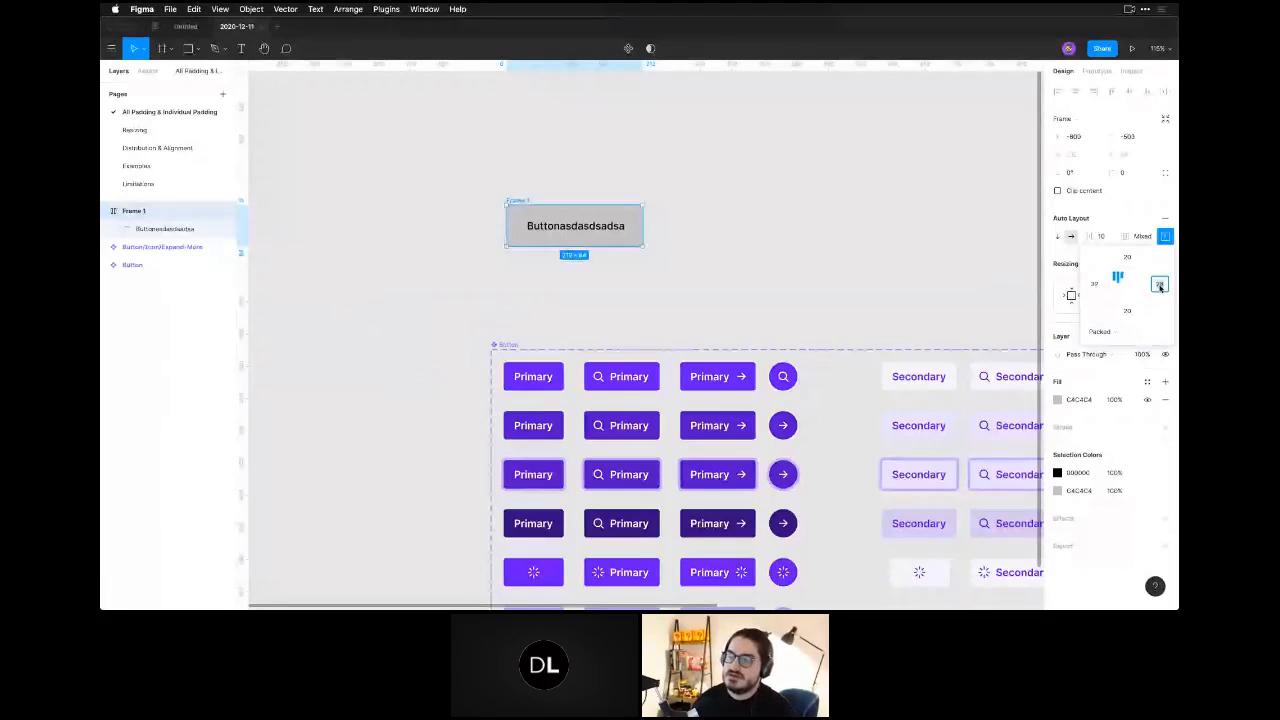
type("32")
key("Return")
left_click(976, 253)
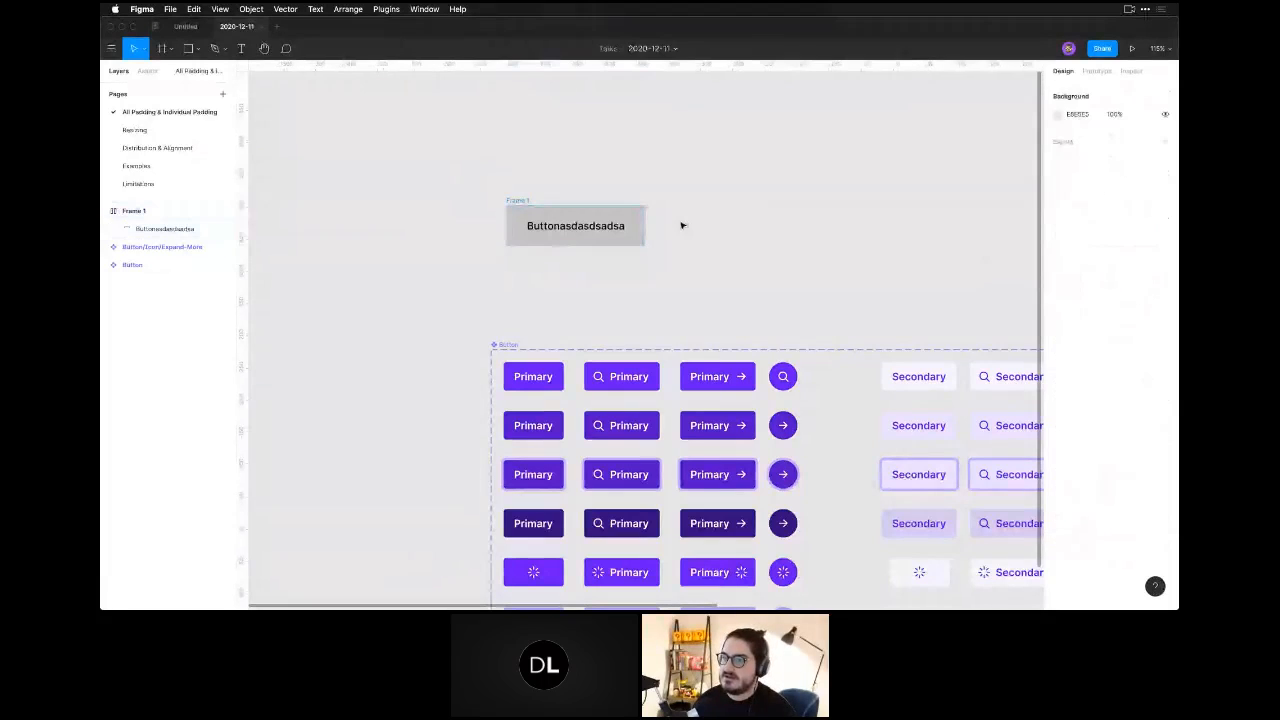
Inspect the grey button frame and the text layer inside it to see how the padding surrounds the label.
left_click(518, 203)
left_click(751, 277)
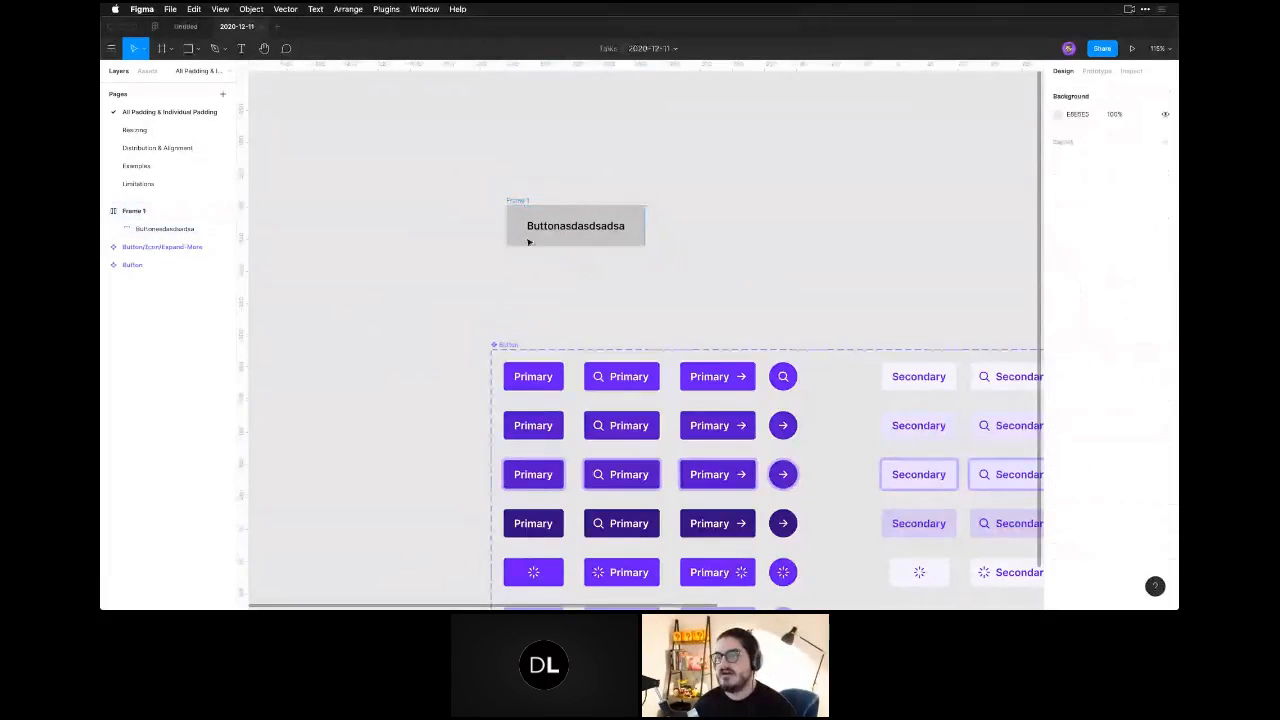
left_click(531, 229)
double_click(535, 227)
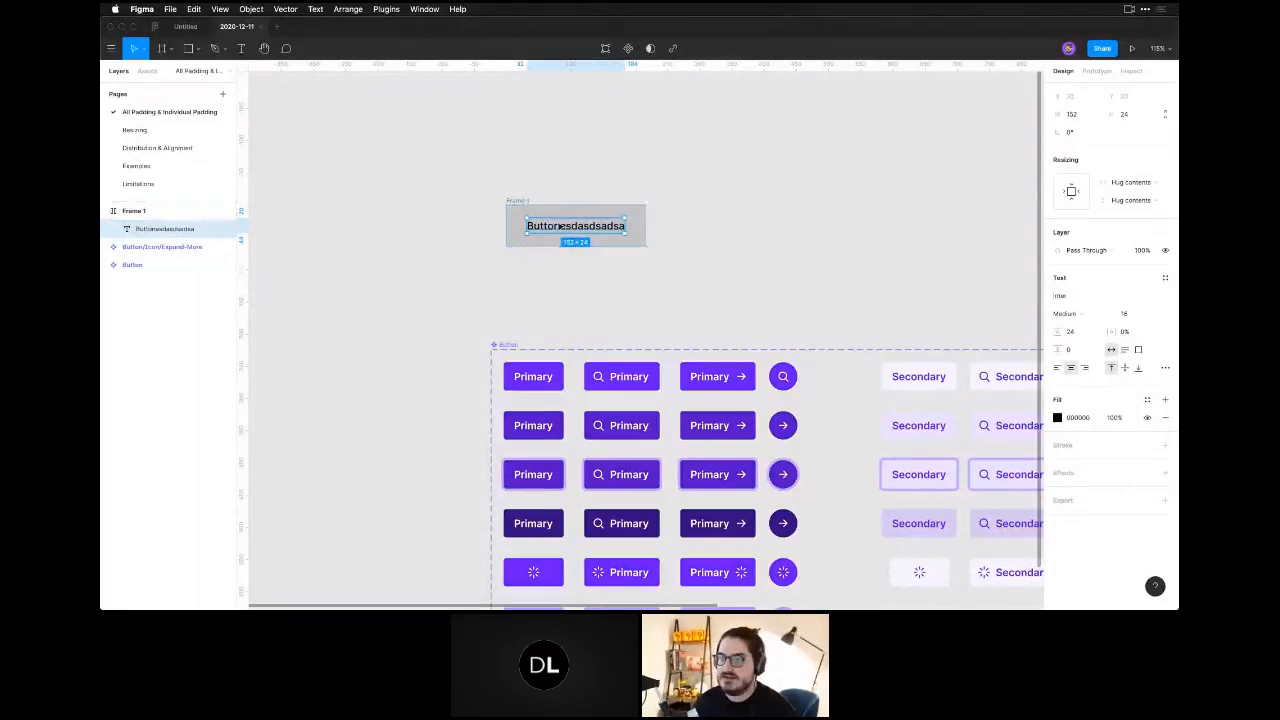
left_click(628, 340)
Set the right padding of the default Primary button variant with the icon before its label to 12.
key("space")
left_click_drag(628, 335, 565, 310)
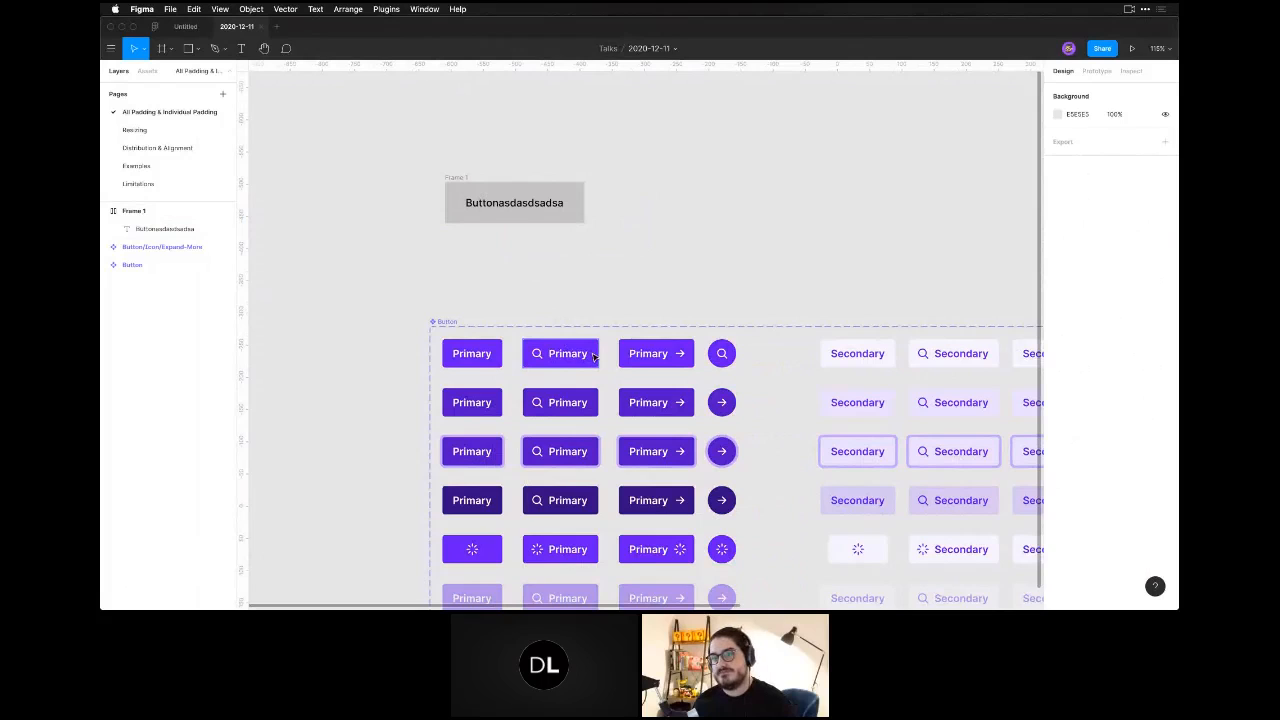
left_click(543, 364)
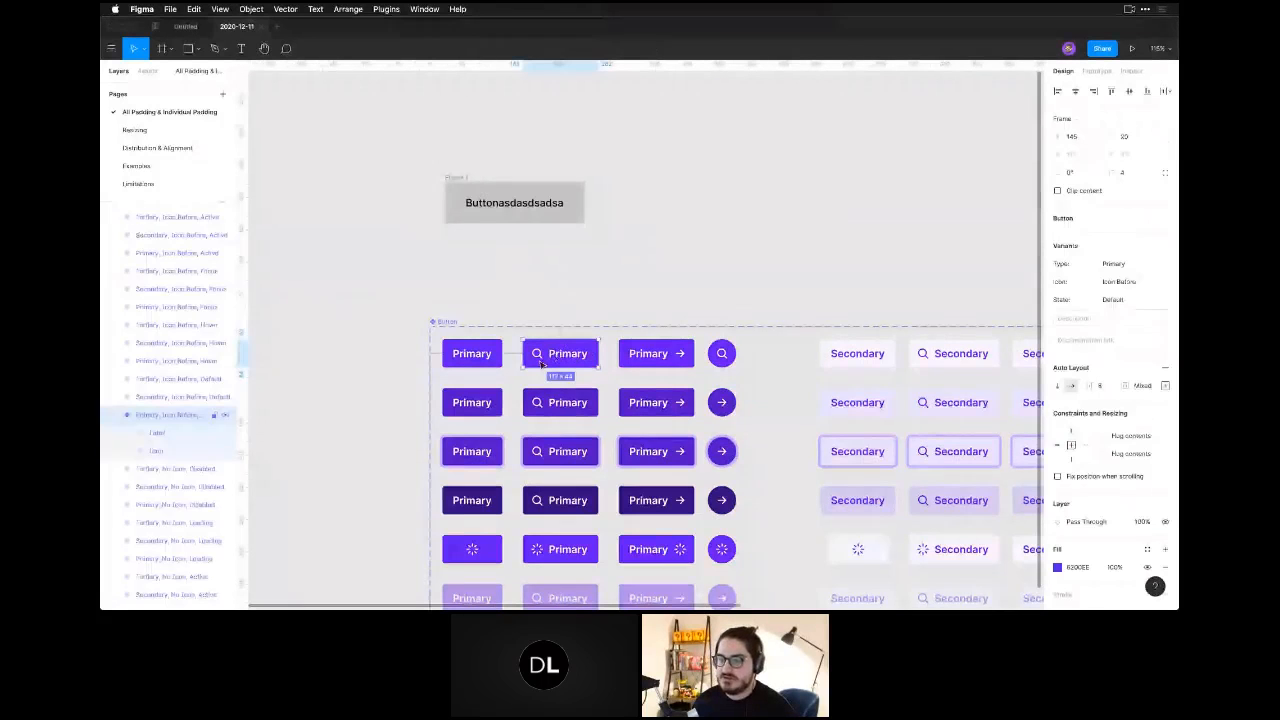
key("Escape")
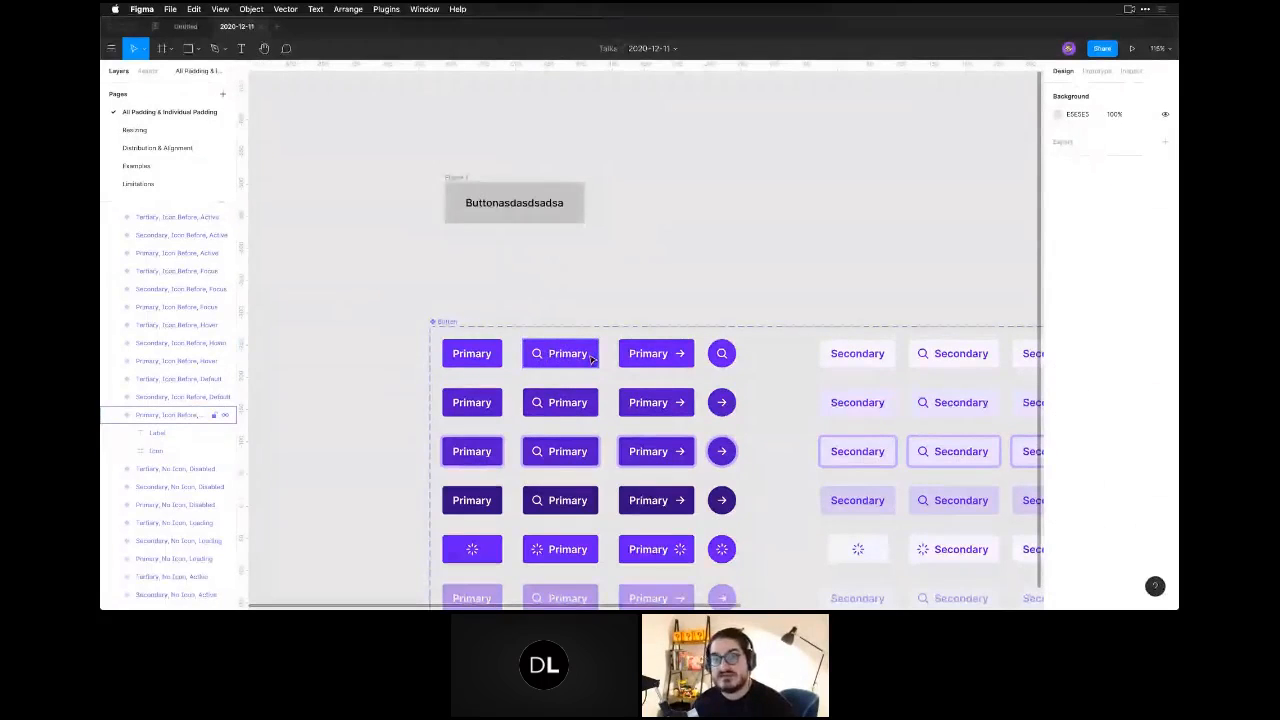
left_click(578, 355)
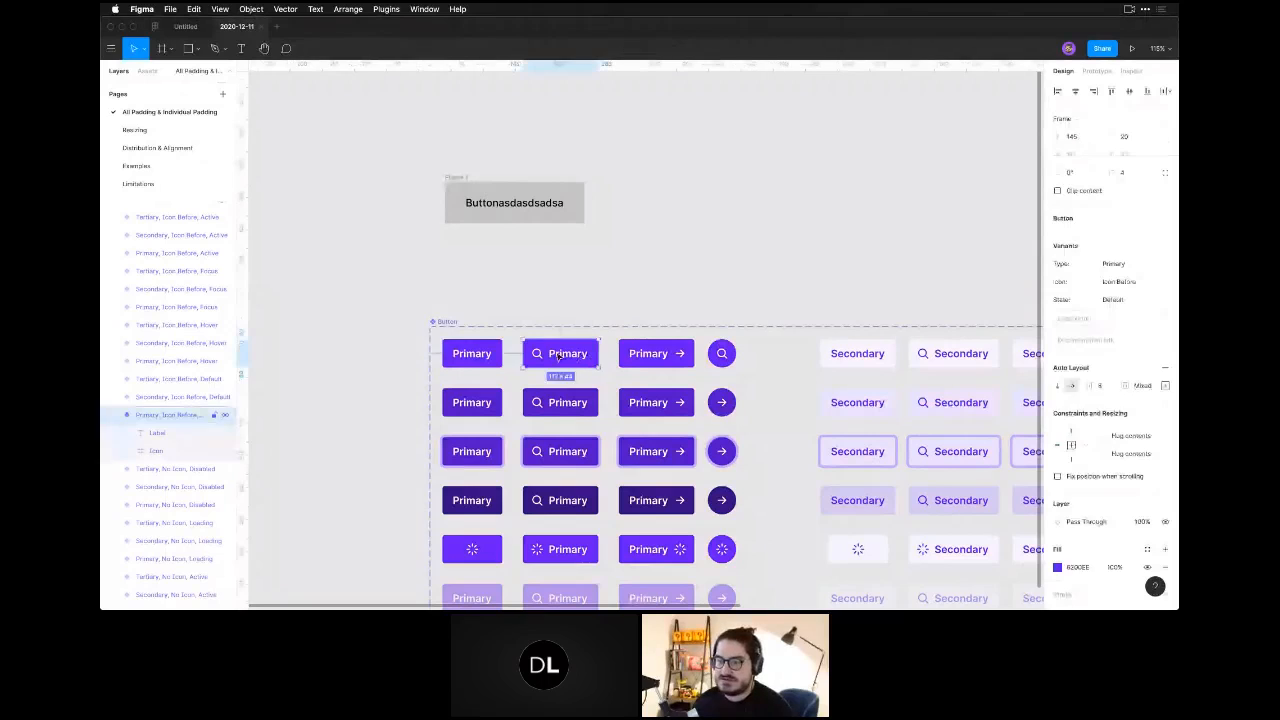
key("z")
left_click_drag(495, 312, 694, 431)
key("space")
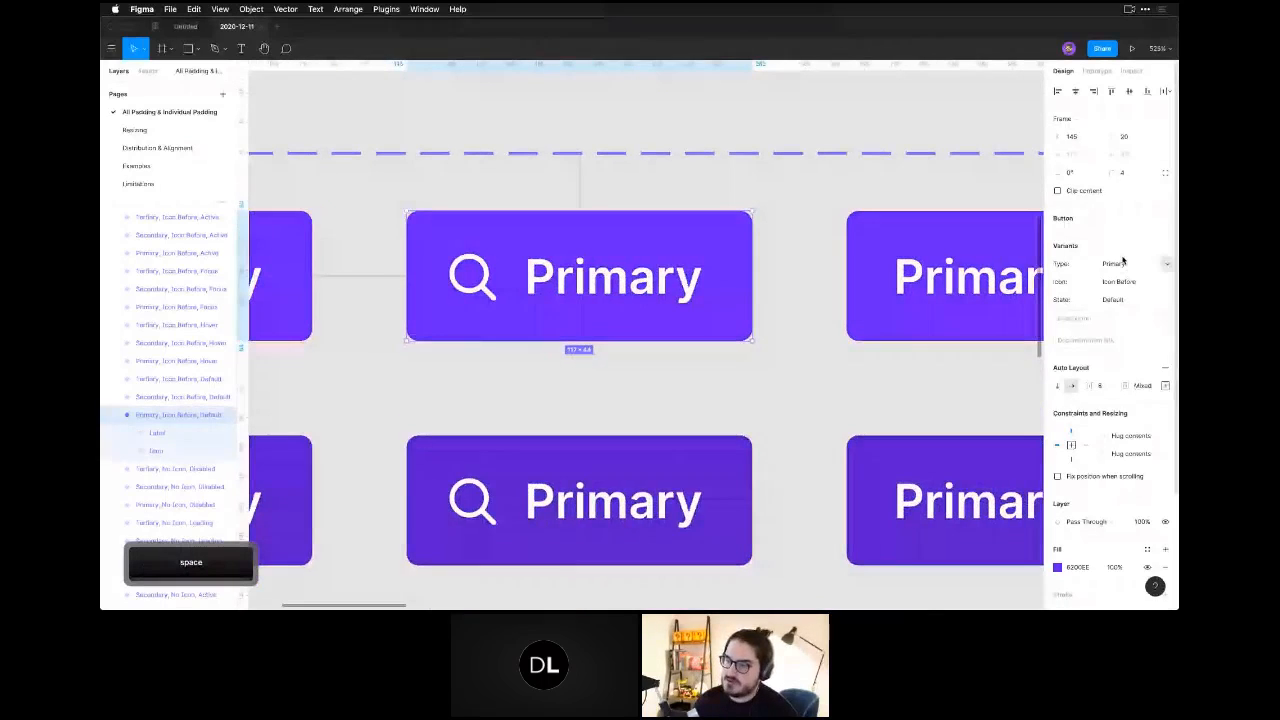
left_click(1165, 386)
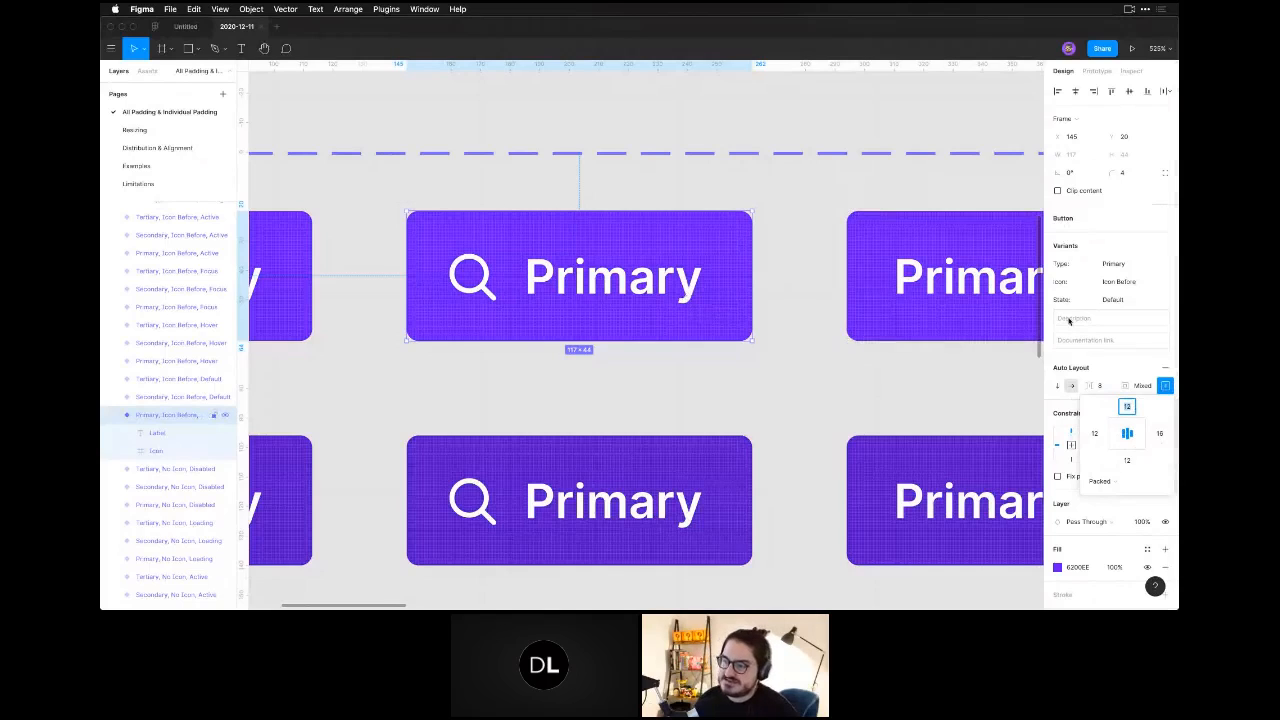
left_click(1159, 434)
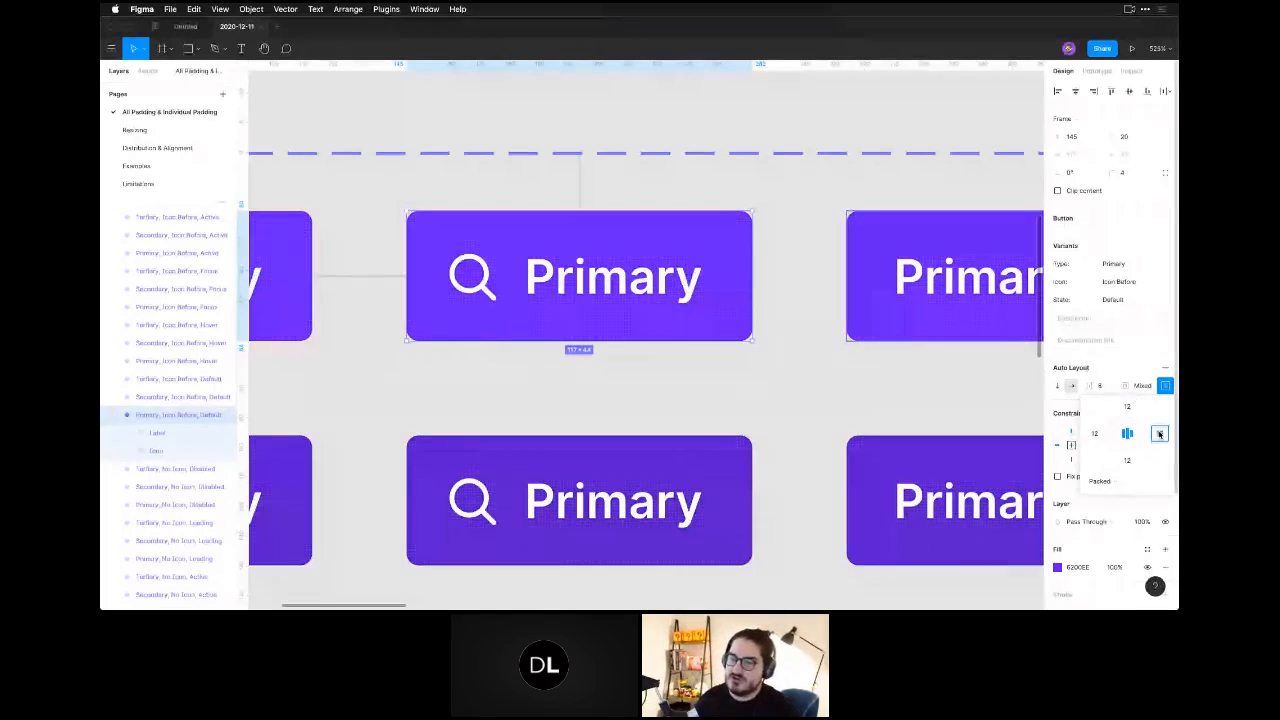
type("12")
key("Return")
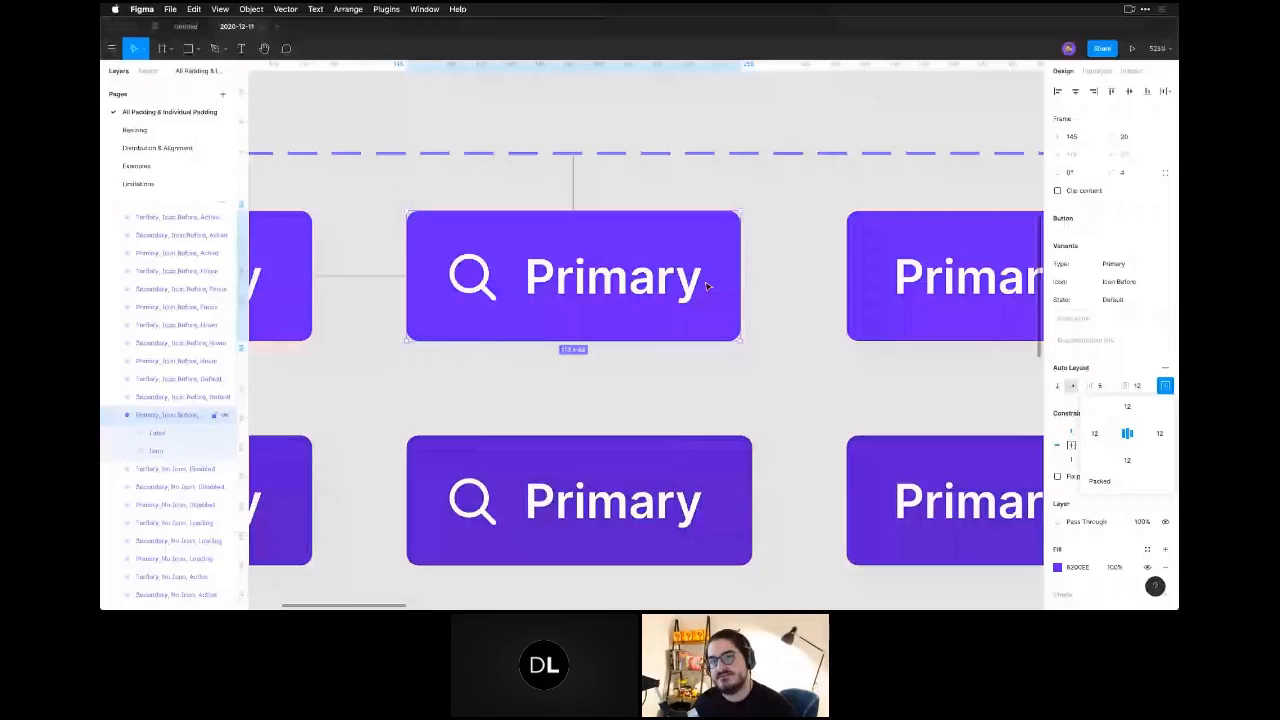
Select the search icon inside the default Primary button to examine its bounds against the padding.
left_click(472, 277)
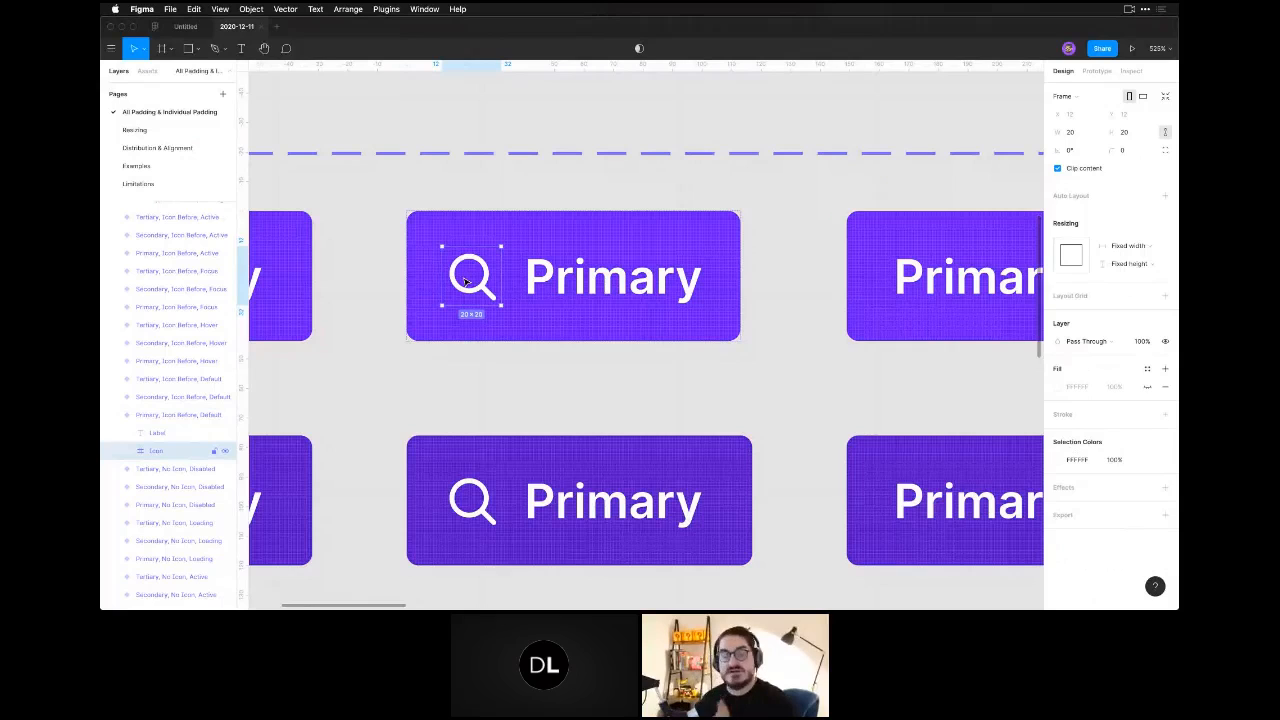
Undo the right padding change on the default Primary button variant with the icon before its label.
key("super+z")
key("super+z")
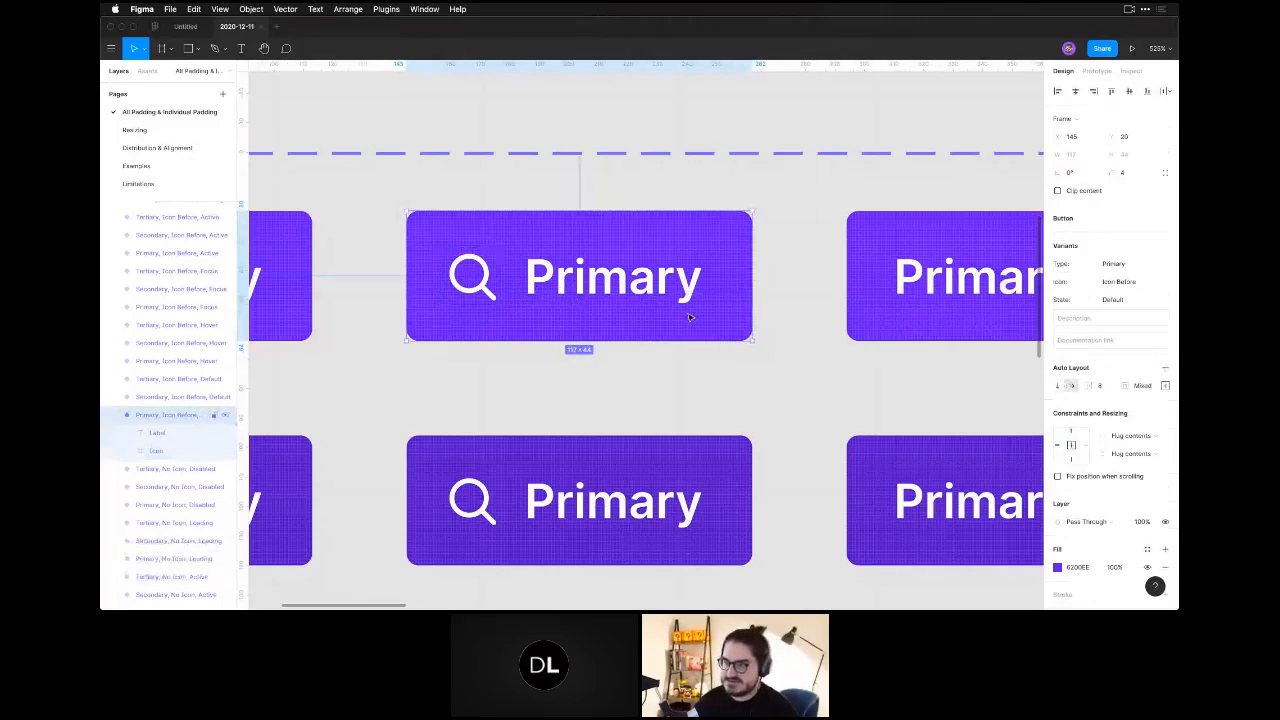
key("super+minus")
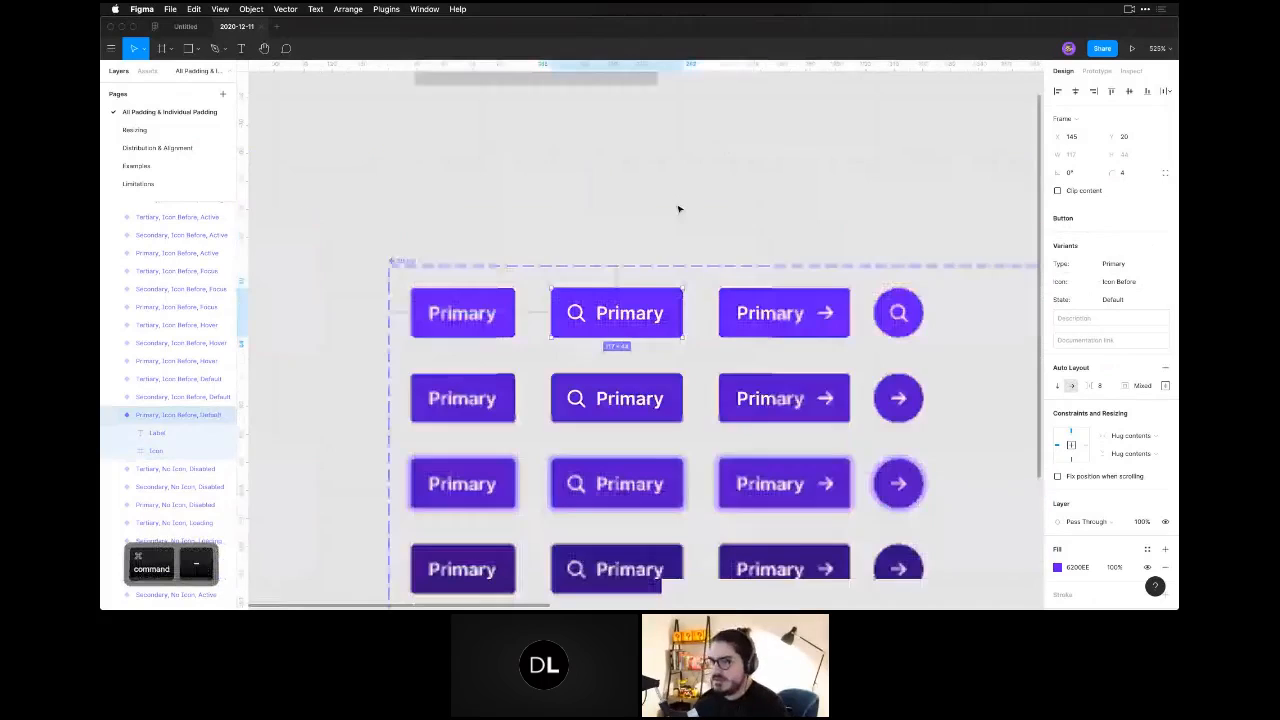
left_click(758, 203)
left_click_drag(762, 202, 740, 297, "space")
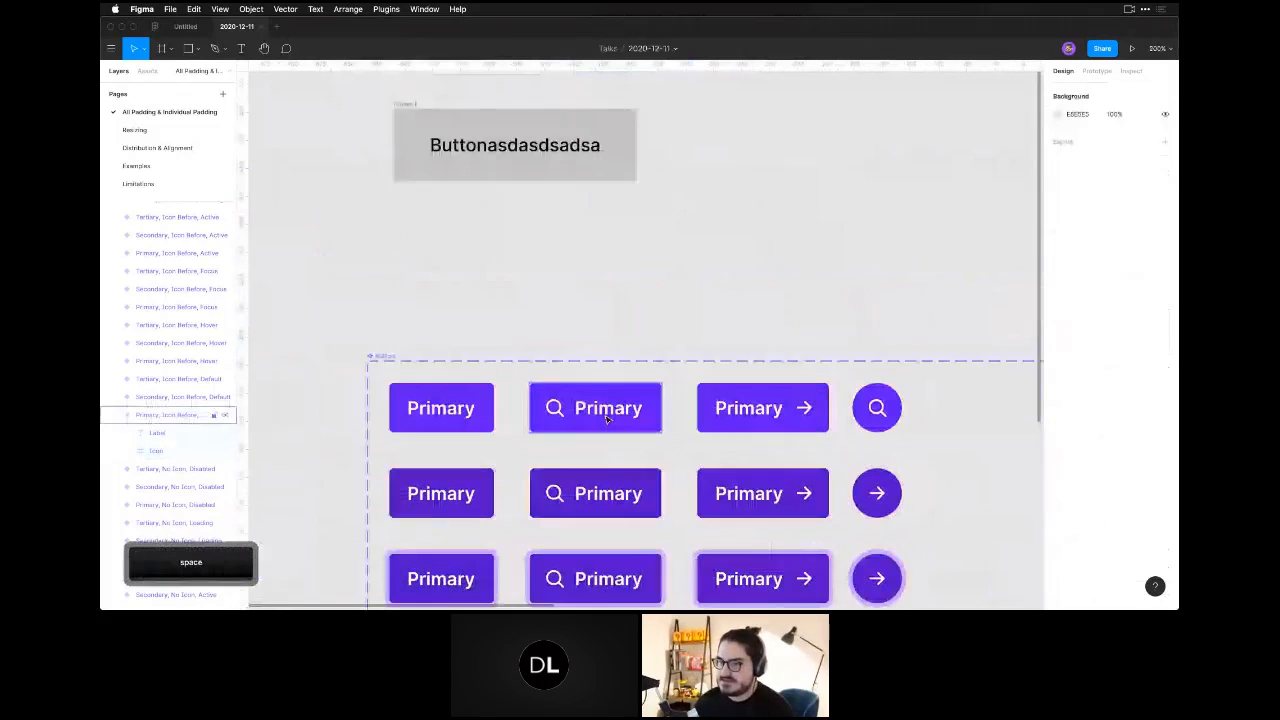
Compare the auto layout settings of the default Primary variants without an icon and with the icon before the label.
left_click(622, 412)
left_click(486, 418)
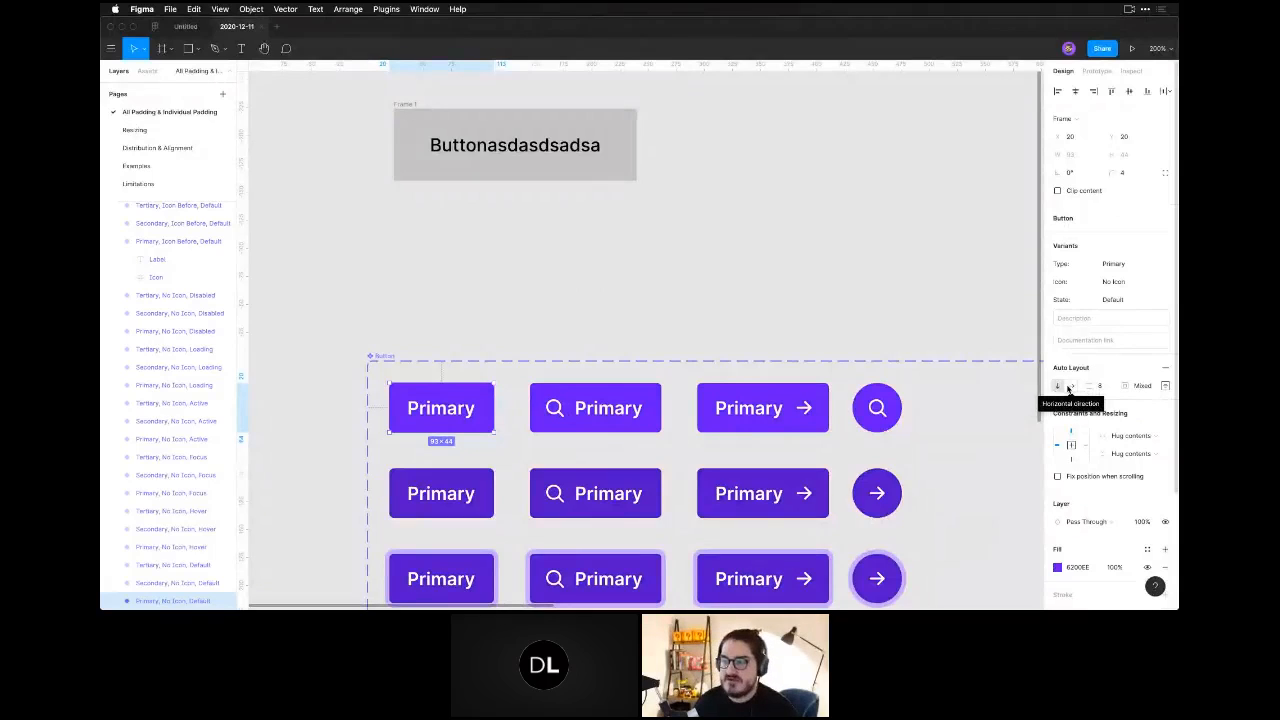
left_click(630, 415)
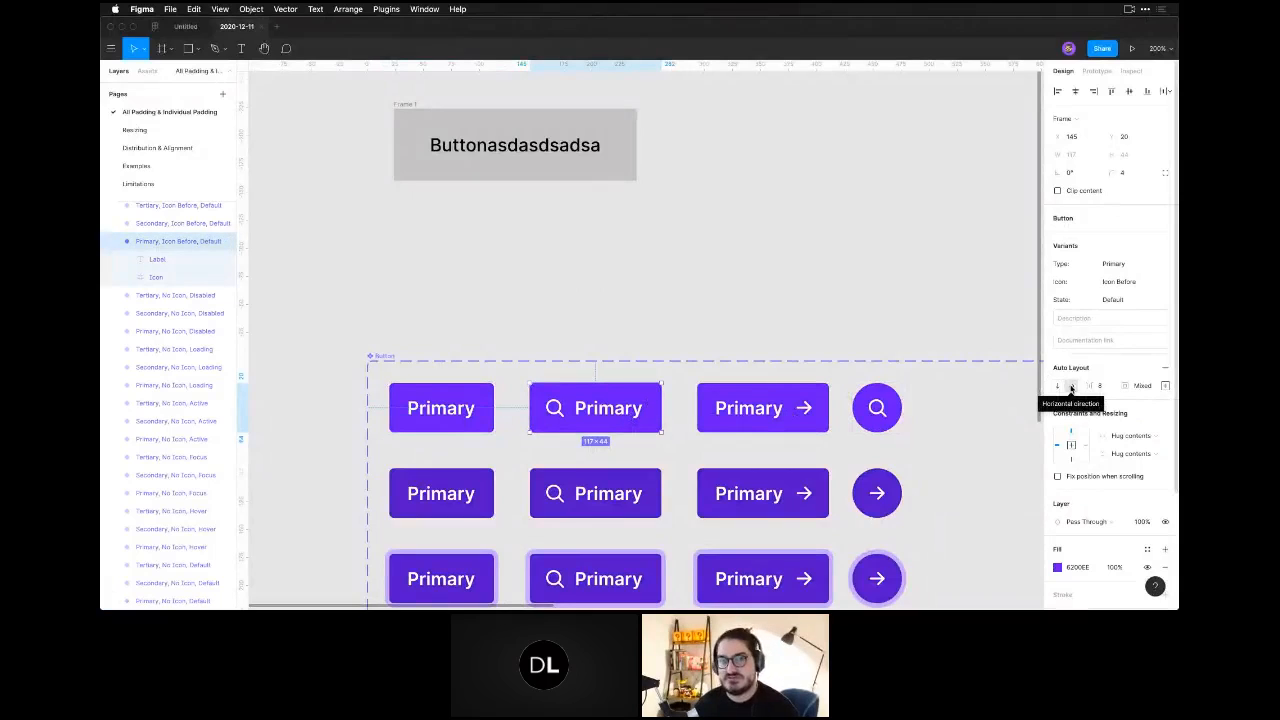
left_click(455, 428)
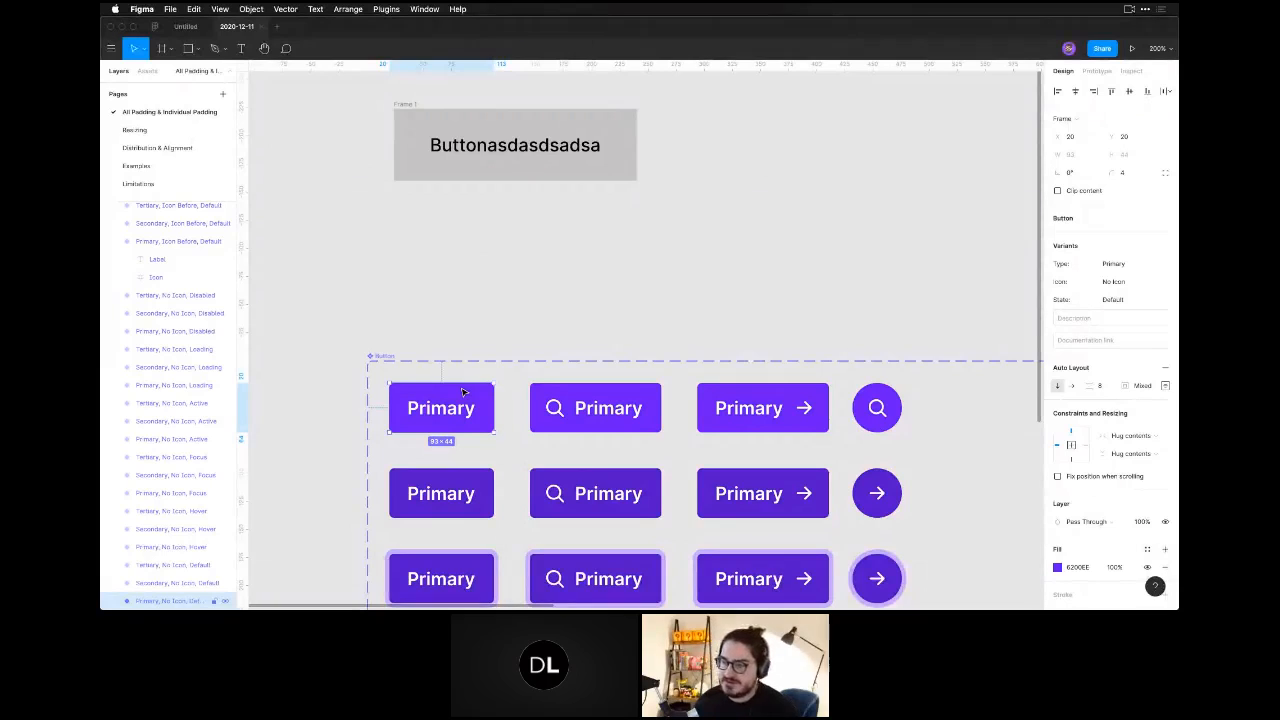
Try the vertical auto layout direction on the default Primary icon-before button and return it to horizontal.
left_click(596, 405)
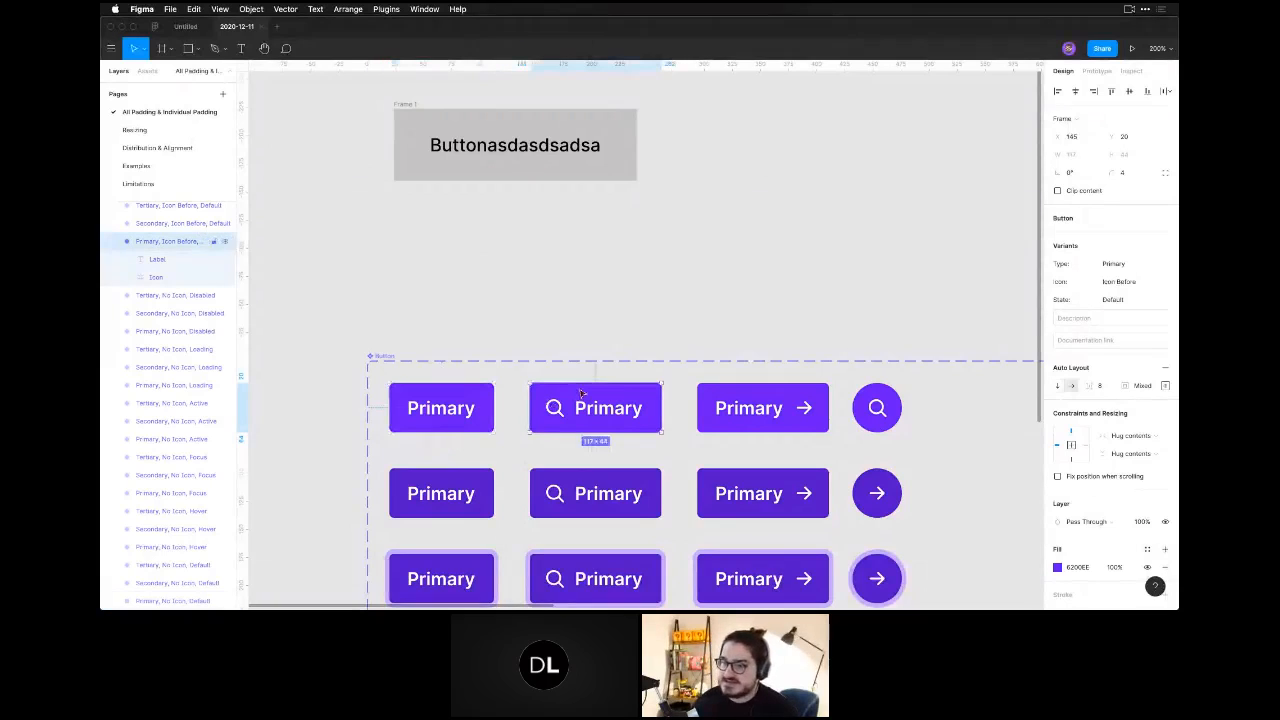
left_click(1058, 386)
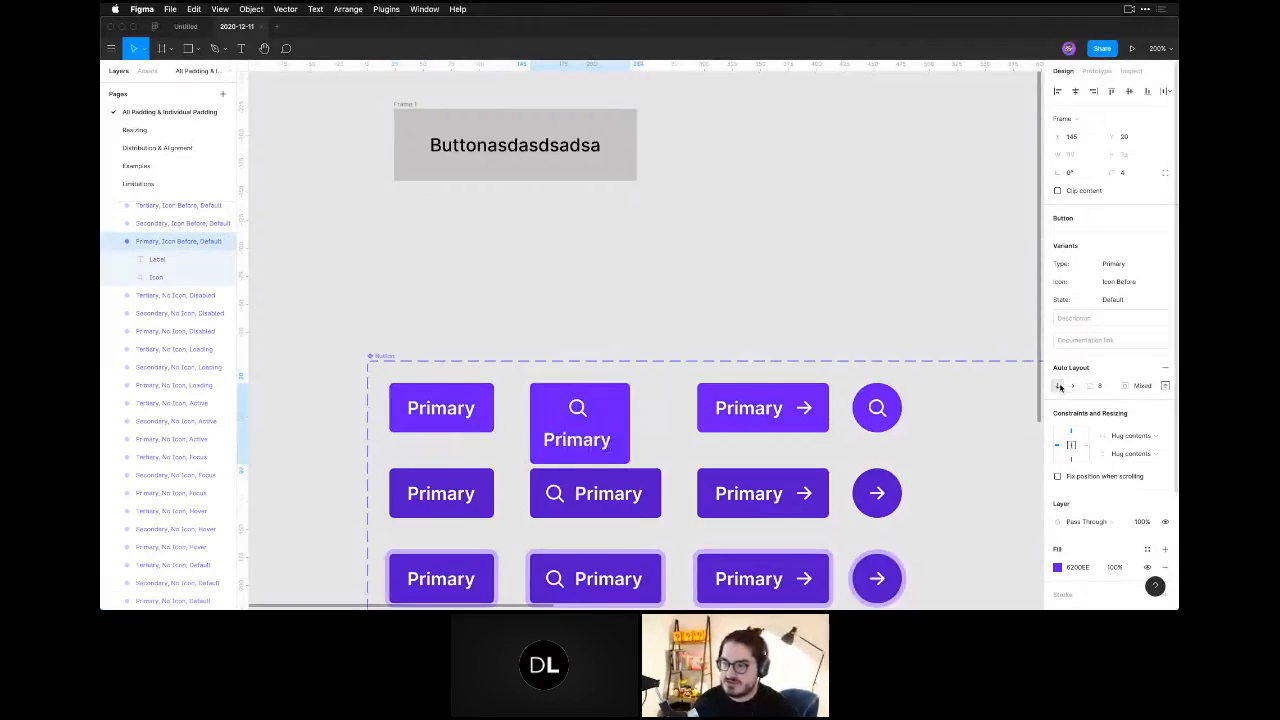
left_click(1072, 386)
left_click(1059, 386)
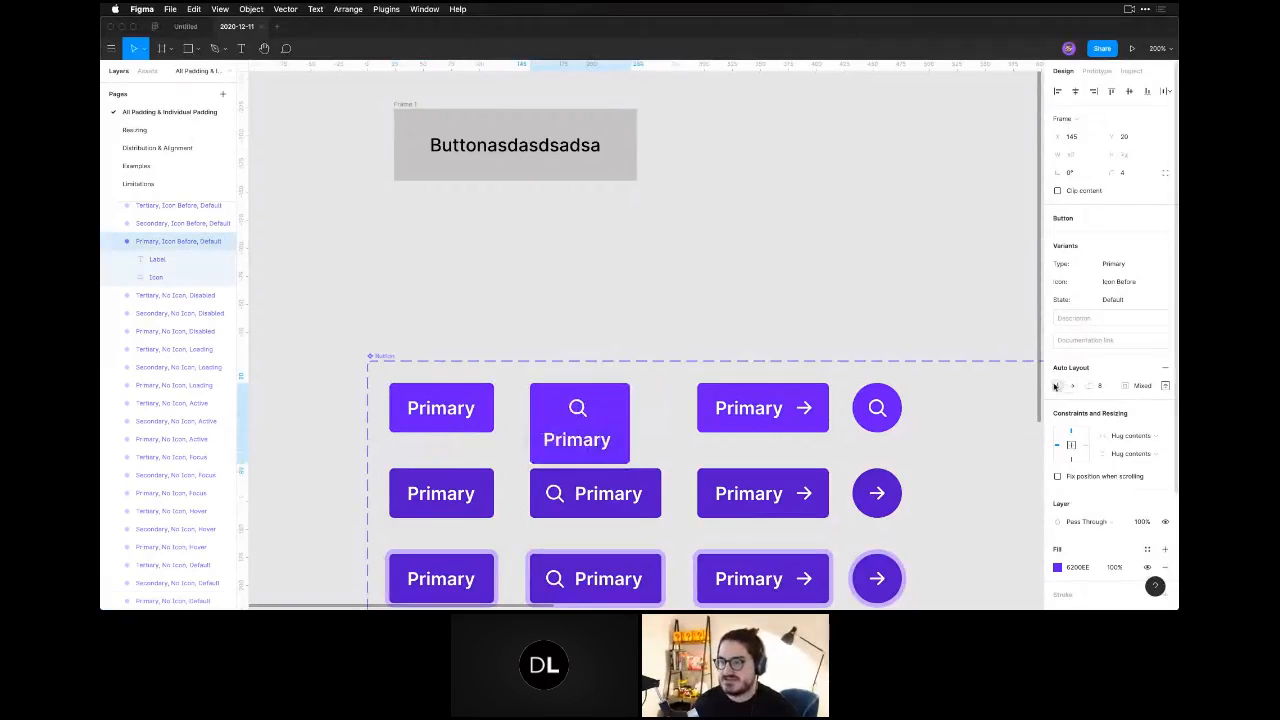
left_click(1072, 386)
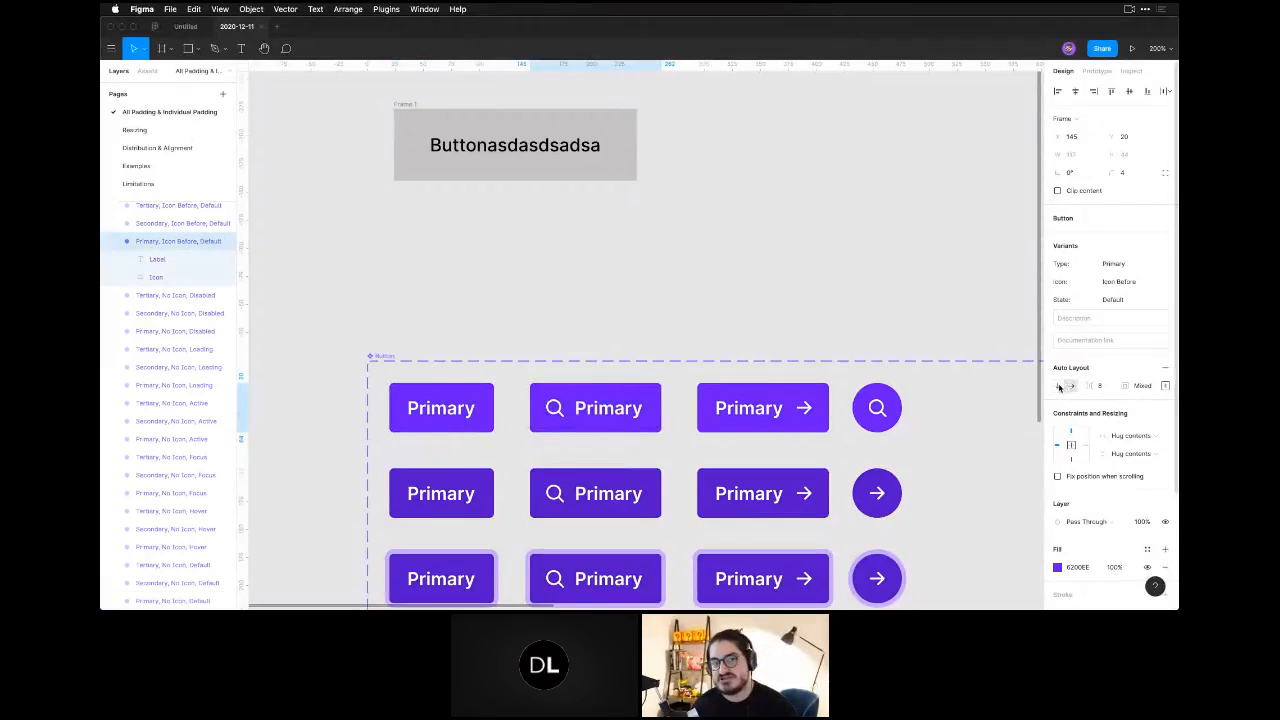
left_click(1059, 386)
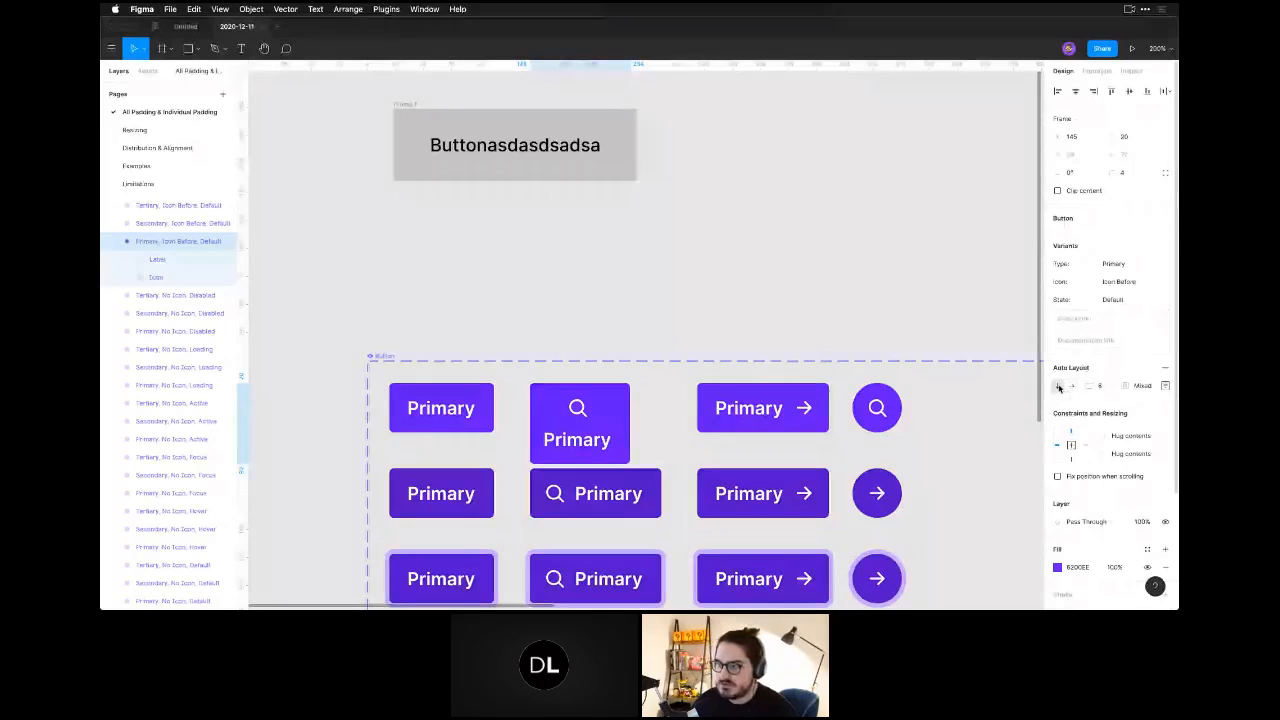
left_click(1072, 386)
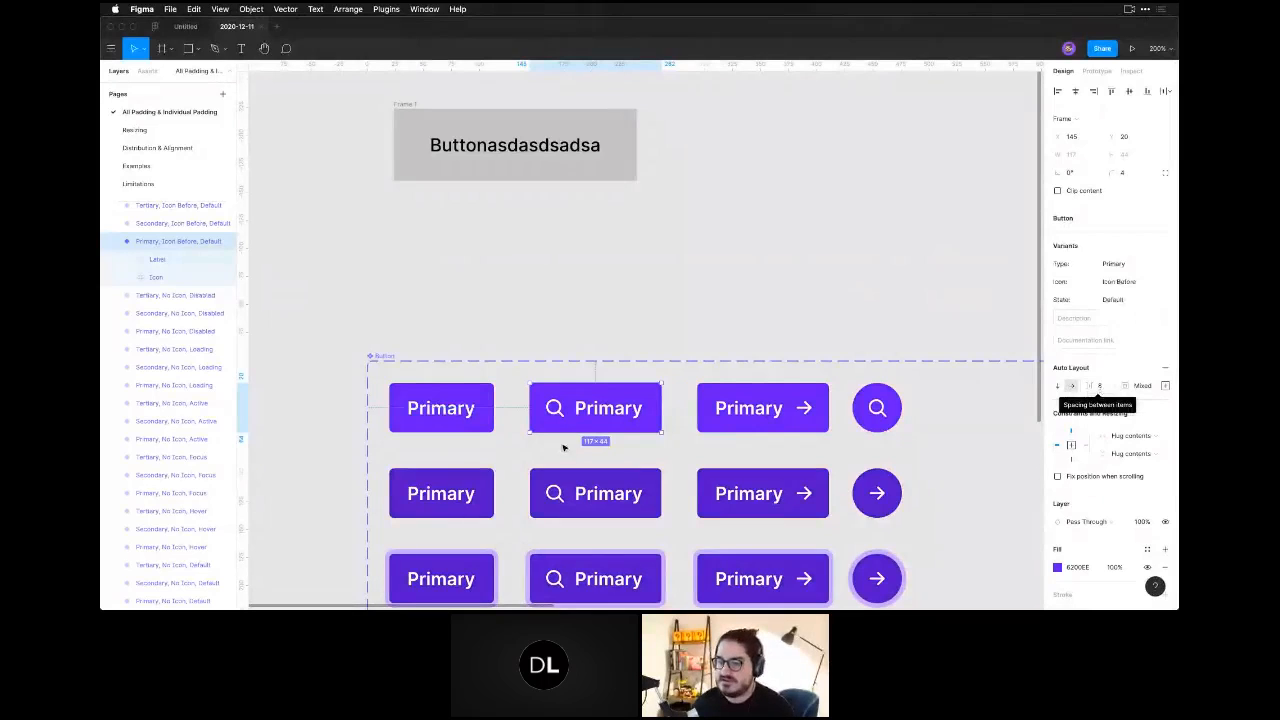
Measure the spacing between the search icon and the label in the default Primary icon-before button.
left_click(552, 407)
key("z")
left_click_drag(505, 338, 696, 467)
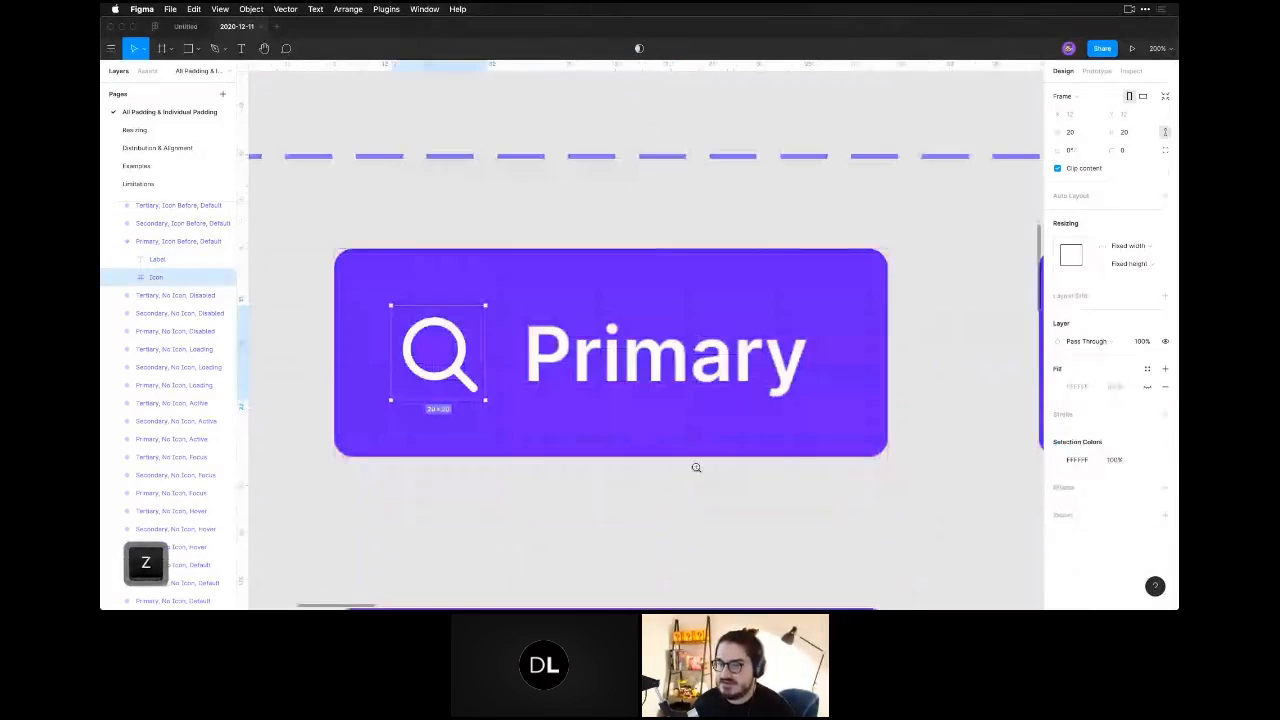
scroll(696, 467, "down", 1)
key("alt")
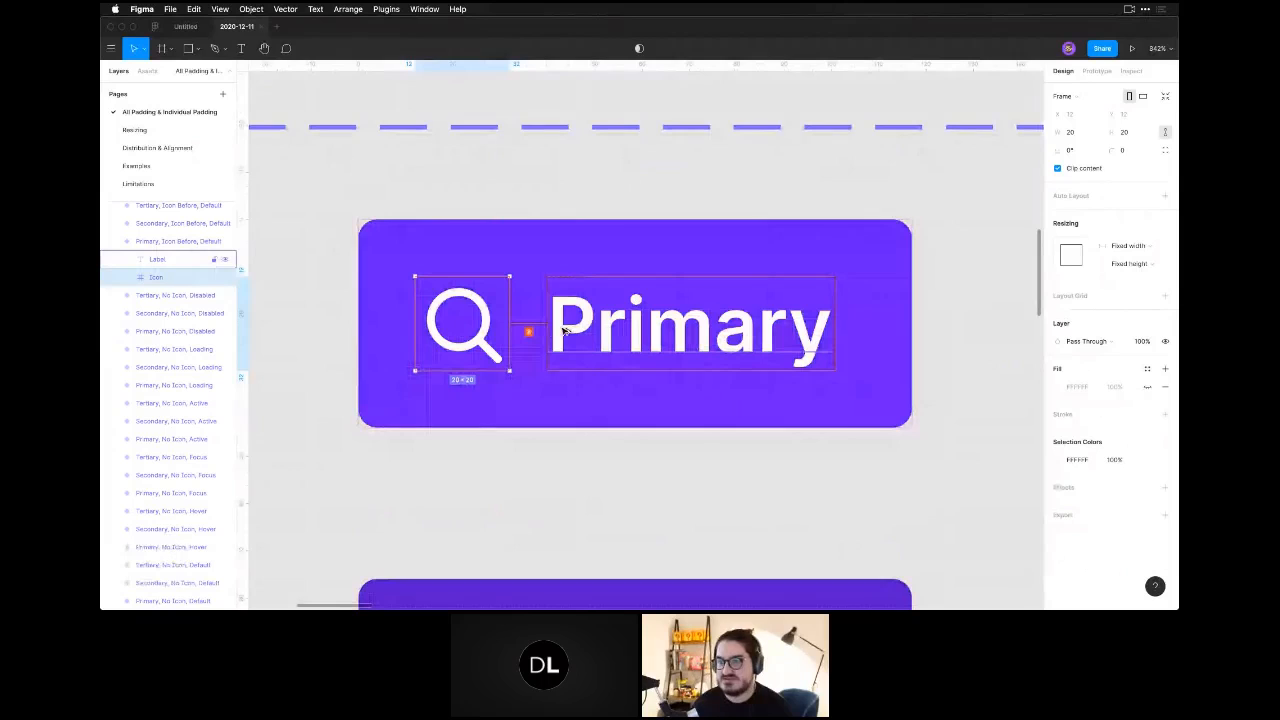
Try a spacing between items of 9.5 on the default Primary icon-before button, and set it back to 8.
left_click(577, 242)
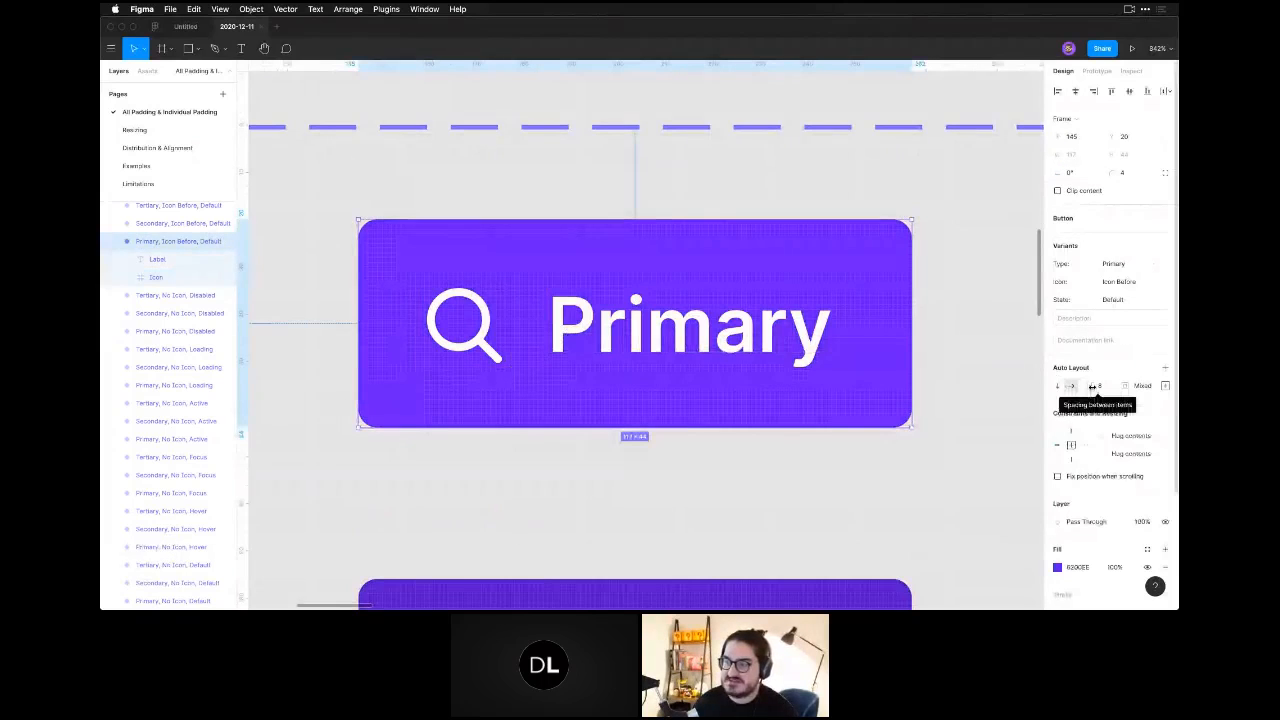
mouse_move(1092, 386)
left_mouse_down()
mouse_move(1110, 386)
mouse_move(1076, 386)
left_mouse_up()
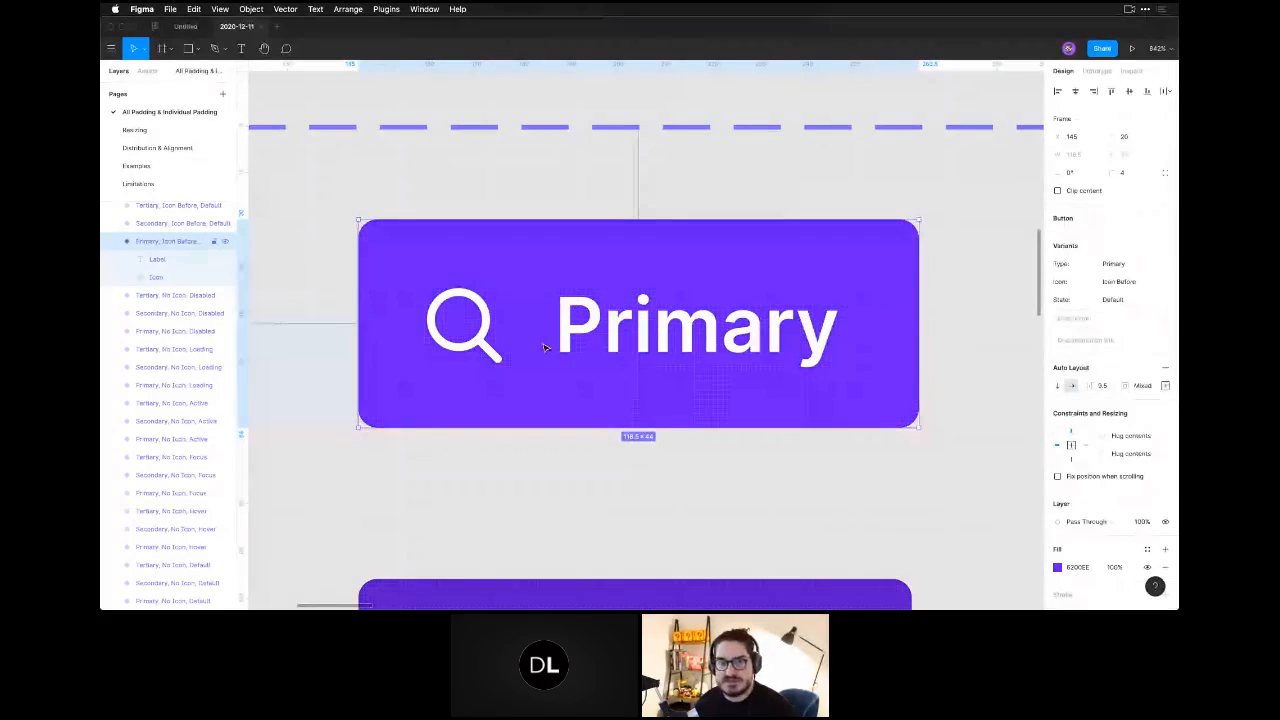
left_click(1101, 386)
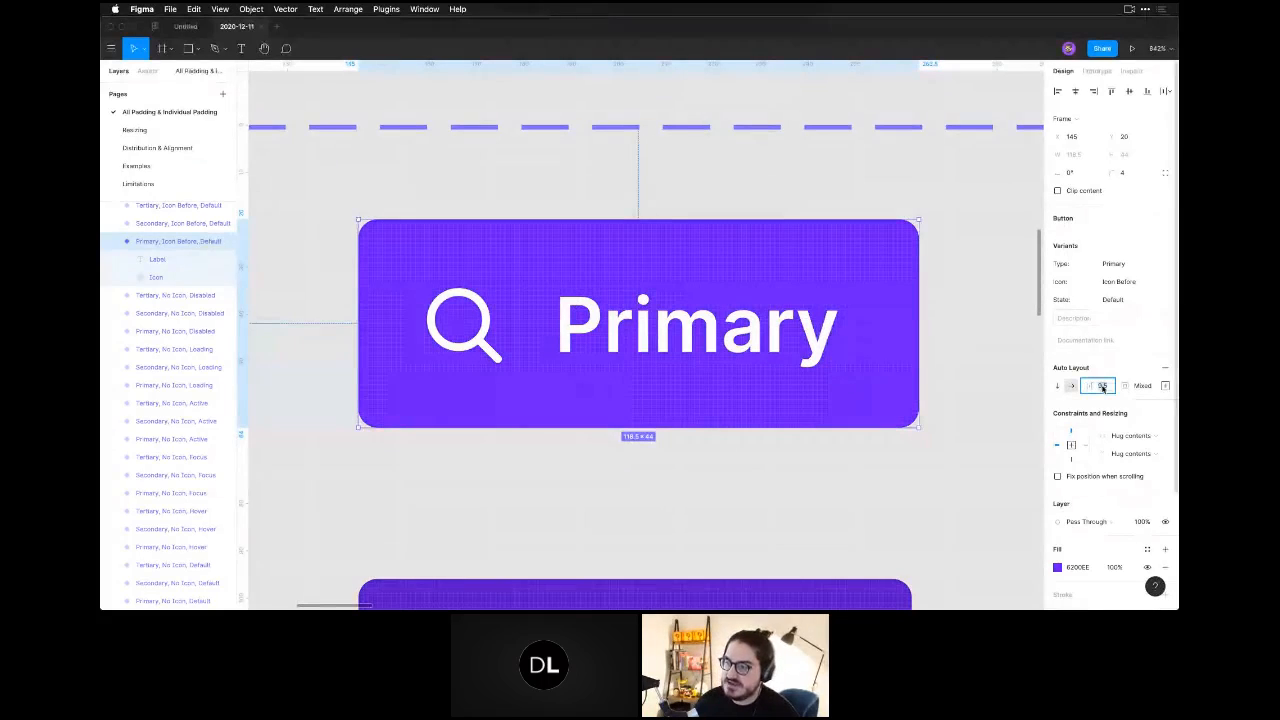
type("8")
key("Return")
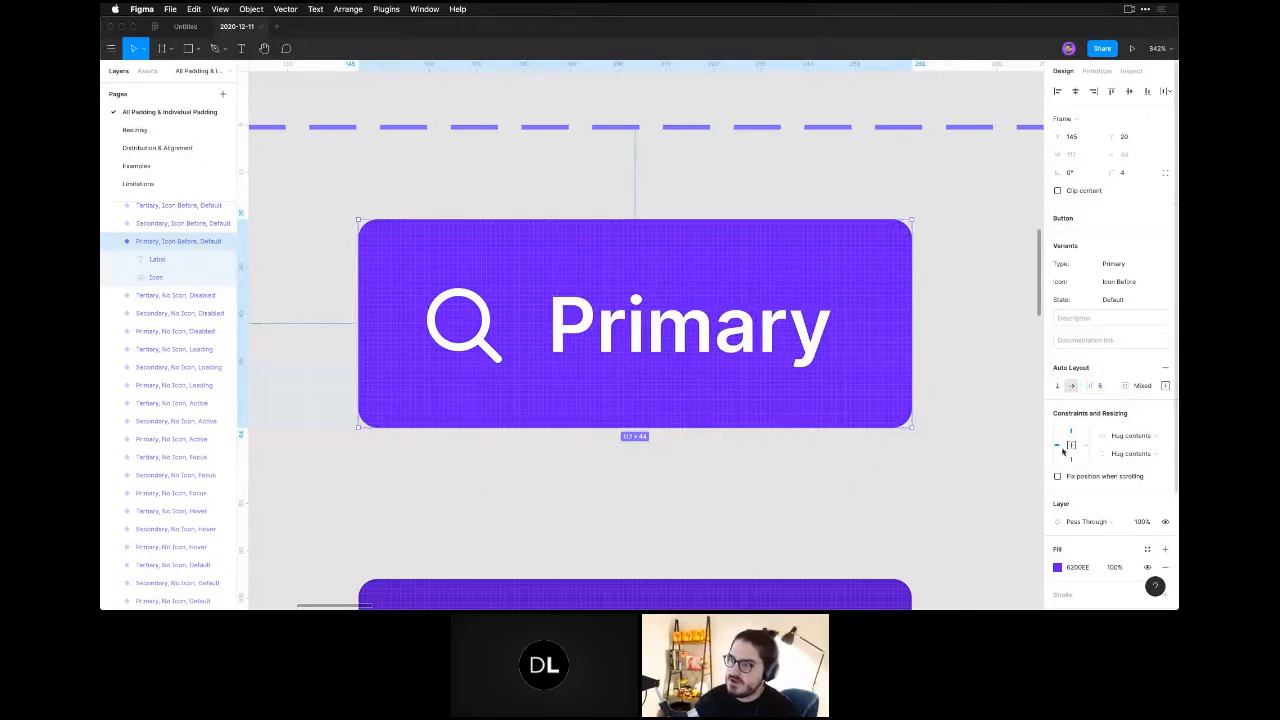
Set the padding on all sides of the default Primary icon-before button to 4.
left_click(1138, 388)
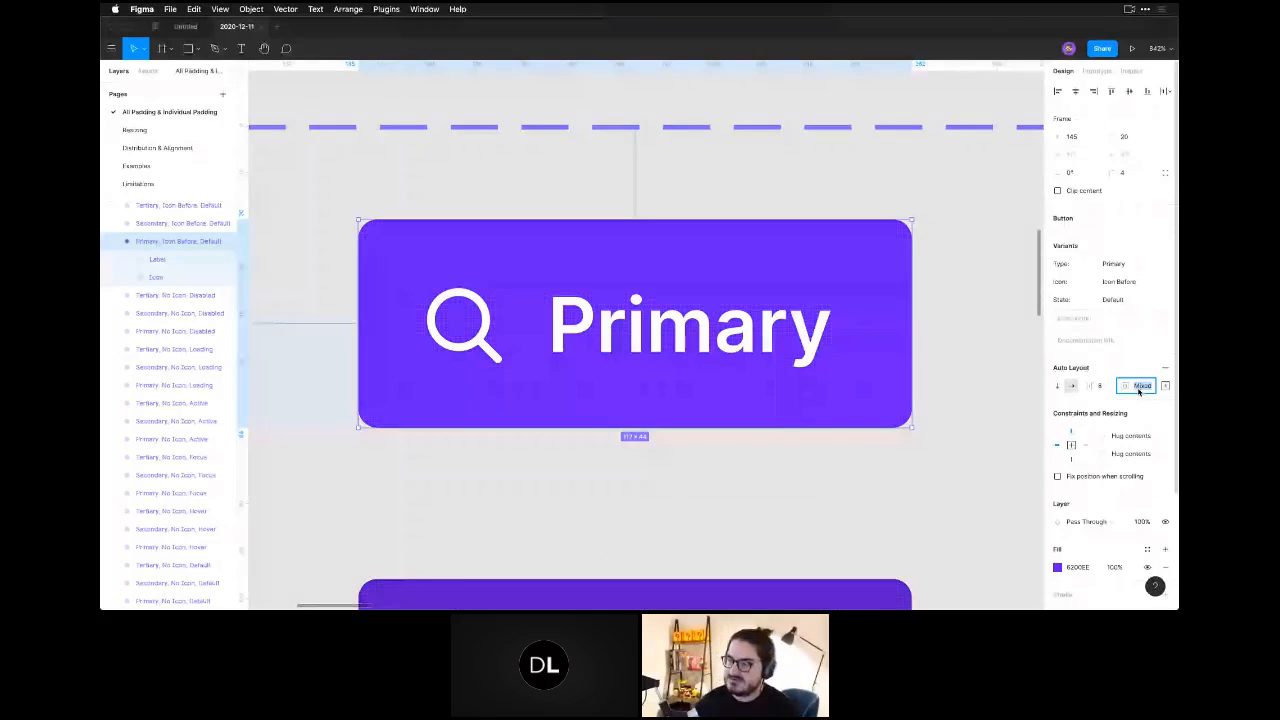
type("4")
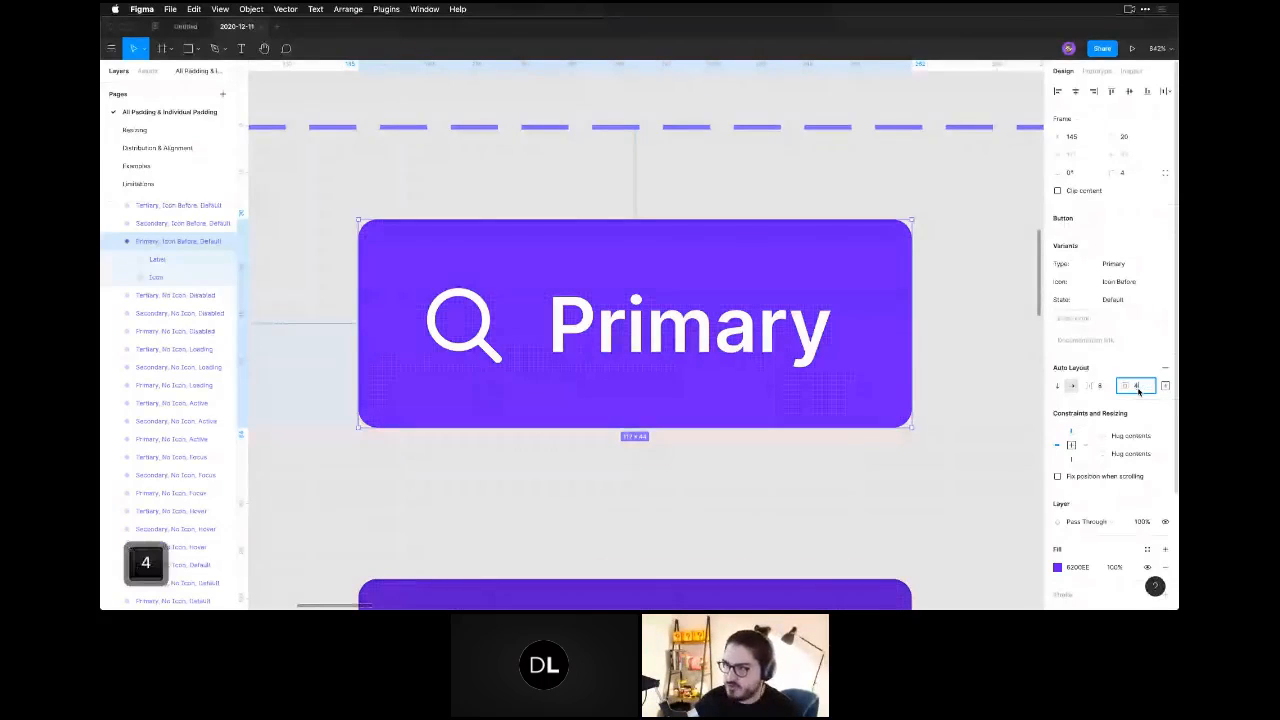
key("Return")
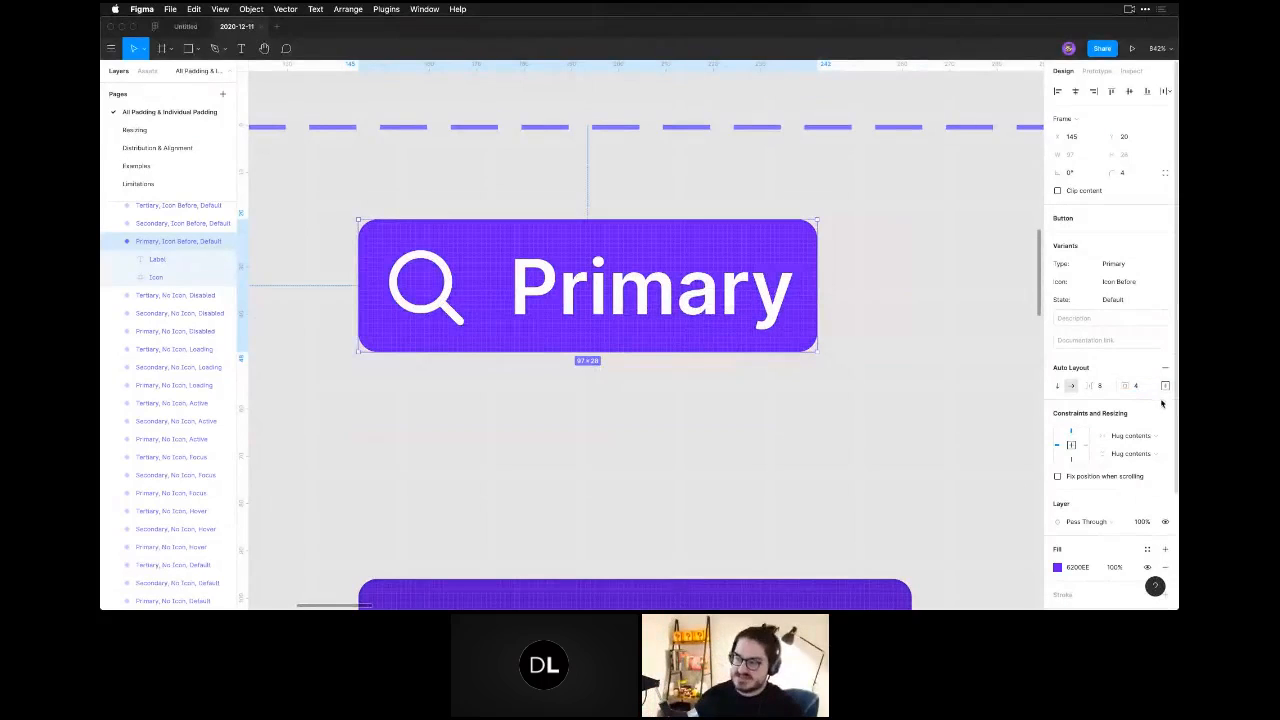
Open the button's individual padding settings and set the right padding to 4.
left_click(1165, 386)
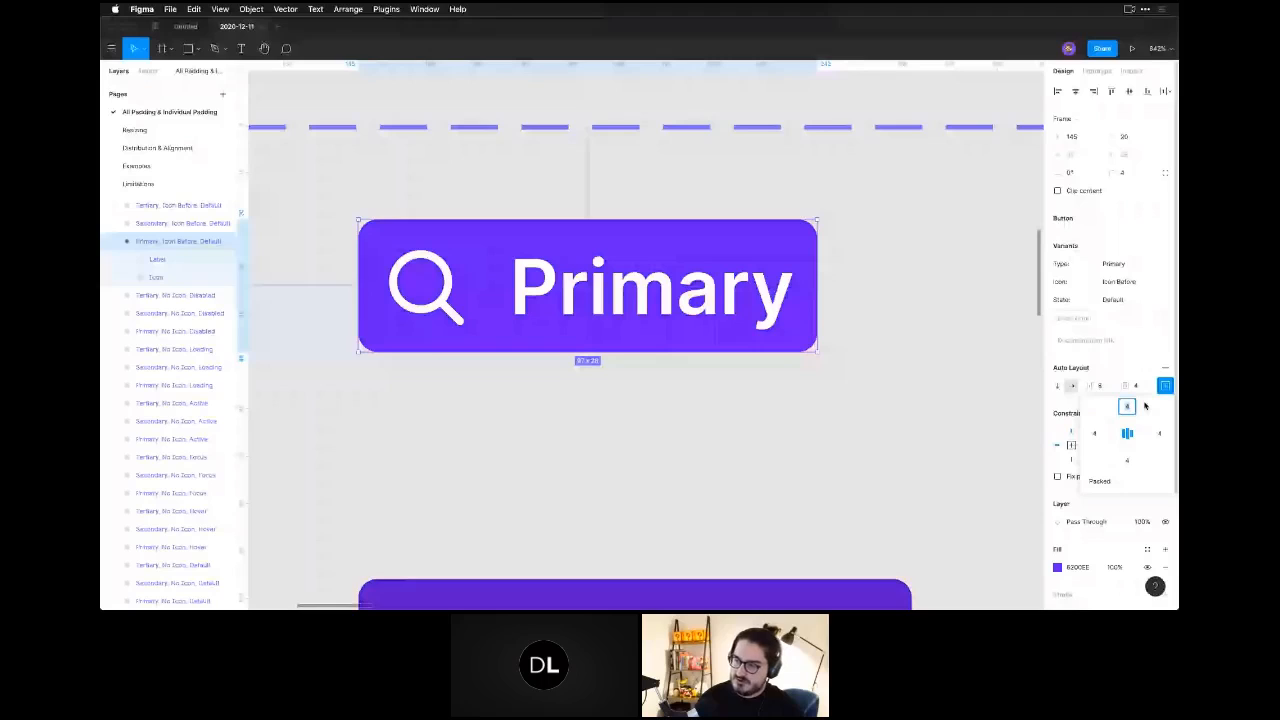
key("Return")
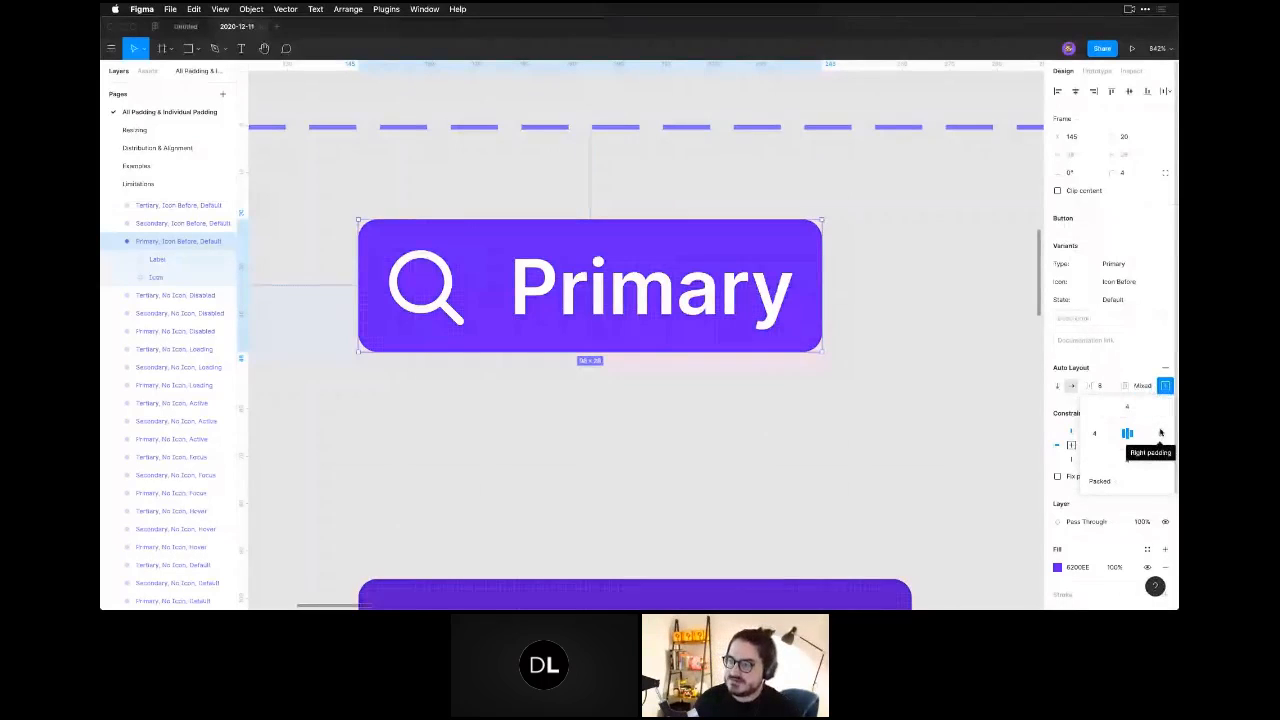
left_click(1160, 432)
type("4")
key("Return")
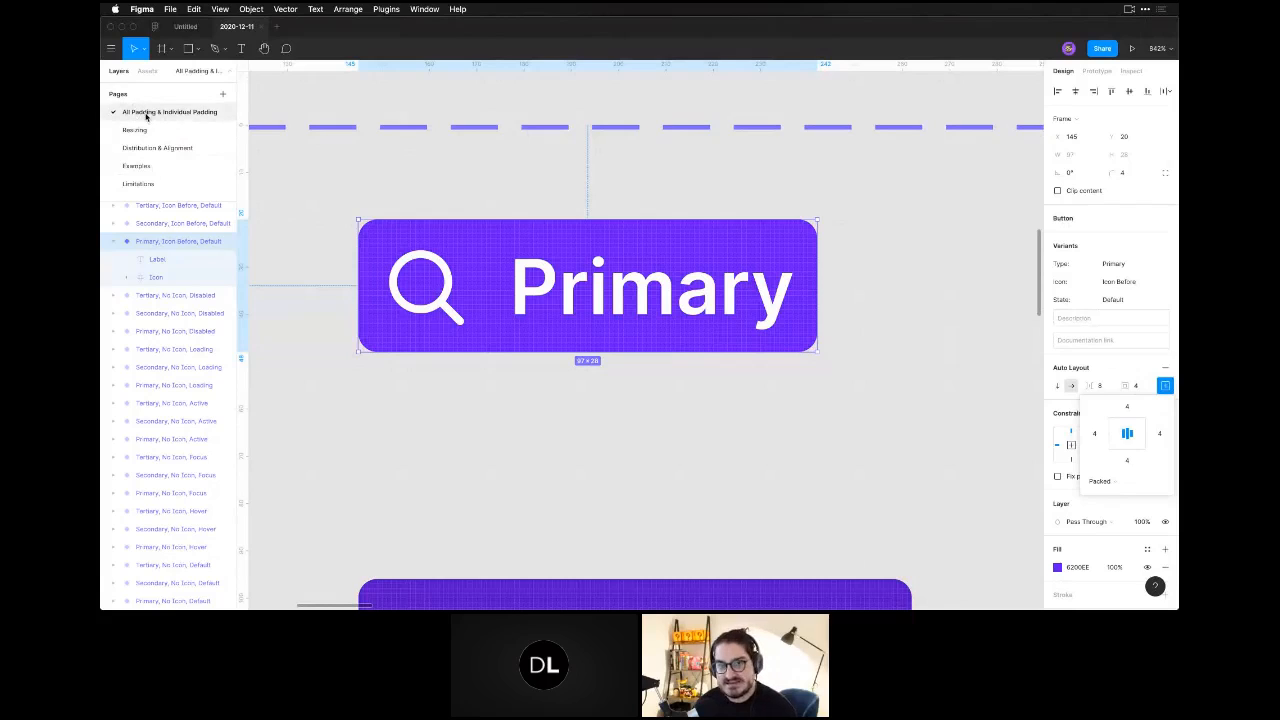
Undo the recent padding and spacing changes on the default Primary icon-before button.
key("Escape")
left_click(517, 394)
key("super+z")
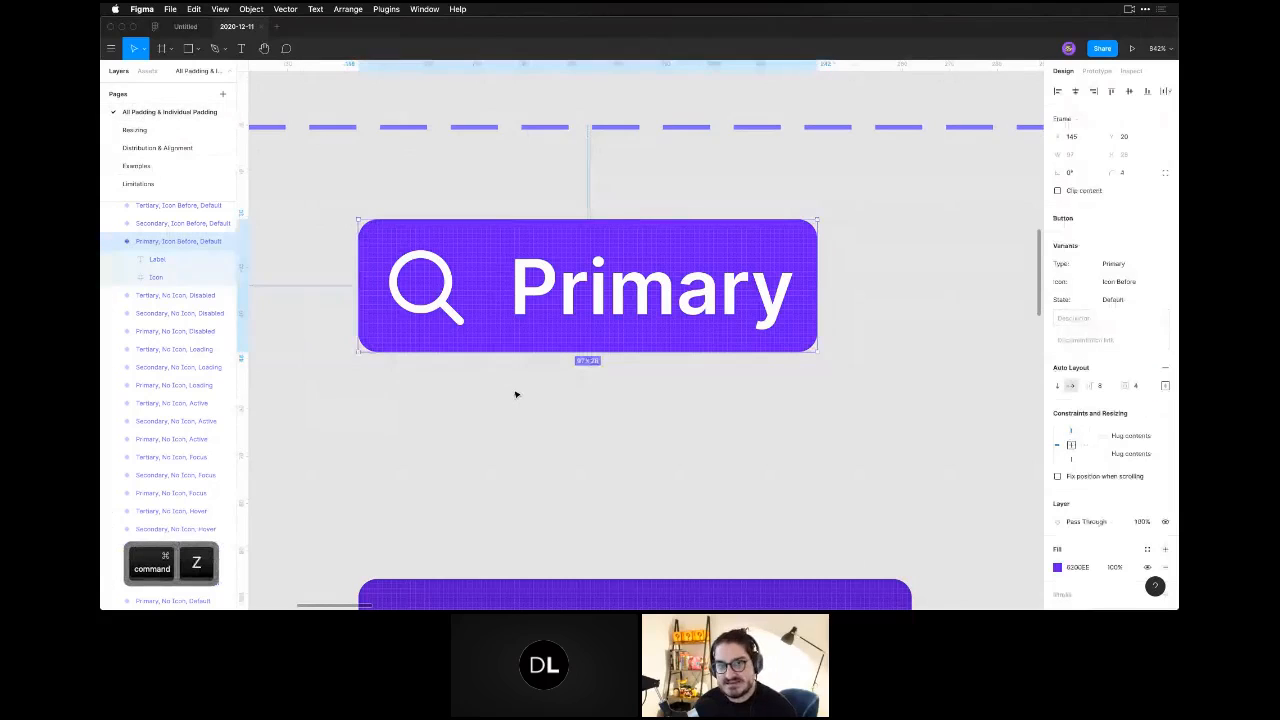
key("super+z")
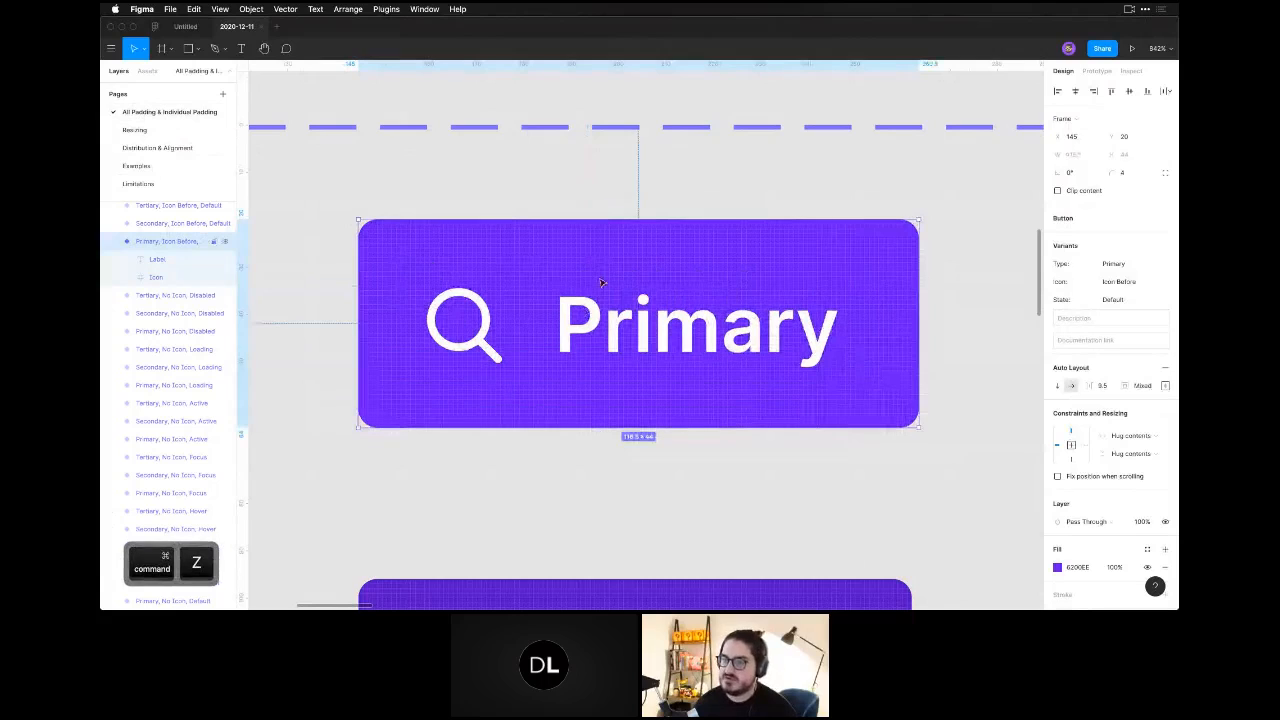
Set the spacing between the icon and label of the default Primary icon-before button to 8.
left_click(1109, 386)
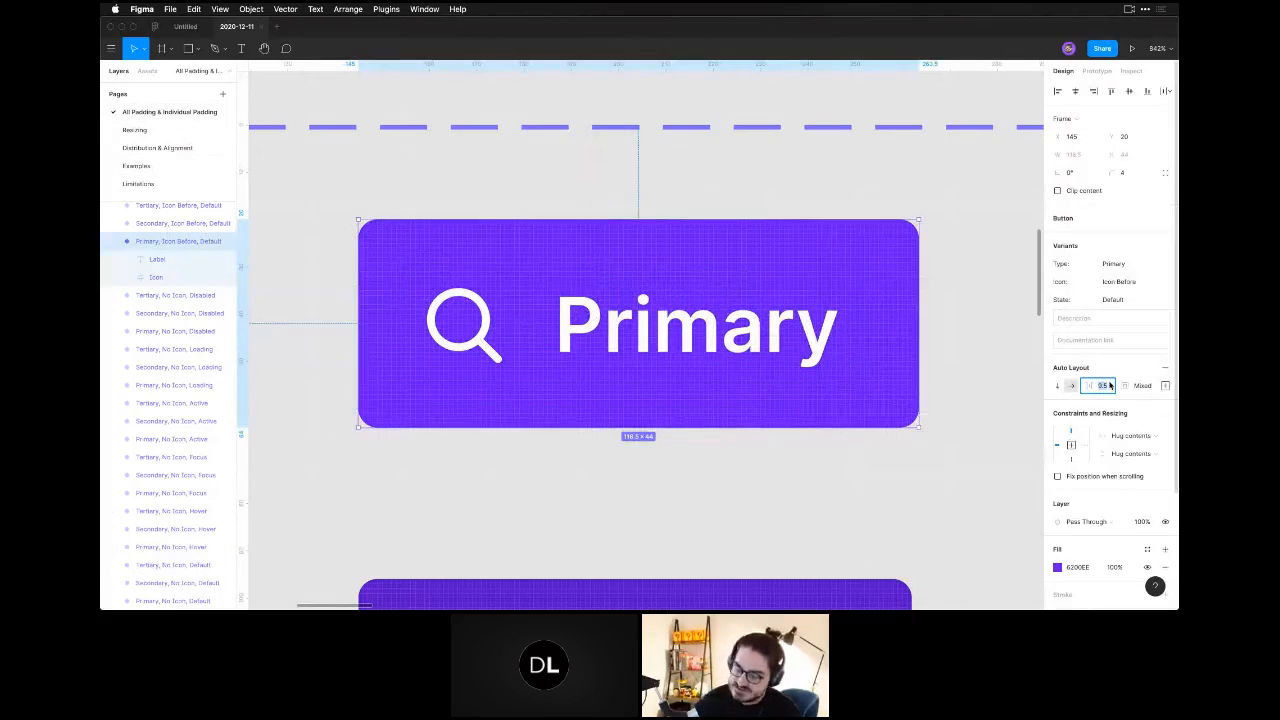
type("8")
key("Return")
left_click(811, 483)
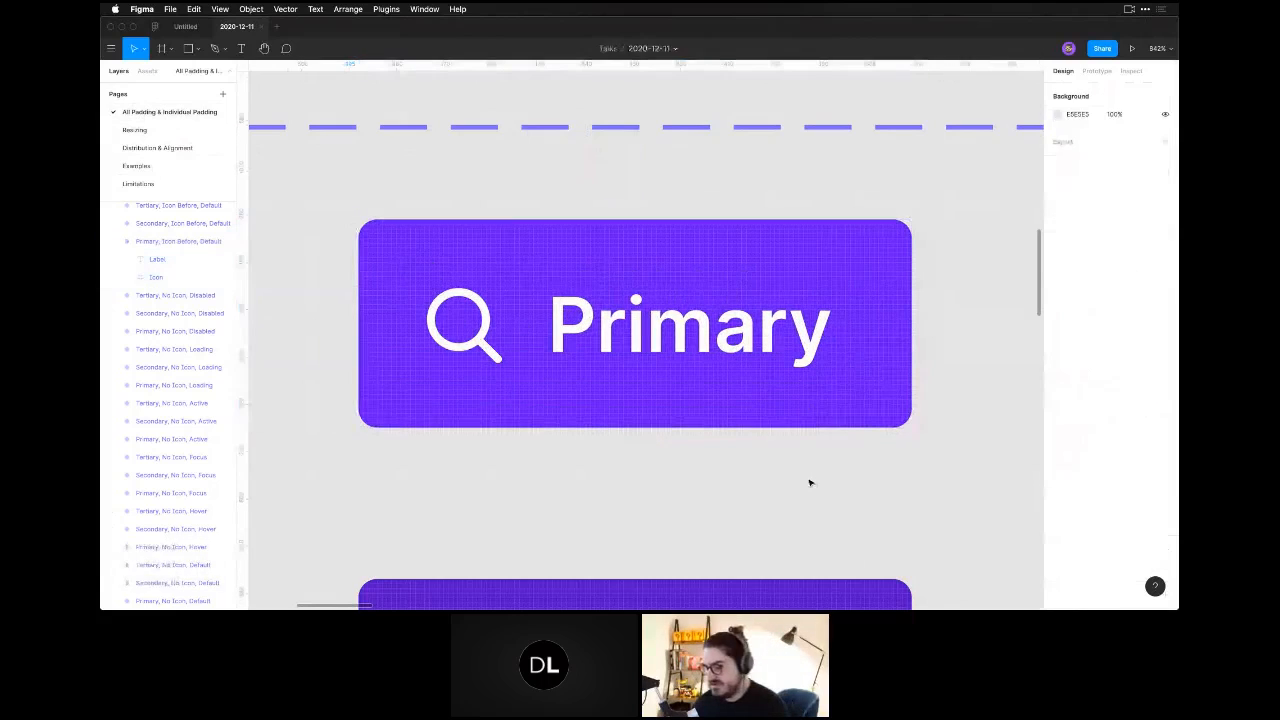
Look over the Primary, Secondary and Tertiary variants of the Button component set together with the grey button.
key("super+minus")
key("super+minus")
key("super+minus")
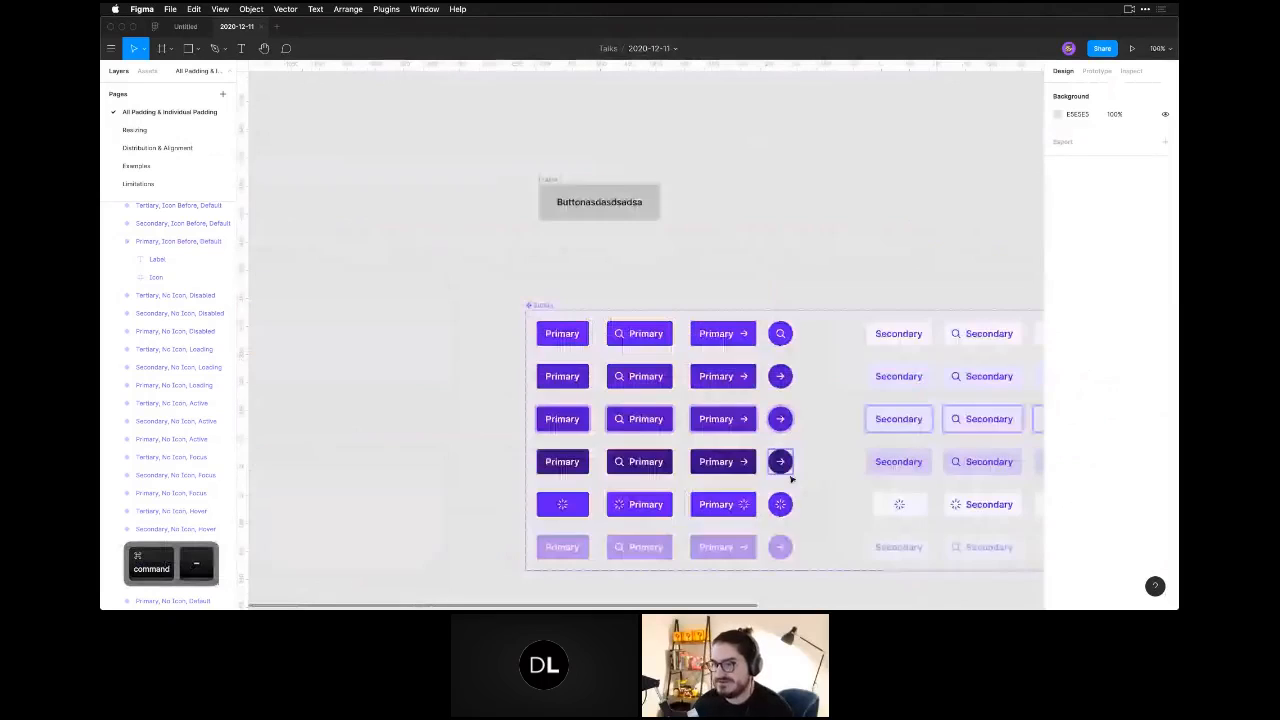
left_click_drag(791, 479, 721, 334)
left_click_drag(990, 392, 666, 438)
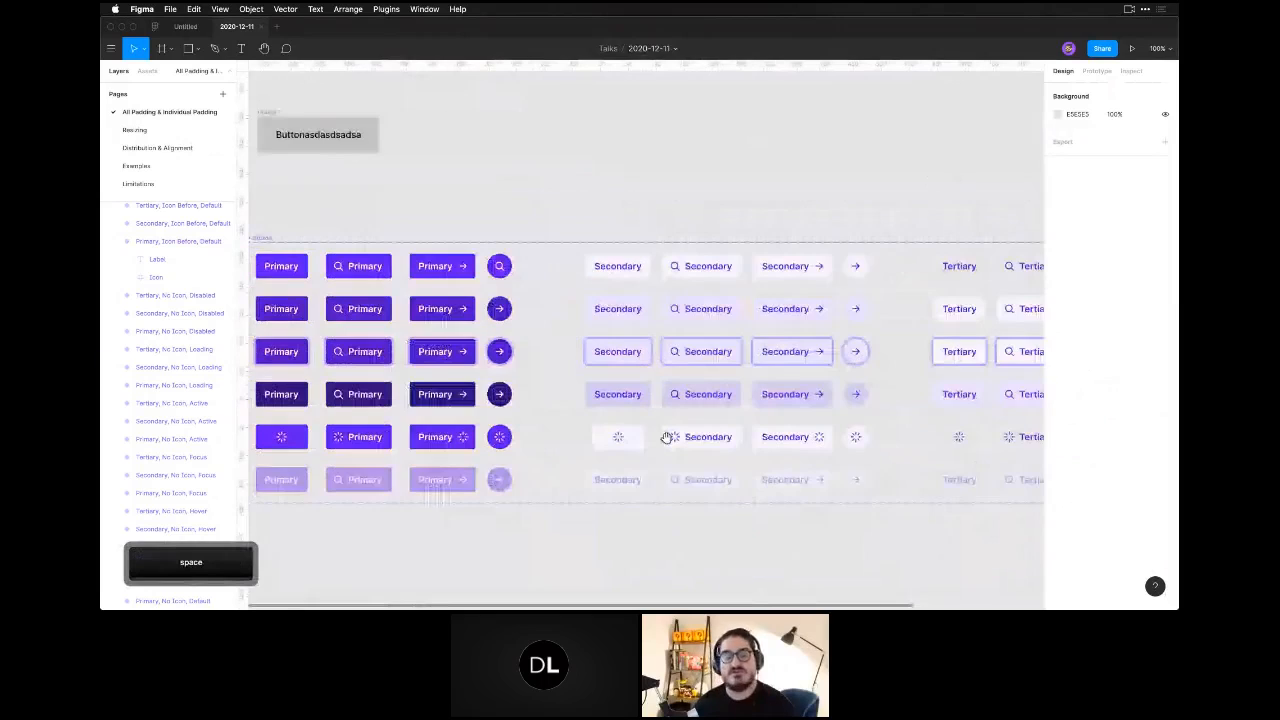
left_click(669, 440)
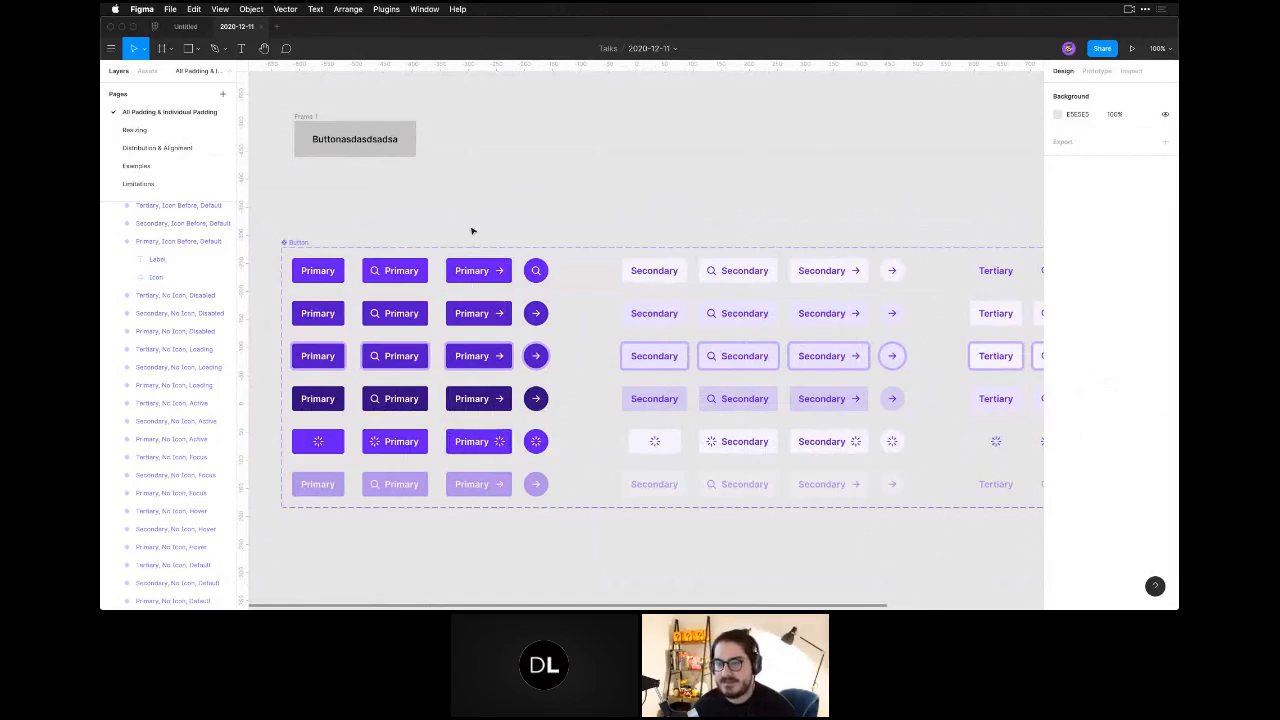
key("space")
left_click_drag(451, 226, 506, 250)
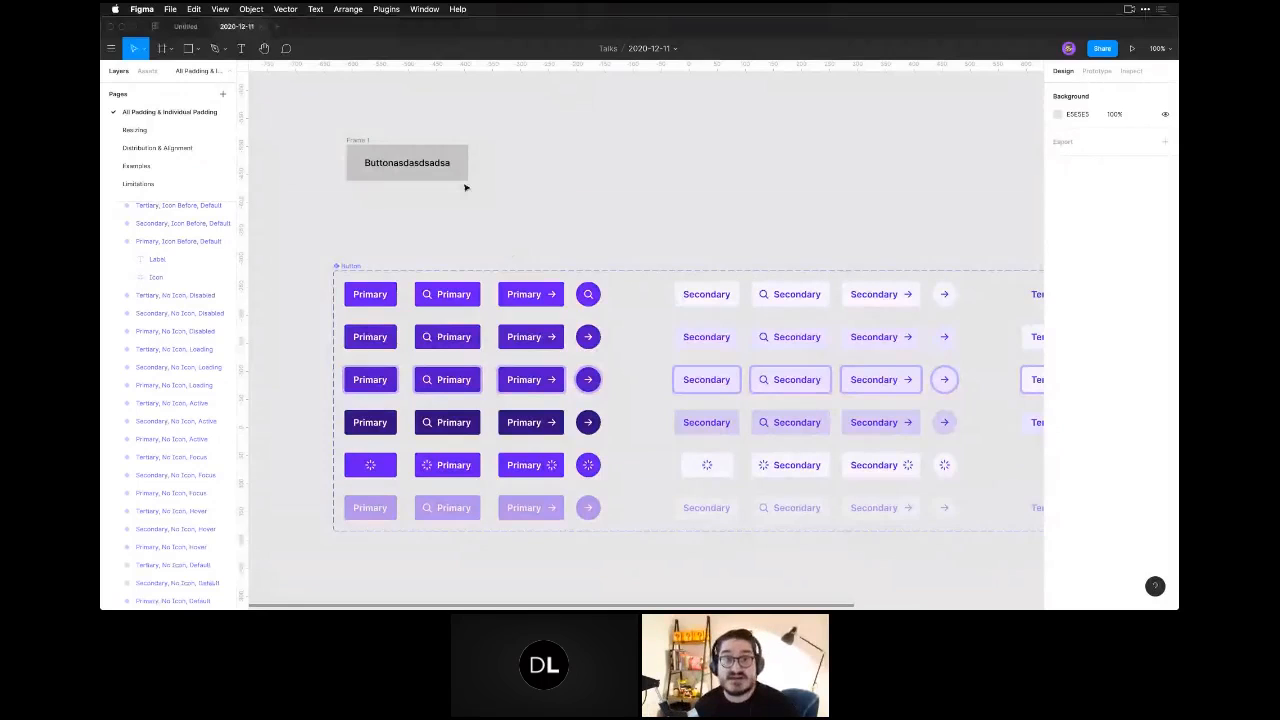
Open the Resizing page of the file.
left_click(181, 132)
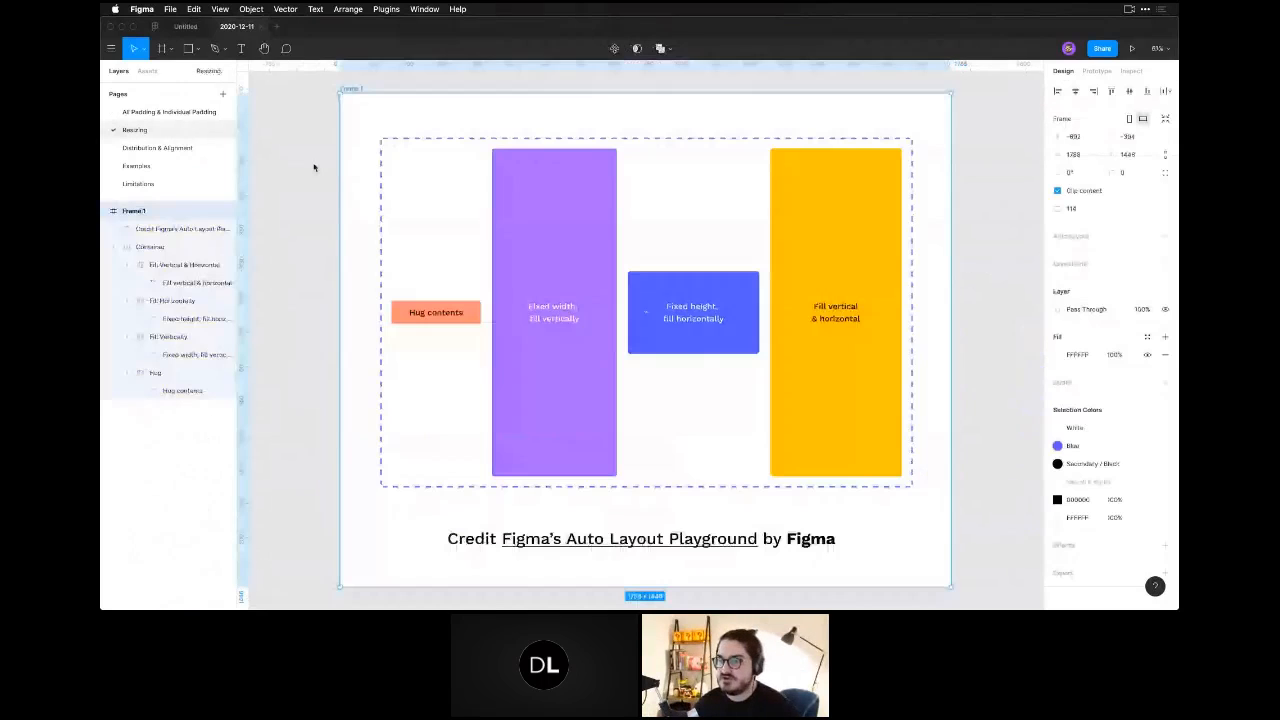
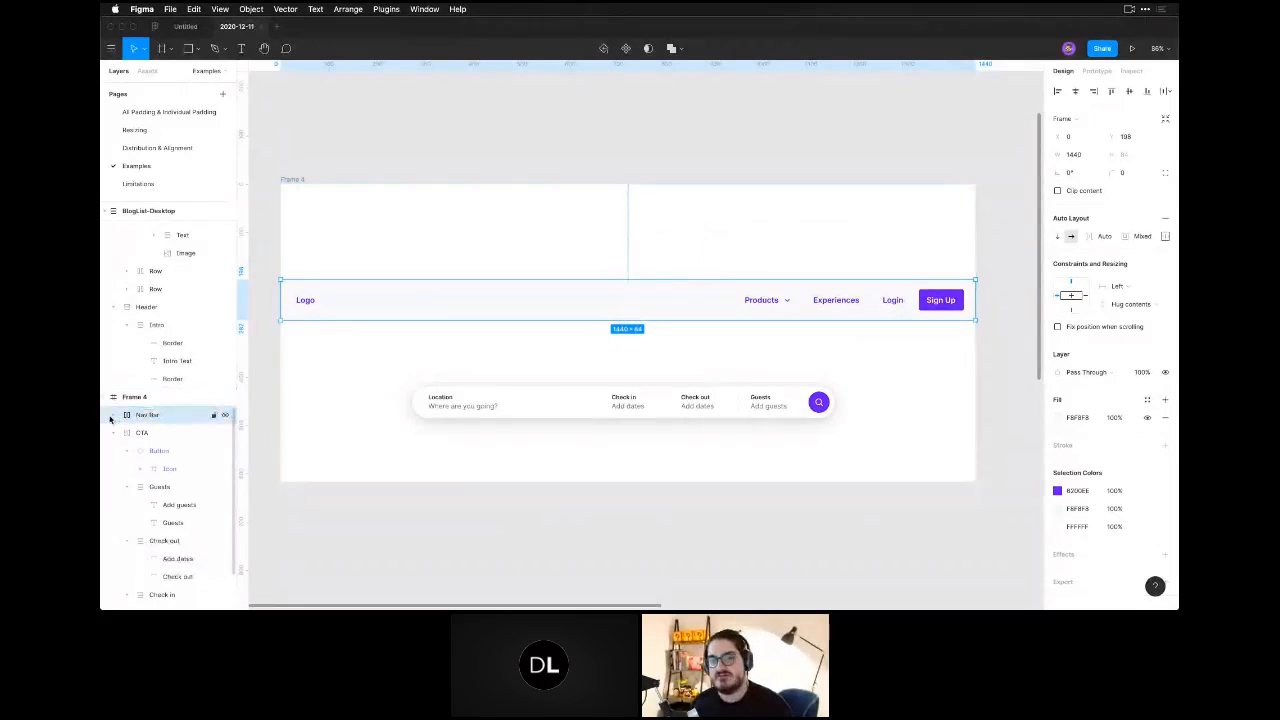
Examine the Nav Bar's layer structure, looking at its Frame 5 links group and its Logo text.
left_click(112, 415)
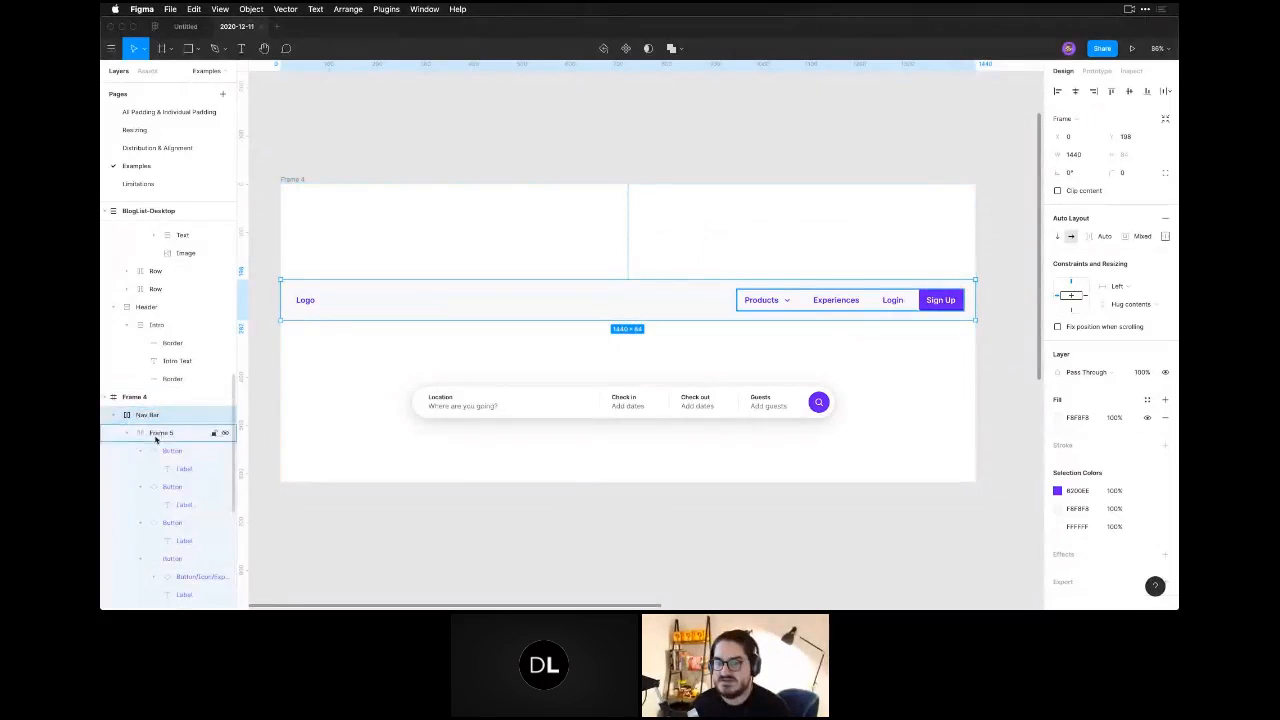
left_click(155, 436)
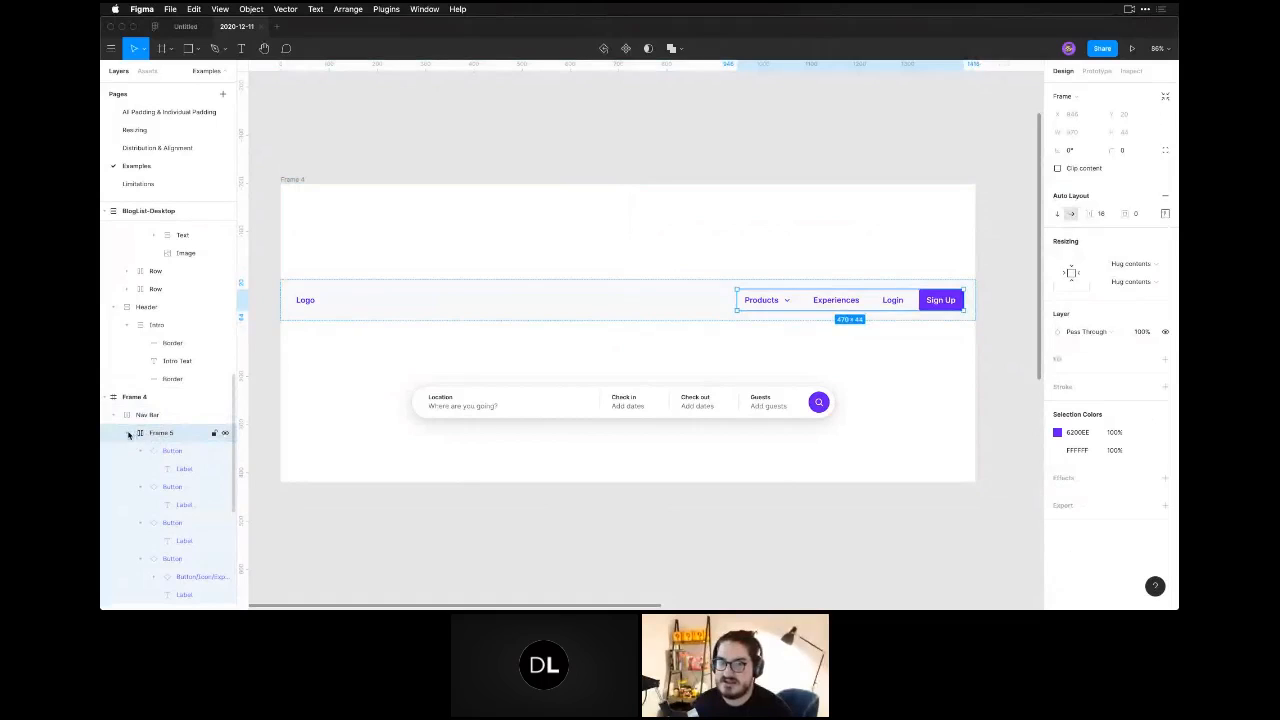
left_click(128, 434)
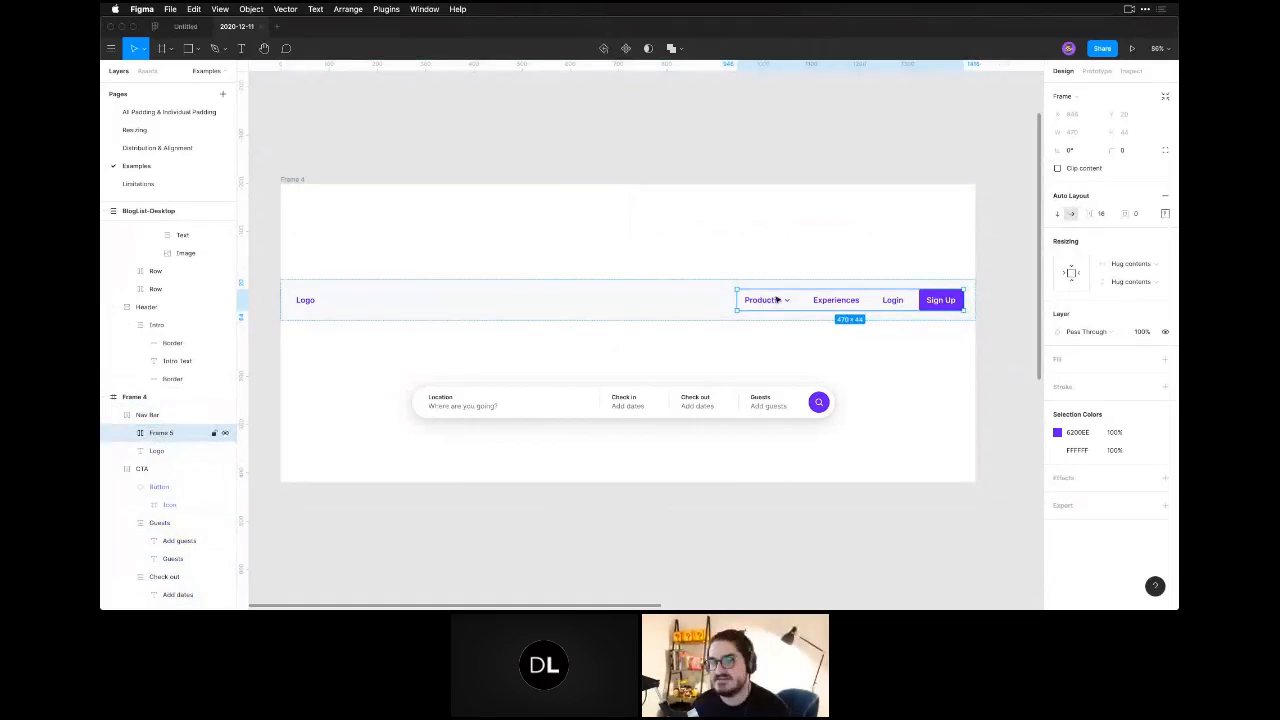
left_click(170, 451)
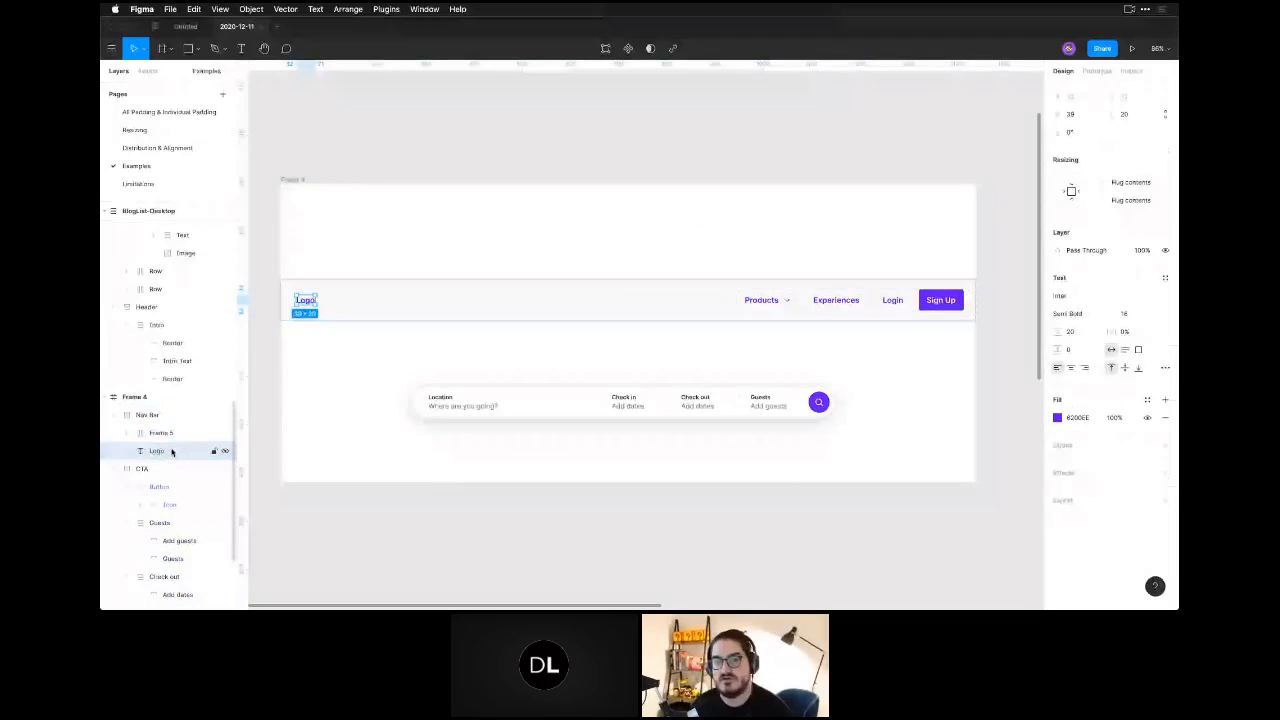
left_click(166, 415)
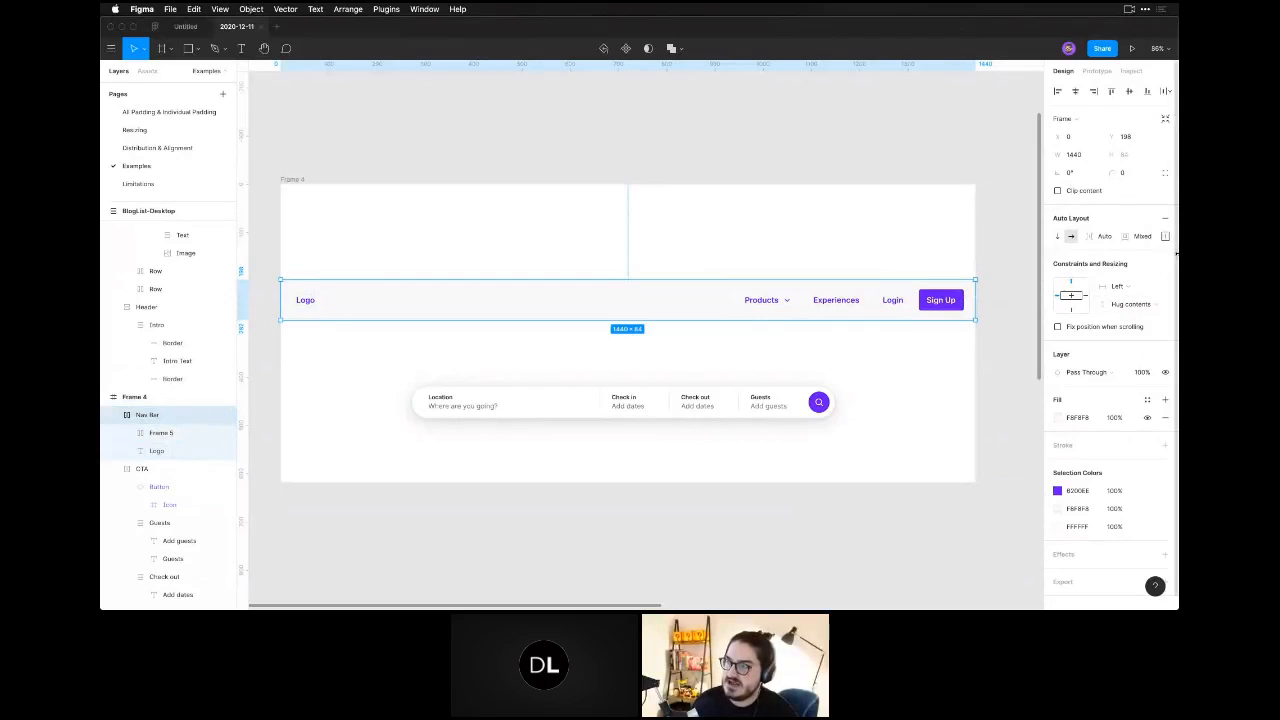
Inspect the Nav Bar's individual padding and distribution settings and test how its contents respond to a width change.
left_click(1165, 237)
left_click(904, 242)
left_click(871, 291)
mouse_move(978, 297)
left_mouse_down()
mouse_move(616, 302)
mouse_move(974, 308)
mouse_move(628, 315)
mouse_move(971, 326)
mouse_move(995, 315)
left_mouse_up()
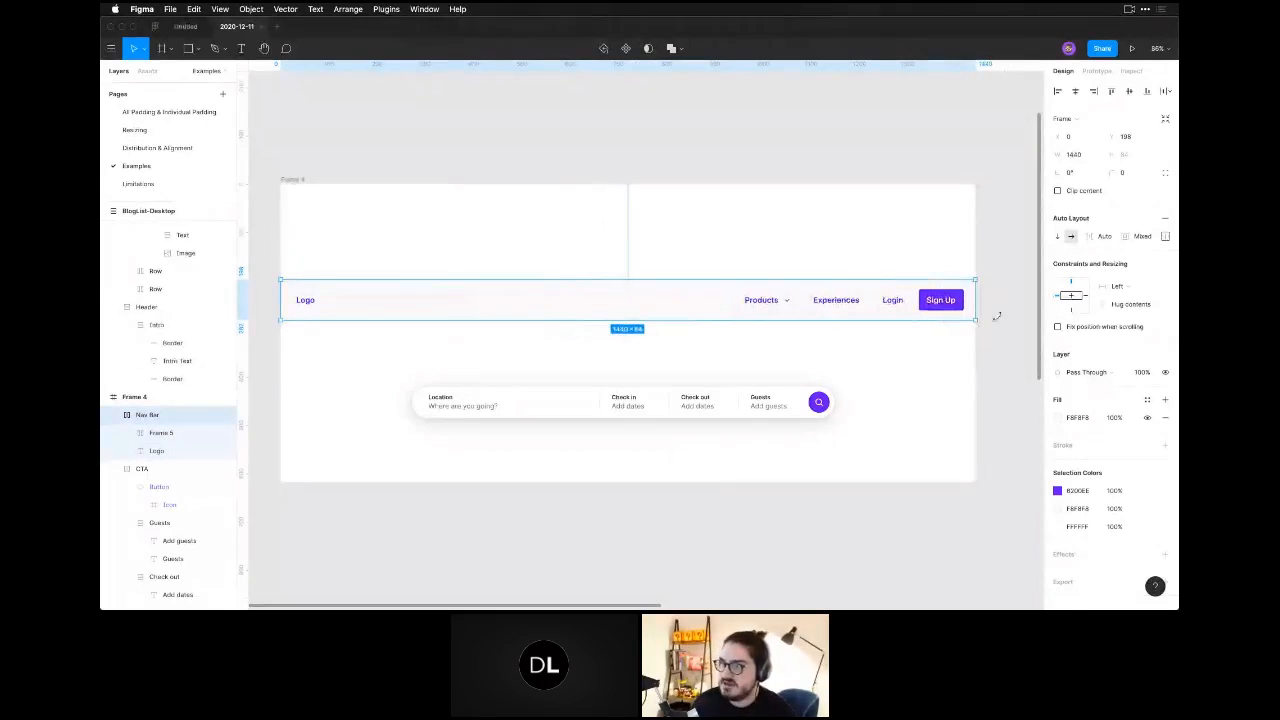
left_click(1164, 237)
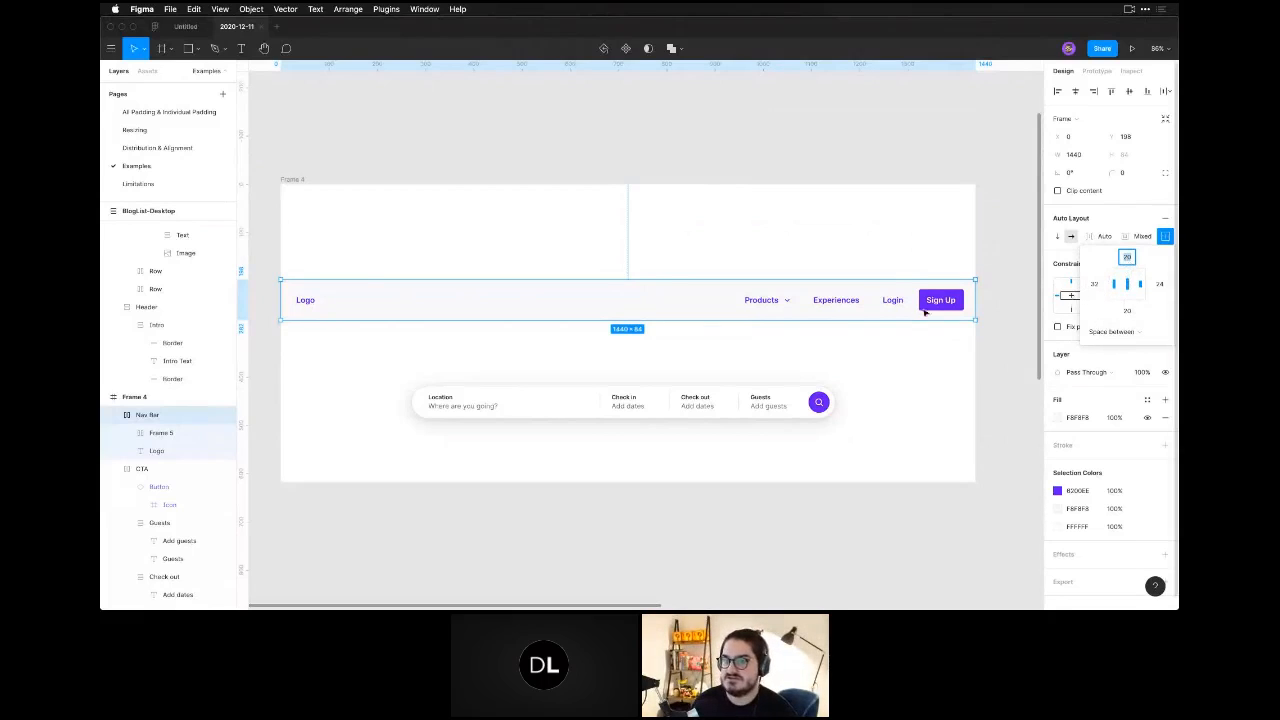
left_click(369, 278)
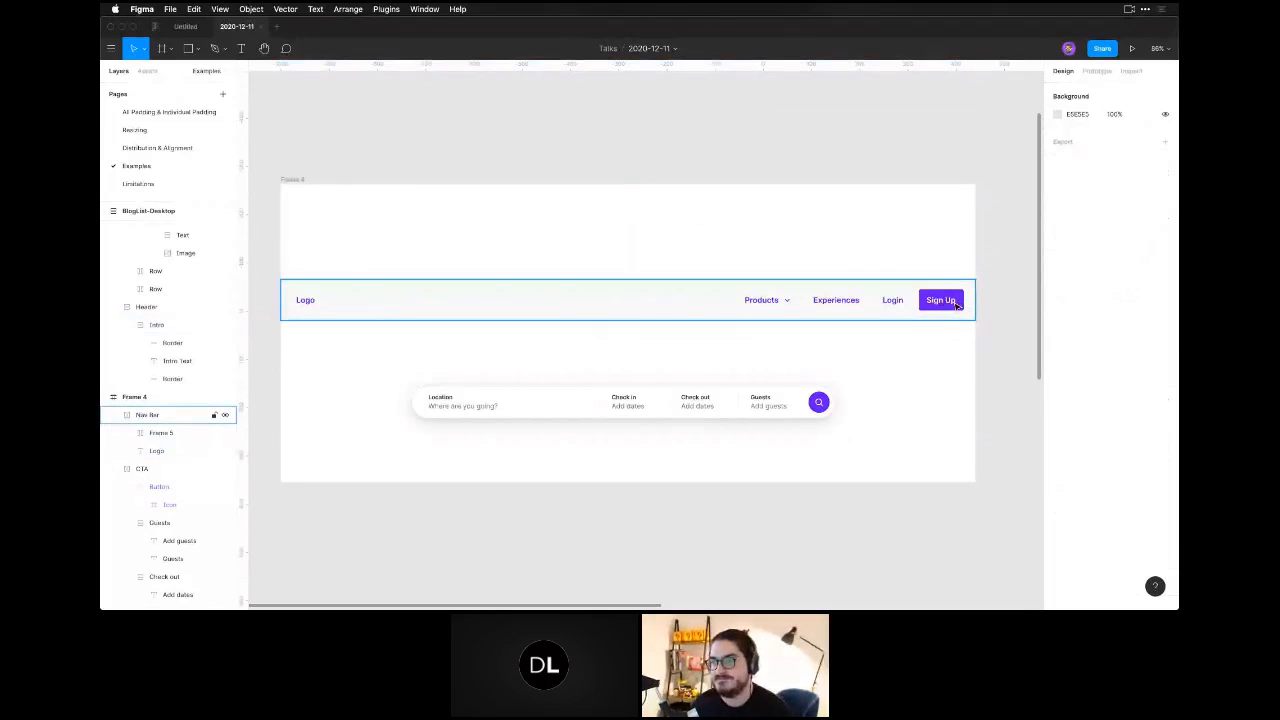
Try an item spacing of 27.5 and a vertical direction on the nav links frame, and switch it back to horizontal.
left_click(771, 303)
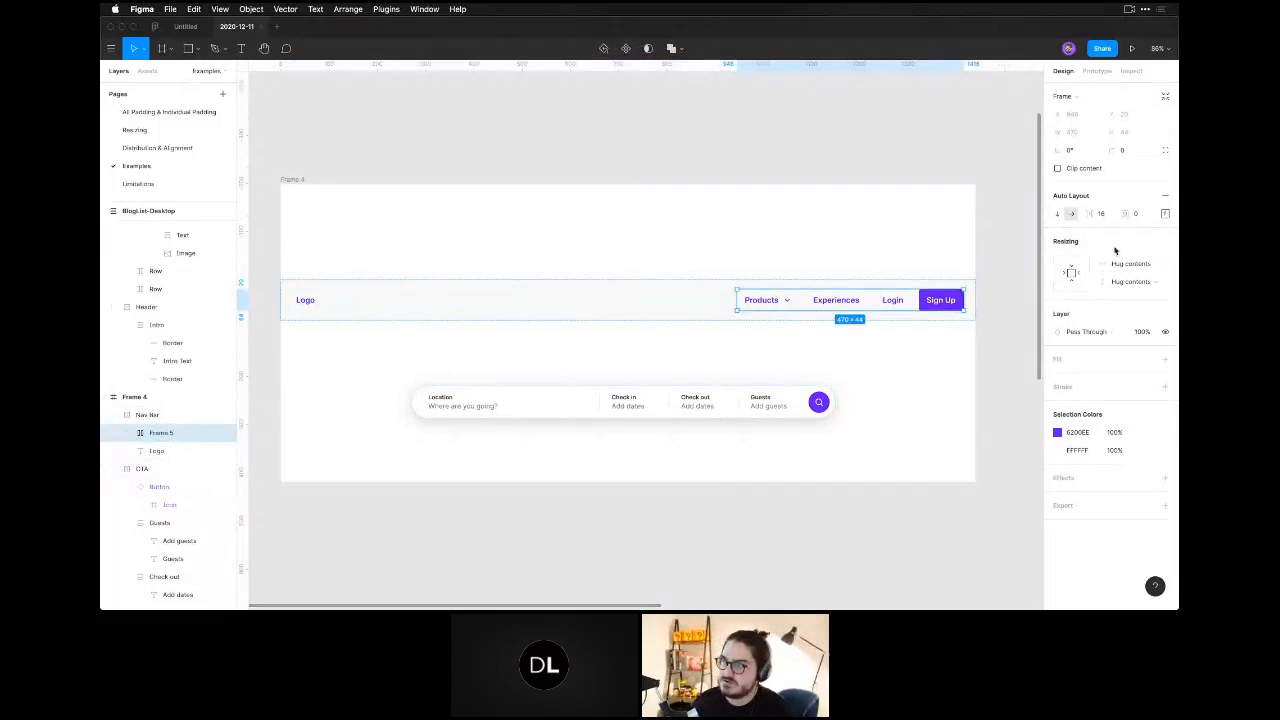
left_click_drag(1093, 213, 1058, 218)
left_click(1058, 216)
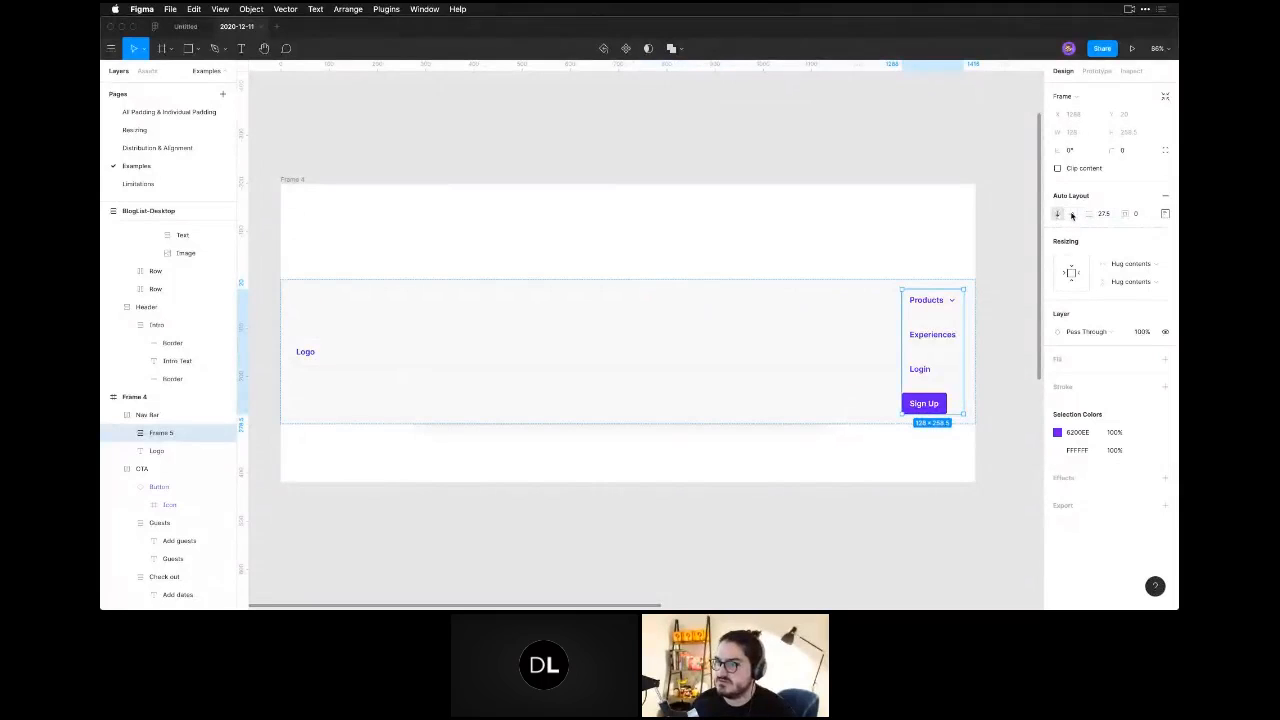
left_click(1071, 215)
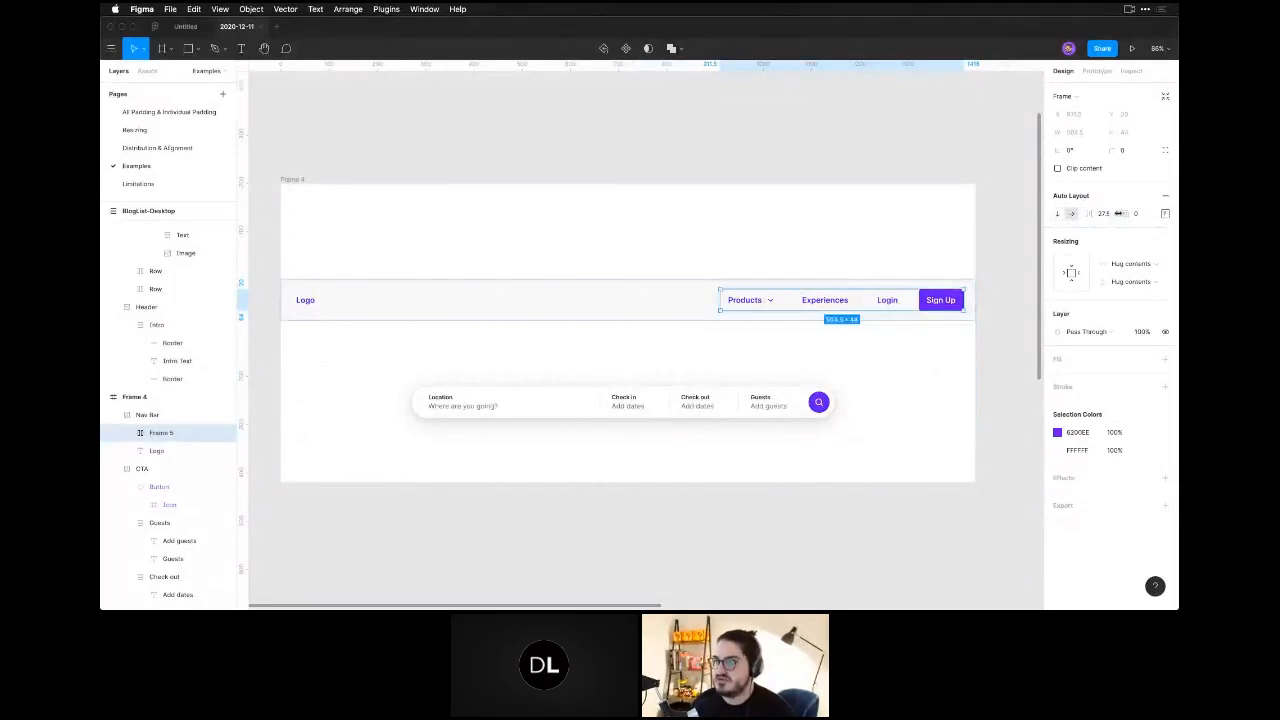
Set the spacing between the items of the nav links frame to 16.
left_click(1104, 214)
type("16")
key("Return")
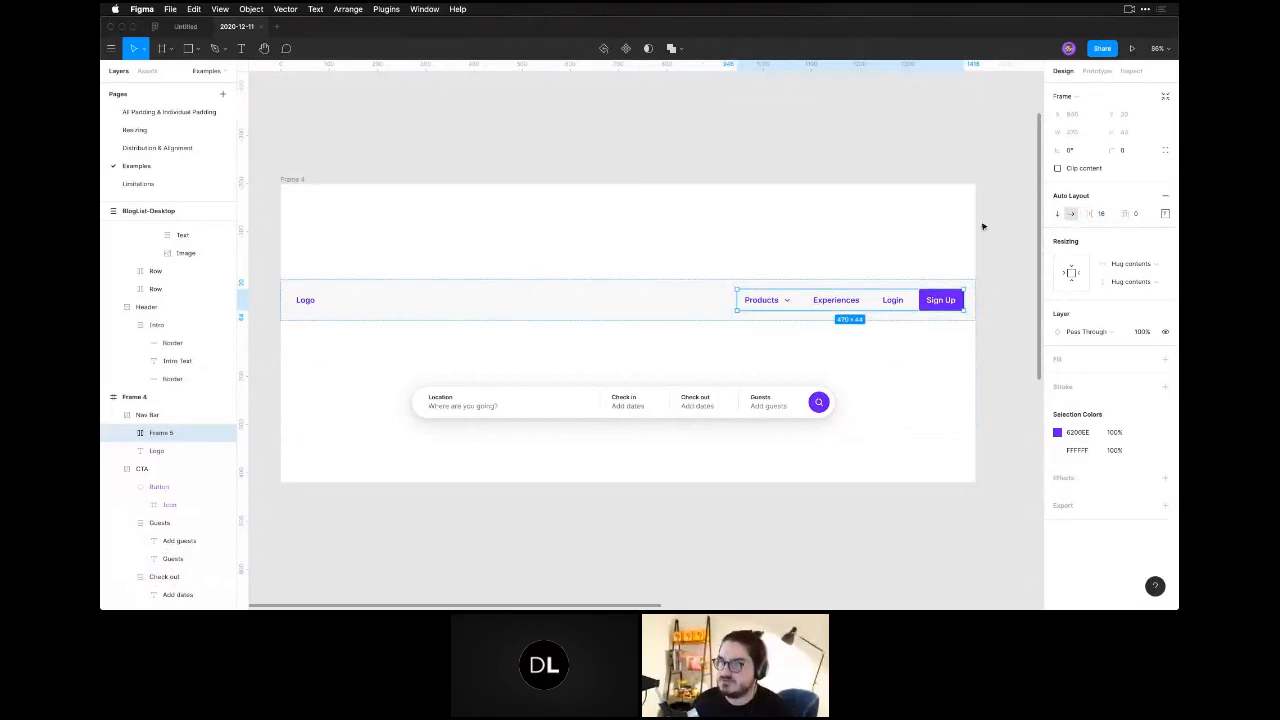
Inspect the auto layout settings of the Products button and of the CTA search bar.
double_click(763, 300)
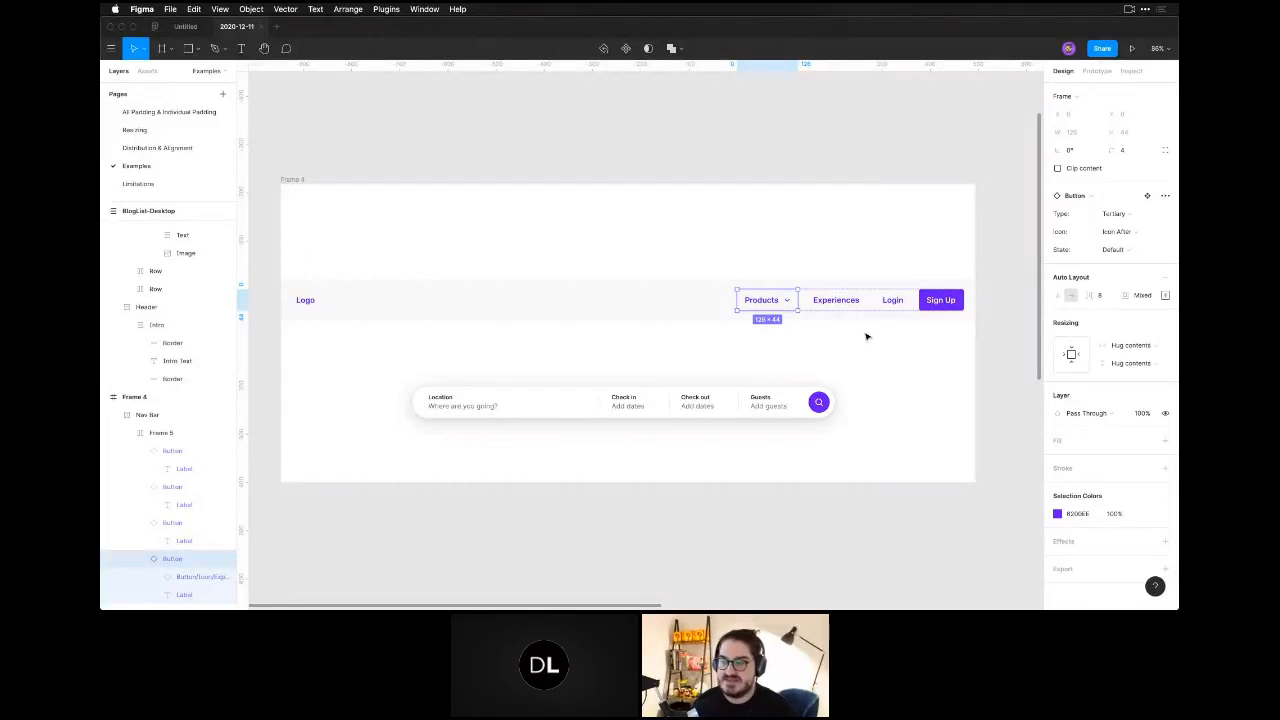
left_click(667, 412)
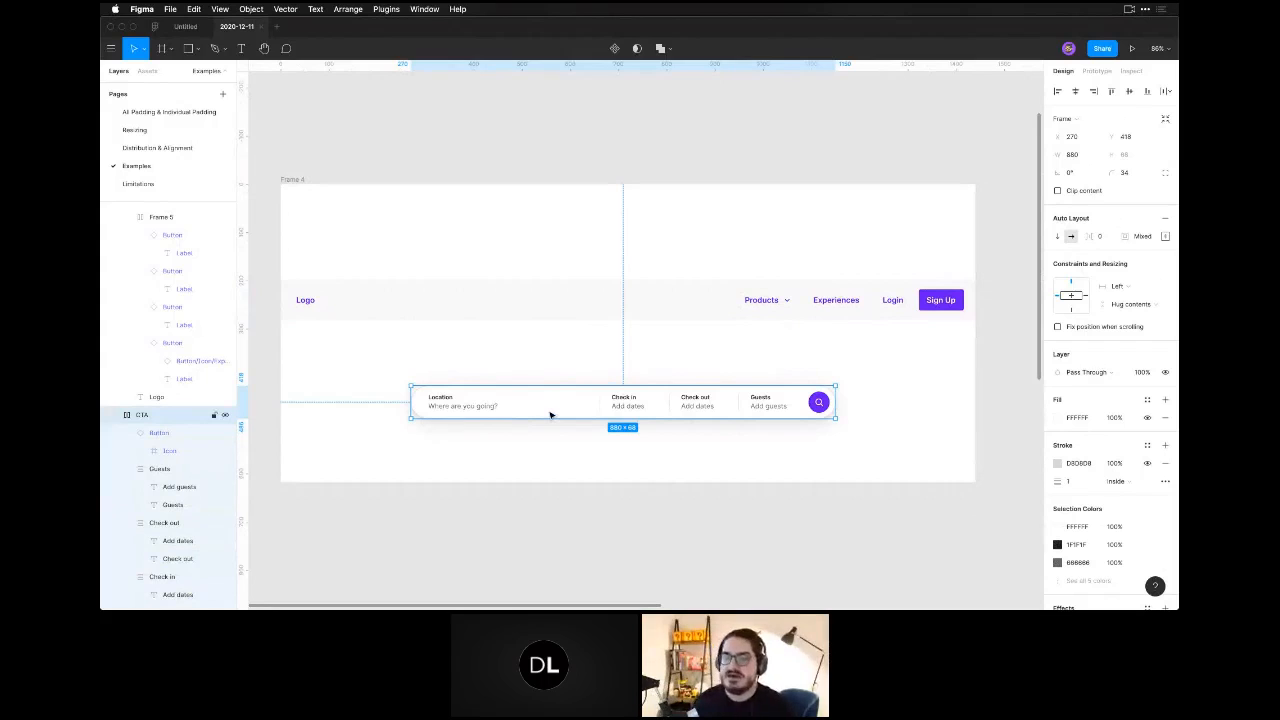
left_click(578, 445)
left_click(543, 405)
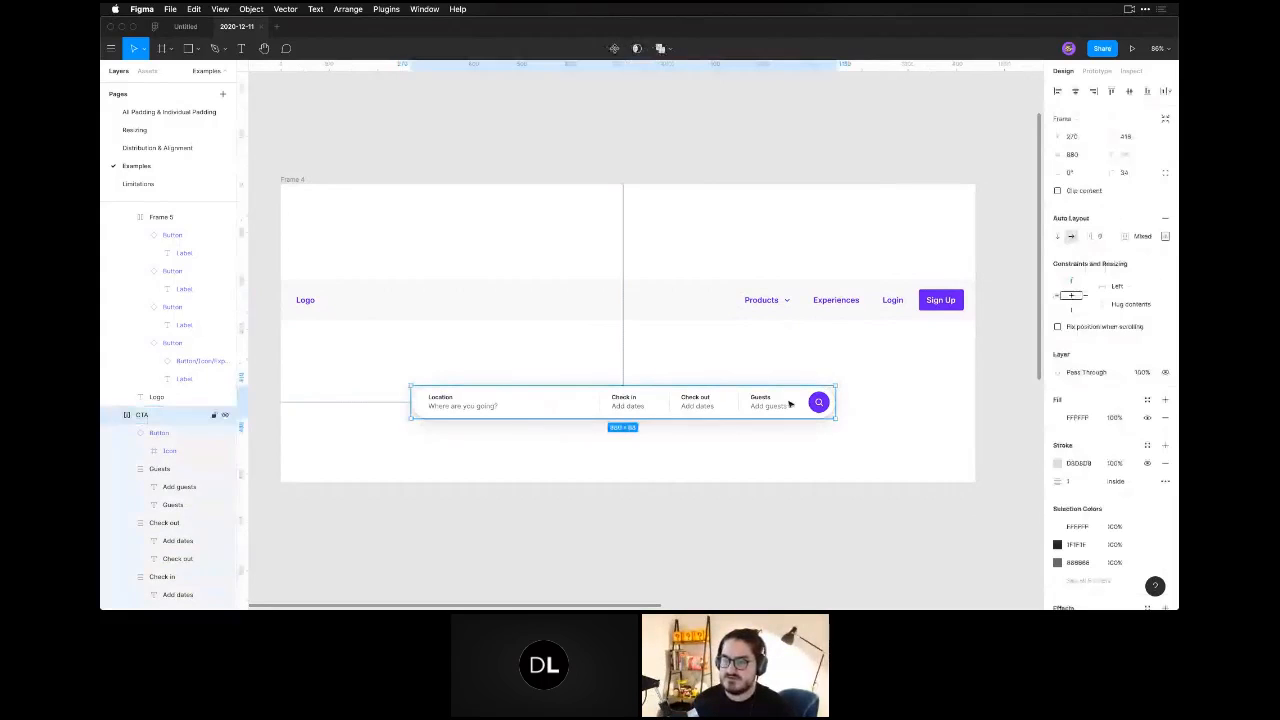
left_click(492, 466)
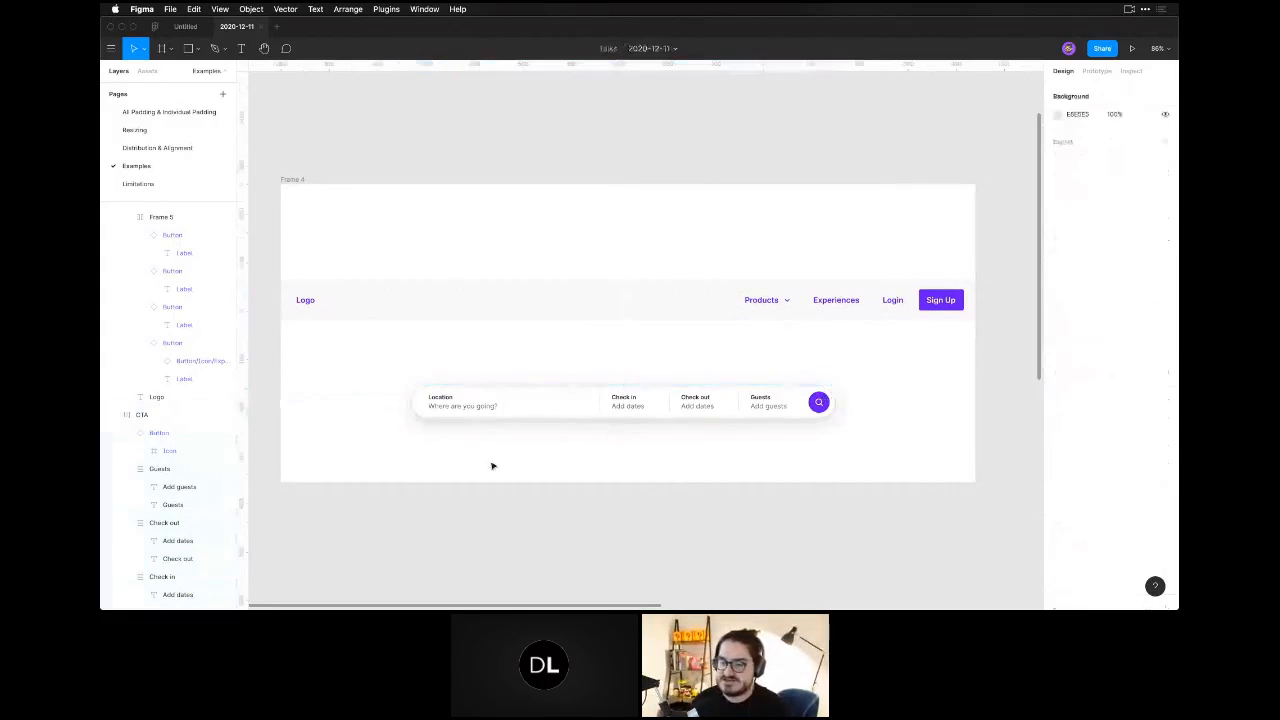
Inspect the resizing settings of the Location, Check in and Check out fields inside the CTA search bar.
double_click(480, 406)
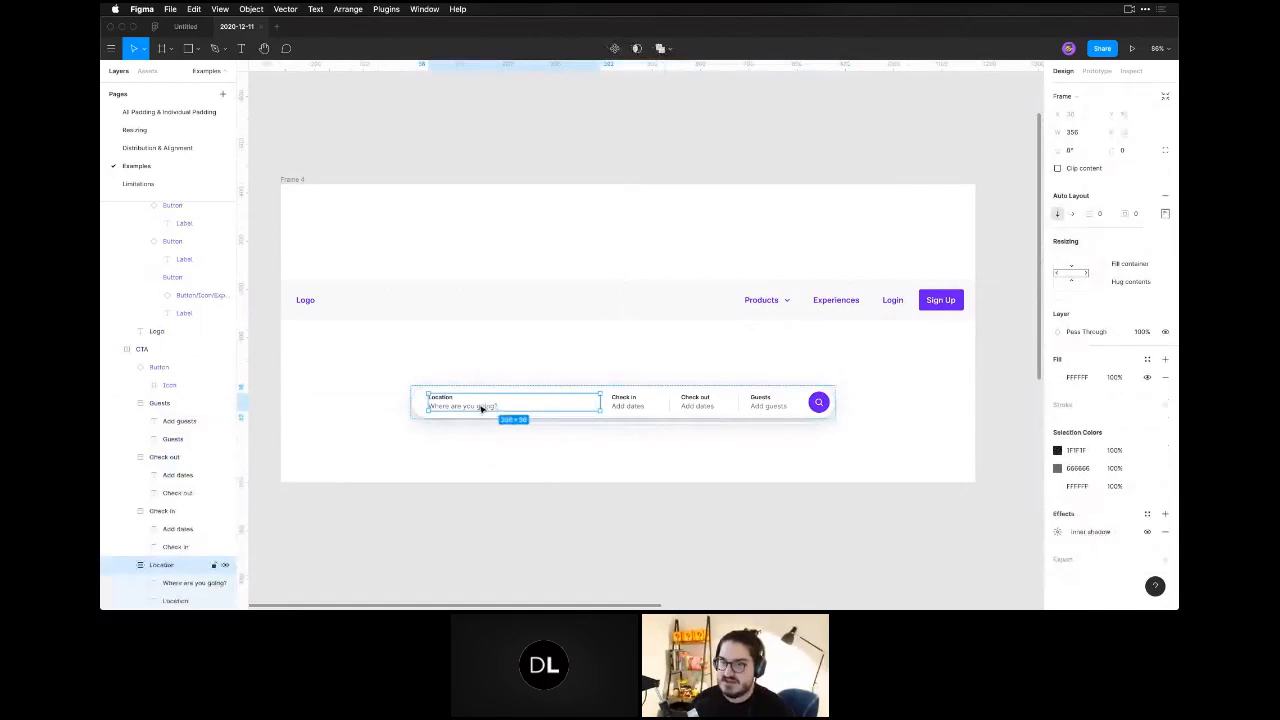
left_click(626, 401)
left_click(704, 404)
left_click(544, 457)
left_click(456, 404)
key("z")
left_click_drag(404, 373, 860, 451)
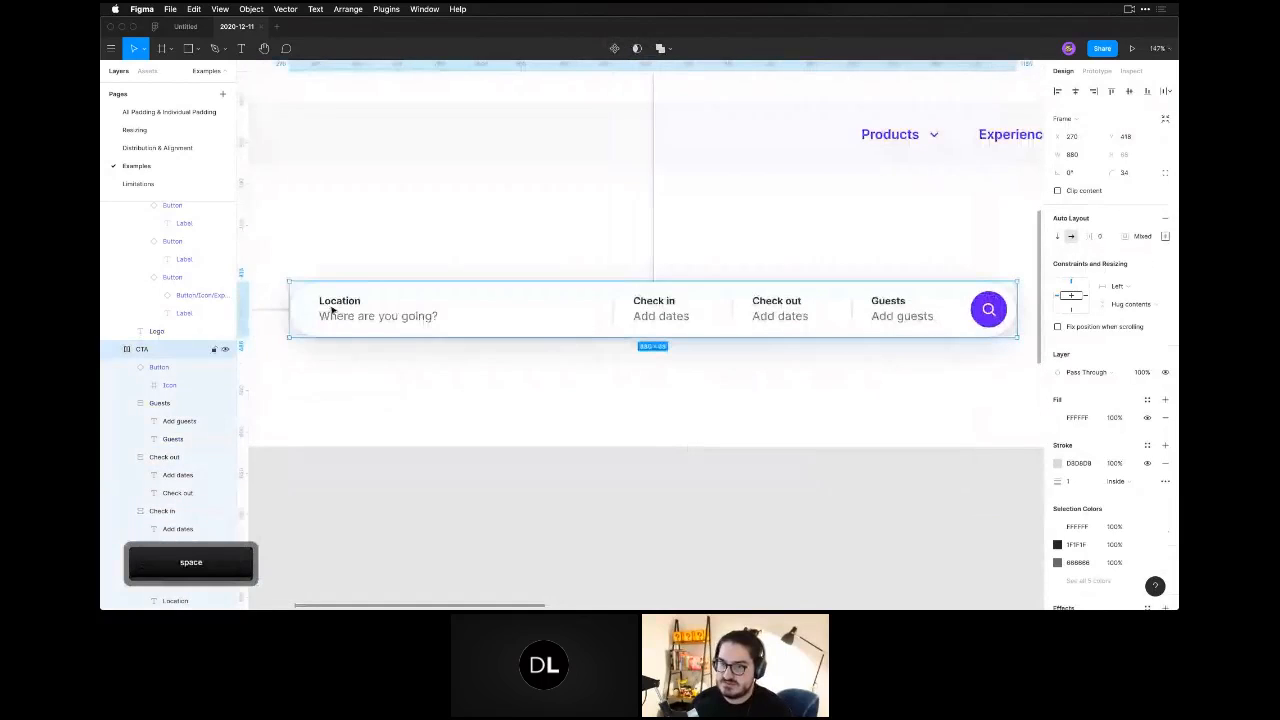
left_click(336, 312)
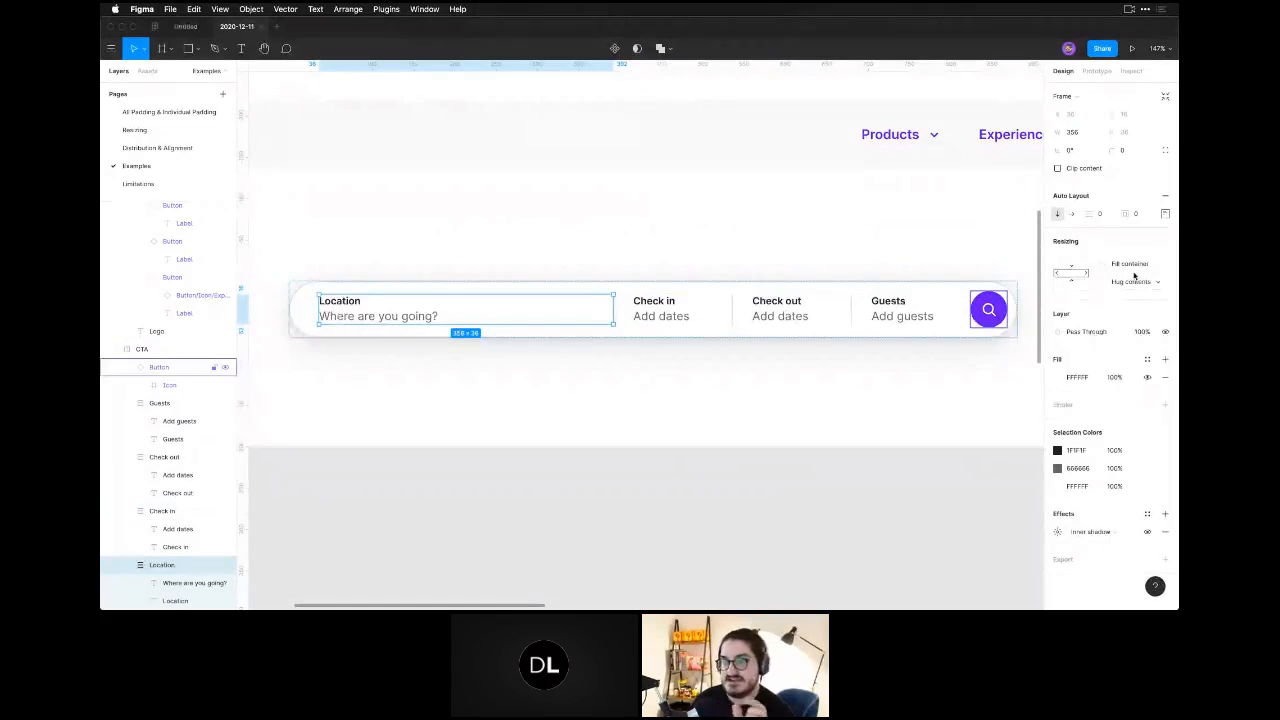
left_click(778, 368)
Narrow the CTA search bar to about 785 wide and compare the resizing settings of its four fields.
left_click(906, 288)
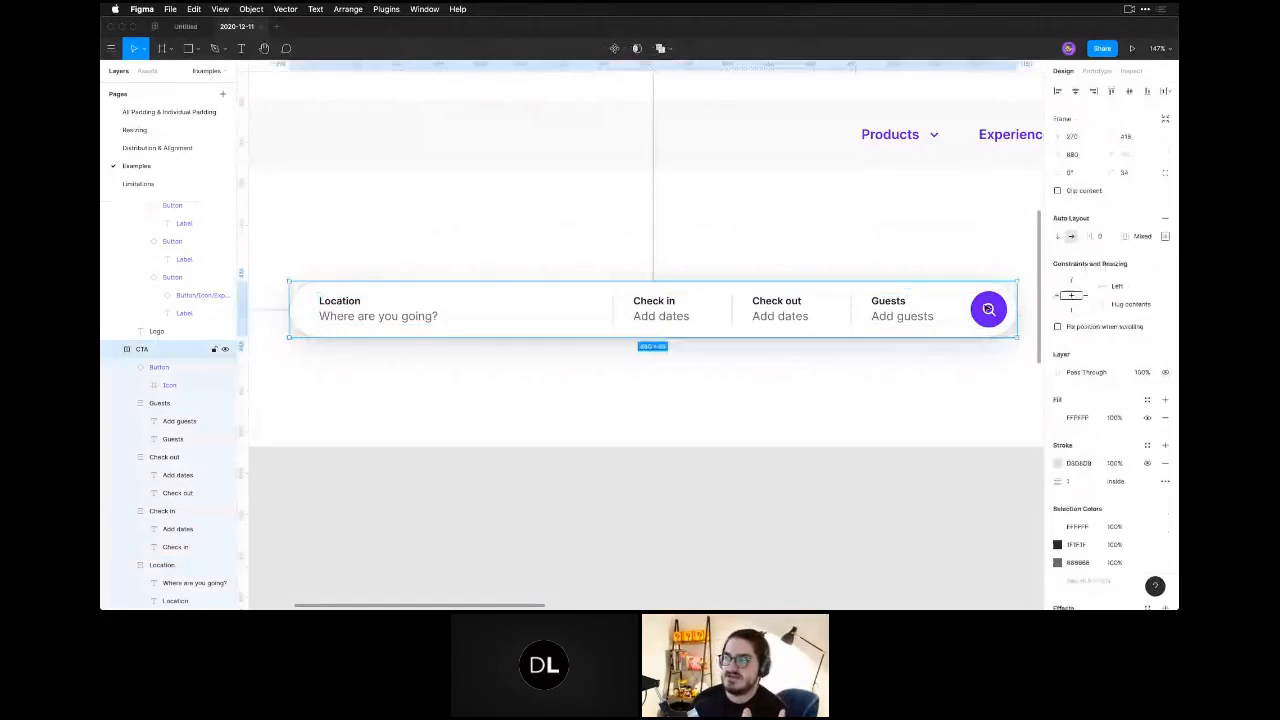
left_click_drag(1014, 310, 938, 330)
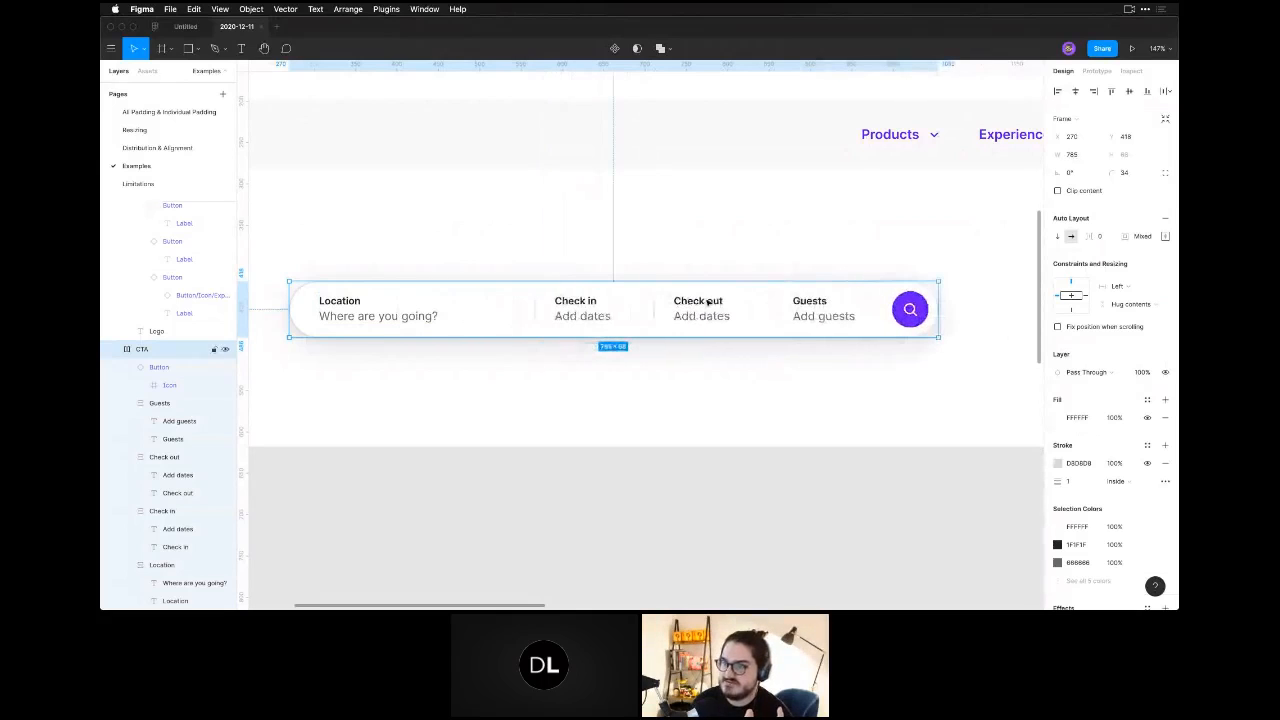
left_click(592, 308)
left_click(705, 310)
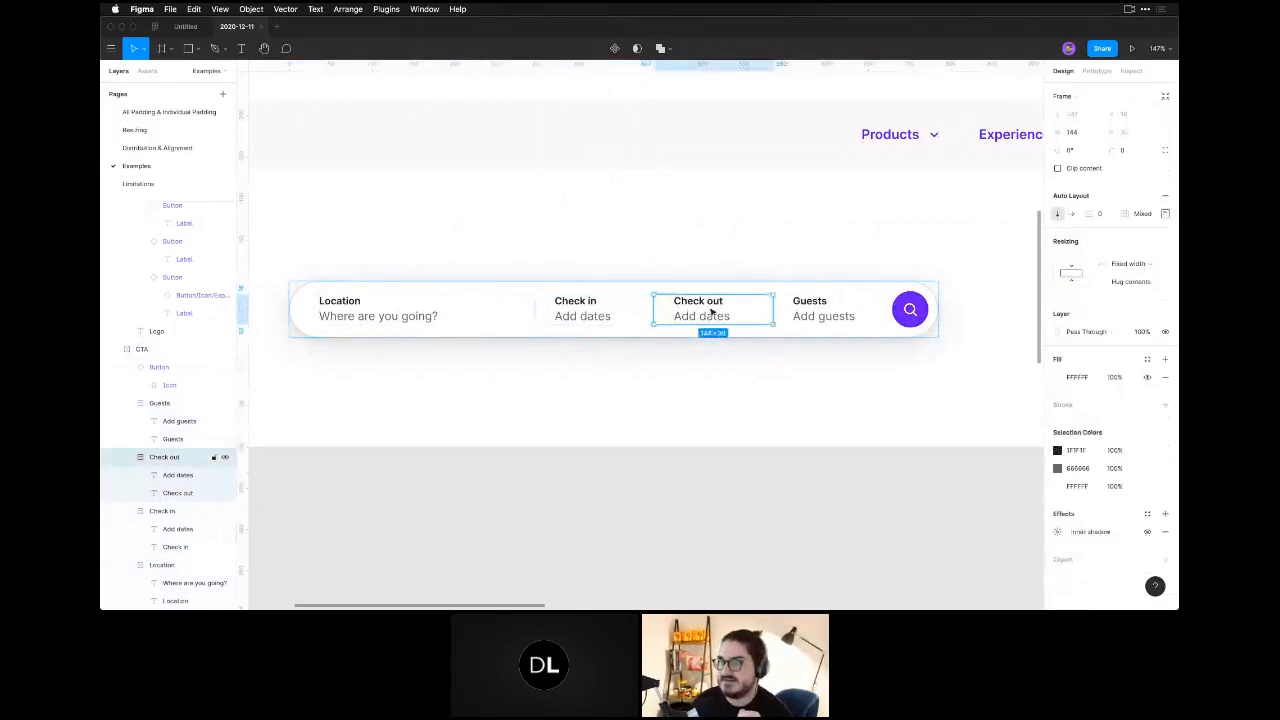
left_click(795, 314)
left_click(471, 310)
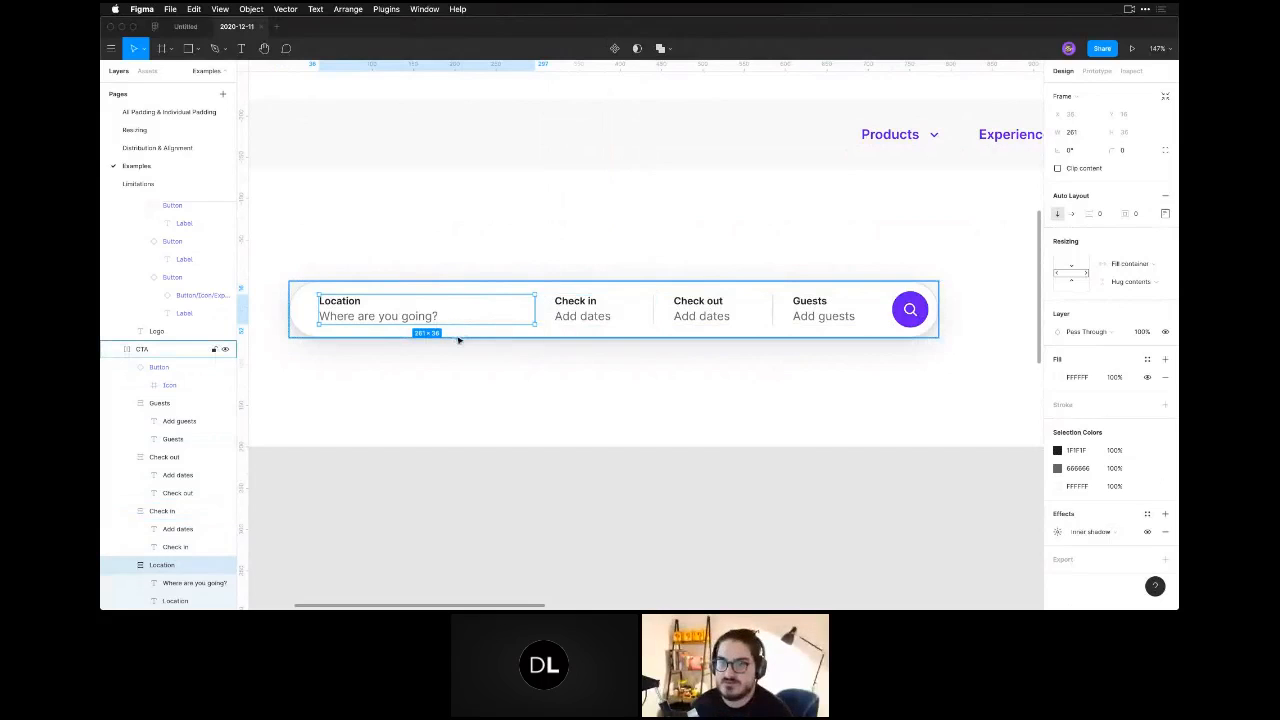
Compare the individual padding of the Location and Check in fields, and inspect the Guests field and search button.
left_click(626, 314)
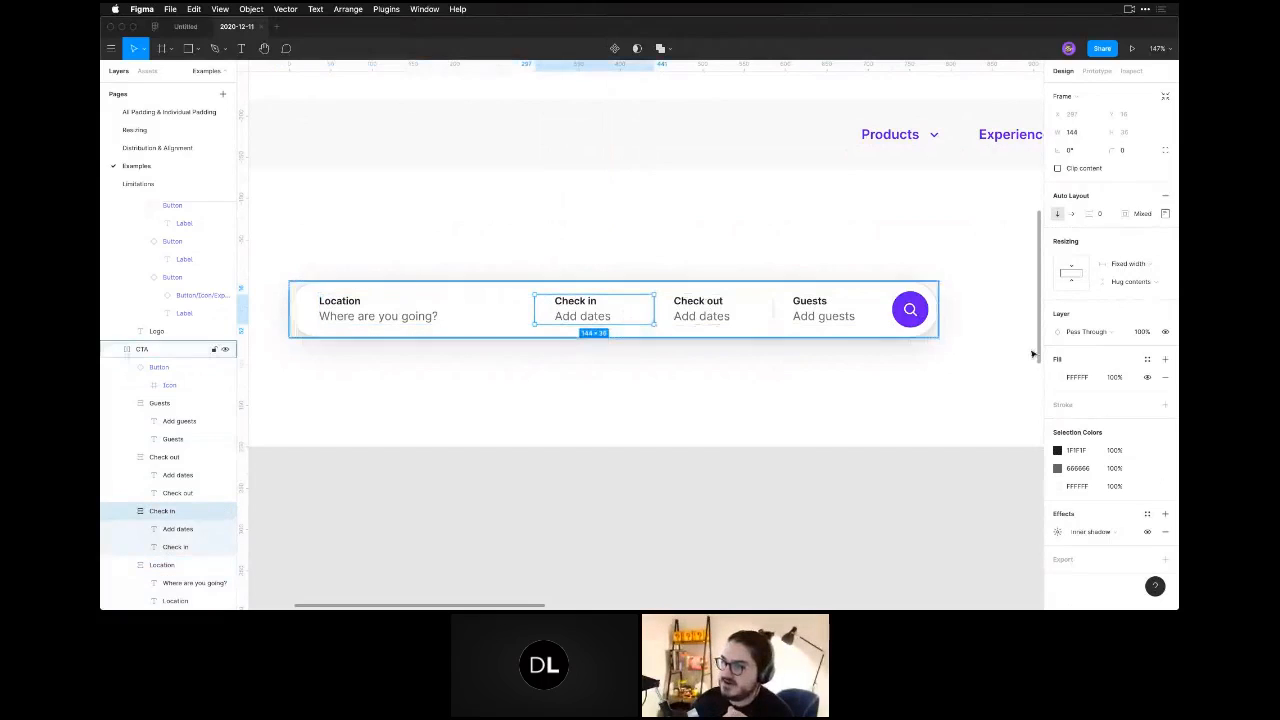
left_click(437, 320)
left_click(1165, 213)
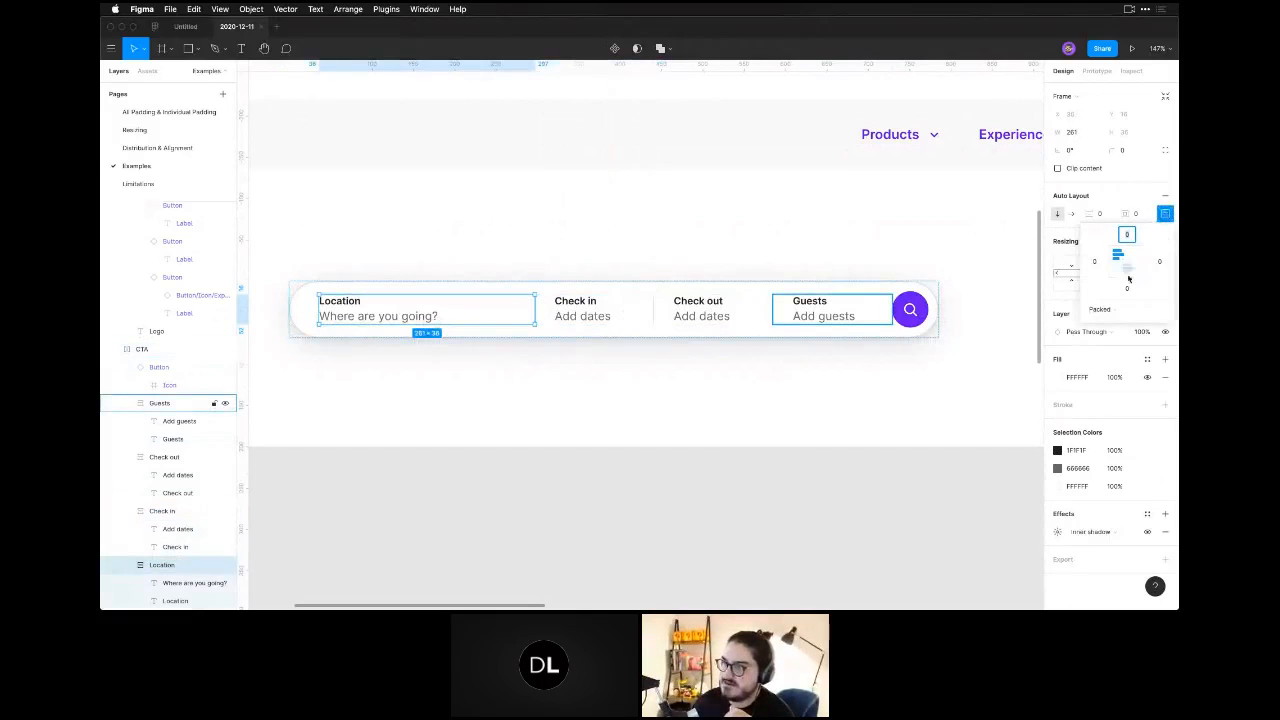
left_click(628, 314)
left_click(1165, 214)
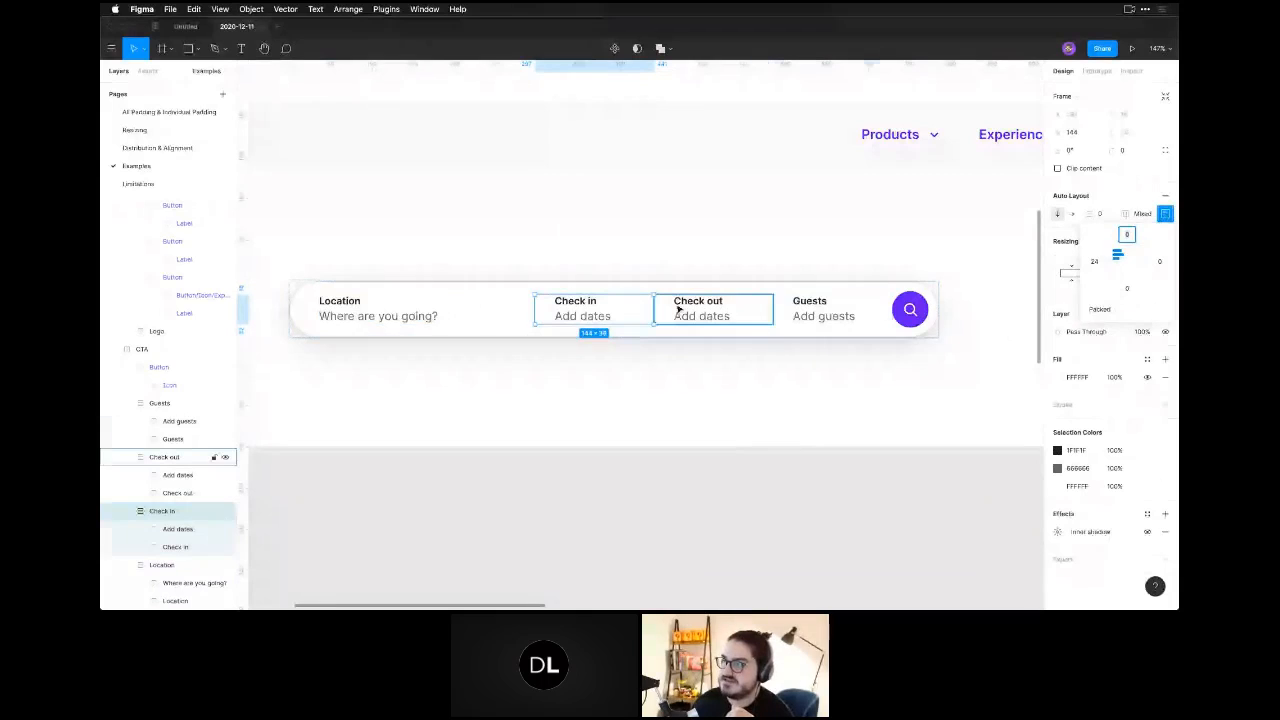
left_click(780, 312)
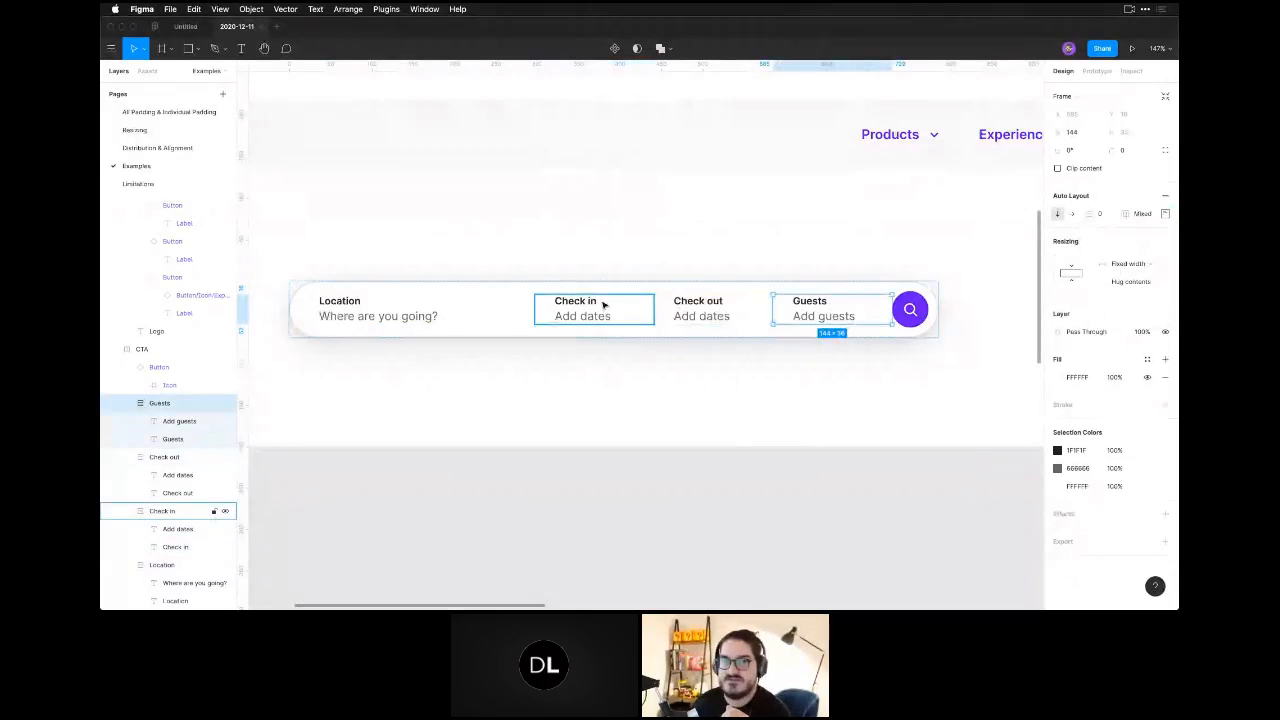
left_click(921, 311)
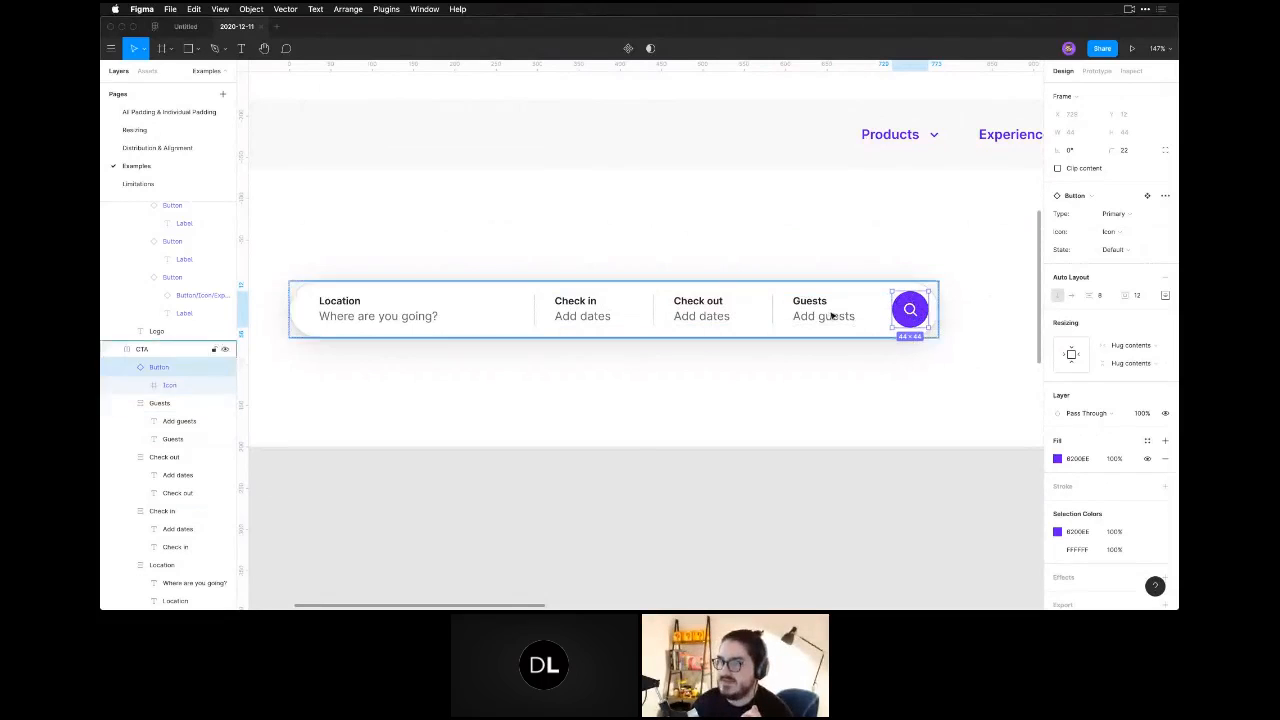
Collapse the search button layer and check the individual padding of the CTA search bar.
left_click(134, 368)
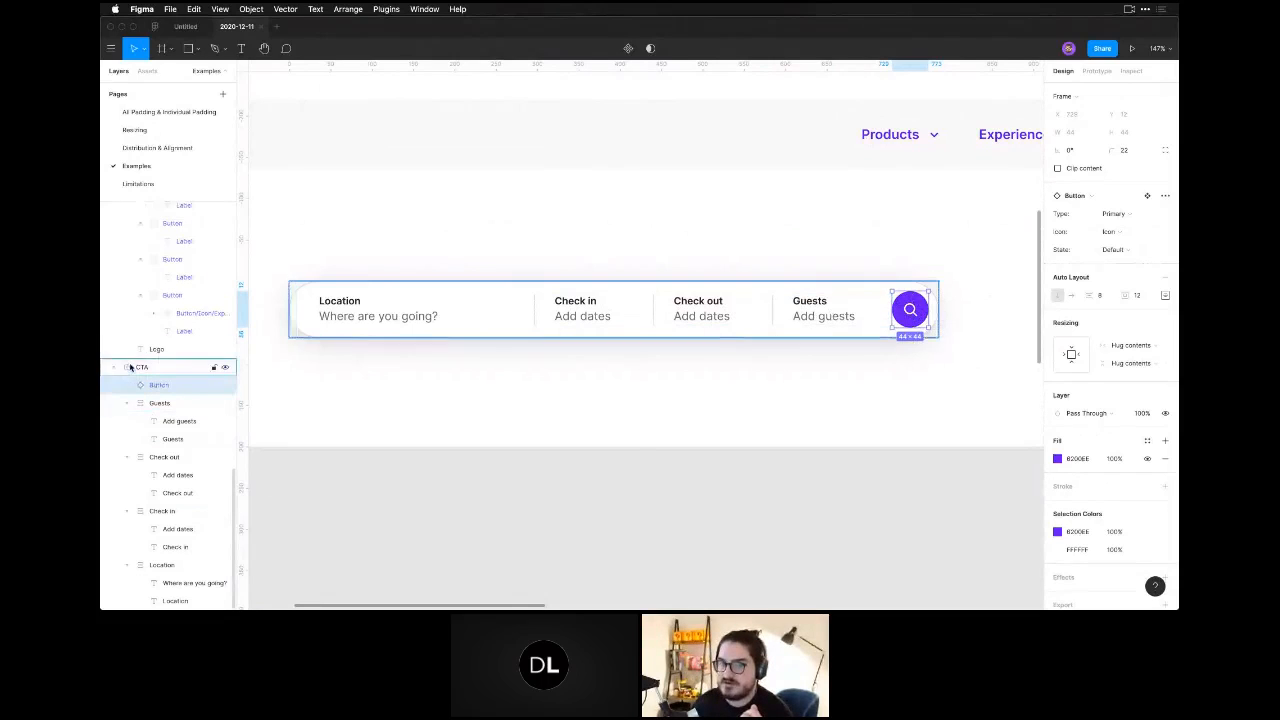
left_click(143, 367)
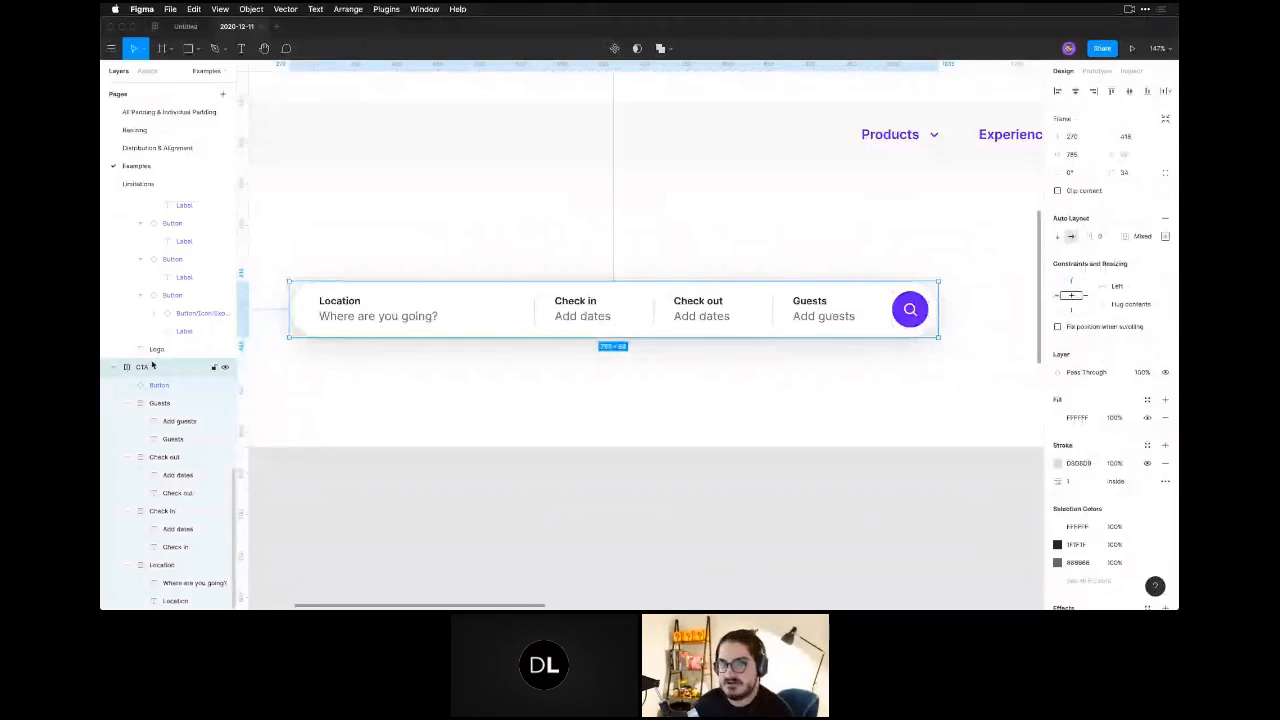
left_click(1165, 236)
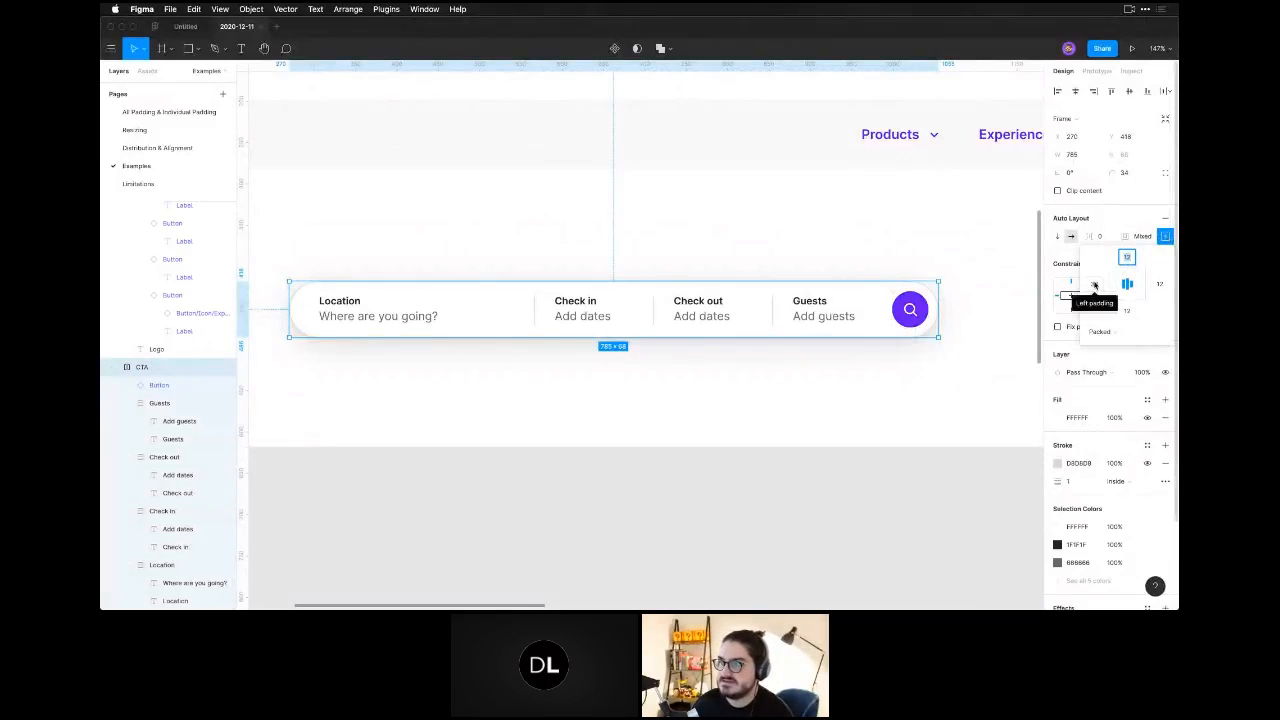
left_click(977, 354)
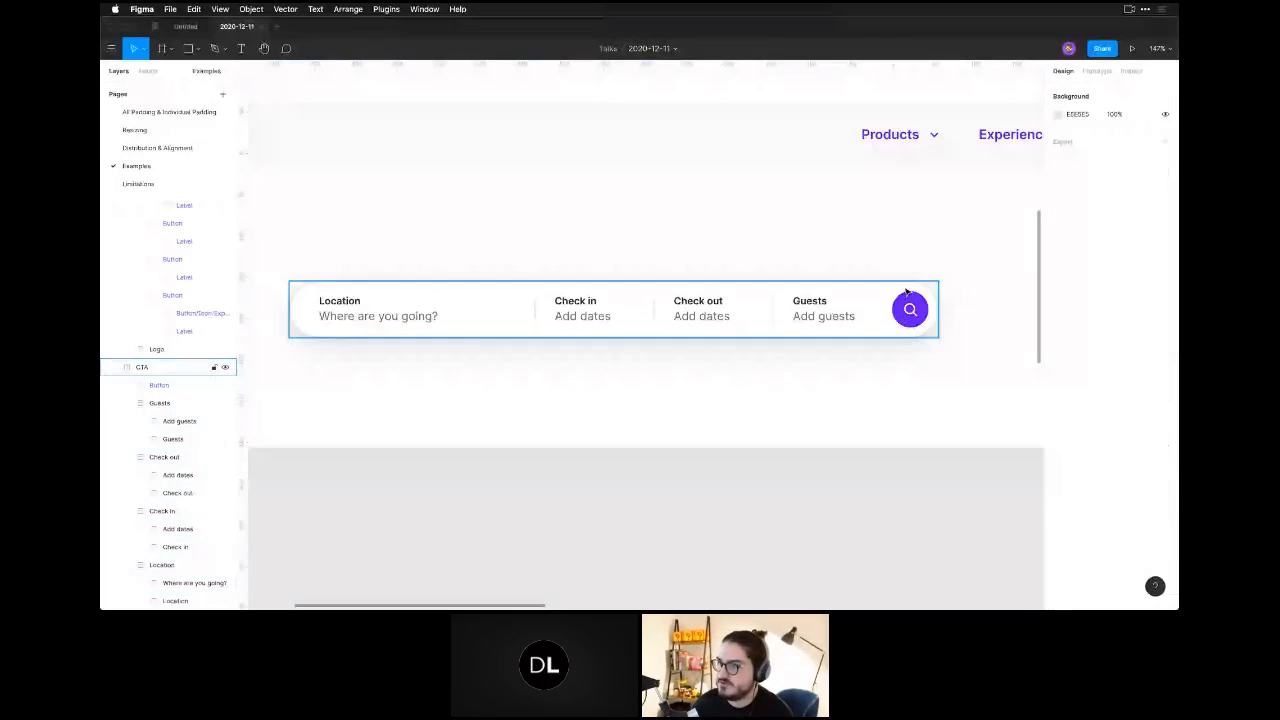
Set the right padding of the CTA search bar to 36.
left_click(907, 291)
left_click(1165, 236)
left_click(1162, 285)
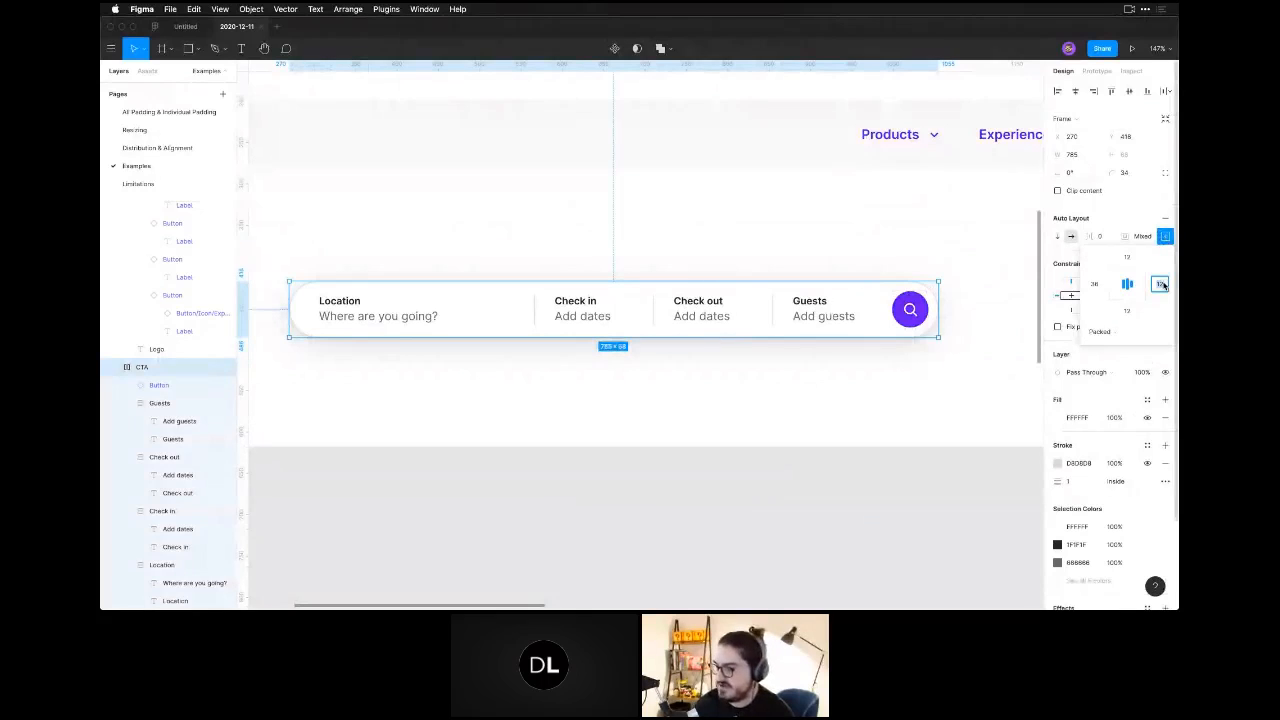
type("36")
key("Return")
left_click(985, 379)
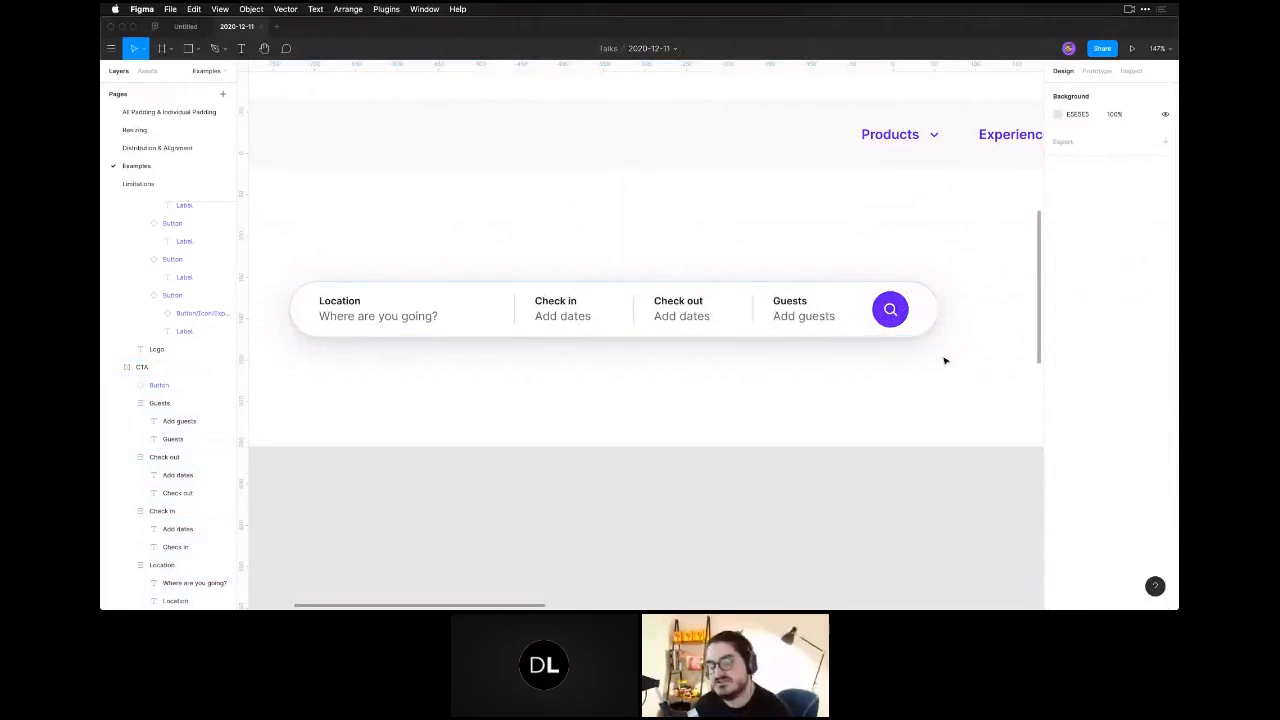
left_click(688, 330)
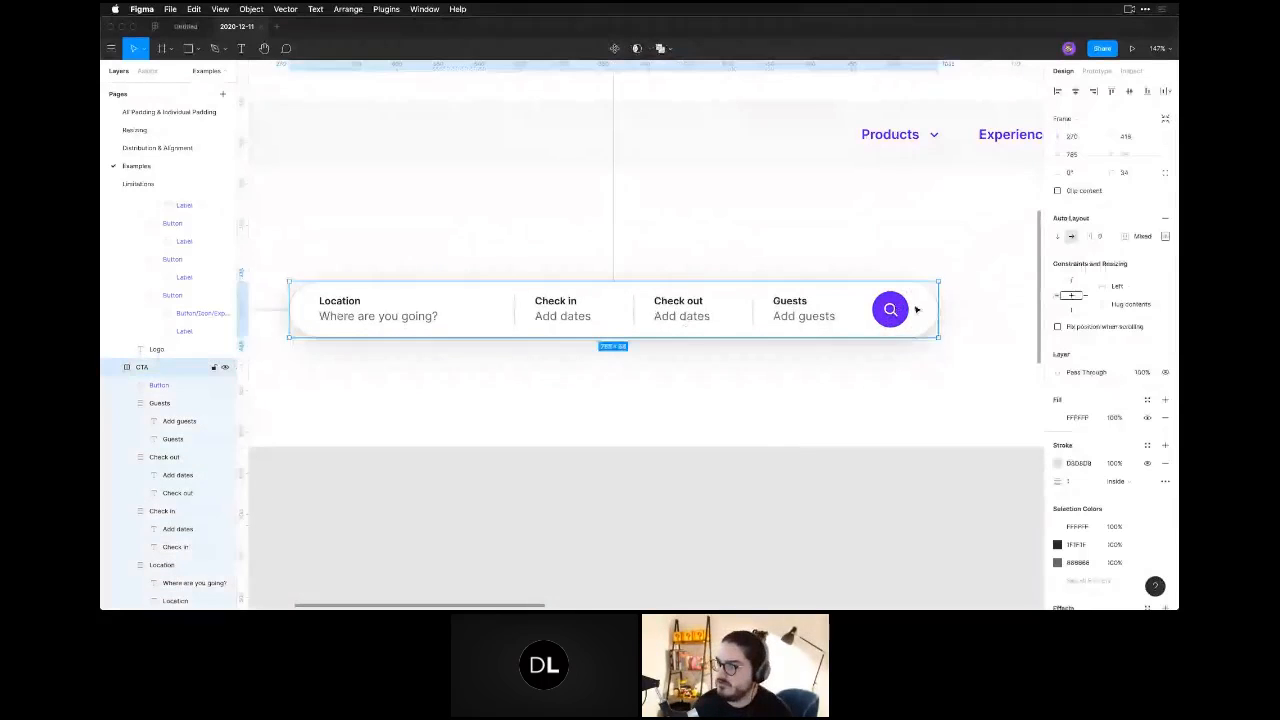
Set both the left and right padding of the CTA search bar to 12.
left_click(1092, 287)
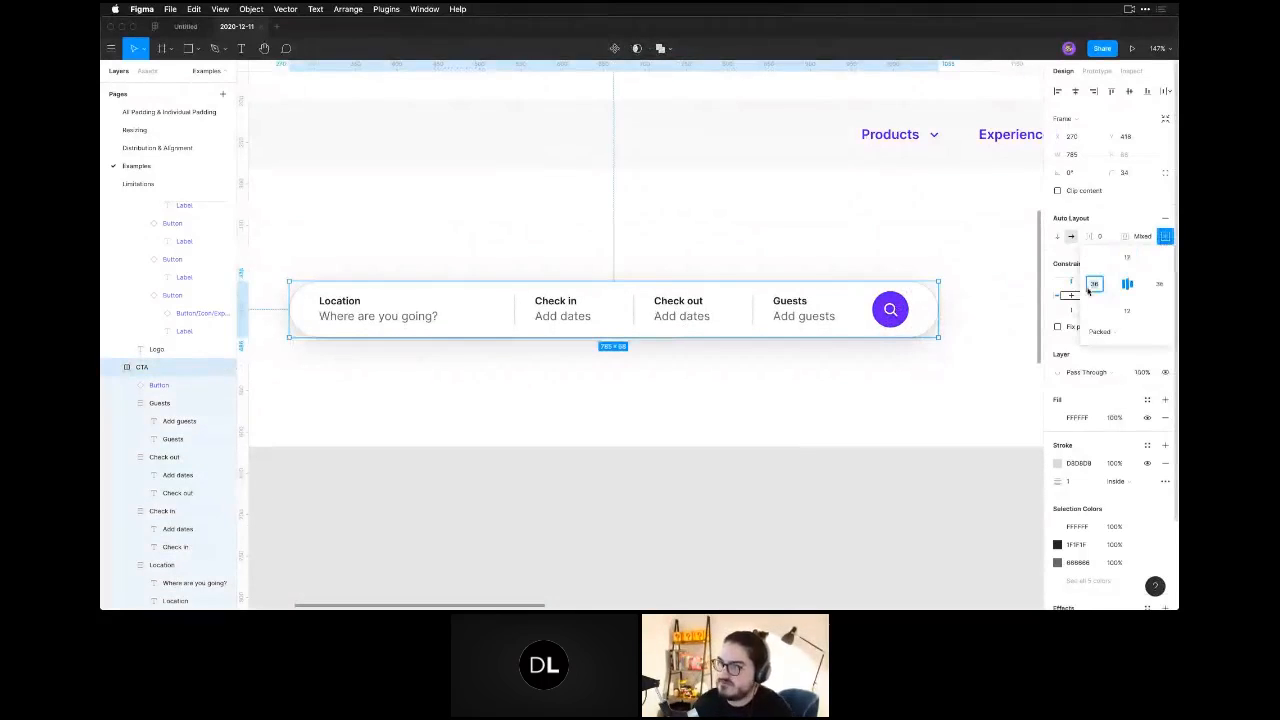
type("12")
key("Tab")
key("Tab")
key("Tab")
type("12")
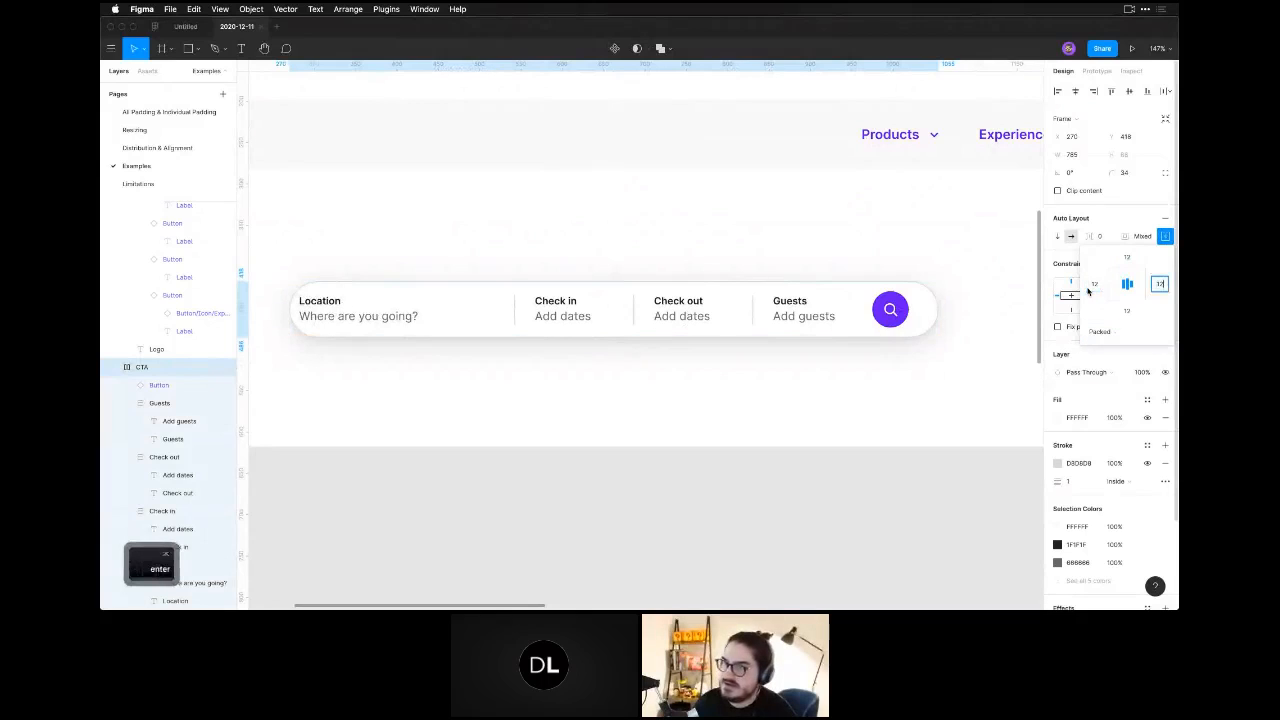
key("Return")
left_click(736, 439)
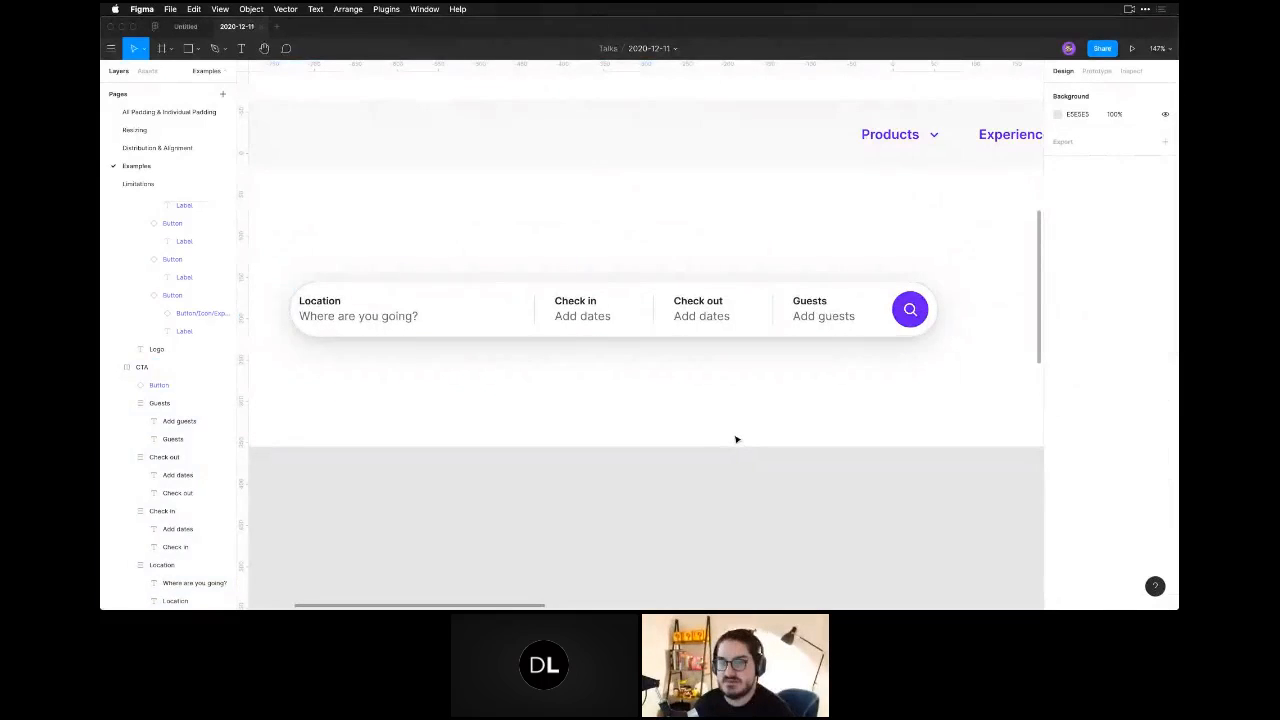
Set only the left padding of the CTA search bar to 36.
left_click(705, 330)
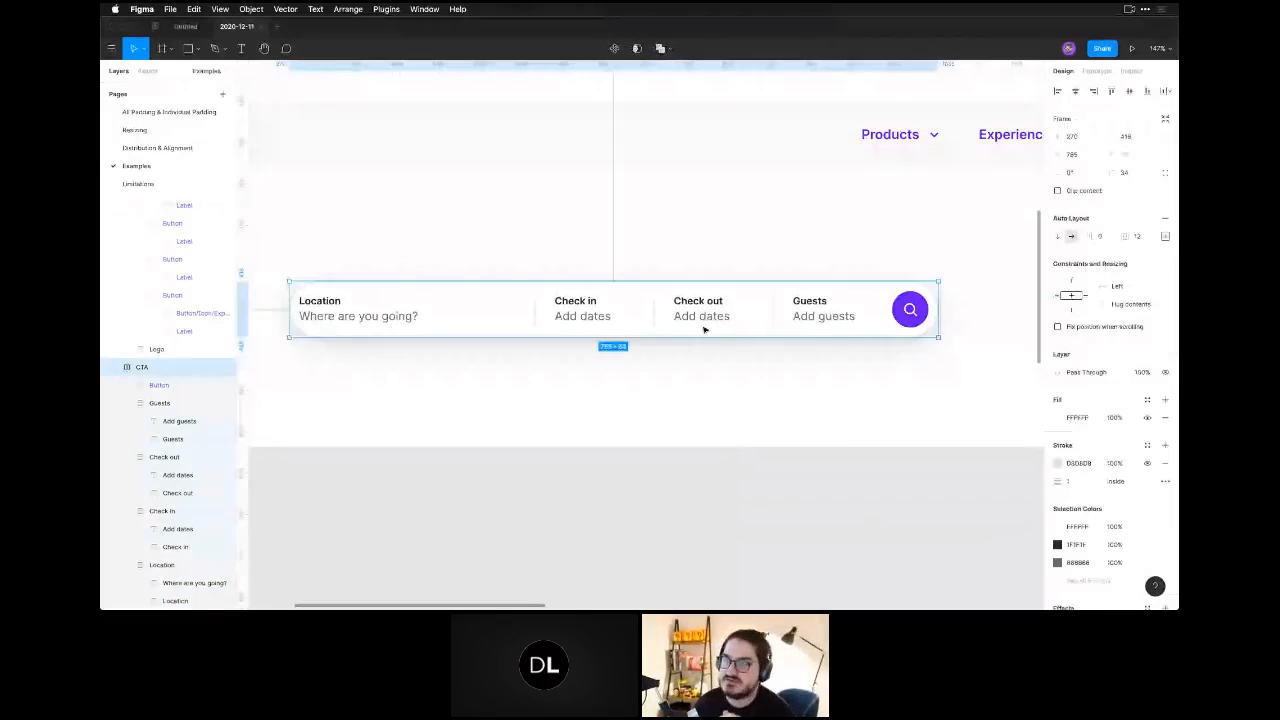
left_click(1165, 236)
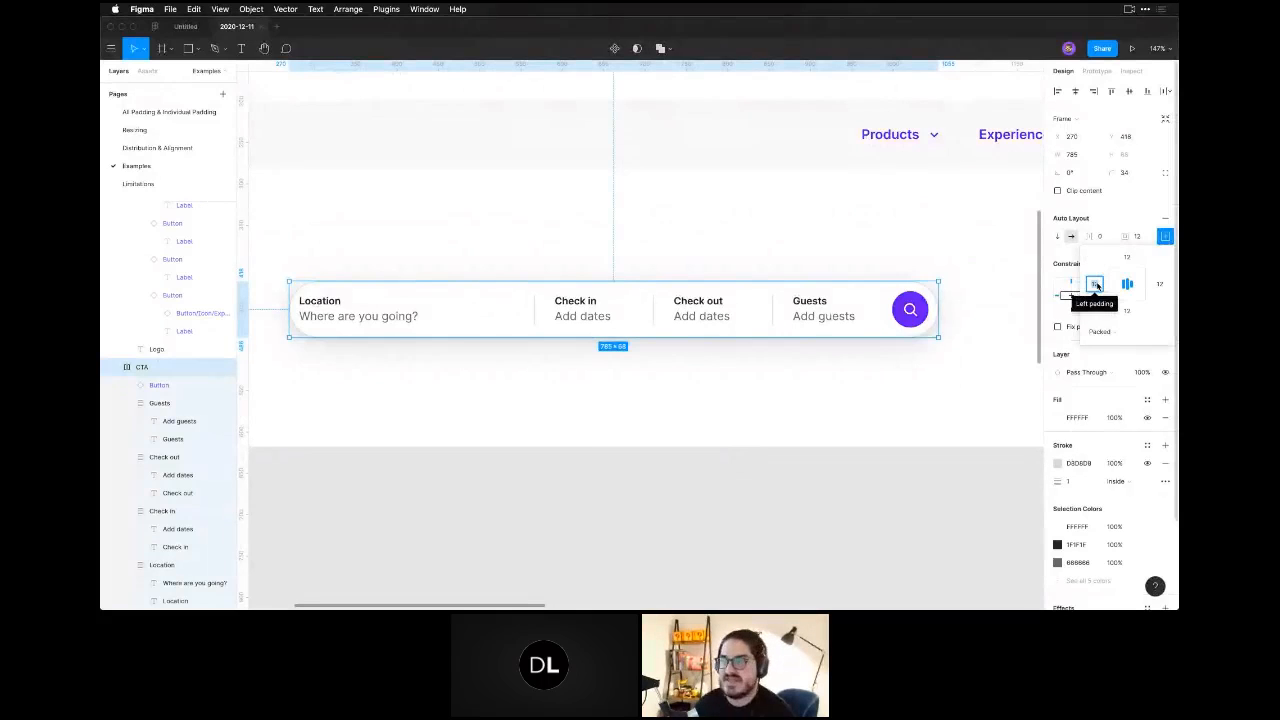
key("6")
key("Return")
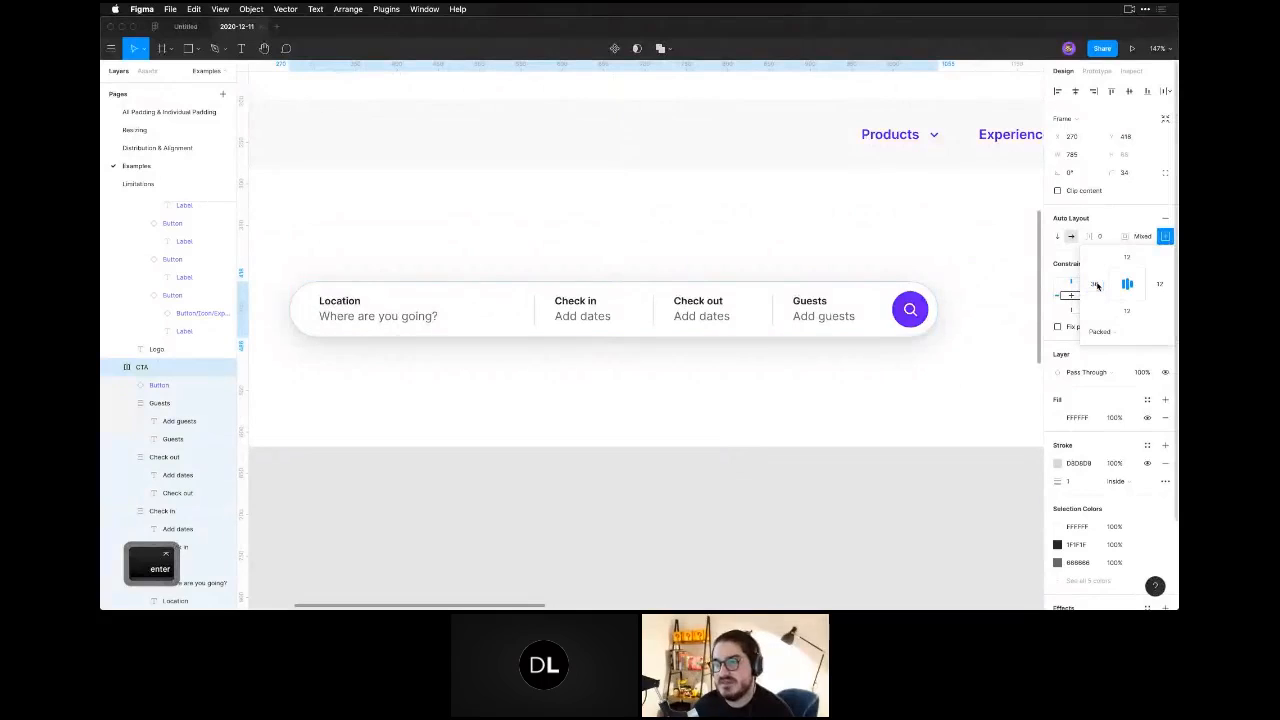
left_click(726, 381)
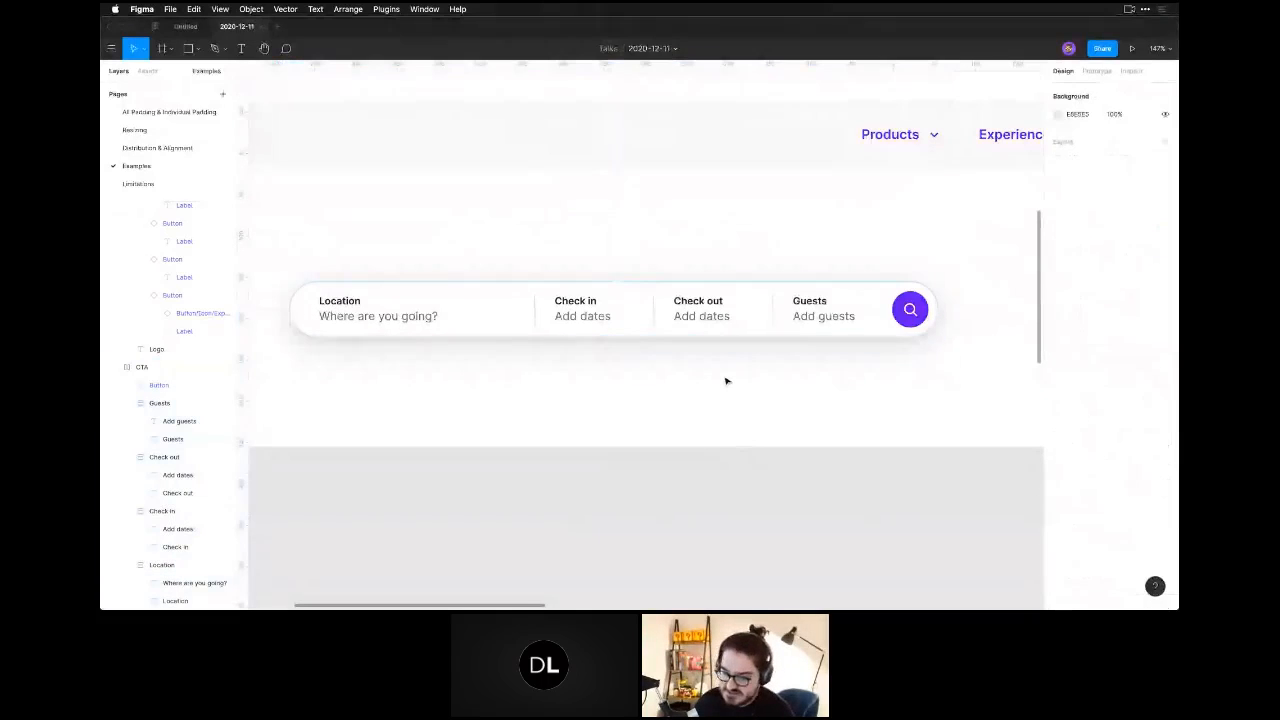
Select the BlogList-Desktop frame beside the nav bar example and examine its whole layout and auto layout settings.
key("super+minus")
key("super+minus")
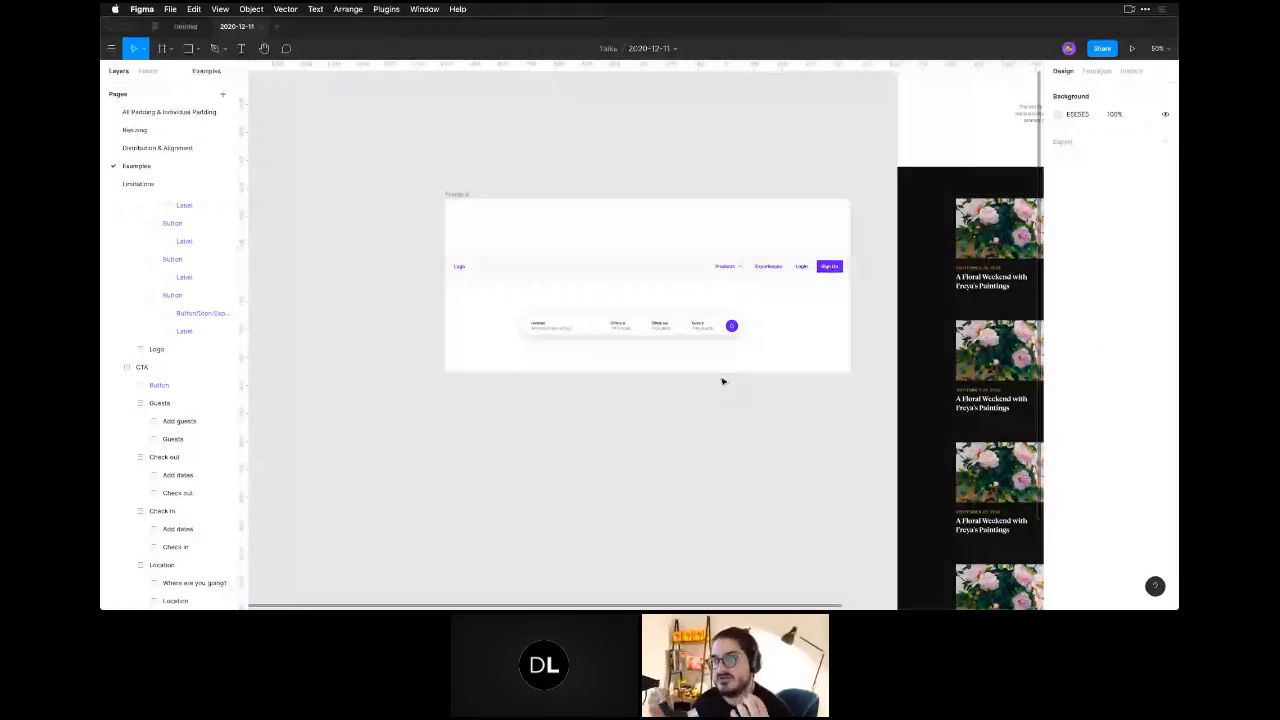
left_click(668, 321)
left_click(688, 458)
key("space")
left_click_drag(799, 403, 502, 509)
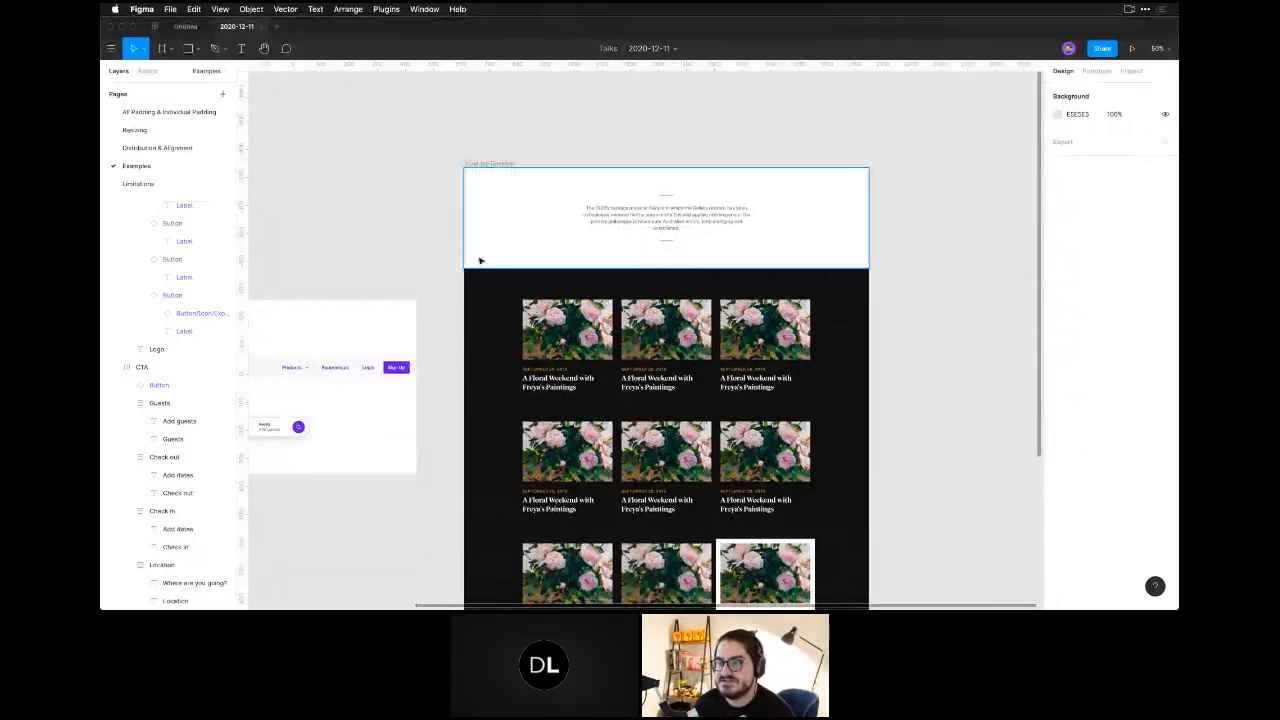
left_click(494, 163)
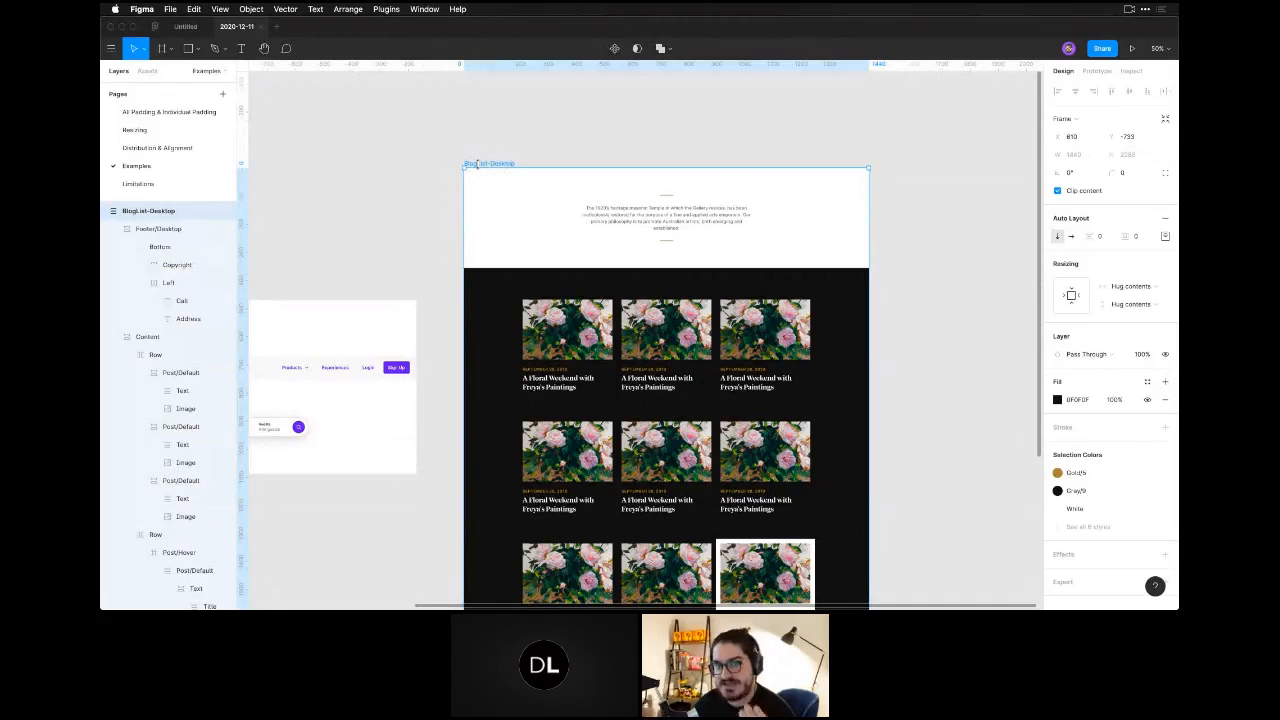
key("super+minus")
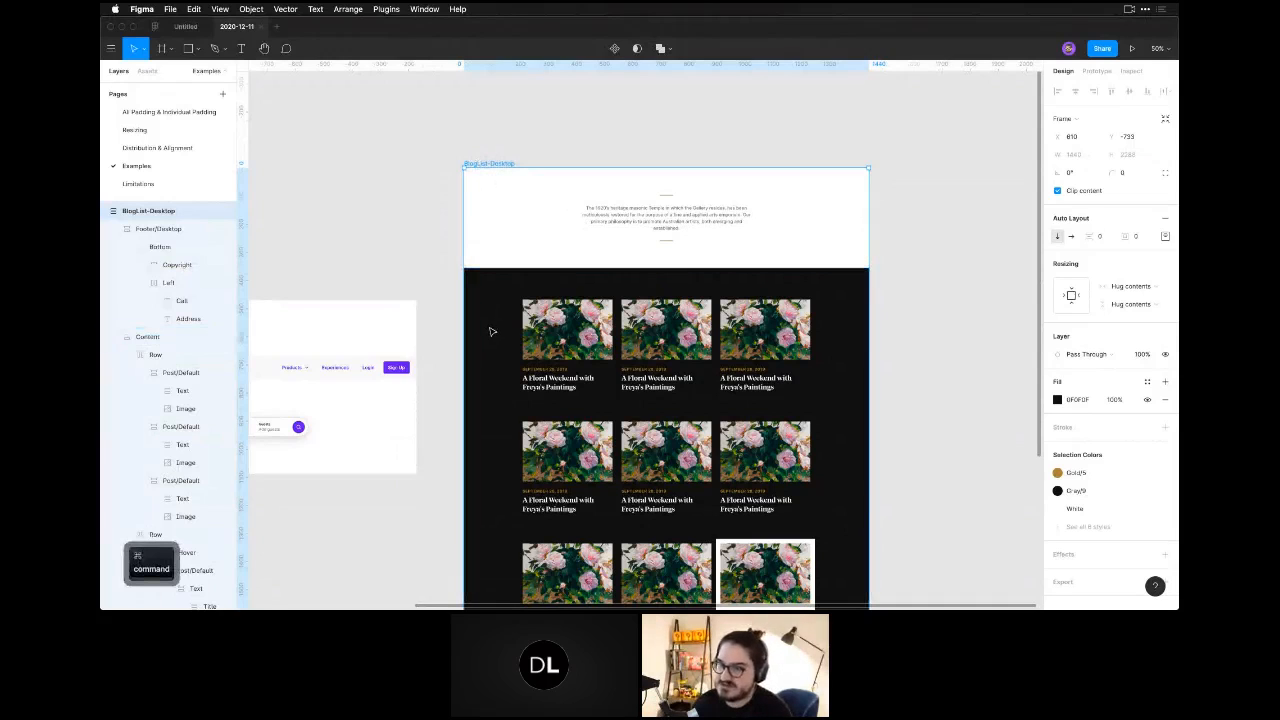
key("space")
left_click_drag(608, 352, 513, 333)
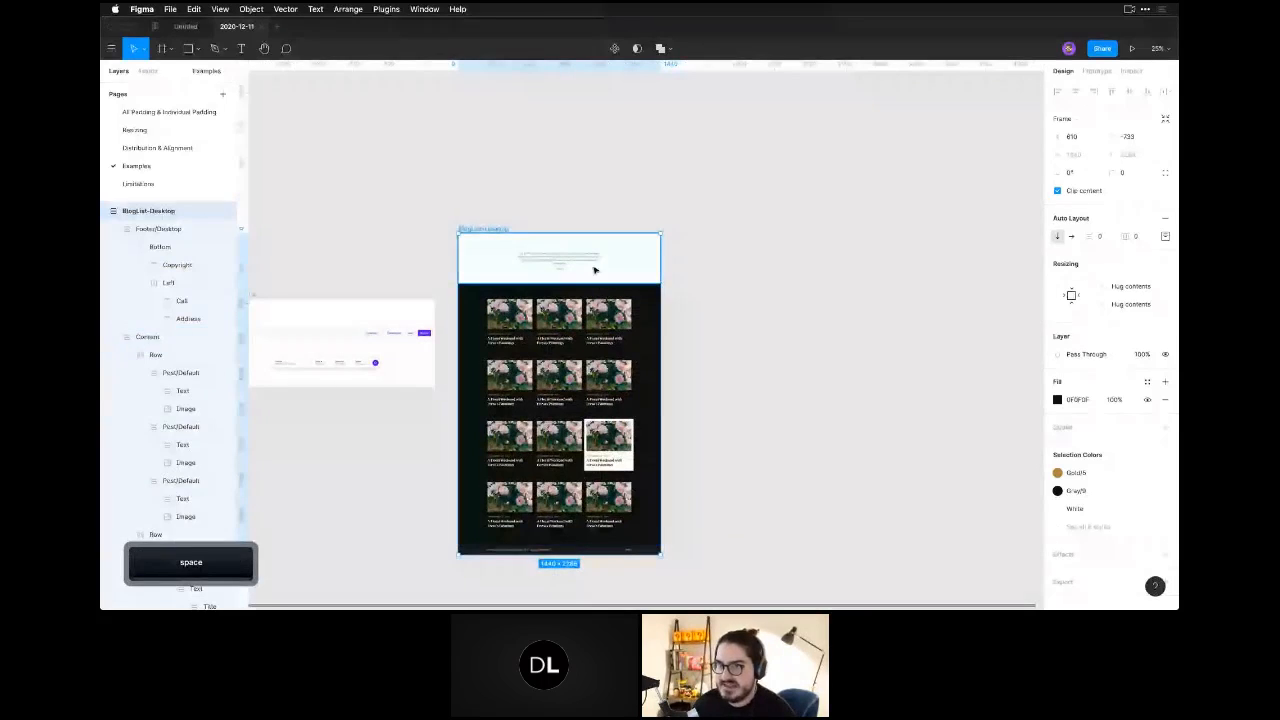
Collapse the nested row, Content and Header layers of BlogList-Desktop so only its main sections are listed.
left_click(594, 270)
left_click(590, 340)
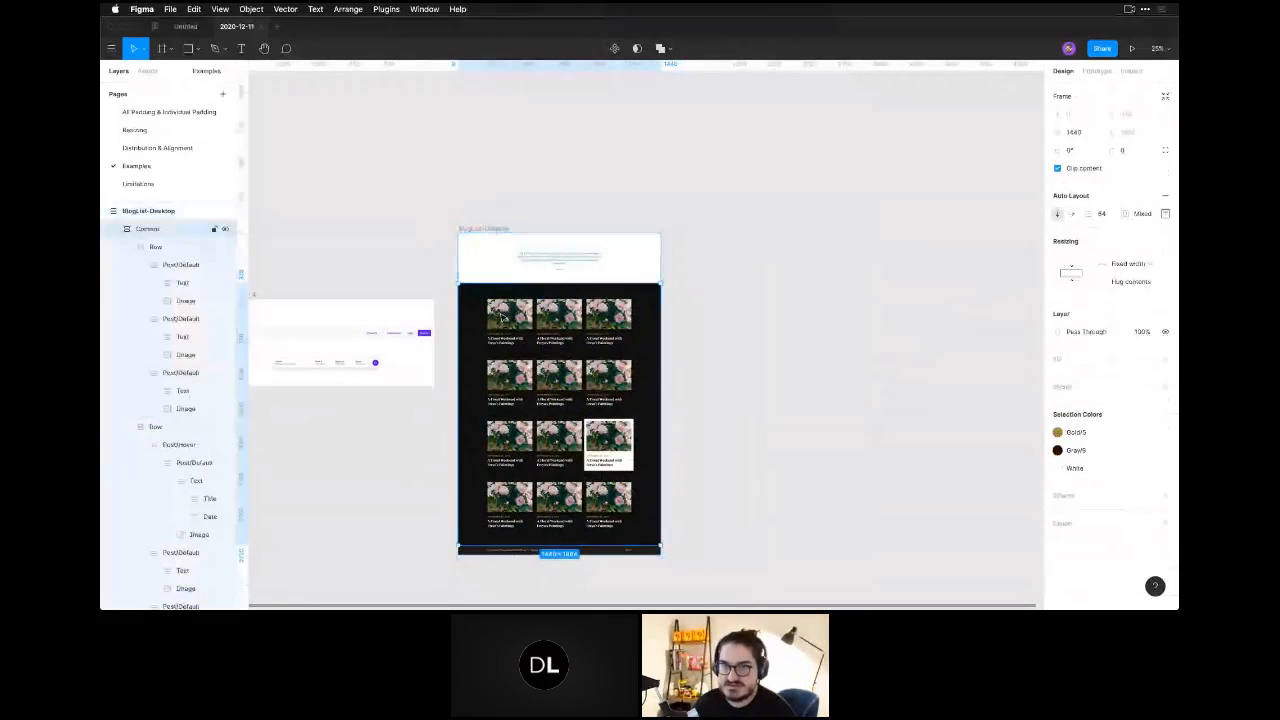
left_click(127, 246)
left_click(127, 264)
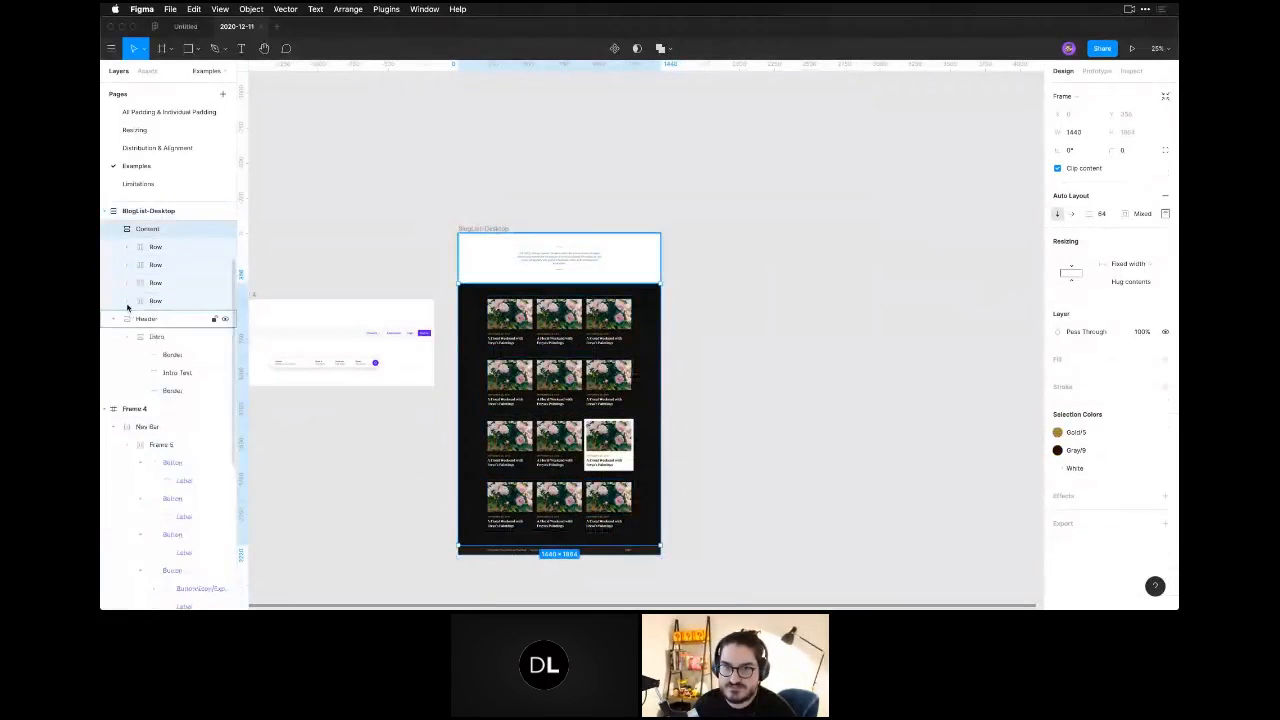
left_click(117, 228)
left_click(117, 246)
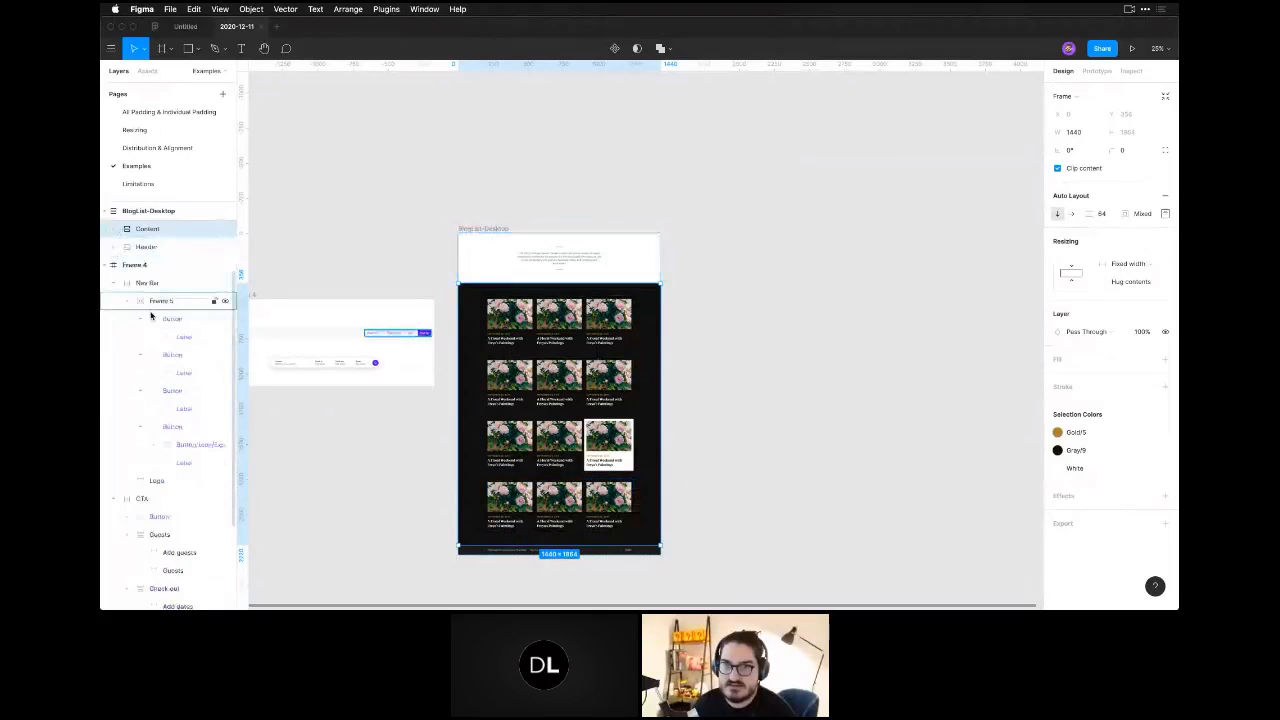
scroll(151, 316, "up", 1)
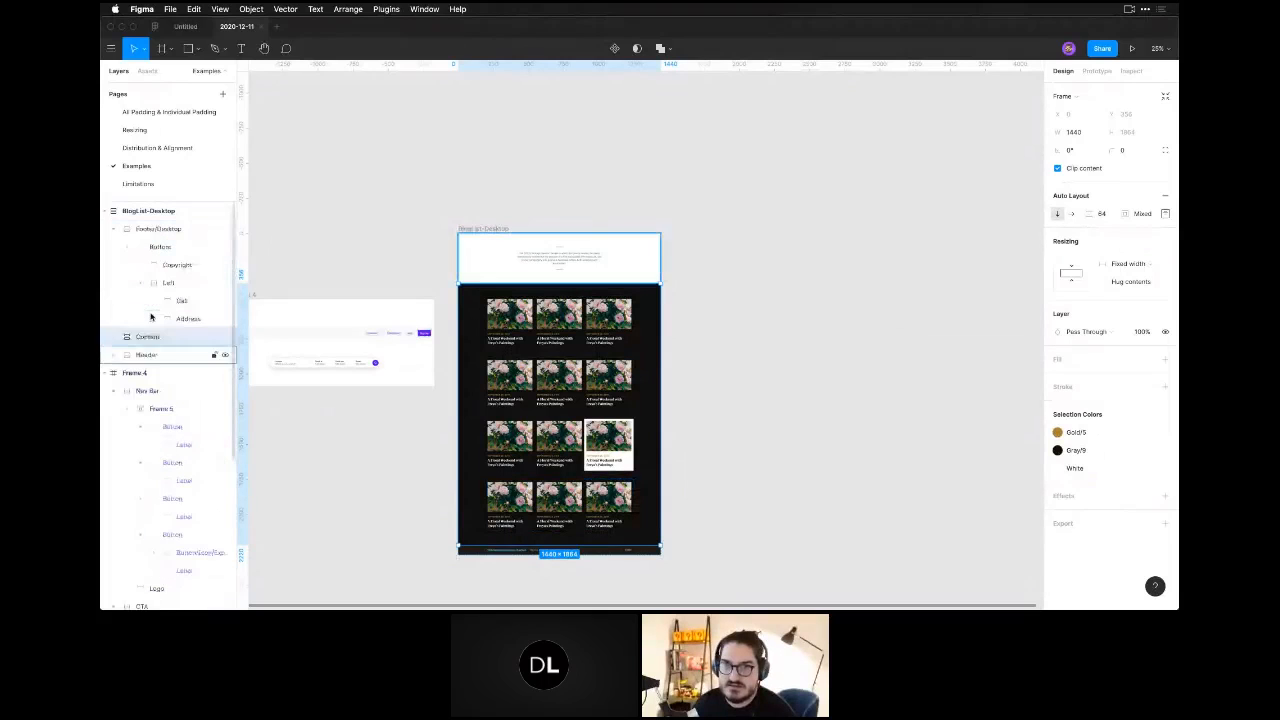
Check the spacing, padding and alignment of the BlogList-Desktop frame and look through its stacked sections.
left_click(140, 213)
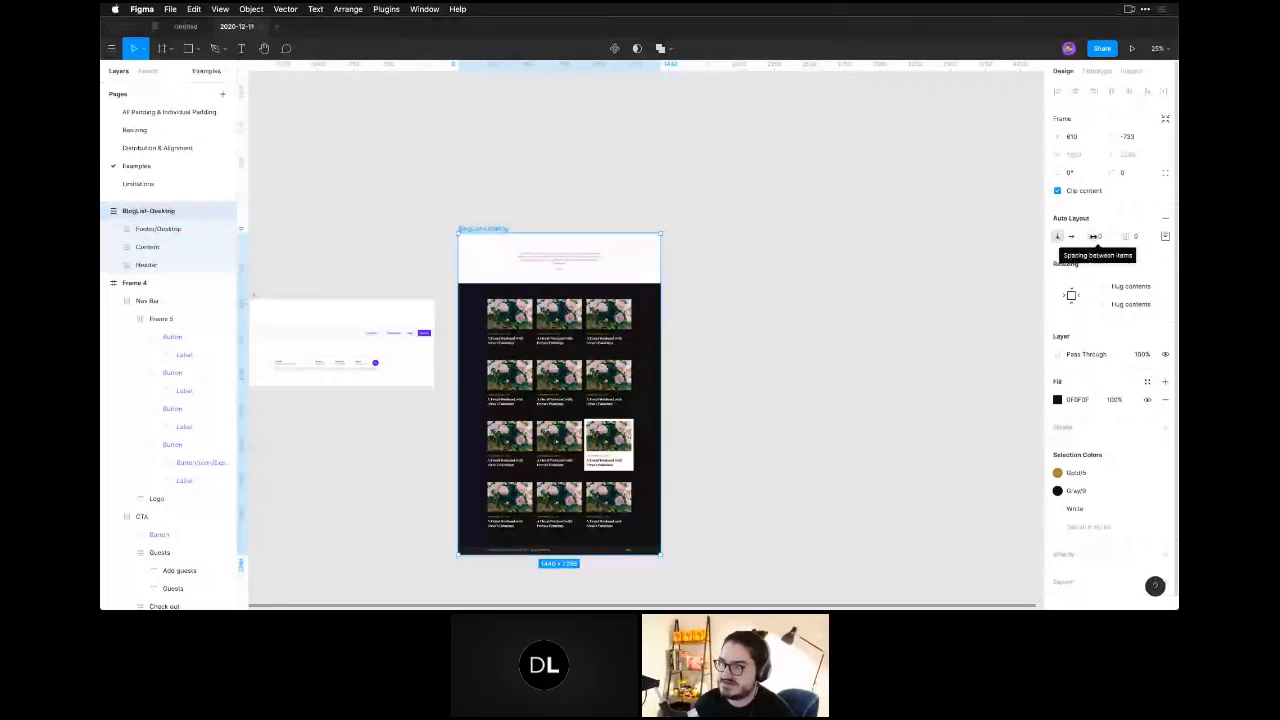
left_click(1165, 237)
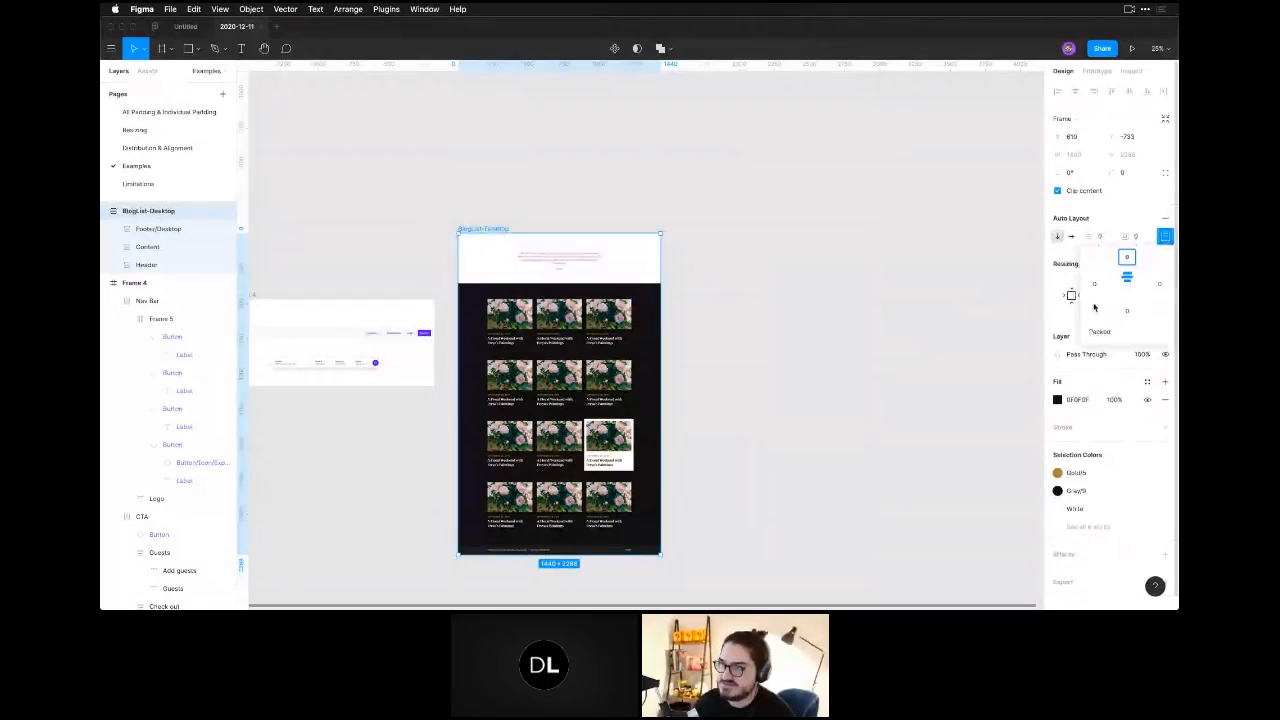
left_click(717, 371)
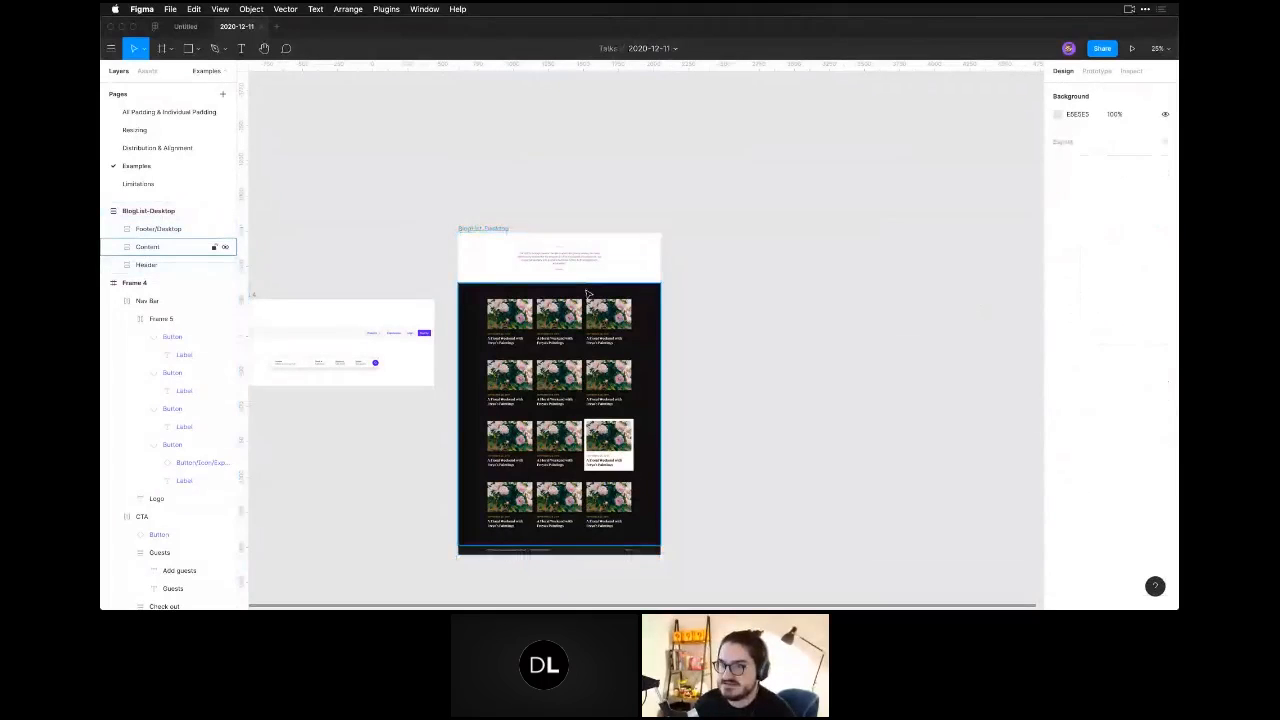
left_click(143, 229)
left_click(145, 247)
left_click(146, 282)
left_click(683, 359)
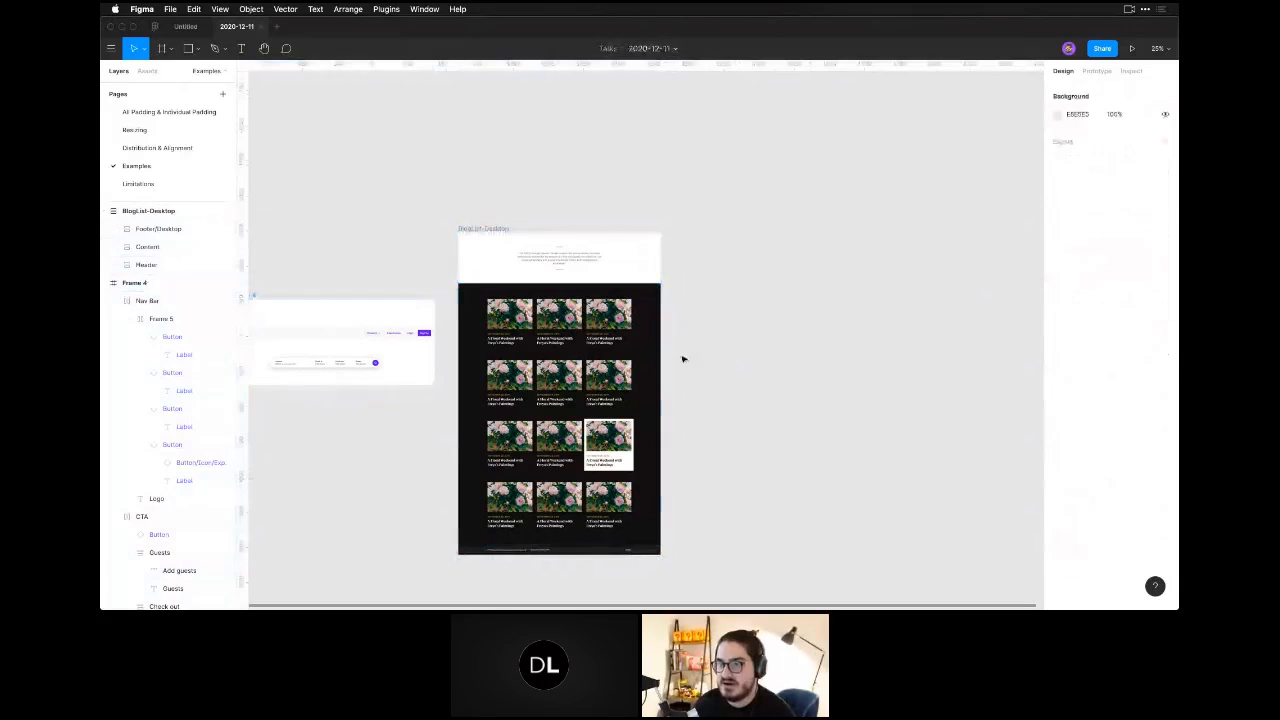
left_click(630, 364)
mouse_move(629, 375)
left_mouse_down()
mouse_move(630, 347)
mouse_move(631, 404)
mouse_move(622, 345)
mouse_move(623, 371)
mouse_move(622, 358)
left_mouse_up()
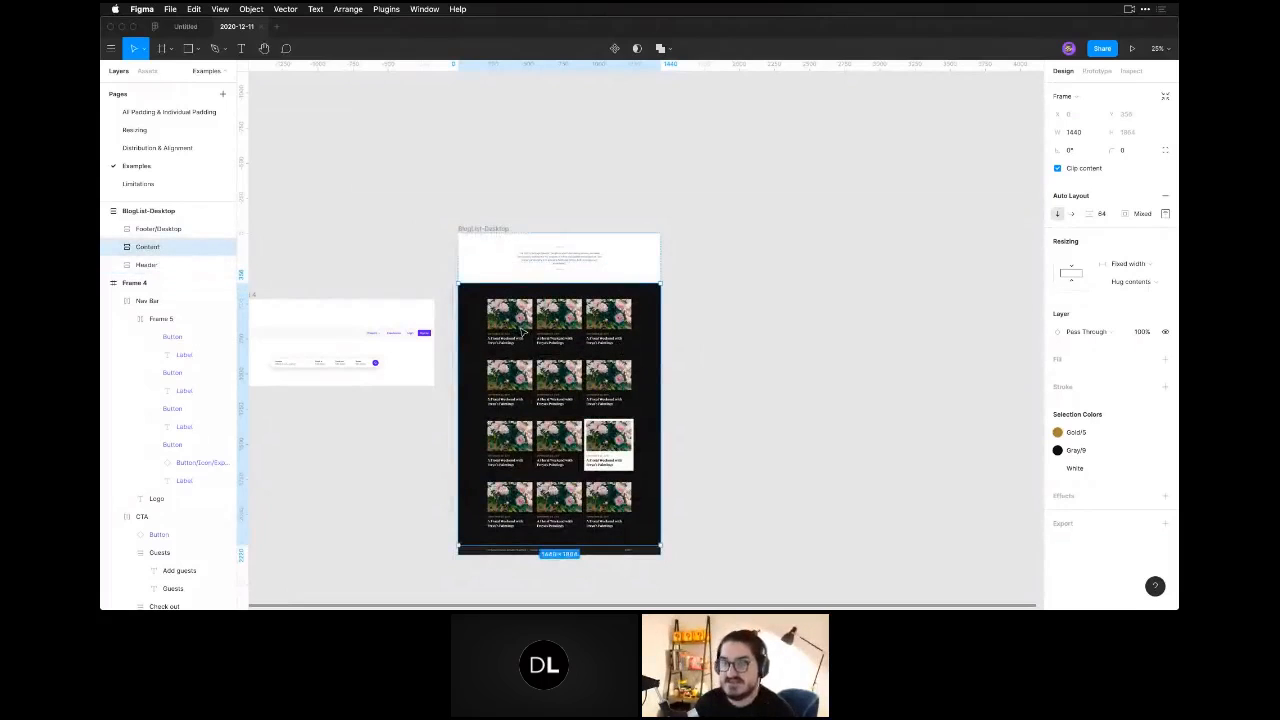
Expand the Header section of BlogList-Desktop and check its item spacing and individual padding.
left_click(525, 257)
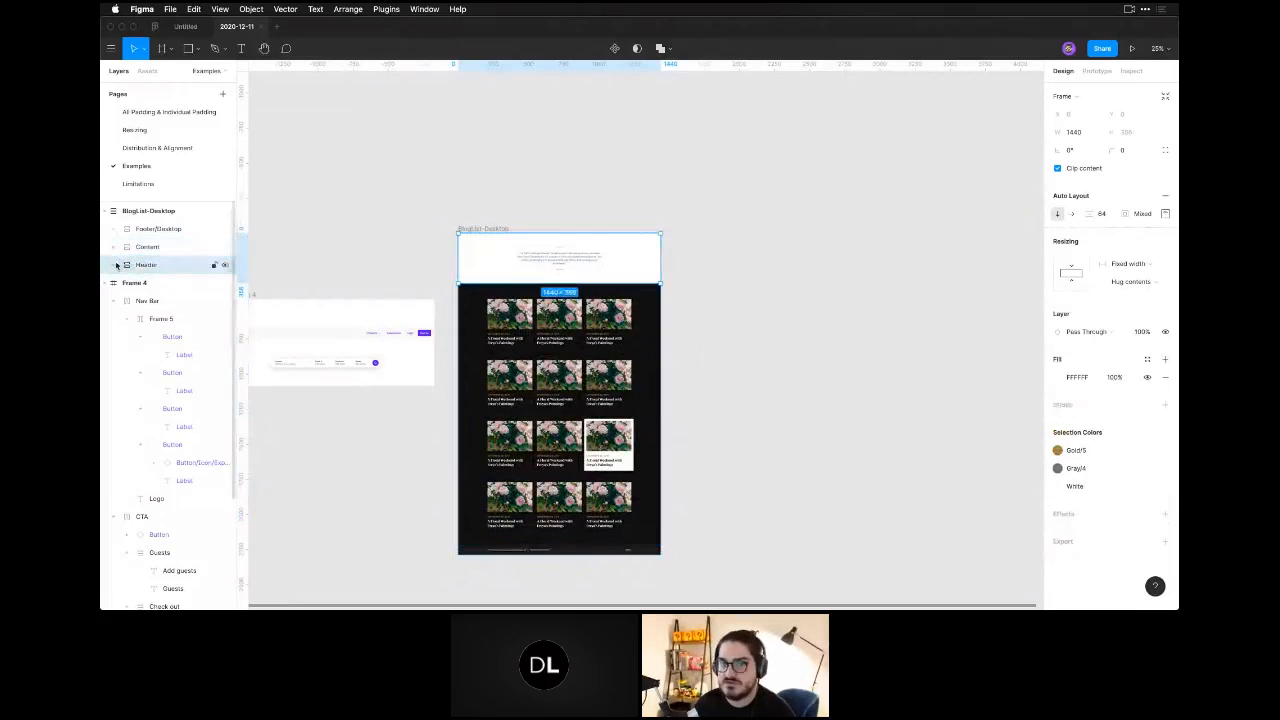
left_click(114, 265)
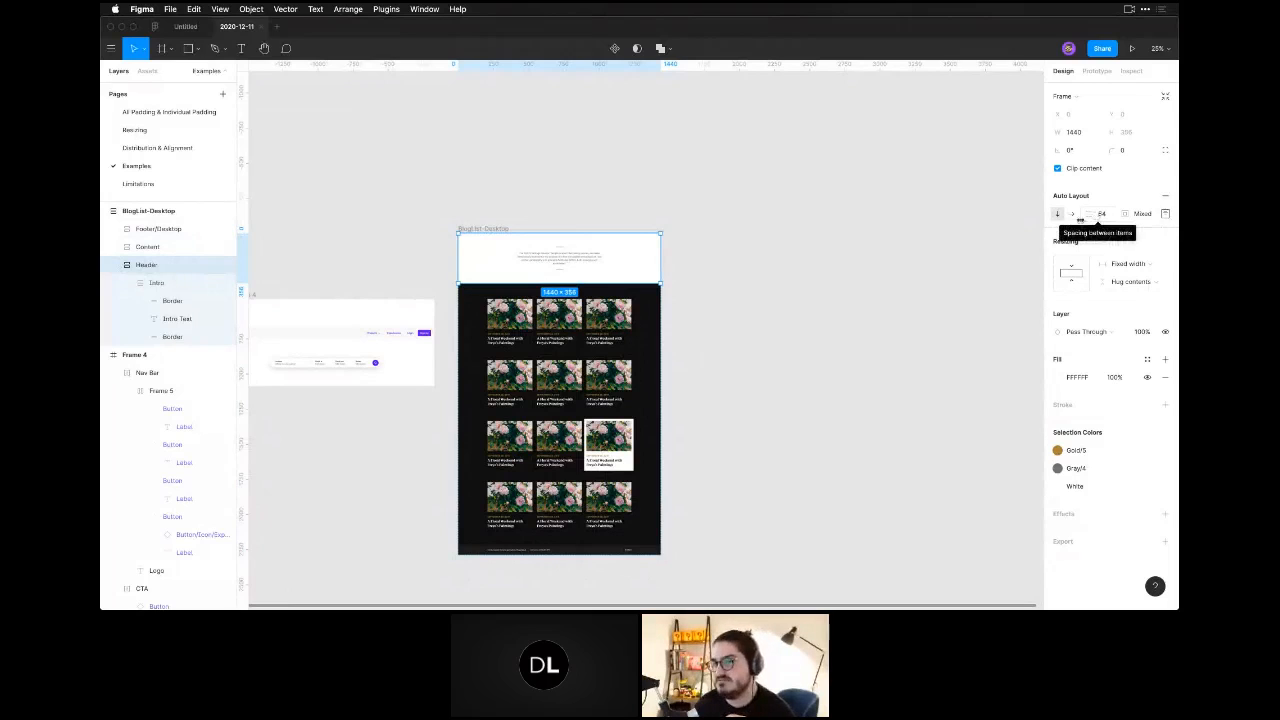
left_click(1165, 213)
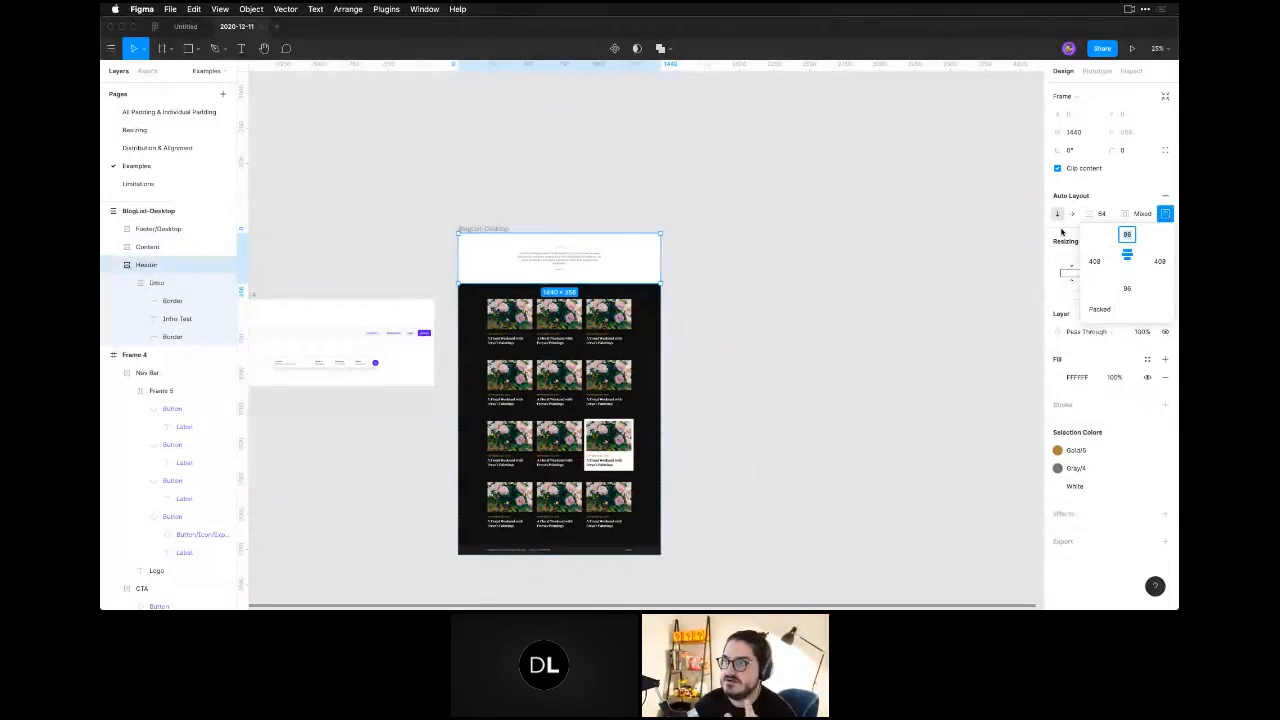
Set the Header section's horizontal resizing to Fill container and check its individual padding.
left_click(1118, 263)
left_click(1125, 263)
left_click(1122, 292)
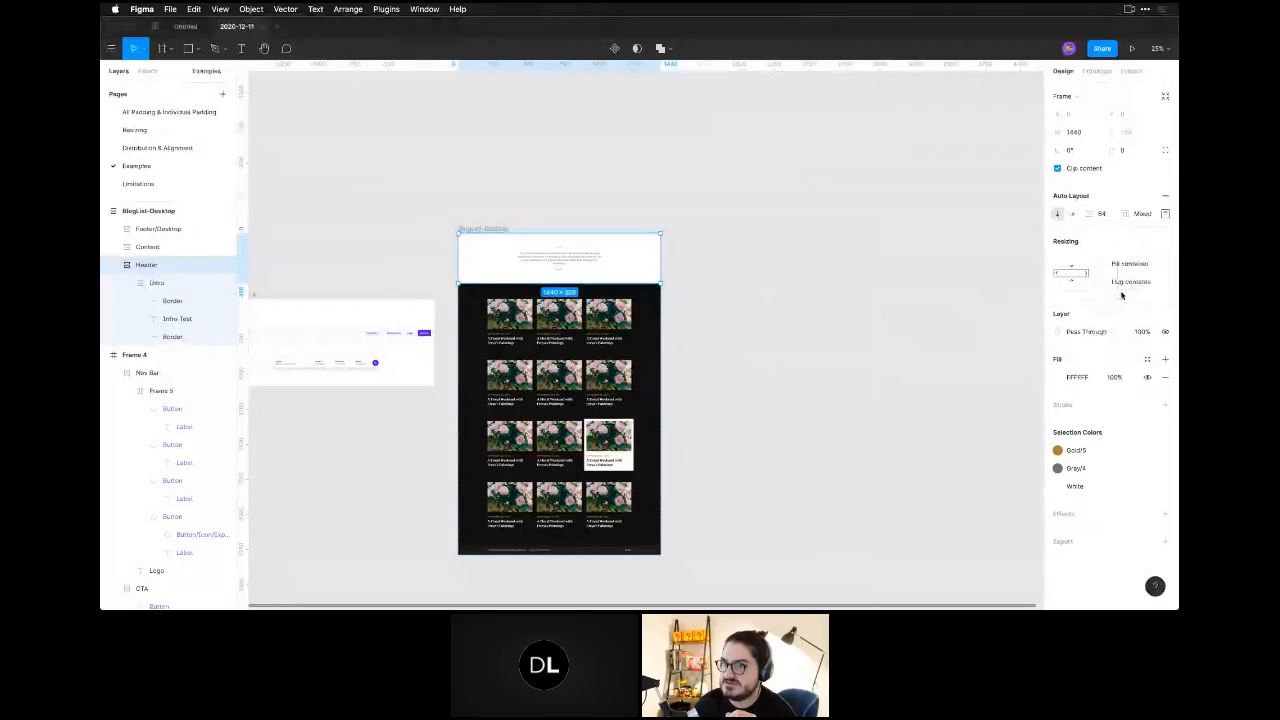
left_click(1163, 214)
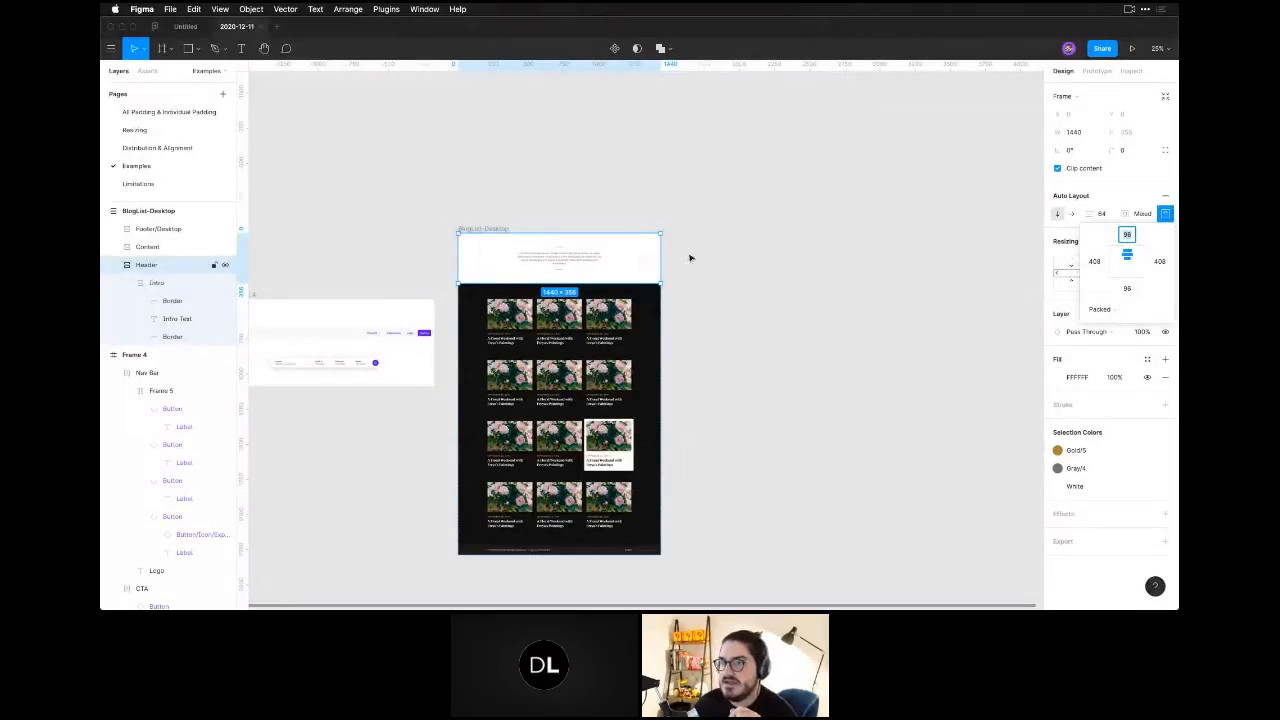
left_click(616, 252)
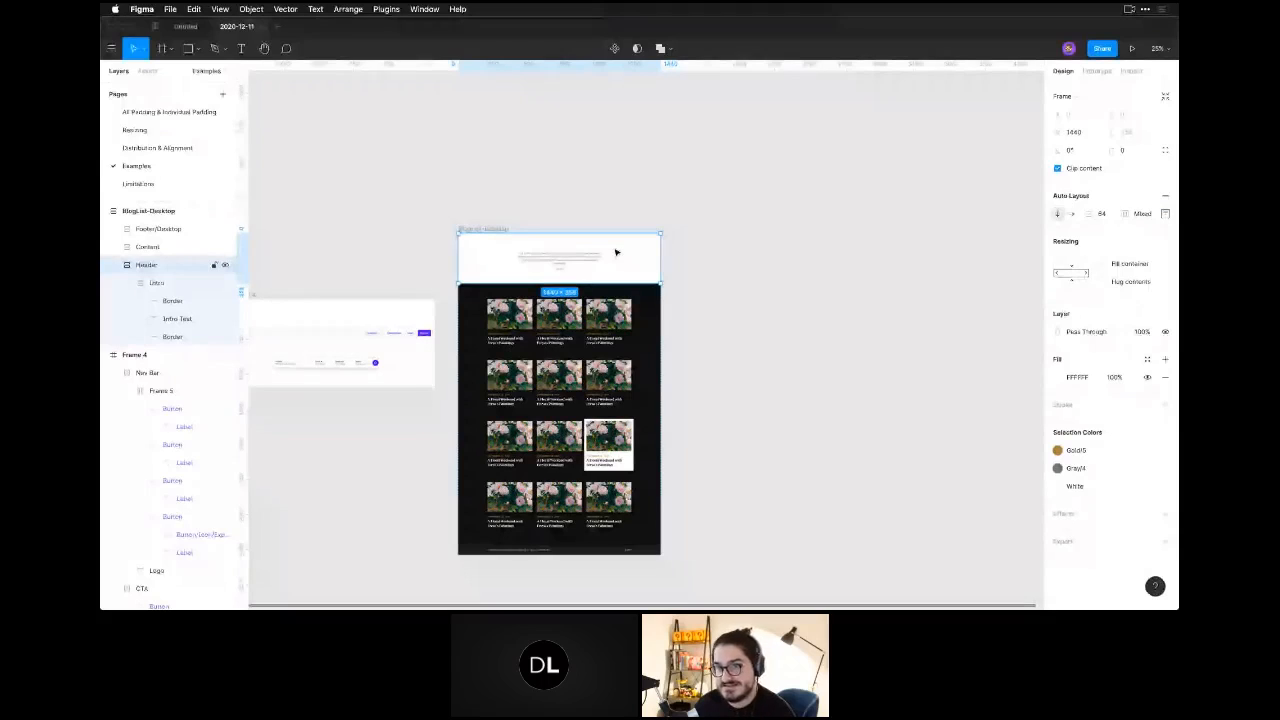
Move the white hover post to first place in the third row of posts, and move that row to the top of the Content section.
left_click(583, 322)
left_click(583, 322)
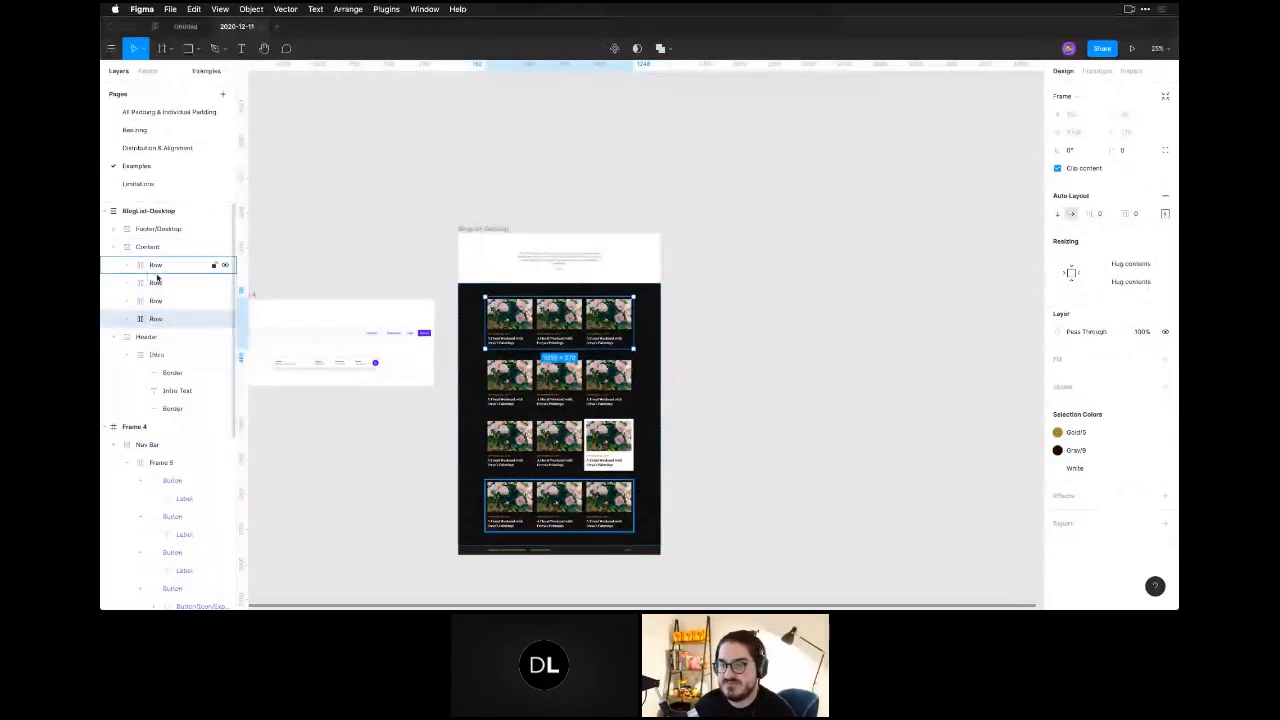
left_click(566, 464)
left_click_drag(562, 455, 515, 452)
double_click(617, 447)
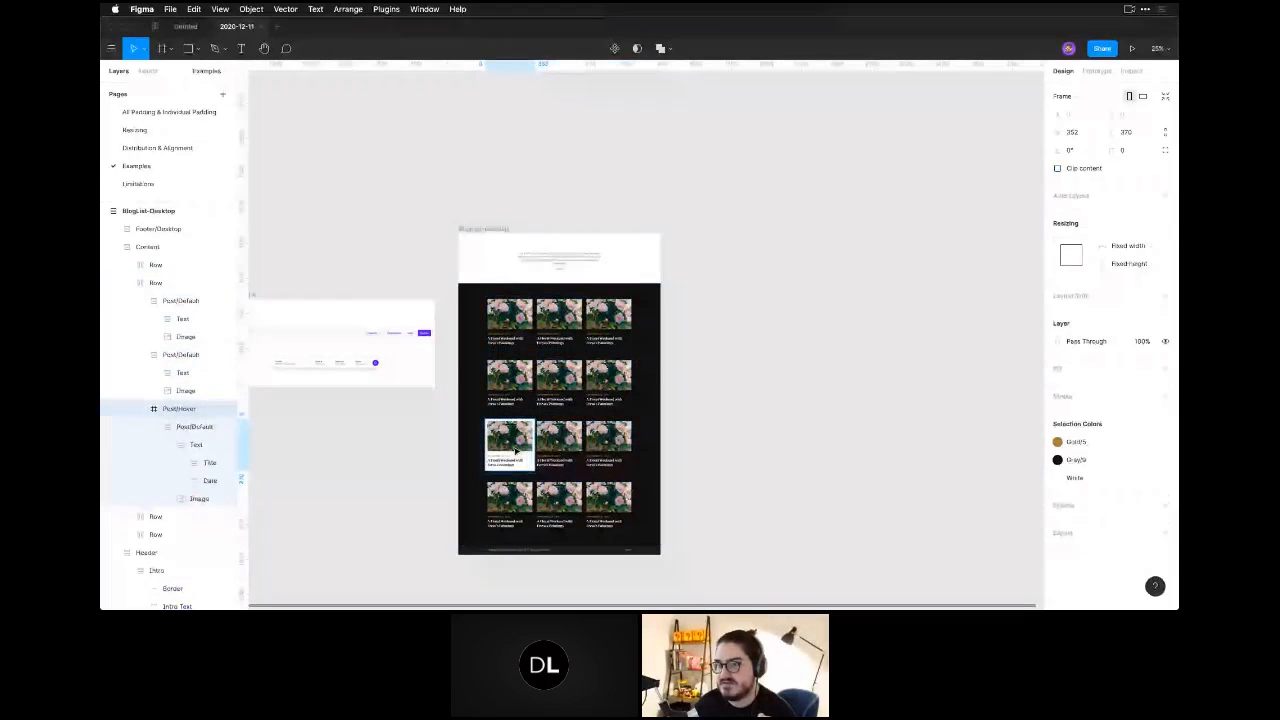
left_click(195, 300)
left_click(681, 437)
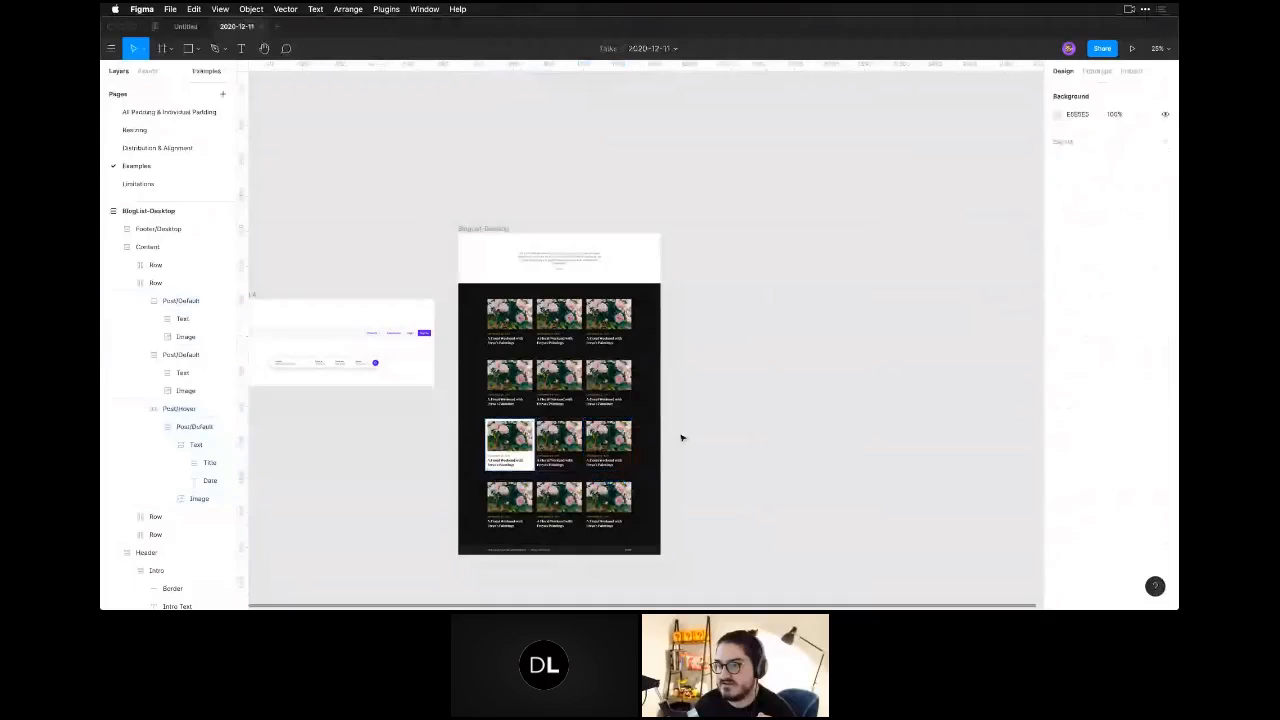
double_click(573, 447)
left_click_drag(573, 447, 566, 315)
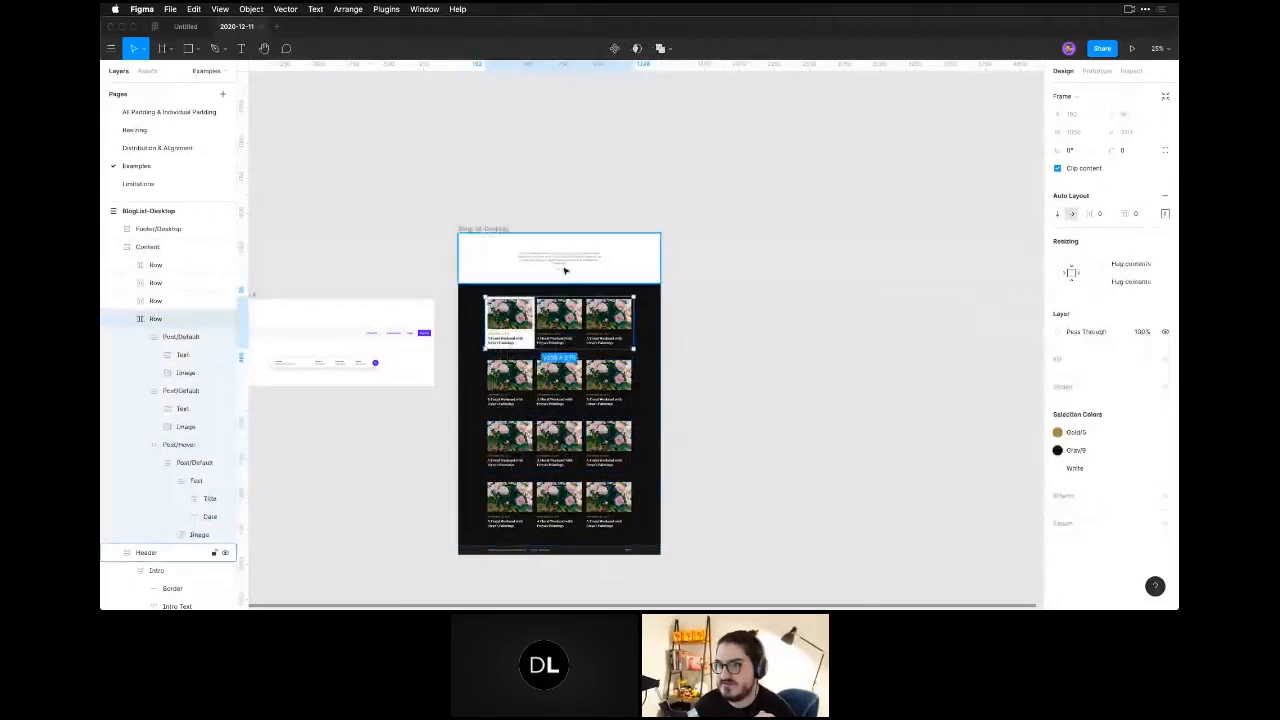
Move the Intro text block from the Header into the Content section, between the first and second rows of posts.
left_click(565, 270)
left_click(574, 264)
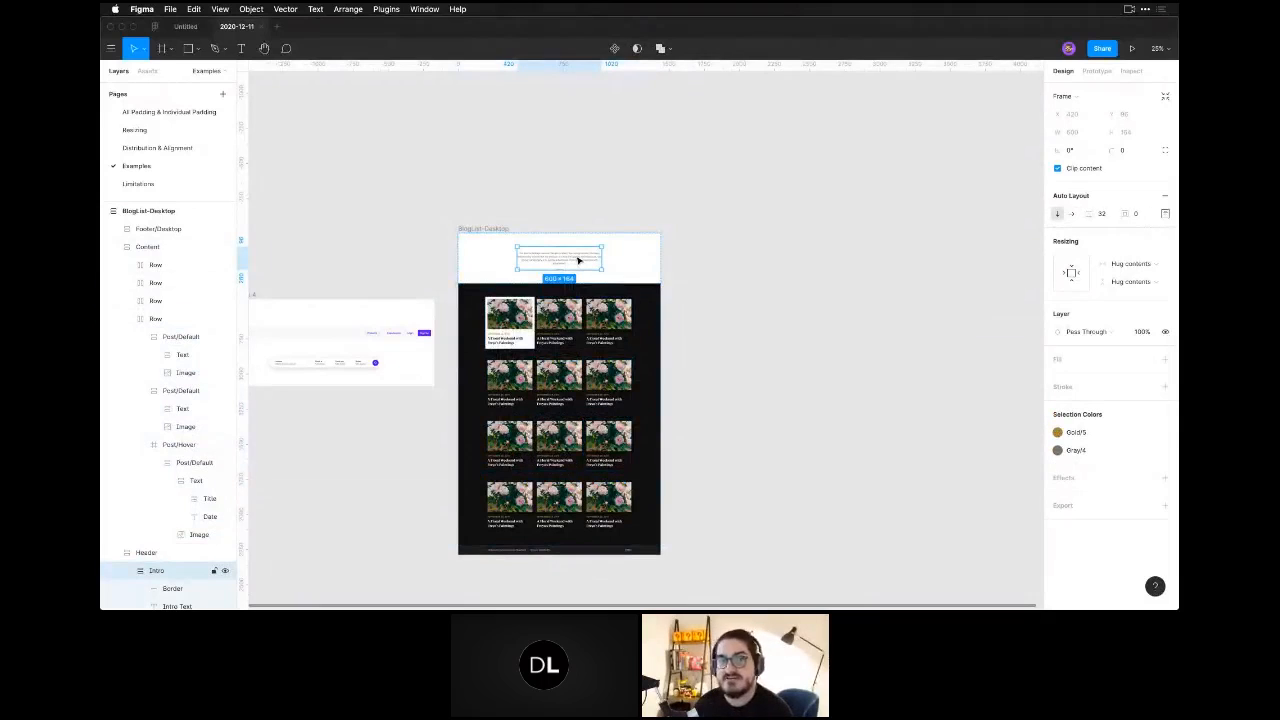
left_click_drag(578, 260, 572, 362)
left_click(763, 431)
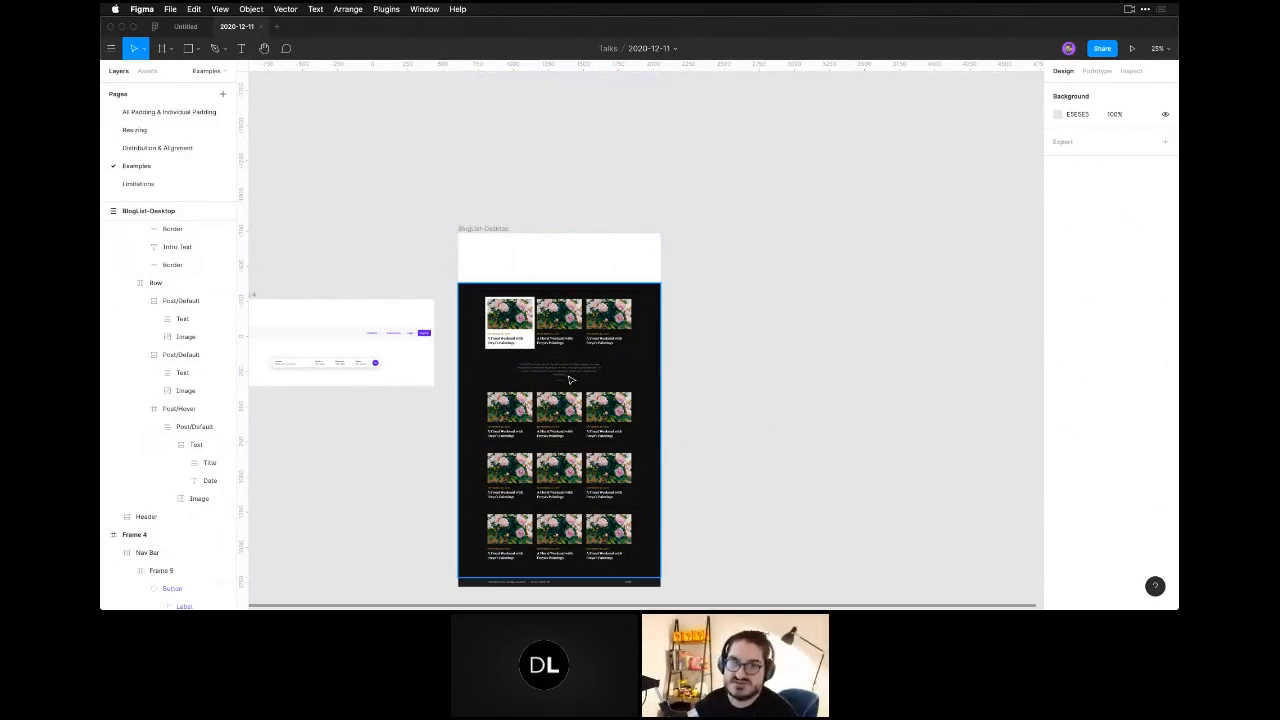
Undo moving the Intro text block into the Content section.
key("super+z")
key("super+z")
key("super+z")
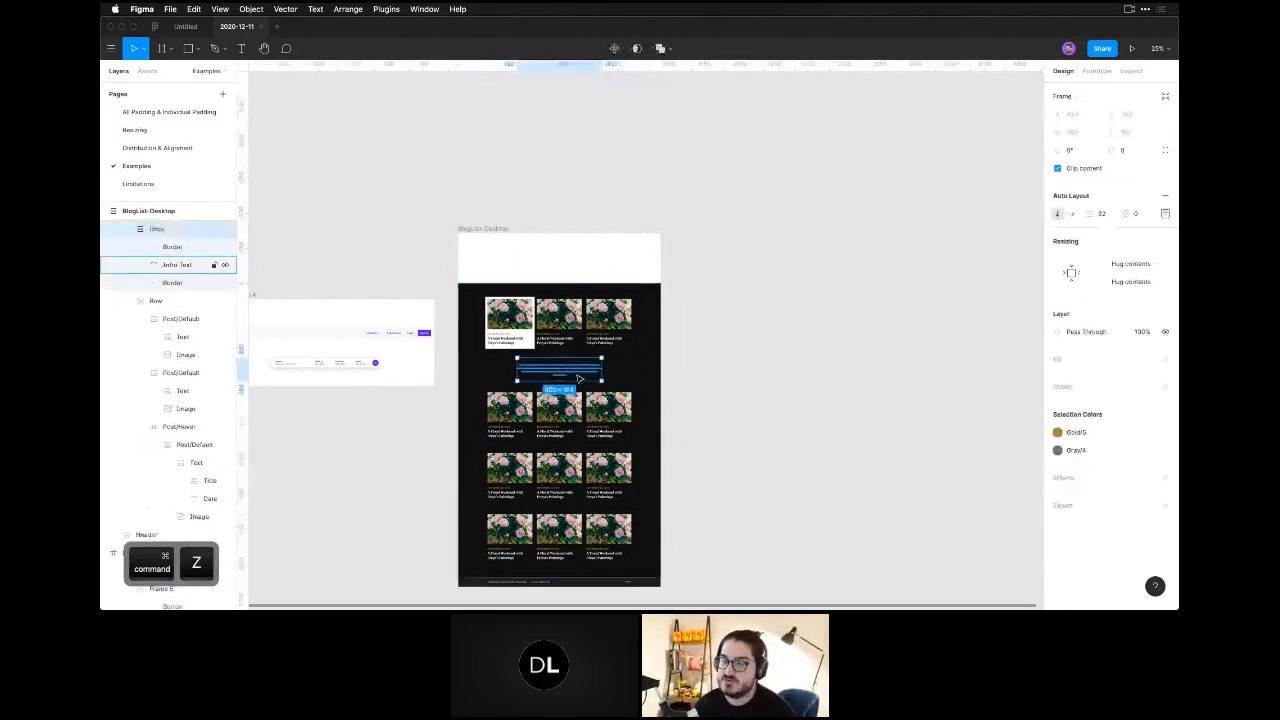
key("space")
left_click_drag(691, 200, 599, 162)
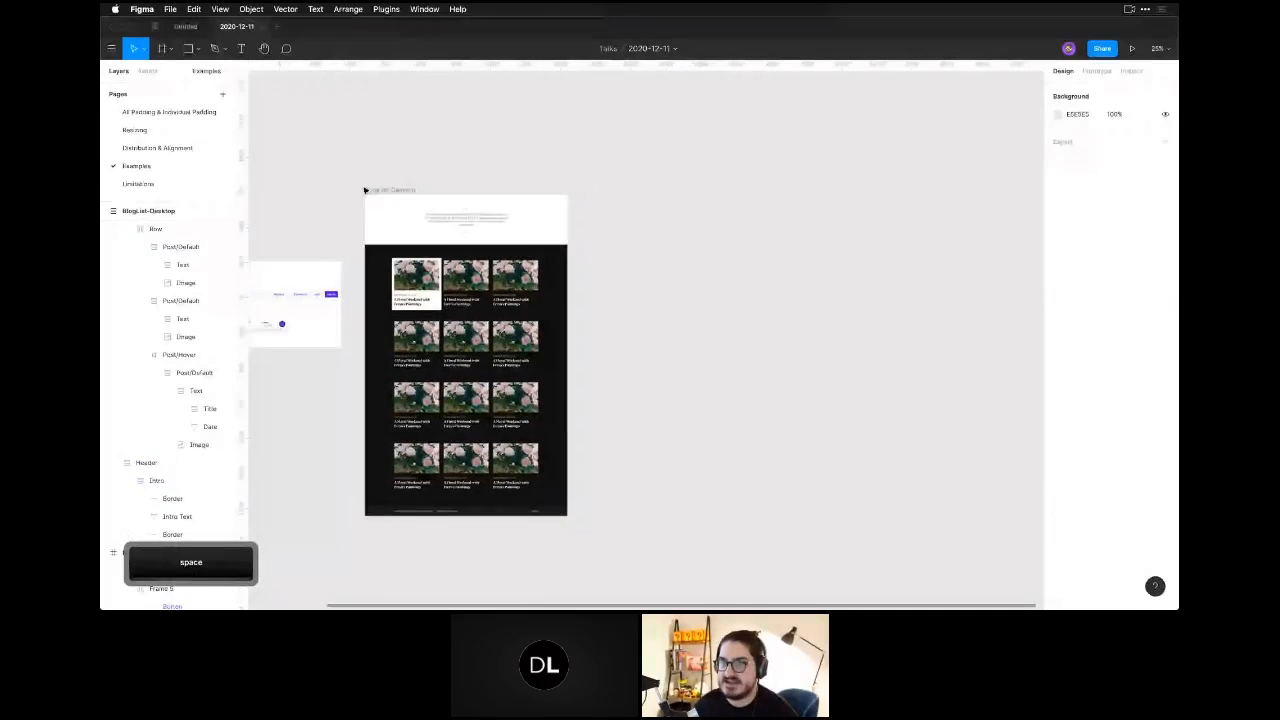
Duplicate the BlogList-Desktop frame beside the original and set the copy's width to 768.
left_click(385, 191)
left_click_drag(385, 191, 603, 191)
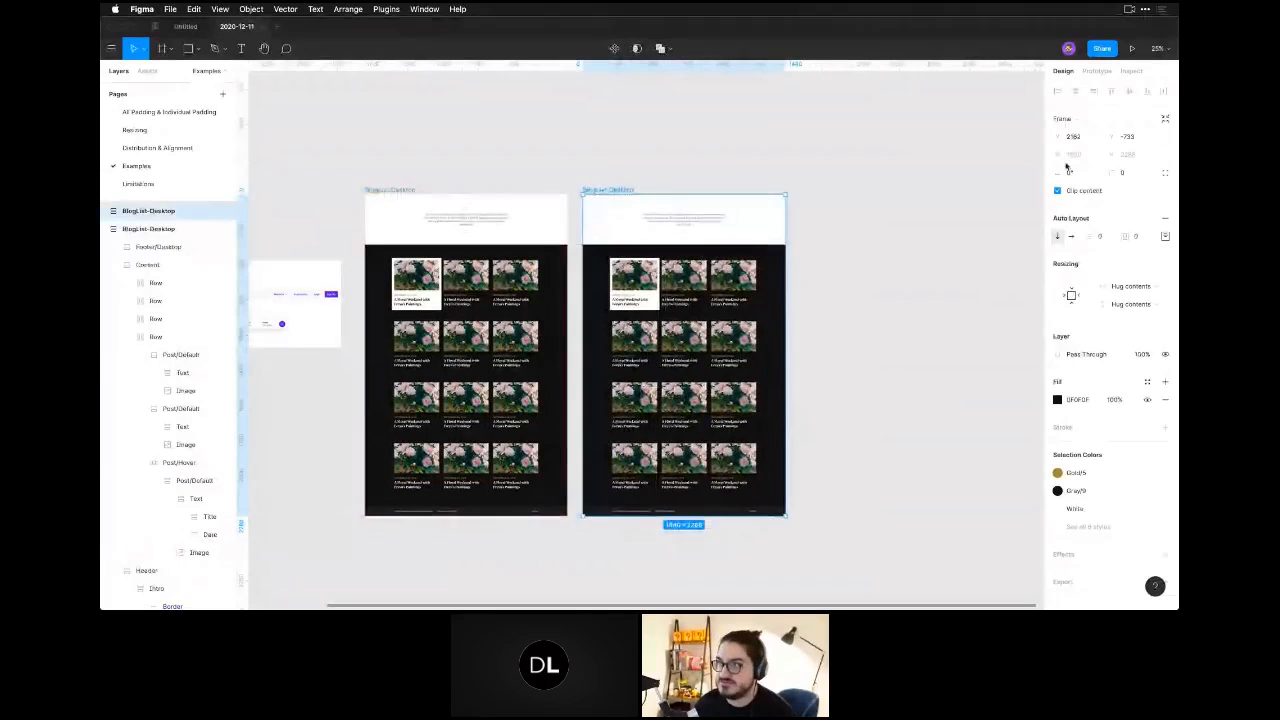
left_click_drag(788, 223, 746, 222)
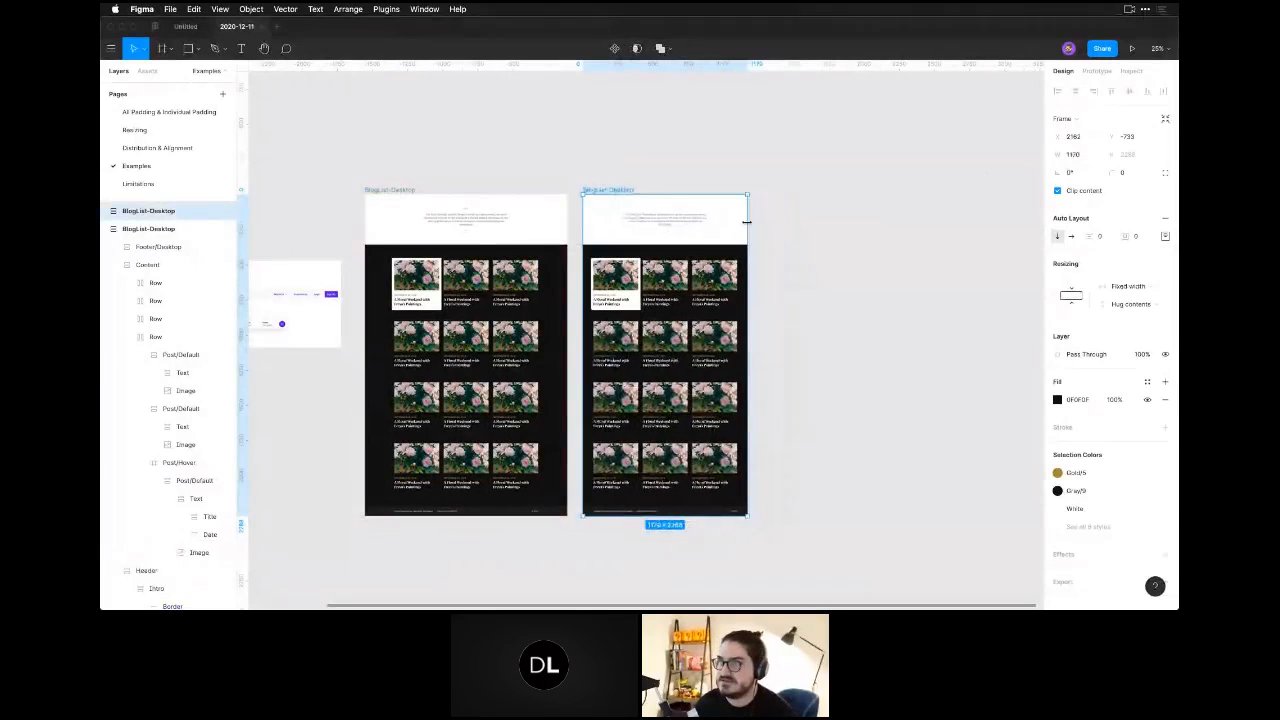
left_click(1077, 157)
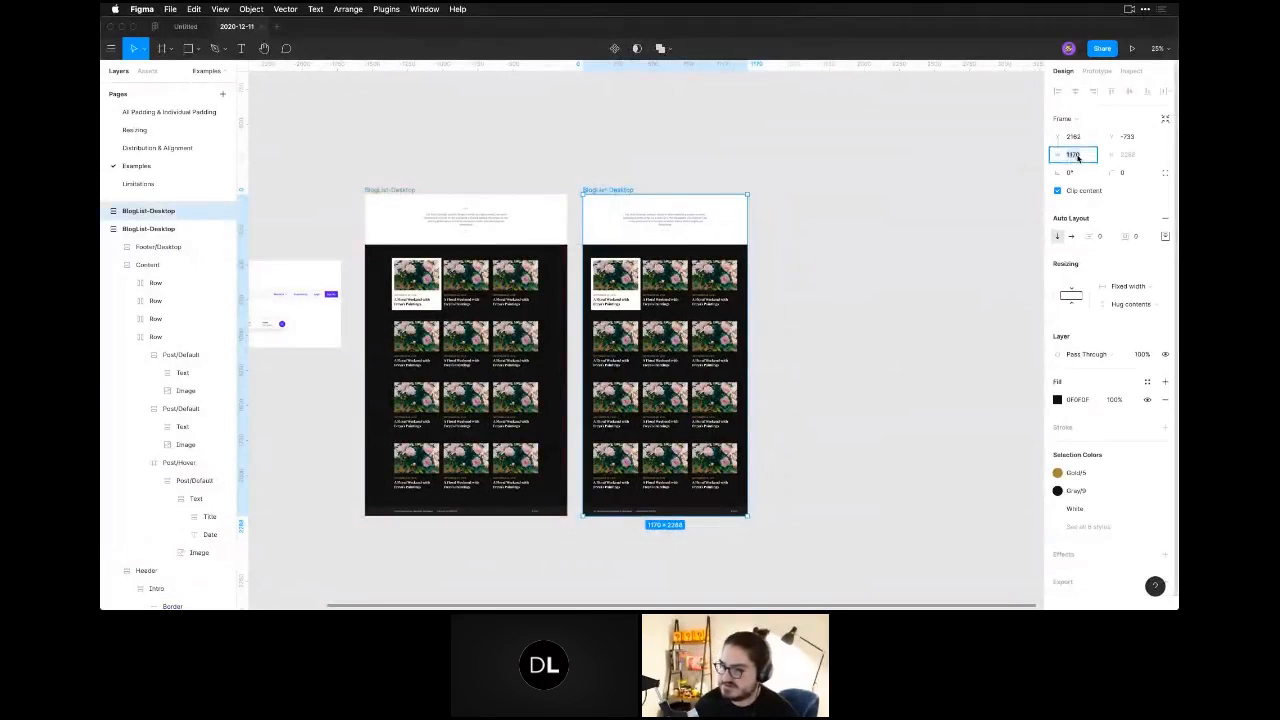
type("768")
key("Return")
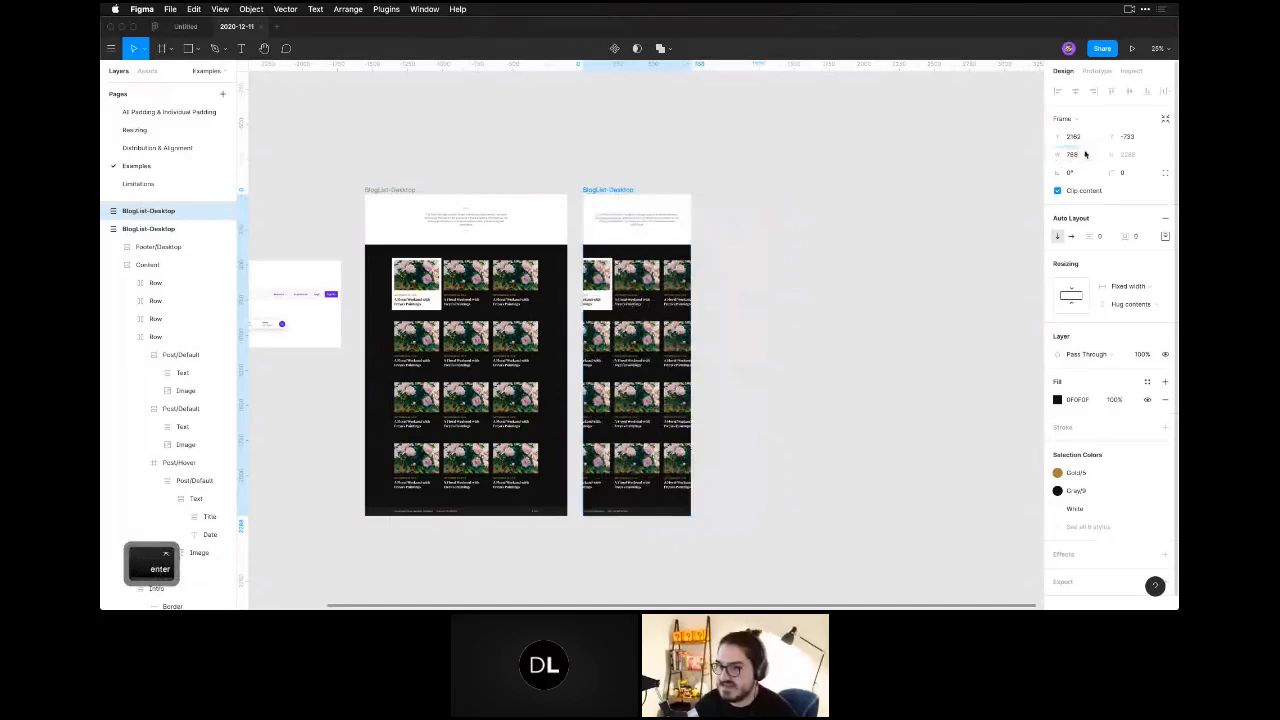
Delete the third post from each of the four rows in the 768-wide copy.
left_click(811, 353)
double_click(676, 291)
double_click(676, 291)
left_click_drag(676, 291, 676, 345)
key("BackSpace")
double_click(672, 405)
double_click(672, 405)
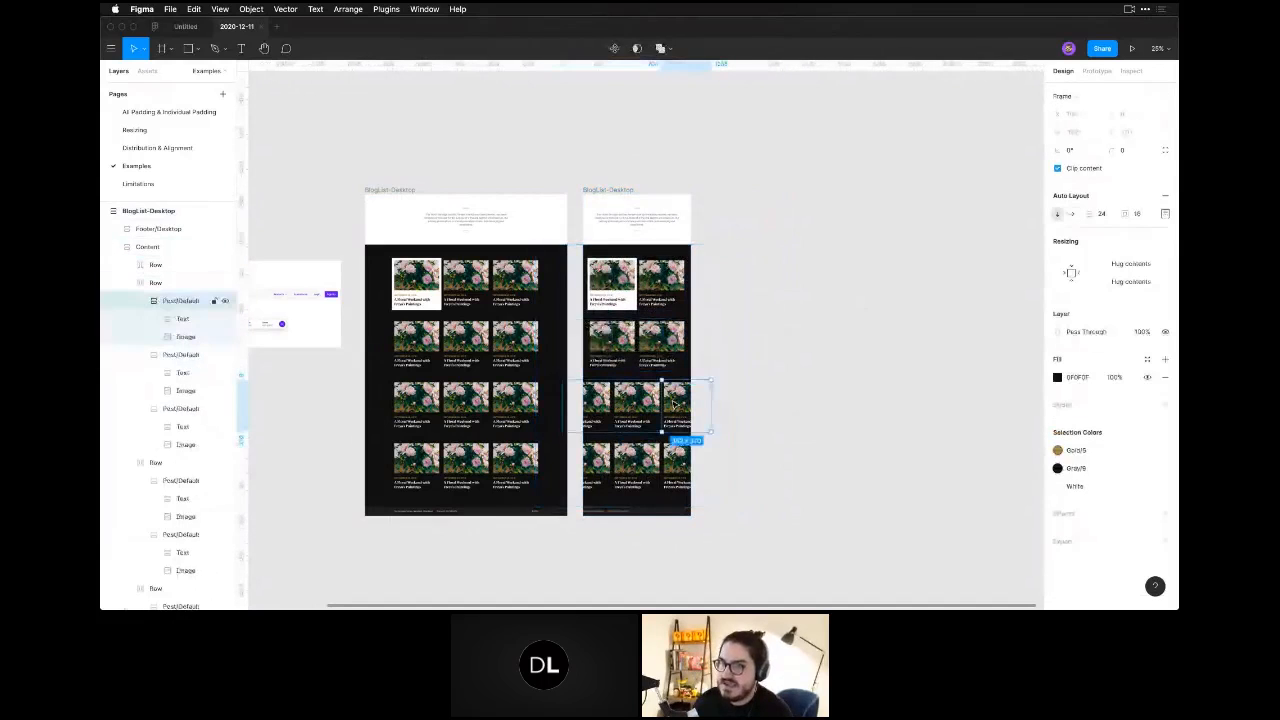
key("BackSpace")
double_click(670, 472)
double_click(670, 472)
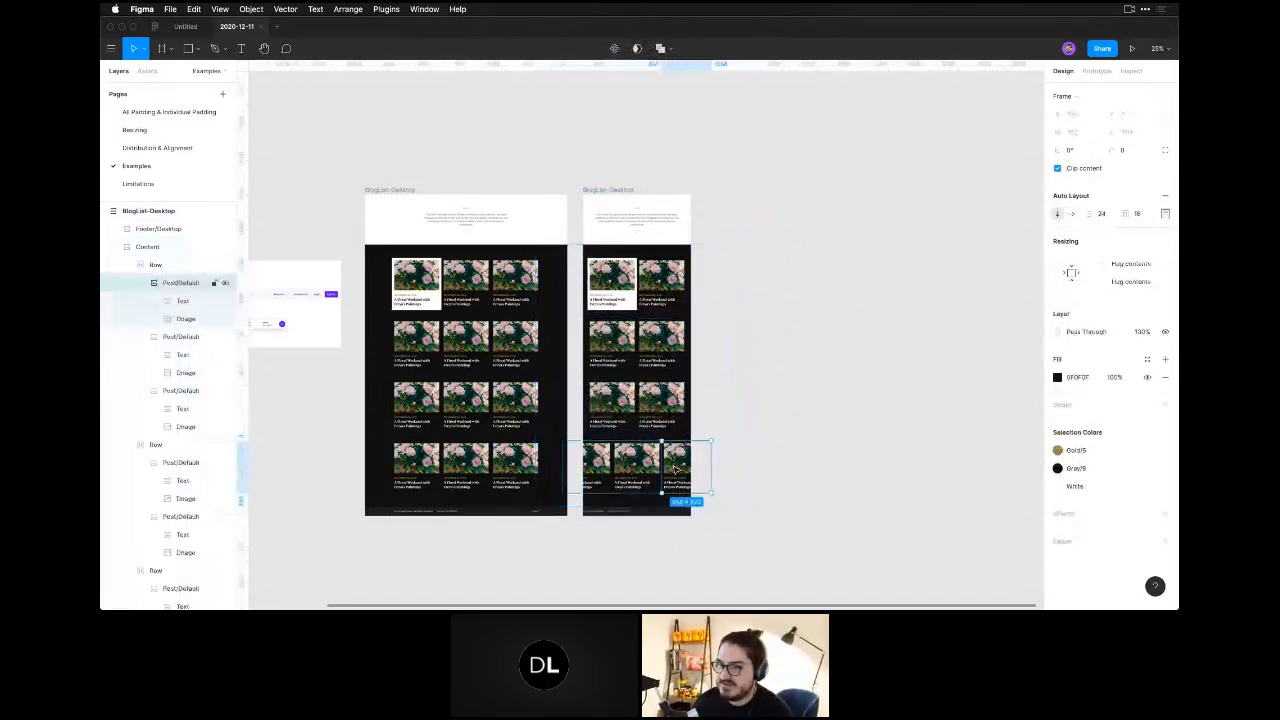
key("BackSpace")
Set the horizontal resizing of the copy's Content section to Fill container.
left_click(200, 247)
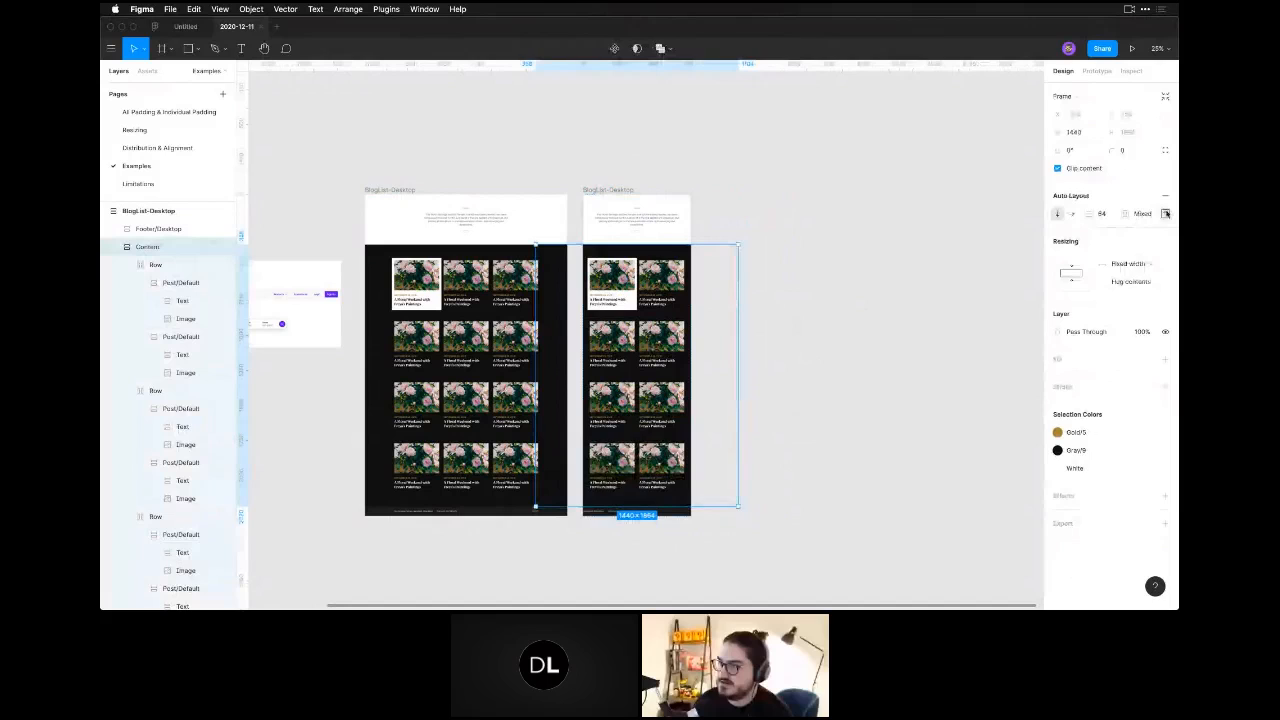
left_click(1165, 214)
key("Escape")
left_click(1128, 262)
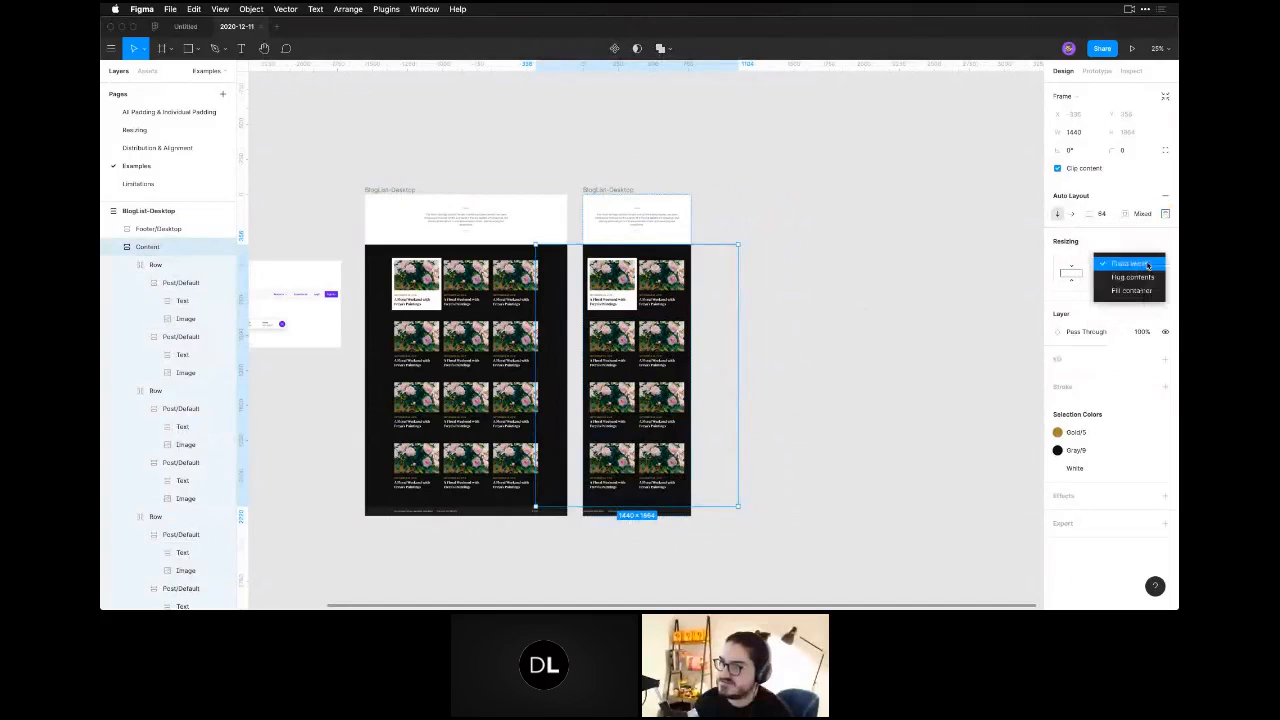
left_click(1125, 289)
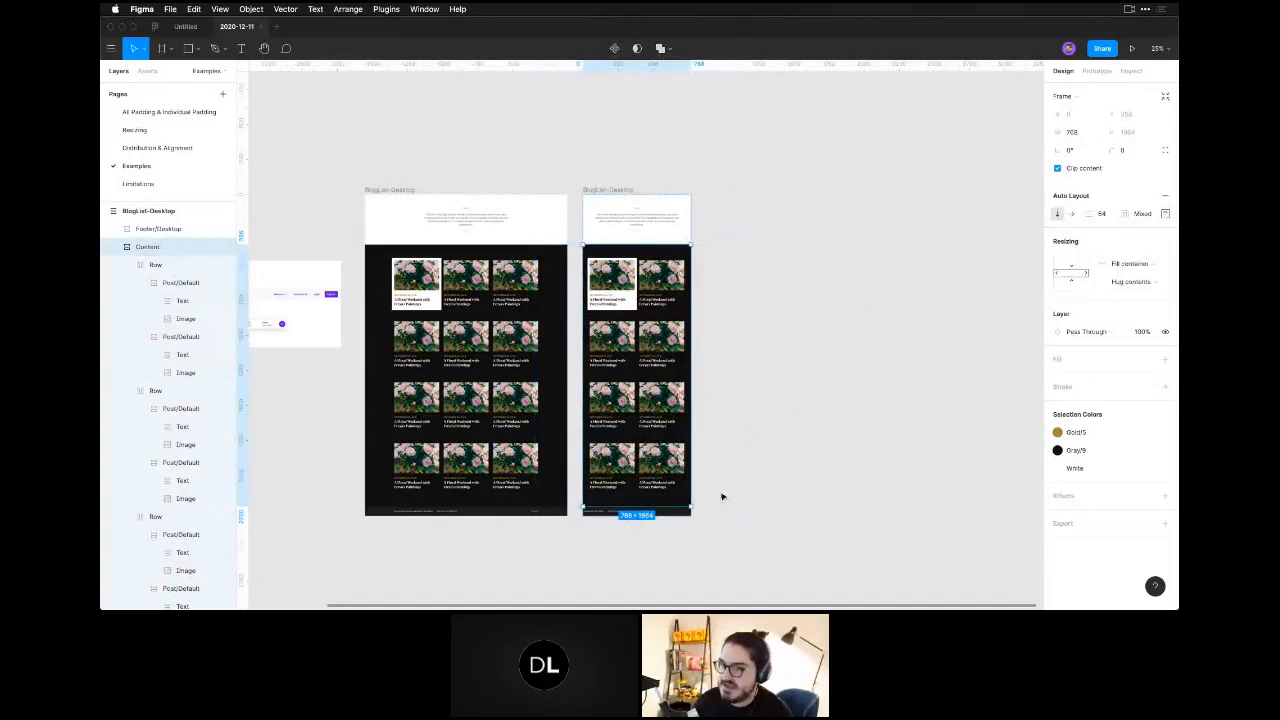
Set the width of the copy's Footer/Desktop section to 768.
left_click(637, 512)
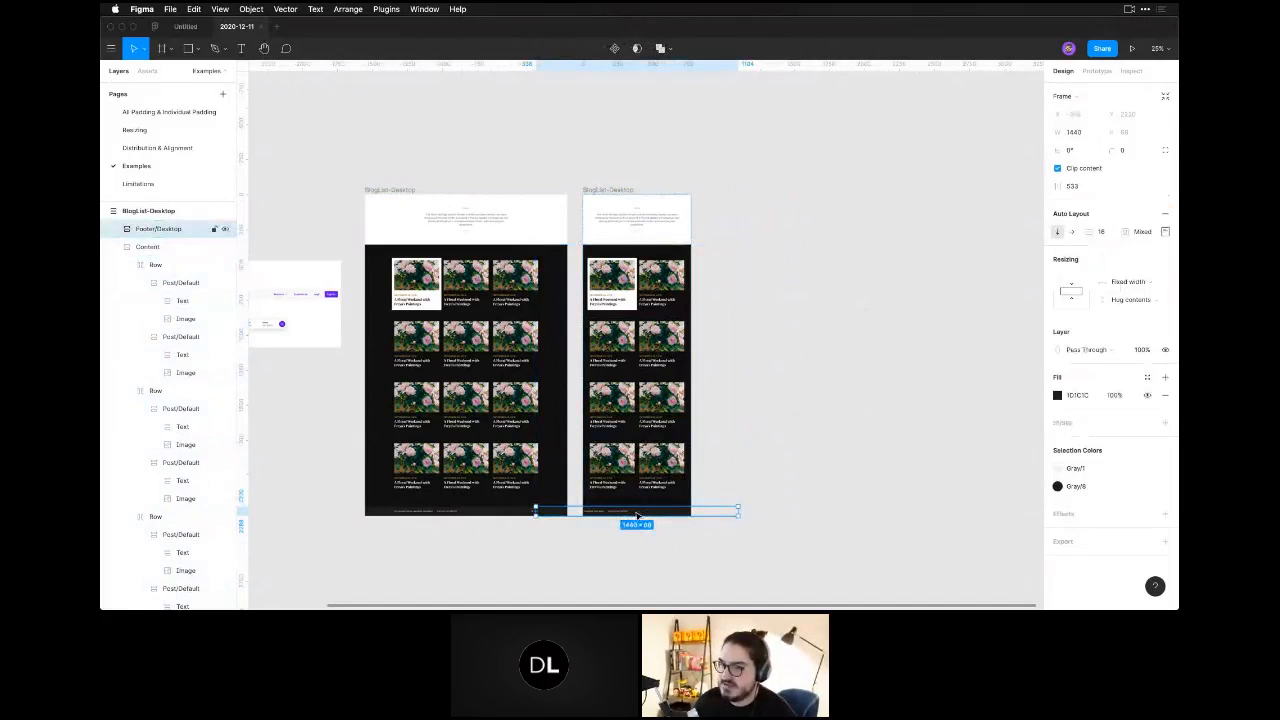
left_click(1082, 134)
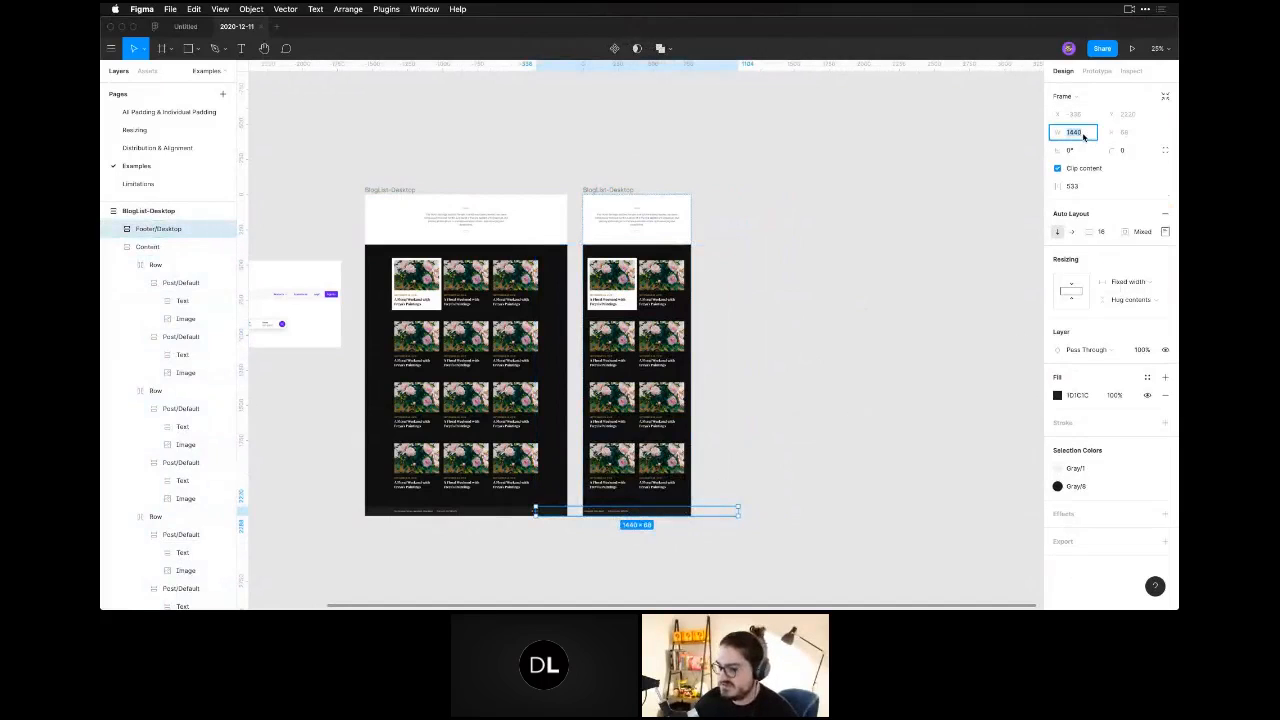
type("768")
key("Return")
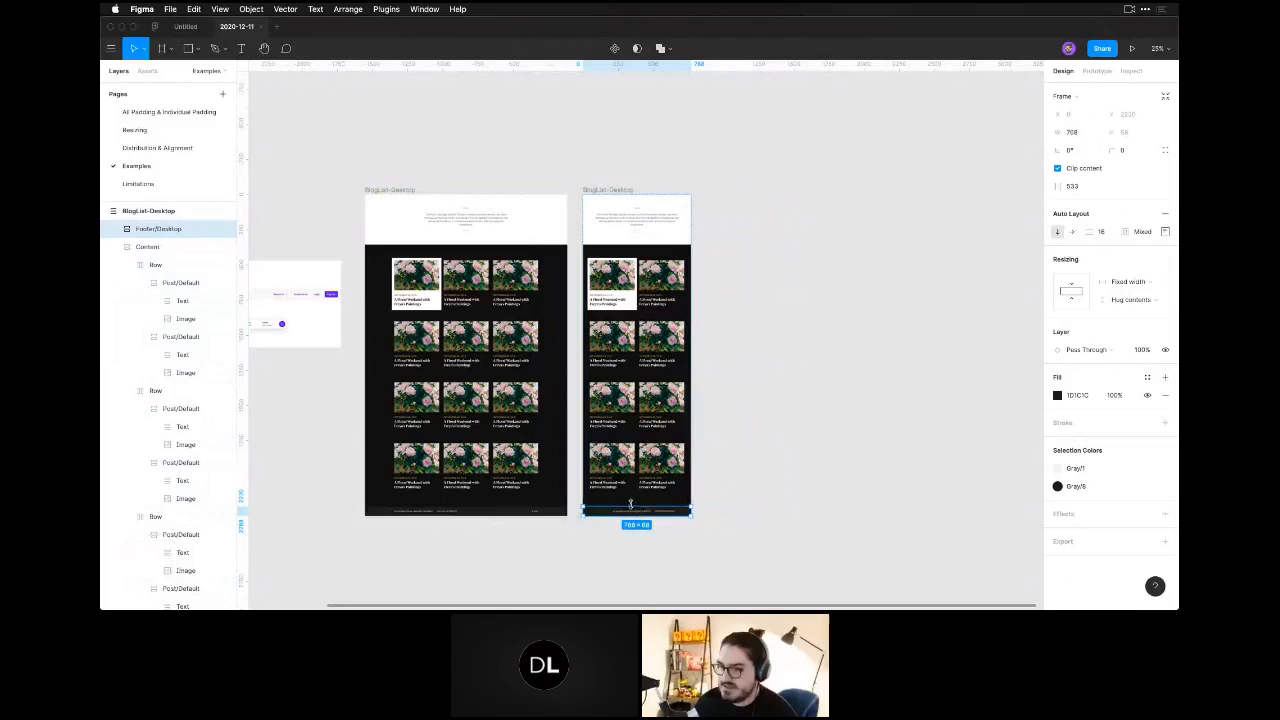
Change the distribution of the copy's Footer/Desktop section from Packed to Space between.
double_click(595, 512)
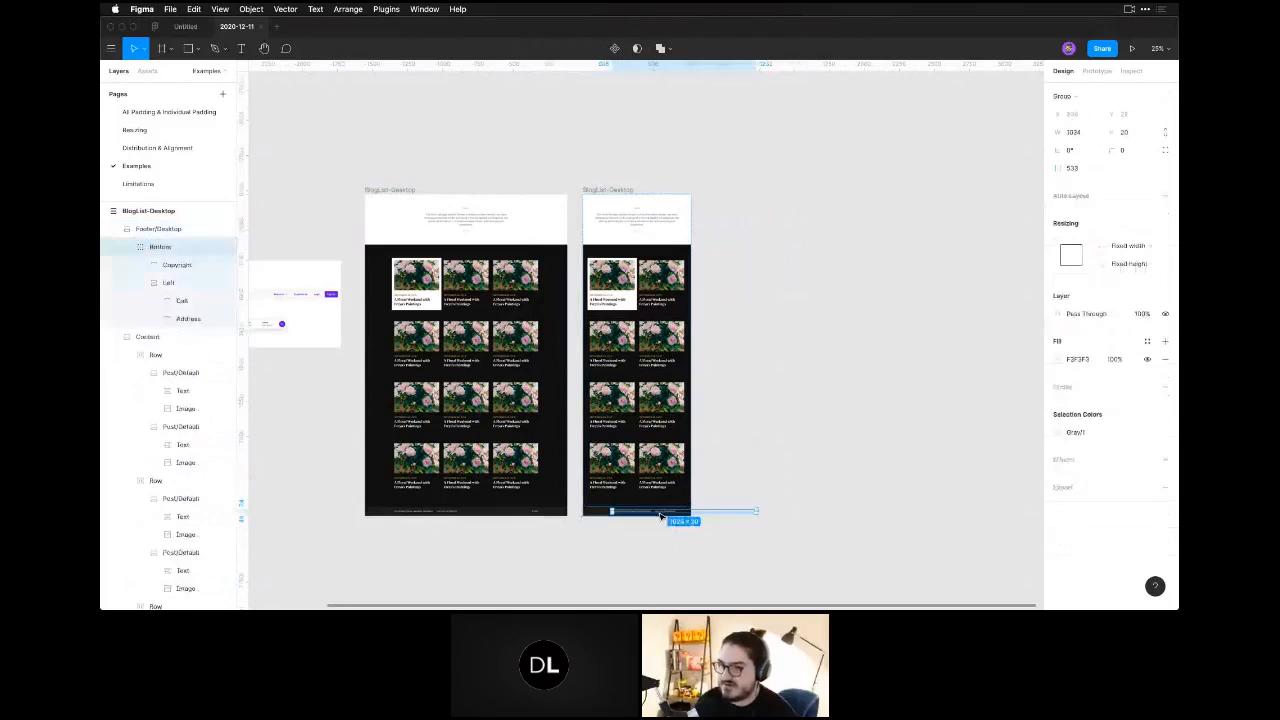
left_click(590, 513)
left_click(1165, 231)
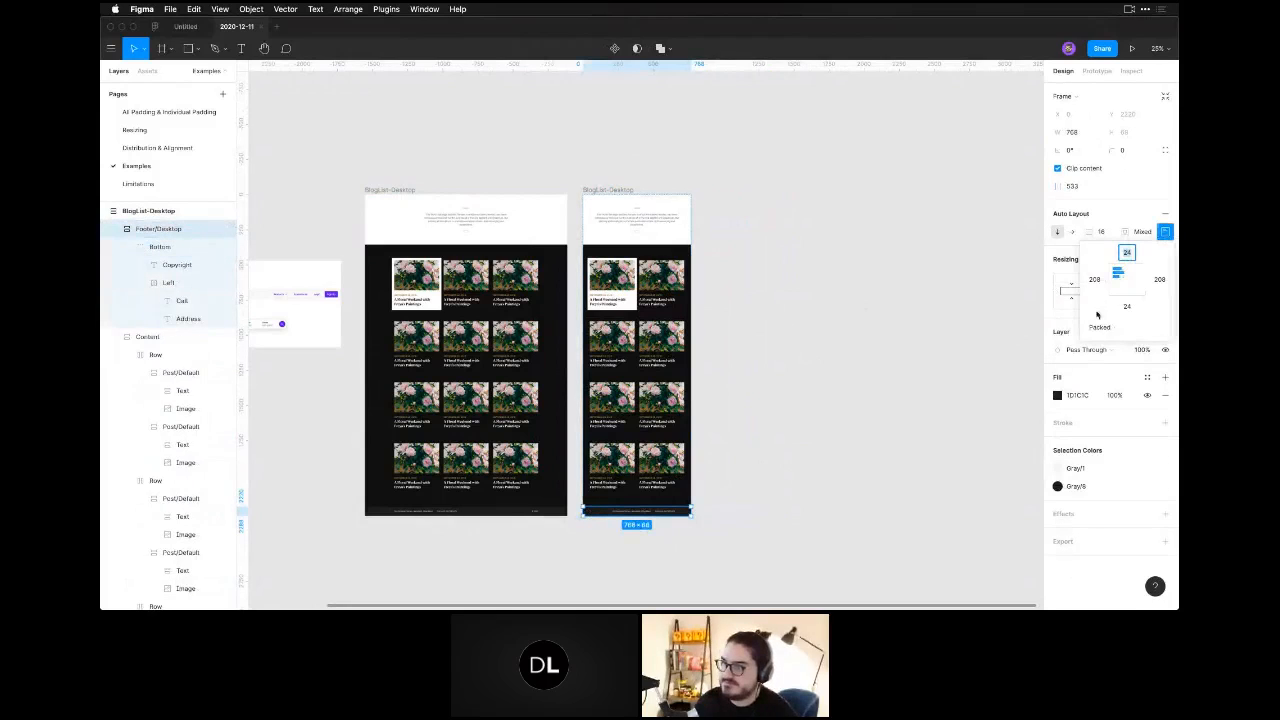
left_click(1099, 326)
left_click(1095, 344)
left_click(656, 534)
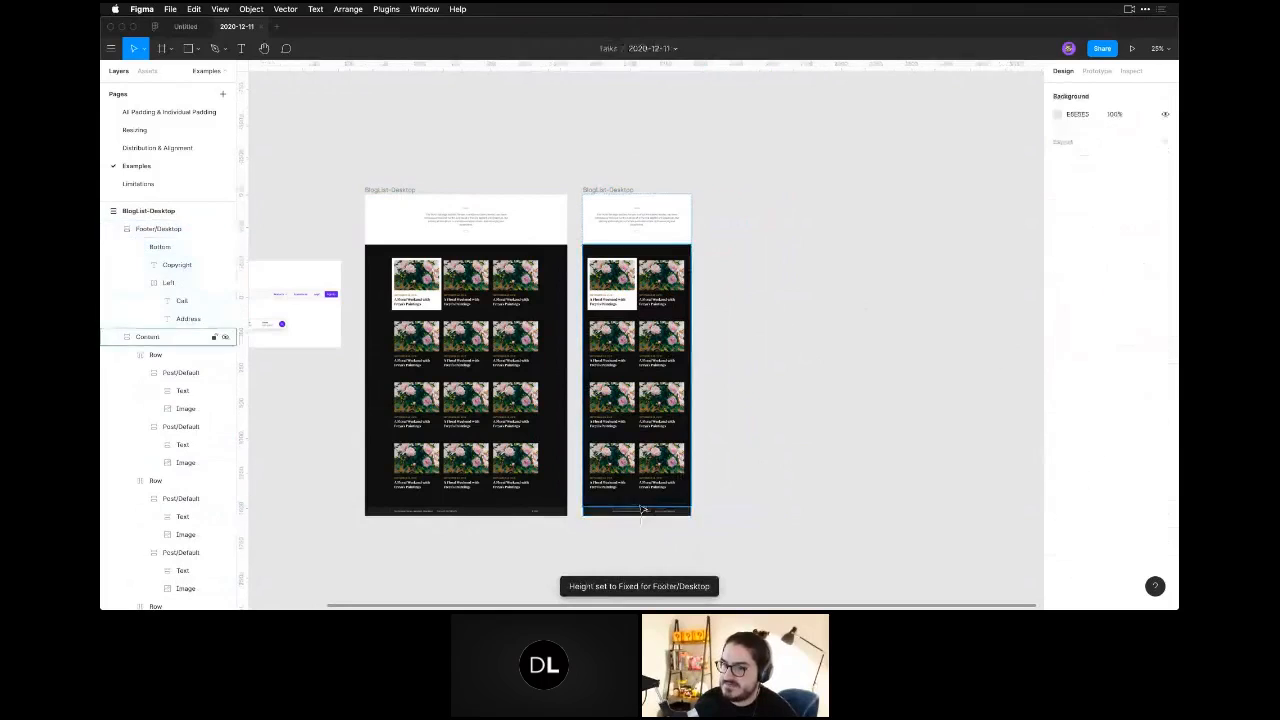
Ungroup the Bottom group inside the copy's footer and set the footer's auto layout direction to horizontal.
double_click(641, 510)
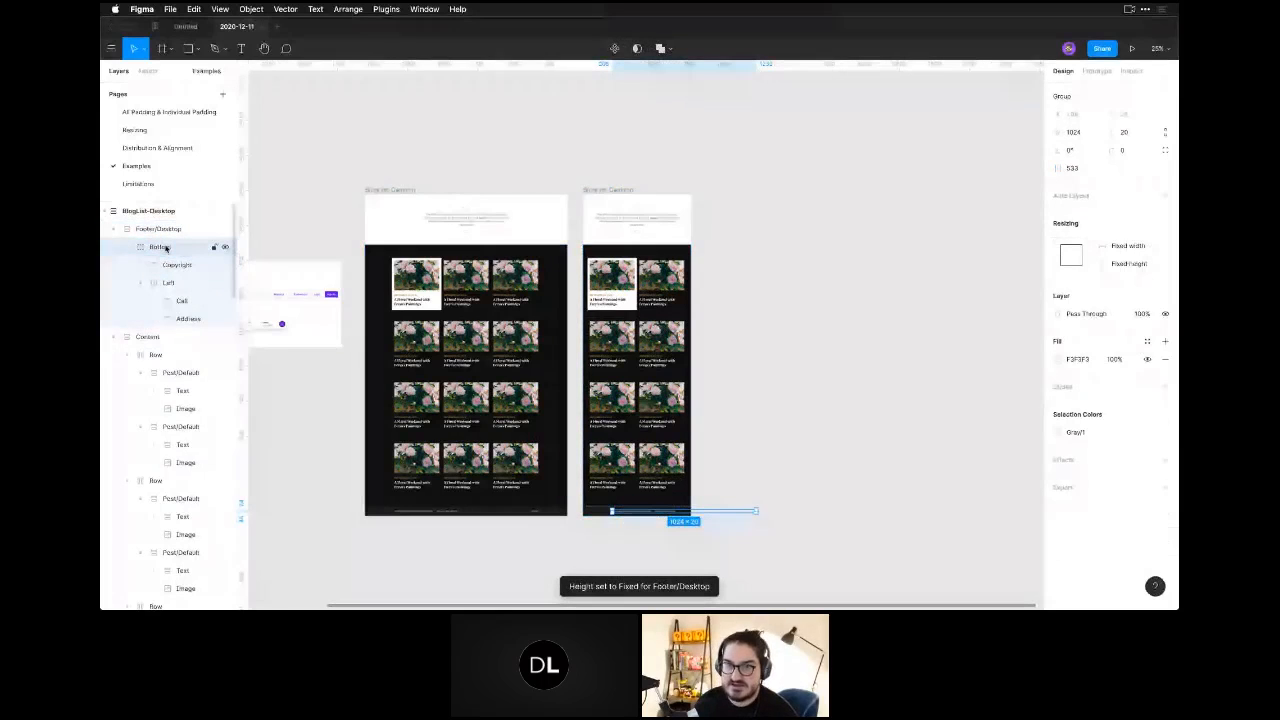
key("shift+super+g")
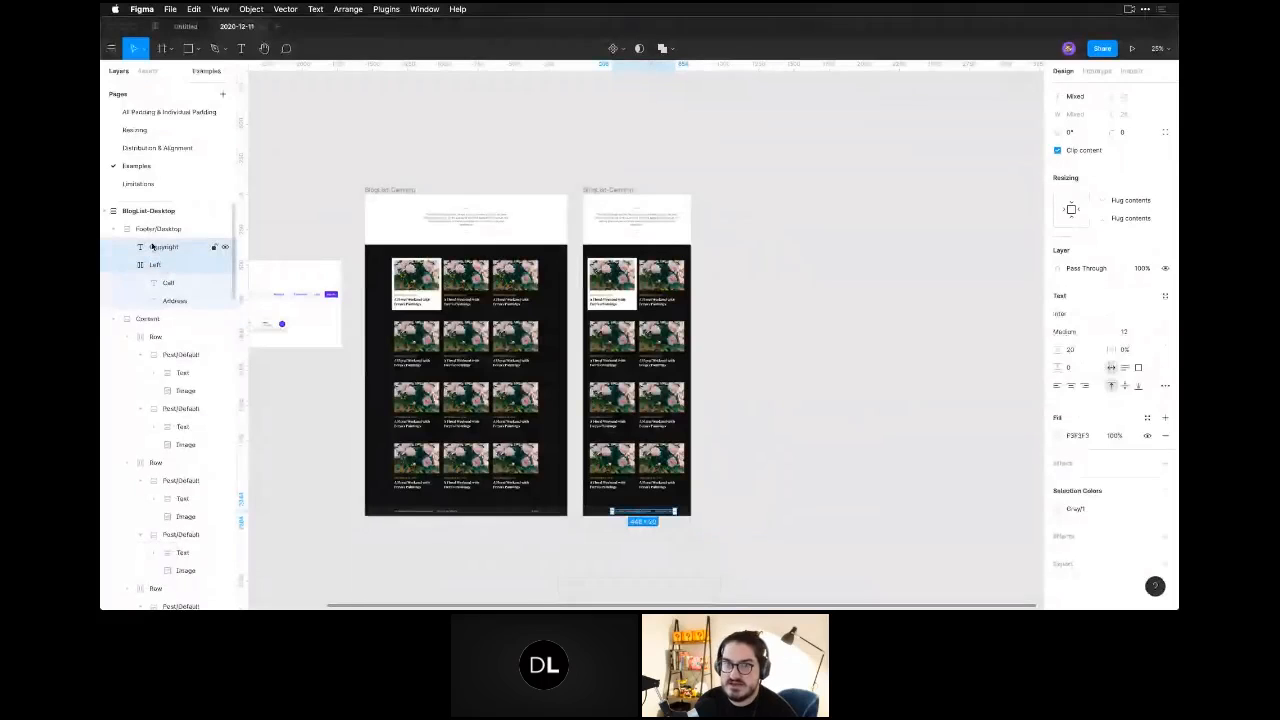
left_click(159, 248)
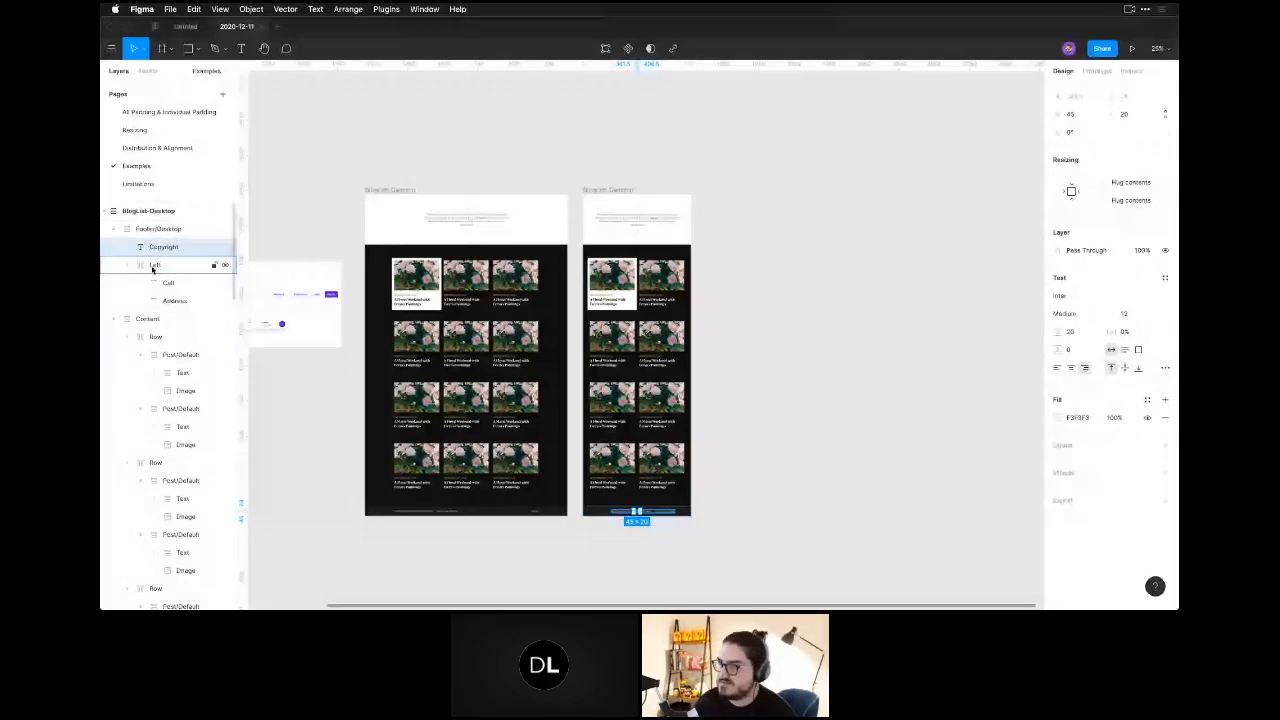
left_click(152, 230)
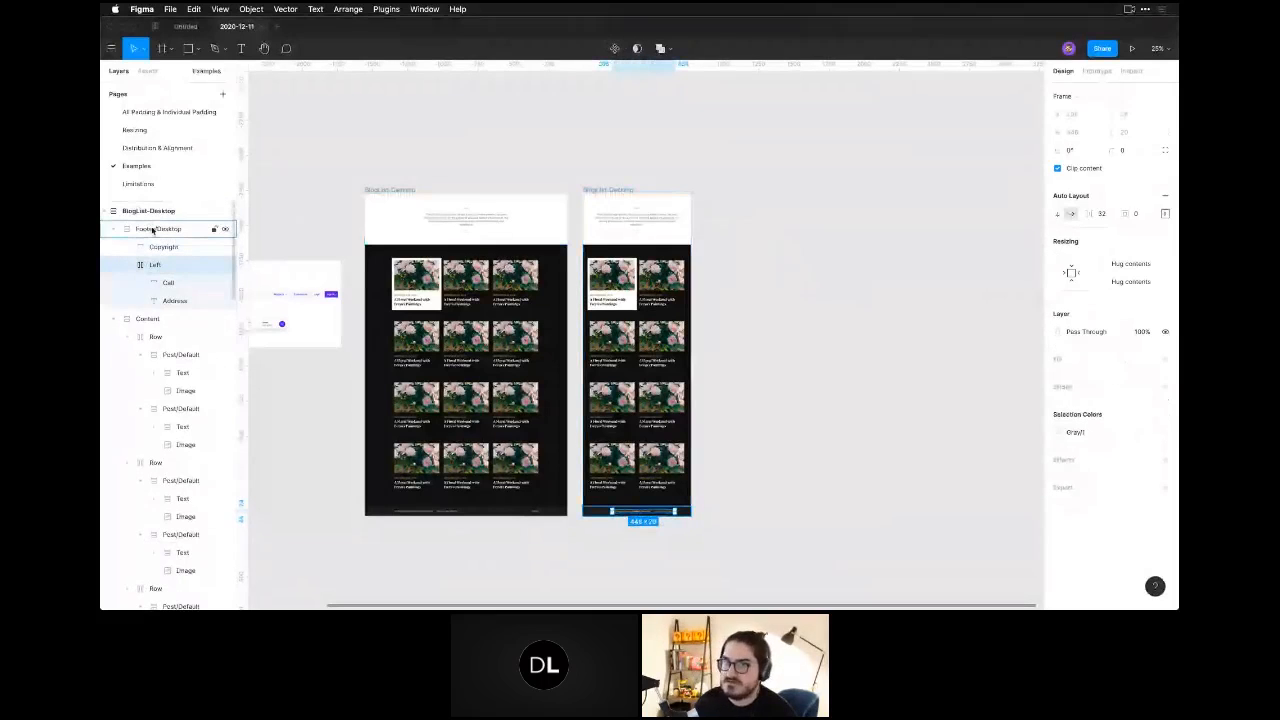
left_click(153, 230)
left_click(1147, 225)
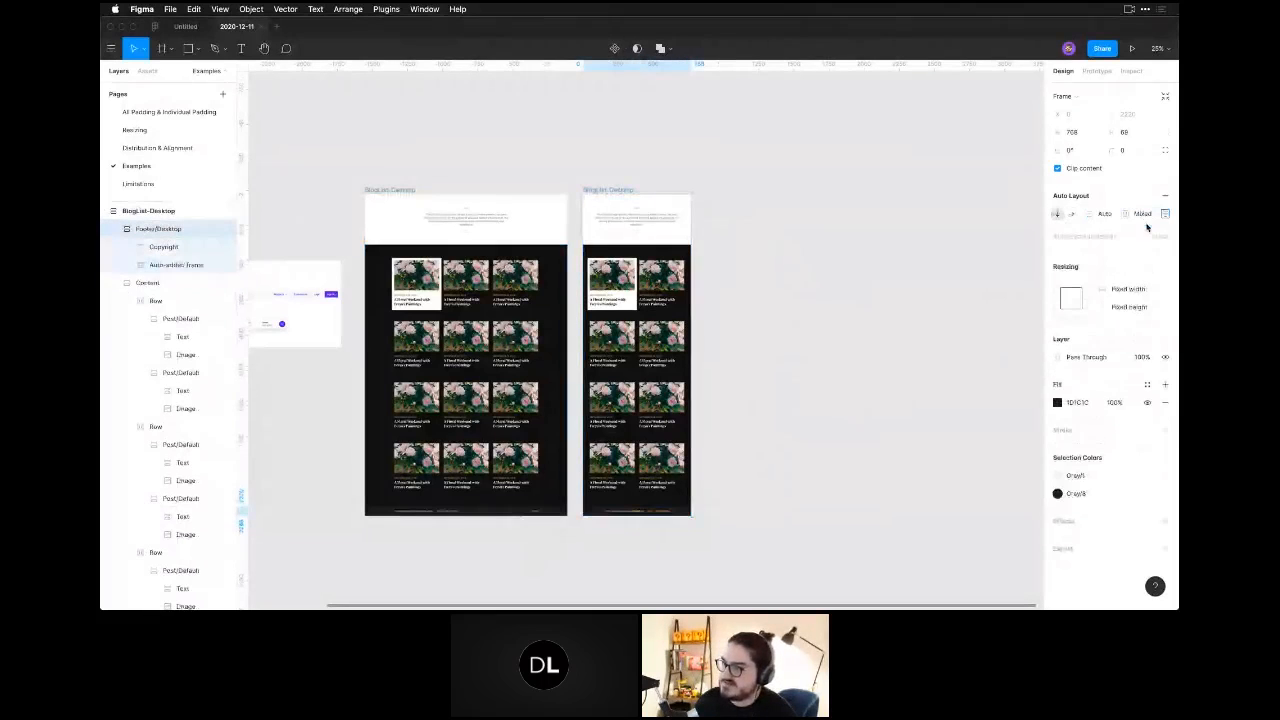
left_click(1165, 214)
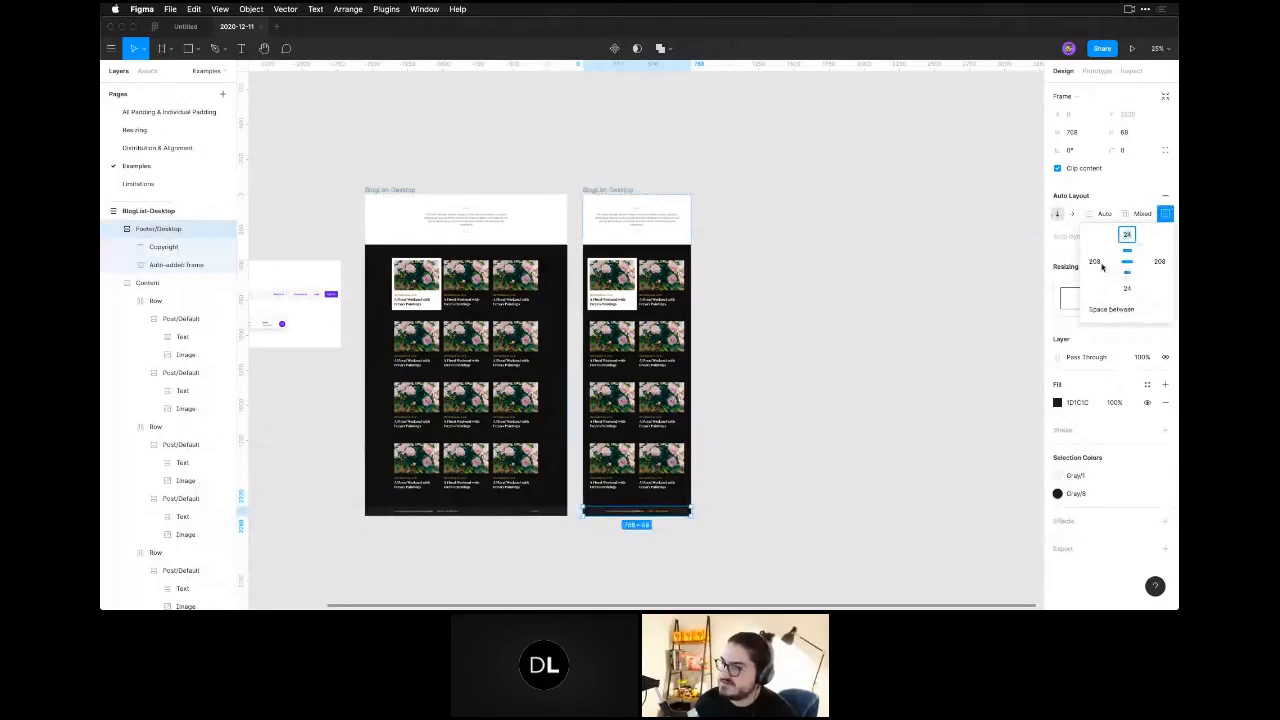
left_click(1072, 214)
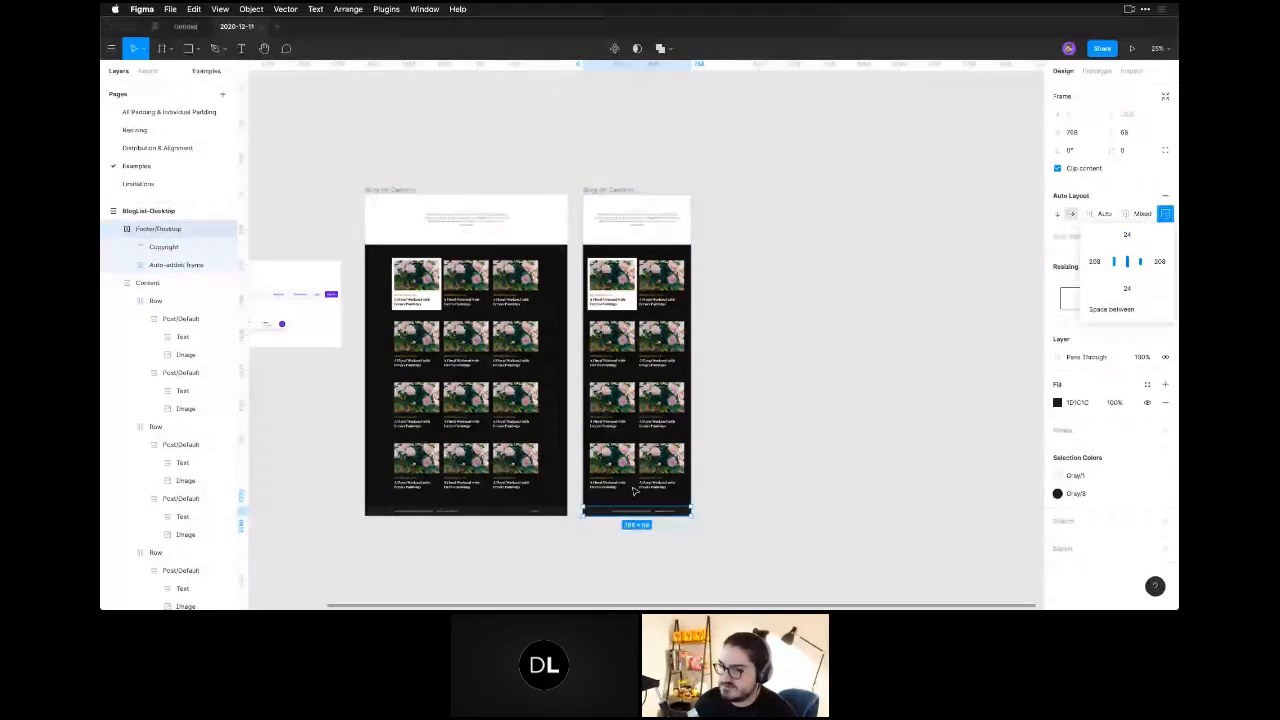
Set the left and right padding of the copy's footer to 24.
scroll(633, 490, "up", 5)
left_click(590, 338)
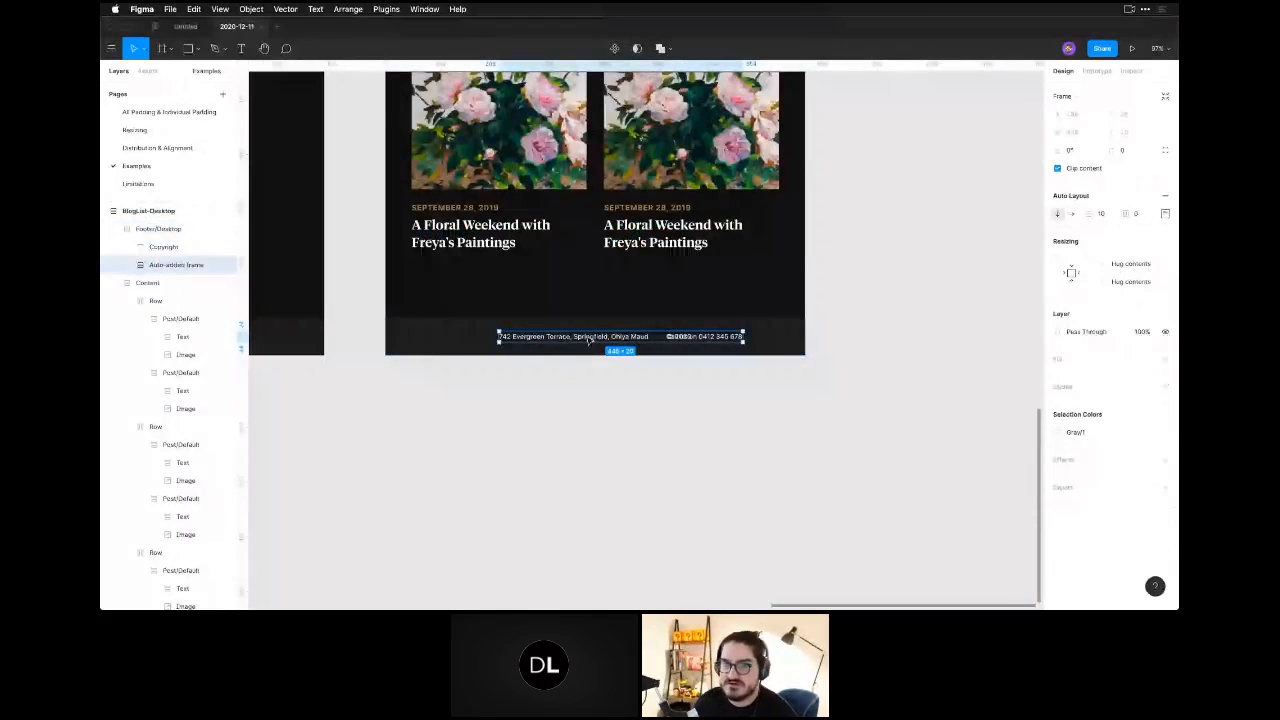
left_click(164, 248)
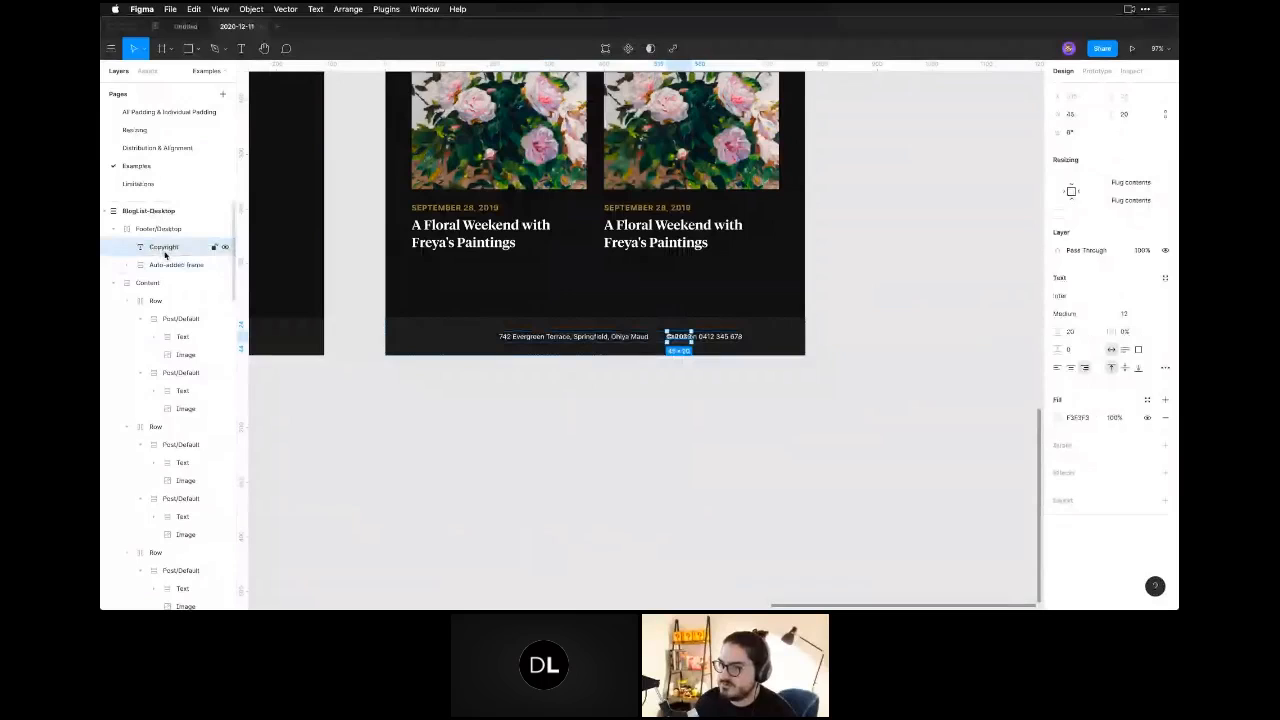
left_click(764, 338)
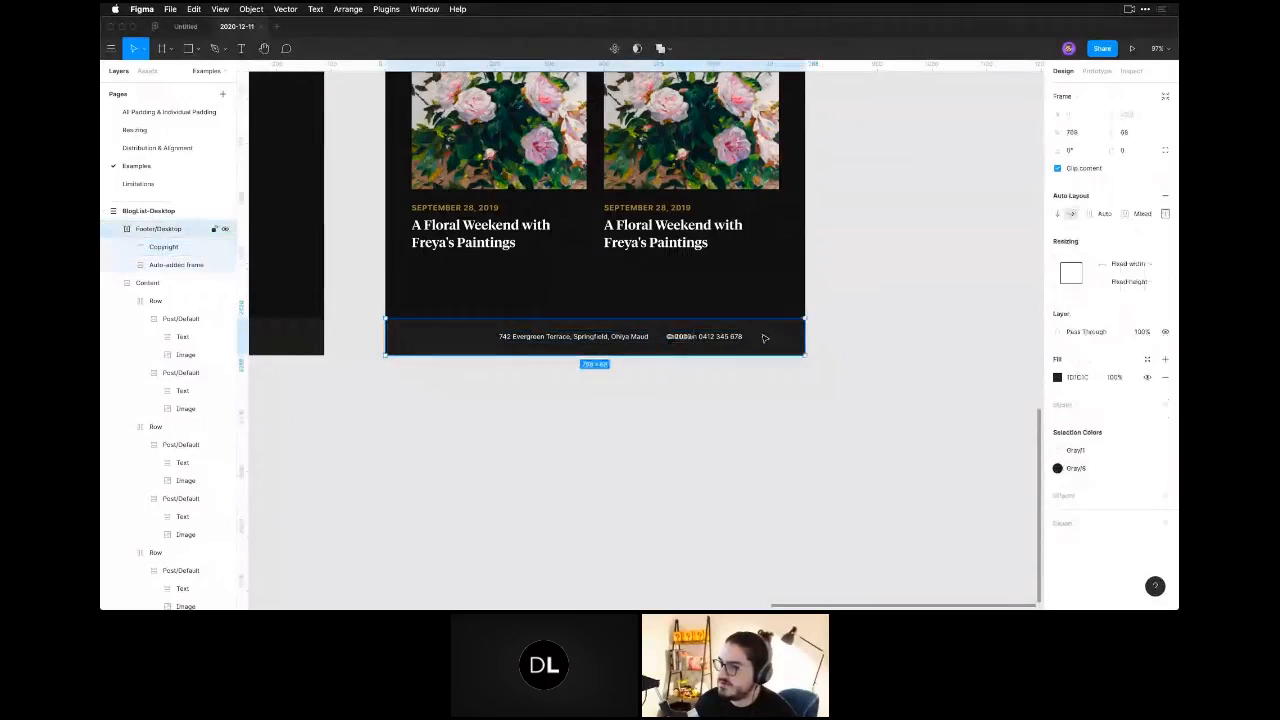
left_click(1165, 215)
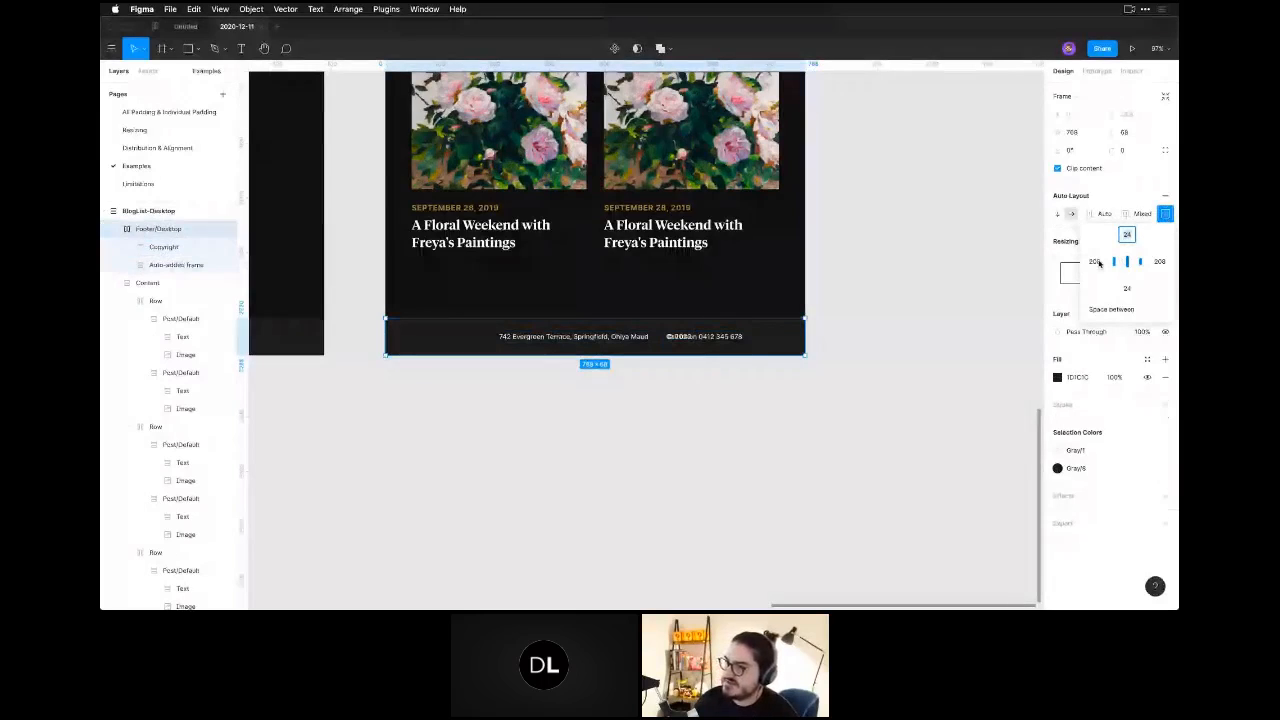
left_click(1095, 262)
type("24")
key("Tab")
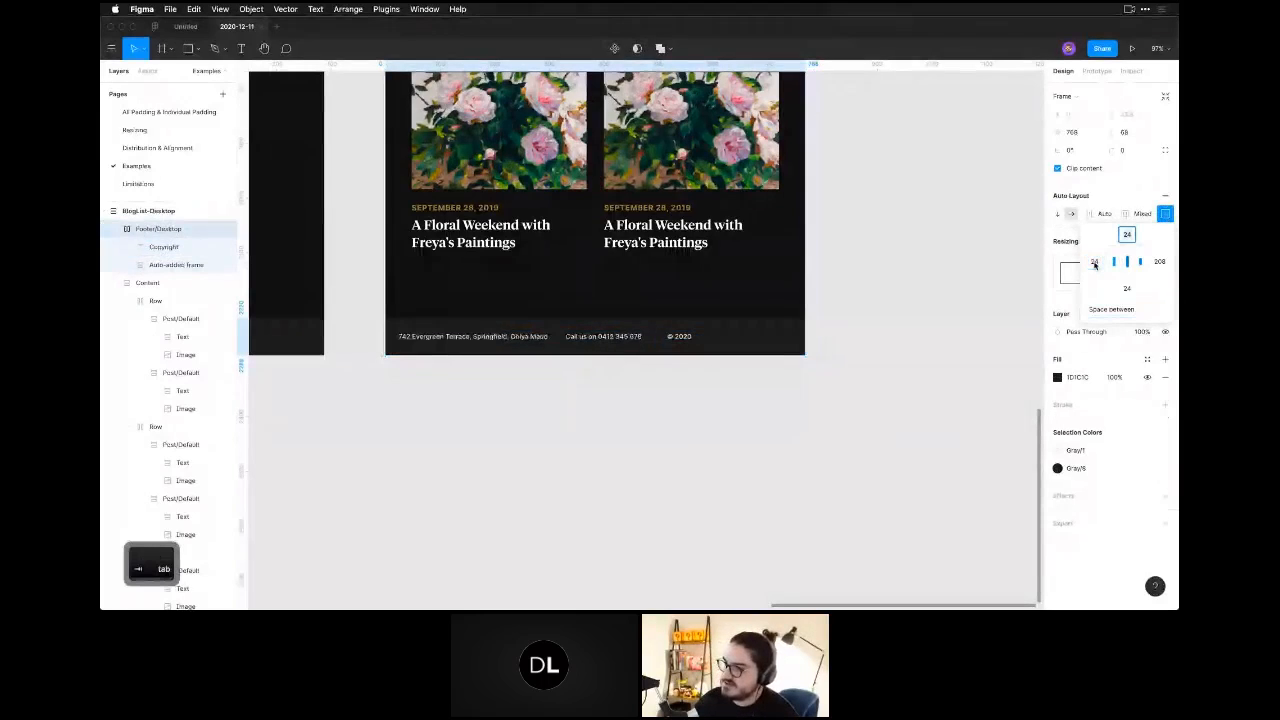
type("24")
key("Return")
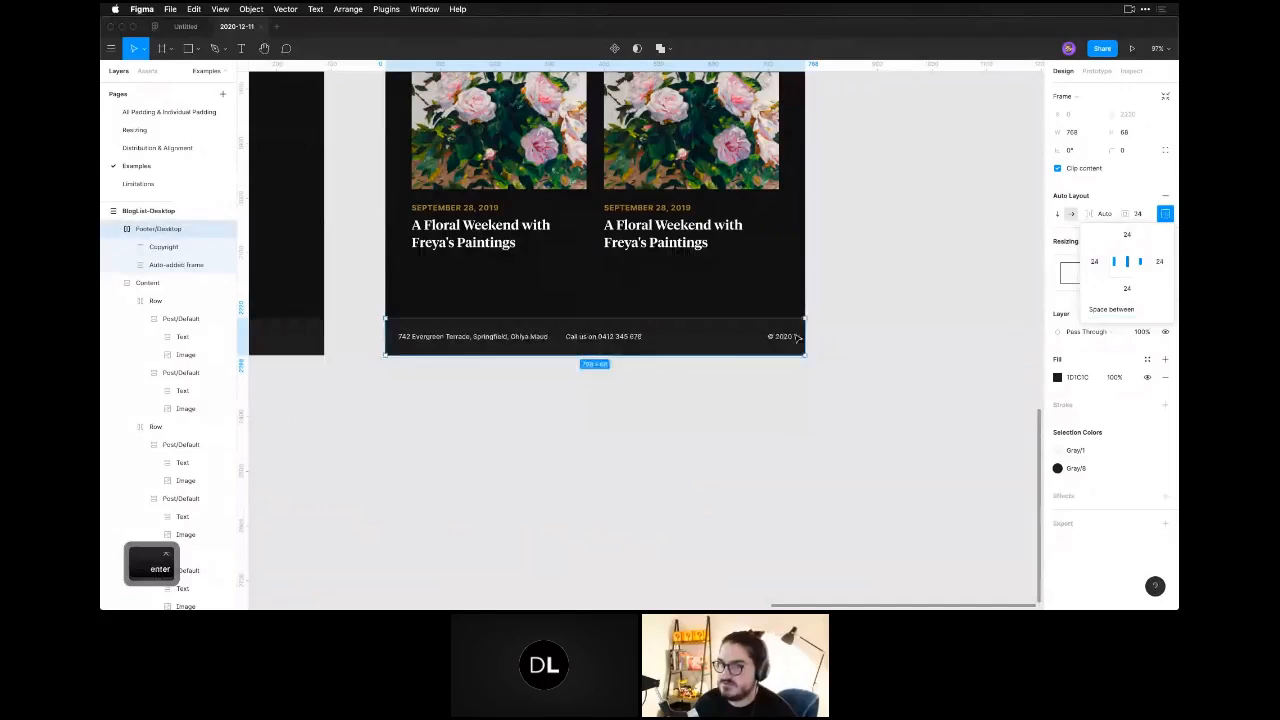
left_click(708, 450)
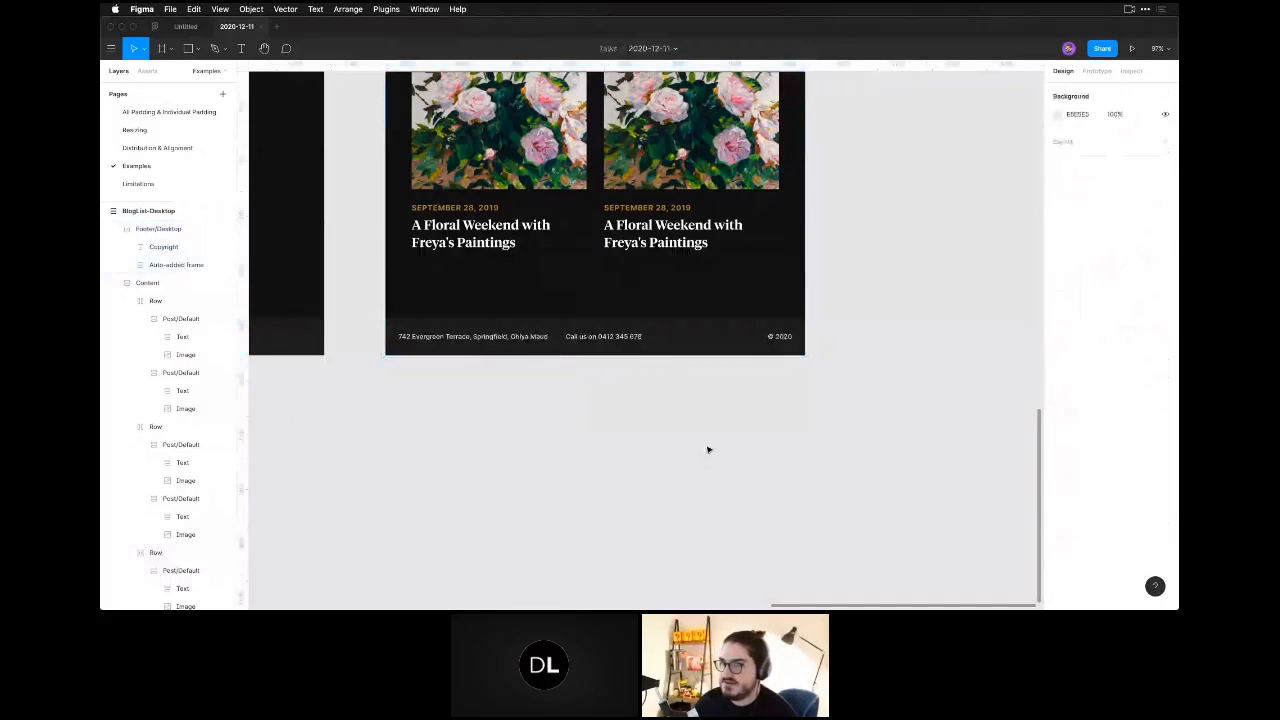
left_click(723, 327)
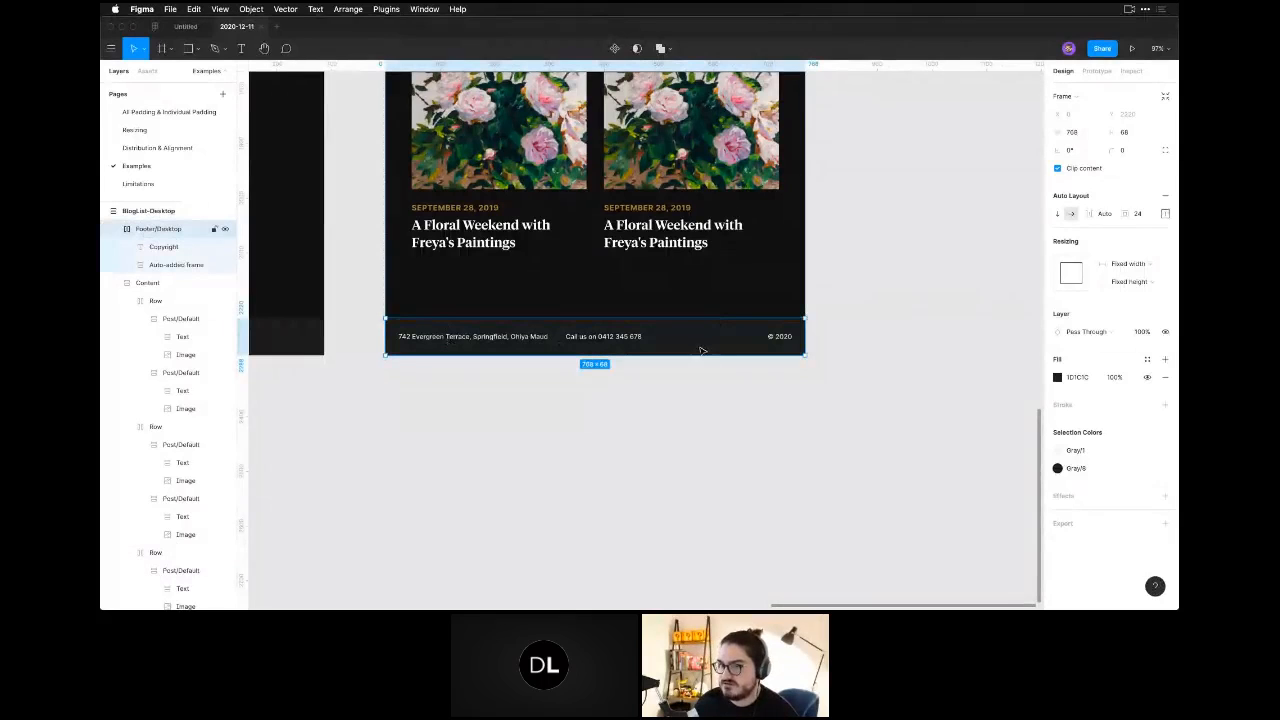
left_click(637, 482)
Duplicate the 768-wide blog list frame and set the new copy's width to 375.
key("super+minus")
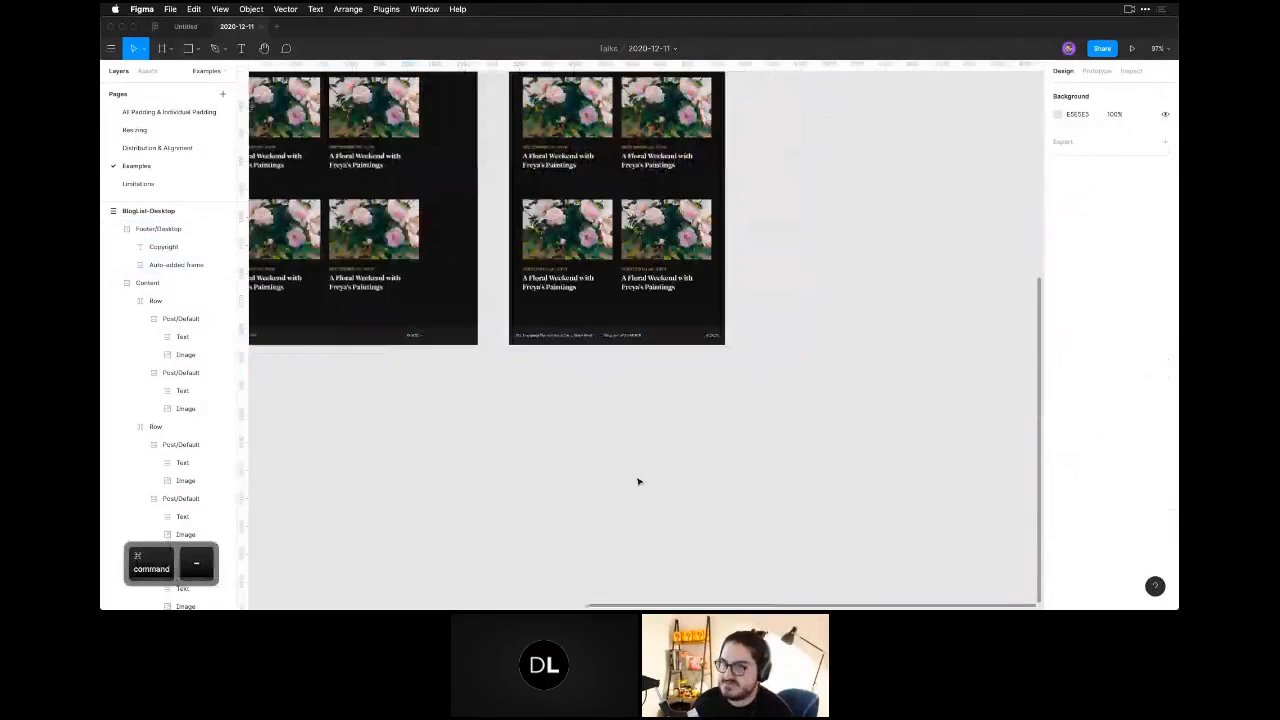
key("super+minus")
left_click(530, 338)
key("space")
left_click_drag(568, 377, 508, 488)
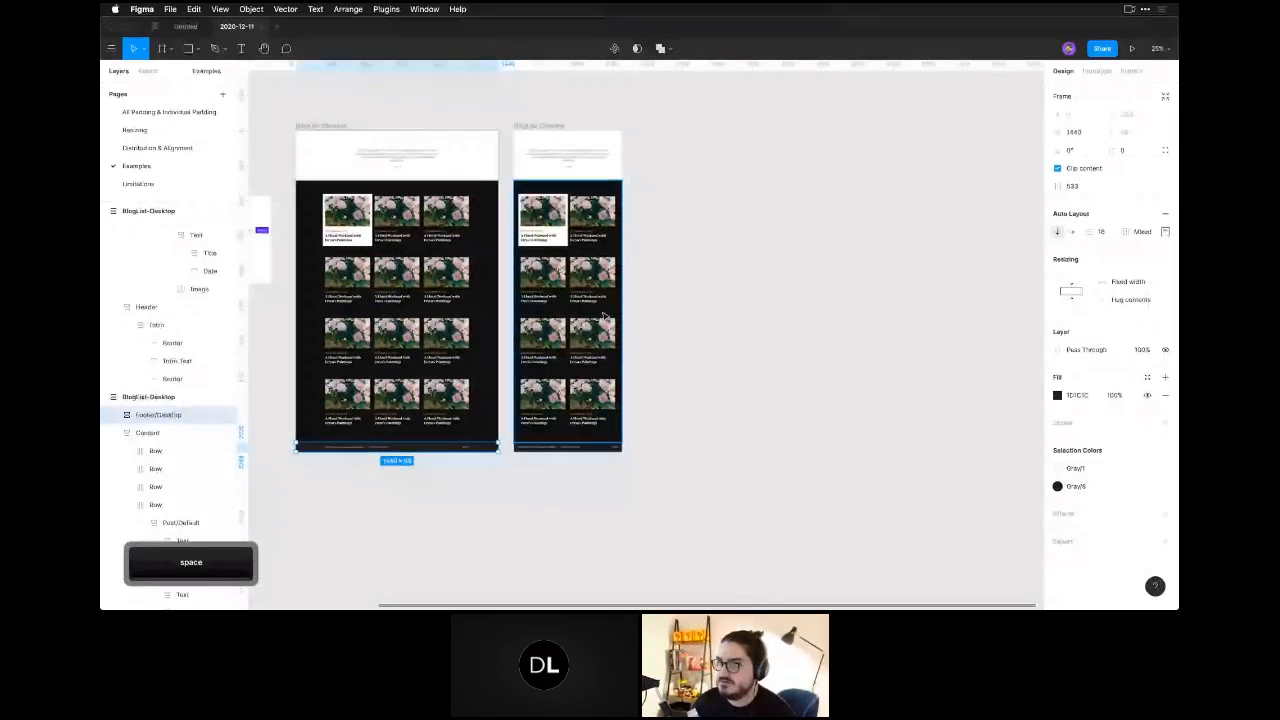
left_click(539, 126)
key("super+d")
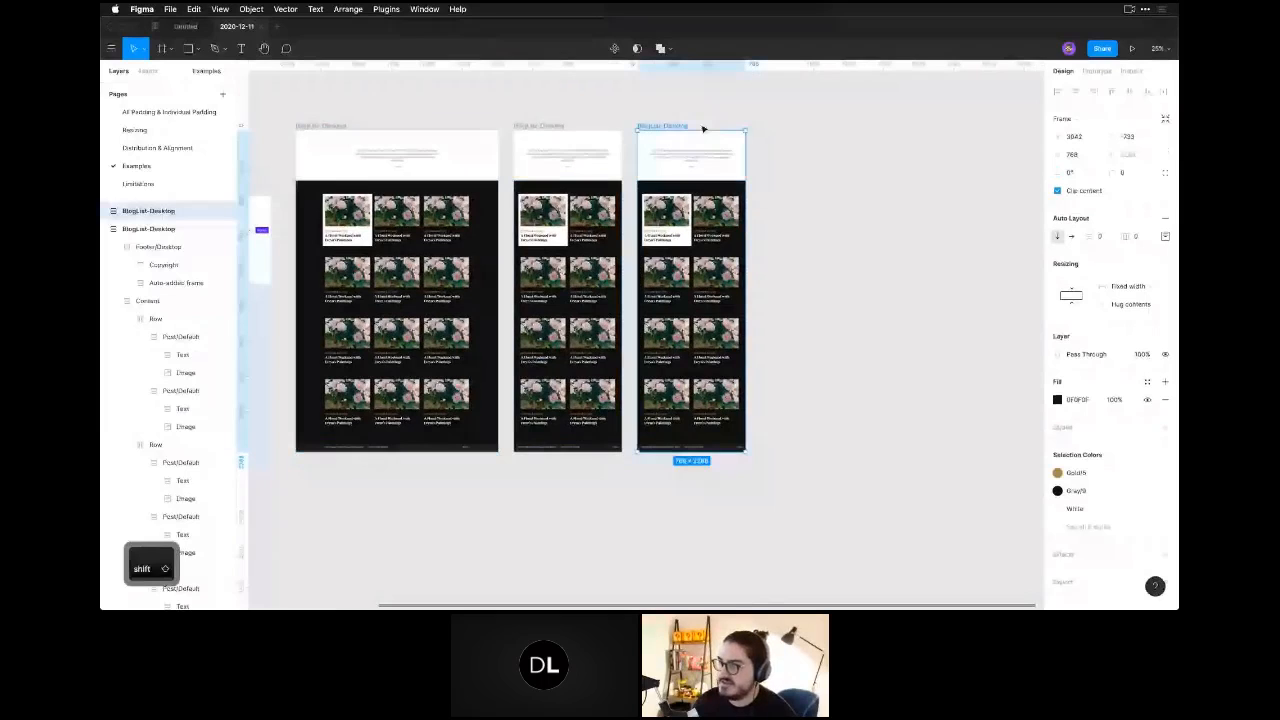
left_click(1073, 154)
type("375")
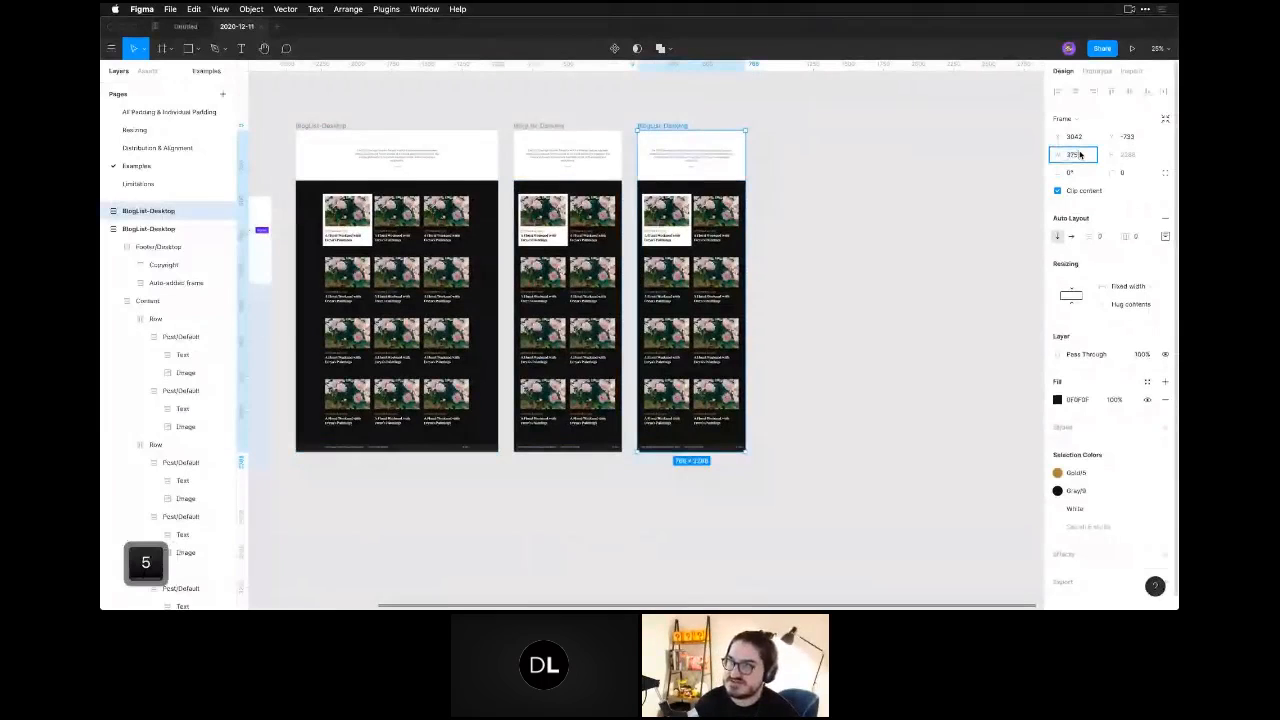
key("Return")
Delete the extra post from each of the four rows in the 375-wide frame, leaving one post per row.
left_click(834, 340)
double_click(679, 244)
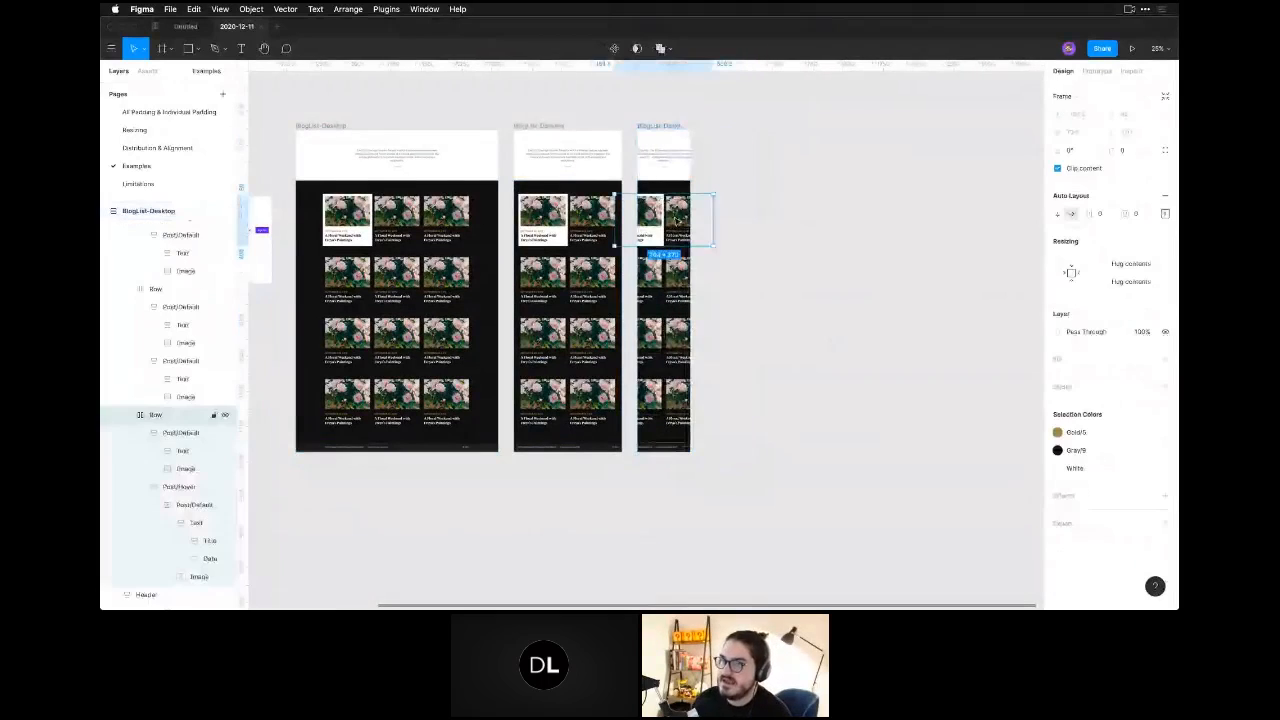
double_click(679, 244)
key("BackSpace")
double_click(679, 281)
double_click(679, 281)
key("BackSpace")
double_click(674, 340)
double_click(674, 340)
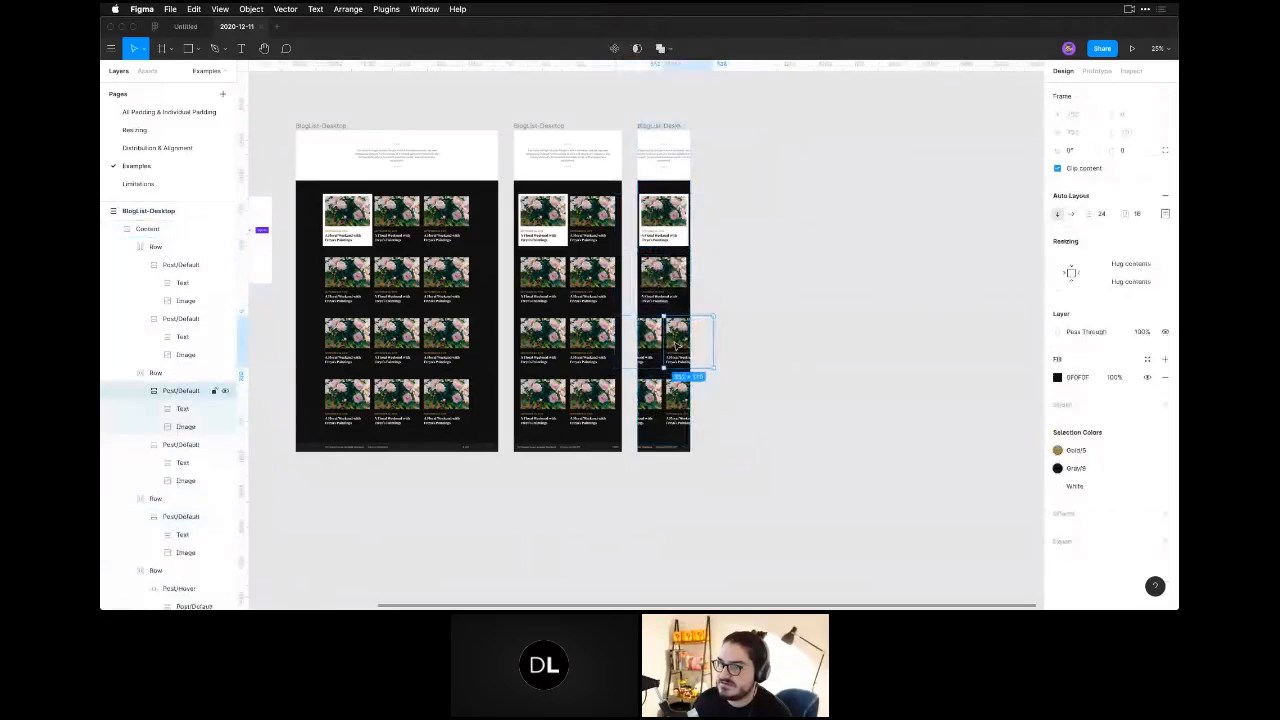
key("BackSpace")
double_click(678, 402)
double_click(678, 402)
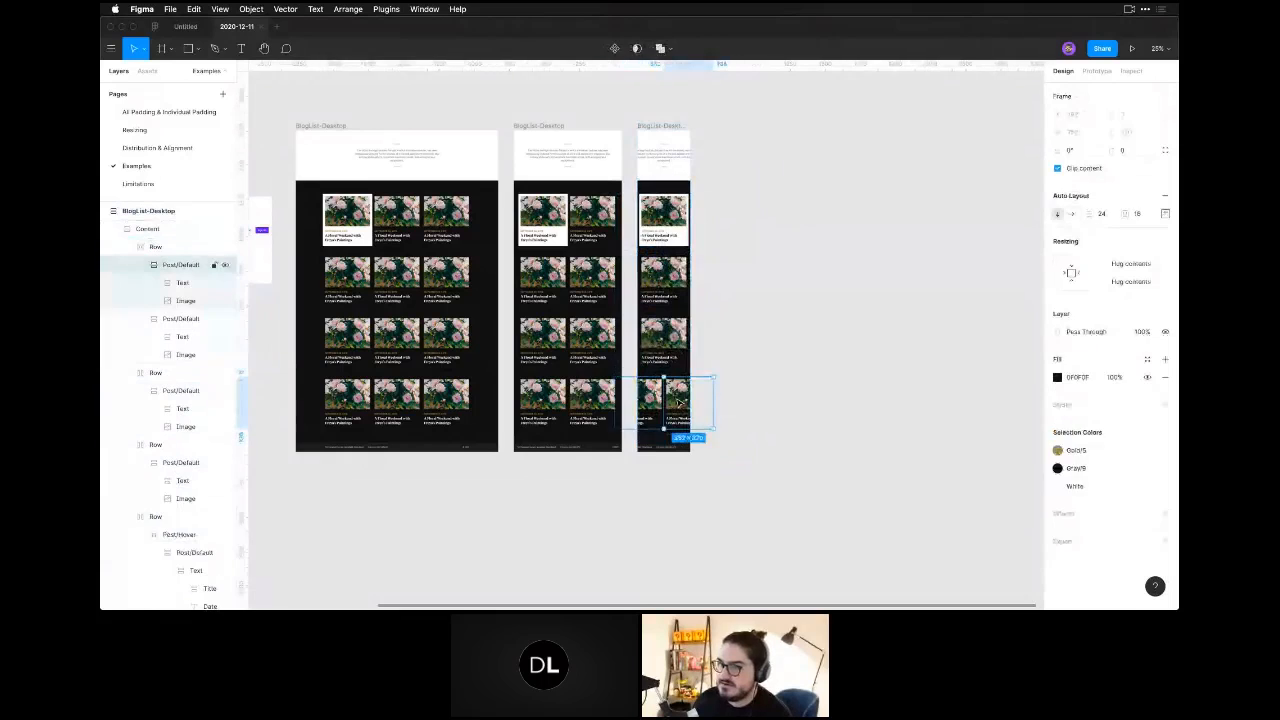
key("BackSpace")
Set the 375-wide frame's footer to vertical auto layout direction and its distribution to Packed.
left_click(674, 451)
key("shift+2")
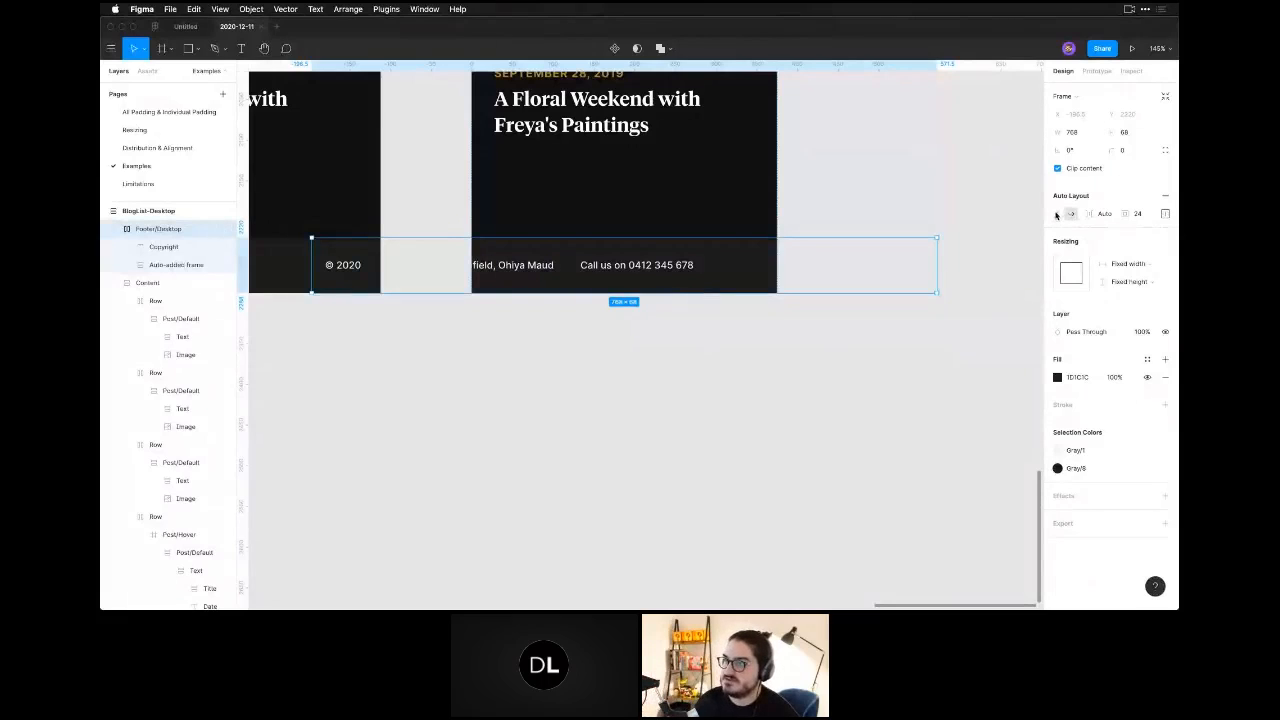
left_click(1056, 215)
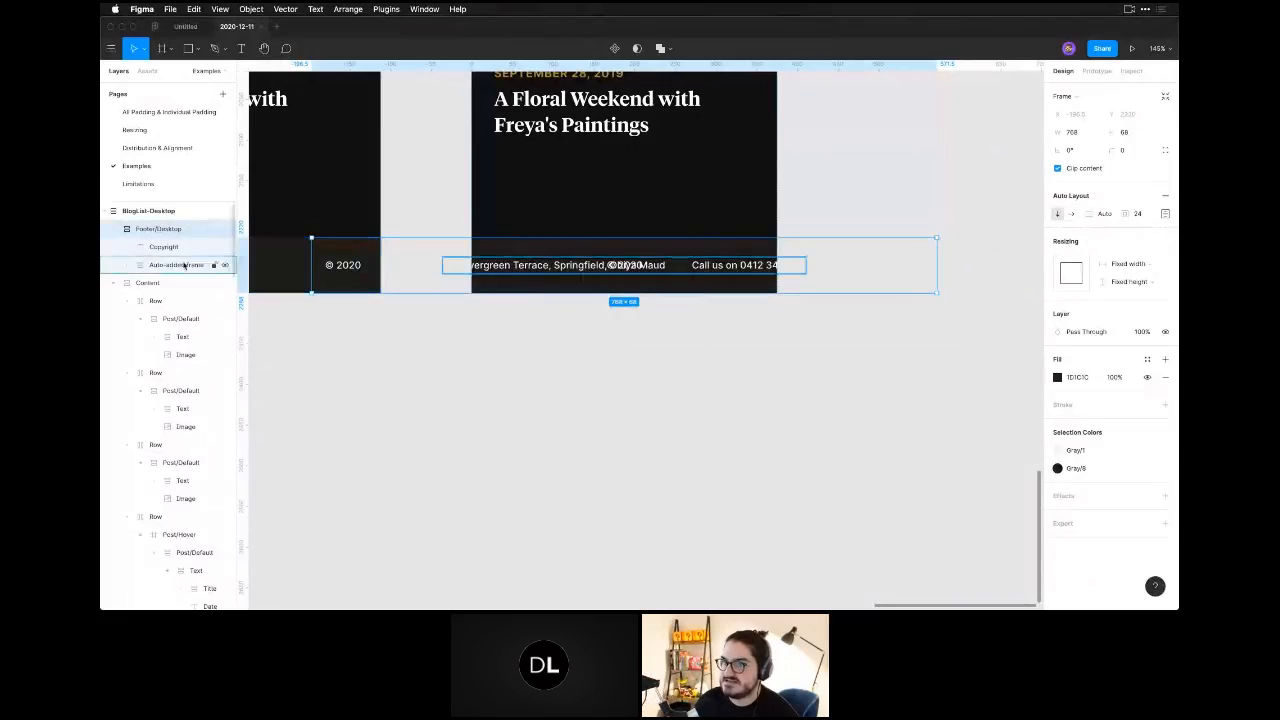
left_click(1164, 214)
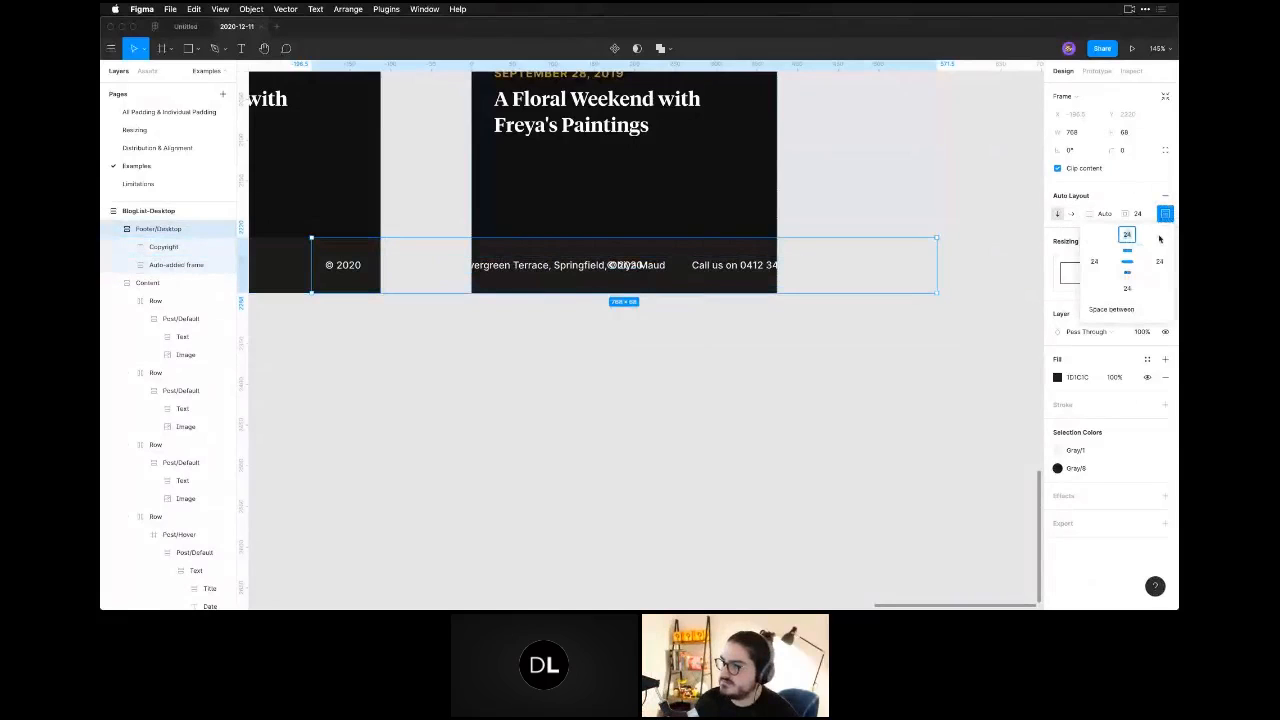
left_click(1114, 309)
left_click(1115, 295)
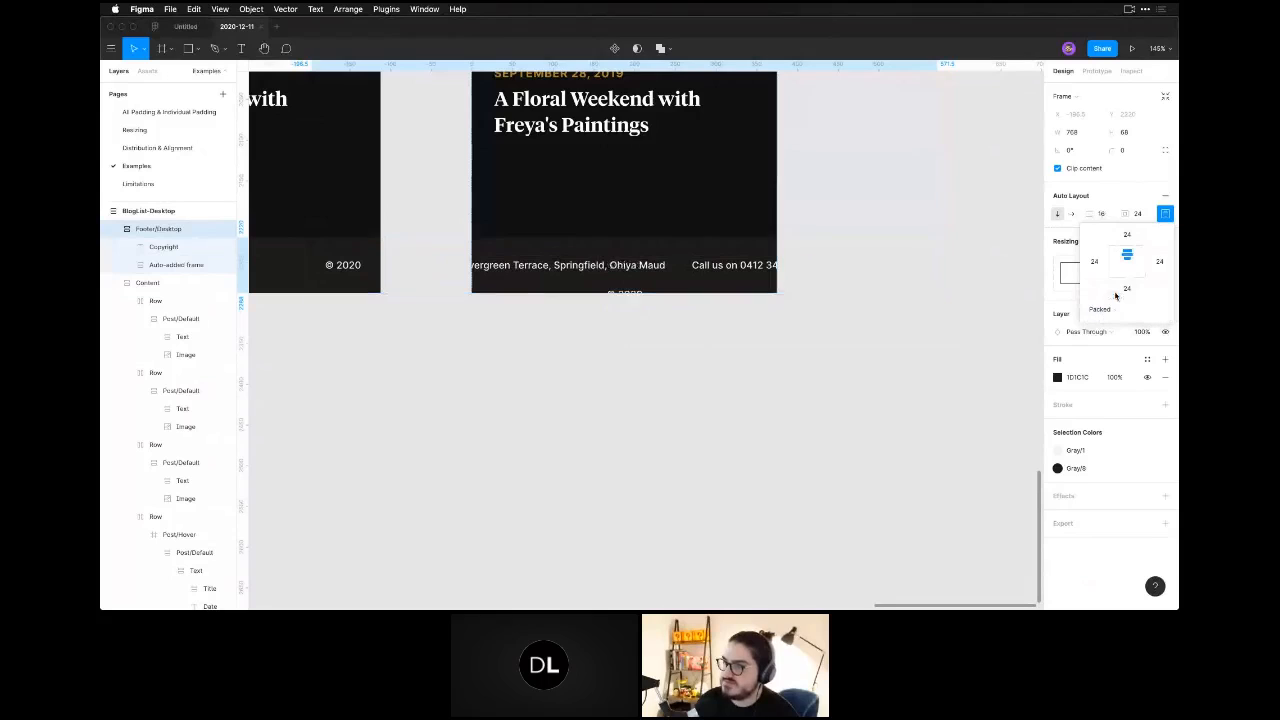
Ungroup the auto-added frame that wraps the Left group inside the 375-wide frame's footer.
double_click(614, 265)
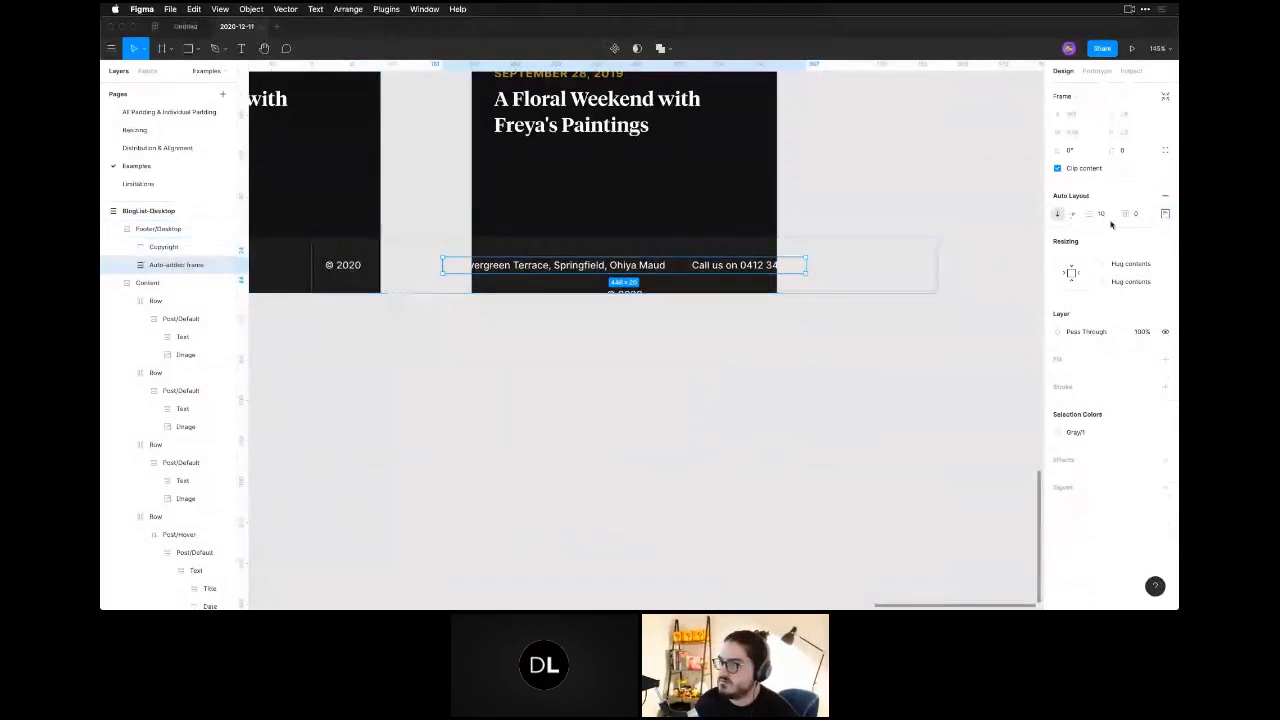
left_click(1165, 213)
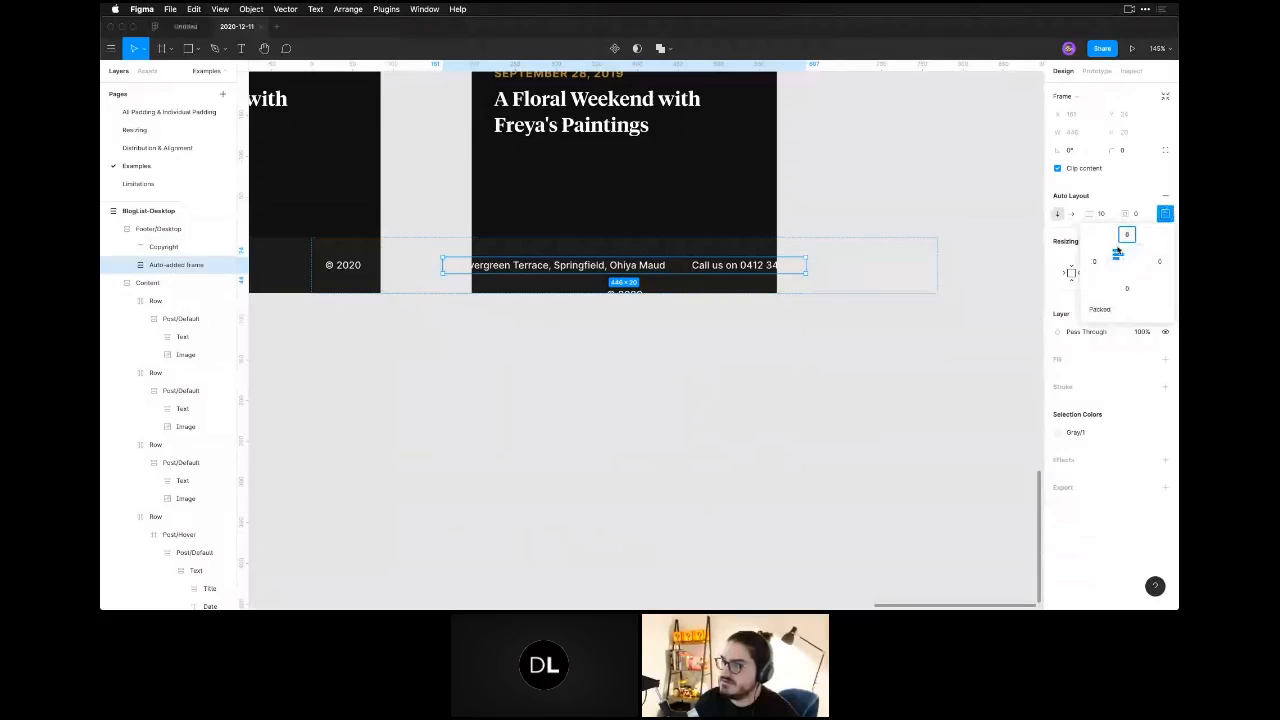
left_click(1068, 236)
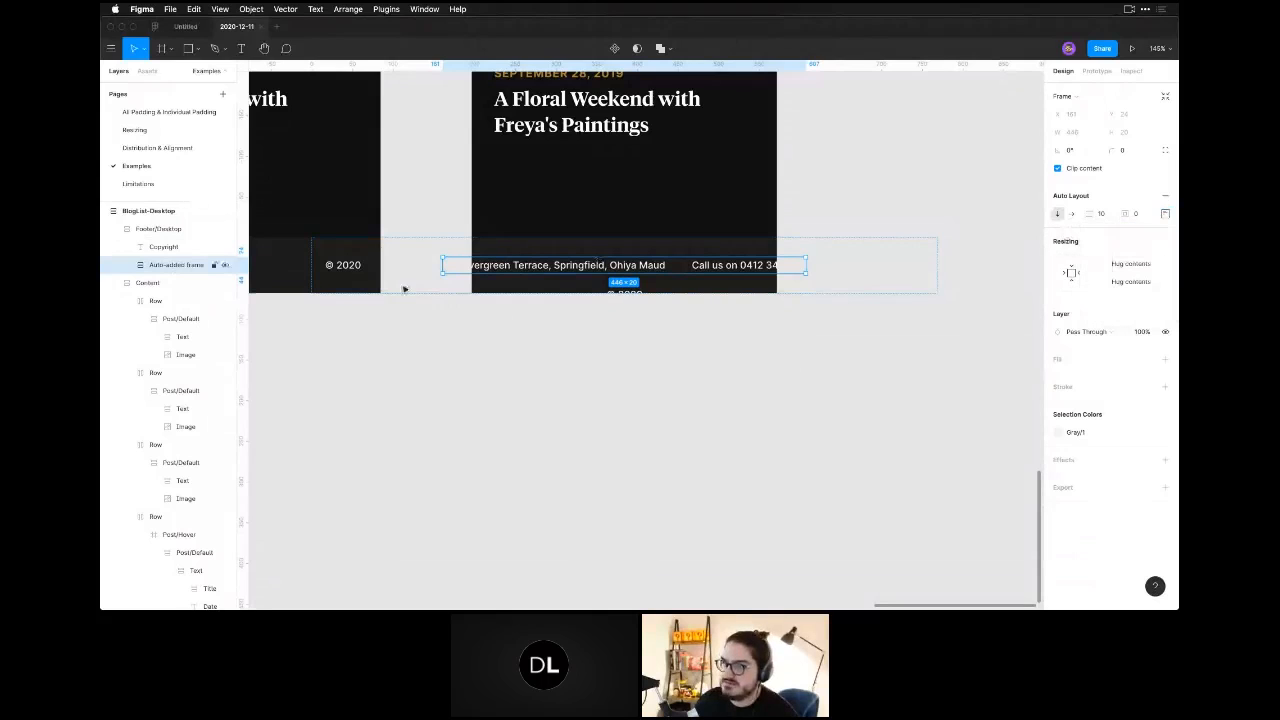
left_click(129, 265)
left_click(170, 284)
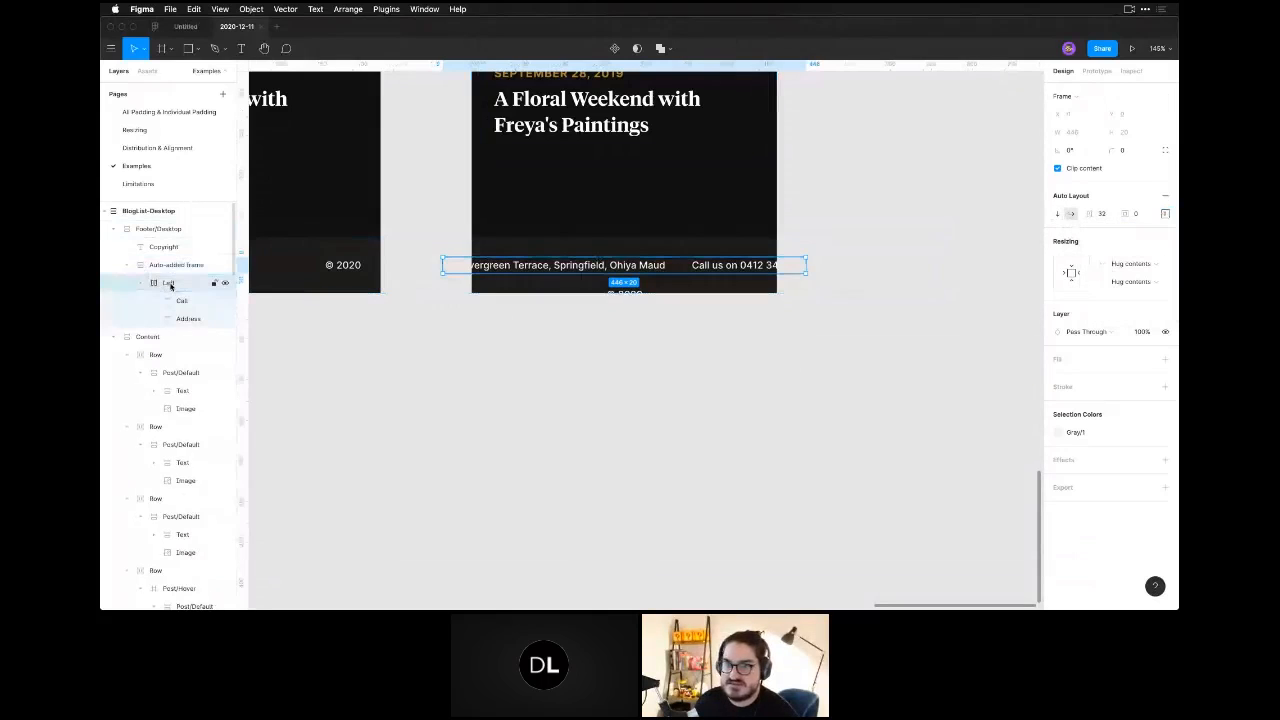
left_click(178, 266)
key("super+shift+g")
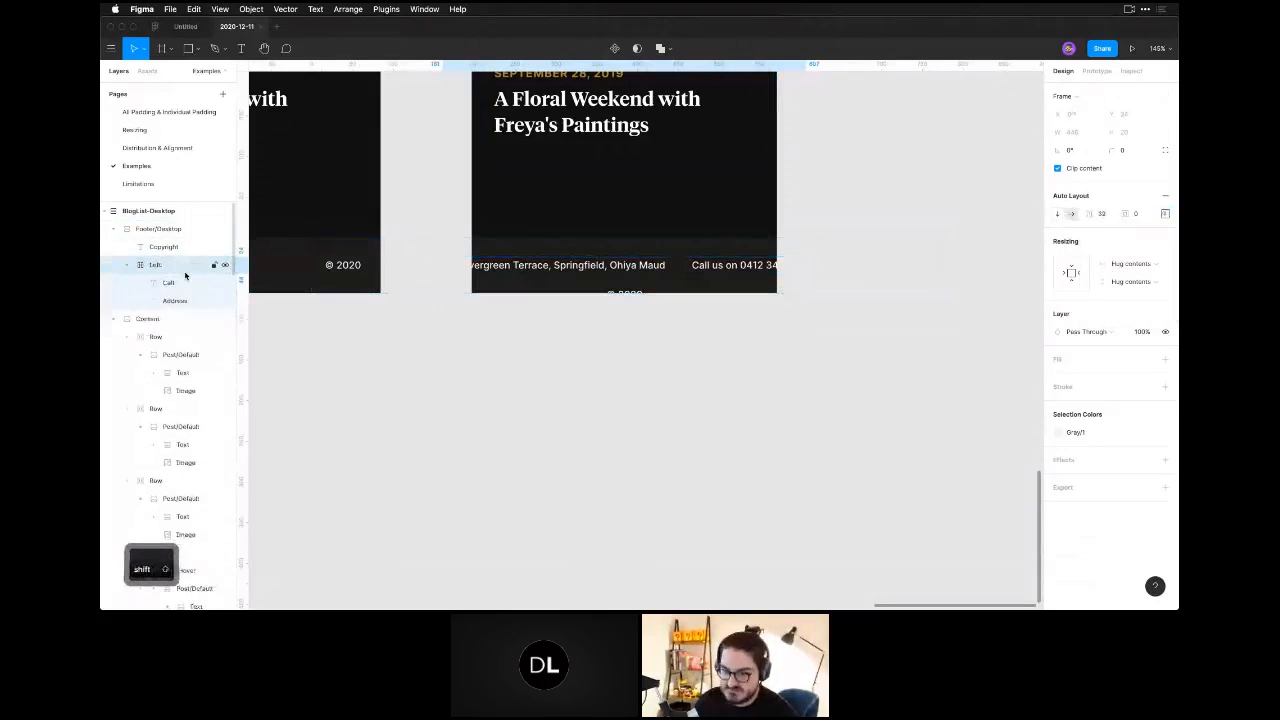
Set the auto layout direction of the footer's Left group to vertical so the address and call text stack.
left_click(162, 265)
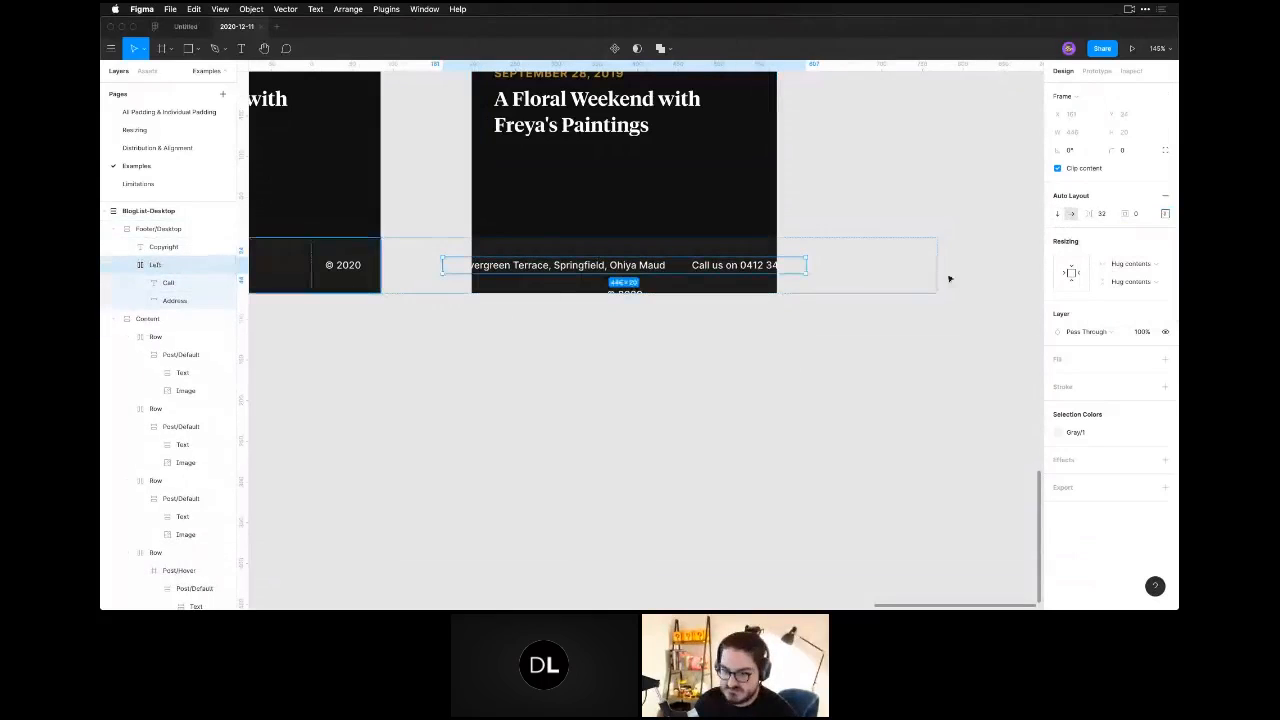
left_click(1057, 213)
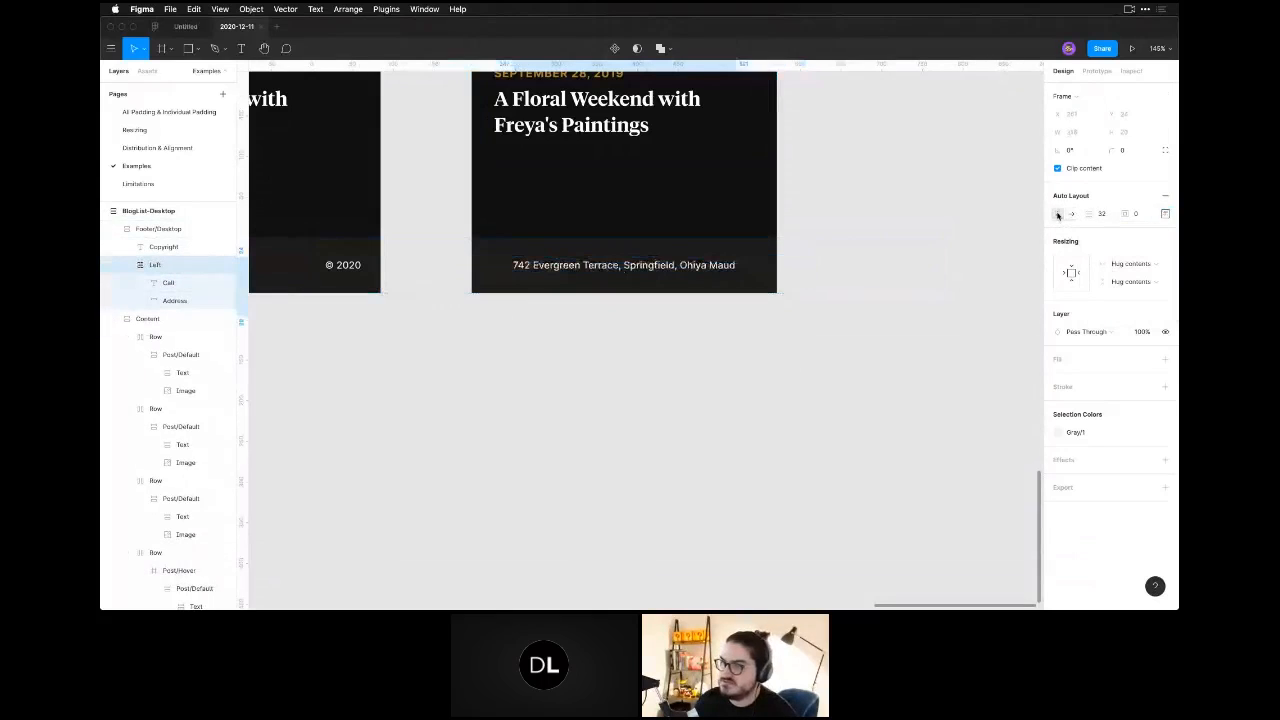
left_click(711, 305)
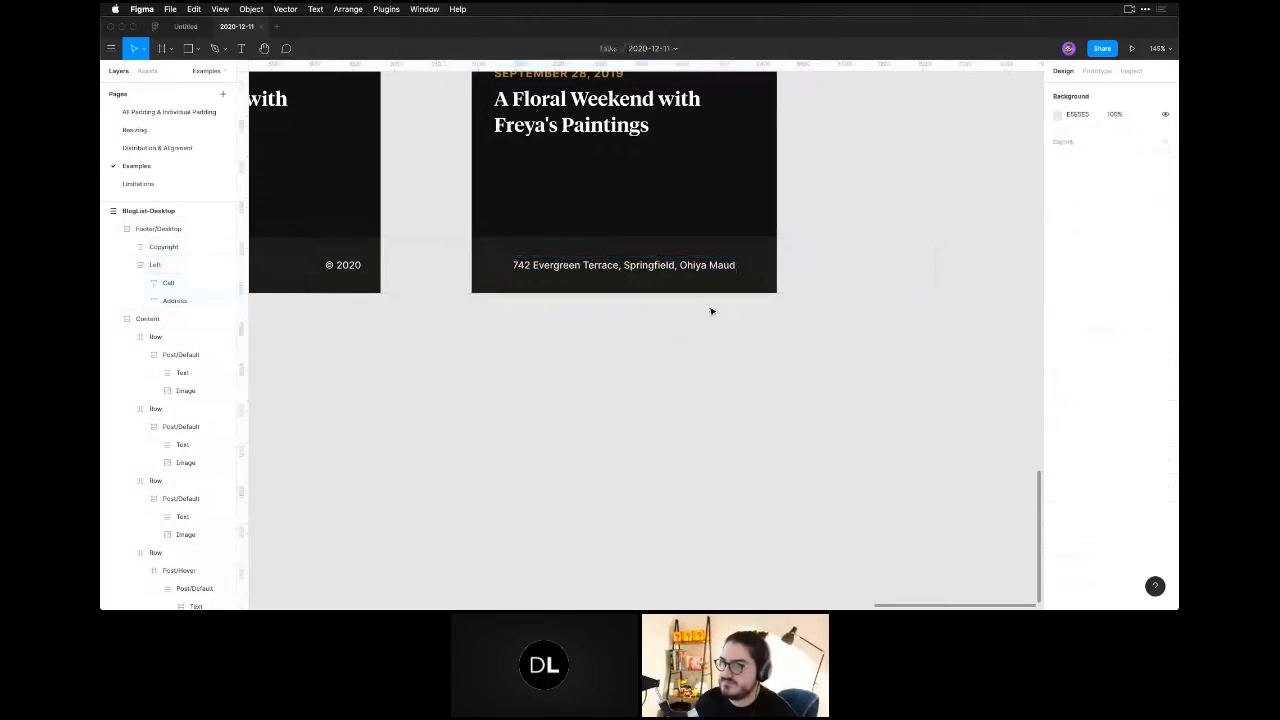
Try resizing the 375-wide frame's footer with Hug contents for width and Fill container for height.
left_click(757, 266)
left_click(1128, 264)
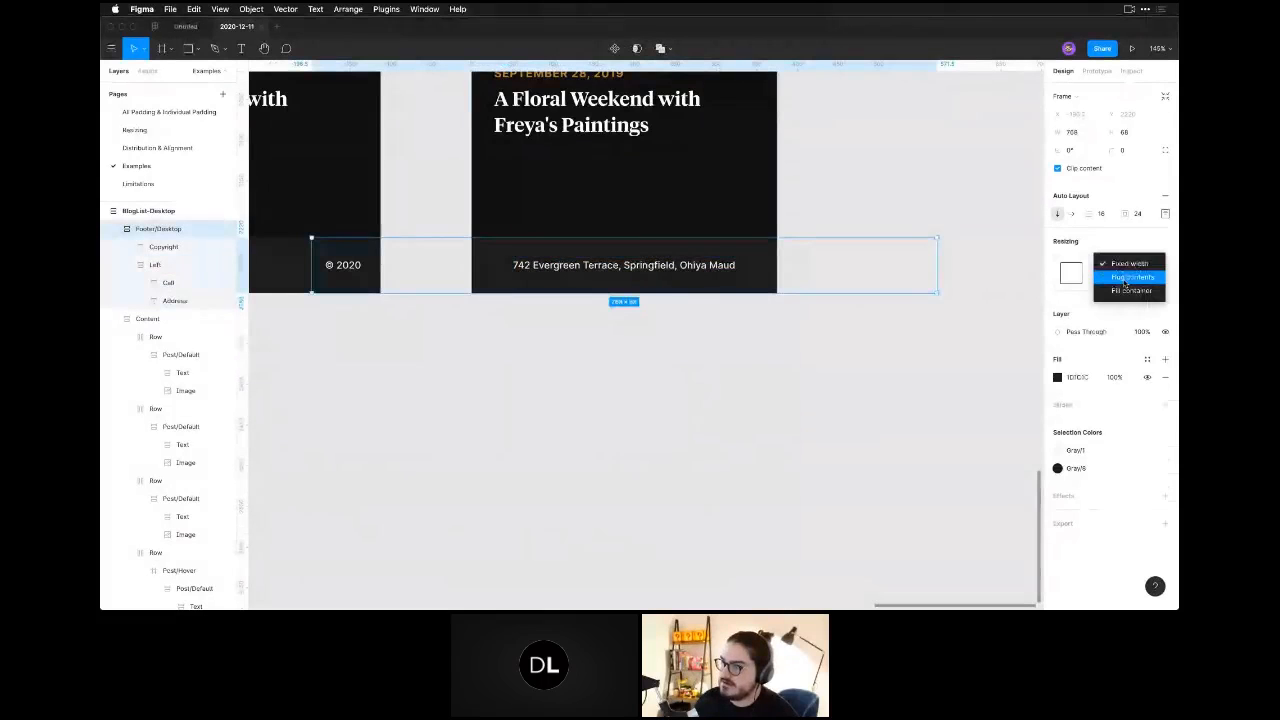
left_click(1130, 277)
left_click(1127, 282)
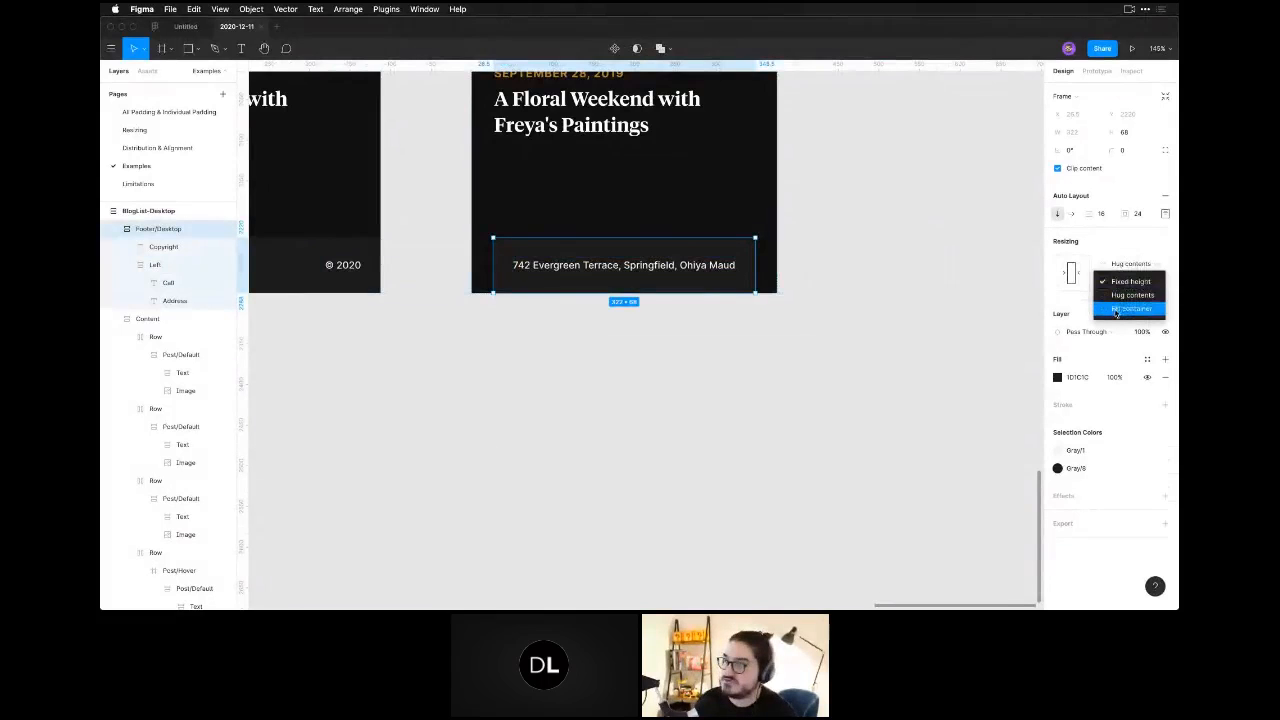
left_click(1128, 282)
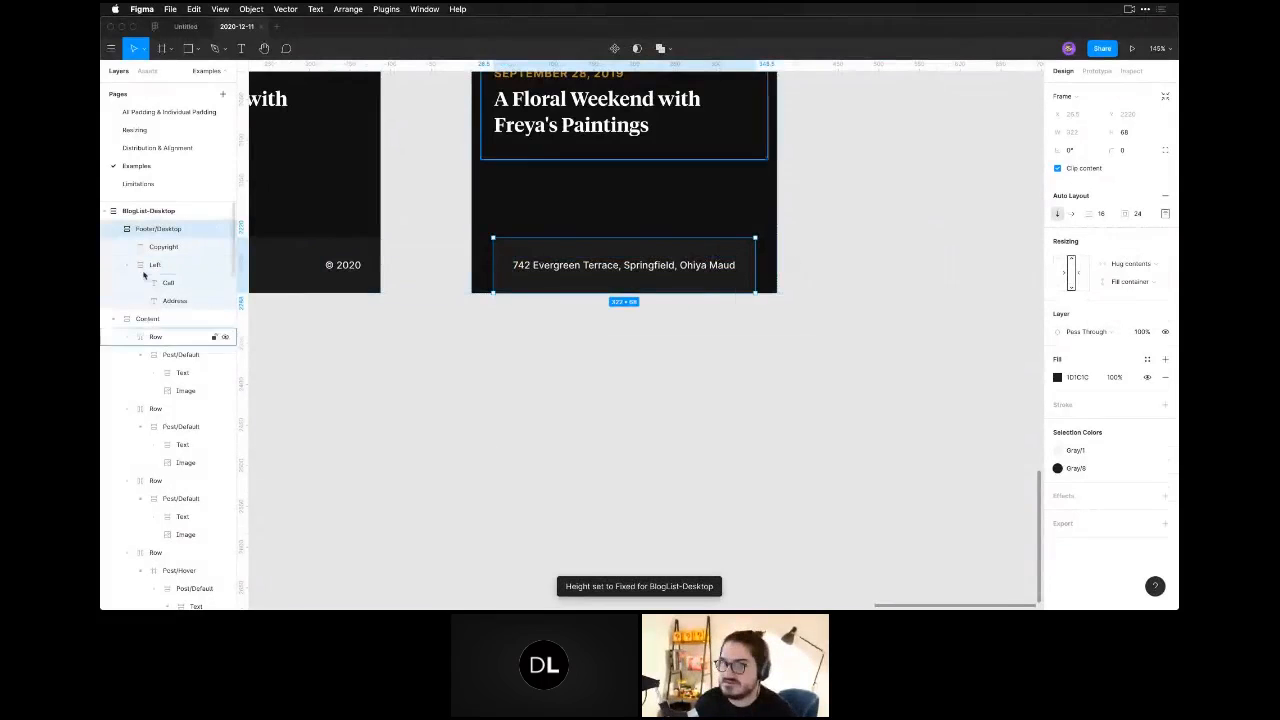
left_click(1137, 282)
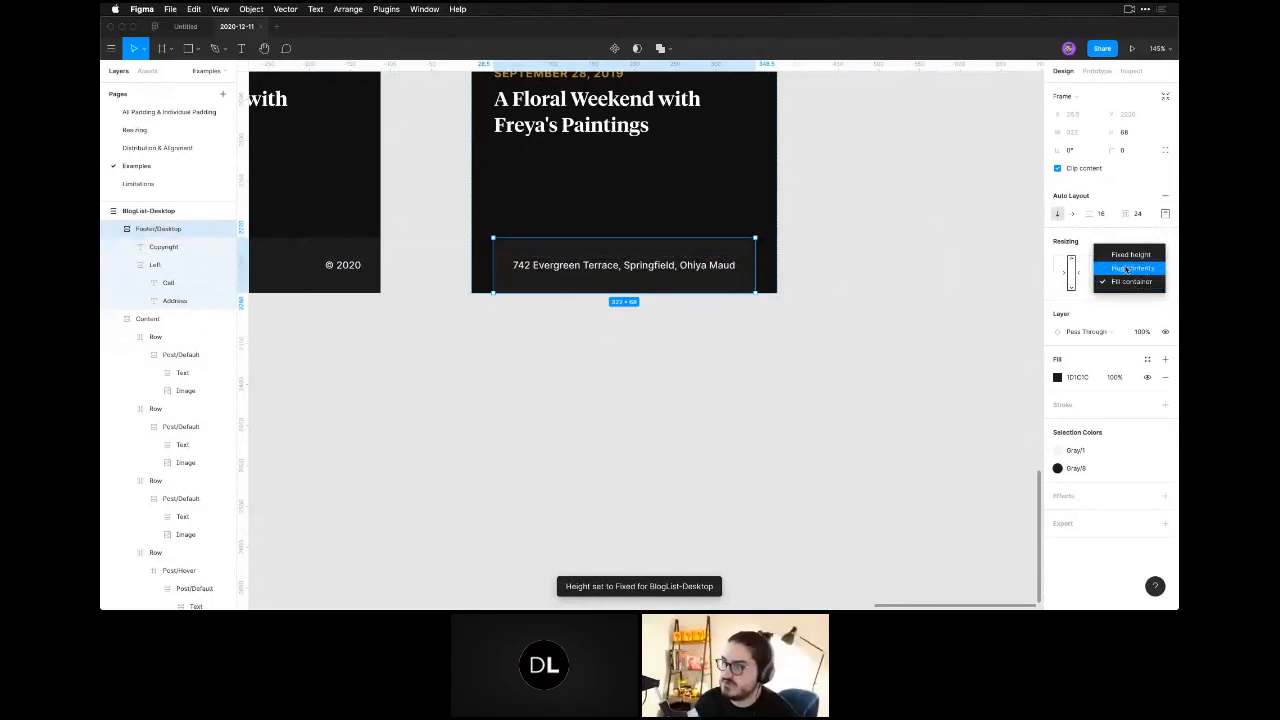
left_click(1079, 246)
Set the footer's horizontal resizing to Fill container and its vertical resizing to Hug contents.
left_click(1127, 260)
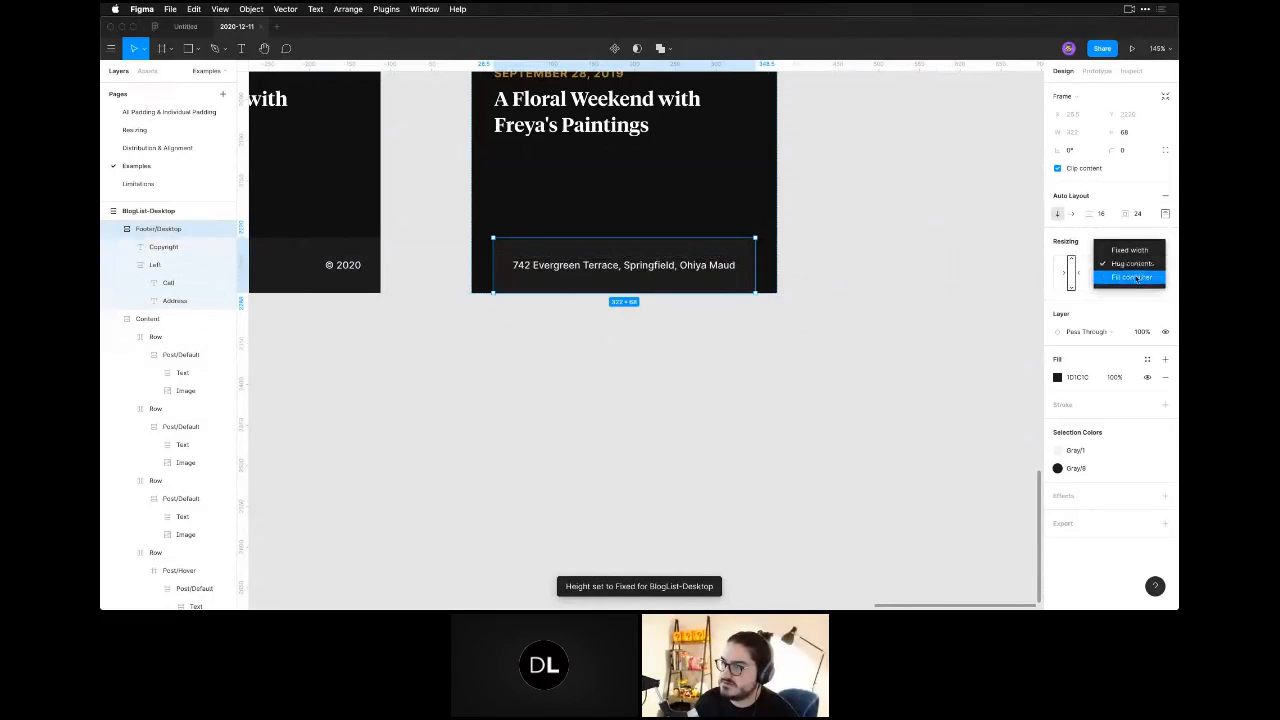
left_click(1127, 281)
left_click(1127, 283)
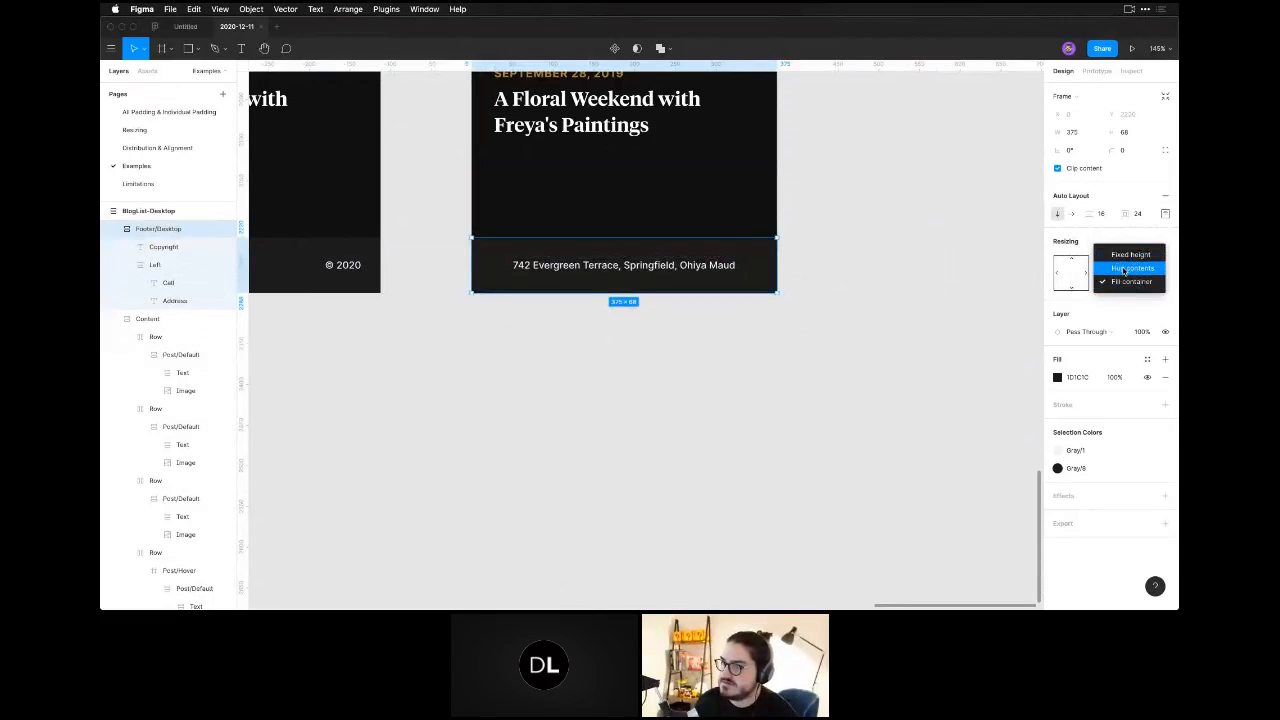
left_click(1112, 240)
left_click(1117, 282)
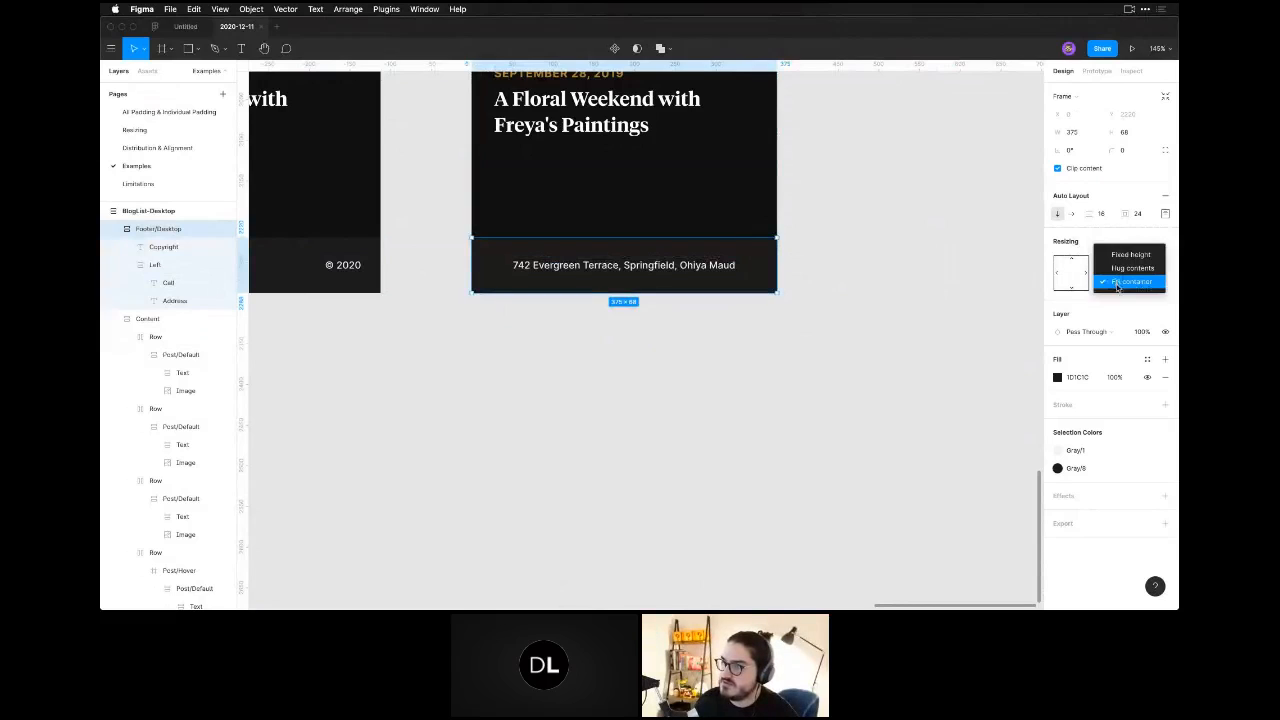
left_click(1118, 266)
left_click(707, 303)
left_click(729, 277)
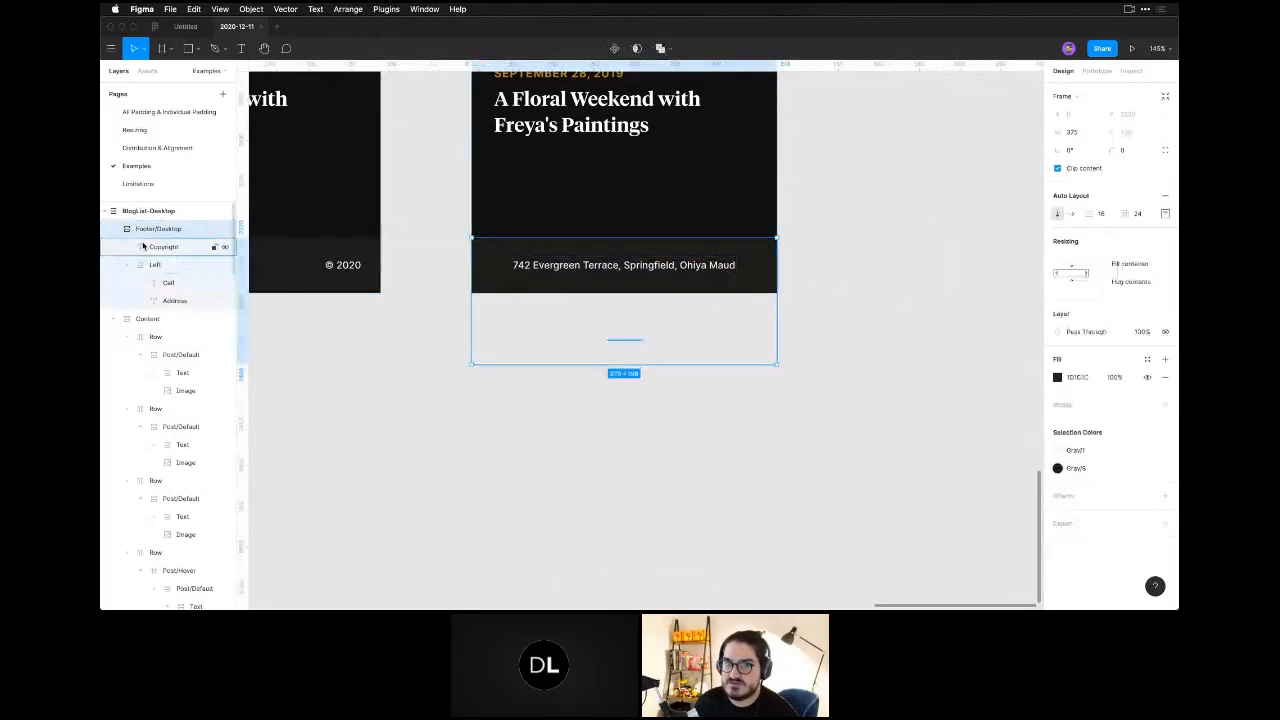
left_click(154, 263)
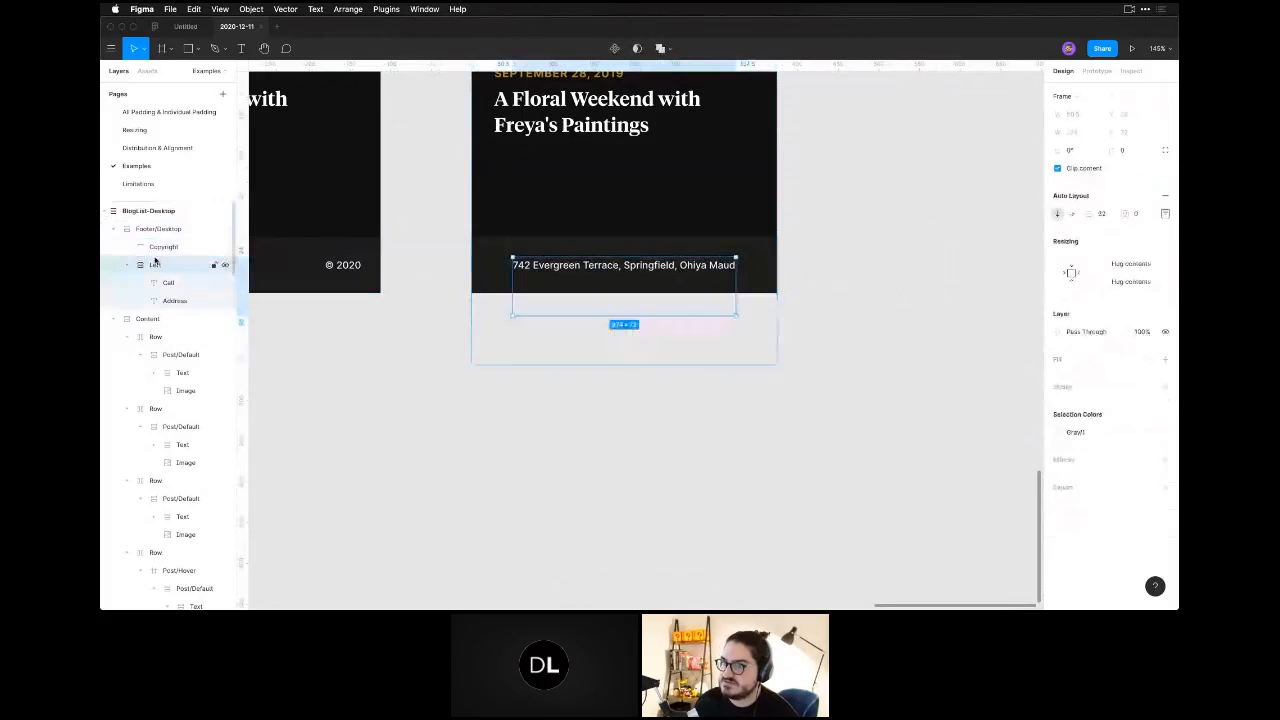
left_click(749, 271)
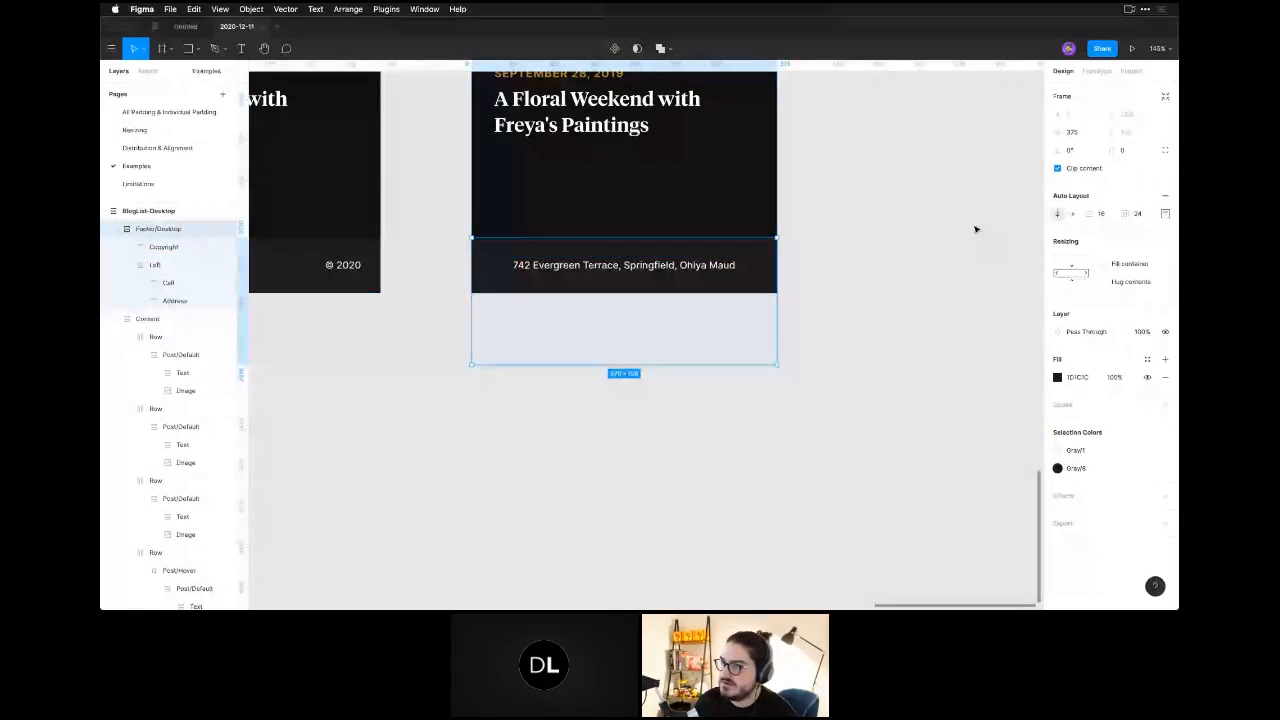
Turn off Clip content for the 375-wide blog list frame.
left_click(745, 192)
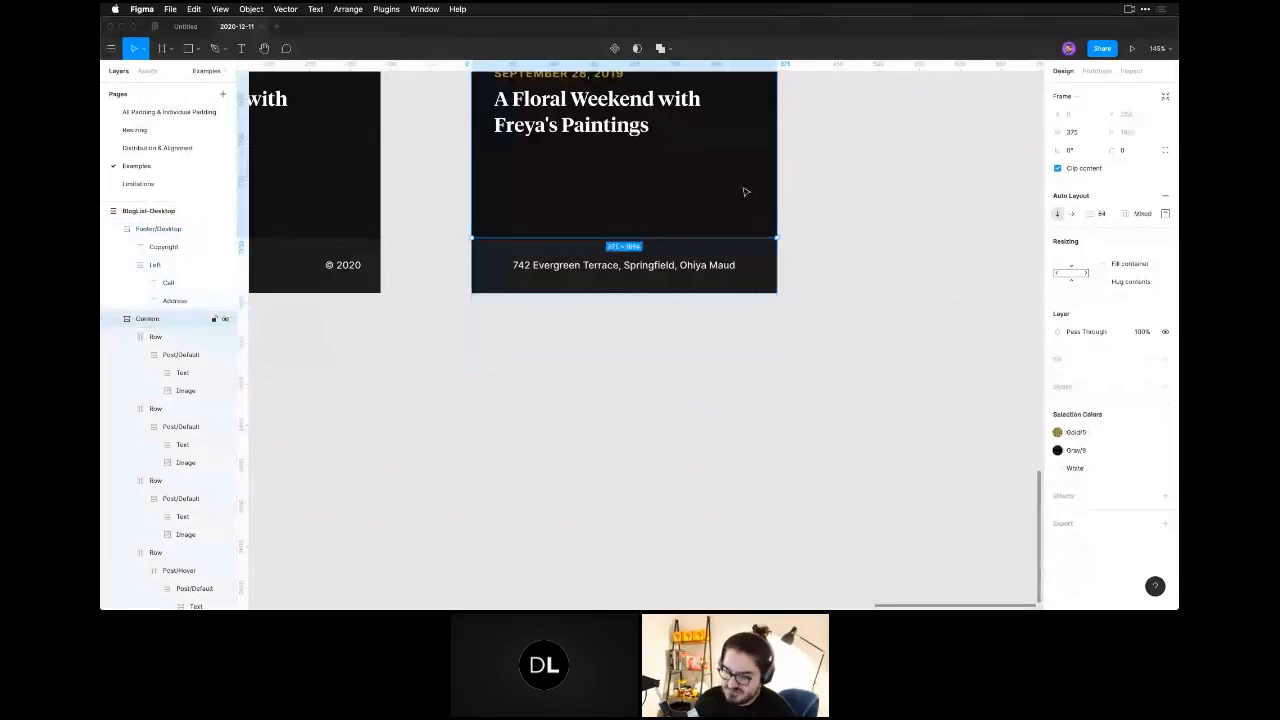
key("super+minus")
key("super+minus")
key("super+minus")
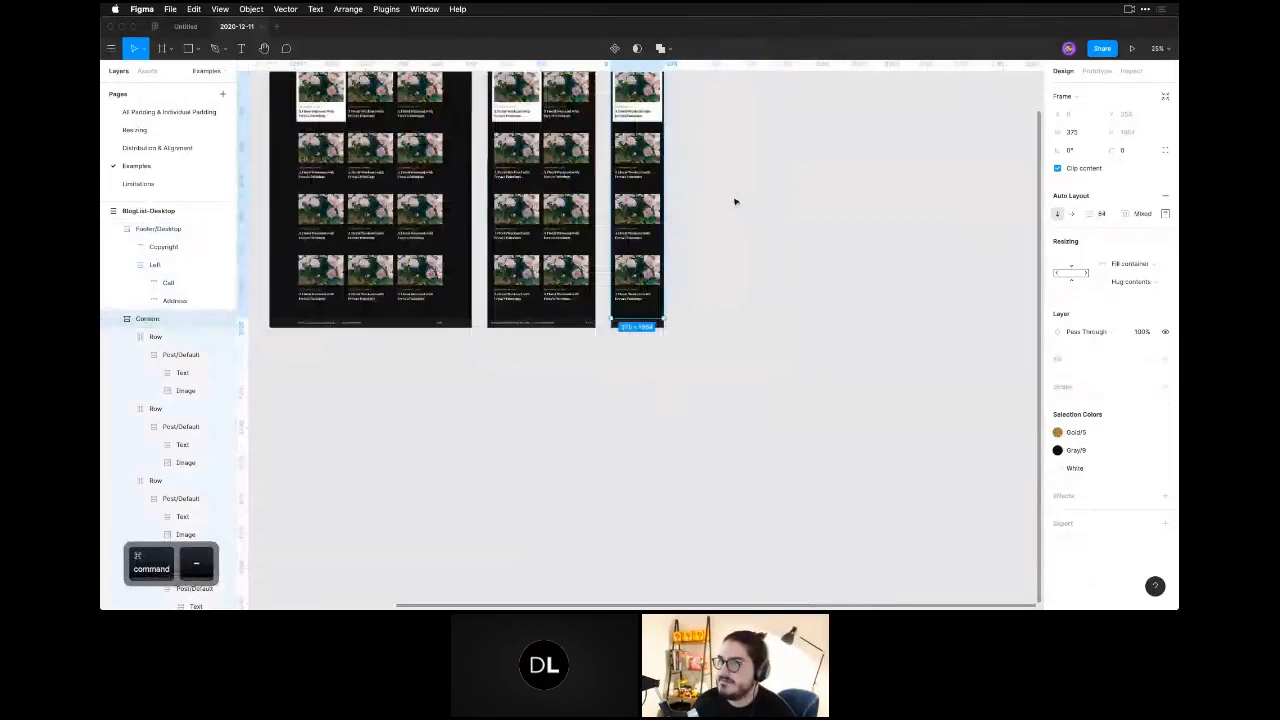
key("super+minus")
left_click(735, 201)
left_click(631, 166)
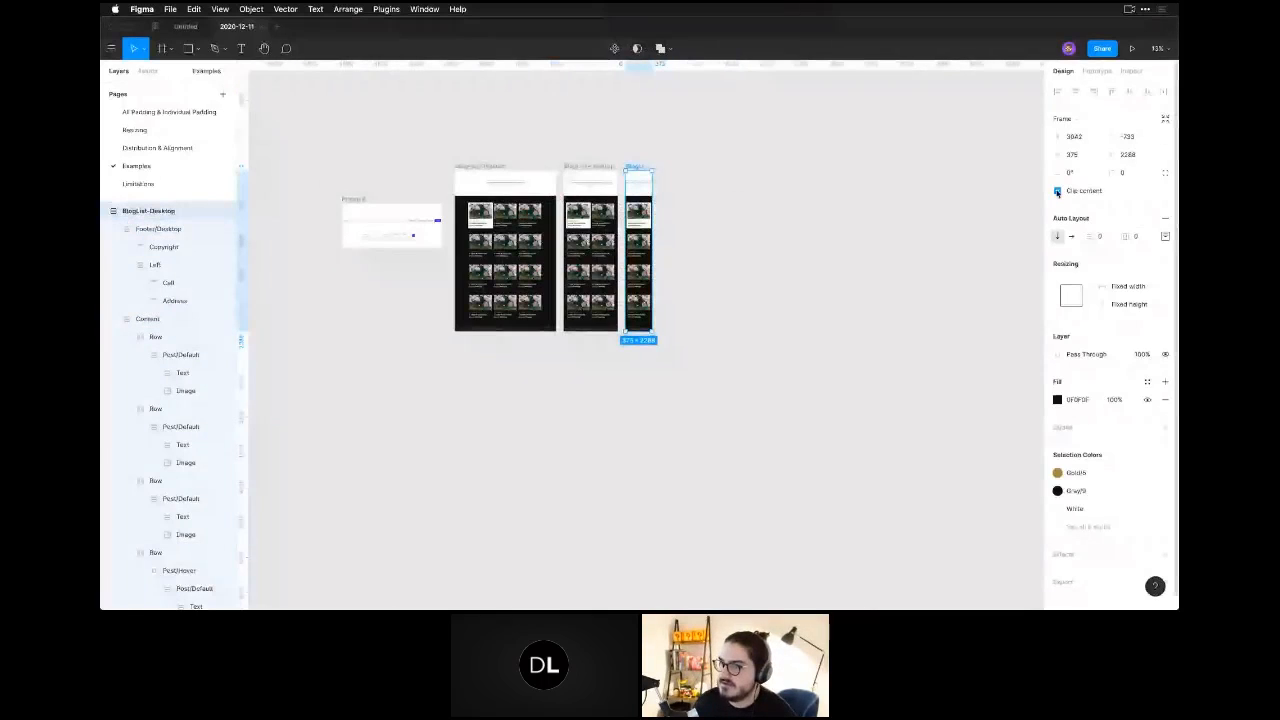
left_click(1057, 192)
left_click(768, 318)
Set the spacing between items in the 375-wide frame's Content section to 32.
key("z")
left_click_drag(603, 163, 700, 361)
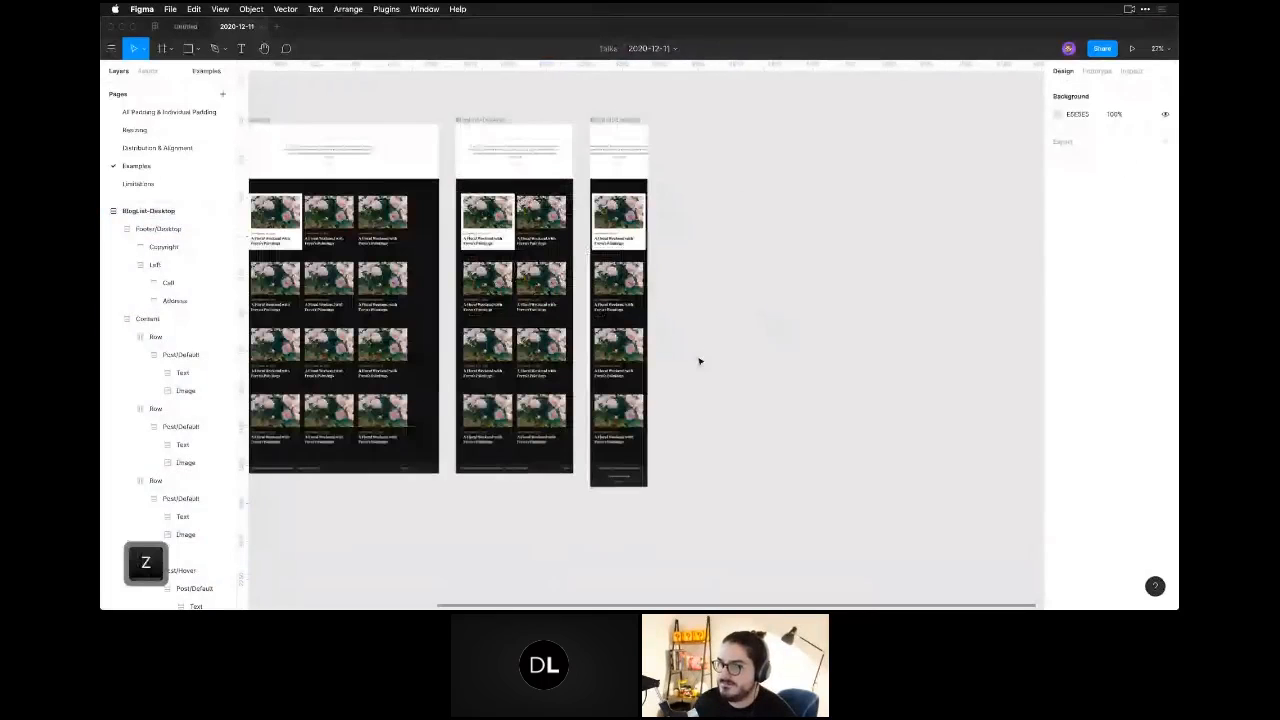
scroll(700, 361, "down", 1)
key("z")
left_click_drag(534, 156, 831, 405)
key("space")
left_click(744, 238)
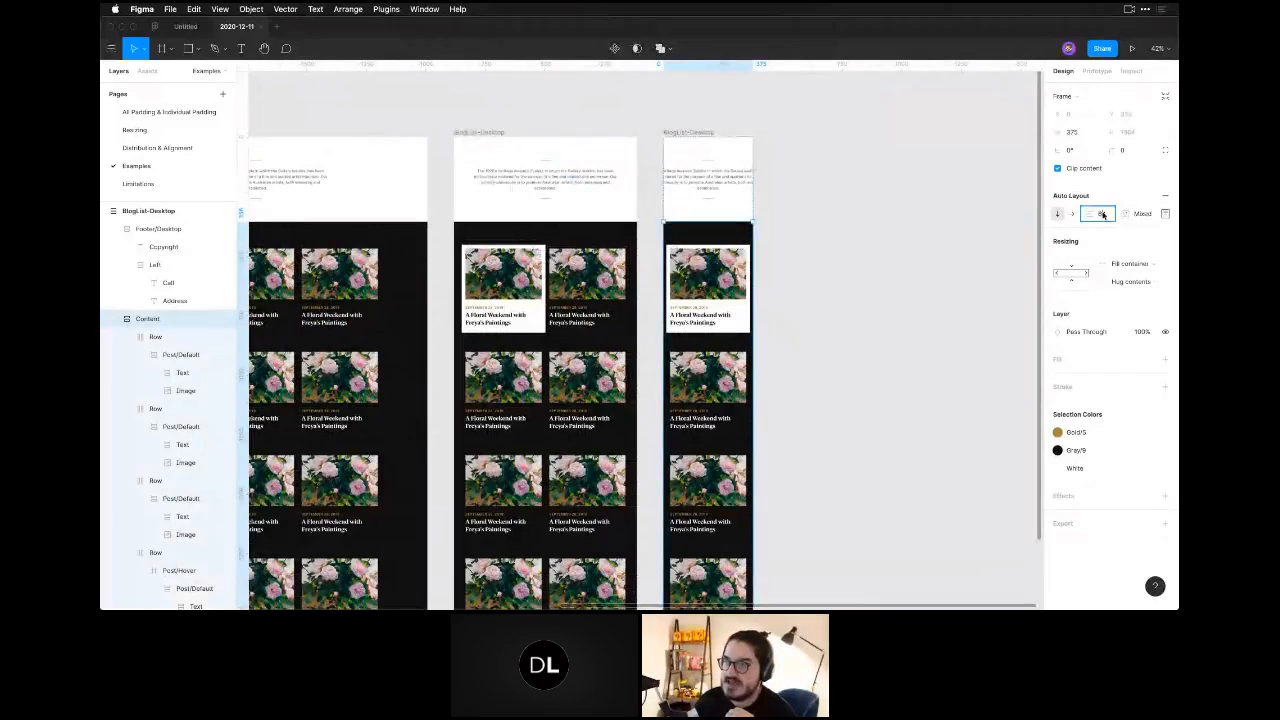
type("32")
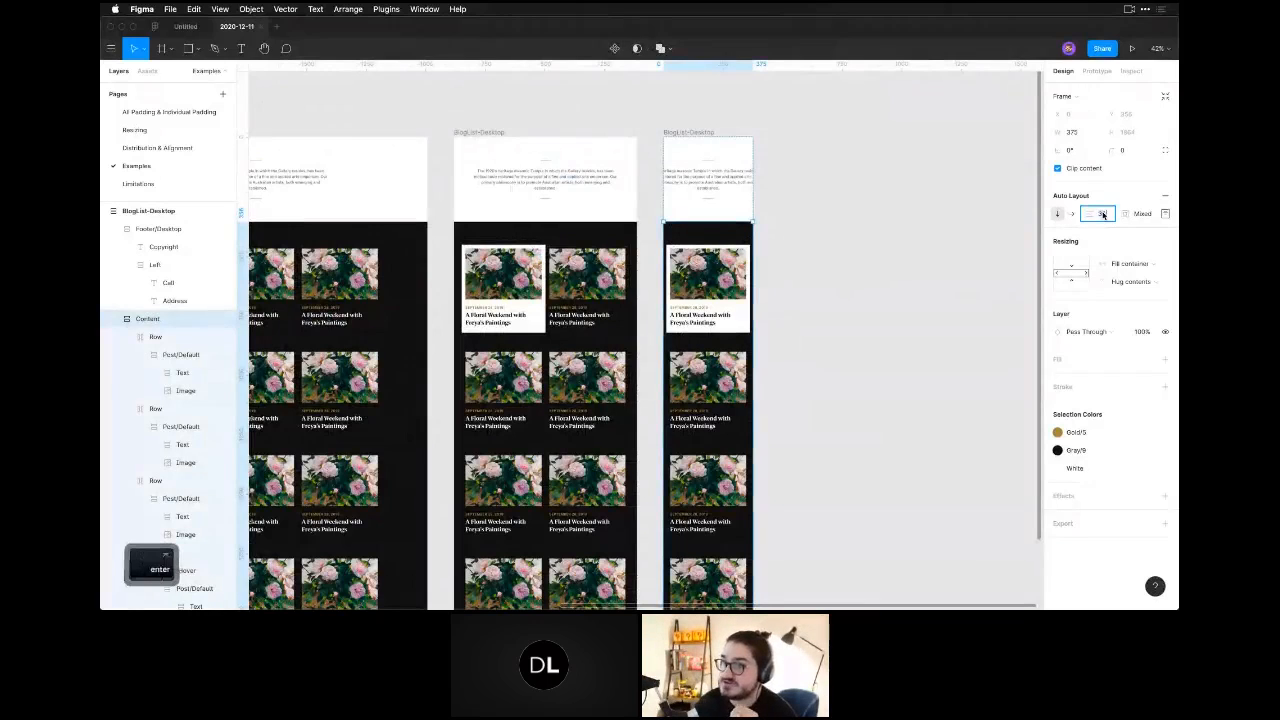
key("Return")
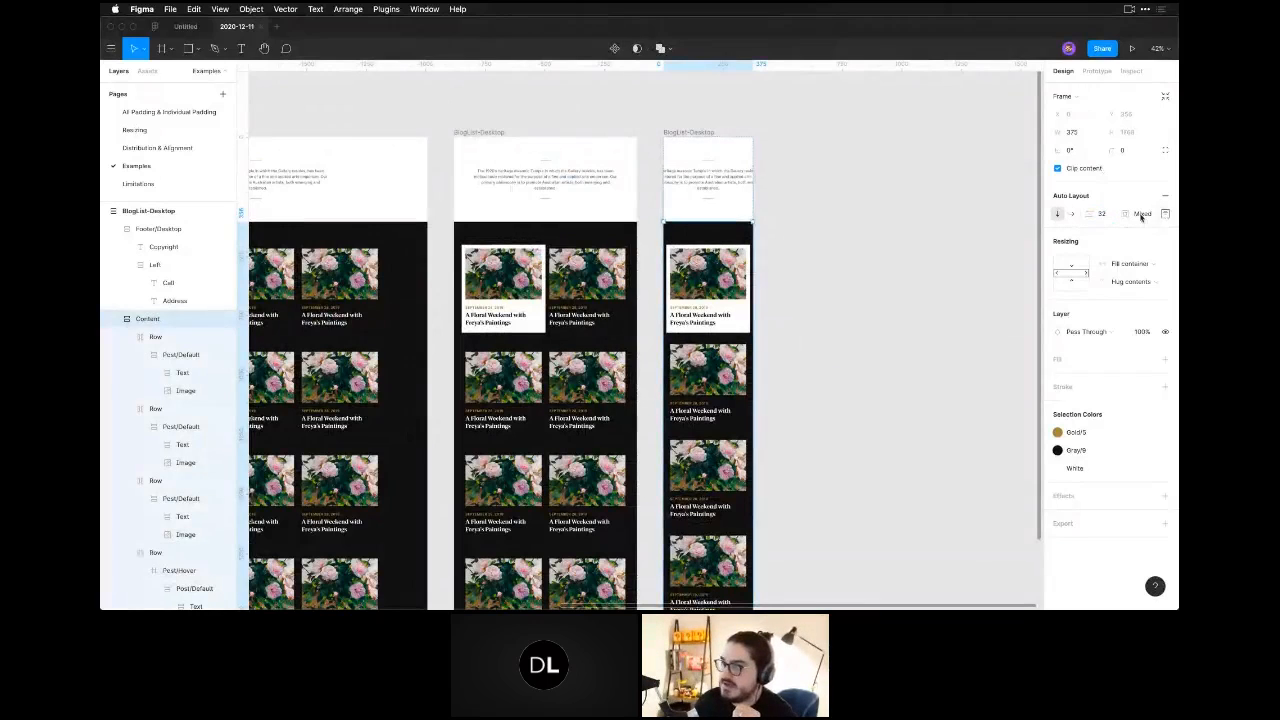
Set the Content section's padding to 48 at the top and bottom and 32 on the left and right.
left_click(1166, 216)
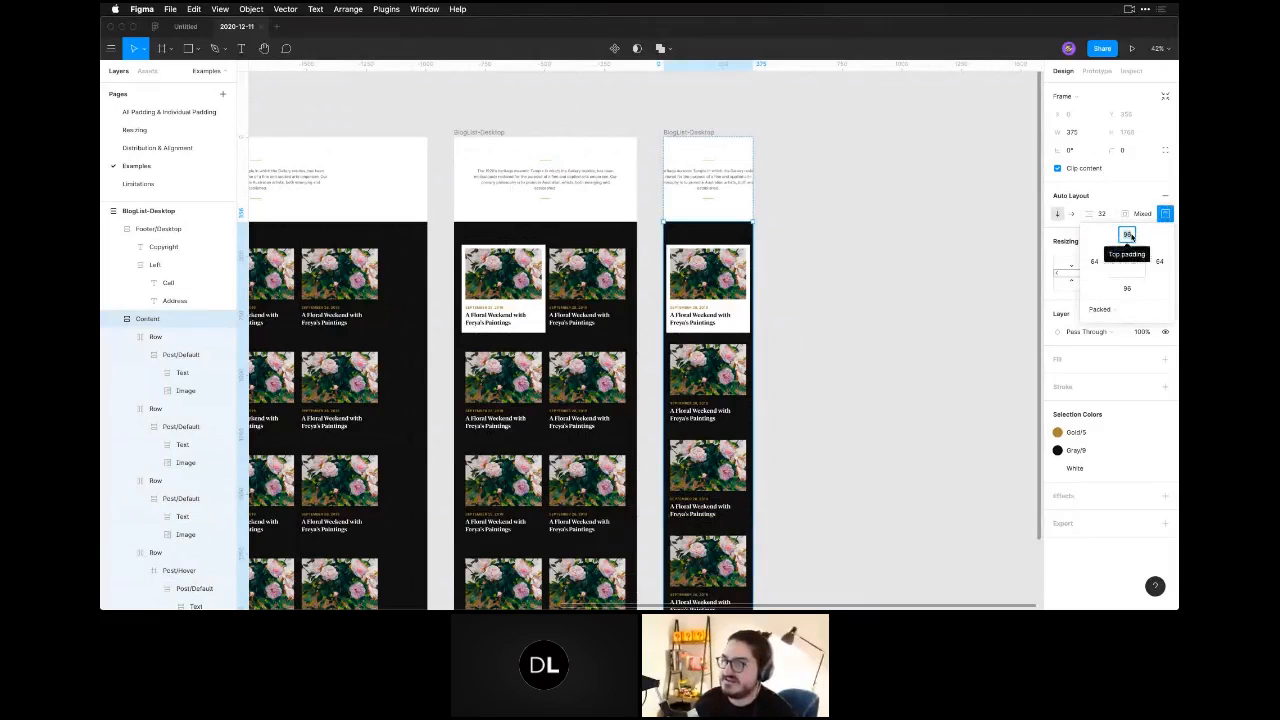
type("6448")
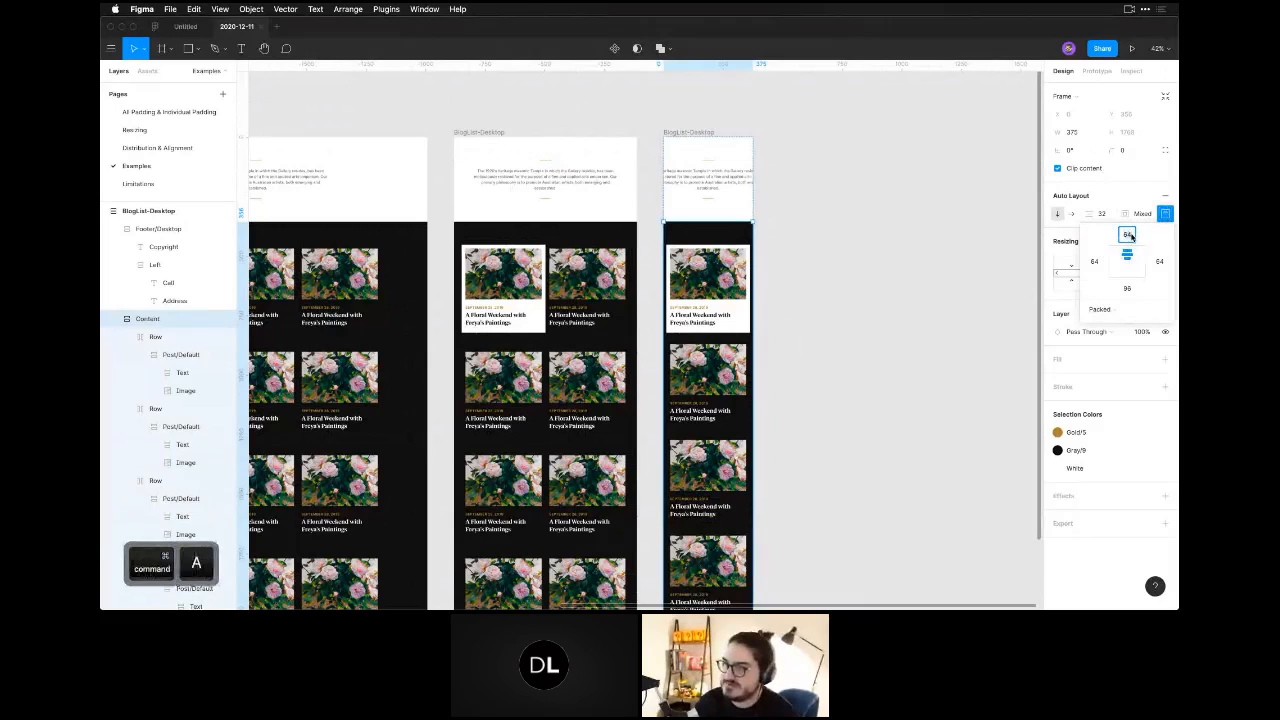
key("Tab")
type("32")
key("Tab")
type("48")
key("Tab")
type("32")
key("Return")
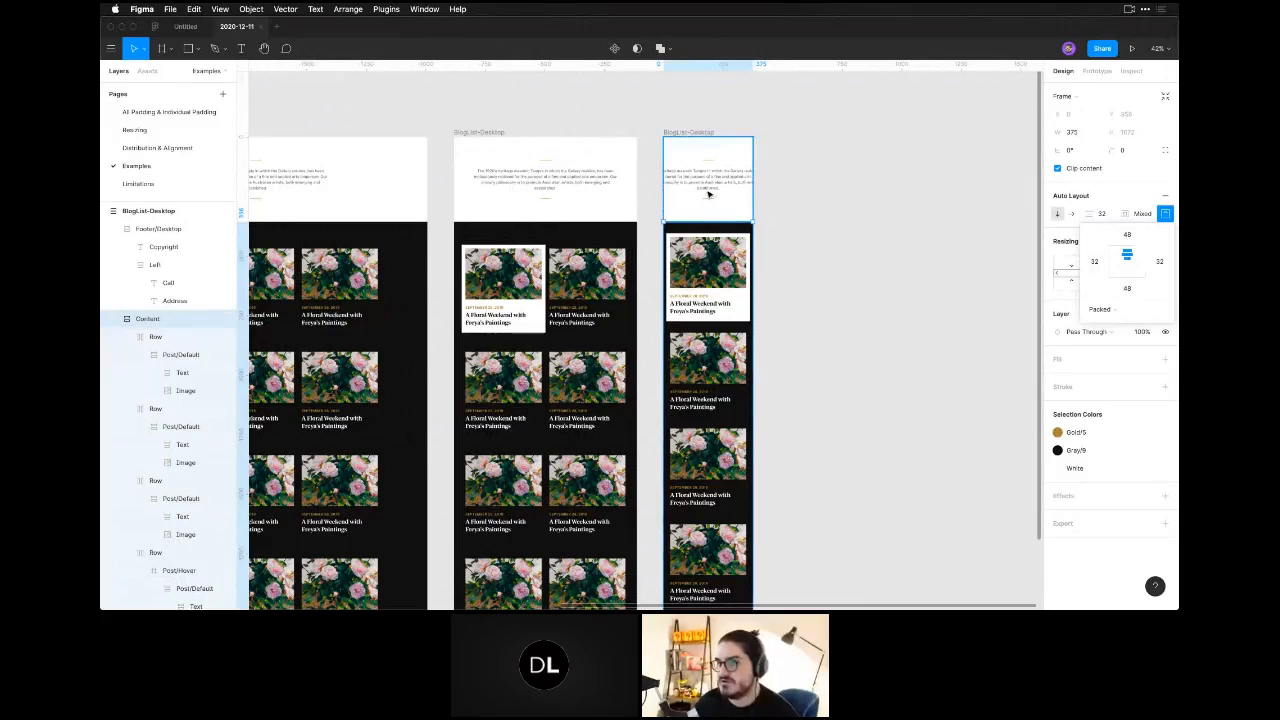
Set the width of the header's intro text in the 375-wide blog list to 375 minus 48.
left_click(709, 188, "super")
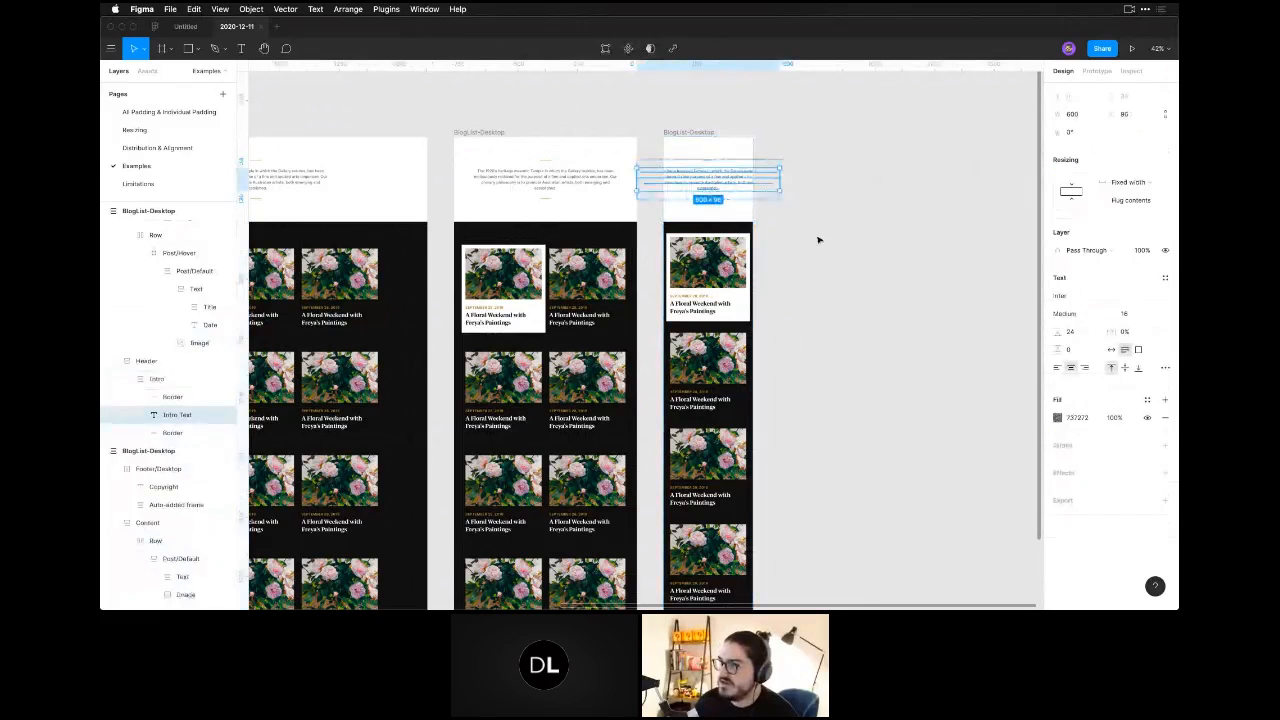
left_click(1080, 116)
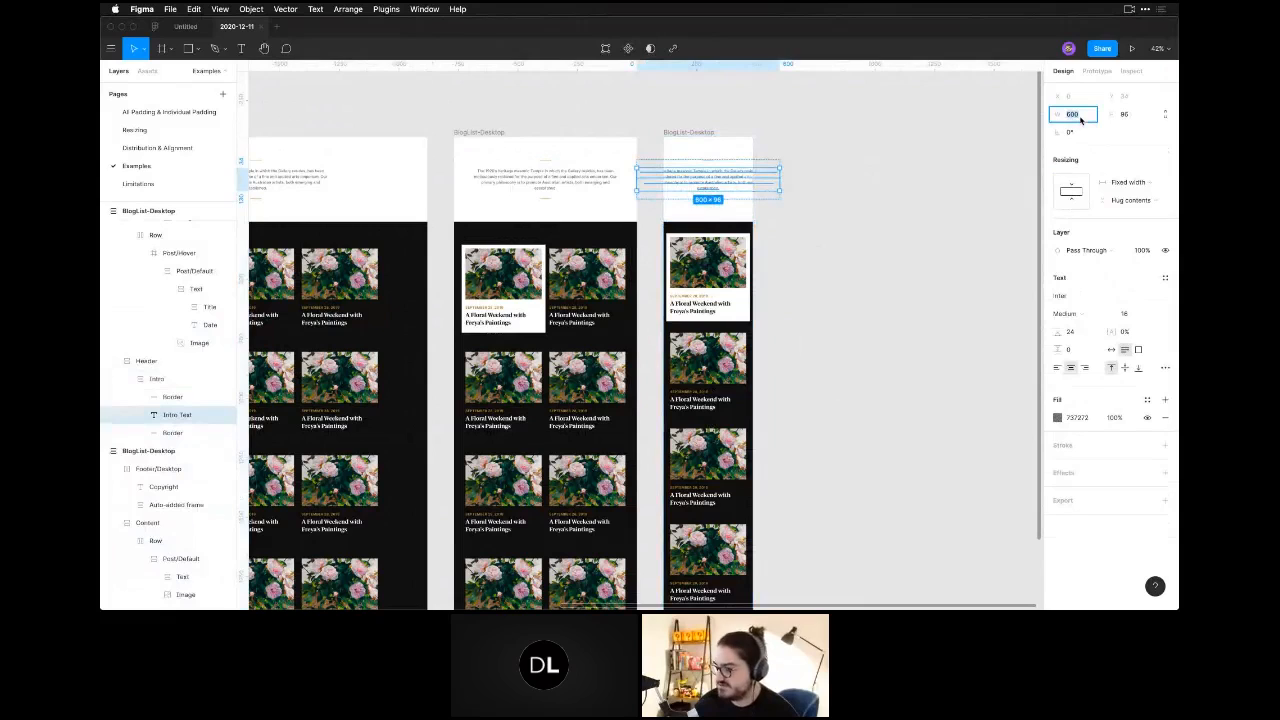
type("375")
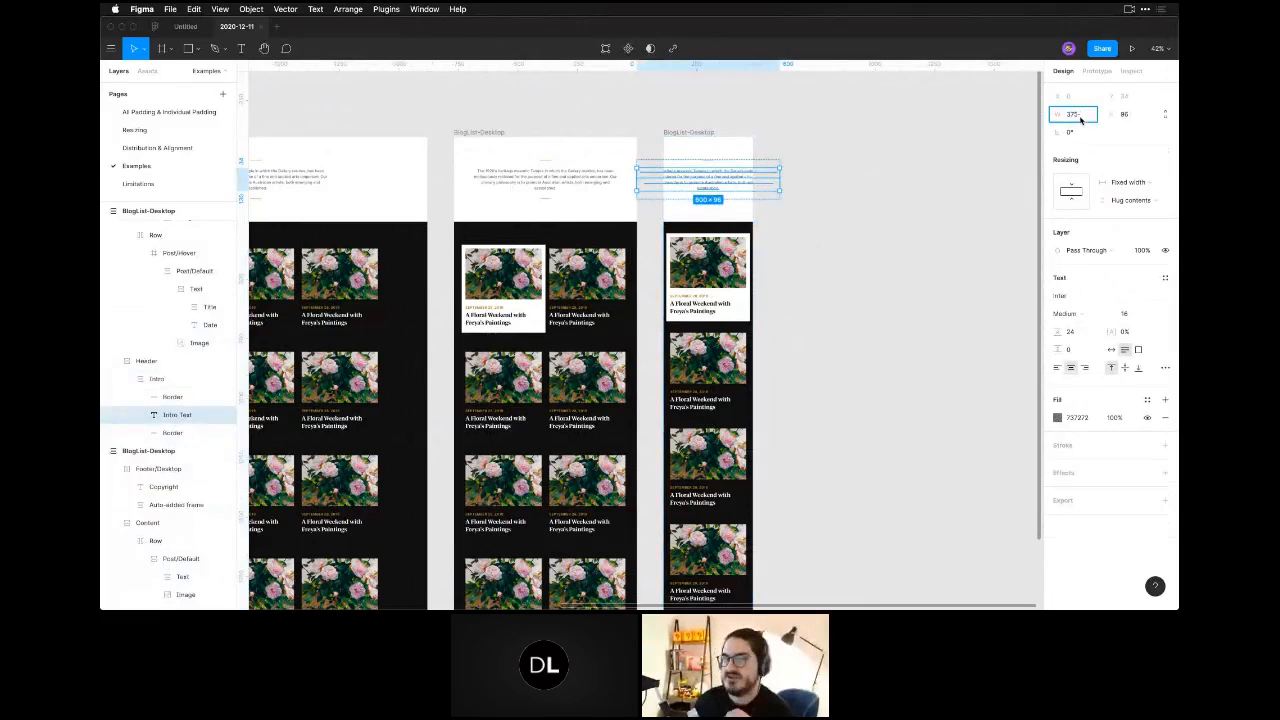
type("-48")
key("Return")
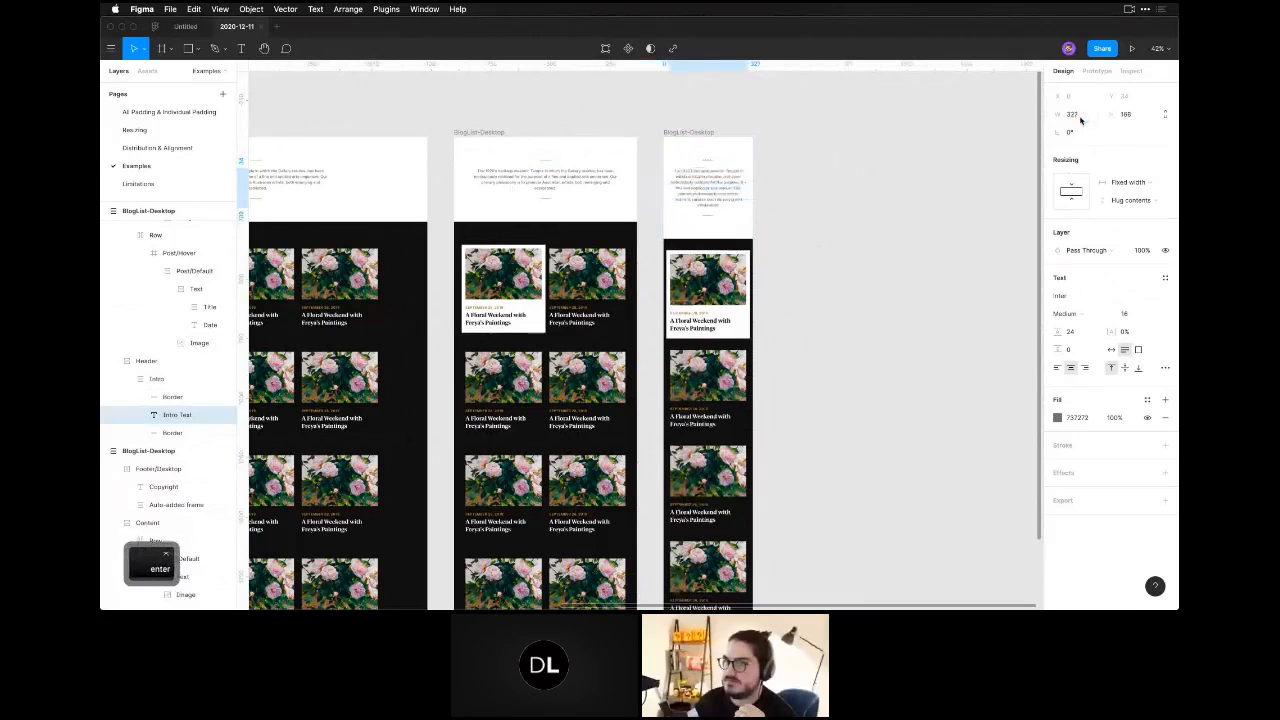
Set the 375-wide frame's Header padding to 48 at the top and bottom and 24 on the left and right.
left_click(740, 152)
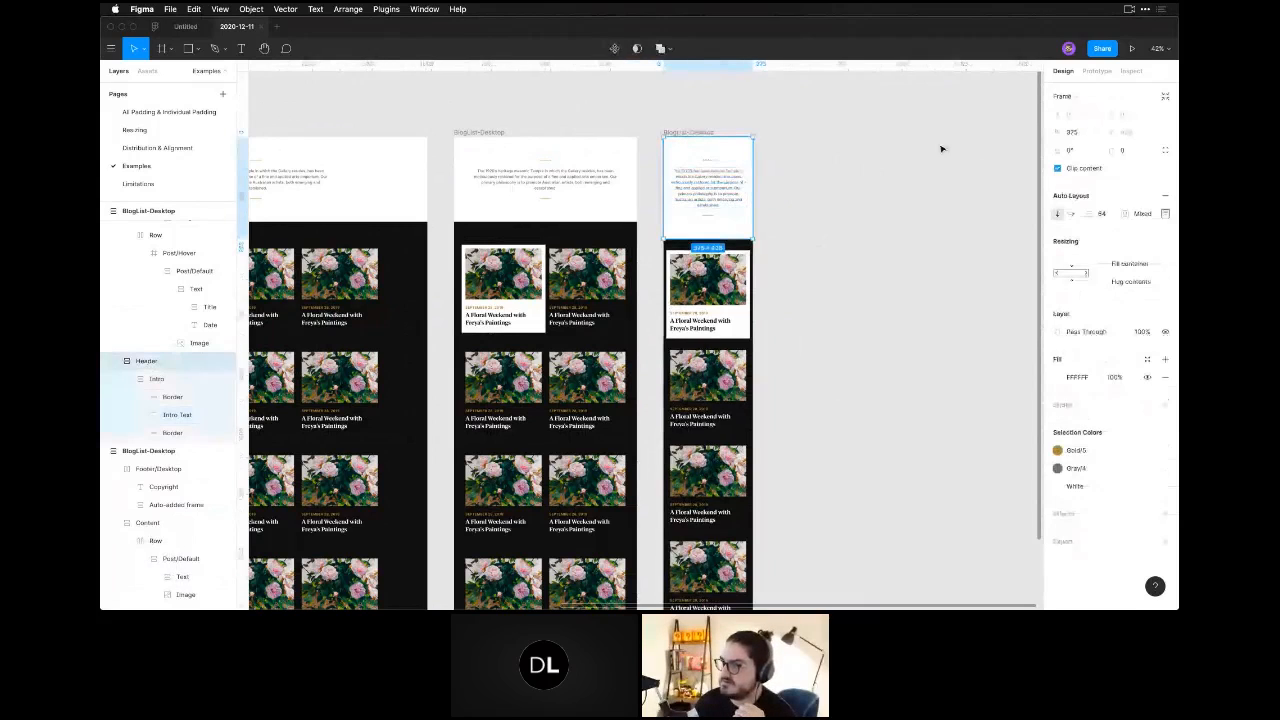
left_click(1165, 214)
type("48")
key("Tab")
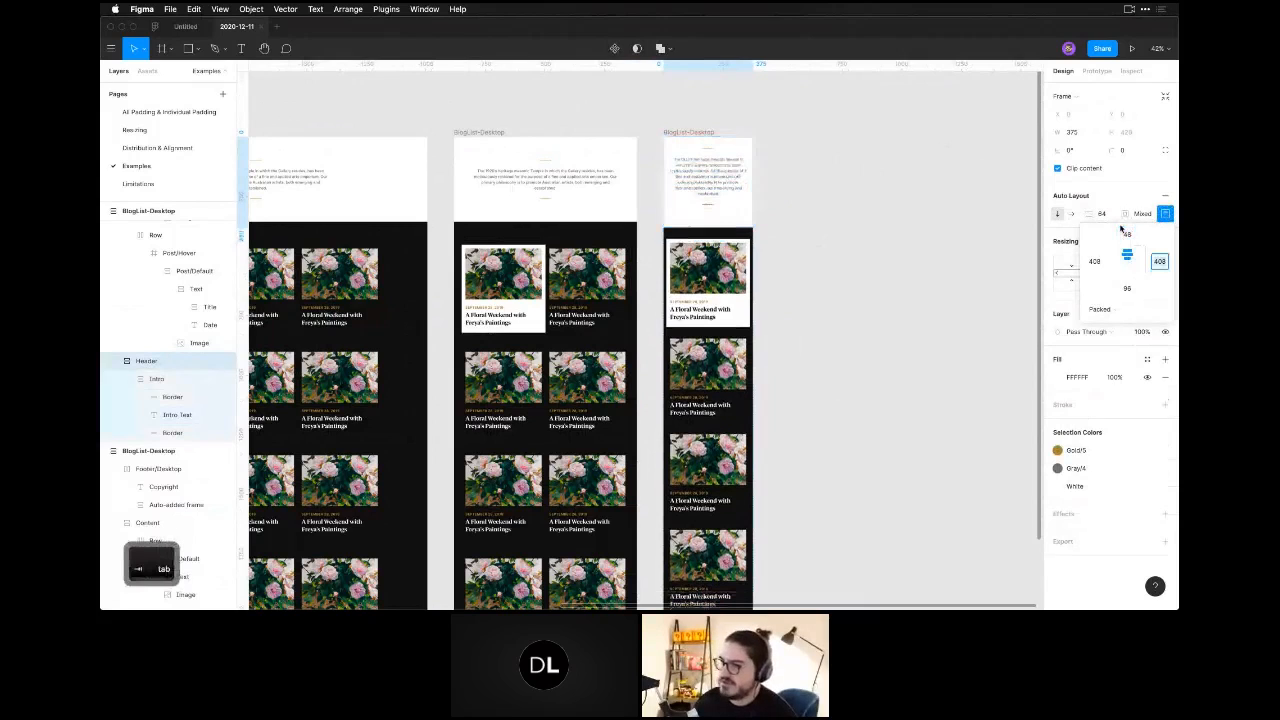
type("24")
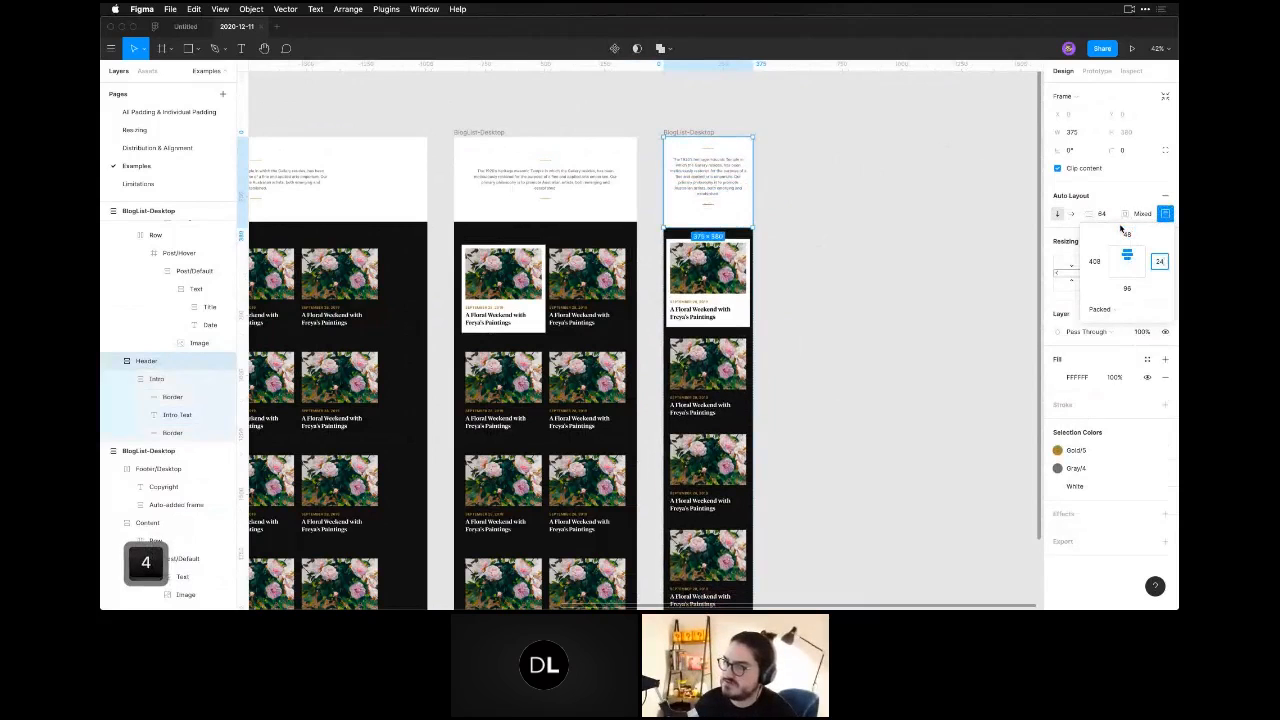
key("Tab")
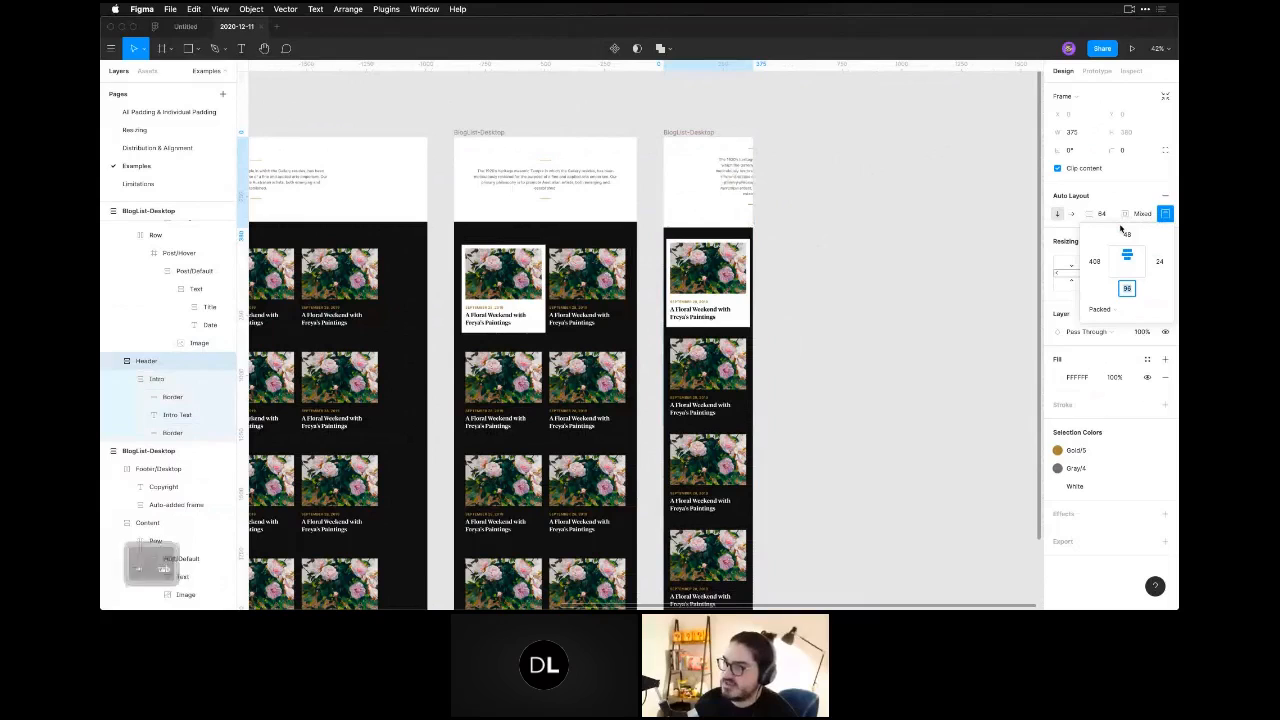
type("48")
key("Tab")
type("24")
key("Return")
left_click(838, 176)
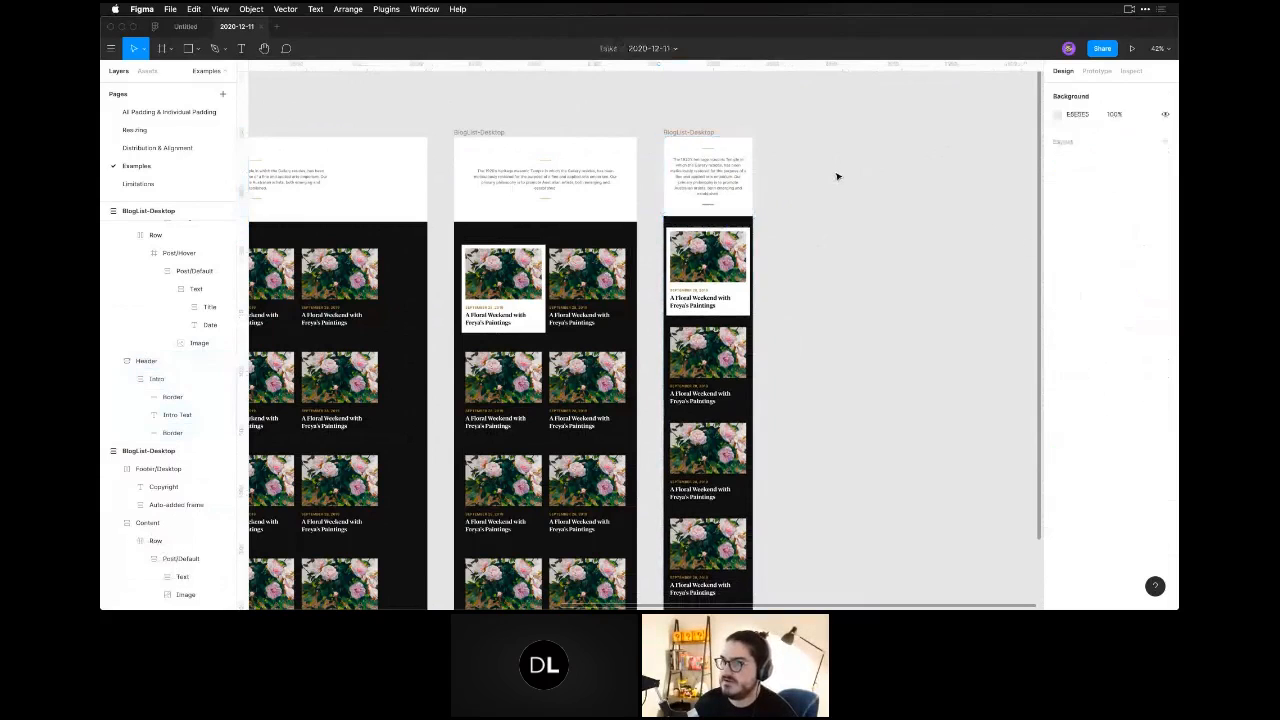
Review the header, content and footer of the 375-wide blog list alongside the wider page versions.
left_click(689, 175)
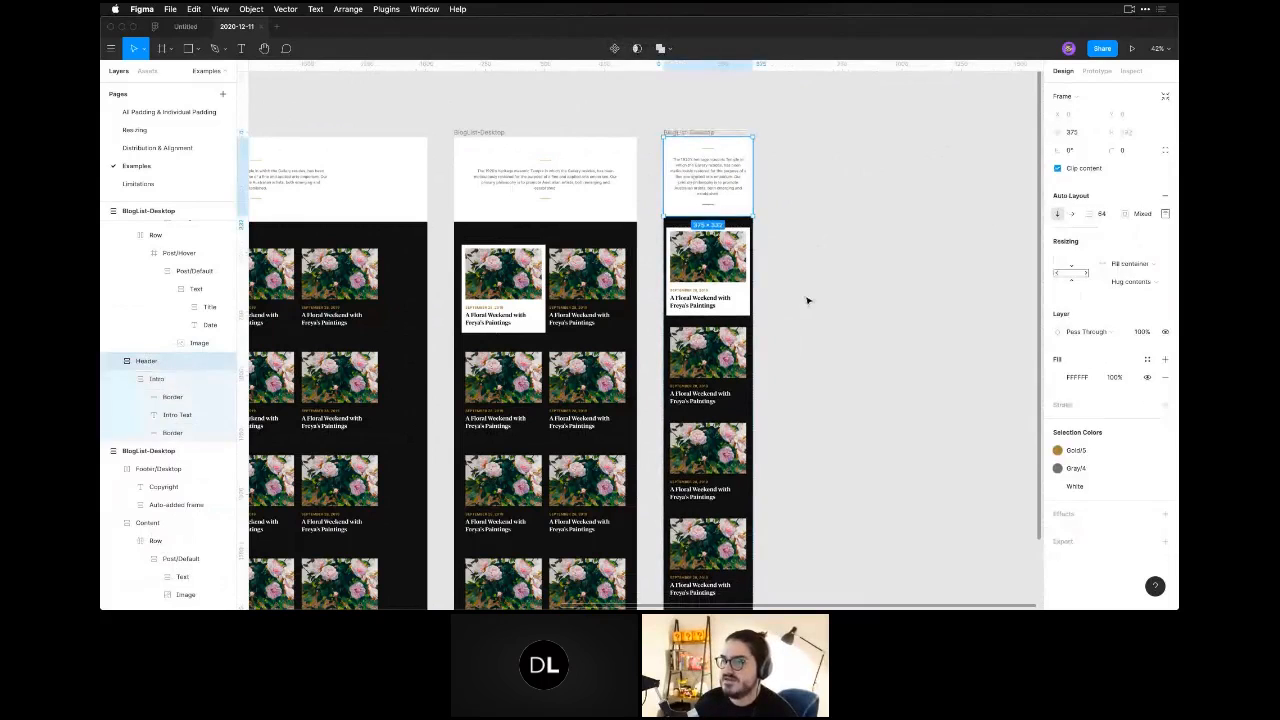
left_click(806, 350)
key("space")
left_click_drag(820, 431, 822, 421)
scroll(821, 420, "down", 4)
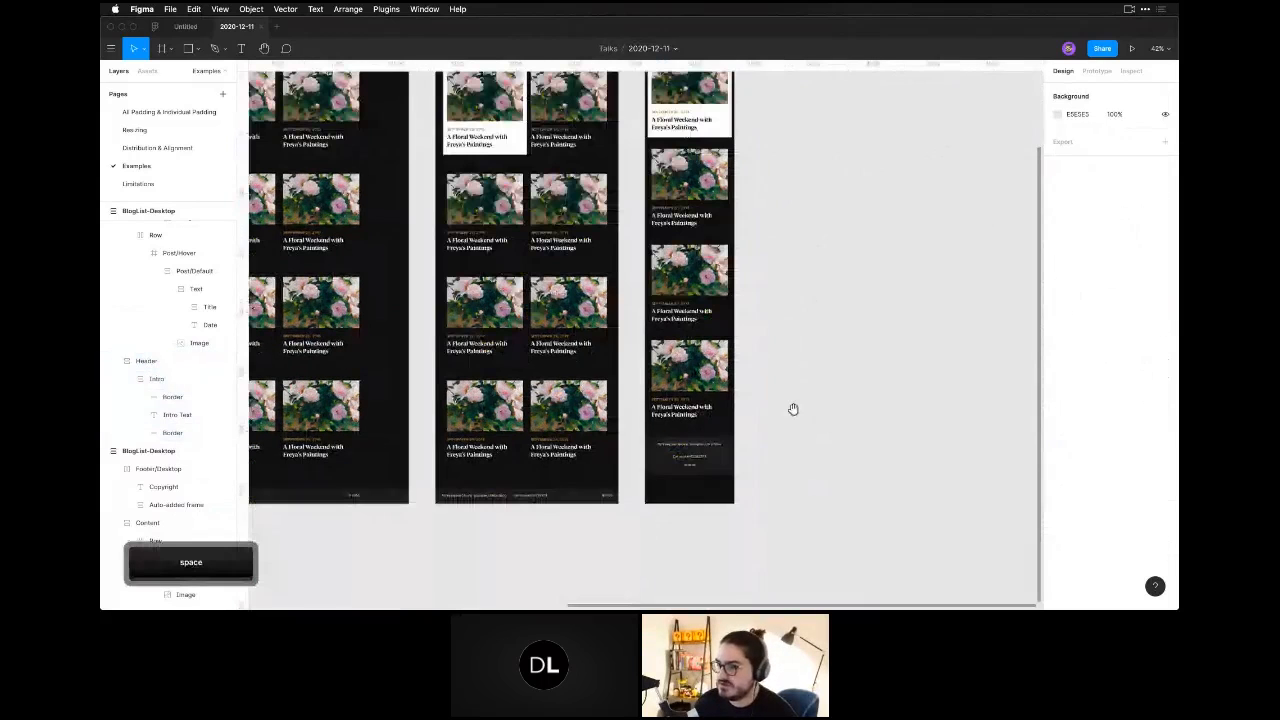
scroll(793, 409, "left", 4)
left_click(867, 468)
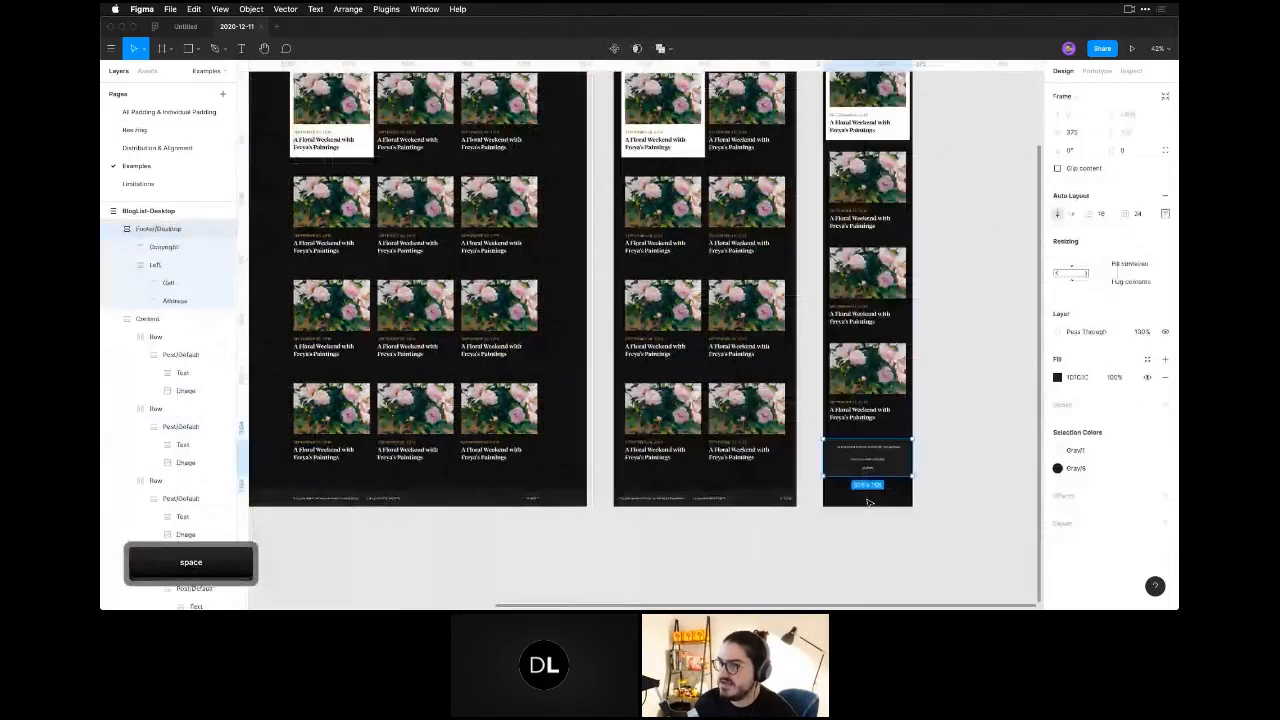
left_click(869, 503)
scroll(869, 503, "up", 2)
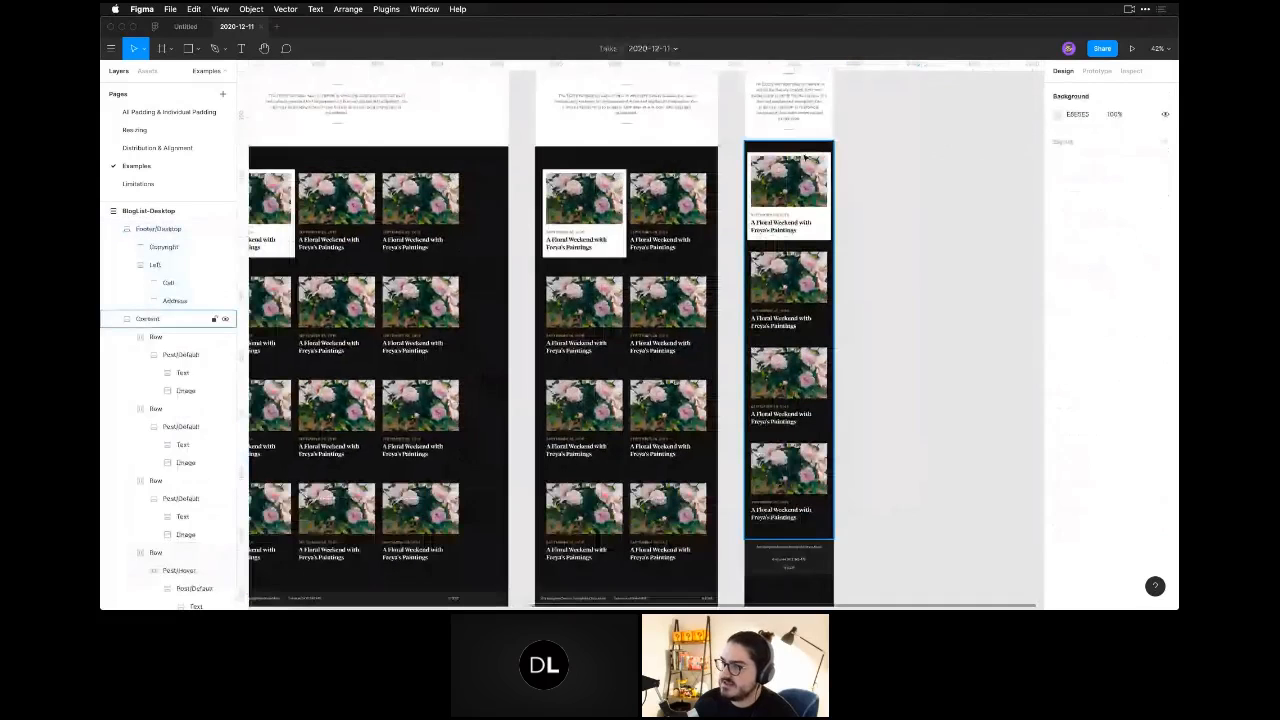
left_click(805, 157)
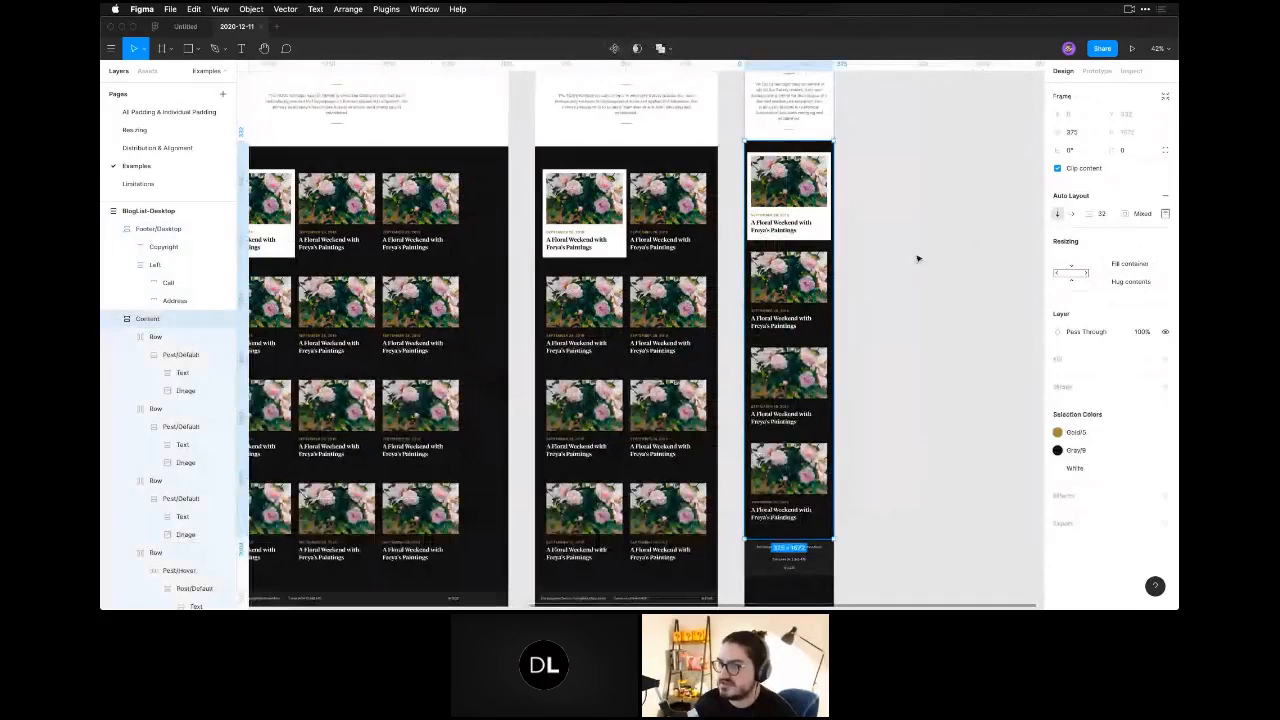
key("space")
left_click_drag(918, 259, 838, 345)
left_click_drag(505, 323, 660, 333)
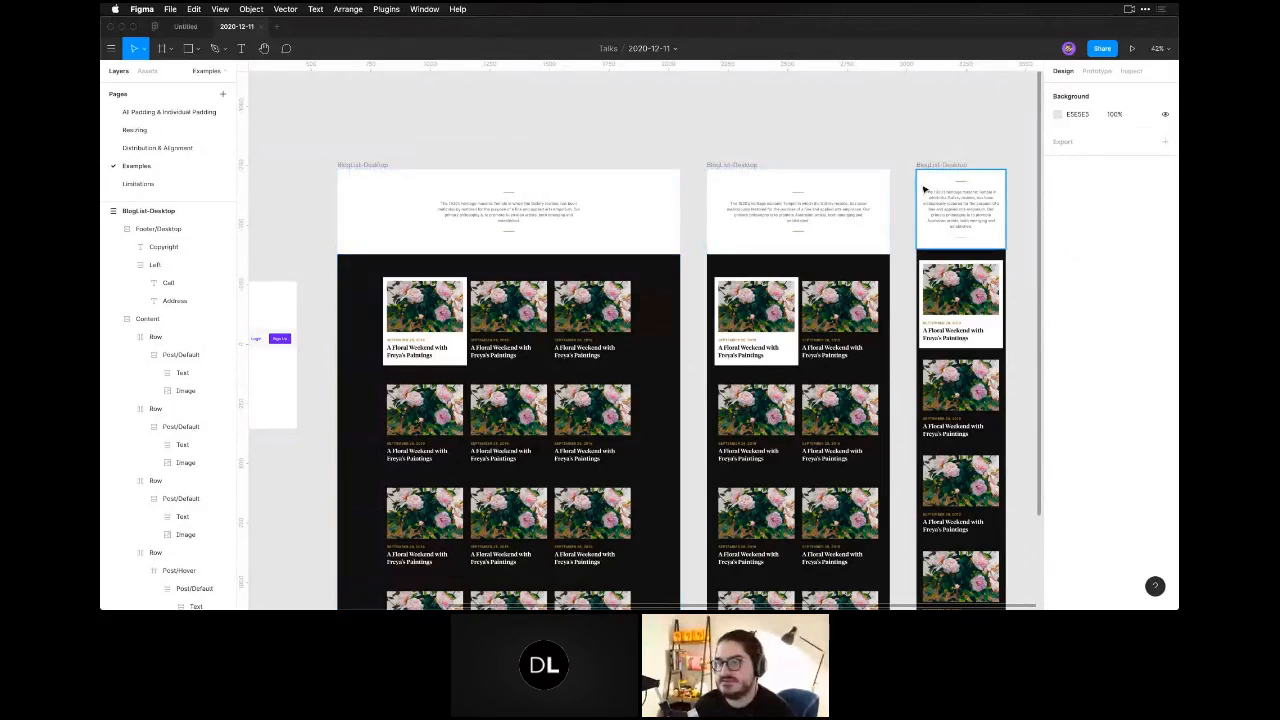
Look over the navigation bar and search bar examples in the frame beside the desktop blog list.
key("space")
left_click_drag(498, 153, 899, 160)
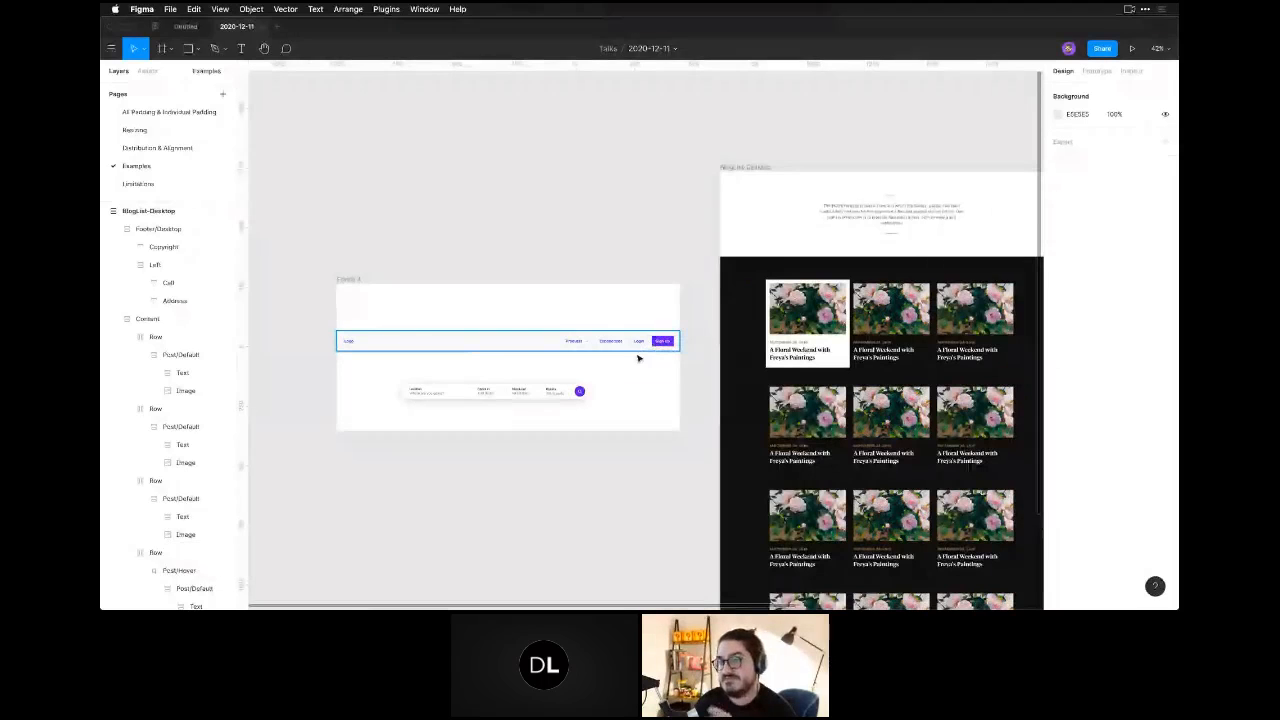
left_click(583, 350)
left_click(538, 393)
left_click(540, 433)
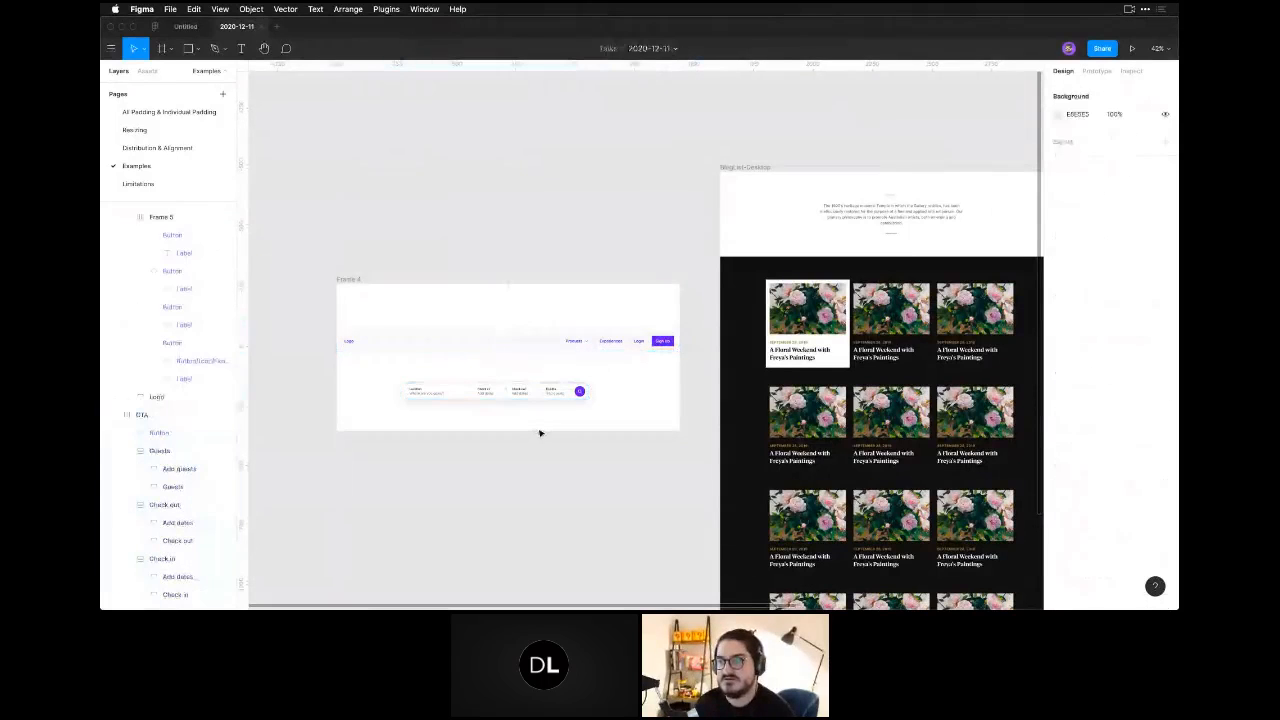
left_click(785, 272)
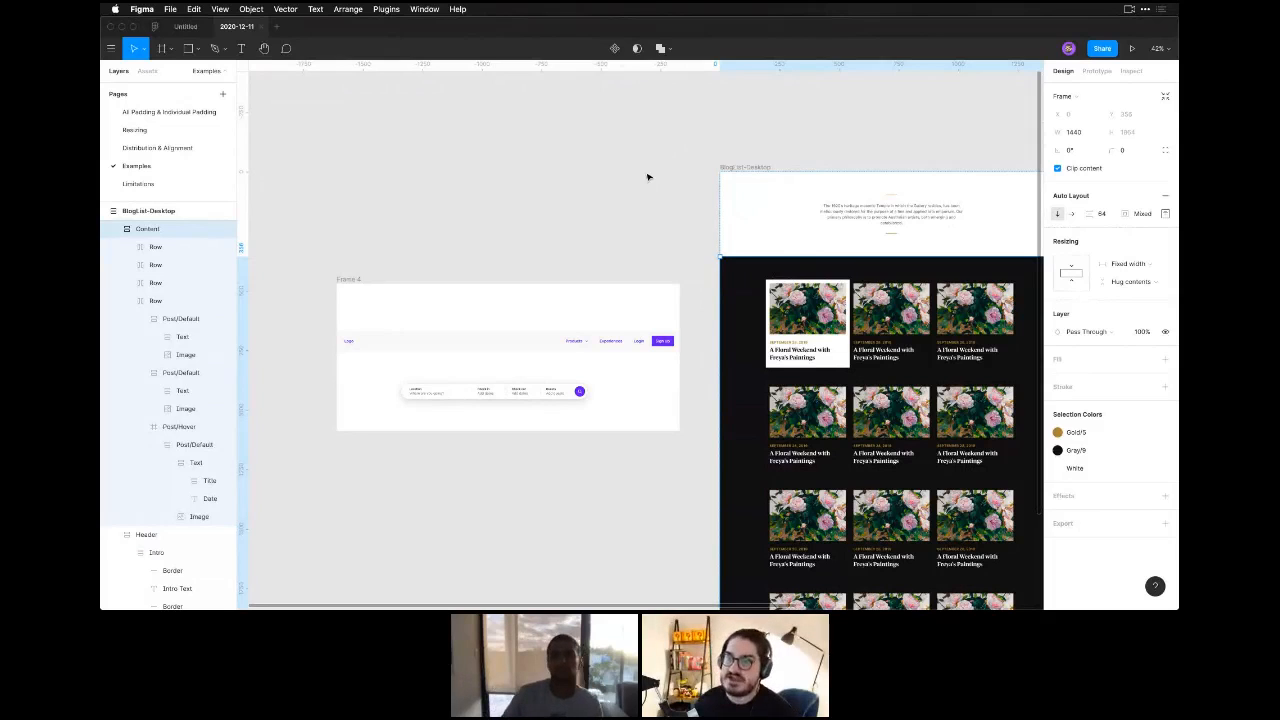
left_click(470, 180)
Add the text "isahljasdlkjsaldkj" on the empty canvas above the examples.
key("space")
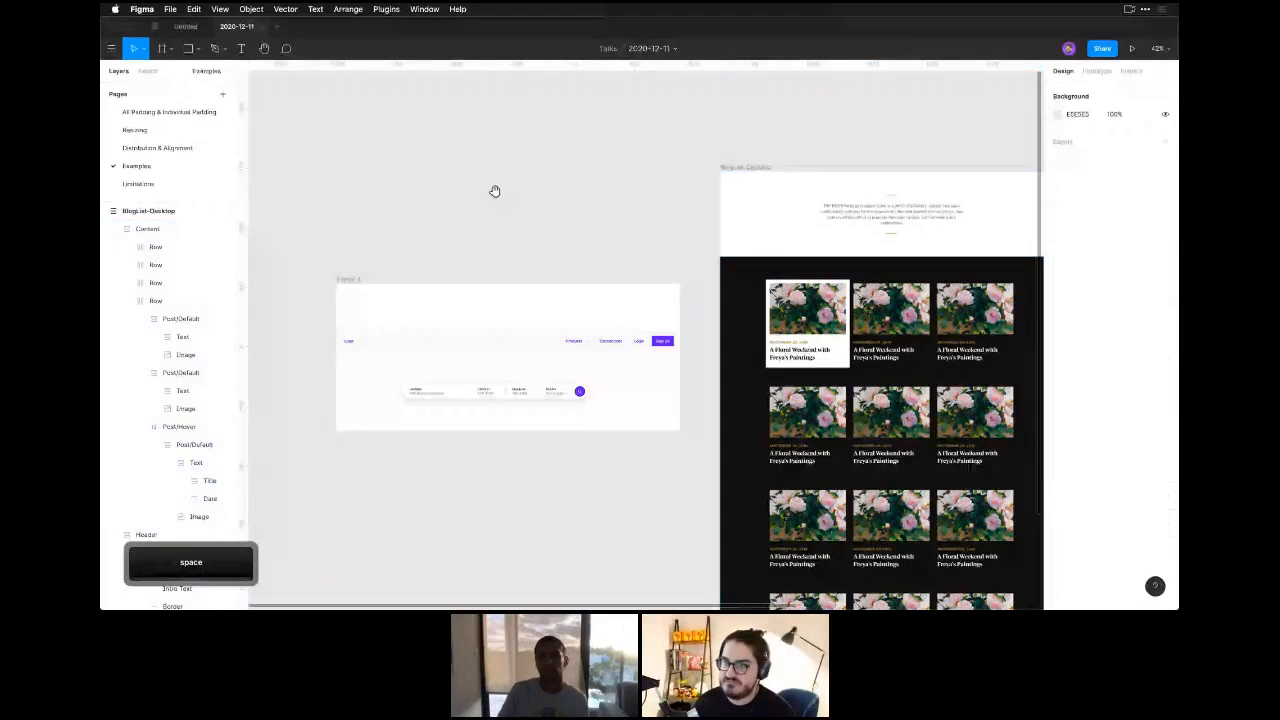
scroll(494, 191, "up", 10)
key("t")
left_click(545, 280)
type("isahljasdlkjsaldkj")
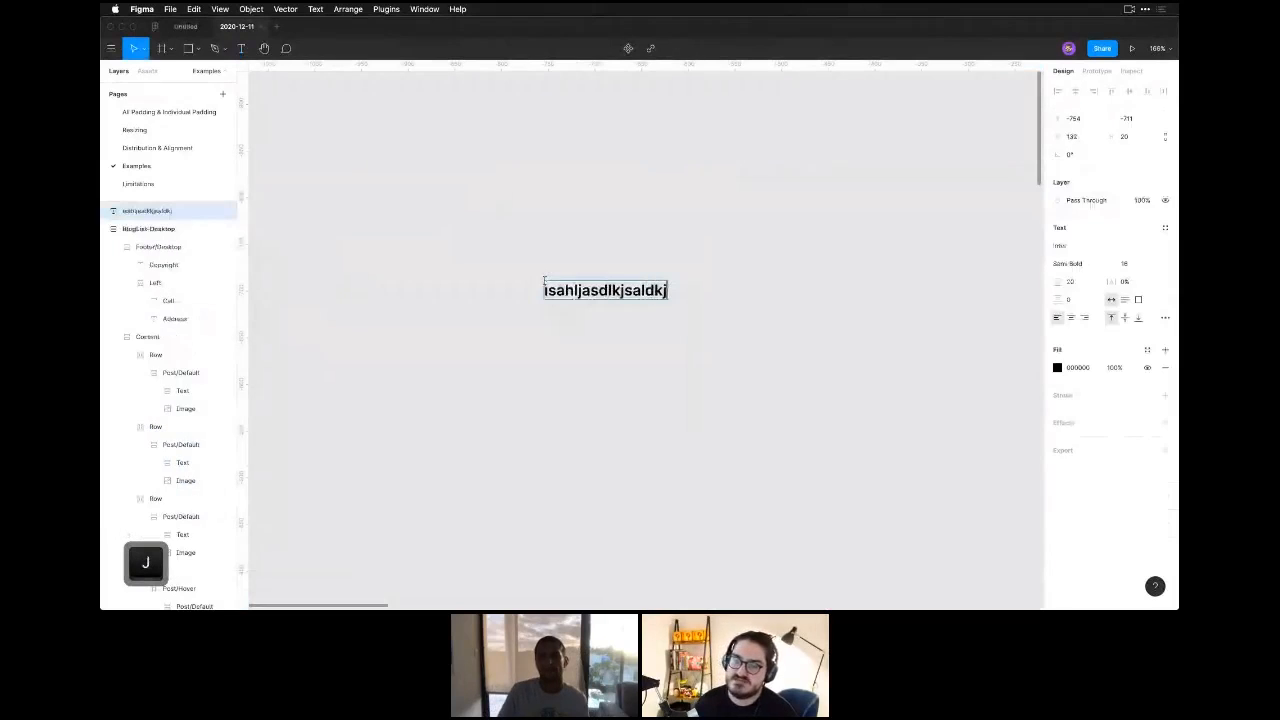
key("Escape")
key("Escape")
Wrap the new text in an auto layout frame and give the frame a white fill.
left_click(590, 291)
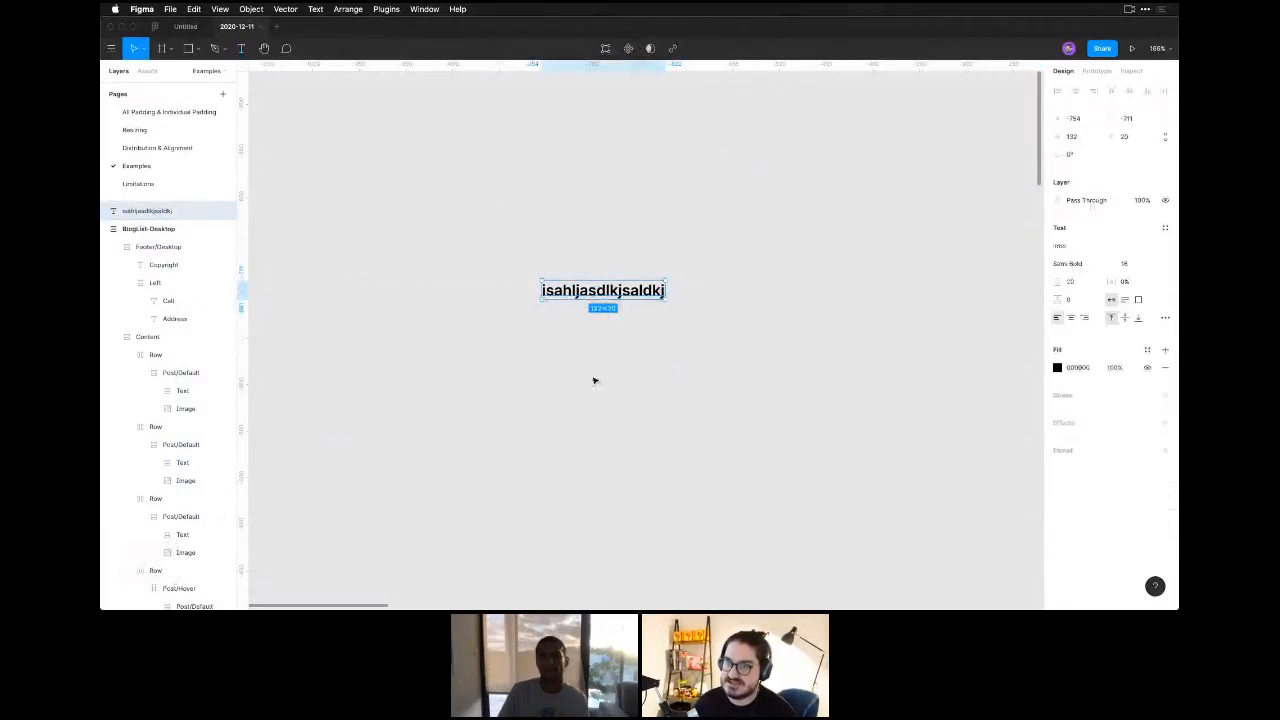
key("shift+a")
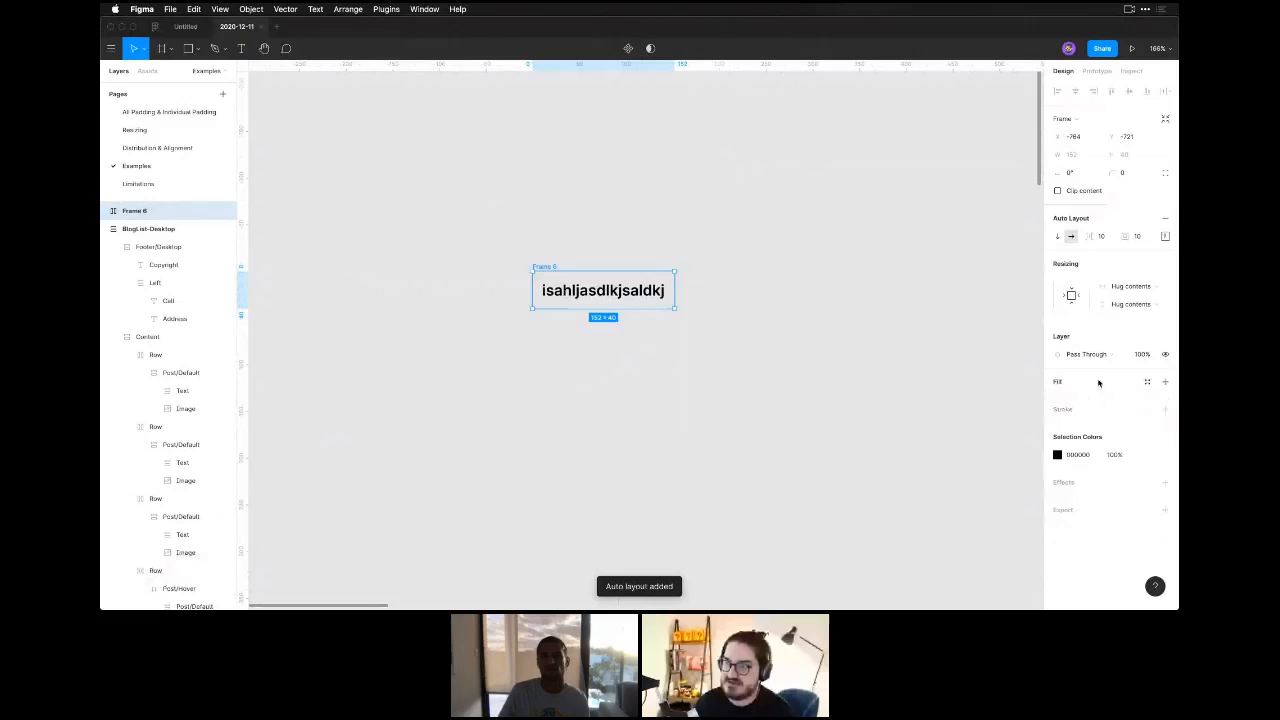
left_click(706, 417)
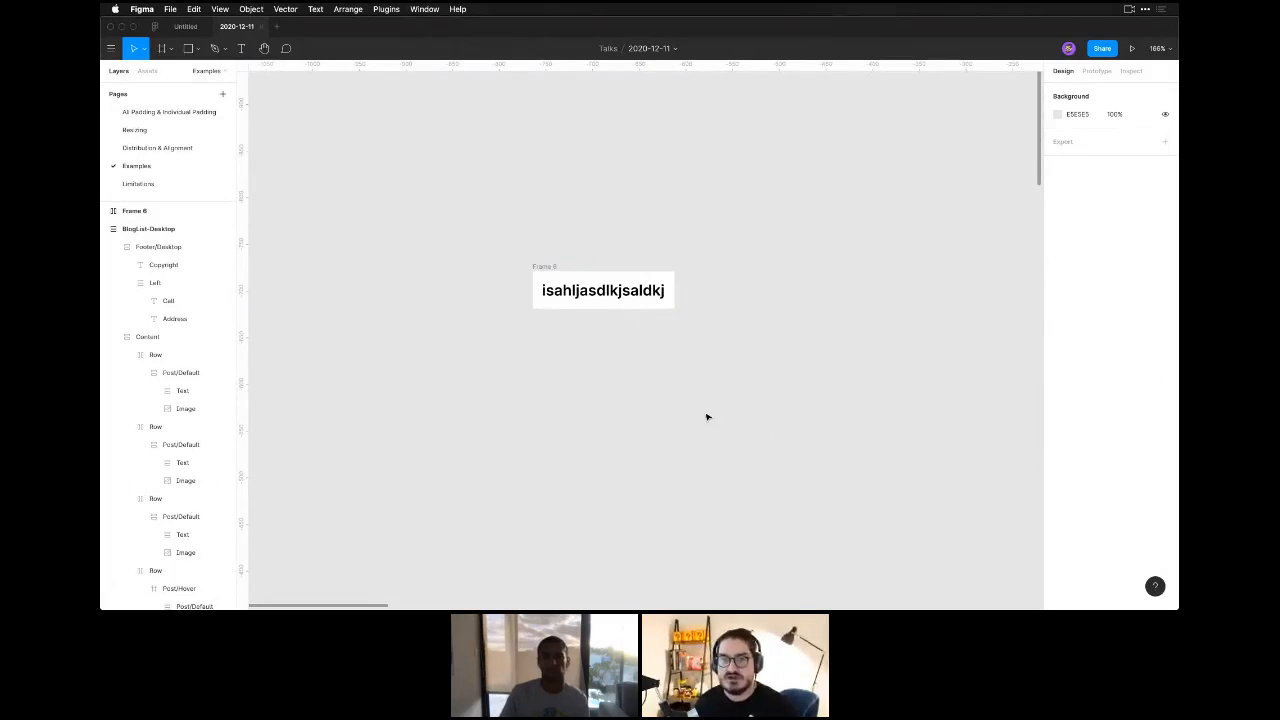
Draw three grey rectangles of different sizes in a top-aligned row above the white text frame.
key("r")
mouse_move(511, 183)
left_mouse_down()
mouse_move(565, 217)
mouse_move(736, 249)
left_mouse_up()
key("r")
key("r")
left_click_drag(446, 132, 748, 287)
left_click(731, 266)
Wrap the three rectangles in an auto layout frame with item spacing 24 and padding 24.
left_click_drag(320, 106, 737, 243)
key("shift+a")
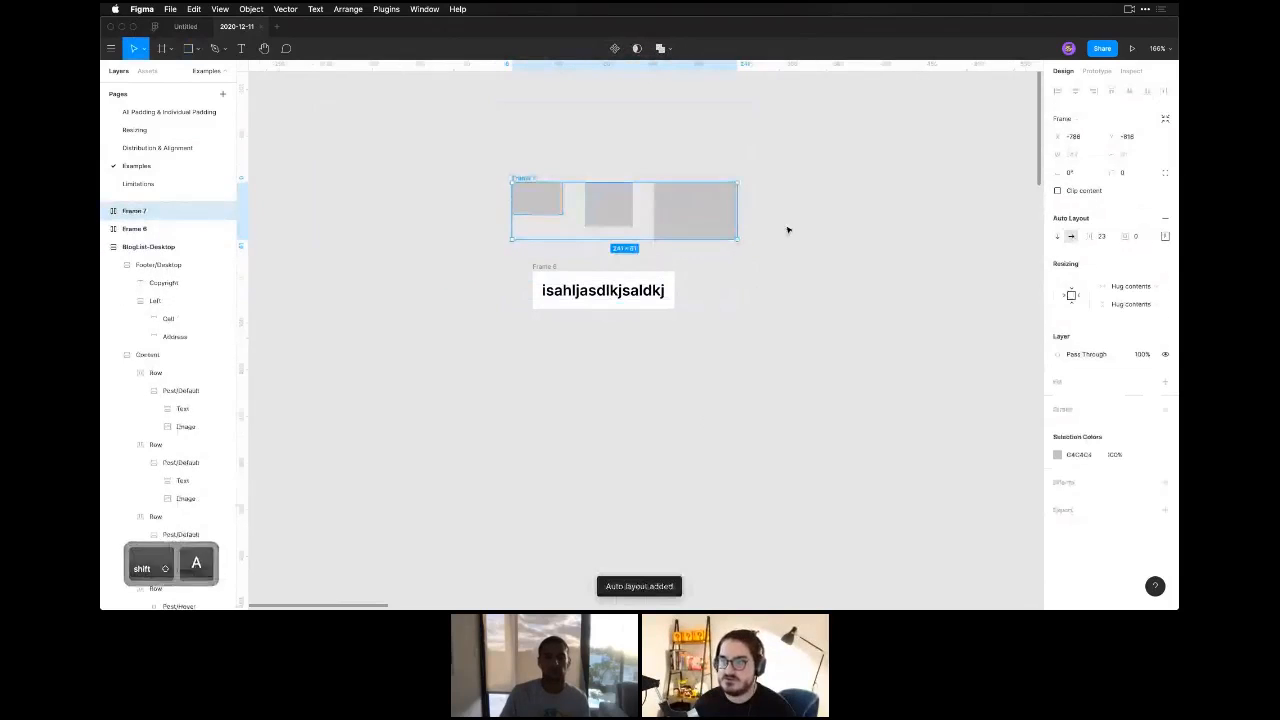
left_click(1105, 238)
type("24")
key("Tab")
type("24")
key("Return")
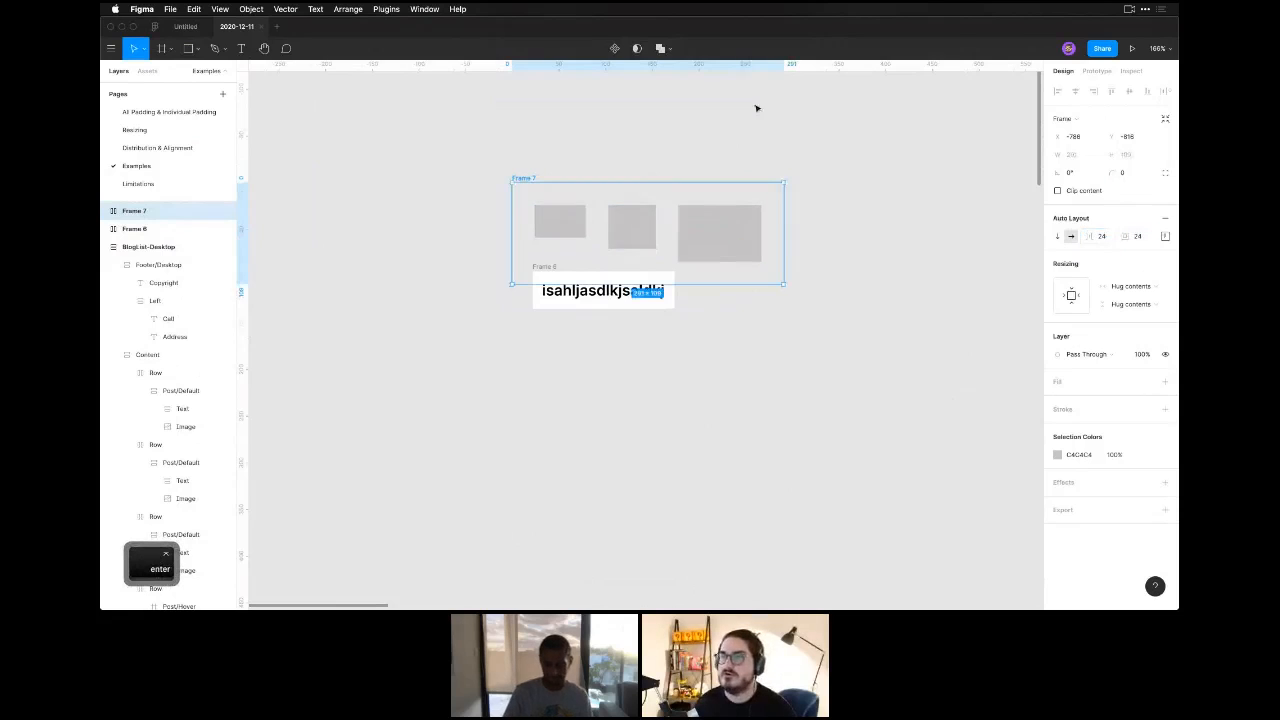
Give the rectangles' auto layout frame an orange-red fill and move it up and left, clear of the text frame.
left_click(1095, 382)
left_click(1057, 400)
left_click_drag(977, 386, 1015, 337)
left_click(900, 200)
left_click(520, 178)
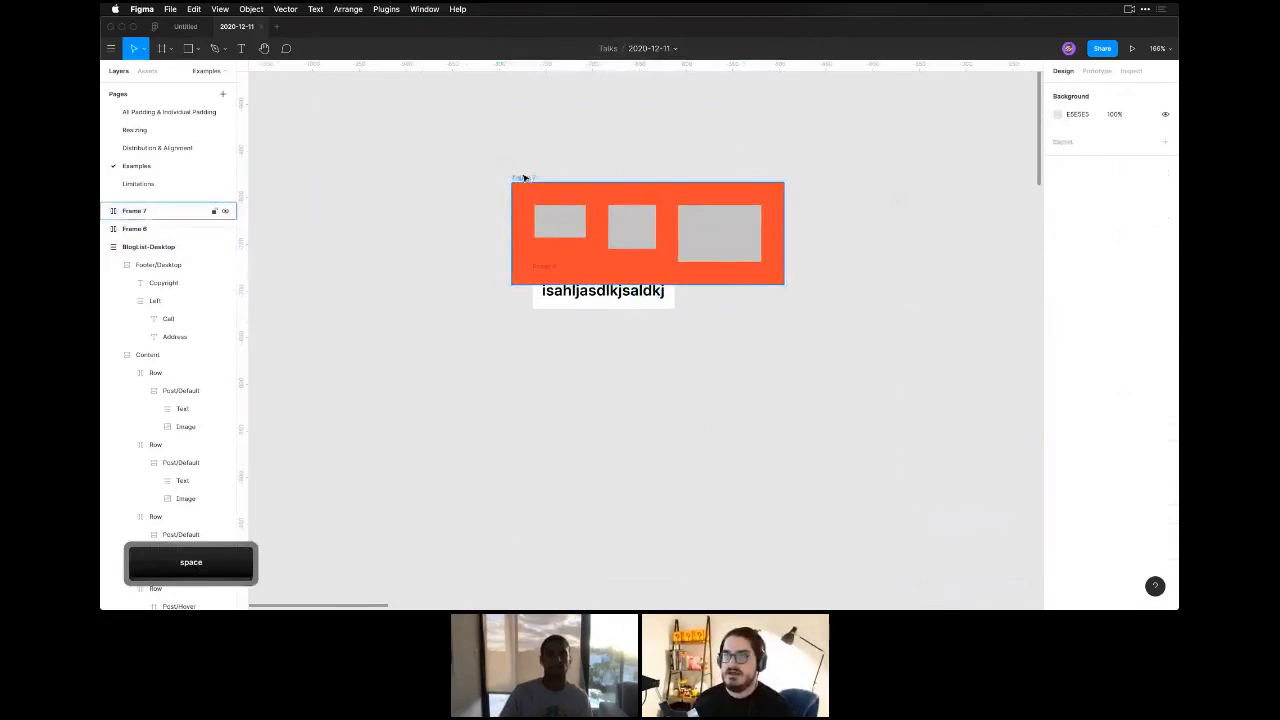
left_click_drag(525, 184, 443, 127)
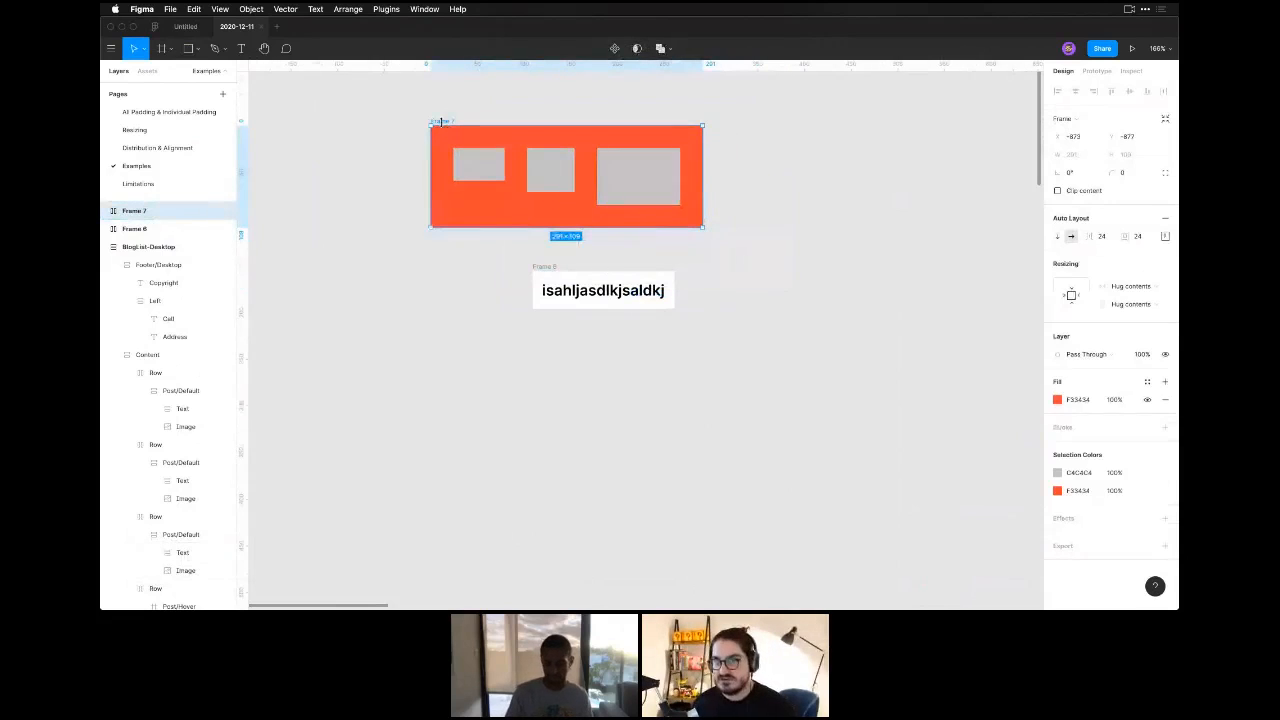
Draw three more top-aligned rectangles of increasing size in a row below the text frame.
left_click(451, 323)
key("r")
left_click_drag(450, 403, 576, 460)
key("r")
key("r")
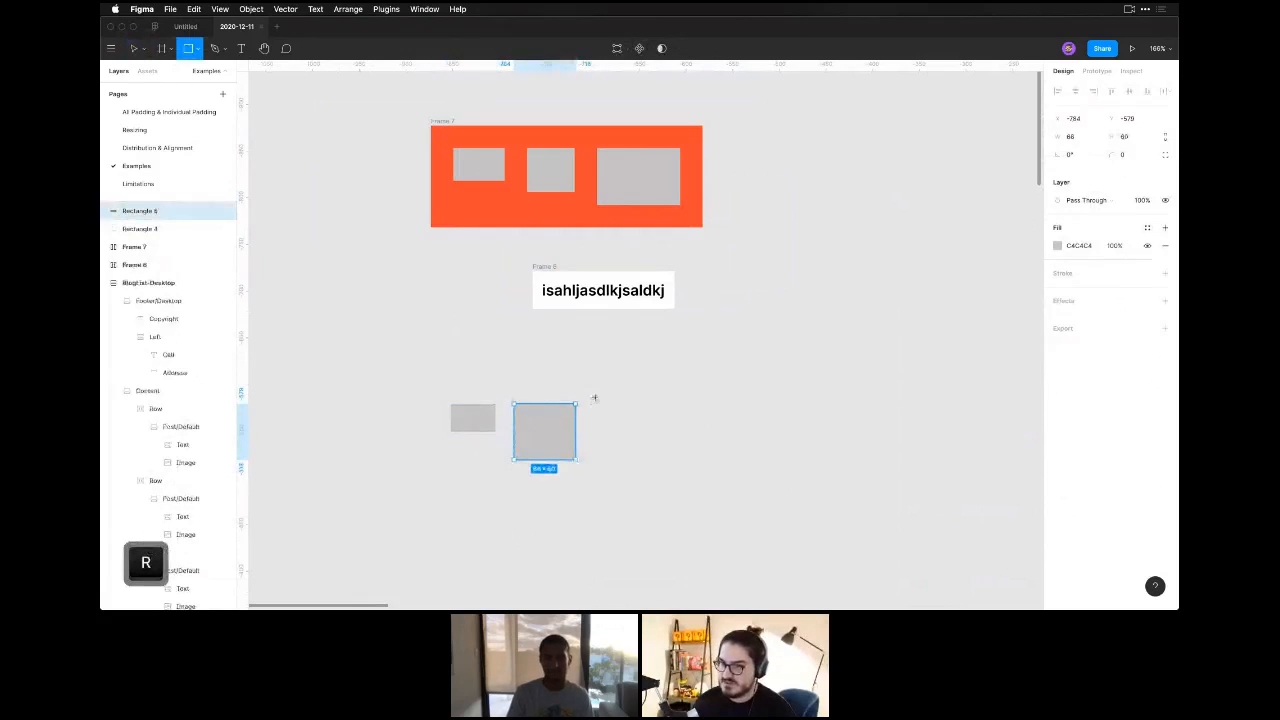
left_click_drag(594, 404, 681, 473)
Set the horizontal spacing between the three loose lower rectangles to 24.
left_click(490, 420)
left_click(545, 432, "shift")
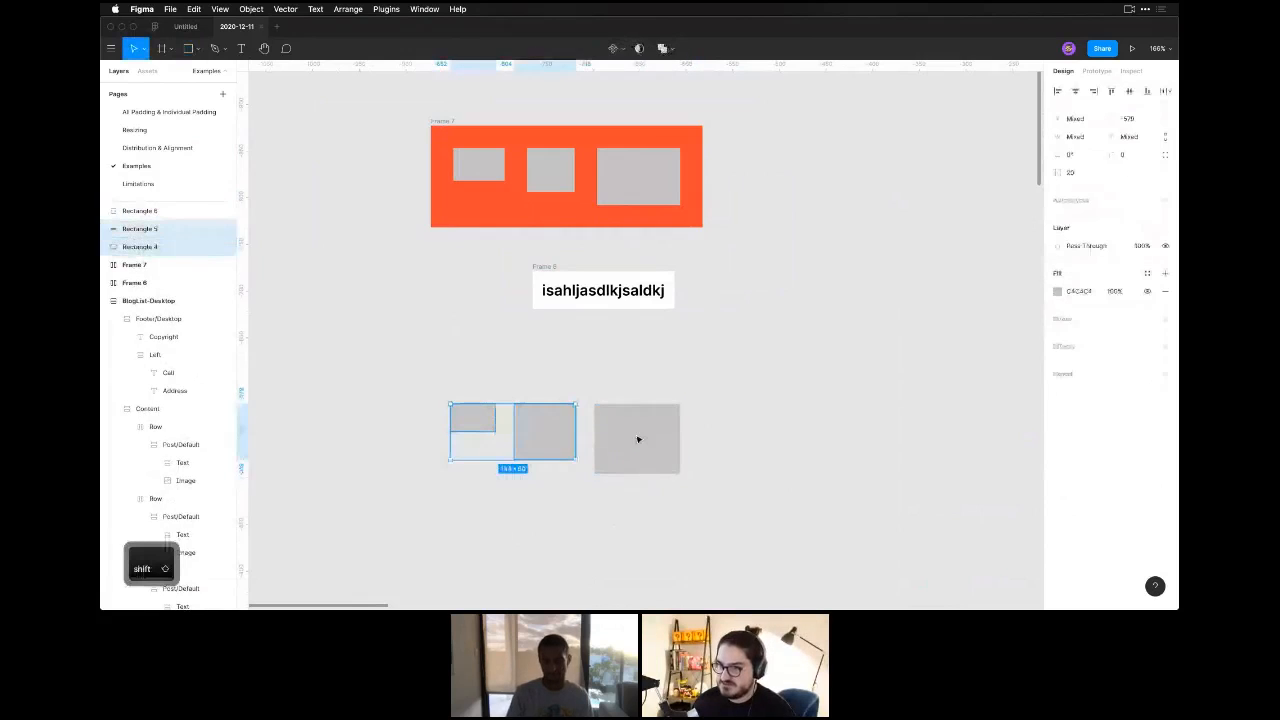
left_click(637, 437, "shift")
left_click(1076, 173)
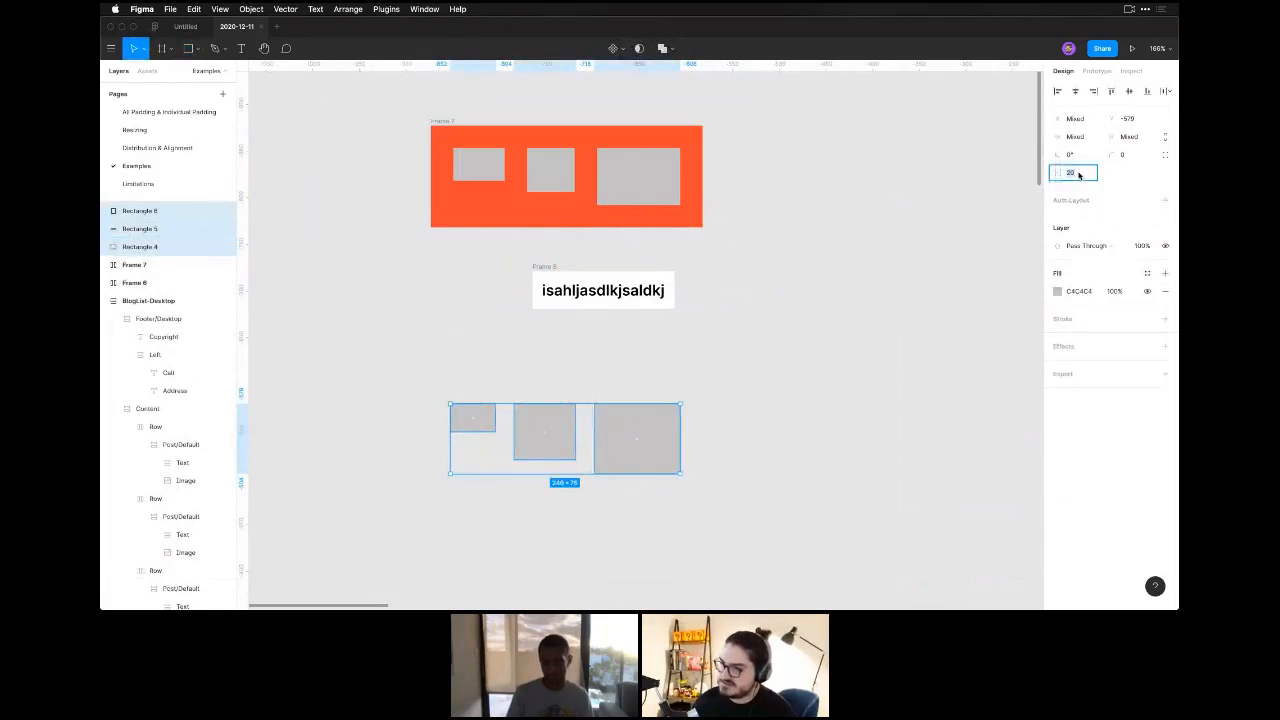
type("24")
key("Return")
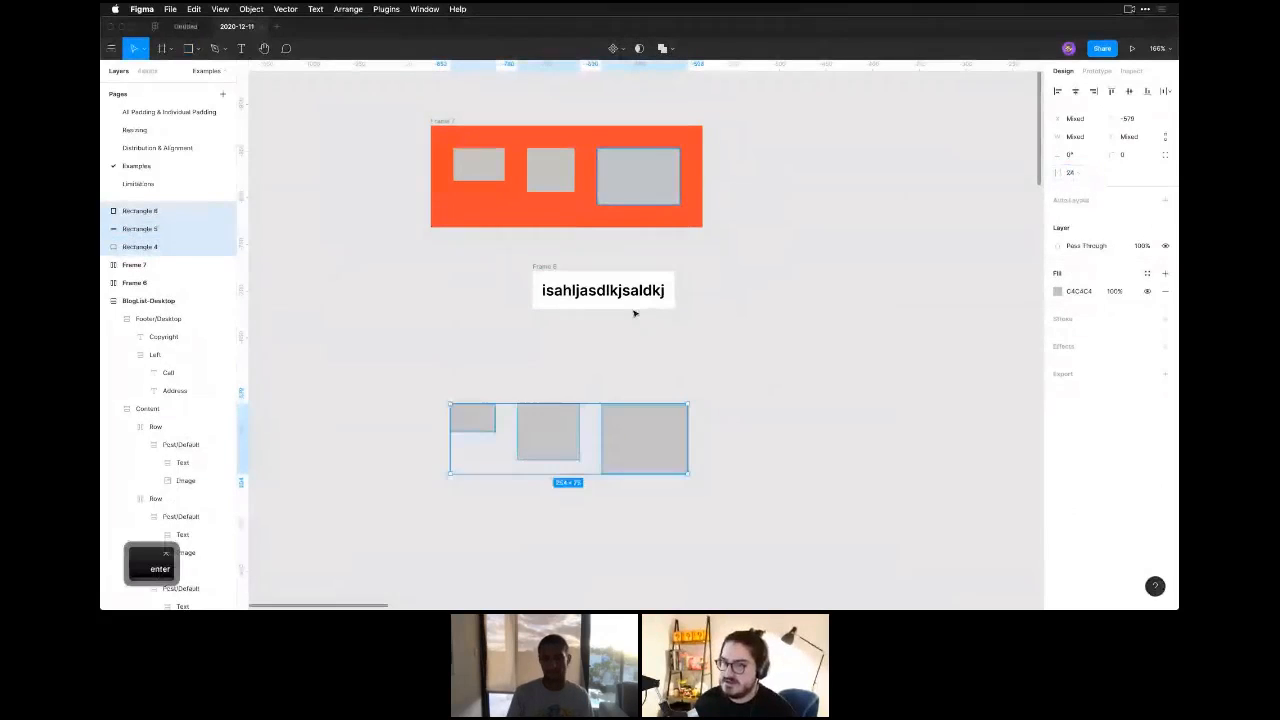
left_click(688, 366)
Draw a regular frame around the three lower rectangles, leaving a margin on every side.
key("f")
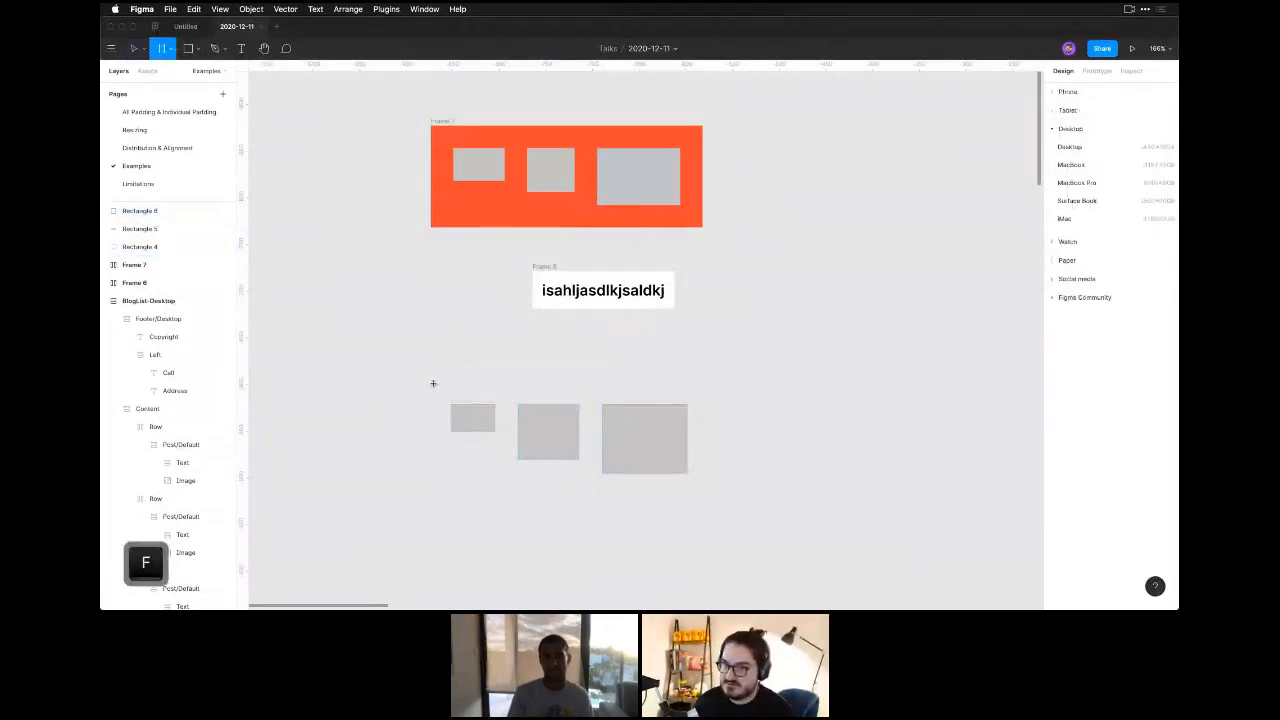
left_click_drag(431, 383, 486, 412)
left_click_drag(612, 480, 726, 531)
Move the three rectangles together inside the lower frame so they sit 24 from its top and left edges.
left_click(488, 418)
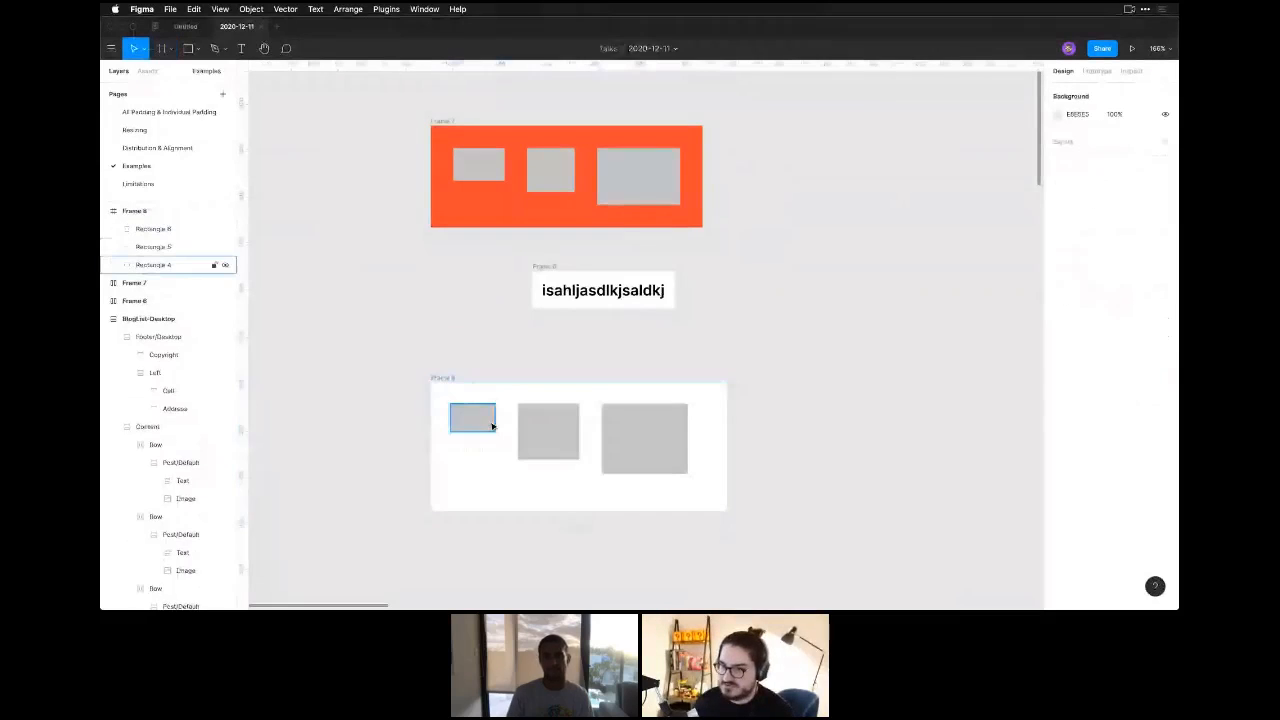
left_click(569, 437, "shift")
left_click(614, 430, "shift")
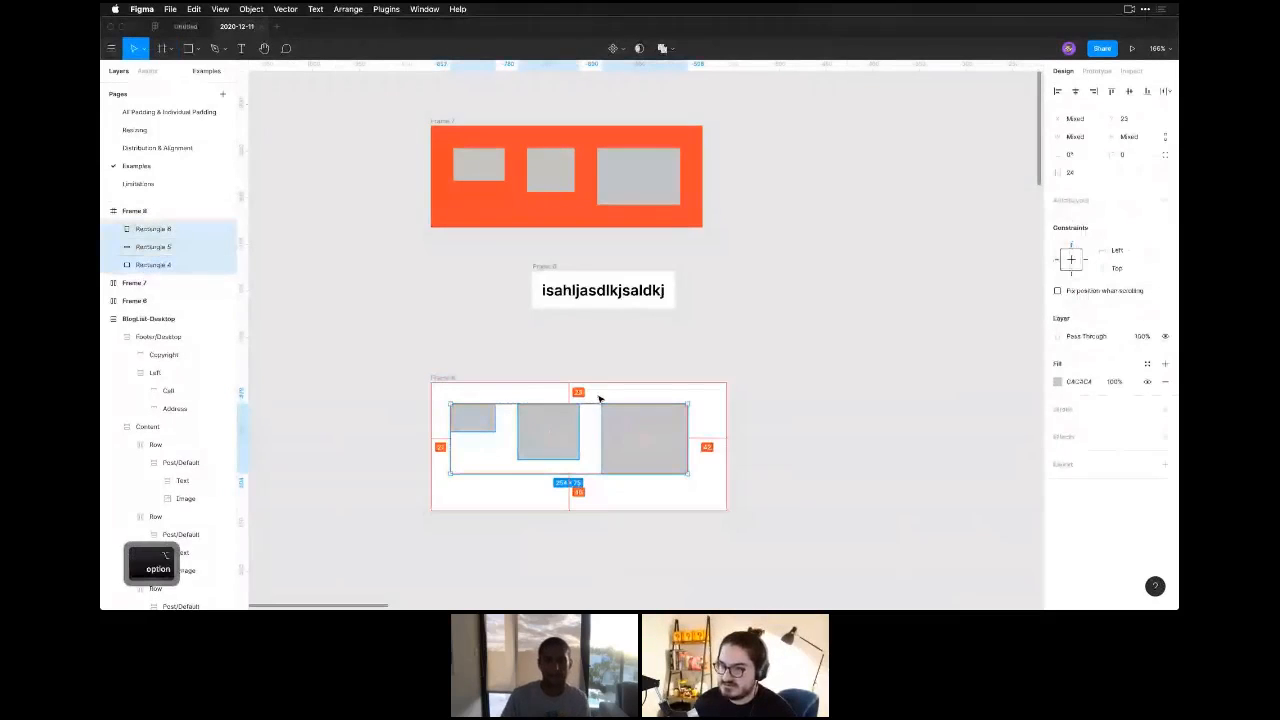
key("Down")
key("alt")
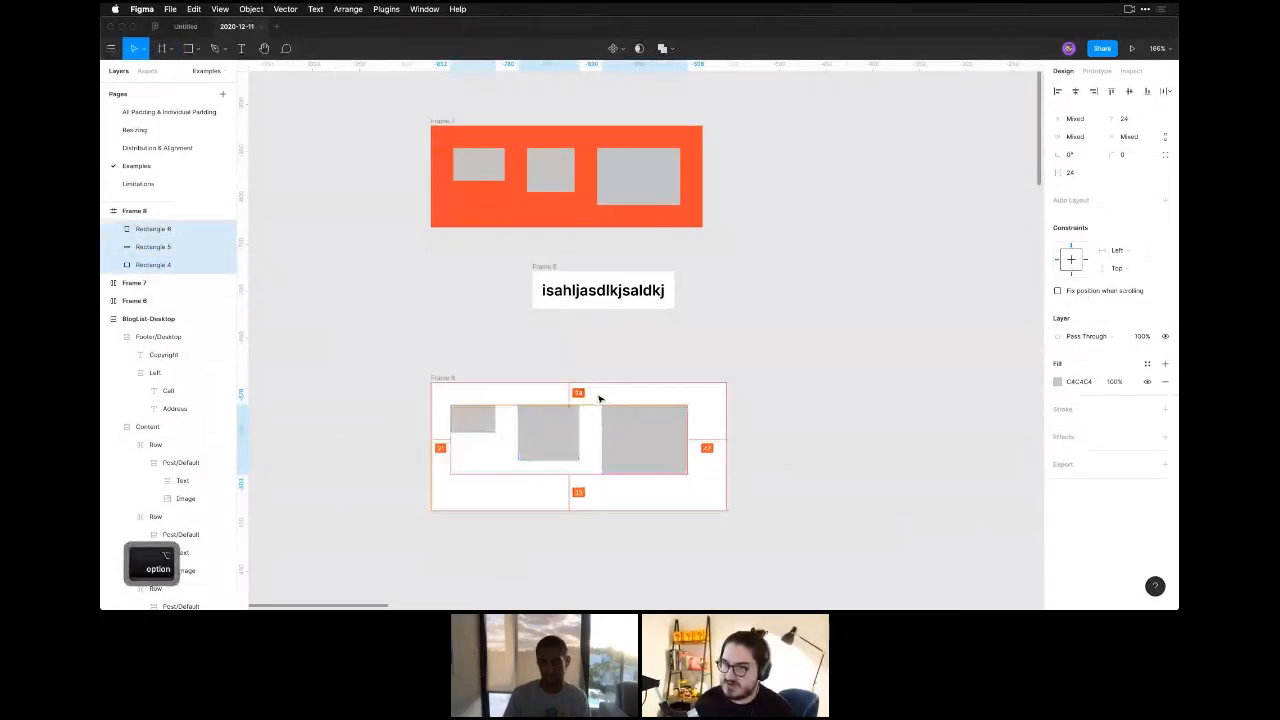
key("Right")
key("Right")
key("Right")
key("alt")
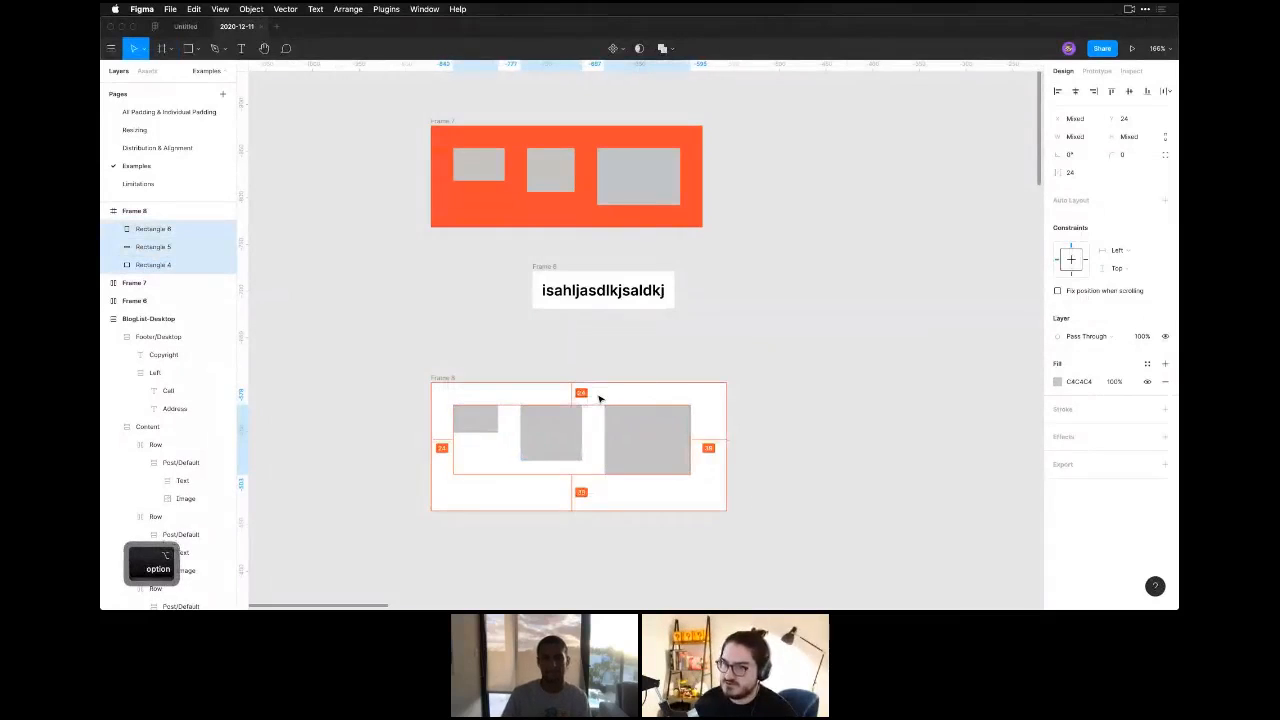
Narrow the lower frame to a width of 302, leaving 24 beside the largest rectangle.
left_click(451, 379)
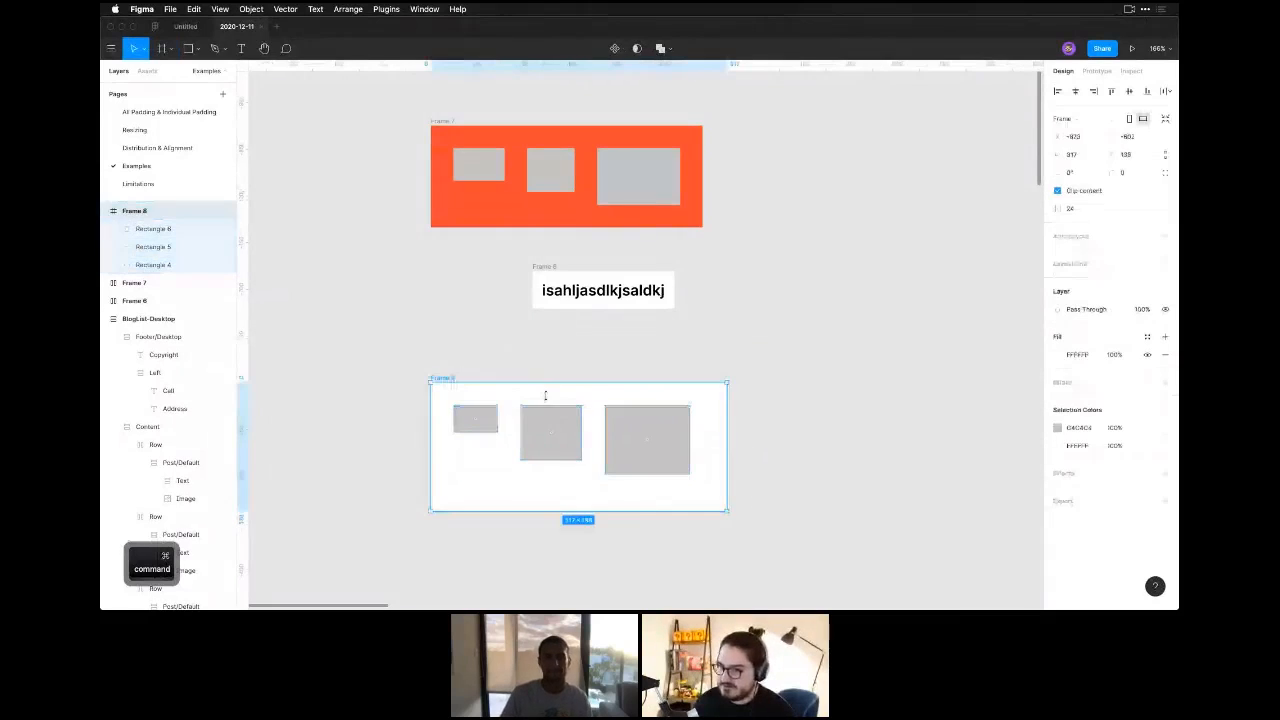
key("alt")
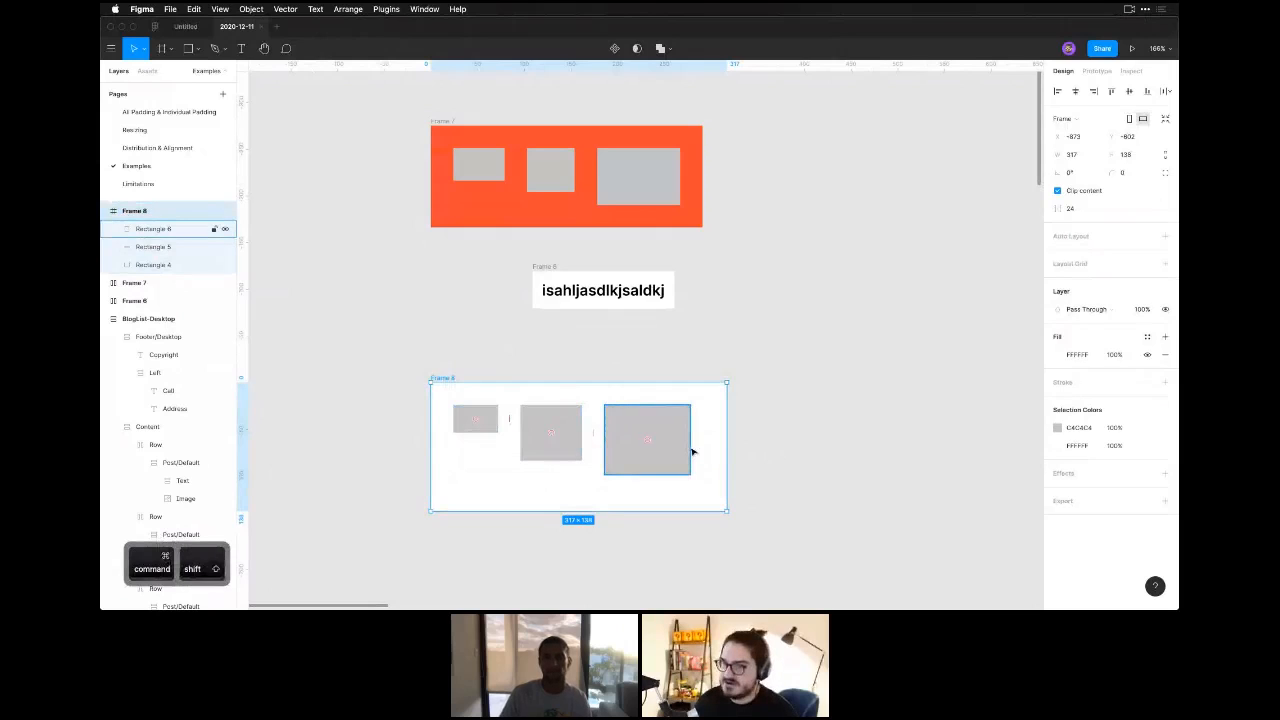
key("super+shift+Left")
key("super+Left")
key("super+Left")
key("super+Left")
key("super+Left")
key("super+Left")
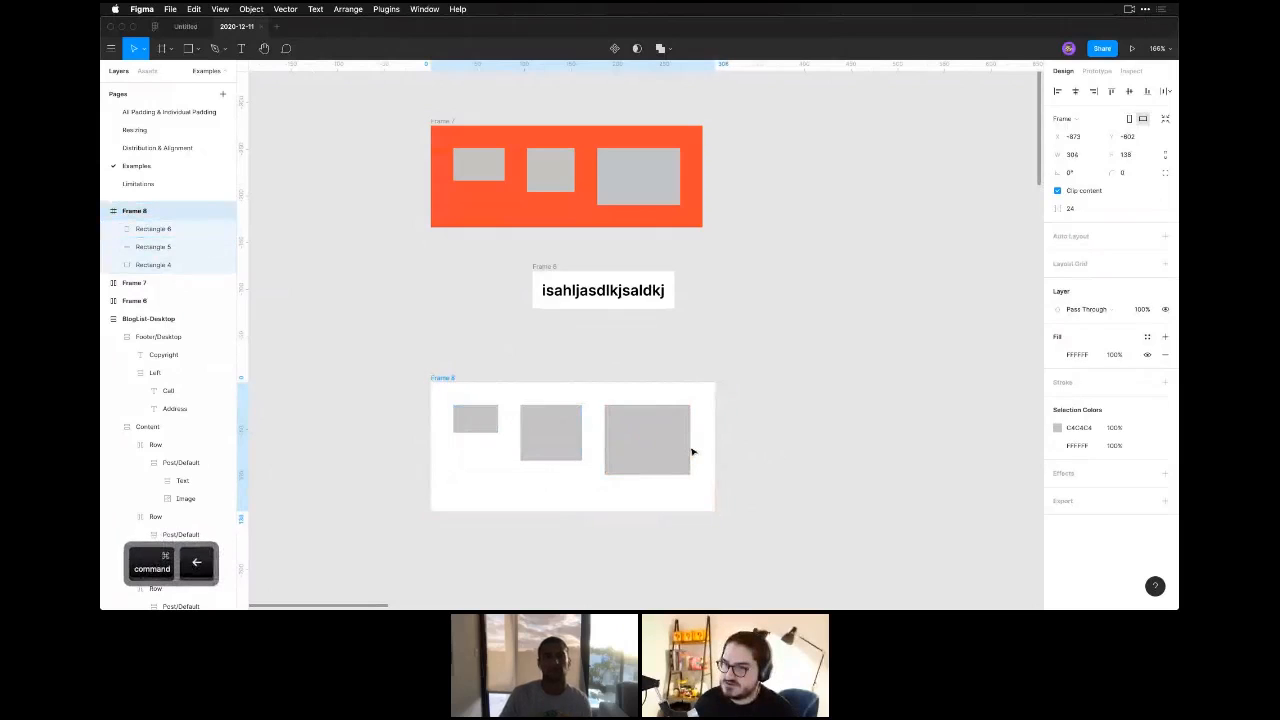
key("alt")
Reduce the lower frame's height to 123, leaving 24 below the largest rectangle.
key("super+shift+Up")
key("super+shift+Up")
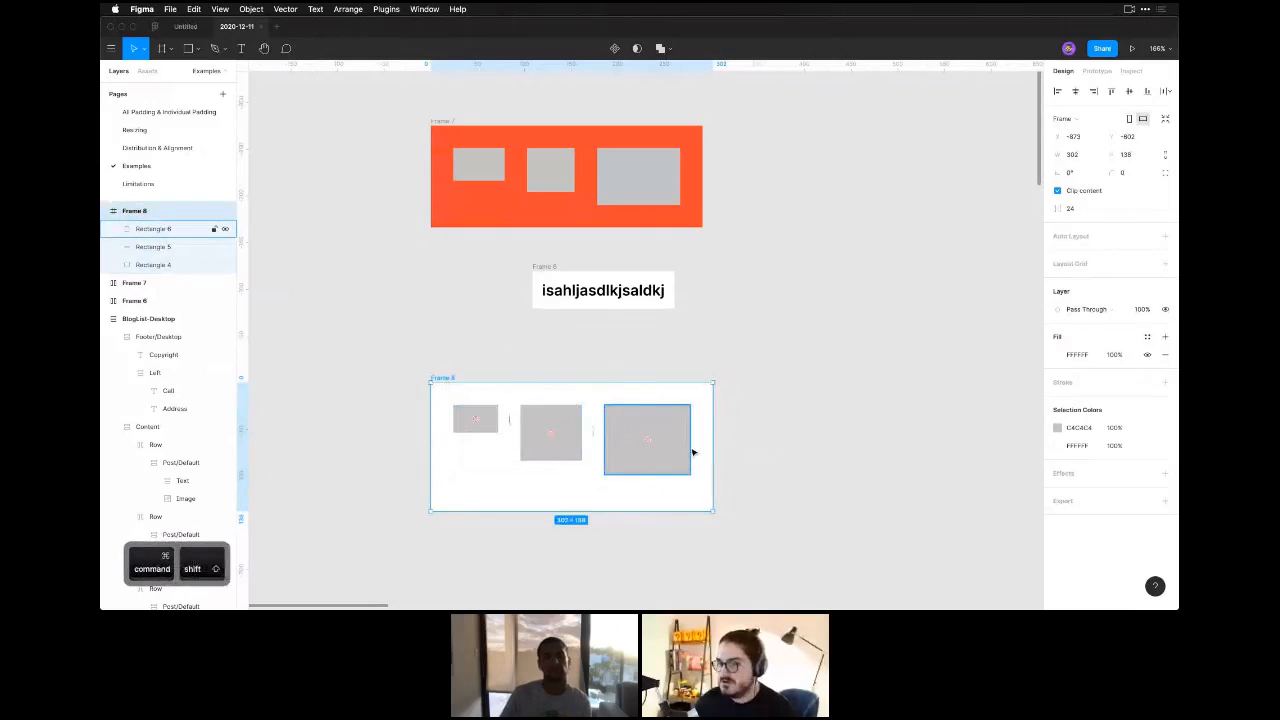
key("alt")
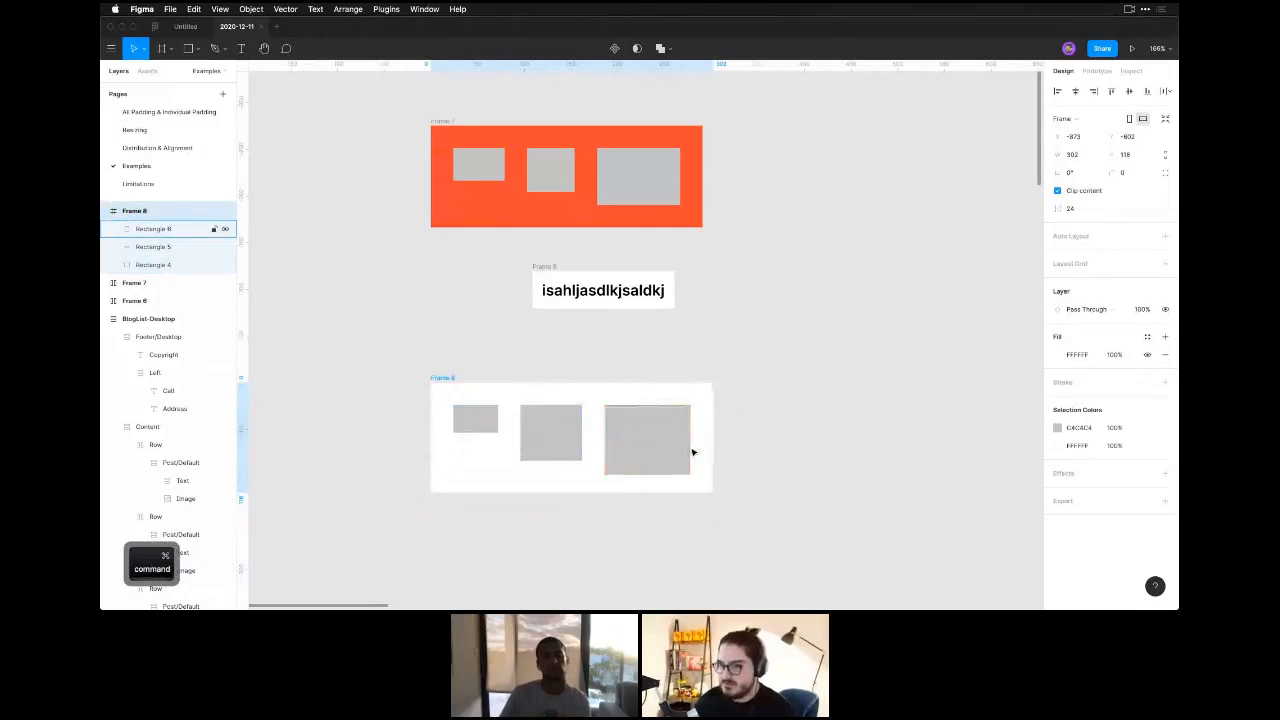
key("super+Down")
key("super+Down")
key("super+Down")
key("super+Down")
key("super+Down")
key("alt")
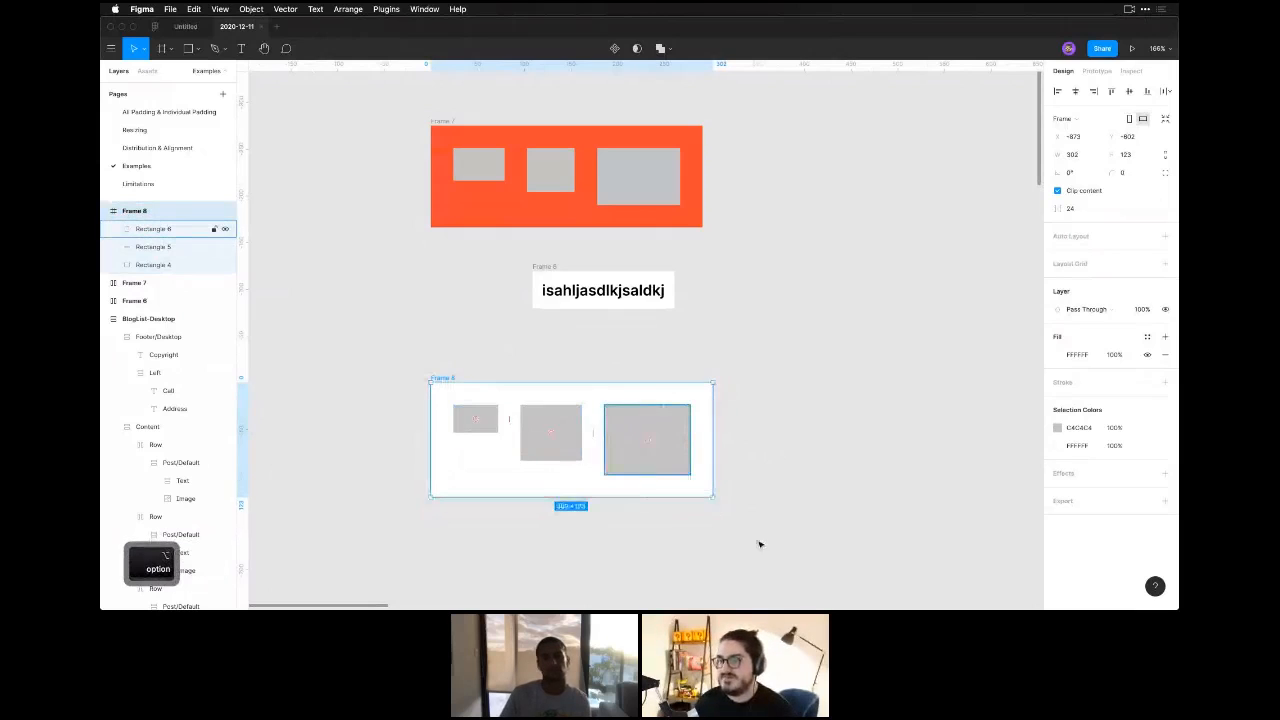
Fill the lower frame with the orange-red sampled from the upper auto layout frame.
key("ctrl+c")
left_click(689, 212)
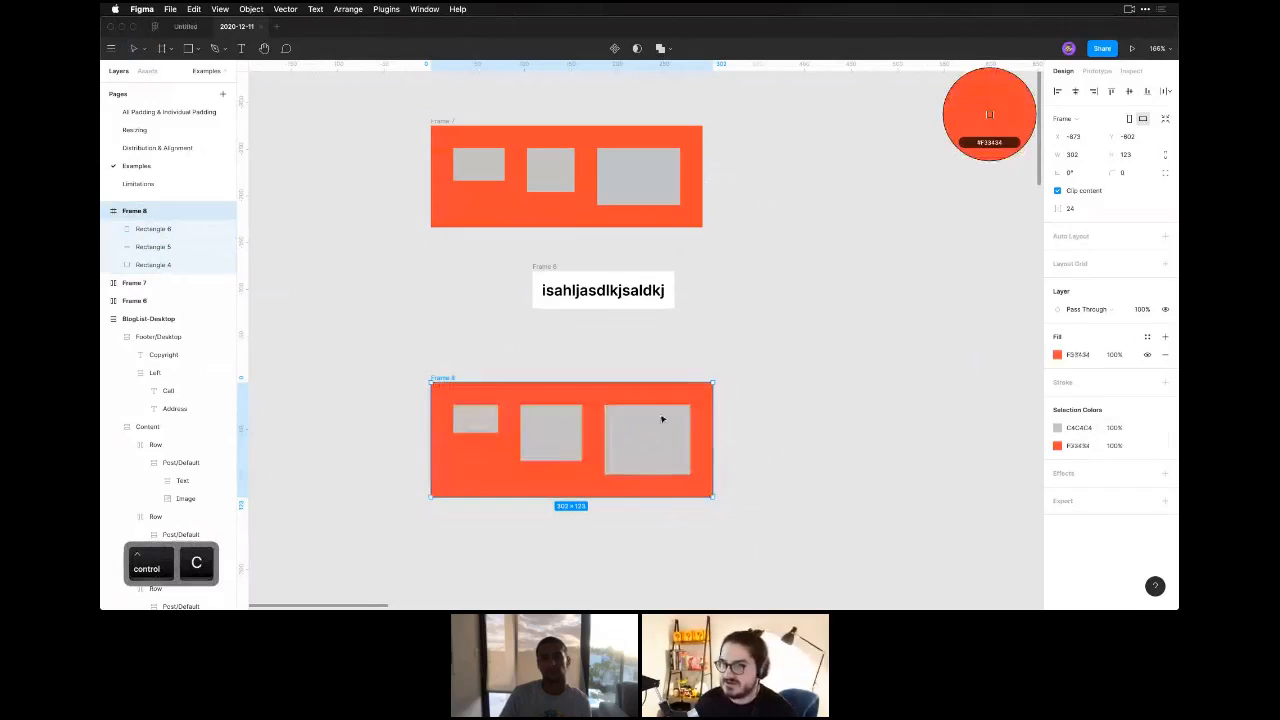
left_click(680, 547)
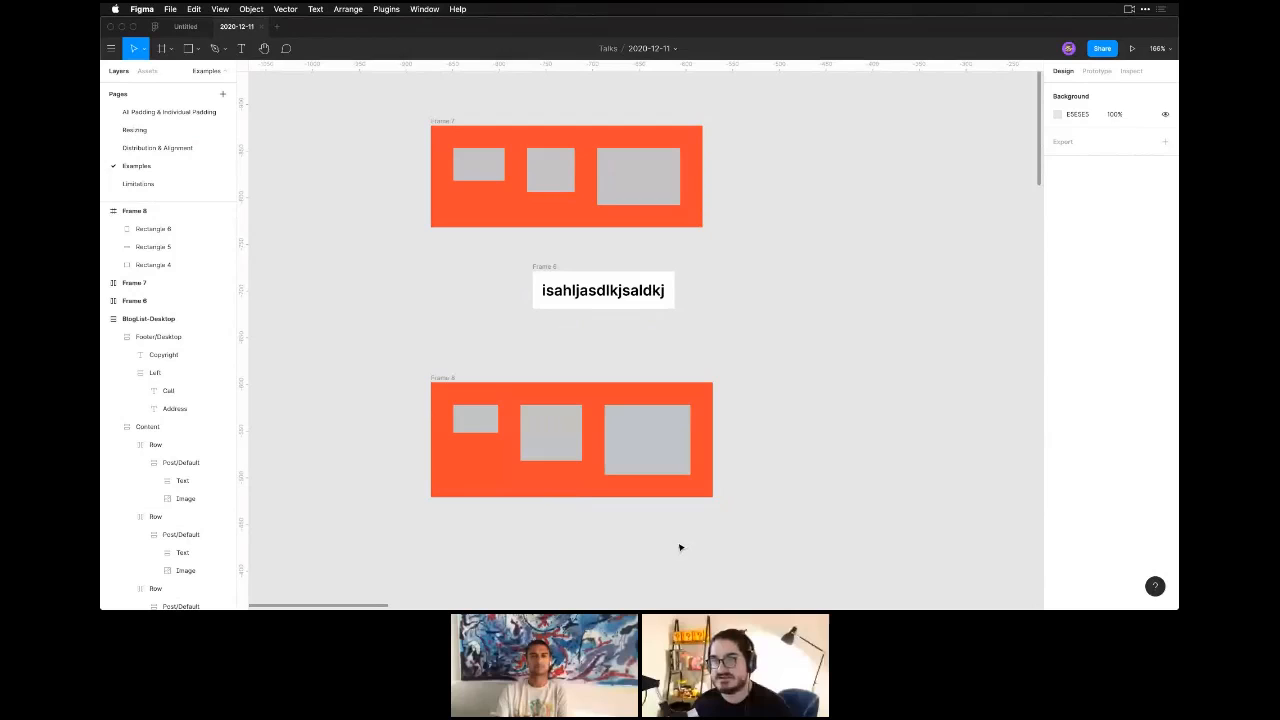
Try the MacBook 1152 × 700 size preset on the upper orange-red frame.
left_click(442, 121)
left_click(1073, 120)
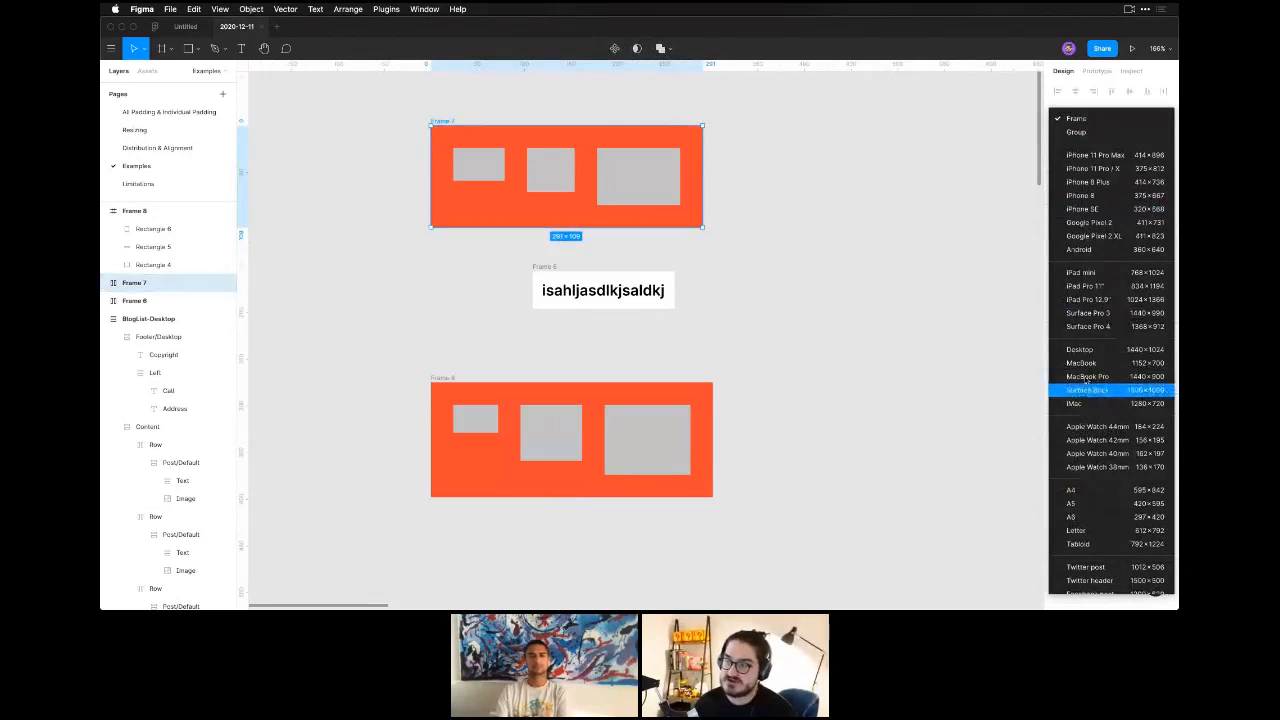
left_click(1087, 364)
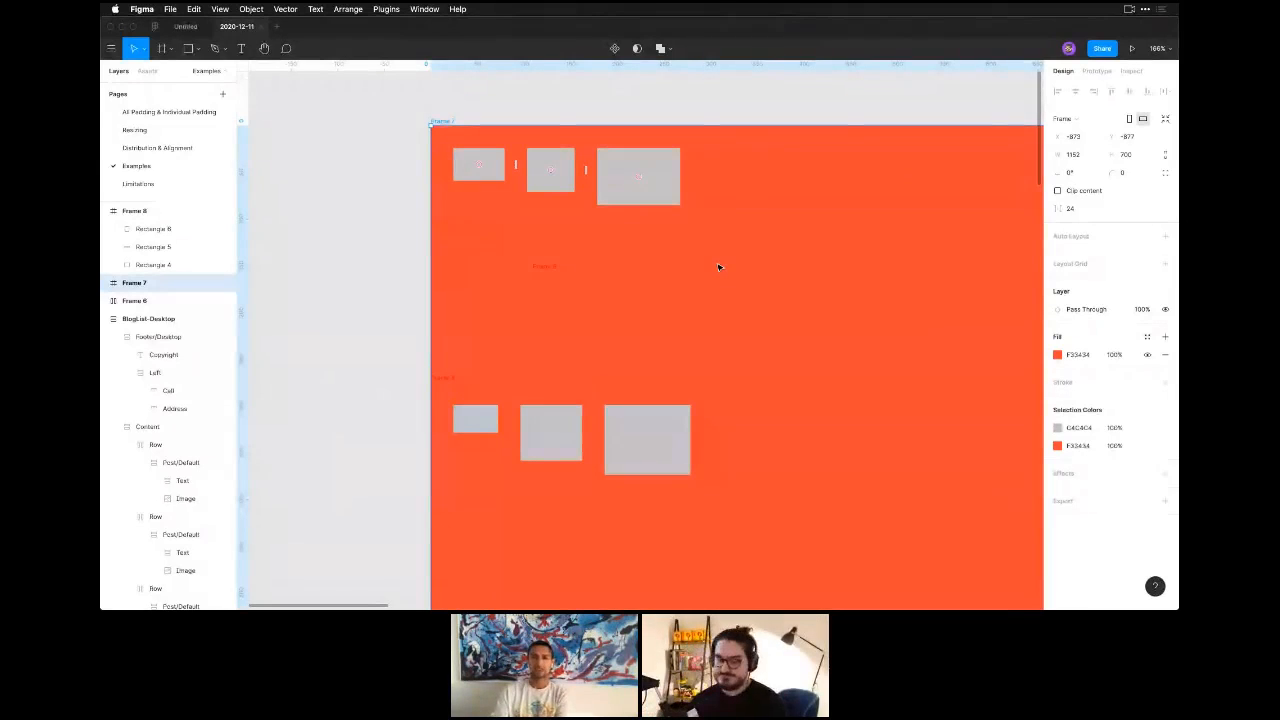
key("super+z")
Open the Distribution & Alignment page with the Packed and Space Between avatar rows.
key("space")
left_click_drag(806, 329, 300, 358)
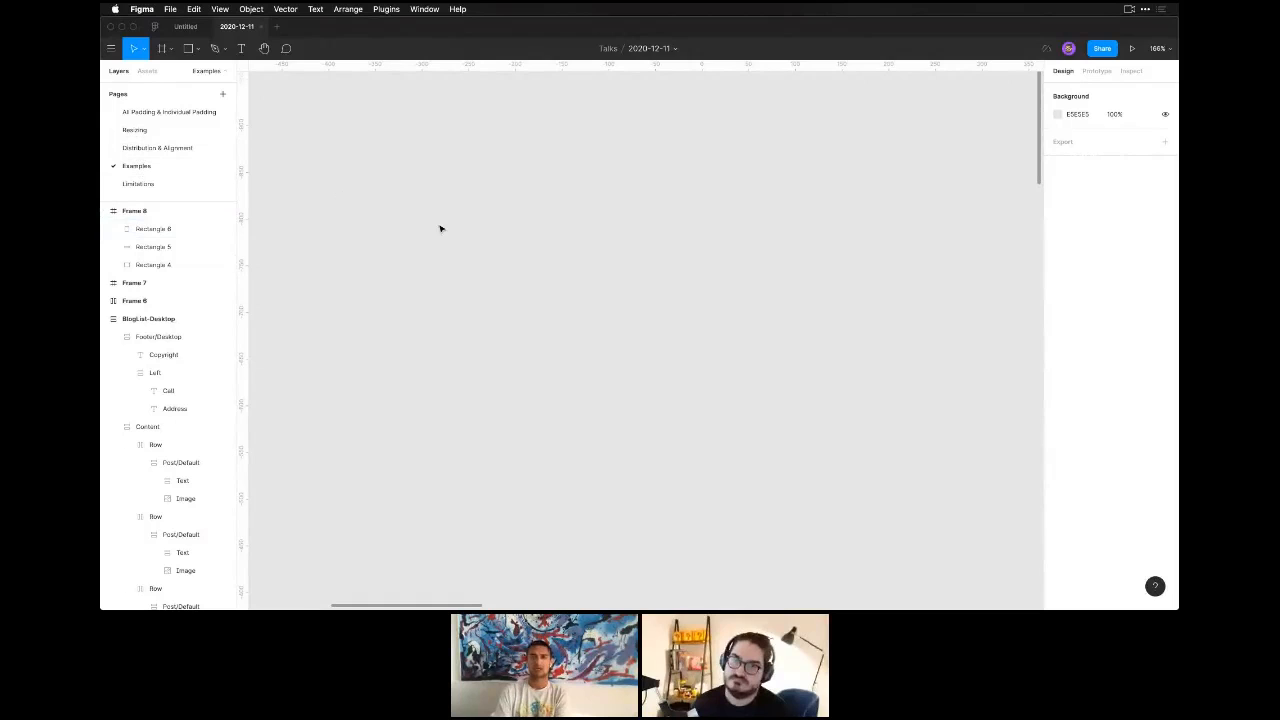
key("super+minus")
key("super+minus")
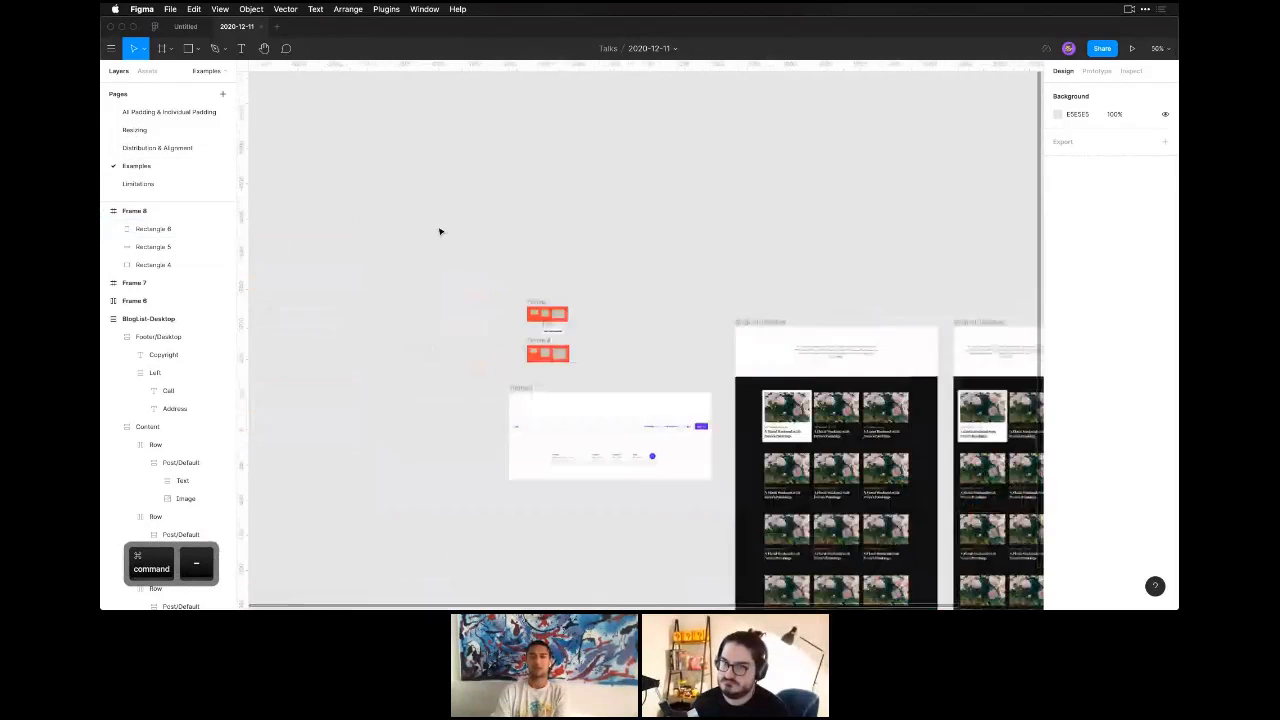
left_click_drag(439, 231, 157, 150)
left_click(157, 148)
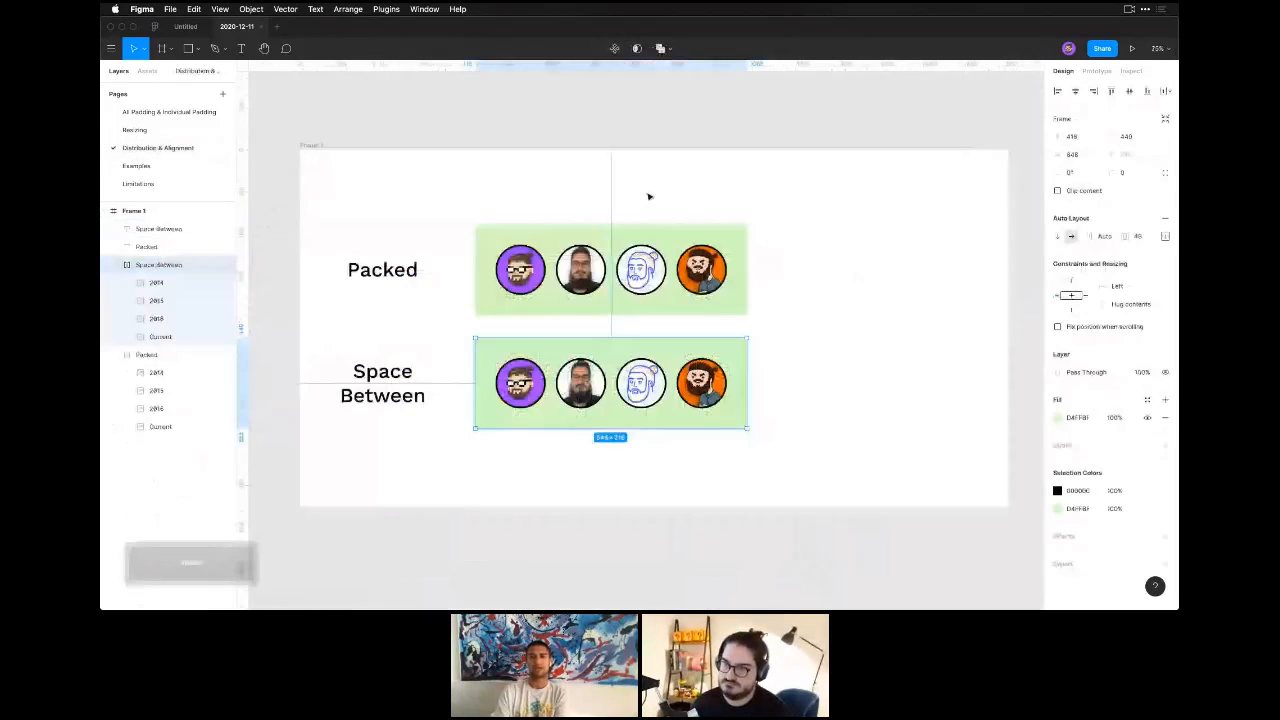
scroll(666, 497, "up", 2)
left_click_drag(618, 449, 624, 463)
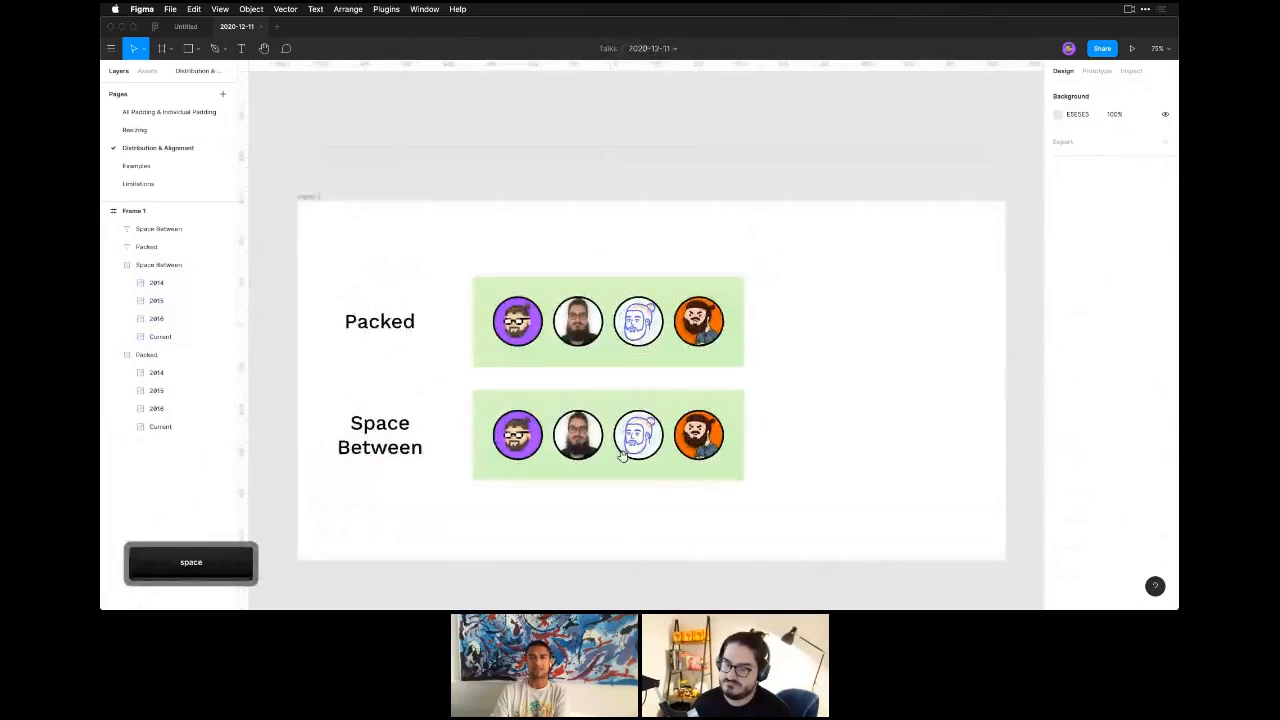
Place a copy of the Packed row's purple avatar on the empty canvas above the frame.
left_click(595, 340)
left_click(583, 162)
left_click_drag(591, 160, 611, 220)
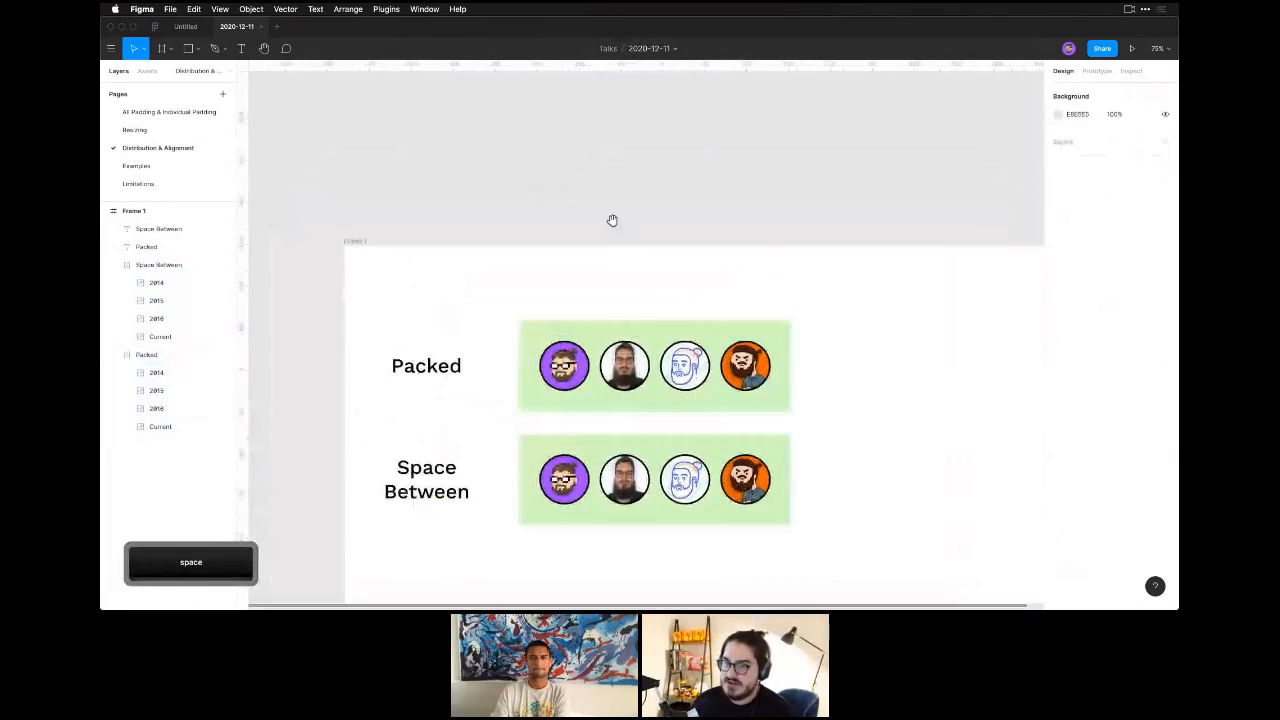
left_click(573, 364)
left_click(595, 318)
left_click_drag(595, 318, 585, 347)
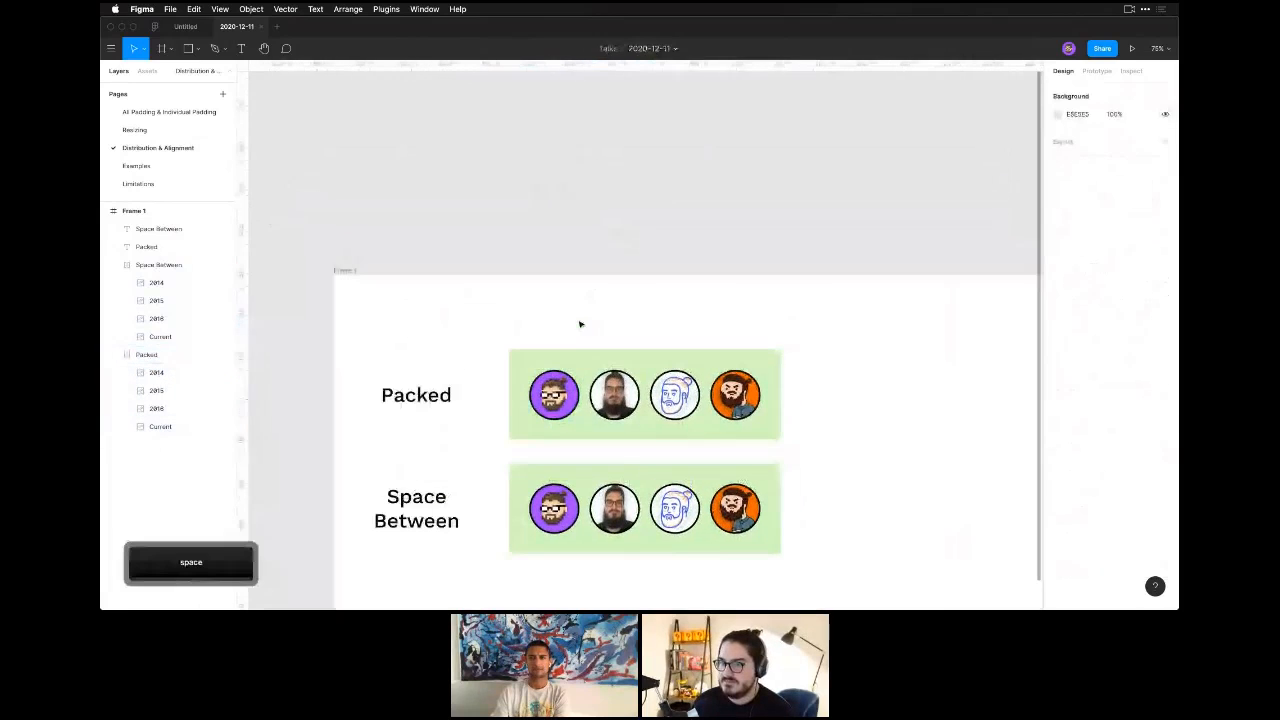
left_click_drag(554, 394, 560, 174)
left_click_drag(680, 203, 682, 418)
left_click_drag(565, 386, 561, 285)
left_click(607, 349)
left_click_drag(609, 351, 599, 376)
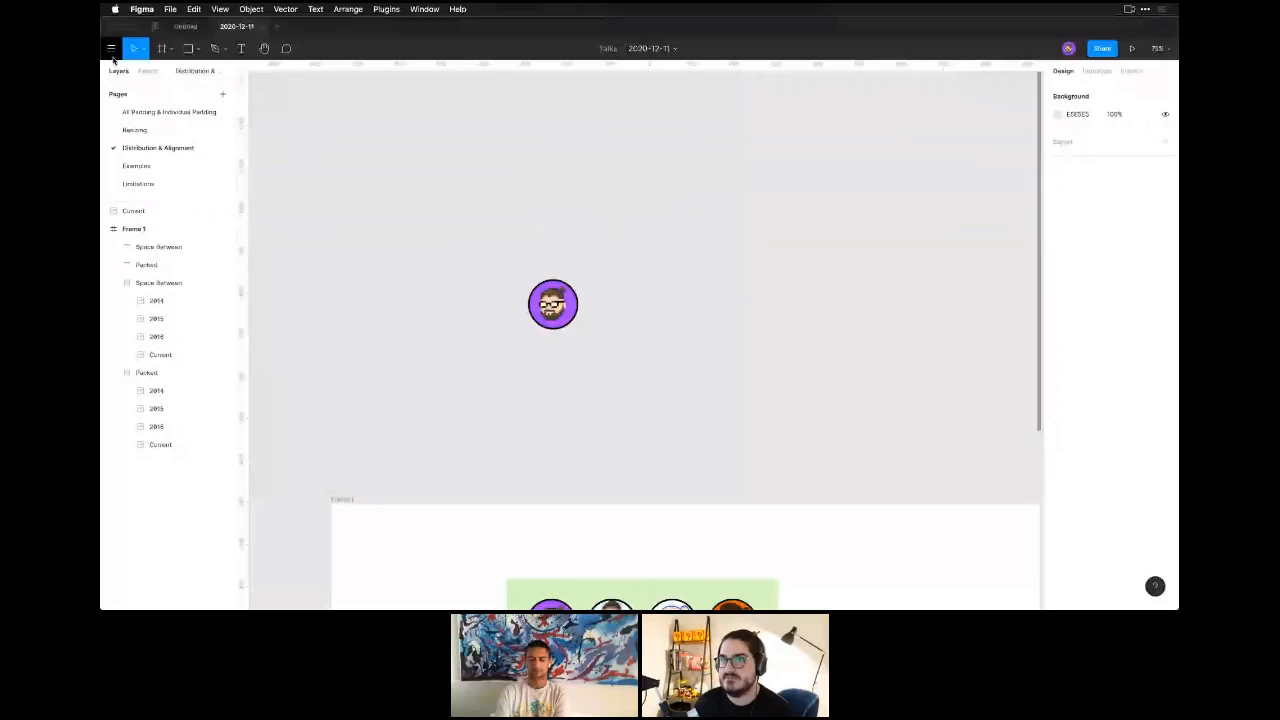
Draw a wide bar of about 1351 × 60 above the copied avatar and fill it with dark grey 414141.
left_click_drag(387, 299, 525, 303)
key("r")
mouse_move(370, 176)
left_mouse_down()
mouse_move(770, 215)
mouse_move(937, 200)
left_mouse_up()
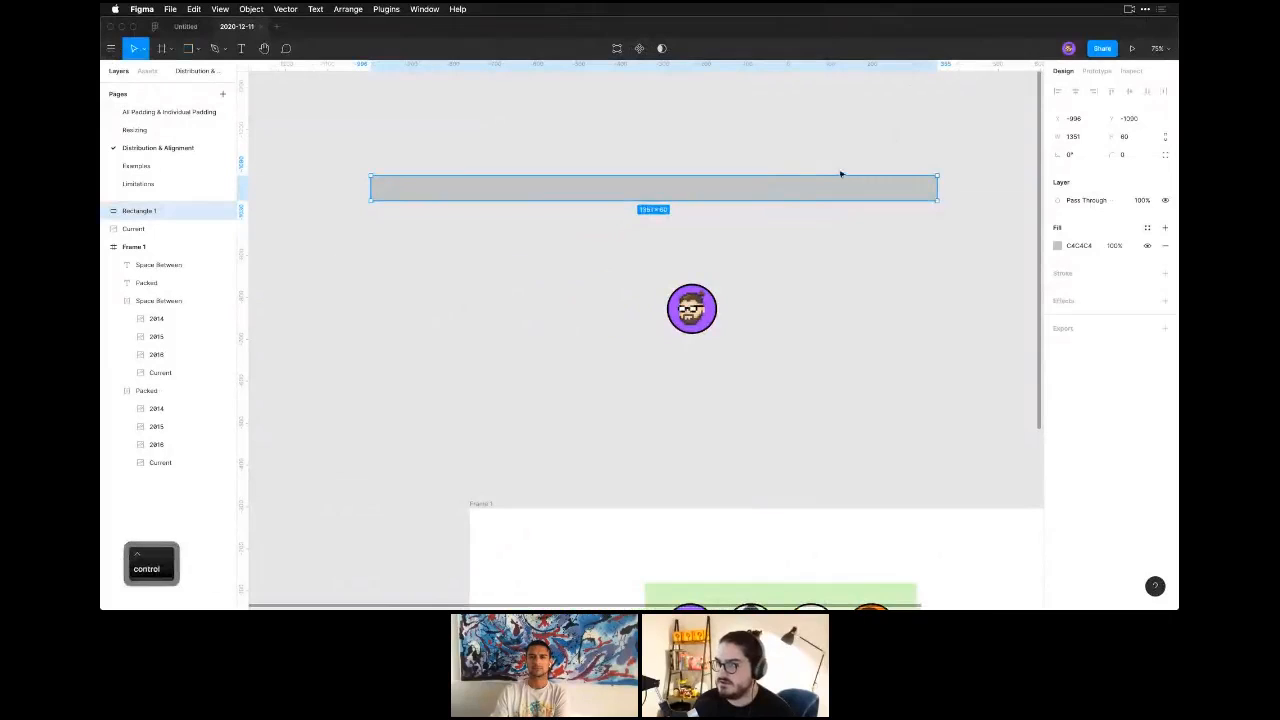
left_click(1057, 245)
left_click_drag(988, 294, 838, 360)
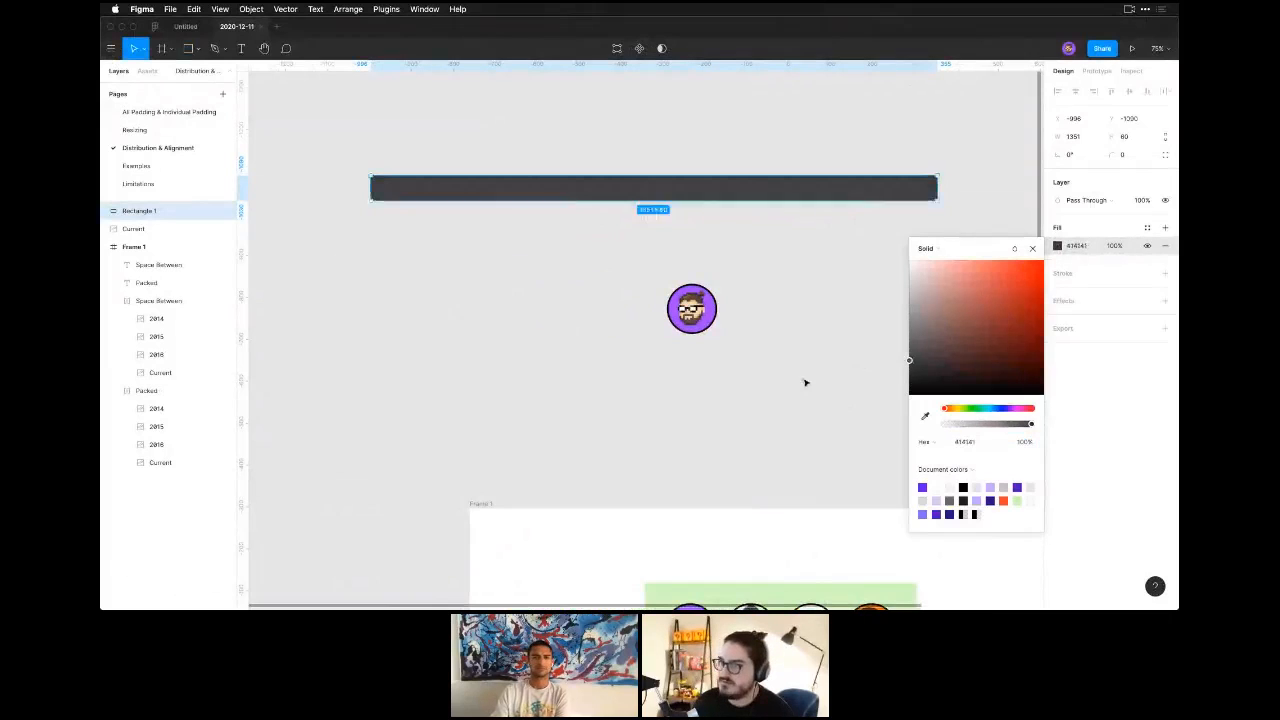
left_click(804, 381)
Move the copied avatar onto the dark bar, near its right end.
left_click(706, 316)
left_click_drag(668, 309, 842, 188)
key("super+z")
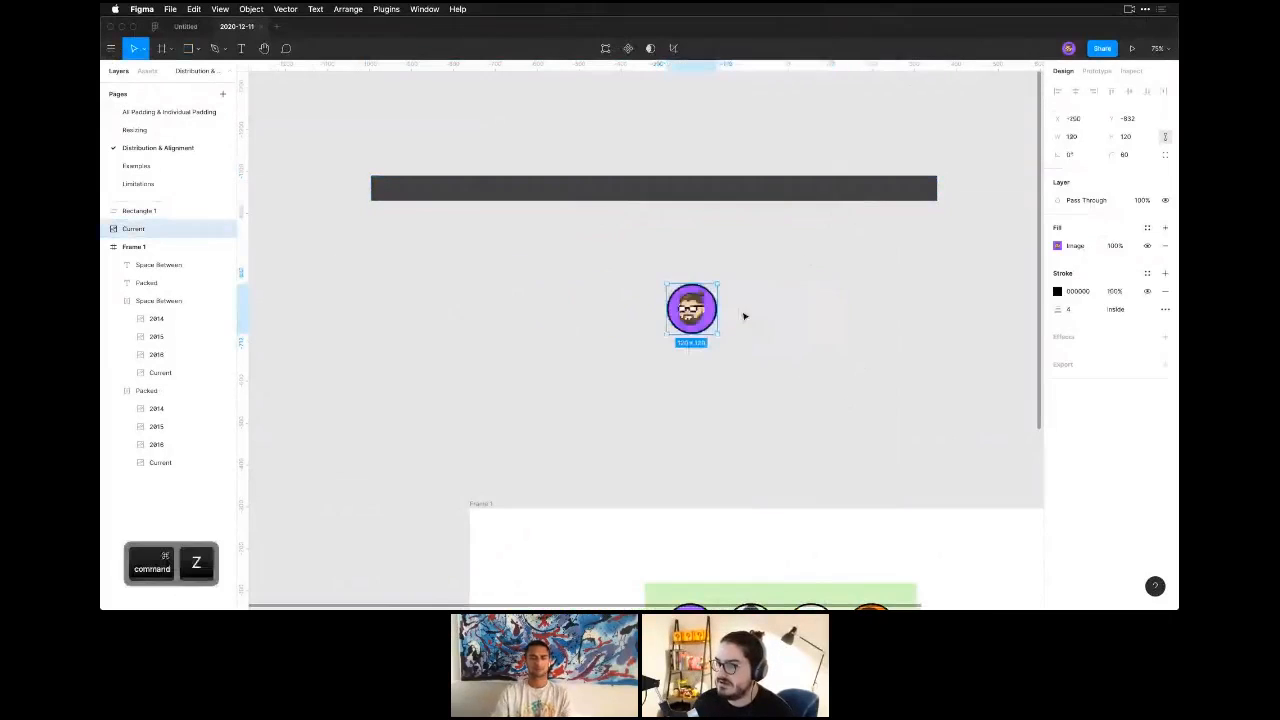
left_click_drag(743, 314, 923, 204)
Set the copied avatar's width and height to 24.
left_click(1071, 136)
type("24")
key("Tab")
type("24")
key("Return")
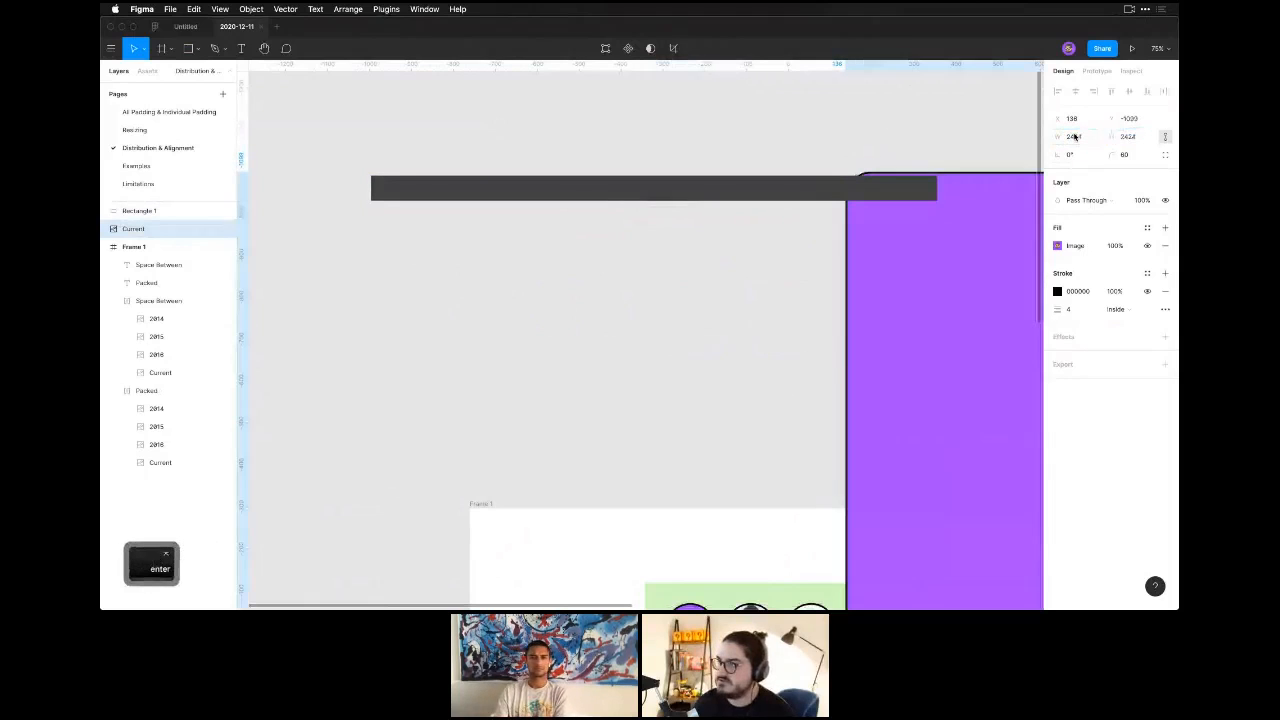
left_click(1073, 136)
type("24")
key("Return")
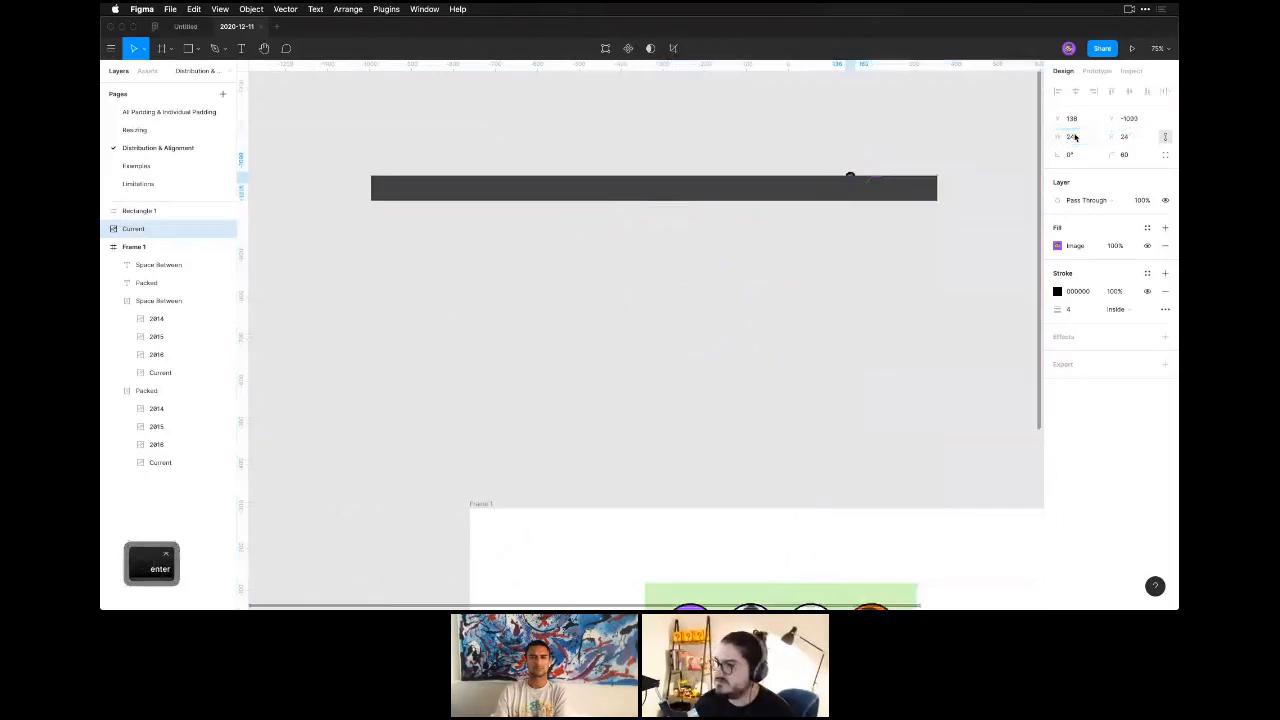
Resize the copied avatar to 32 × 32 and set its stroke weight to 2.
left_click(1086, 138)
type("32")
key("Return")
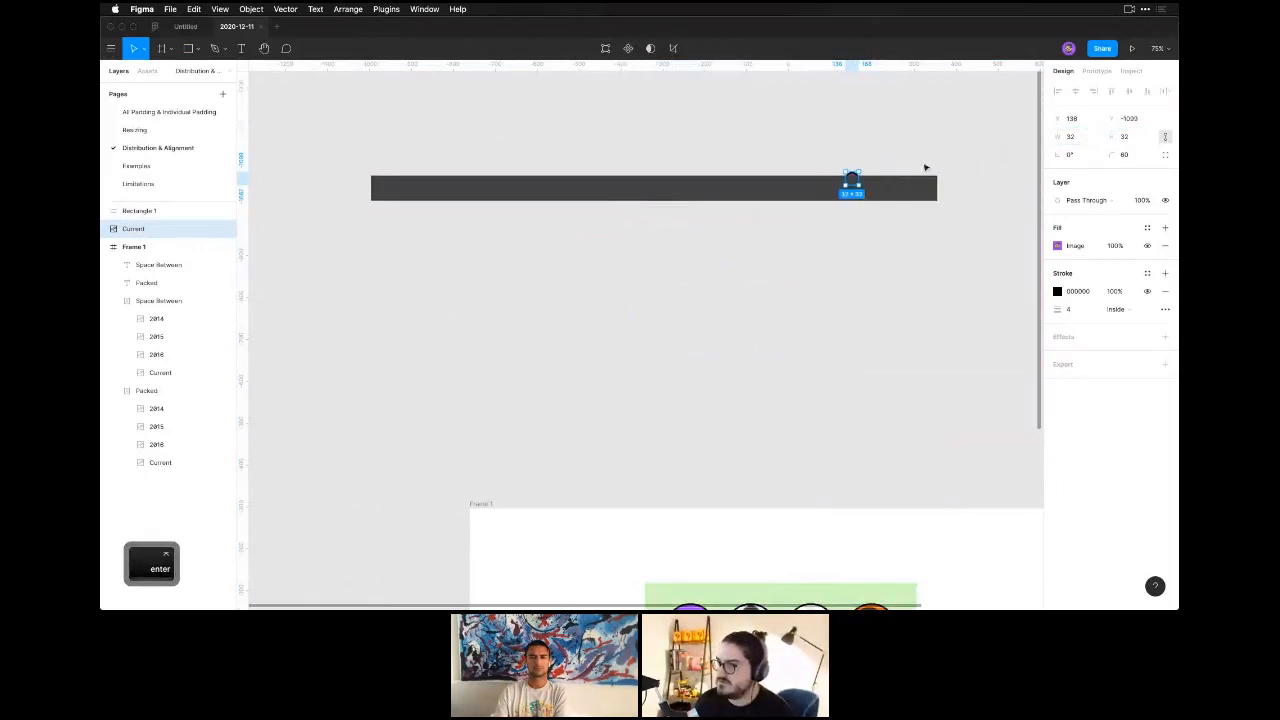
left_click(1077, 311)
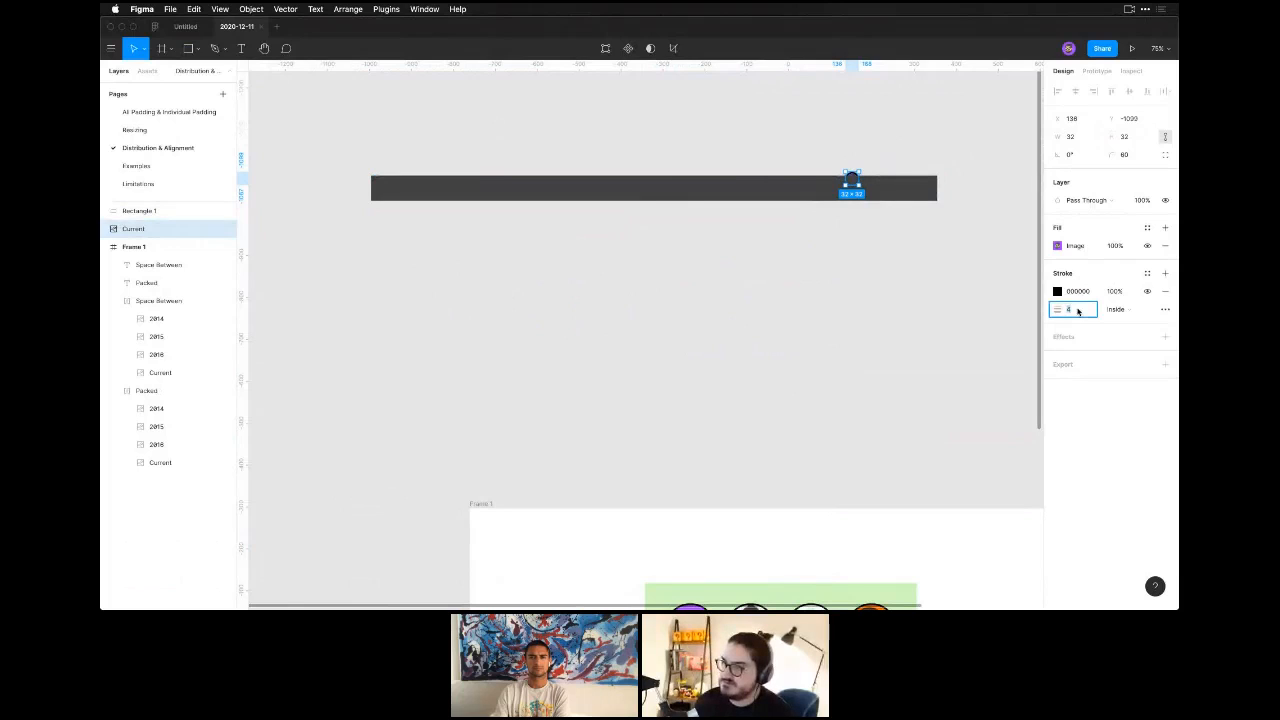
type("2")
key("Return")
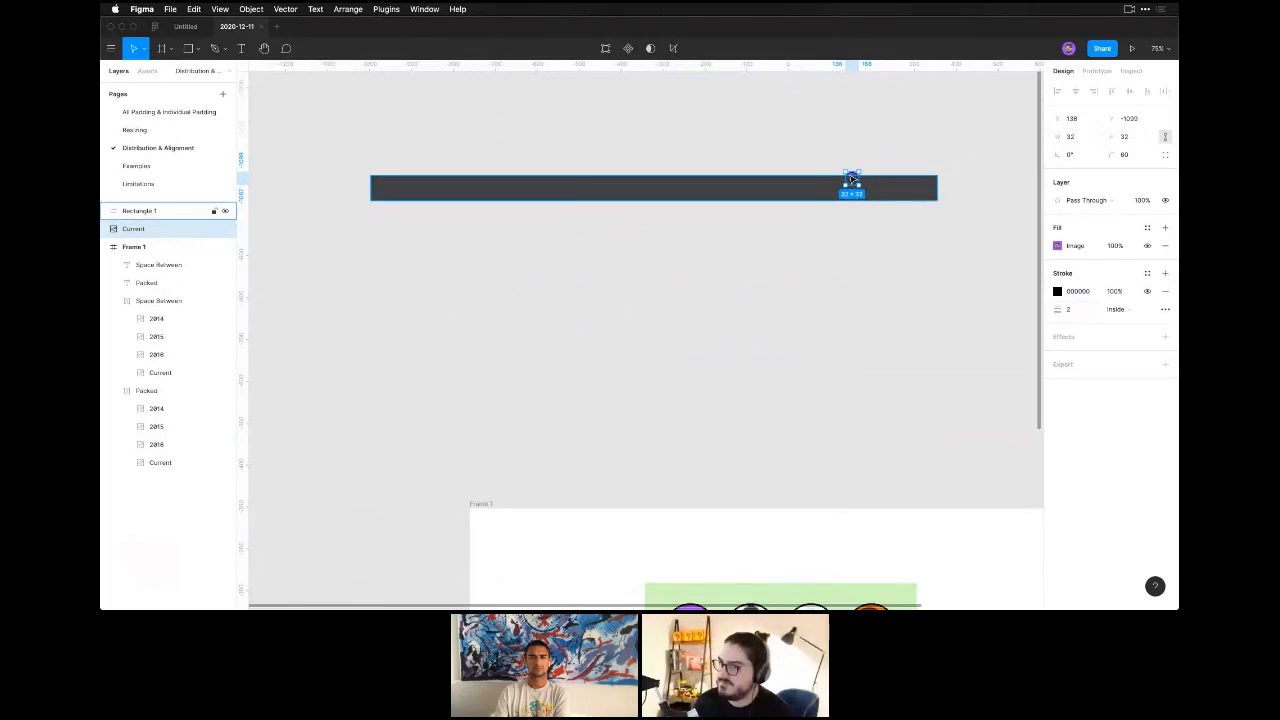
Bring the small avatar in front of the dark bar and center it vertically near the bar's right end.
key("super+alt+bracketright")
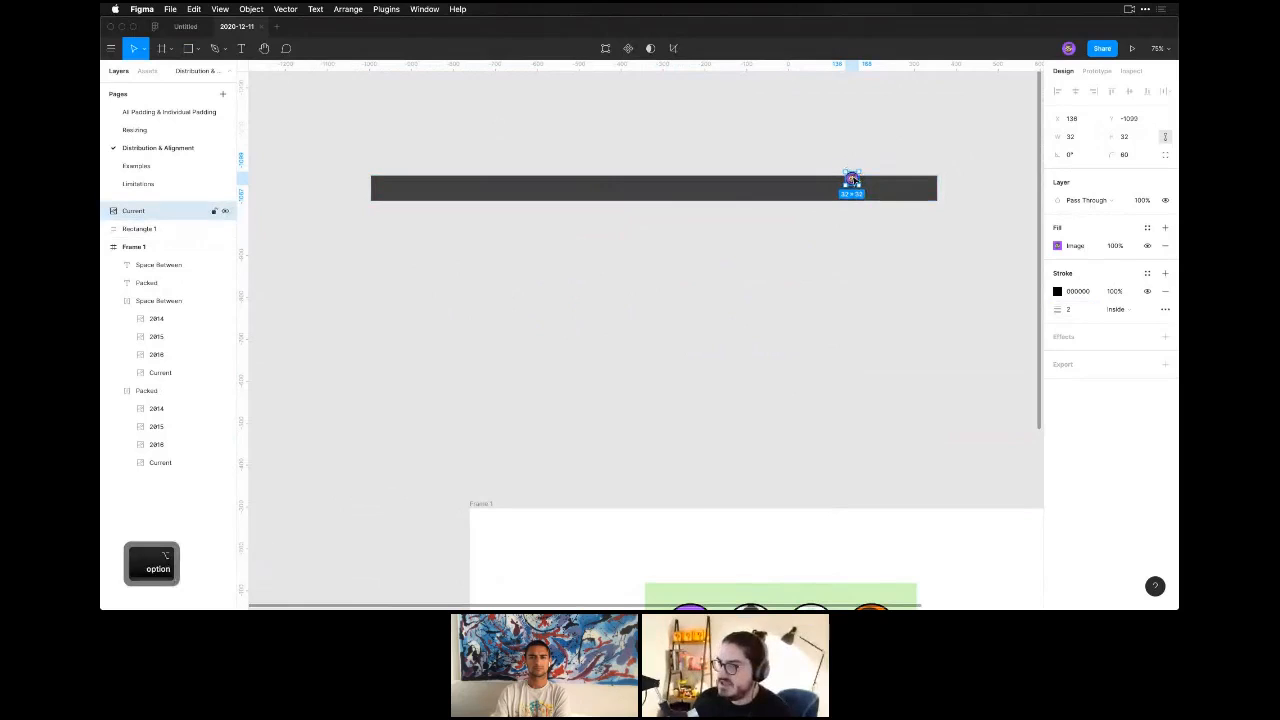
left_click_drag(851, 180, 876, 190)
left_click(894, 231)
scroll(849, 271, "up", 2)
Add a Primary button component to the right of the avatar on the dark bar and label it "Share".
key("r")
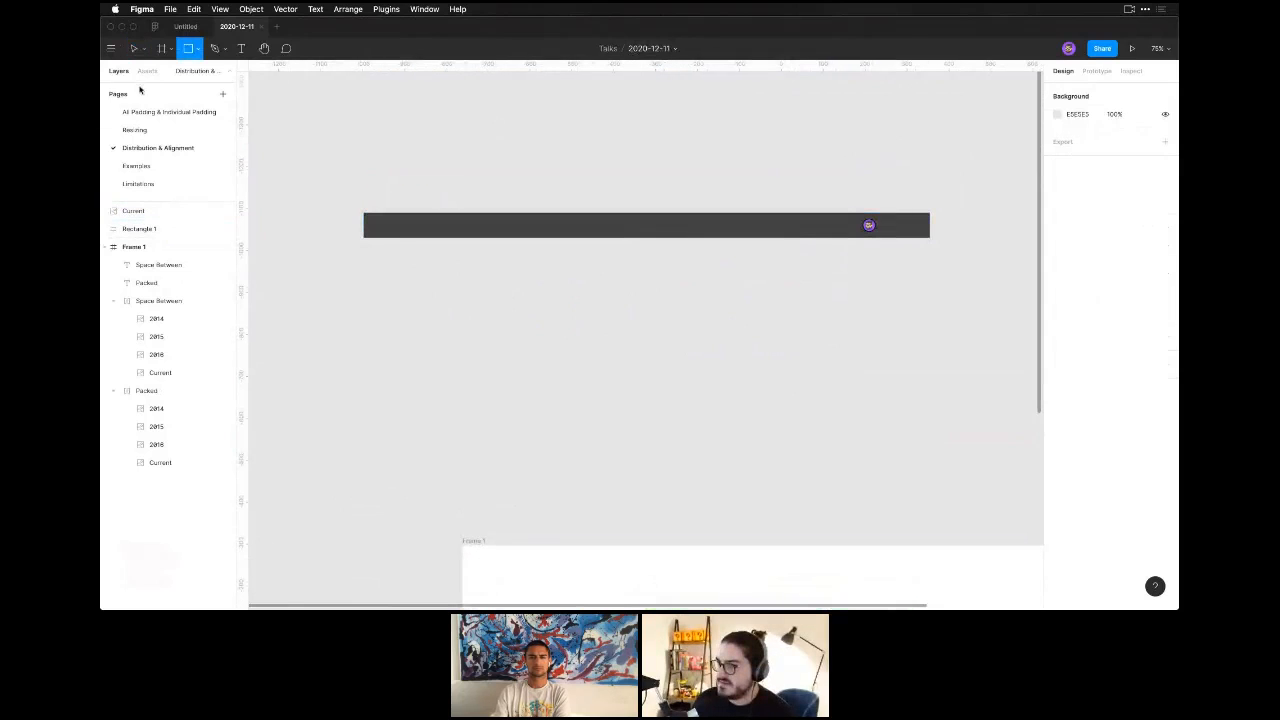
left_click(147, 71)
left_click_drag(139, 155, 897, 229)
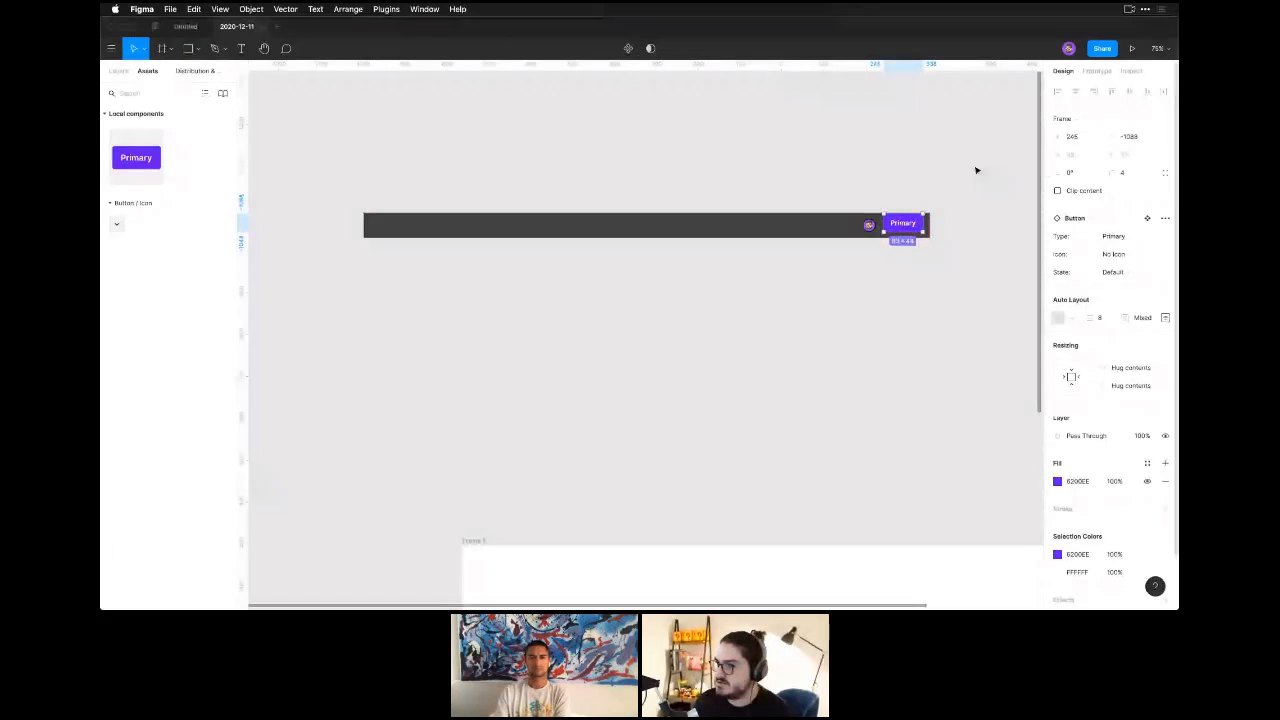
left_click(907, 226, "super")
key("Return")
type("Share")
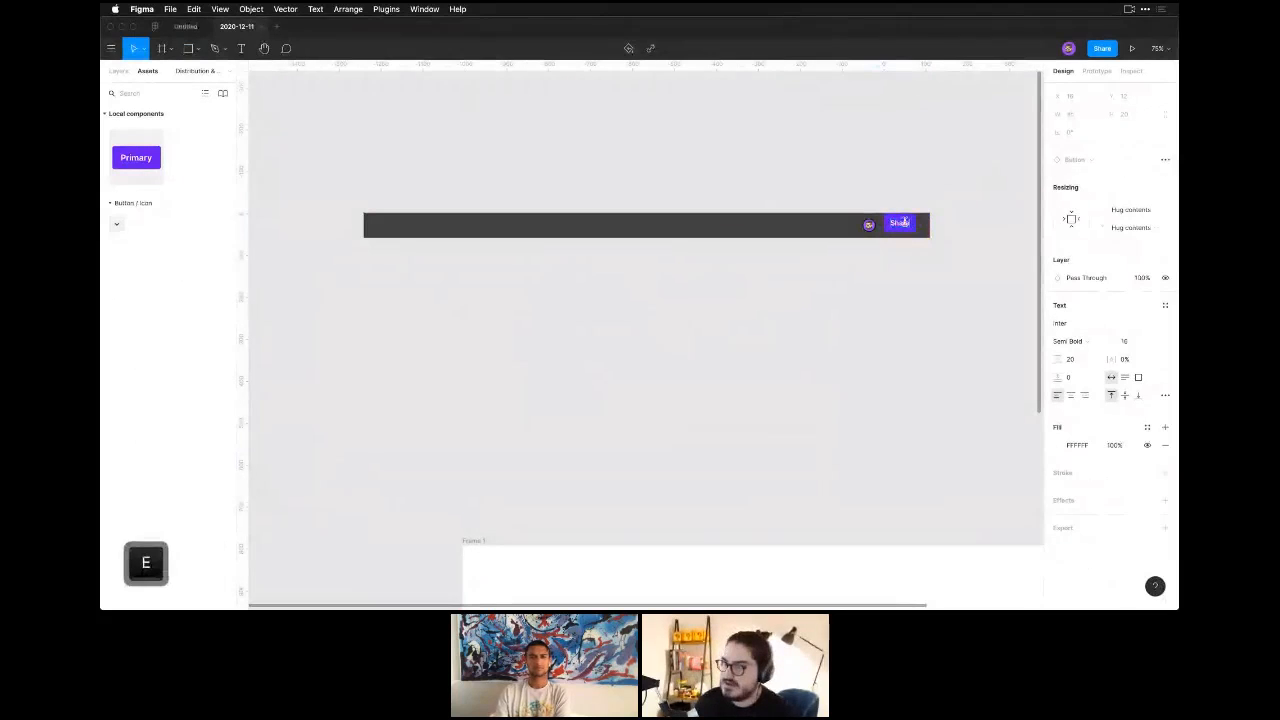
key("Escape")
key("Escape")
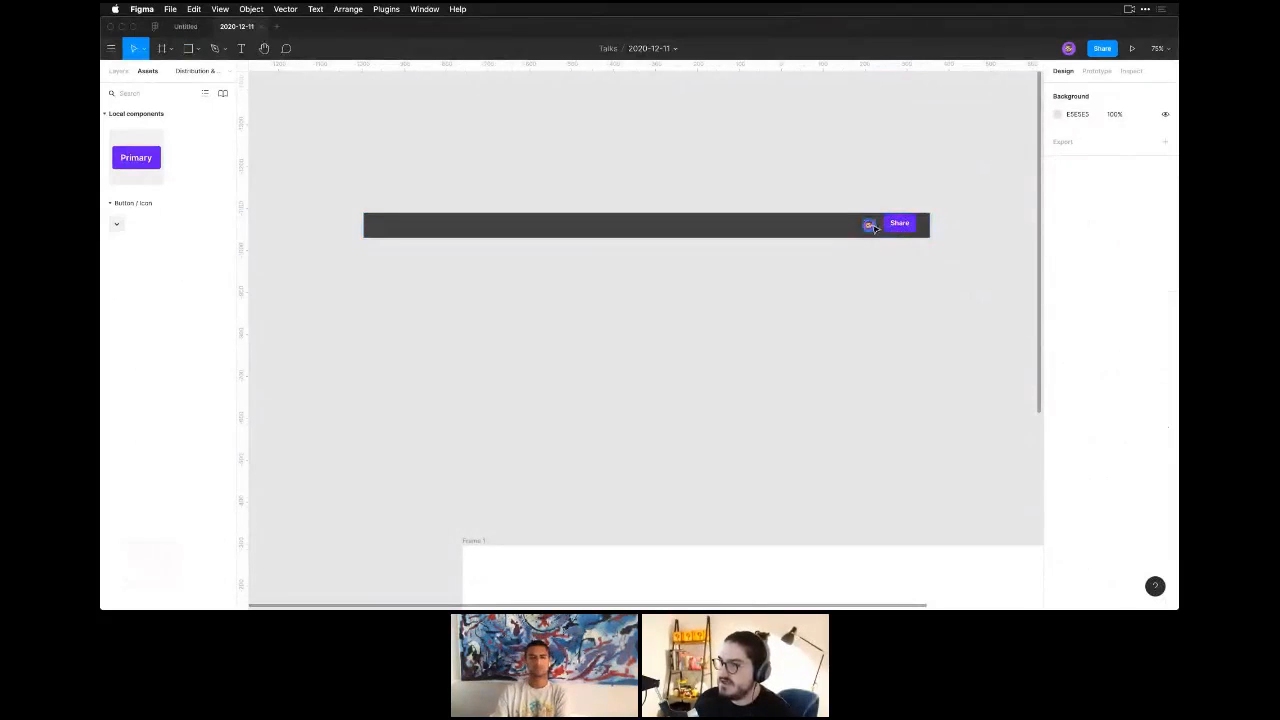
Add a short text label to the dark bar and move it to the bar's middle.
key("t")
left_click(606, 230)
type("Me")
key("Escape")
left_click_drag(622, 232, 648, 228)
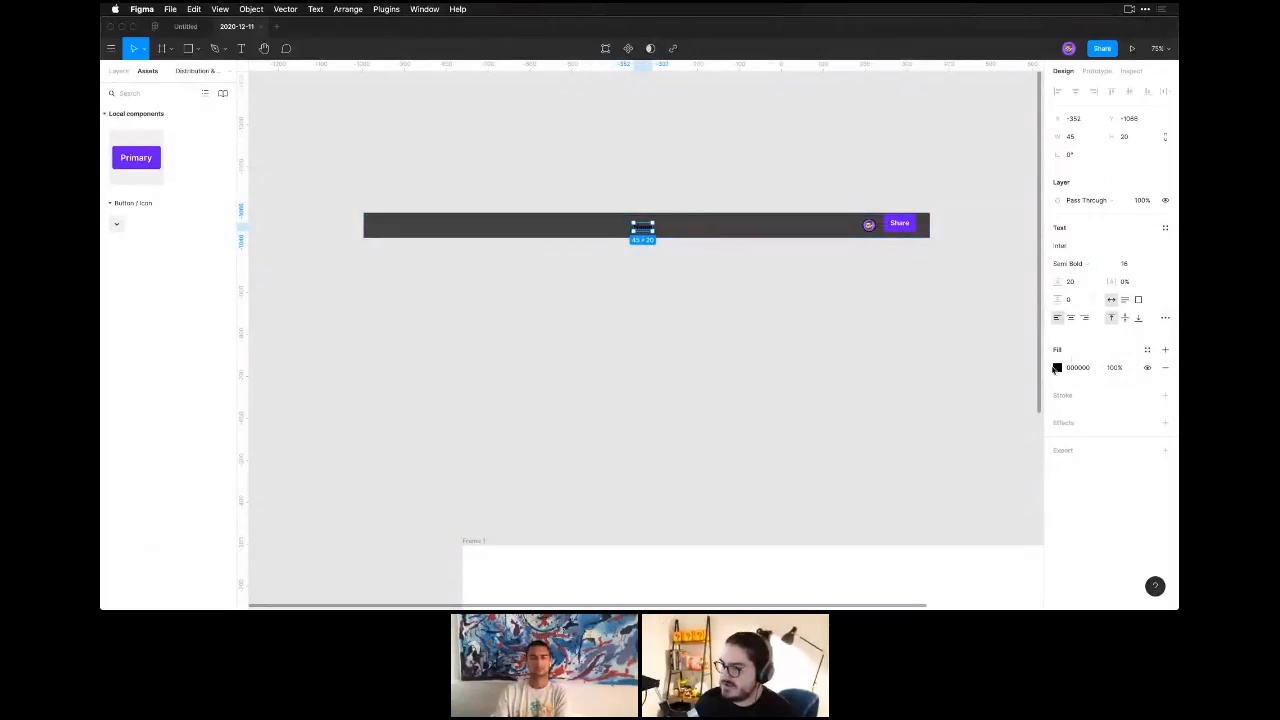
Set the fill of the text label in the dark bar to white (FFFFFF).
left_click(1057, 368)
type("fff")
key("Return")
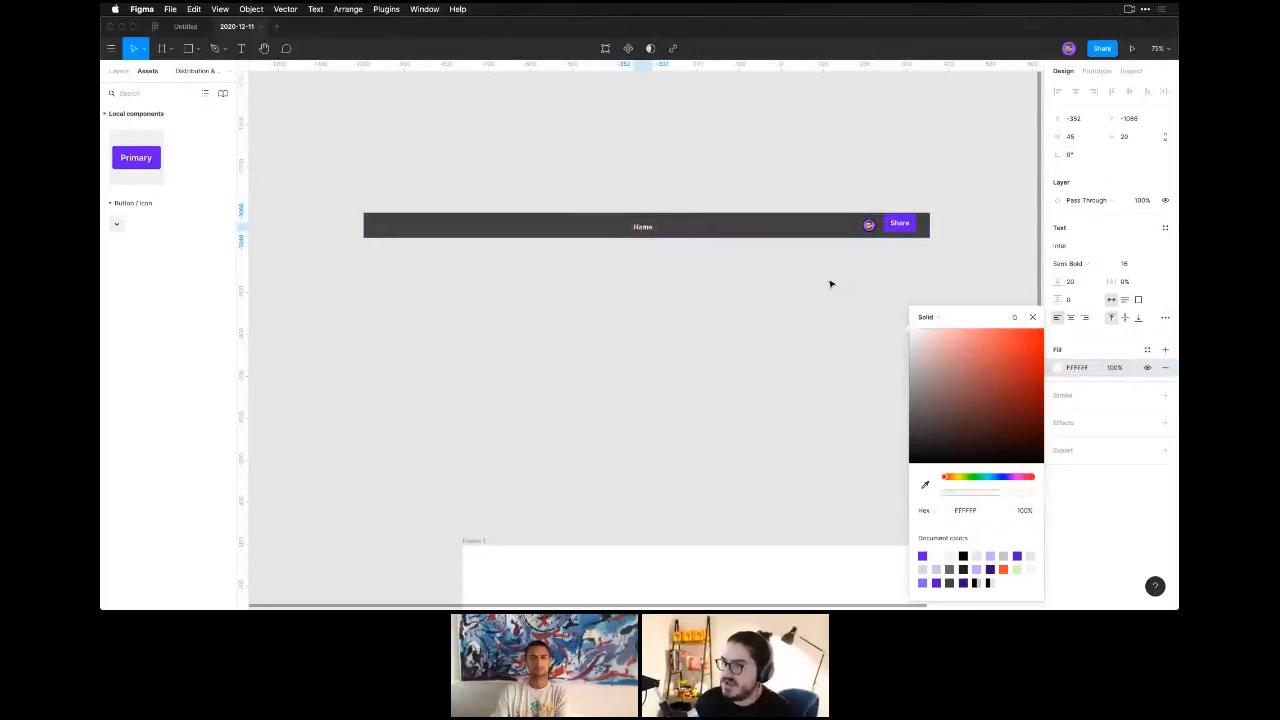
left_click(692, 295)
Draw a row of four grey icon placeholder squares, about 30 × 30 each, at the dark bar's left end.
key("r")
left_click_drag(373, 216, 447, 229)
left_click(441, 290)
left_click_drag(628, 357, 587, 356)
mouse_move(531, 395)
left_mouse_down()
mouse_move(600, 400)
mouse_move(534, 400)
mouse_move(537, 414)
left_mouse_up()
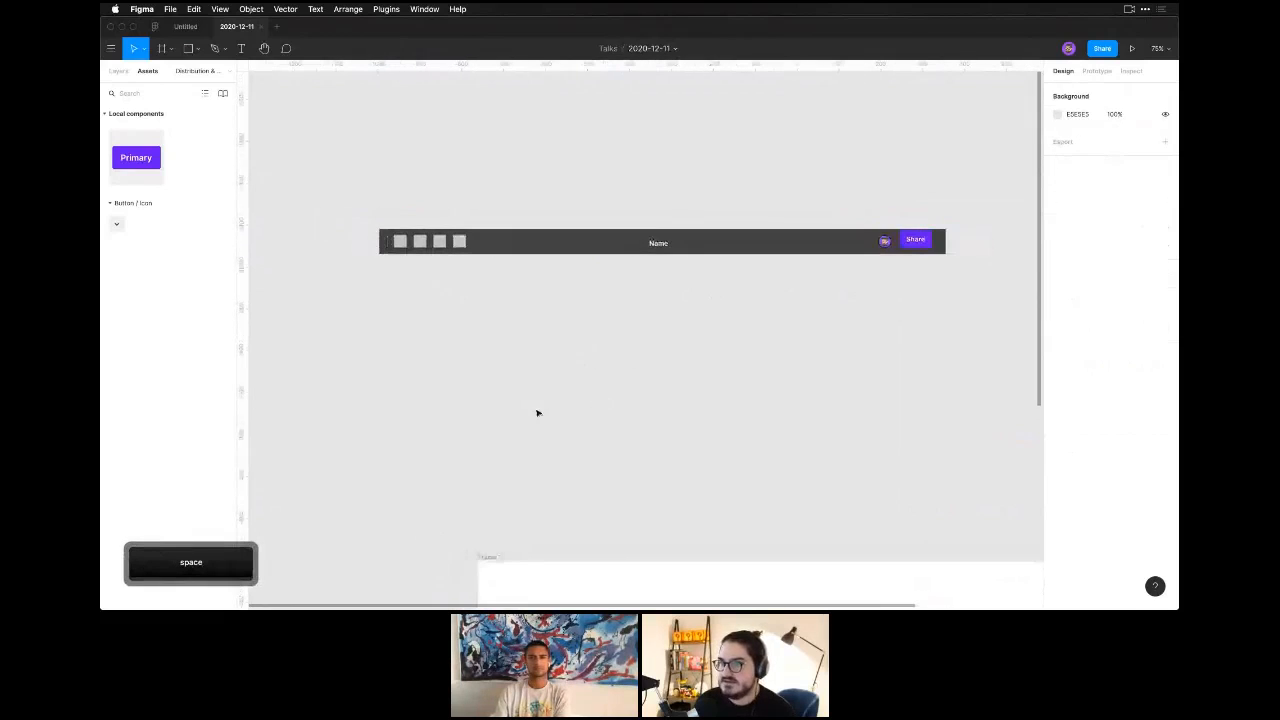
Wrap the four placeholder squares in a horizontal auto layout frame with a spacing of 16 between items.
left_click_drag(344, 187, 1003, 358)
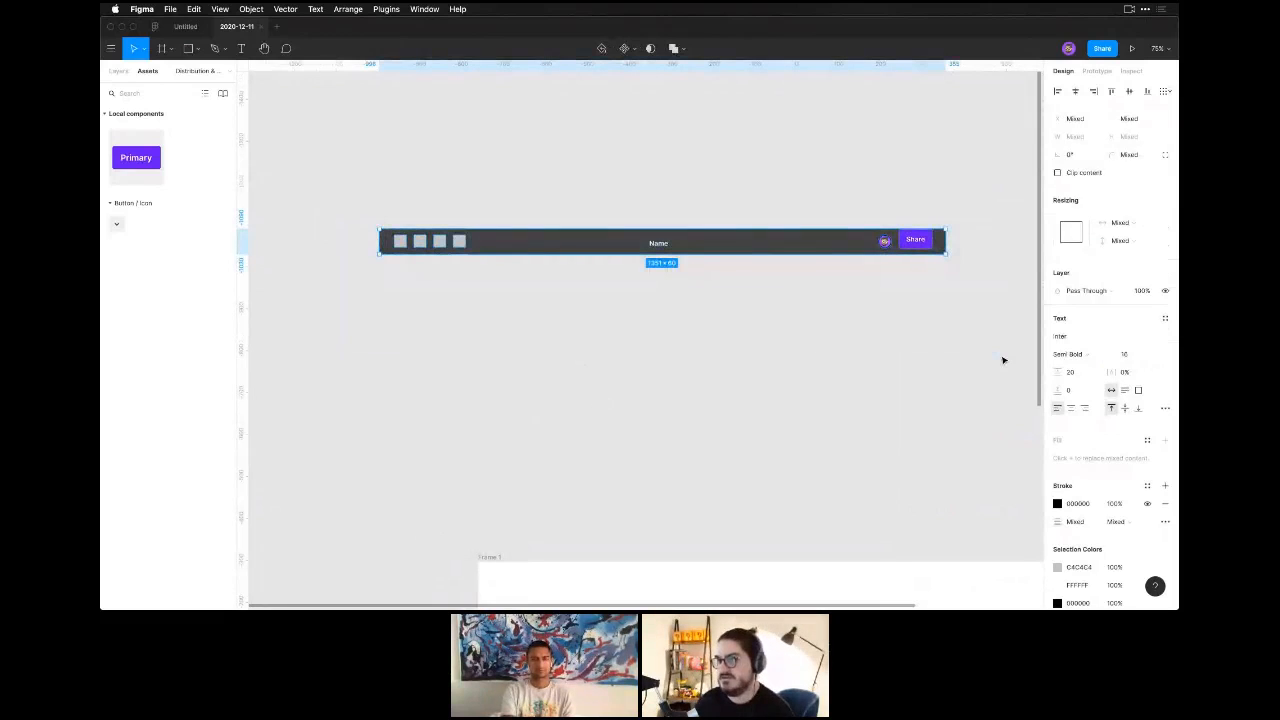
left_click(699, 287)
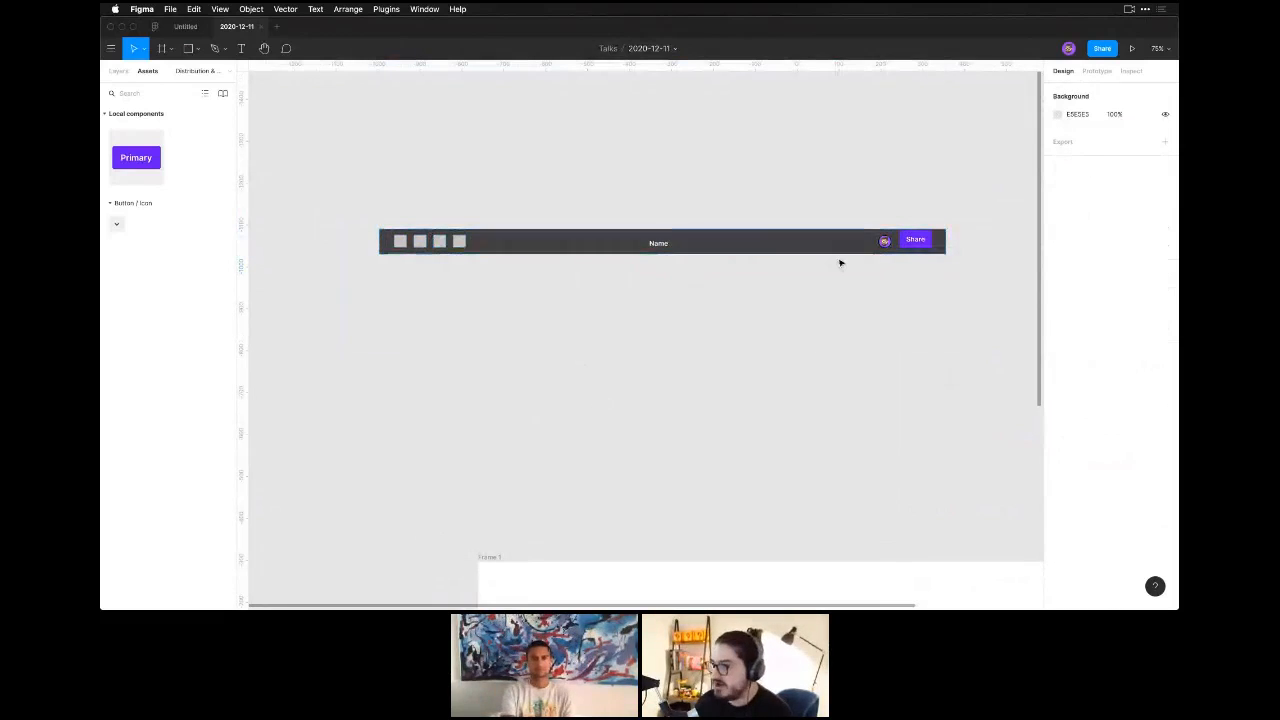
left_click_drag(484, 281, 380, 221)
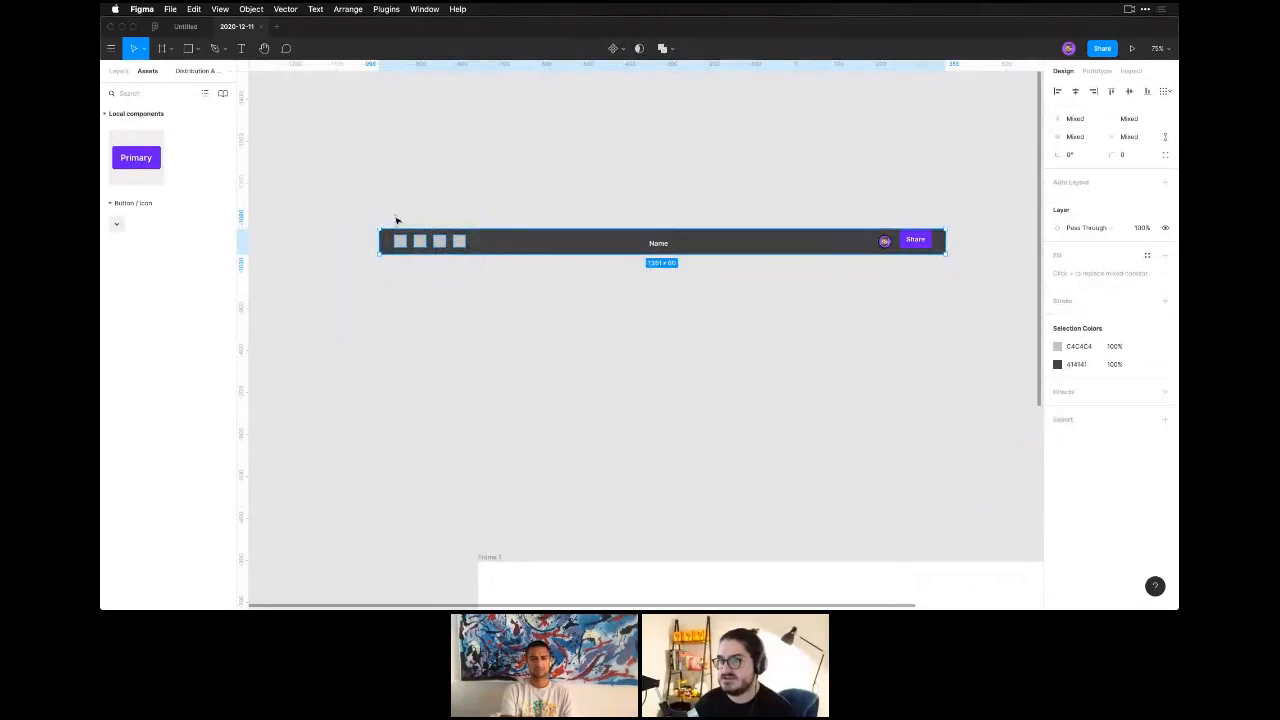
left_click(469, 314)
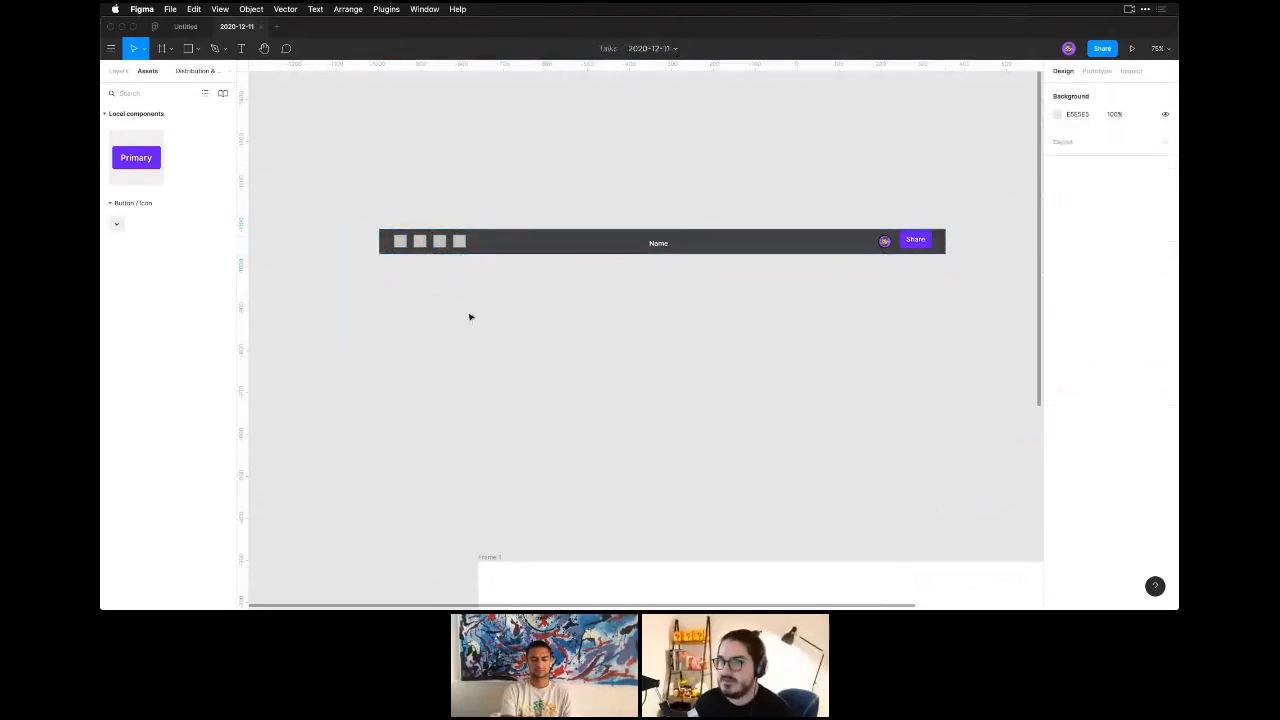
left_click_drag(470, 285, 392, 210)
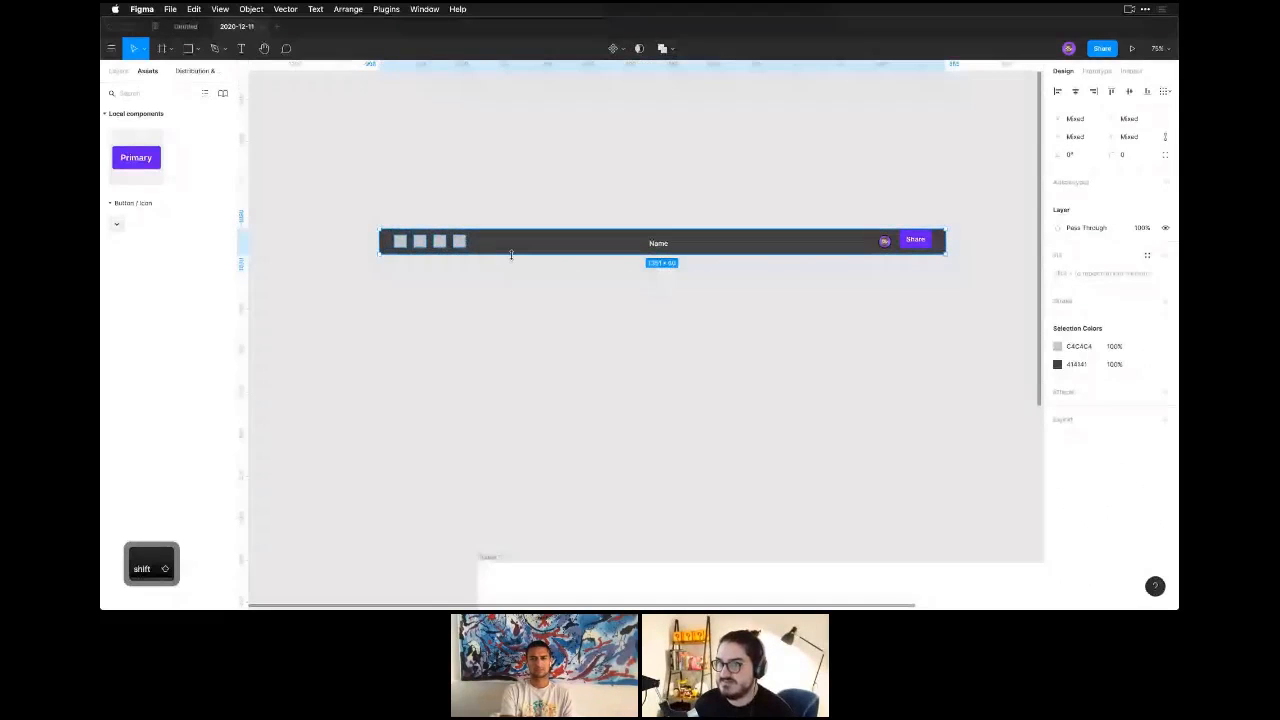
key("shift+a")
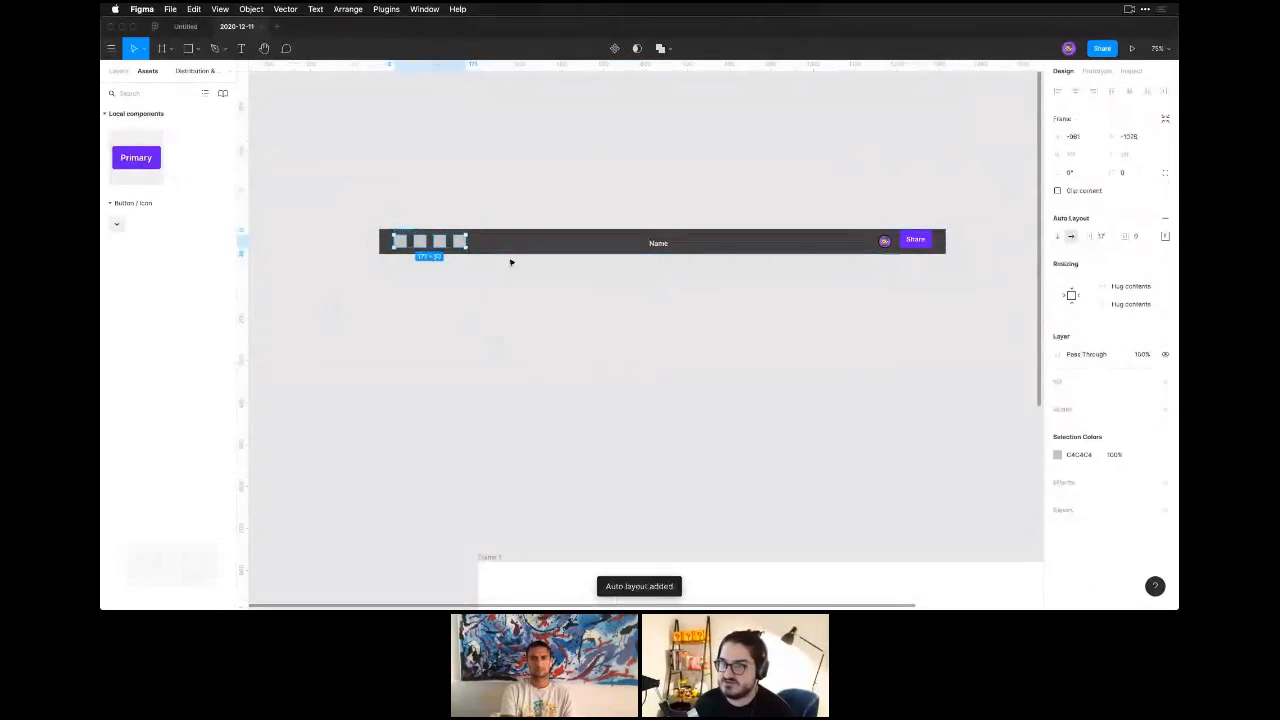
left_click(1103, 237)
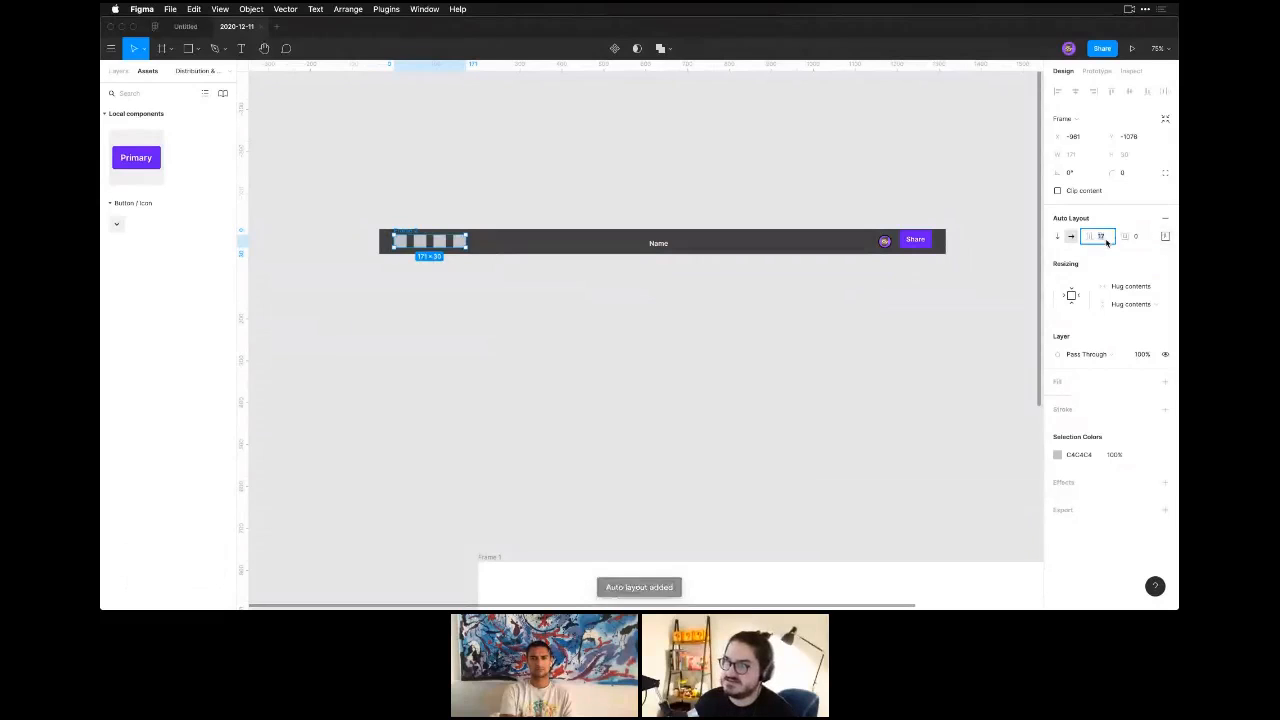
type("16")
key("Return")
left_click(691, 283)
Wrap the avatar and the Share button in a horizontal auto layout frame with a spacing of 16.
left_click(652, 242)
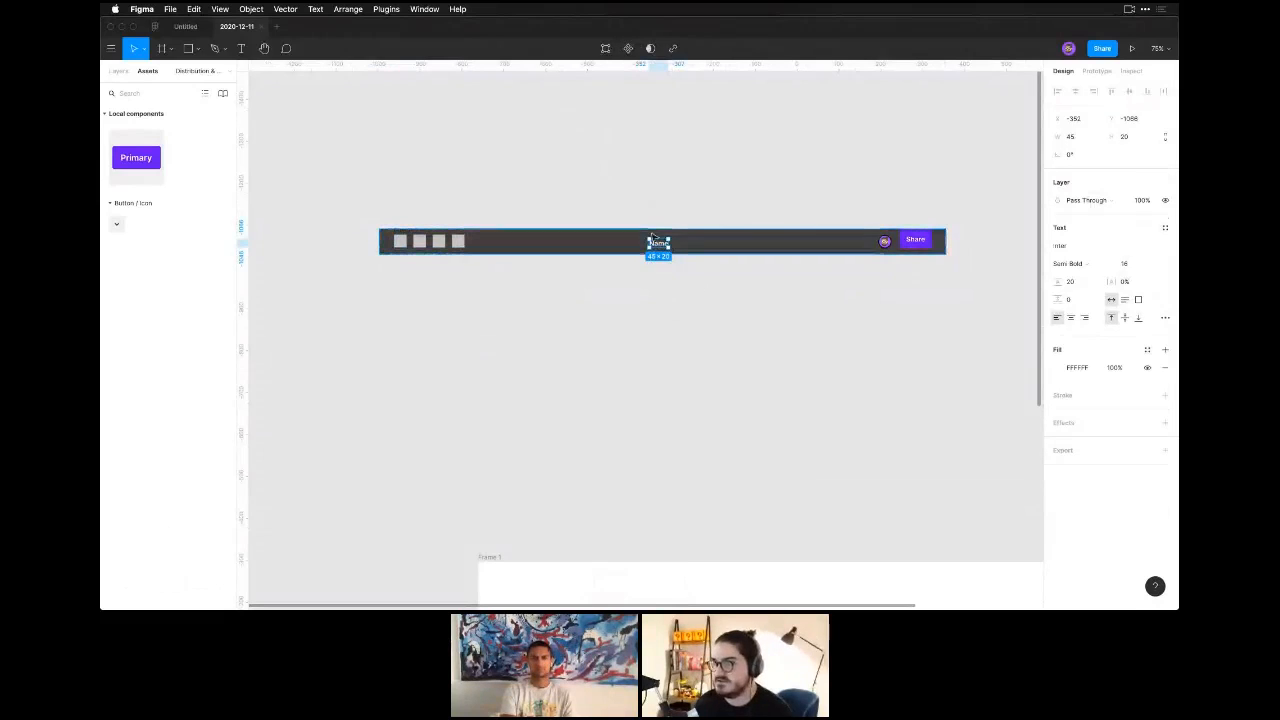
left_click(883, 245)
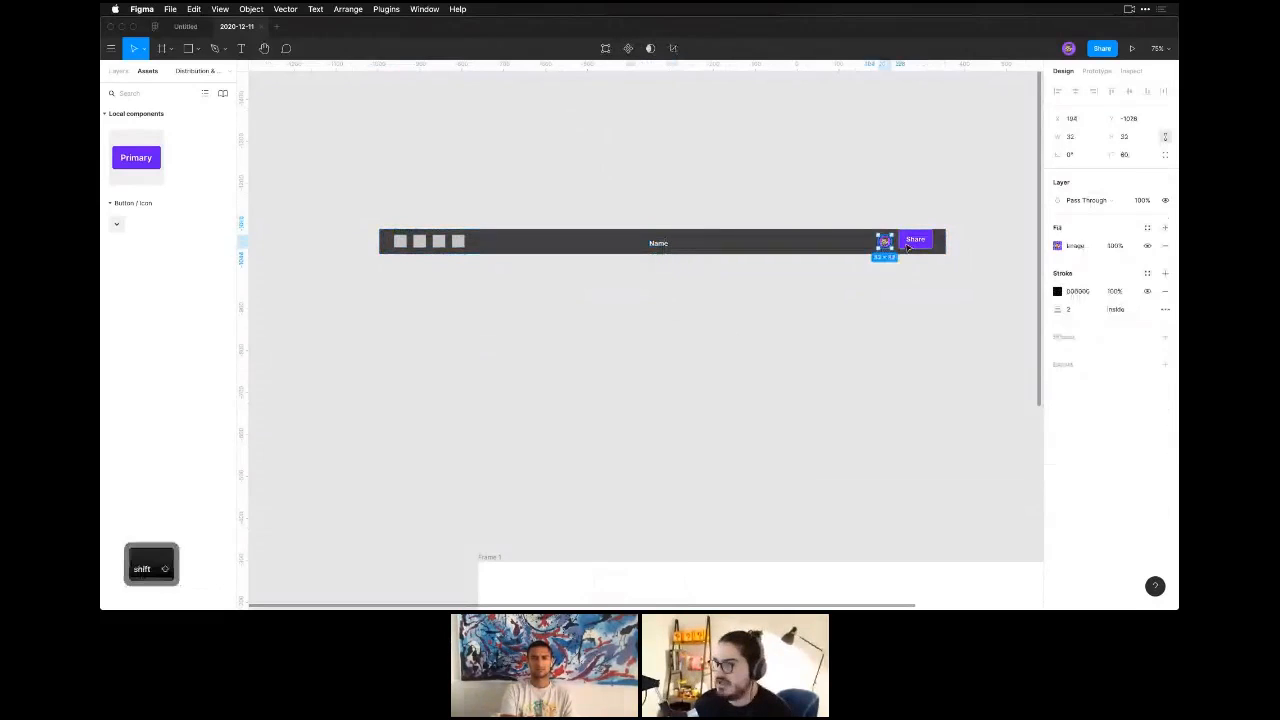
left_click(912, 241, "shift")
key("shift+a")
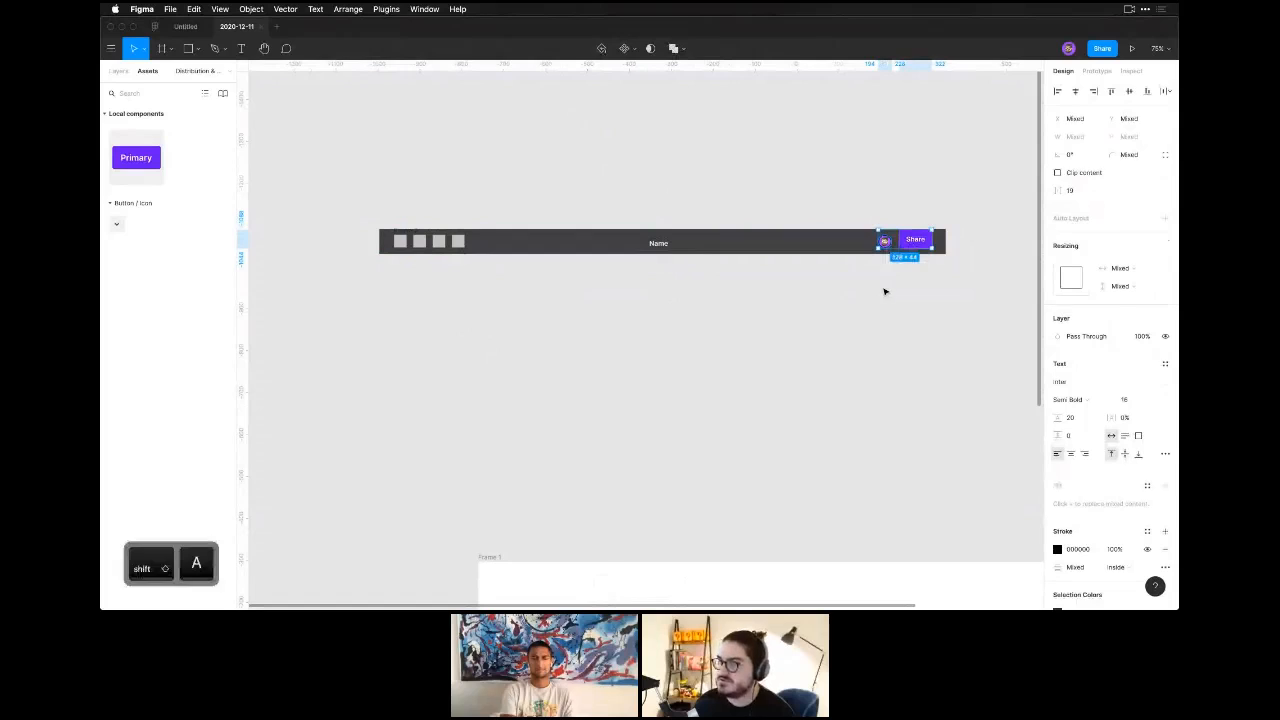
left_click(1165, 236)
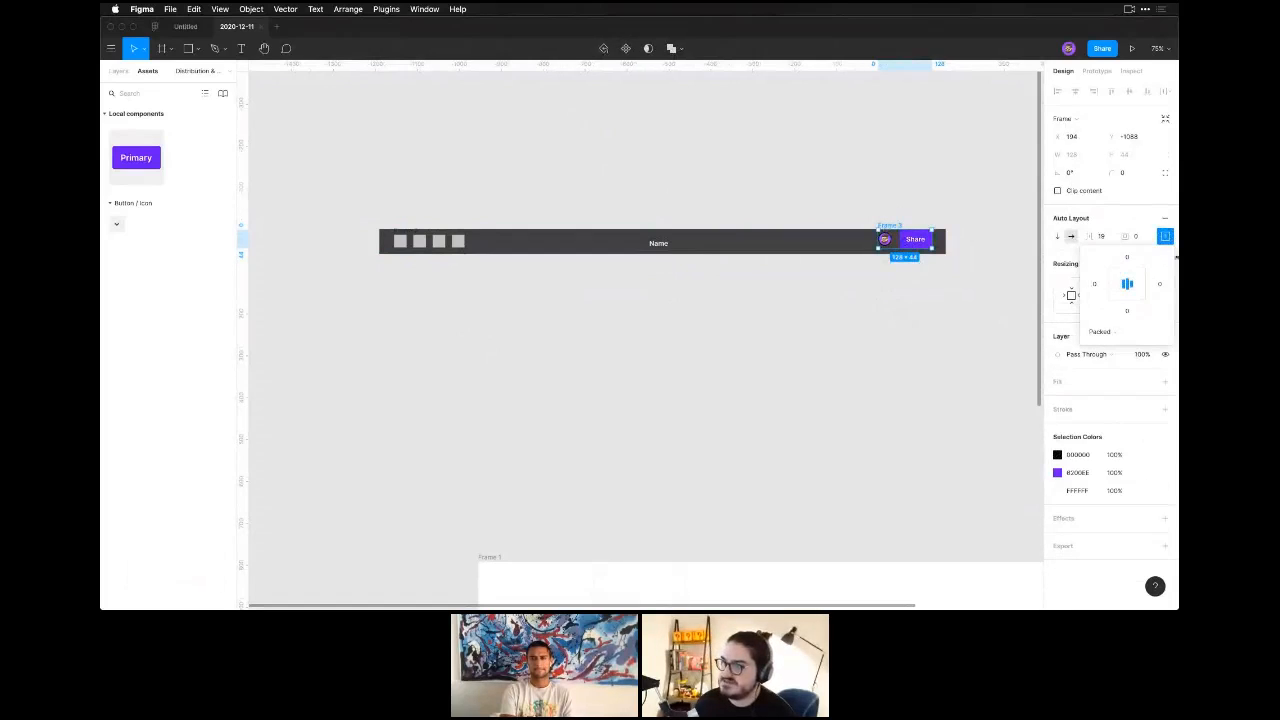
left_click(1102, 236)
type("16")
key("Return")
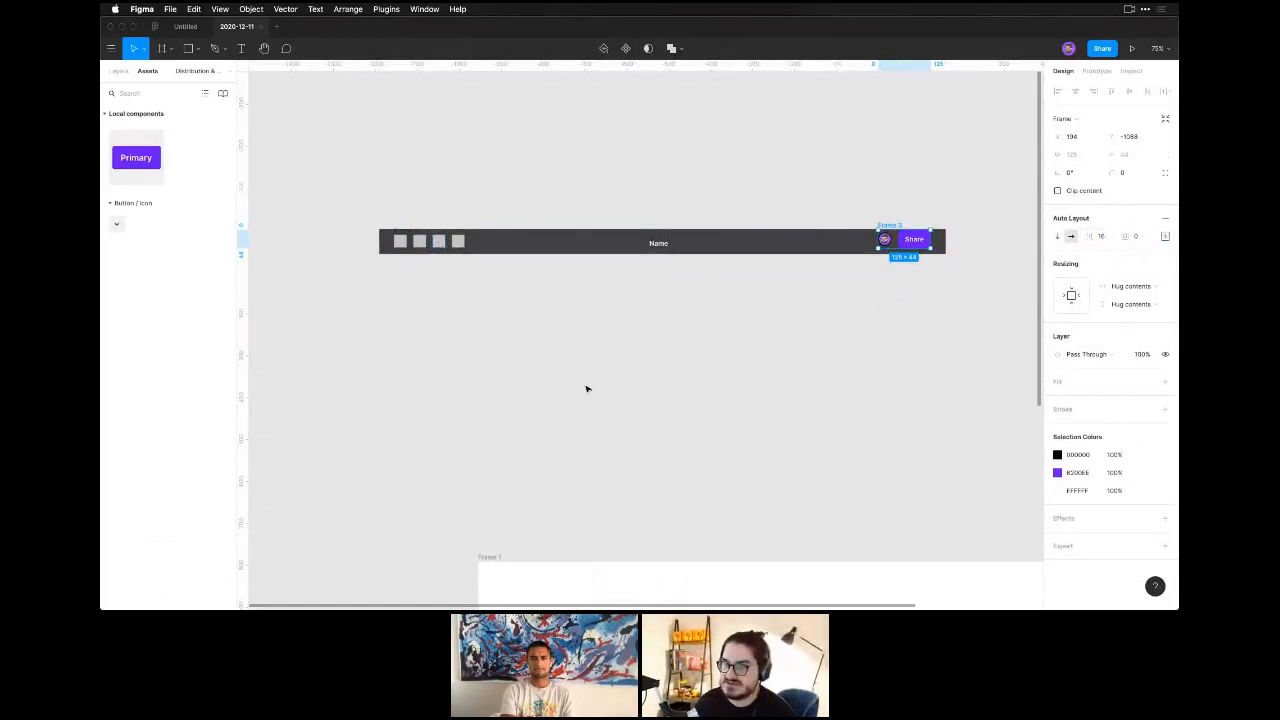
left_click(587, 389)
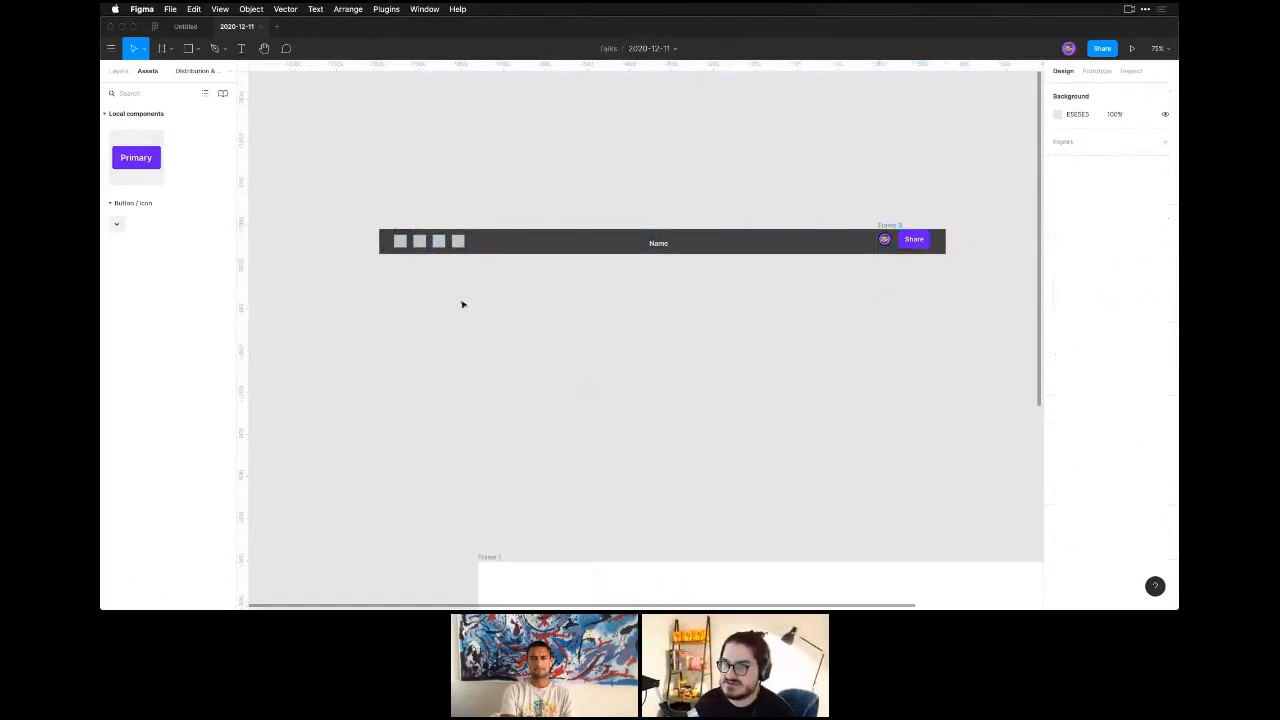
Combine the squares frame, text label, avatar frame and dark bar into one auto layout frame with Space between distribution.
left_click(409, 231)
left_click(662, 240, "shift")
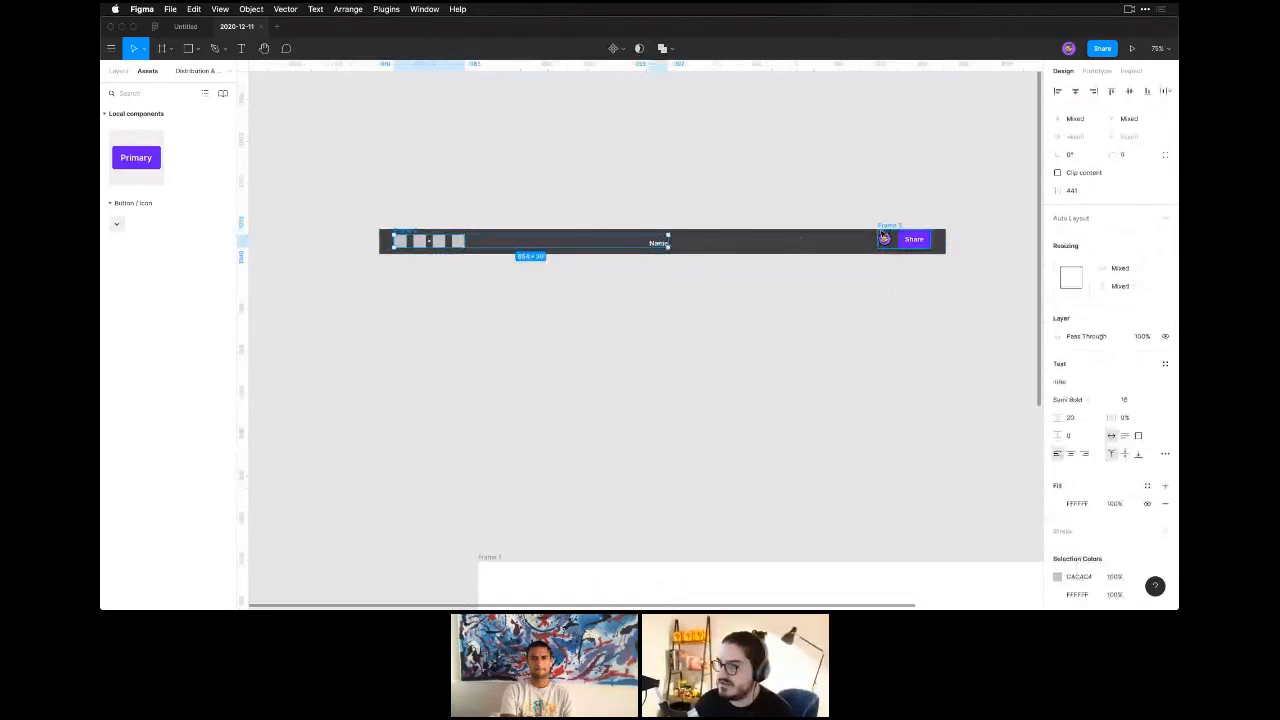
left_click(885, 230, "shift")
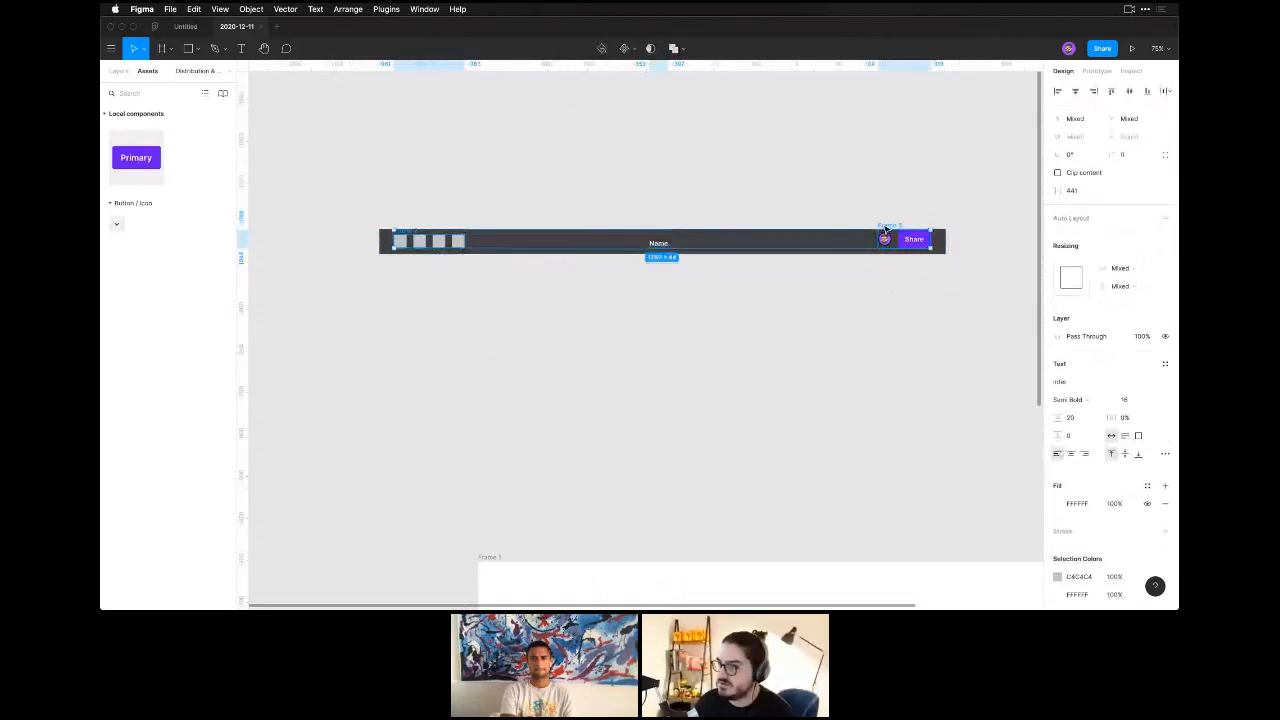
left_click(748, 254, "shift")
key("shift+a")
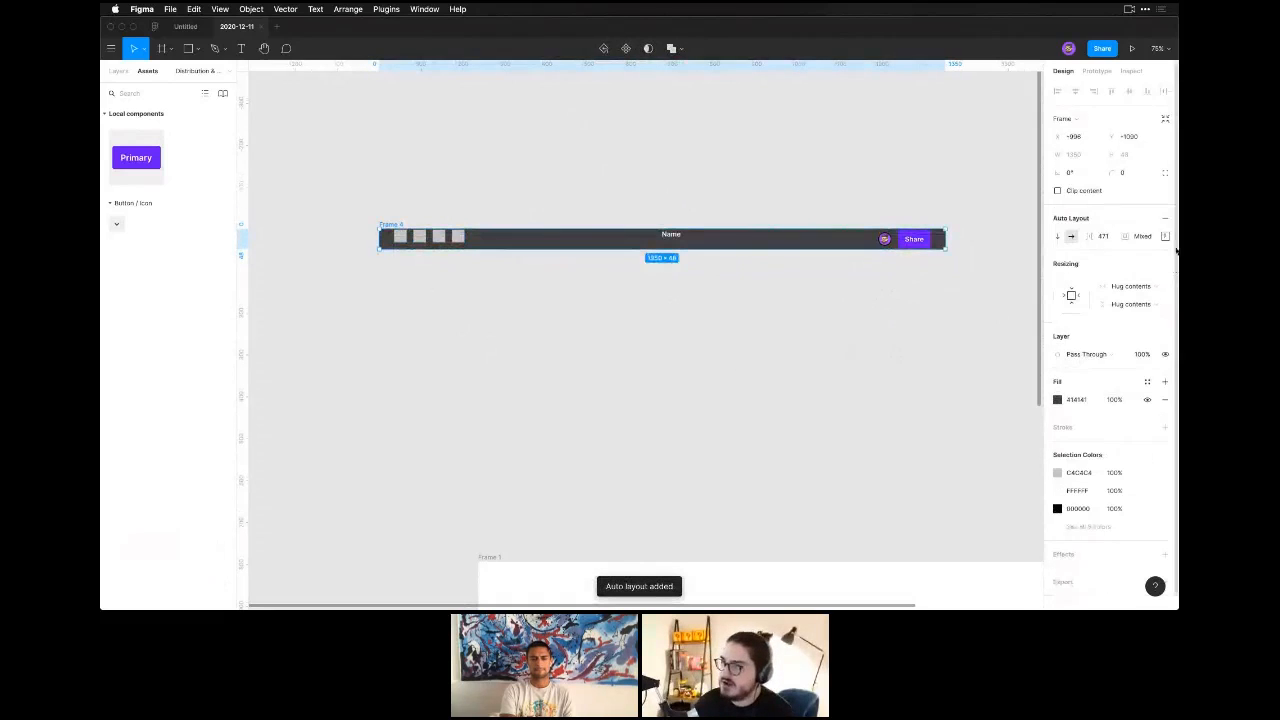
left_click(1165, 236)
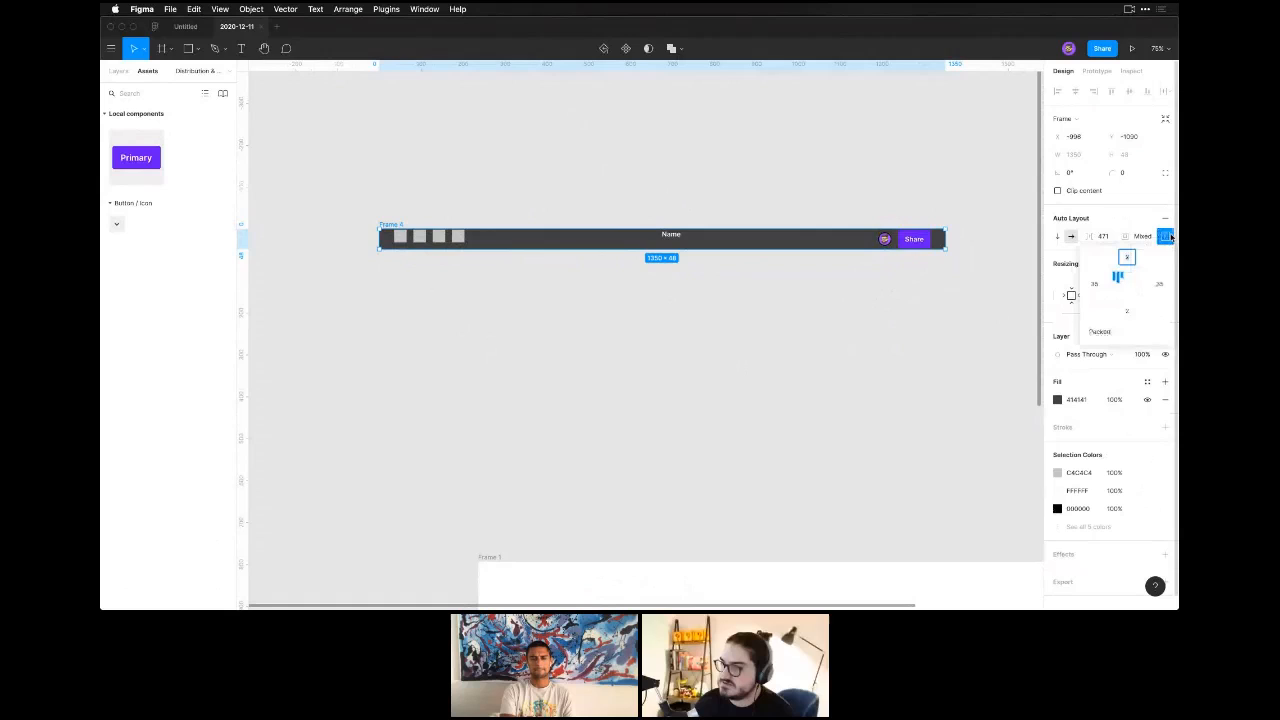
left_click(1099, 330)
left_click(1100, 346)
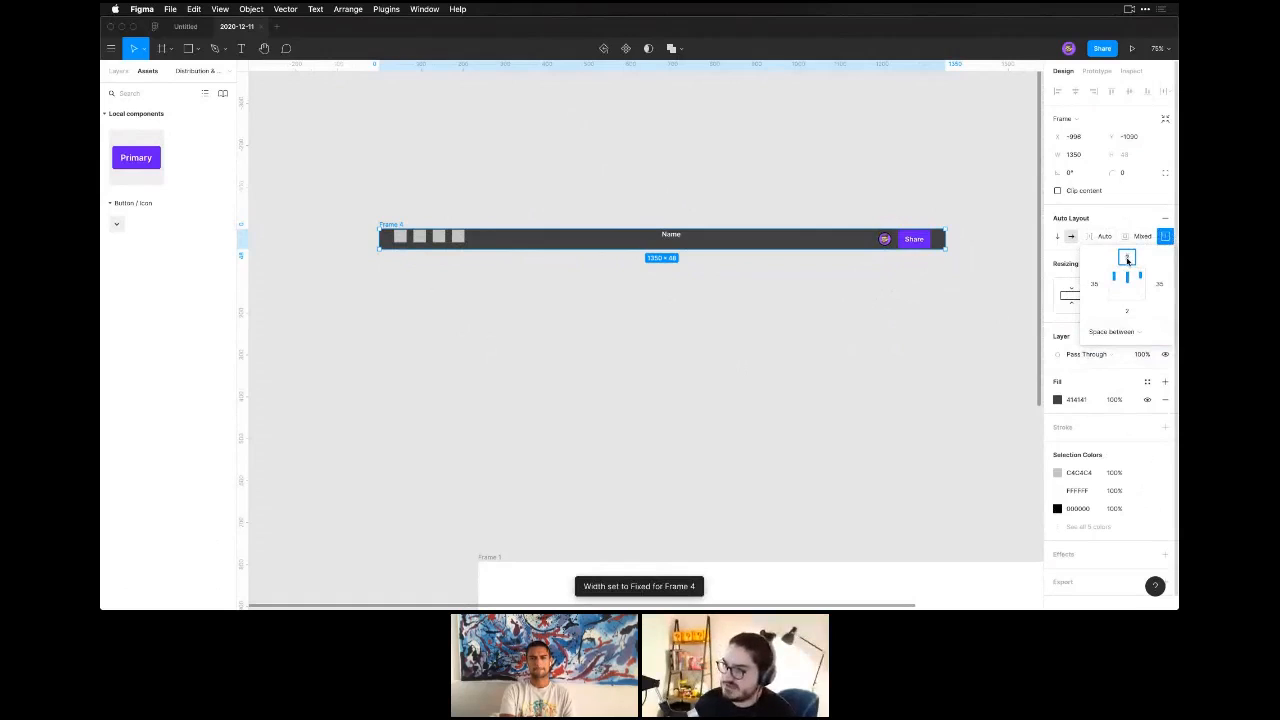
Set the toolbar frame's padding to 8 on all four sides and center its items vertically.
type("8")
key("Tab")
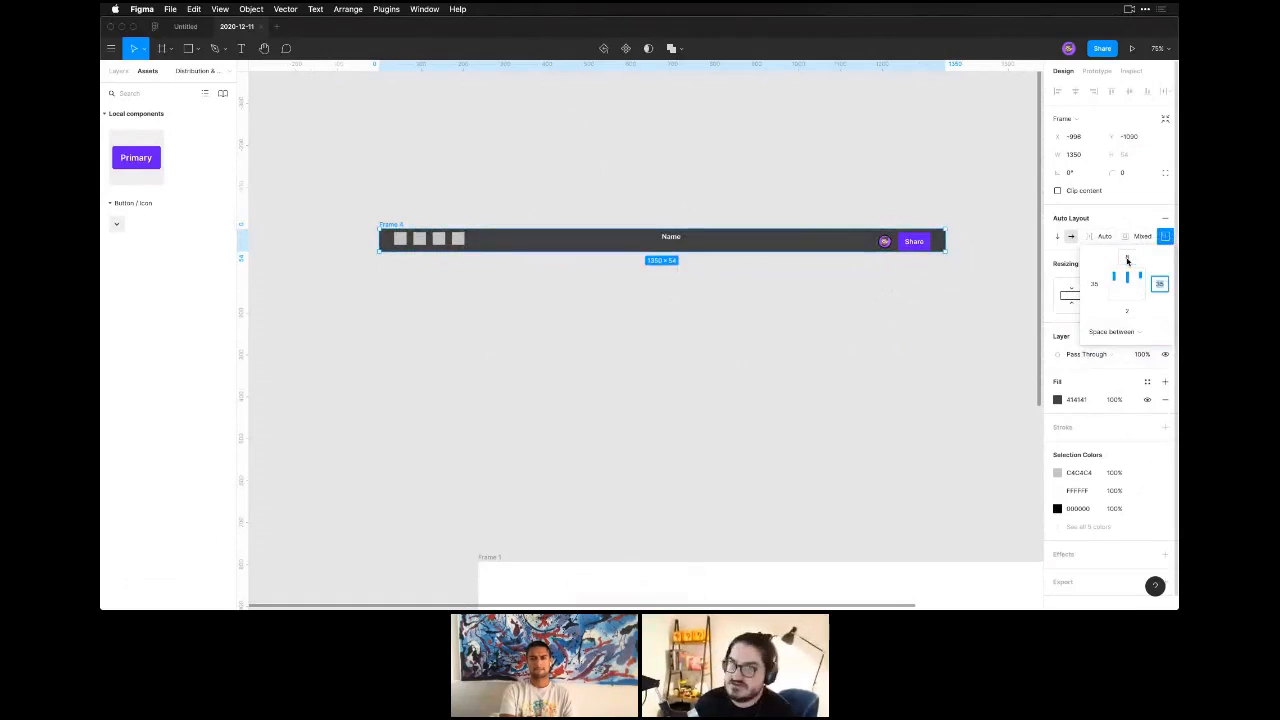
type("8")
key("Tab")
type("8")
key("Tab")
type("8")
key("Return")
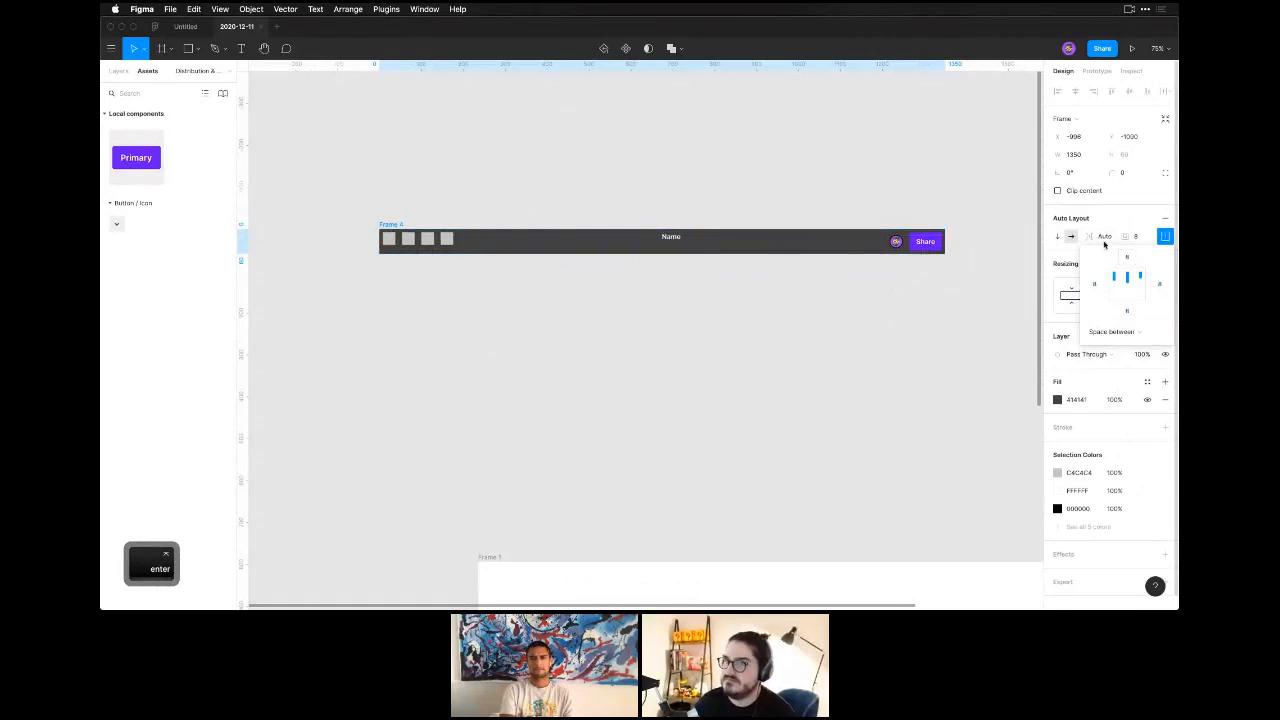
left_click(1127, 284)
left_click(650, 401)
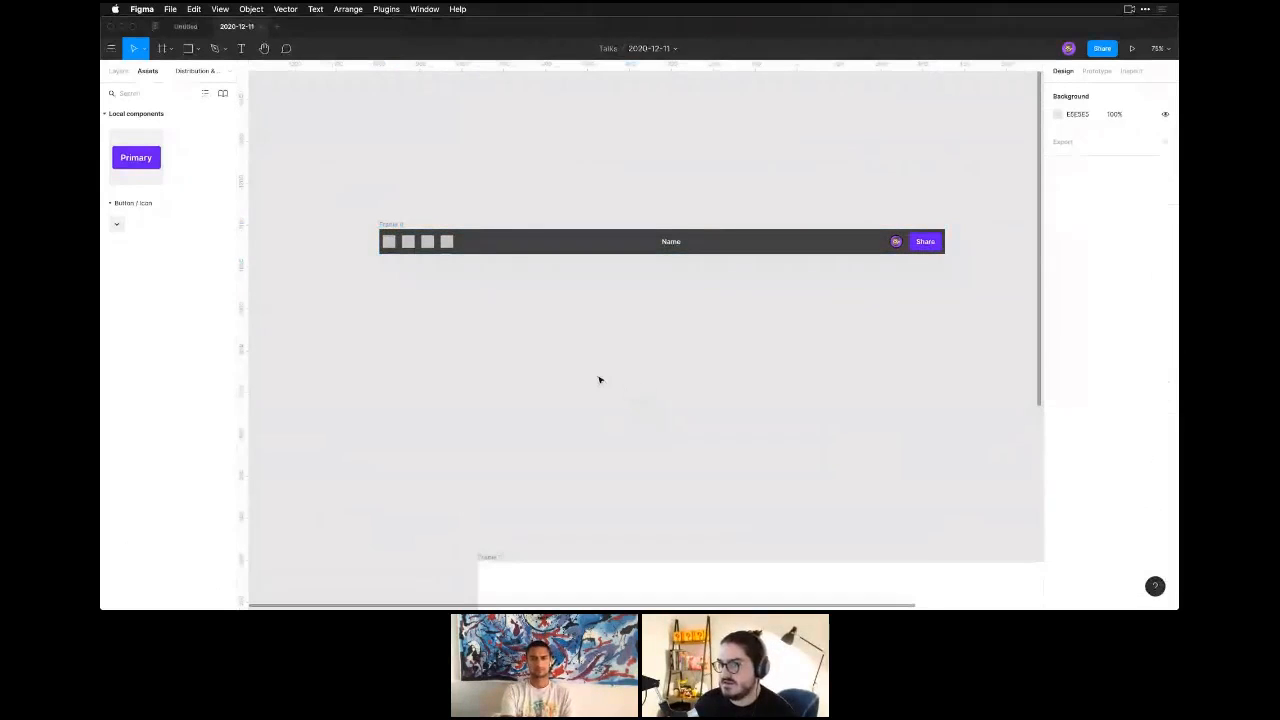
left_click(440, 250)
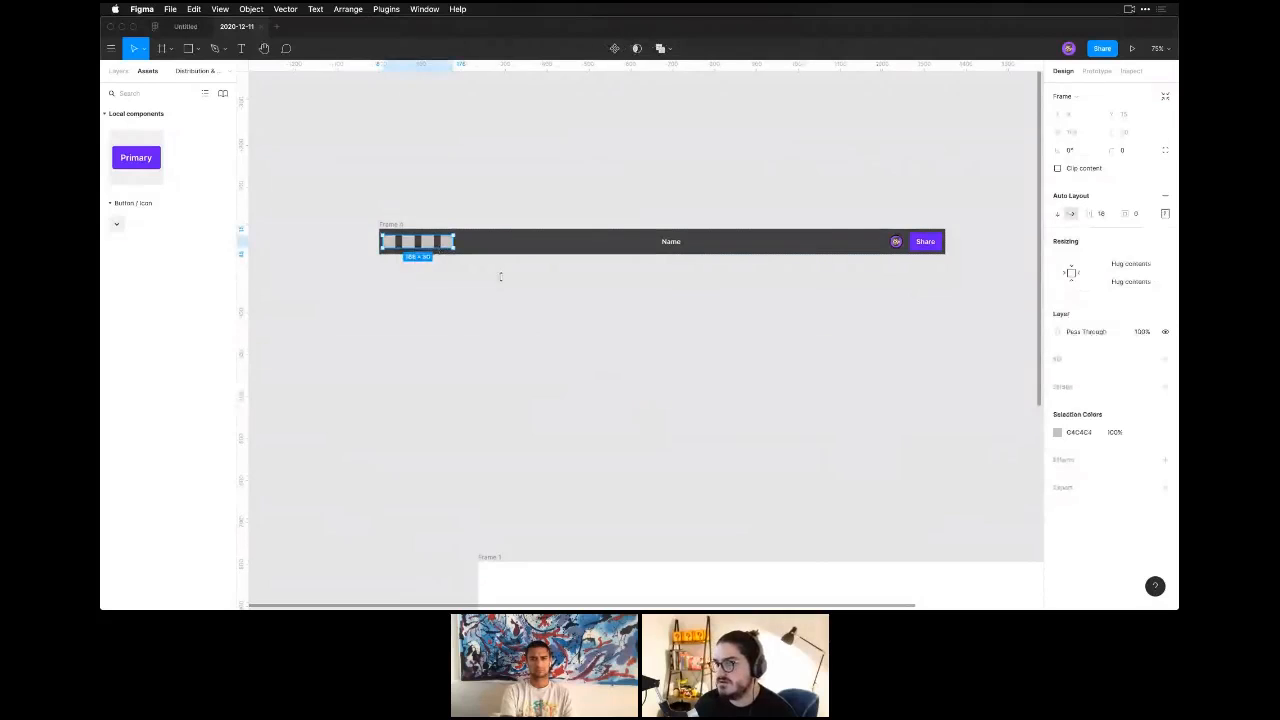
left_click(710, 370)
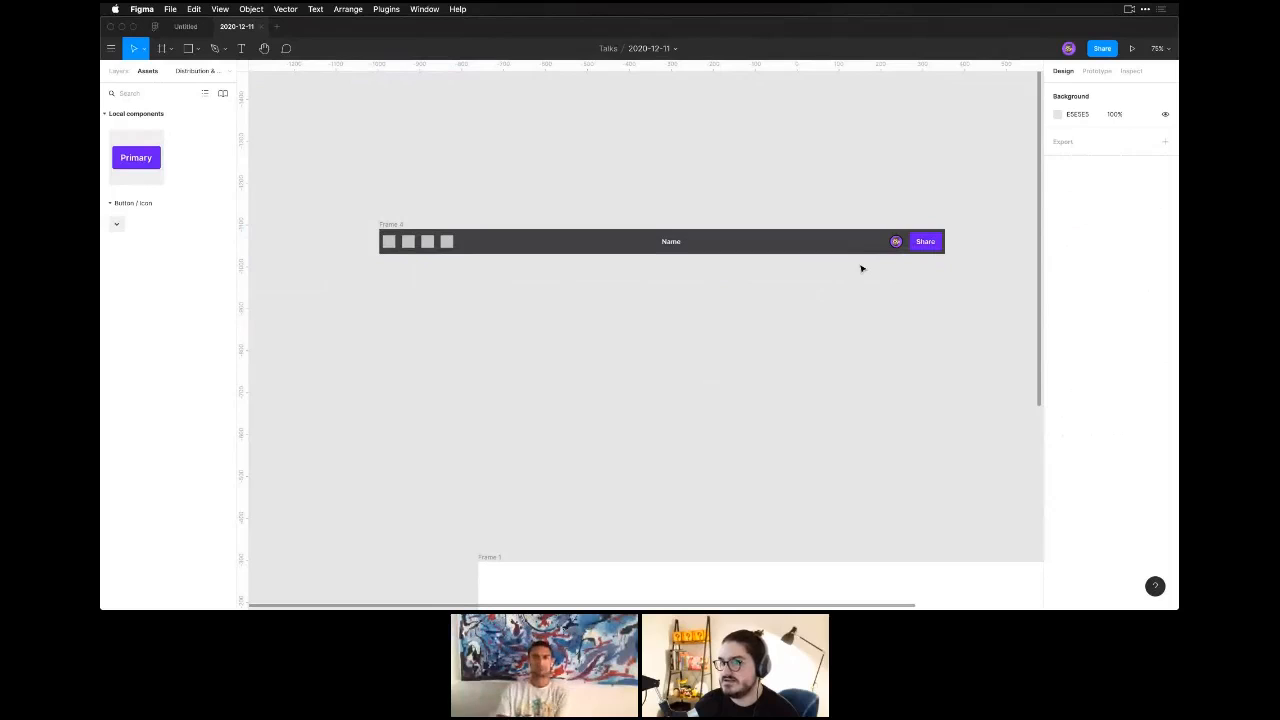
Add a small text box about 44 × 35 above the toolbar's left end.
key("t")
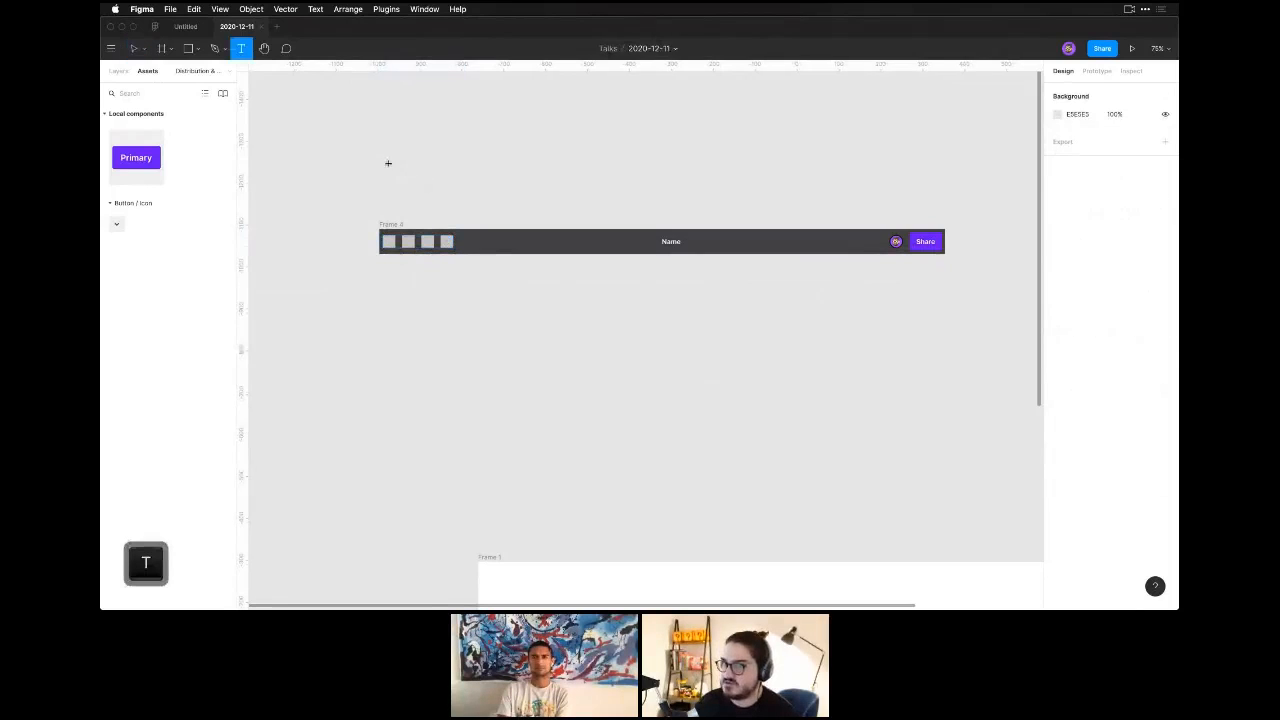
left_click(387, 164)
key("Escape")
key("Escape")
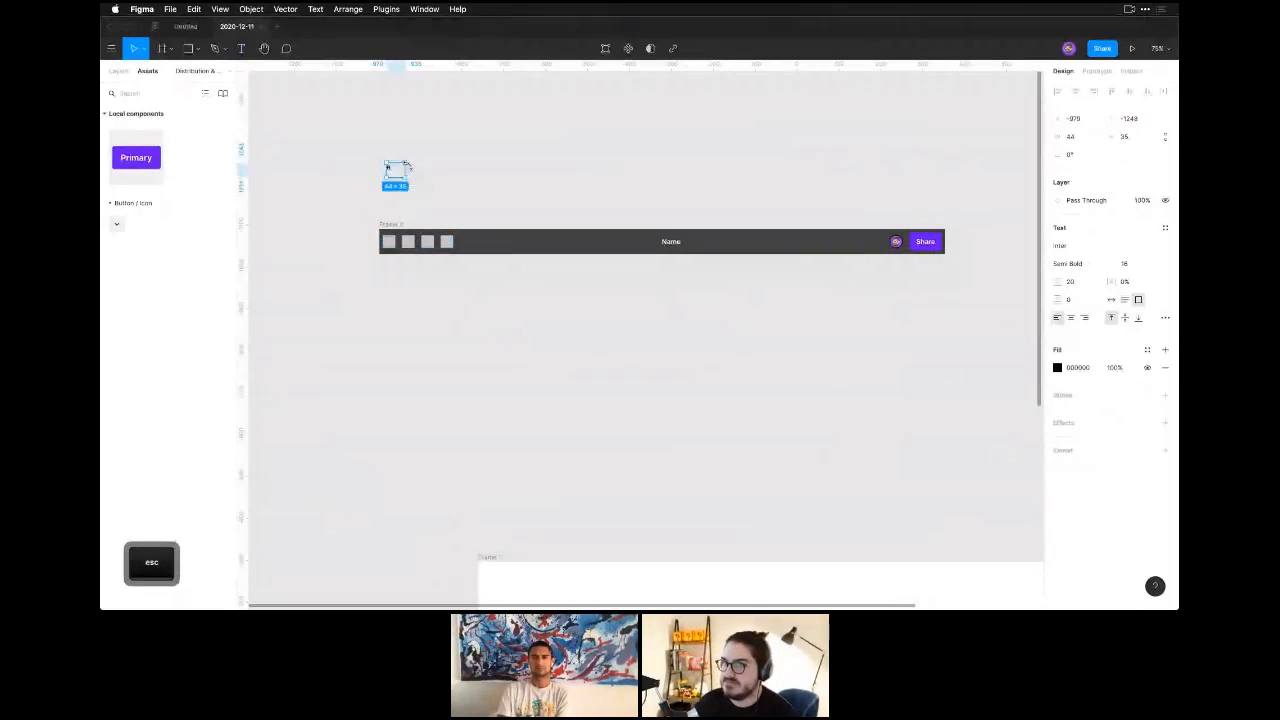
Create two grey squares of about 39 × 39, roughly 15 apart, above the toolbar.
key("r")
left_click_drag(431, 170, 467, 181)
key("v")
left_click_drag(436, 136, 491, 202)
key("shift+s")
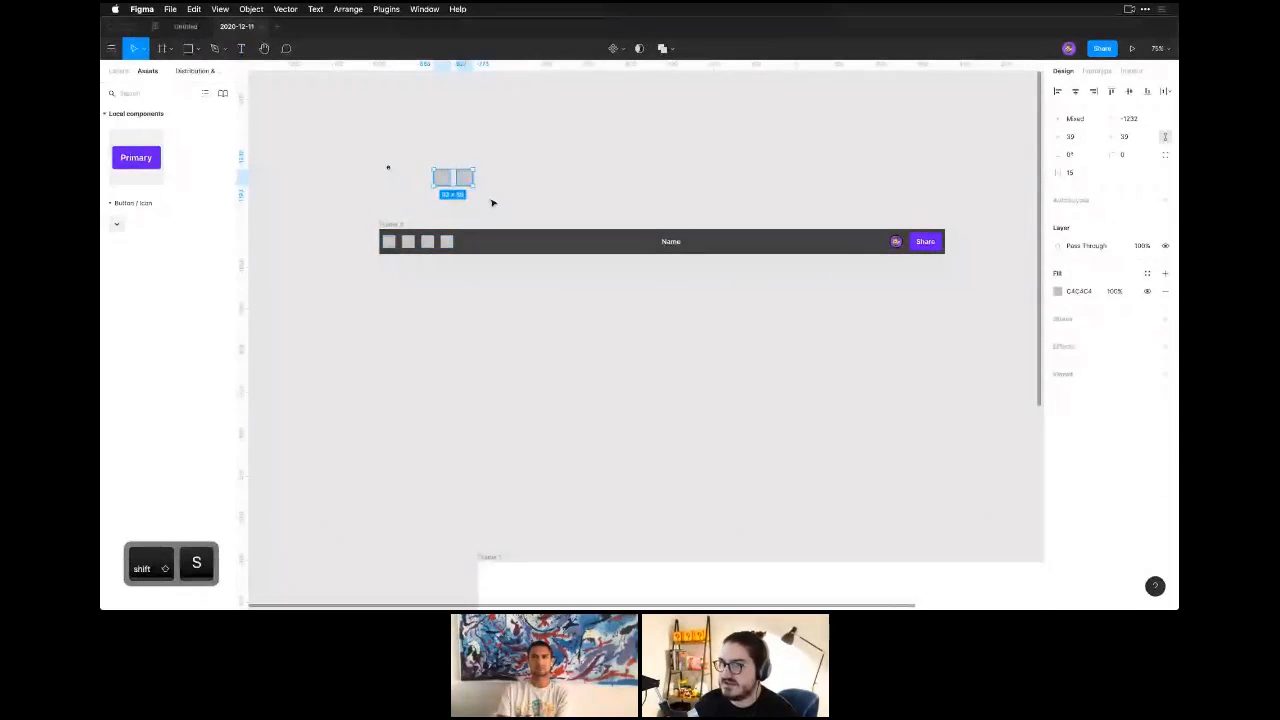
Try duplicating the second loose square above the toolbar without auto layout, and undo the duplication.
left_click(455, 180)
left_click(455, 180)
key("super+d")
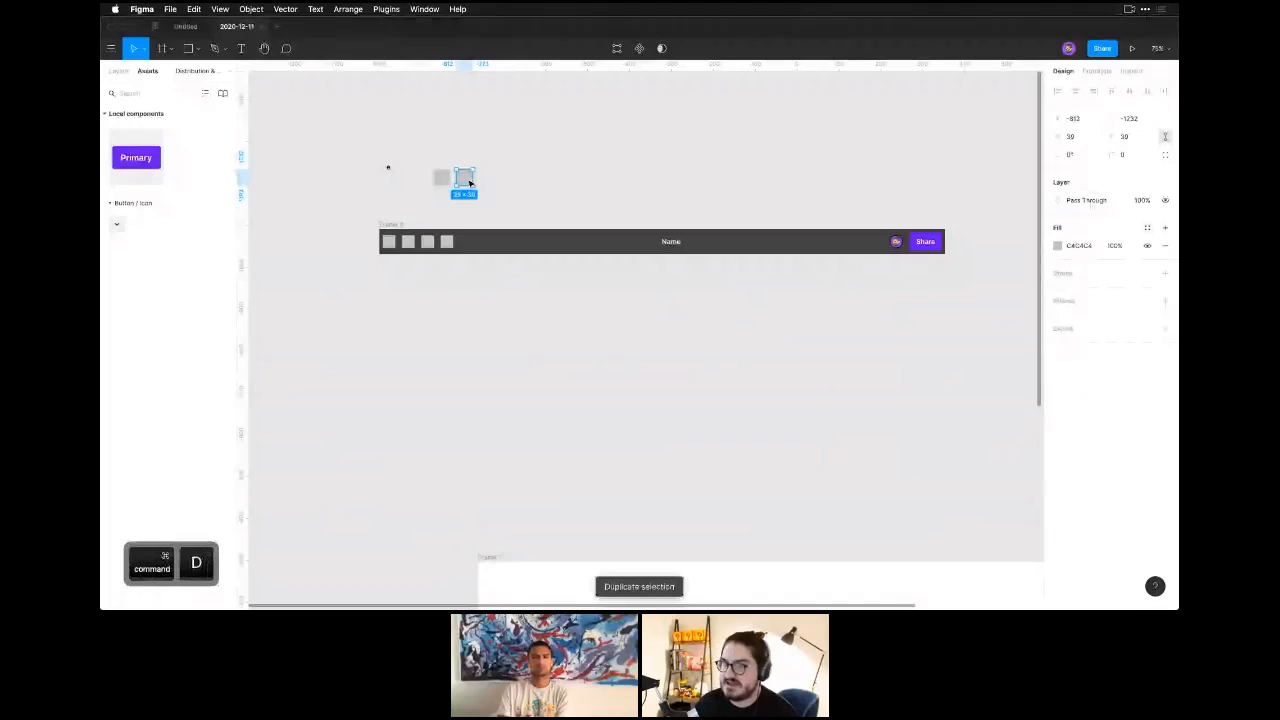
key("super+z")
Wrap the two squares above the toolbar in auto layout and duplicate the second square three times inside the frame.
left_click_drag(489, 157, 428, 204)
key("shift+a")
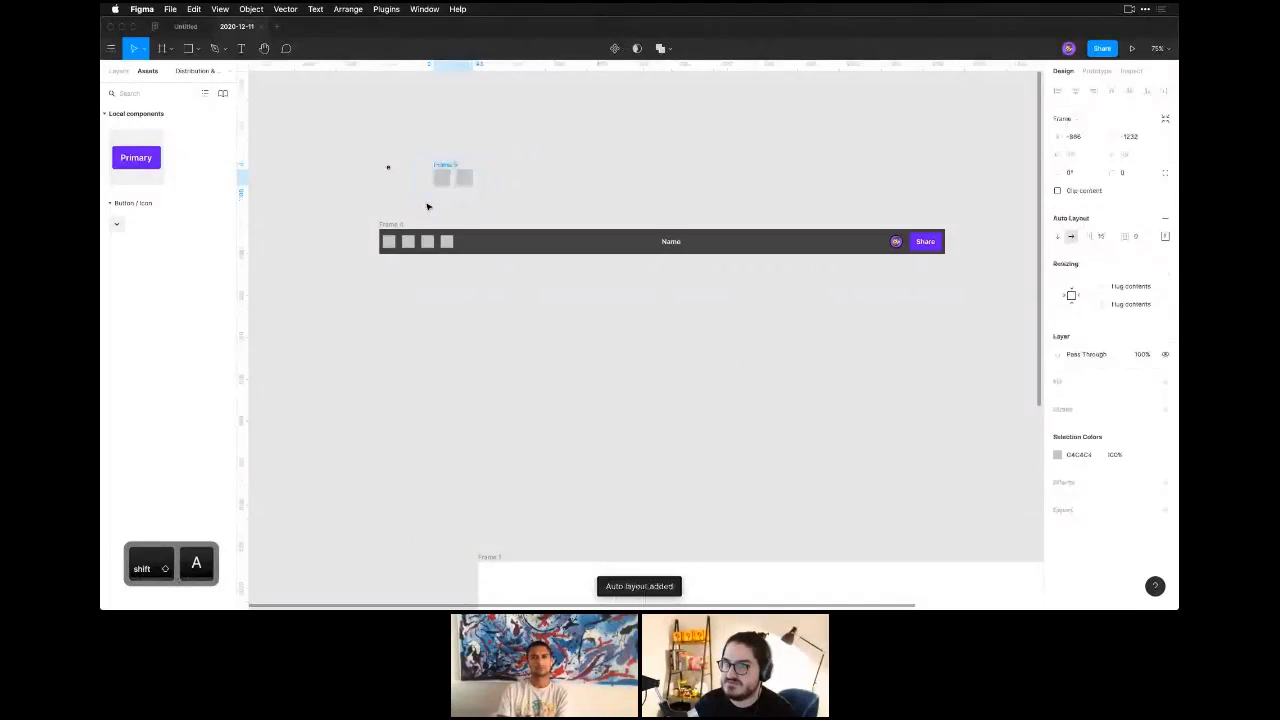
left_click(428, 204)
left_click(467, 183)
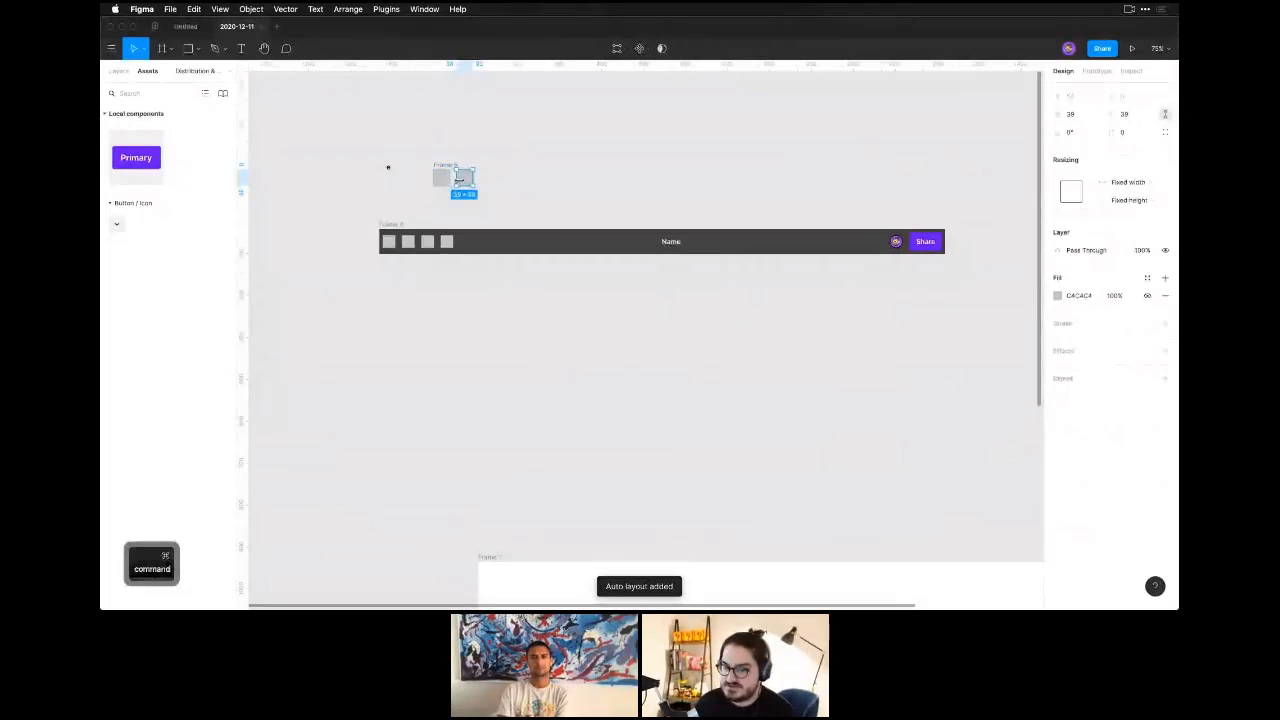
key("super+d")
key("super+d")
key("super+d")
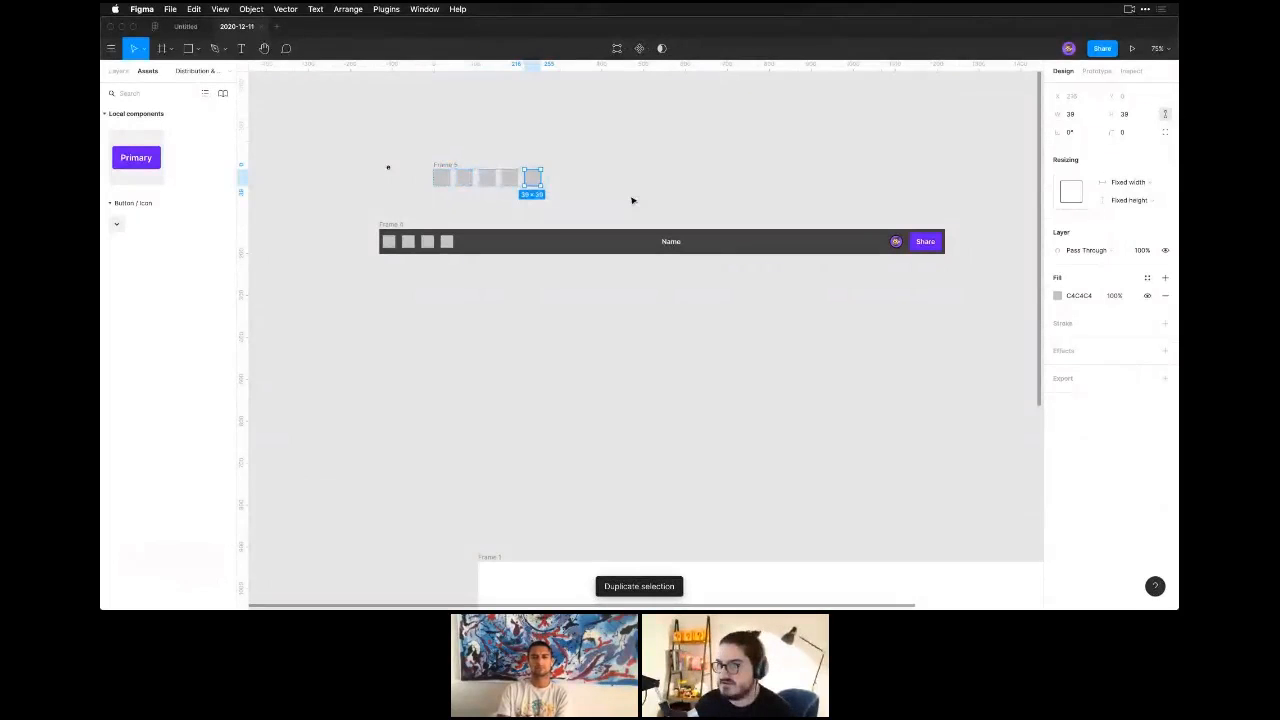
Select the auto layout frame holding the row of squares above the toolbar and review its layout settings.
left_click(470, 180)
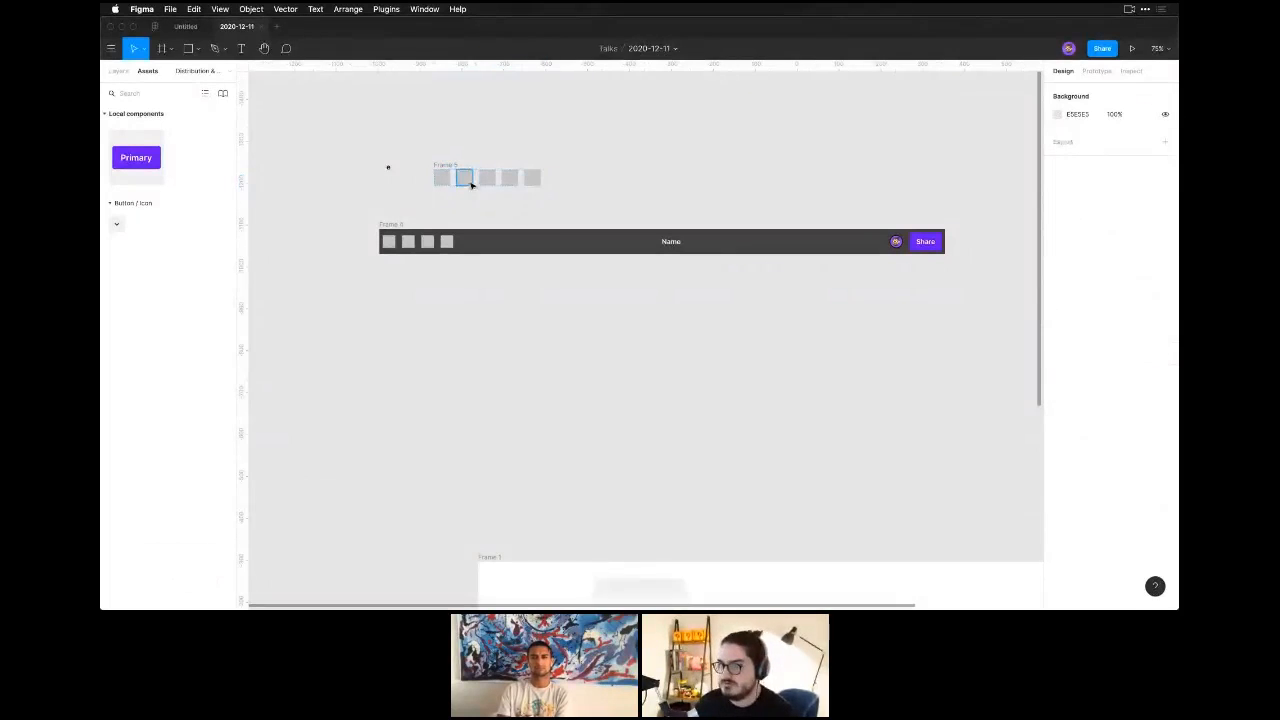
left_click(451, 164)
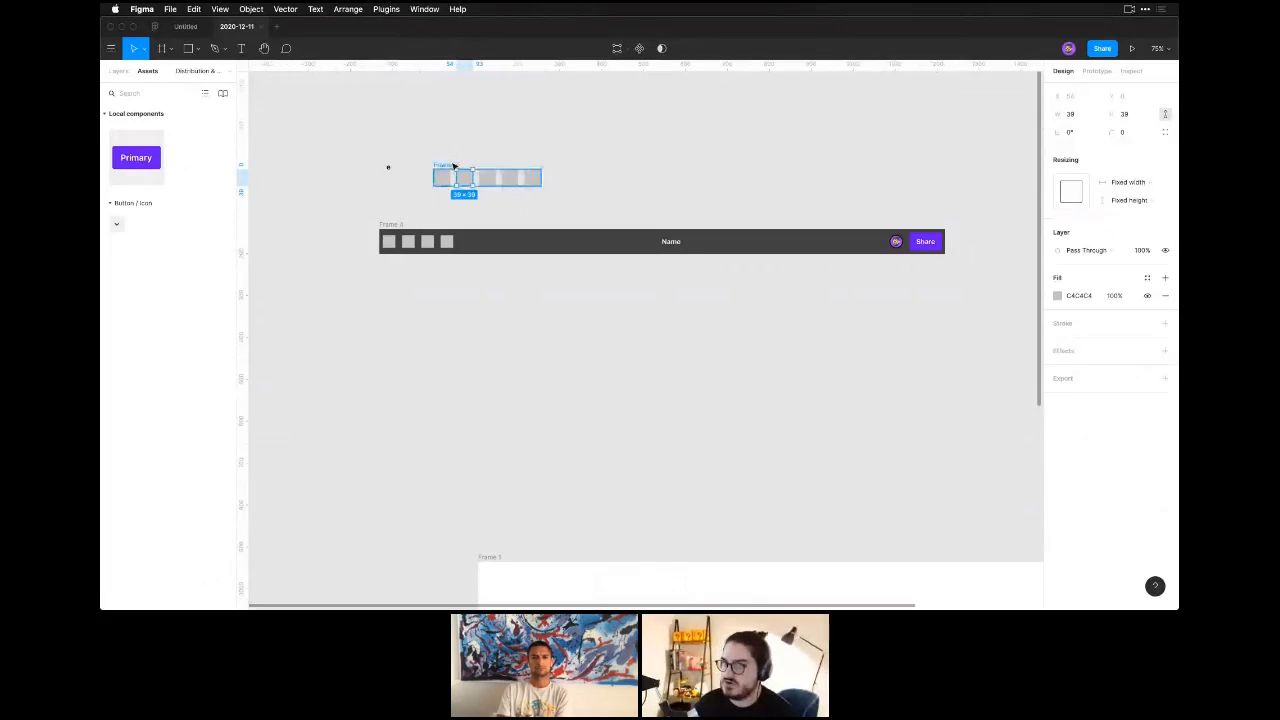
key("shift+a")
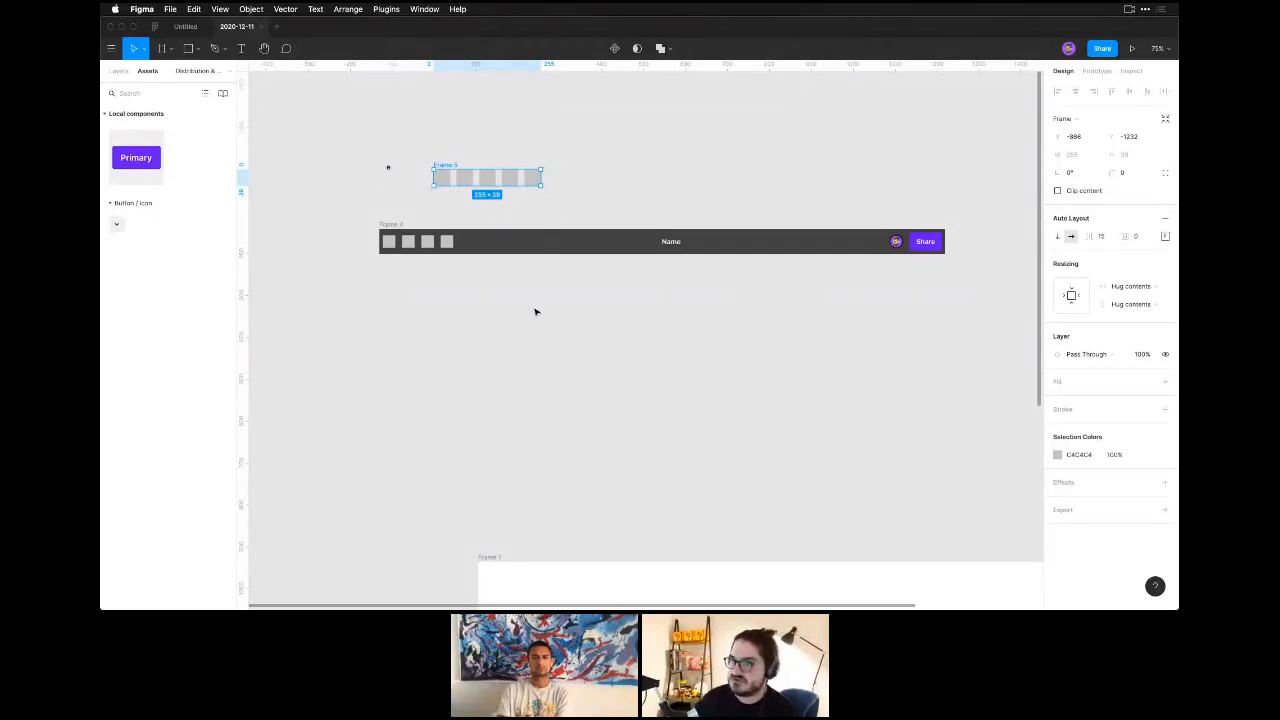
left_click(466, 208)
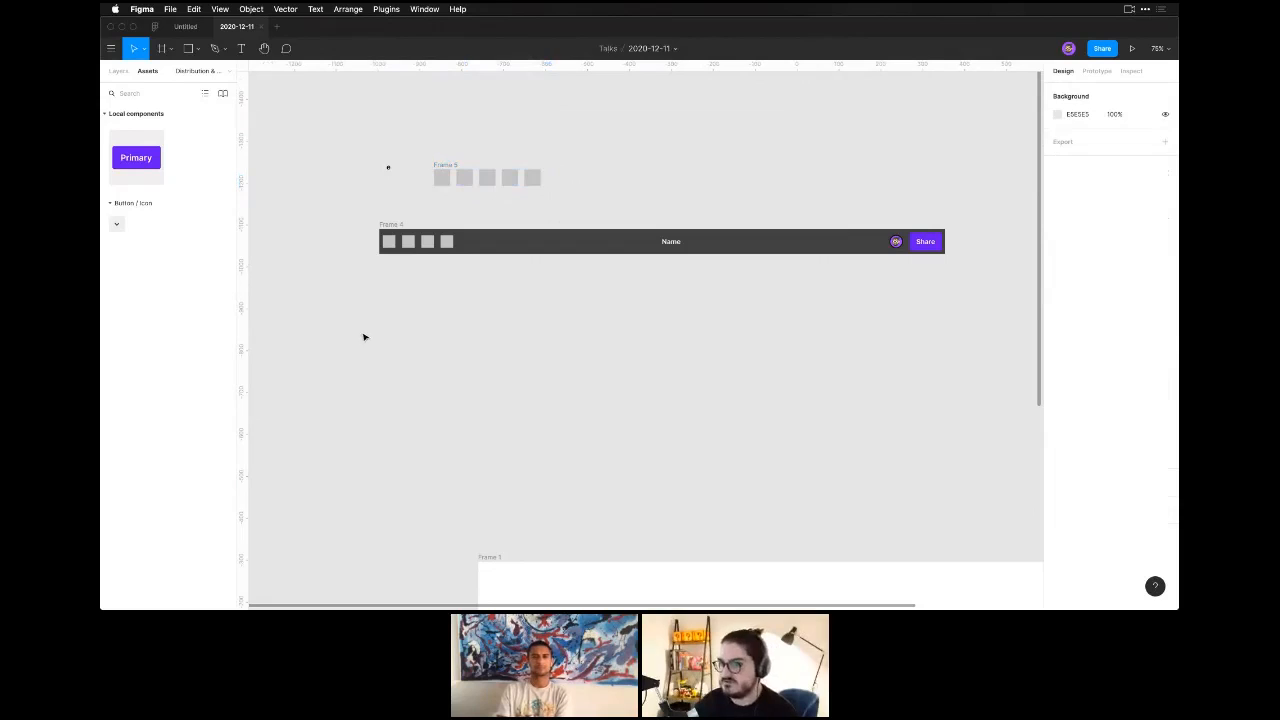
left_click_drag(366, 301, 466, 264)
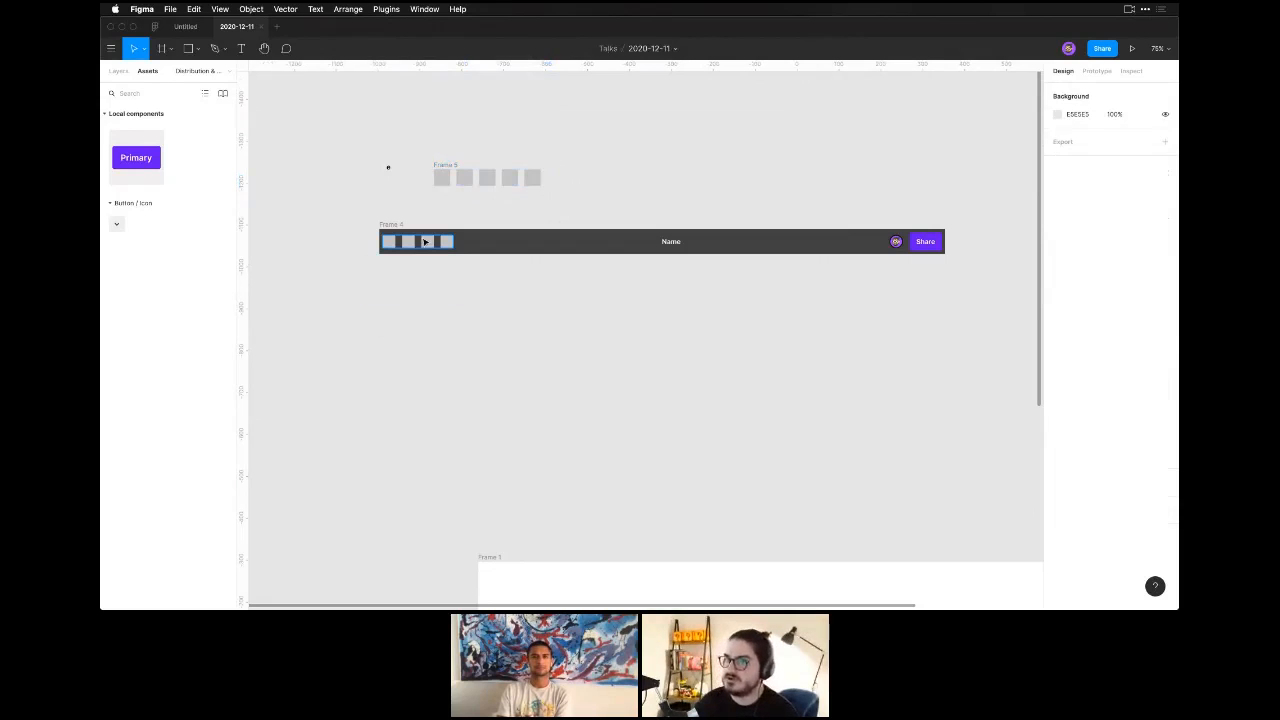
left_click(425, 242)
left_click(786, 337)
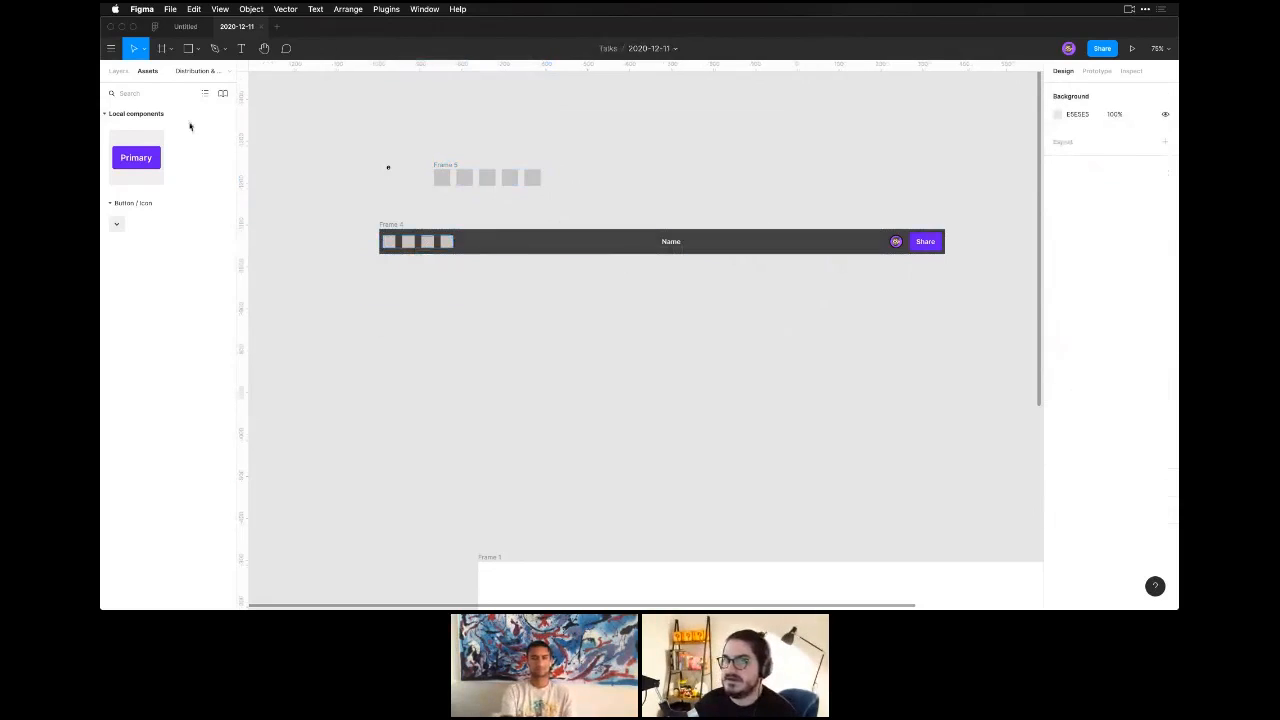
Show the layer list and rename the toolbar's nested frame holding the four grey squares as Tools.
left_click(118, 71)
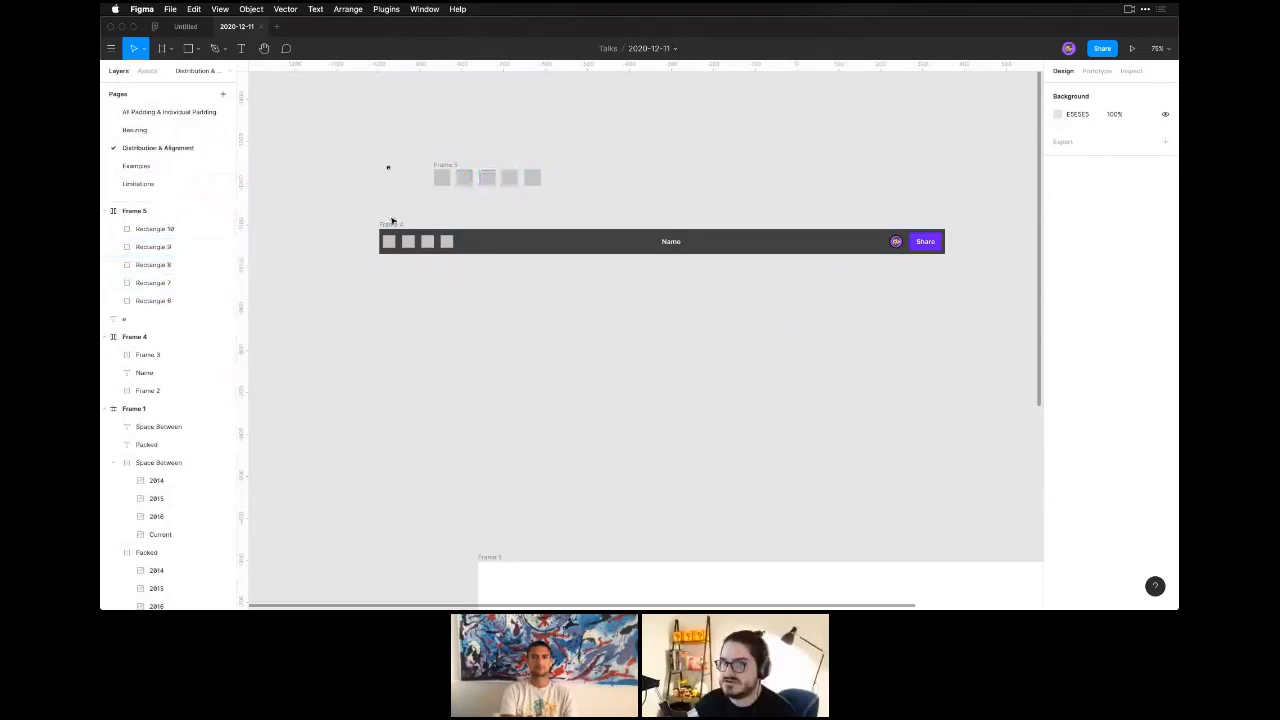
left_click(150, 391)
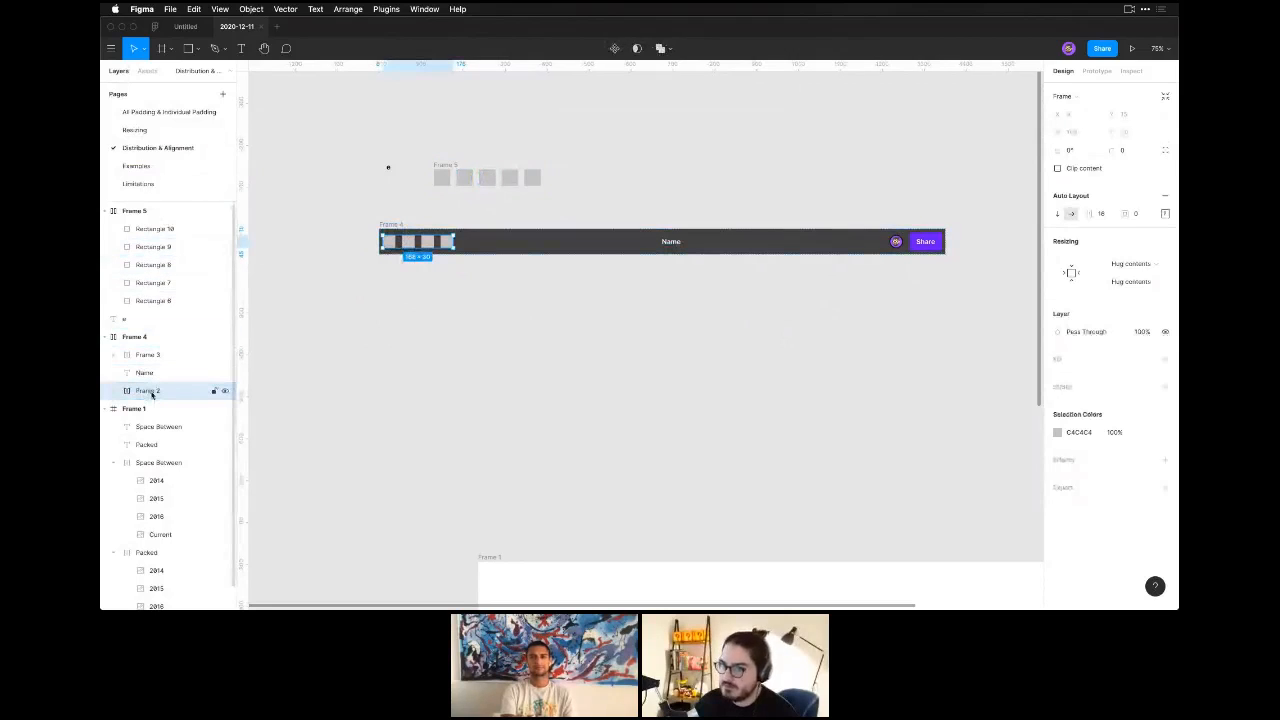
double_click(151, 392)
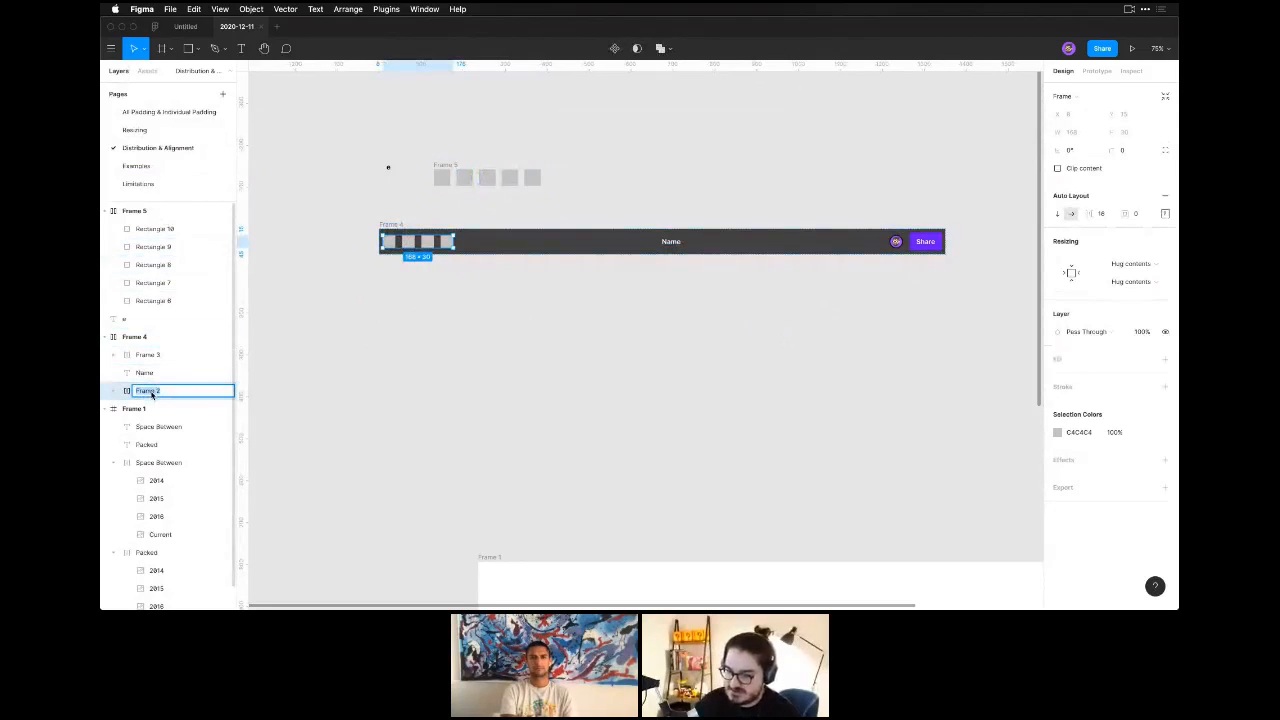
type("Tools")
key("Return")
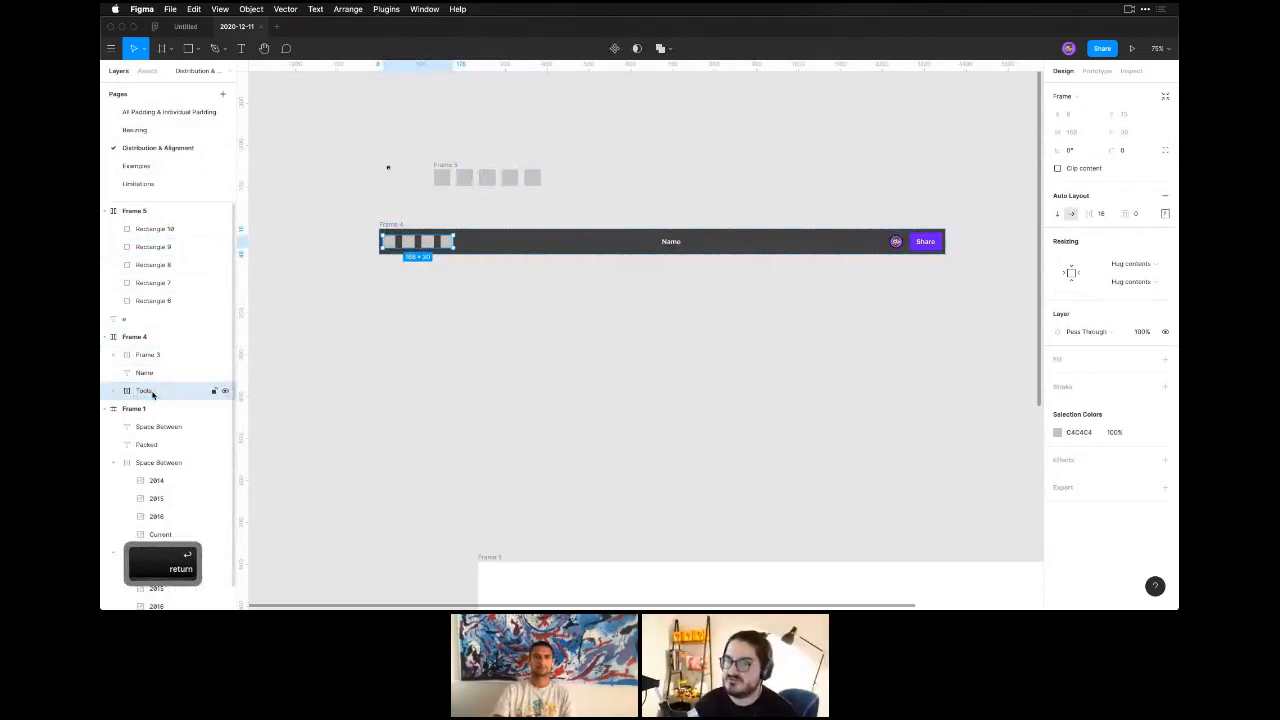
Rename the toolbar's nested frame holding the avatar and Share button as Menu.
double_click(156, 356)
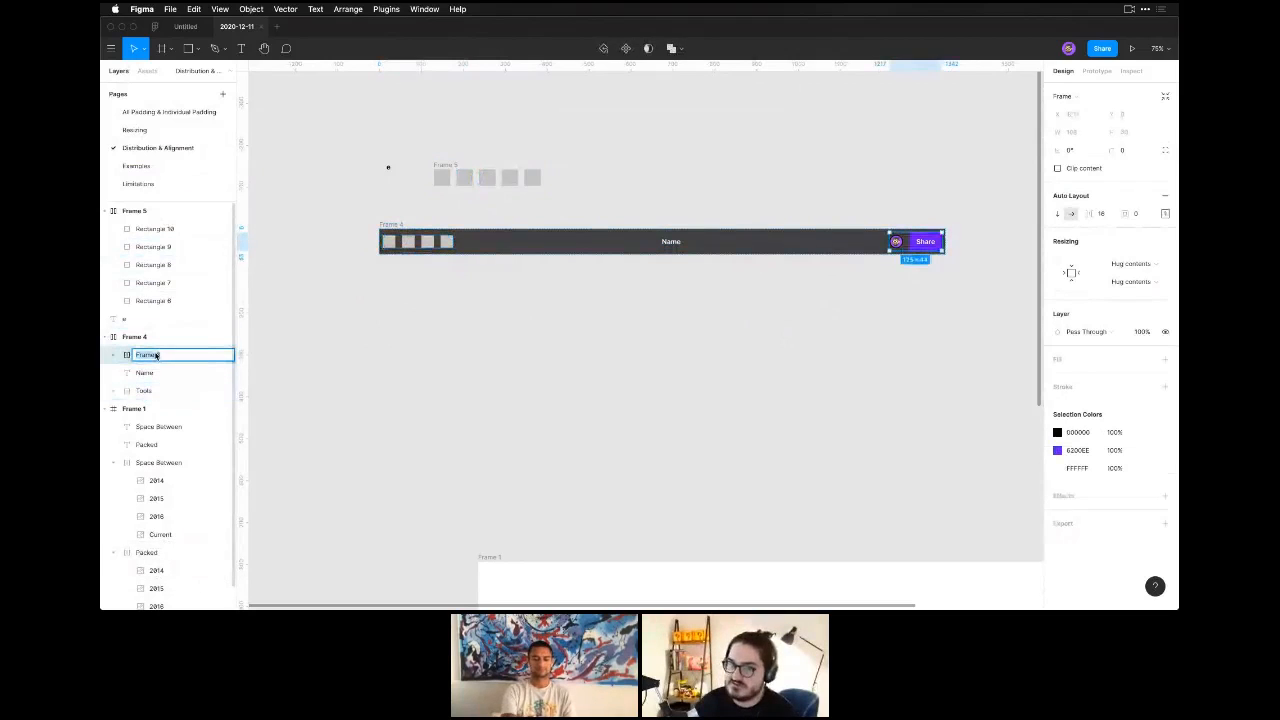
type("Menu")
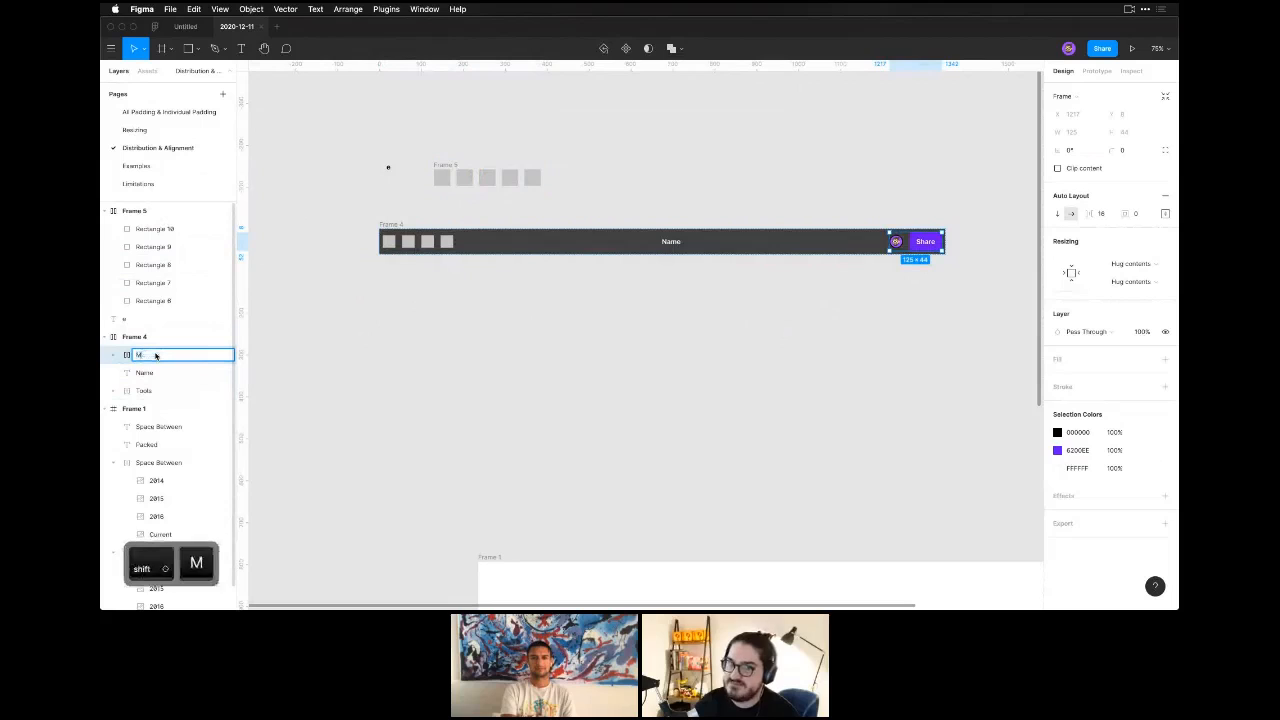
key("Return")
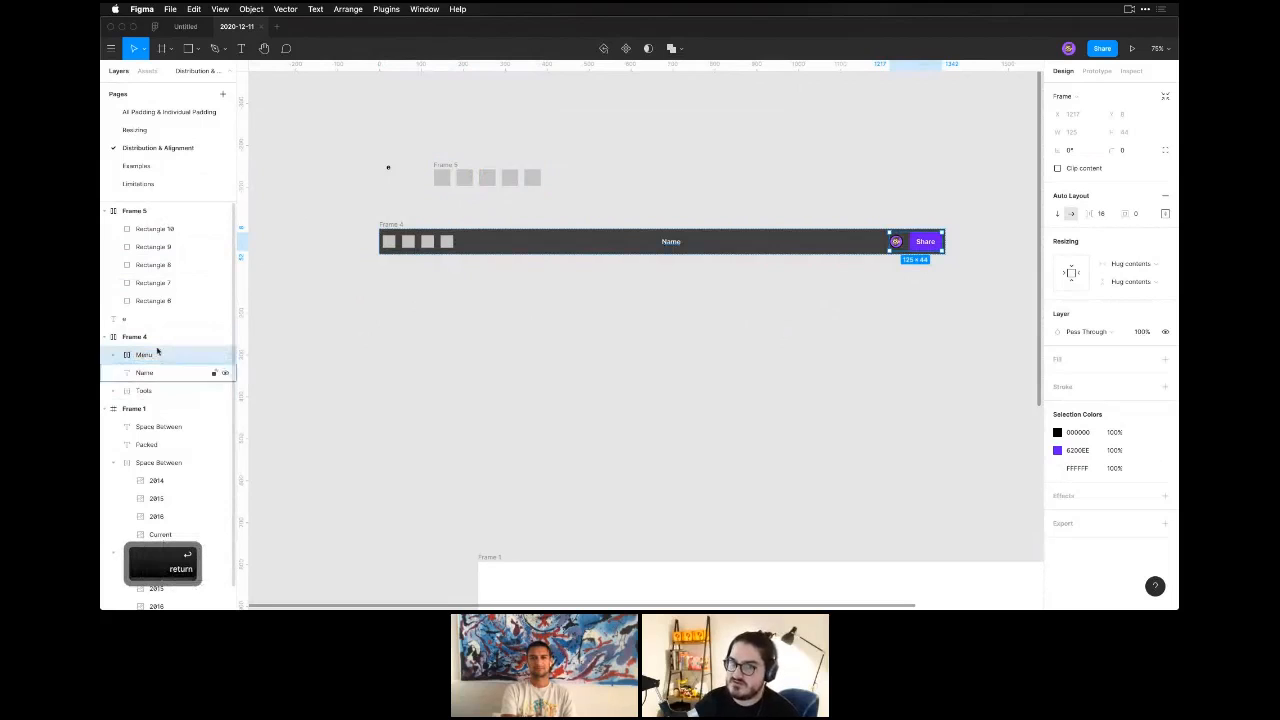
Rename the dark toolbar's outer frame as Nav Bar and clear the selection.
double_click(137, 338)
type("NavBar")
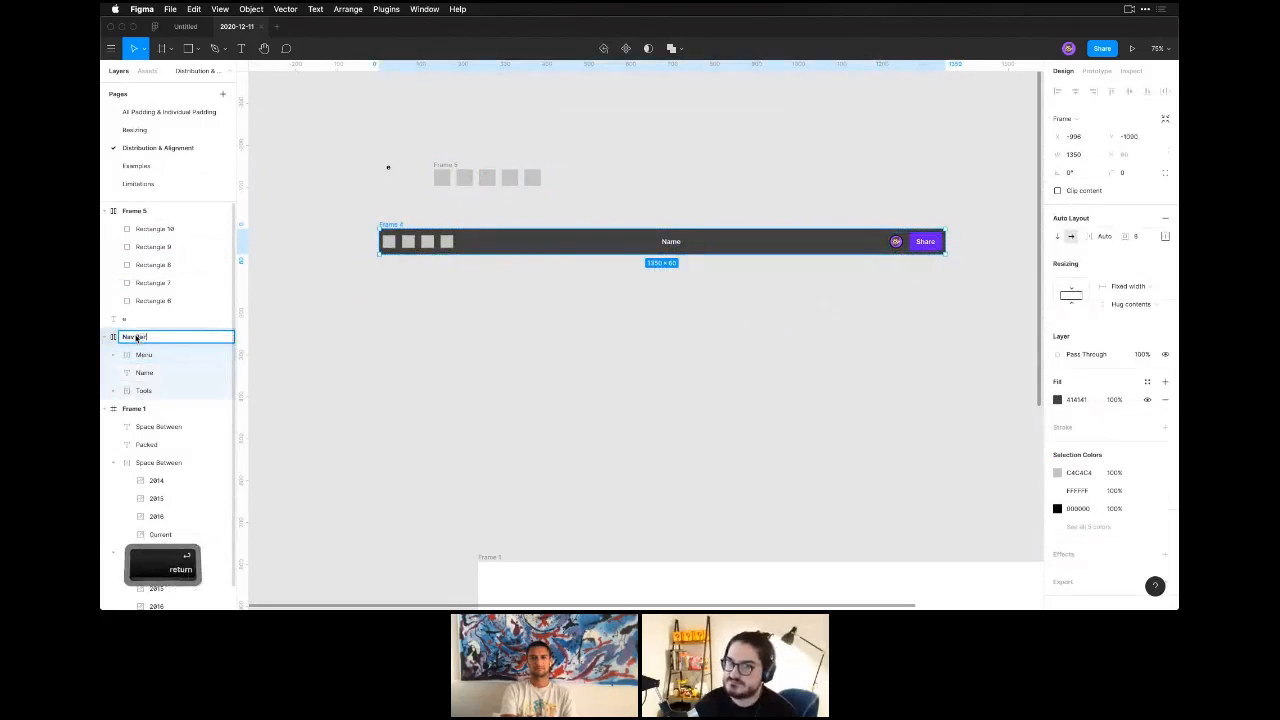
key("Return")
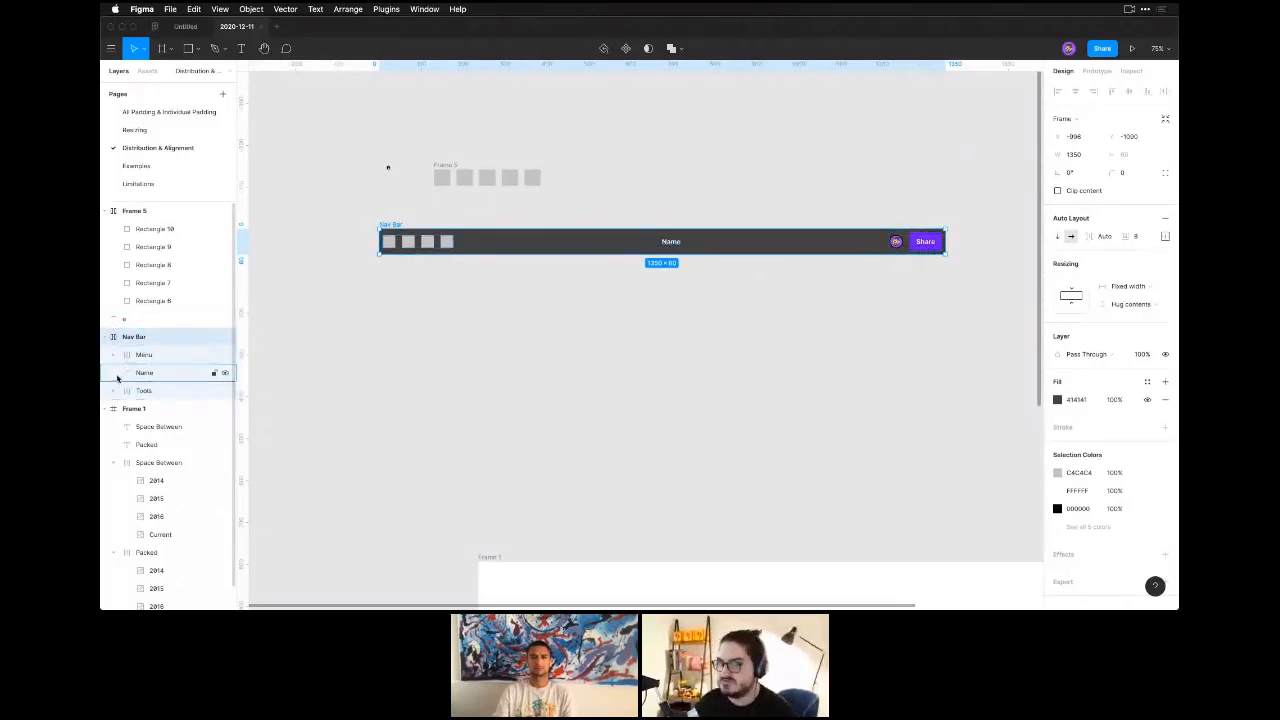
left_click(409, 327)
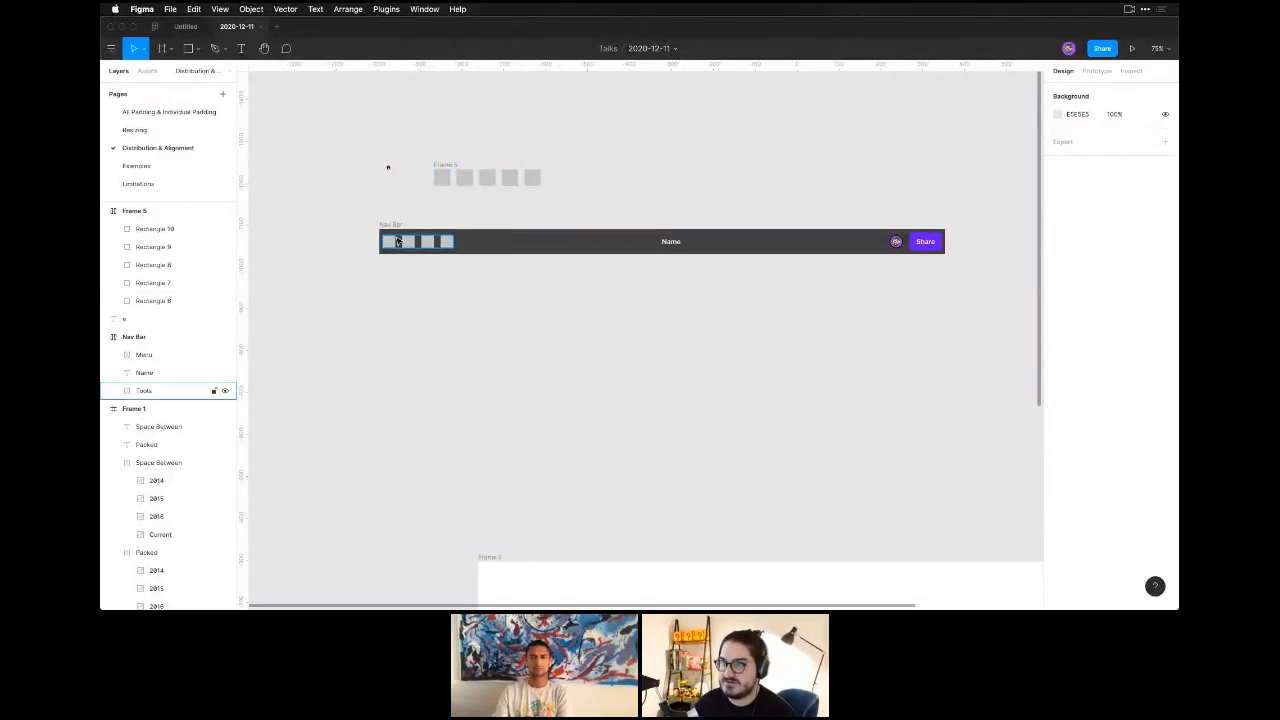
key("t")
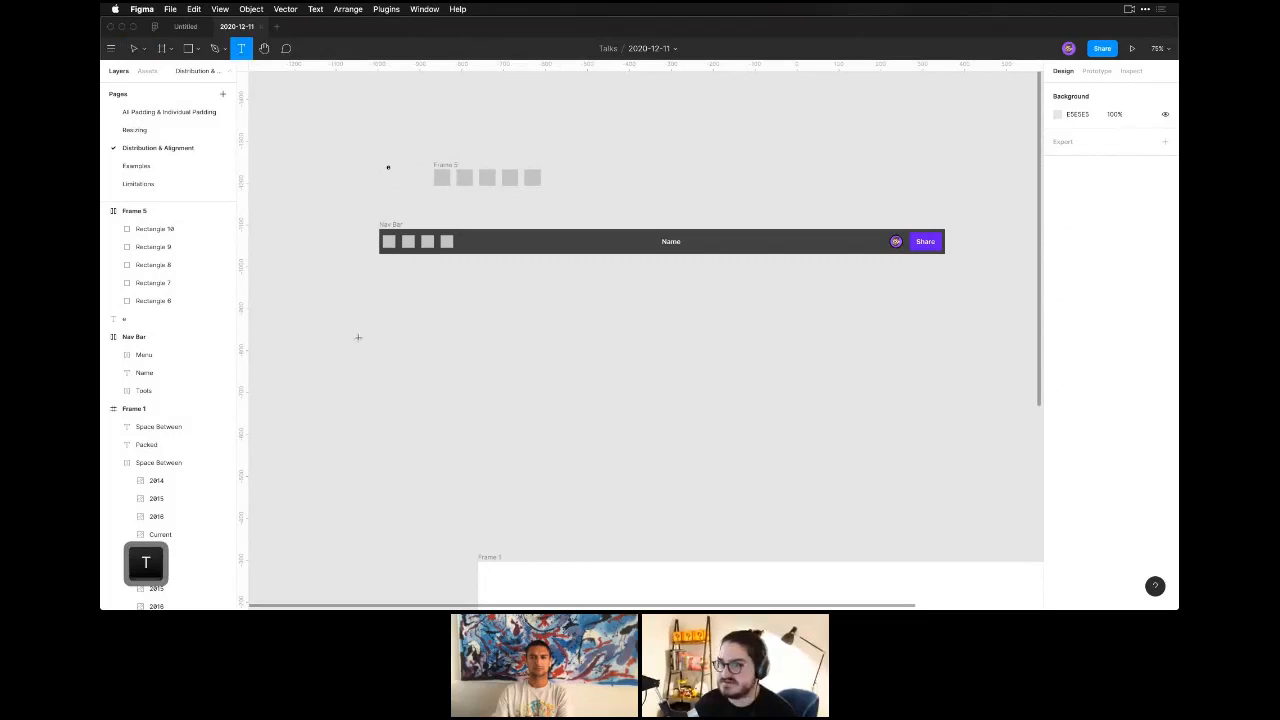
key("Escape")
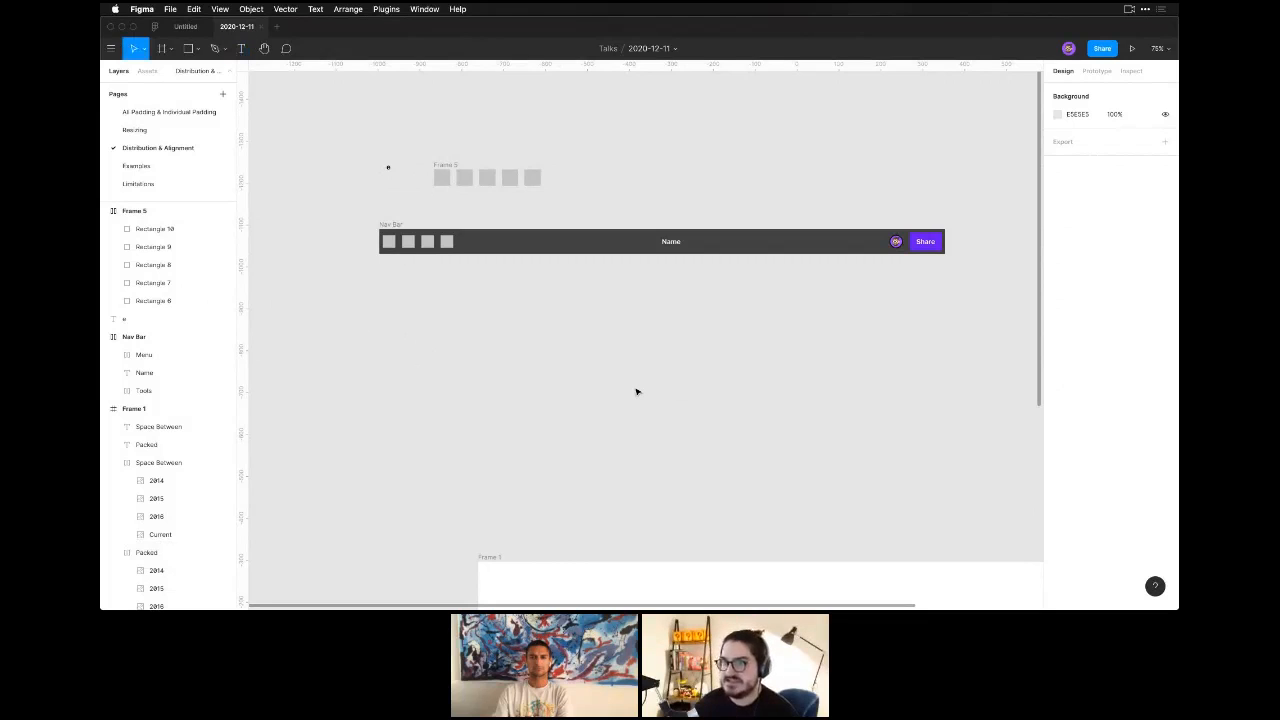
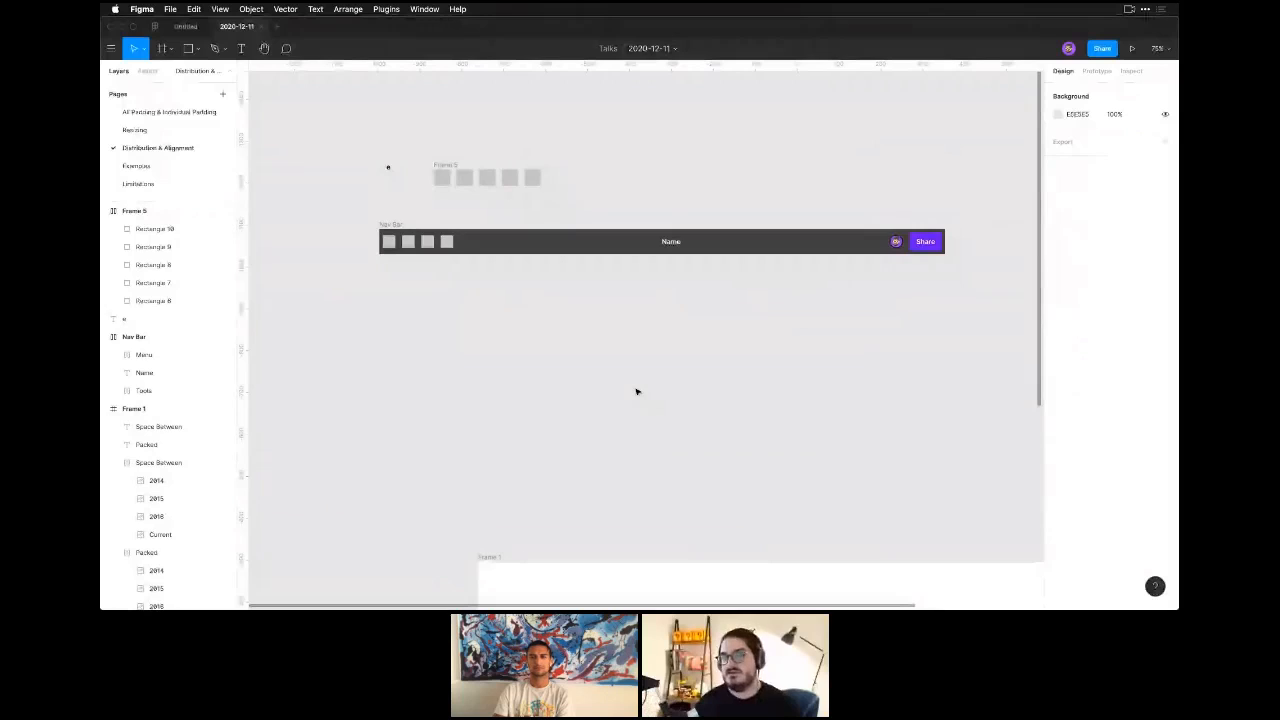
Widen the toolbar's Tools frame to a fixed width of about 406 and rename it Tools (Parent).
left_click(443, 243)
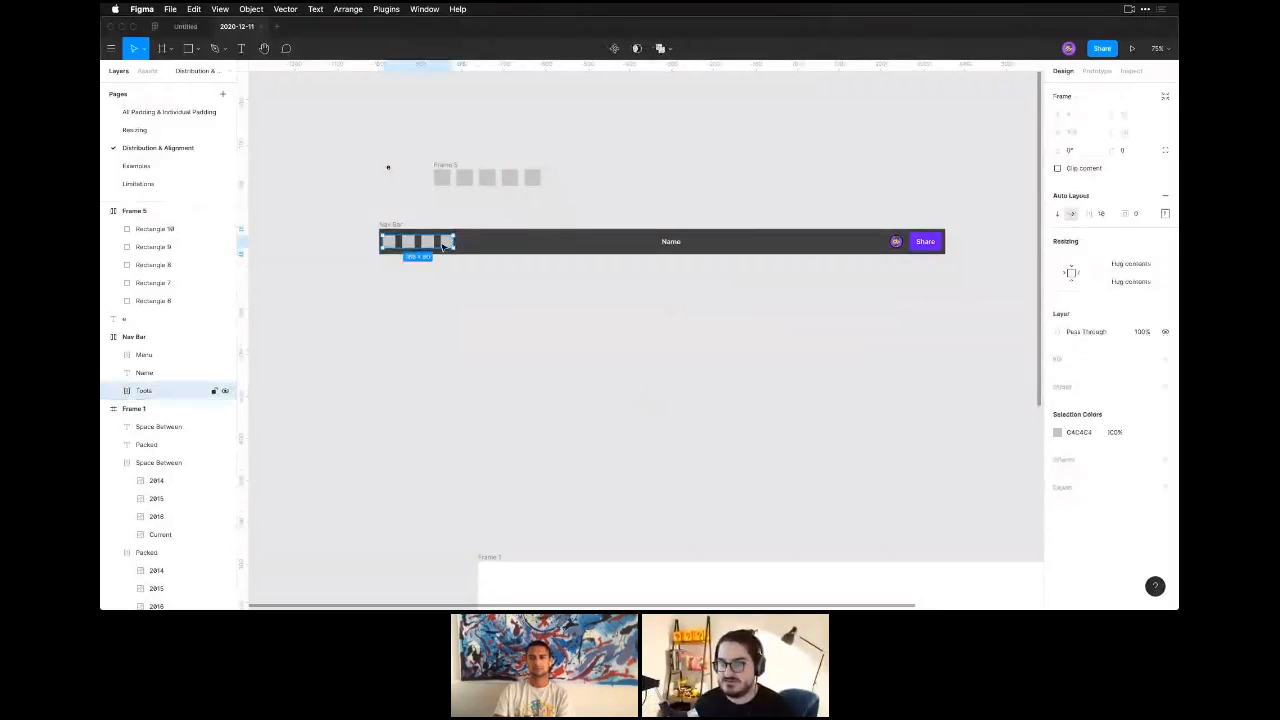
left_click_drag(455, 242, 553, 238)
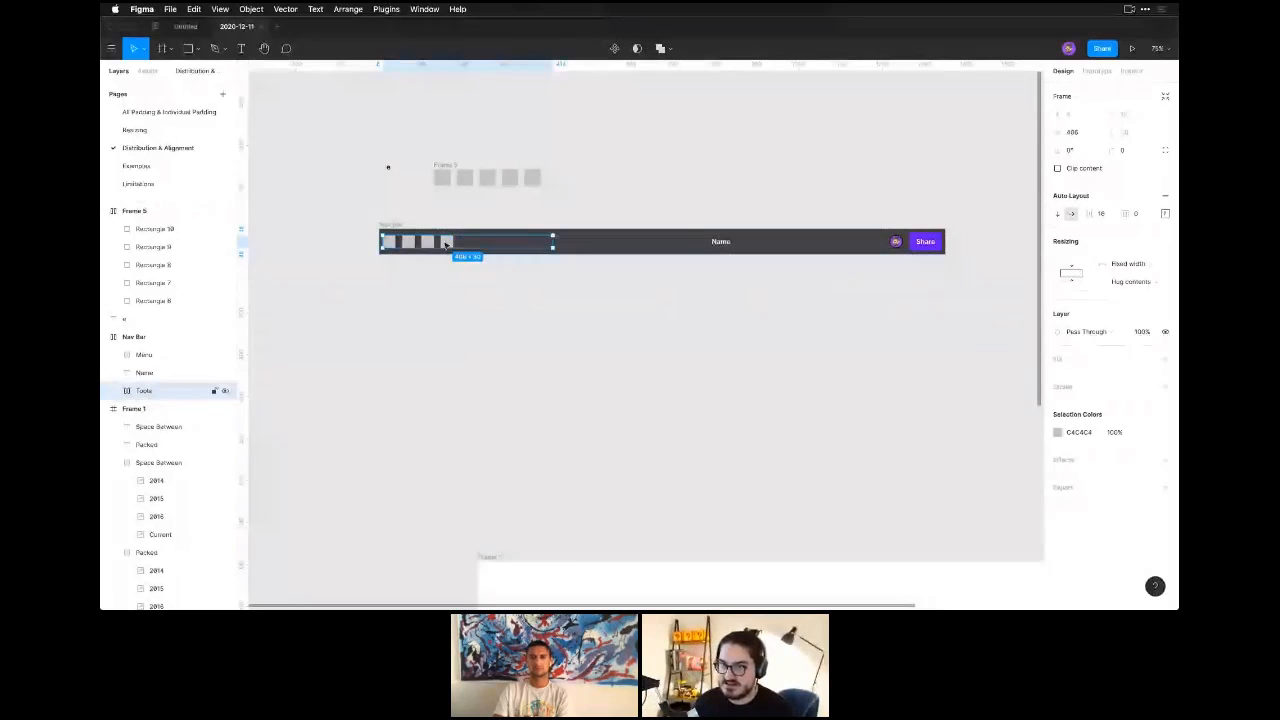
left_click(119, 391)
double_click(154, 392)
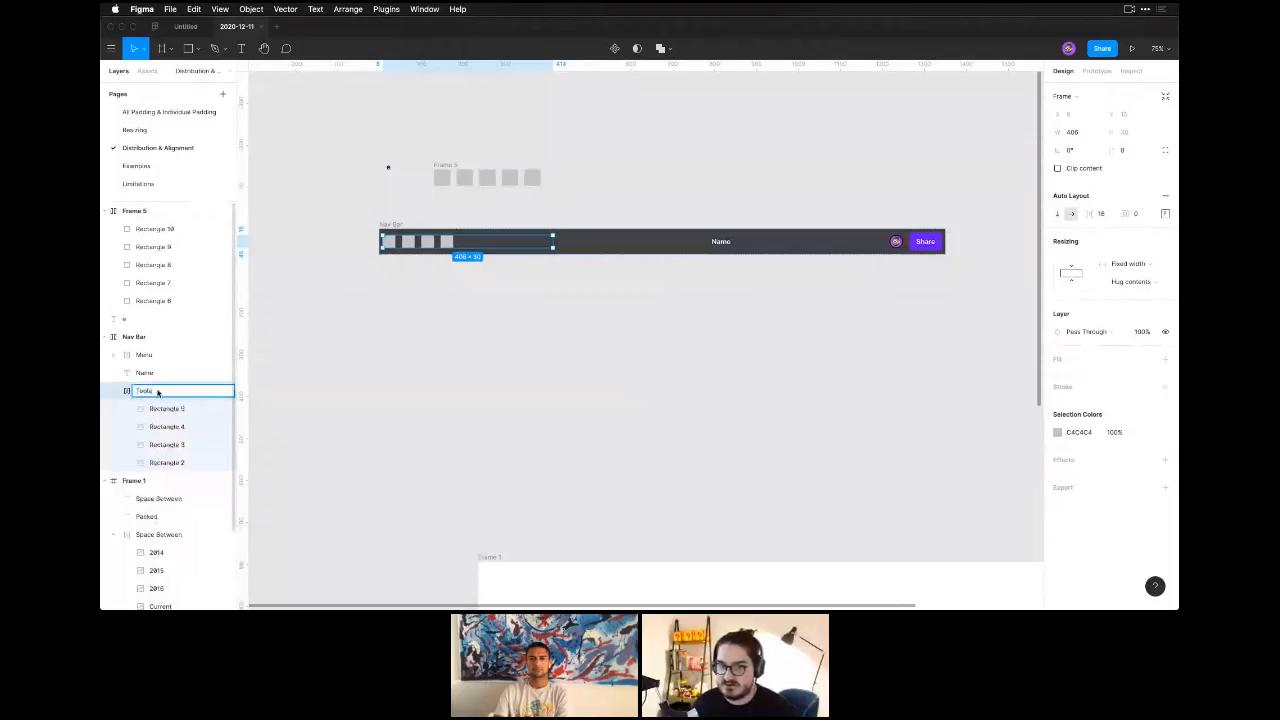
type("(")
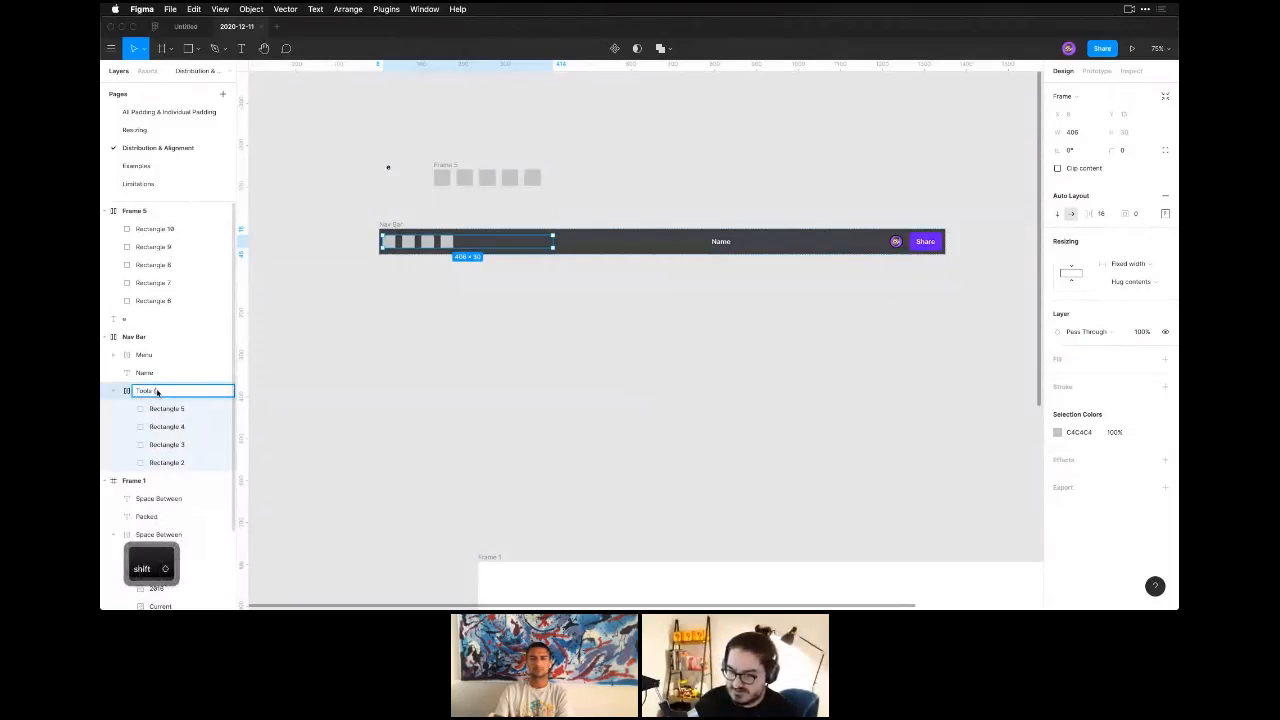
type("Parent)")
key("Return")
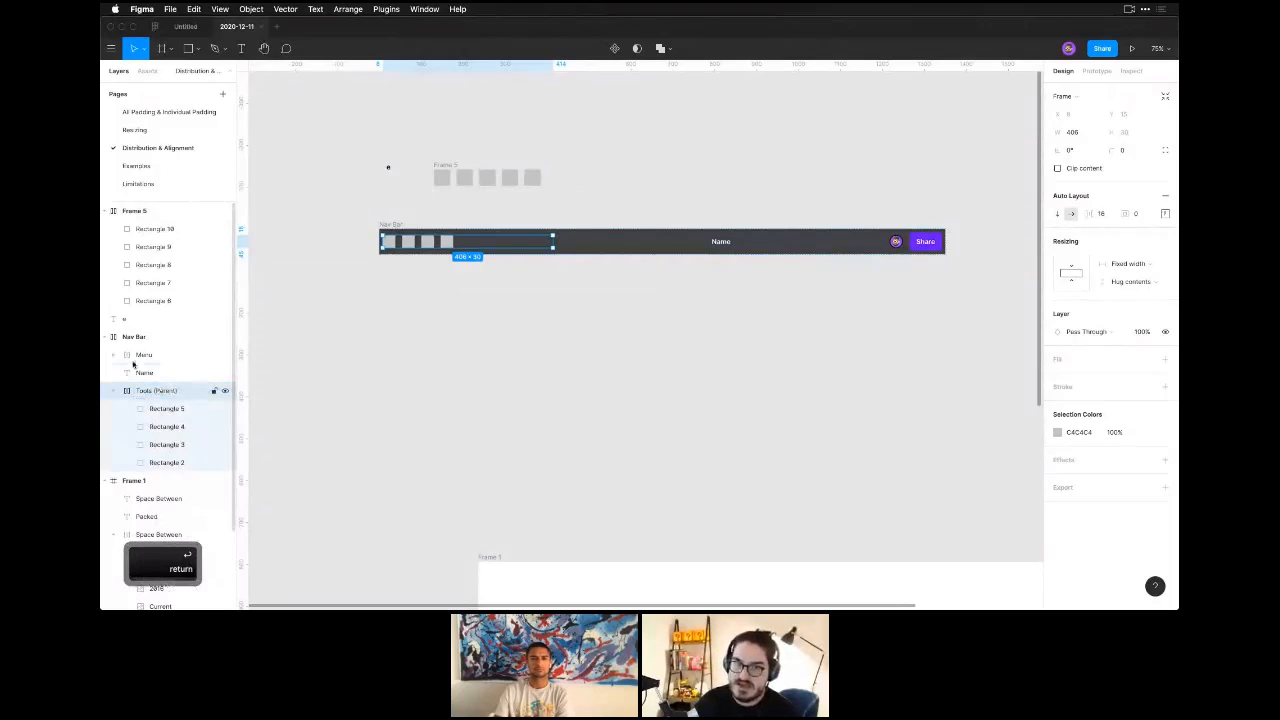
Rename the four rectangle layers inside Tools (Parent) as Child and clear the selection.
double_click(168, 409)
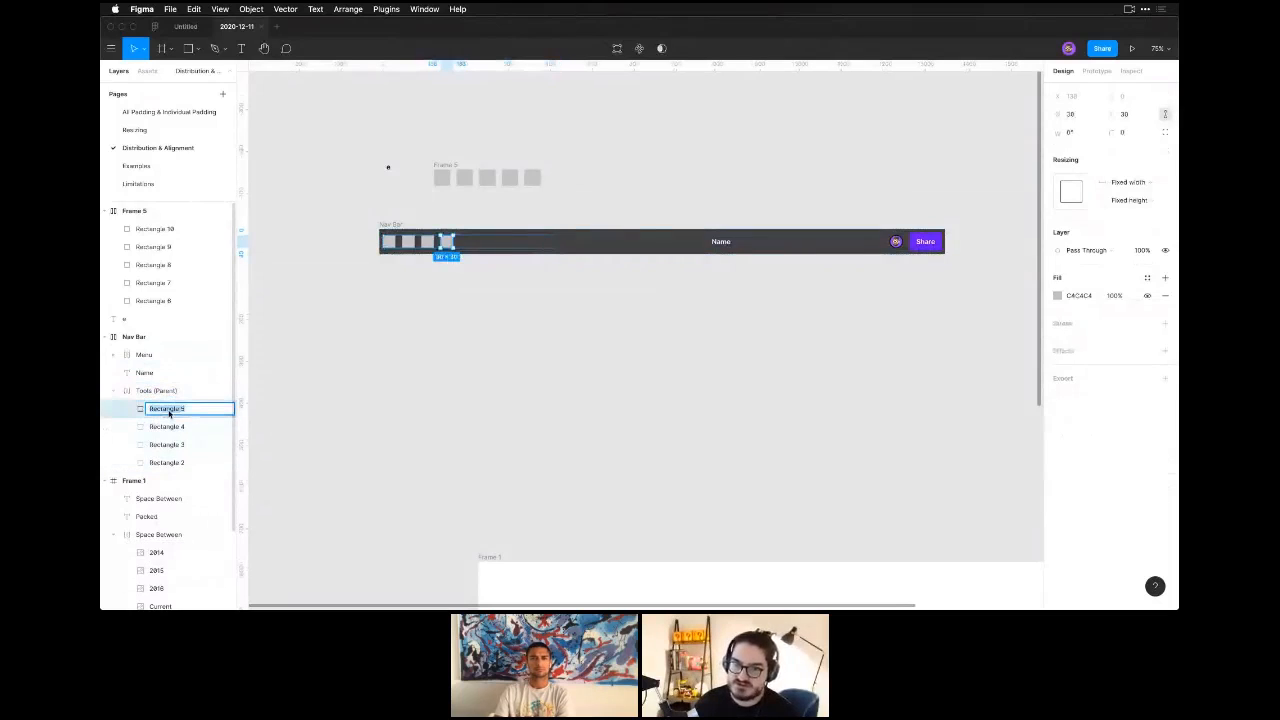
type("Child")
key("cmd+a")
key("cmd+c")
double_click(175, 428)
key("cmd+v")
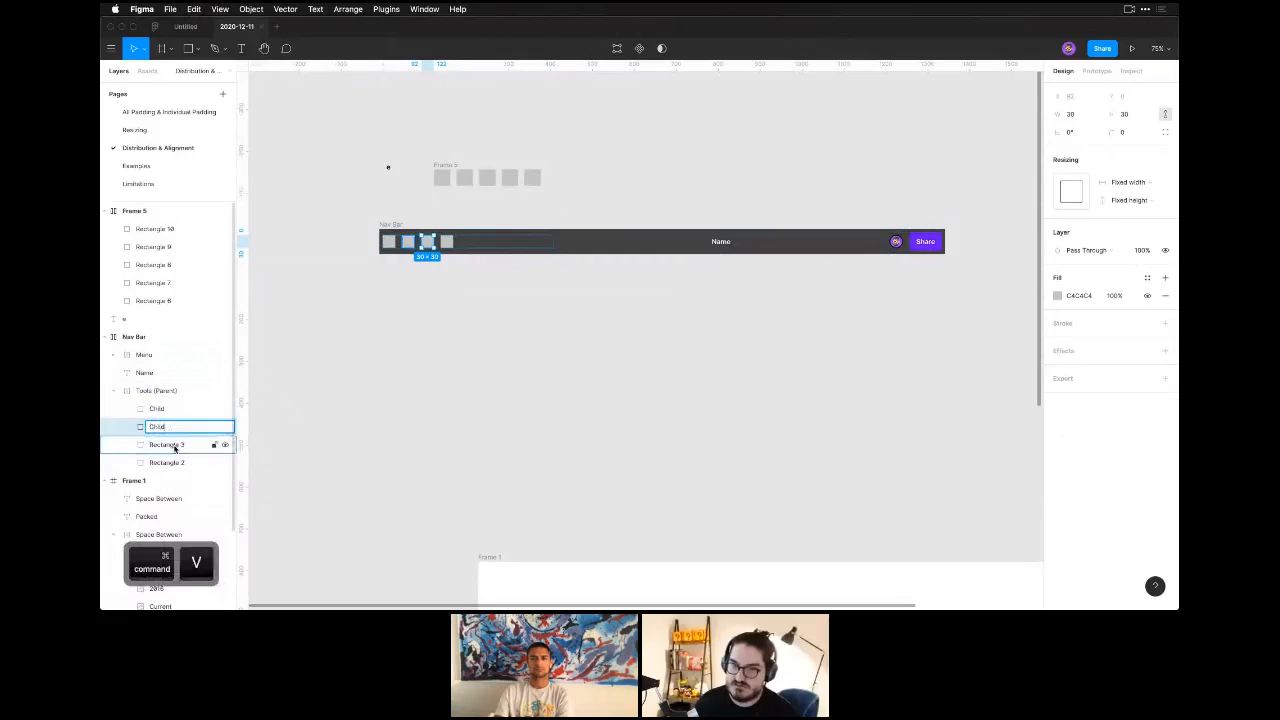
double_click(175, 446)
key("cmd+v")
double_click(175, 462)
key("cmd+v")
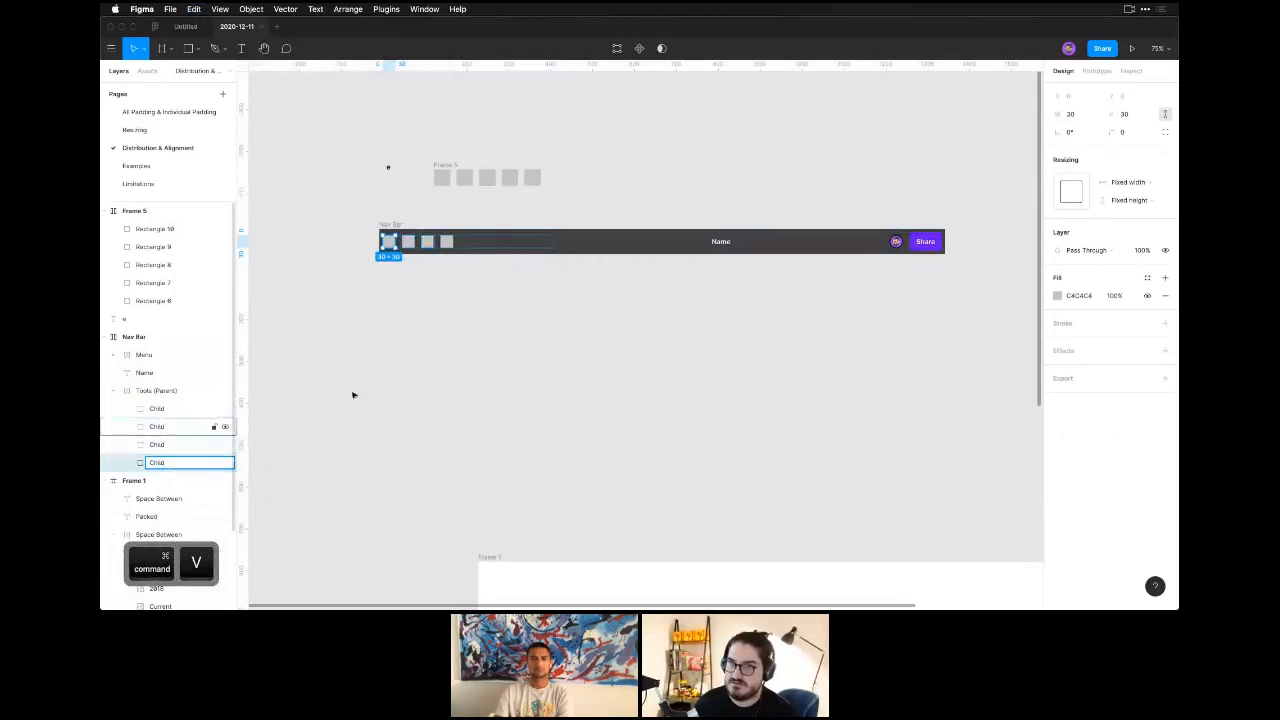
left_click(293, 353)
Set the horizontal resizing of the last square in Tools (Parent) to Fill container and deselect it.
left_click(180, 408)
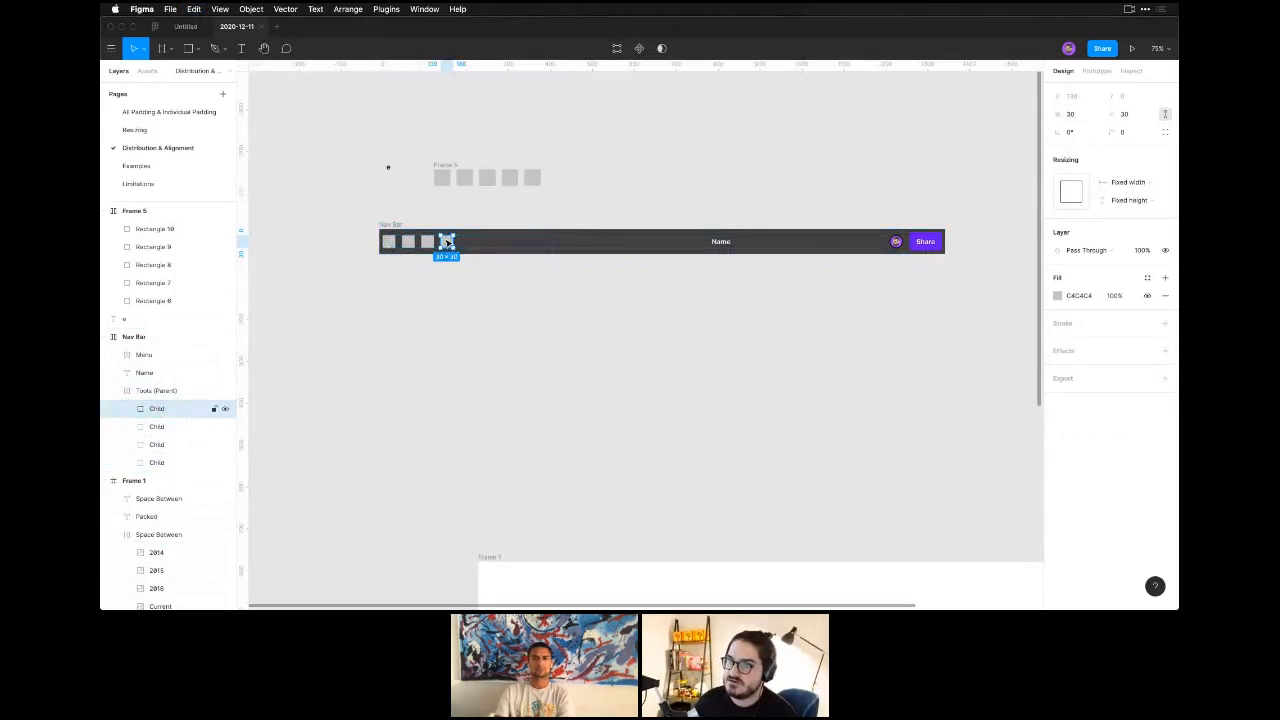
left_click(1125, 199)
left_click(1123, 196)
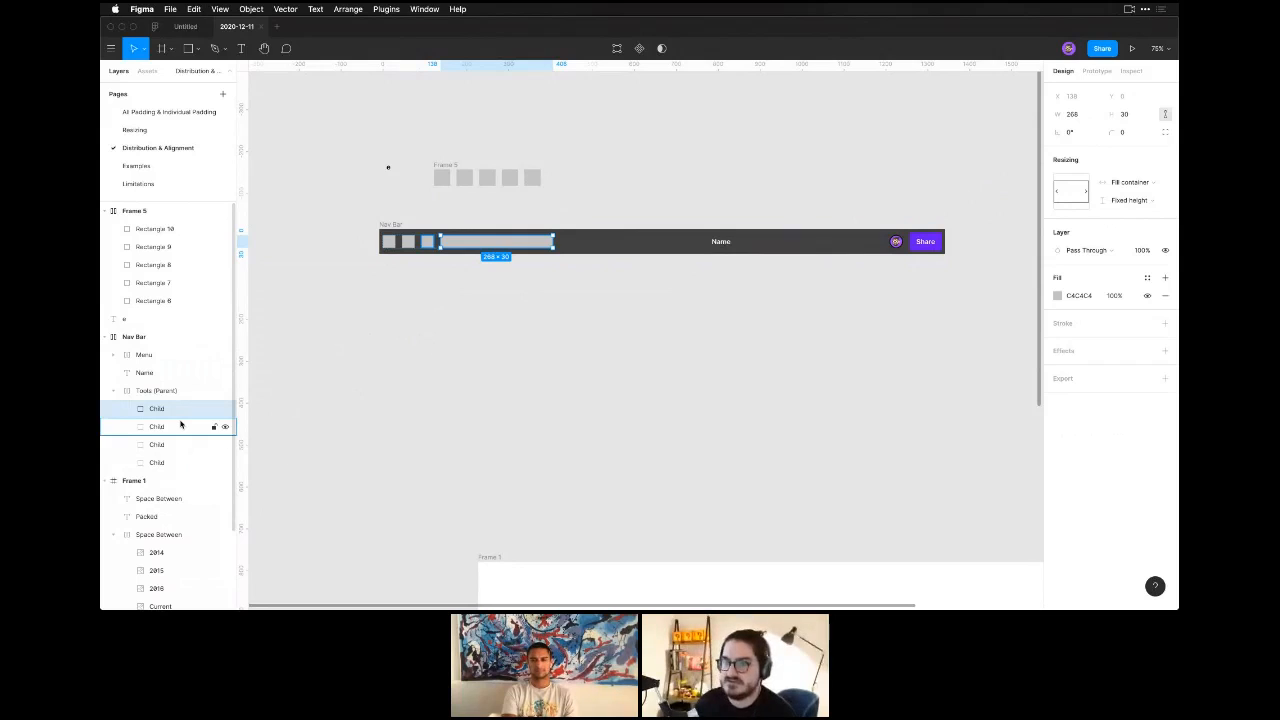
left_click(446, 433)
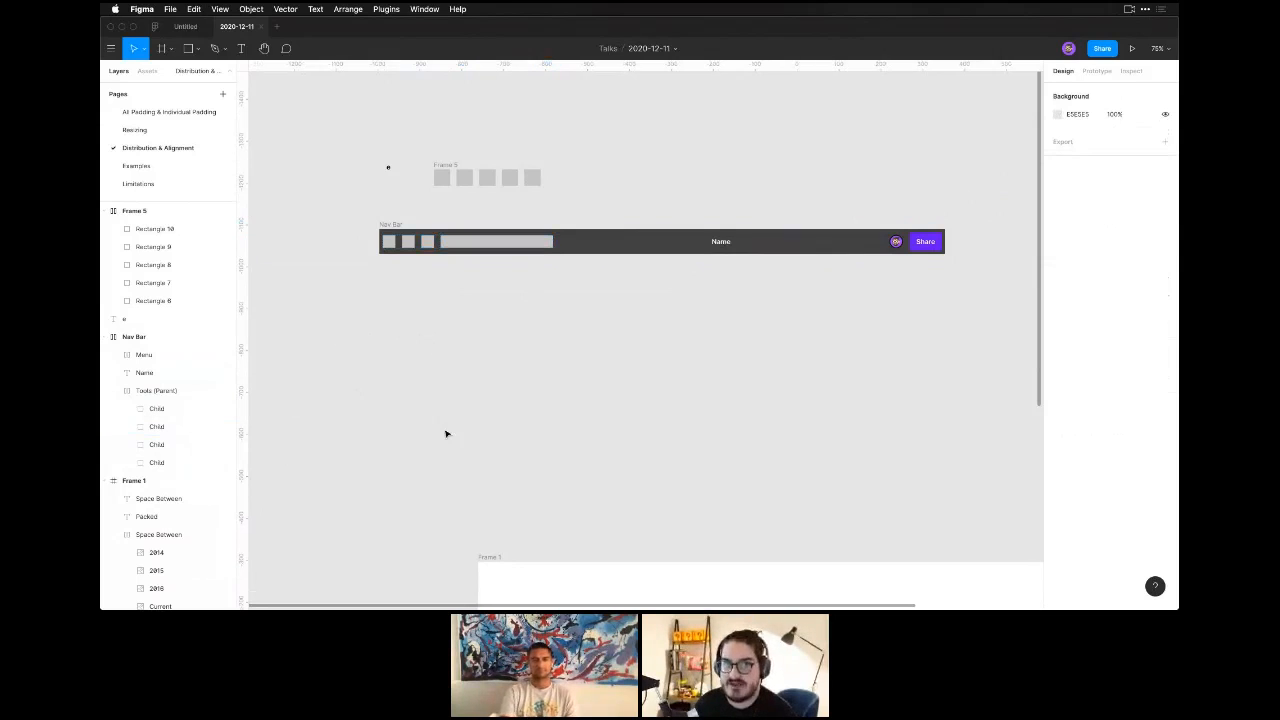
Draw a small square and a larger rectangle of about 143 × 115 on the empty canvas below the toolbar.
key("r")
left_click_drag(465, 353, 566, 418)
key("r")
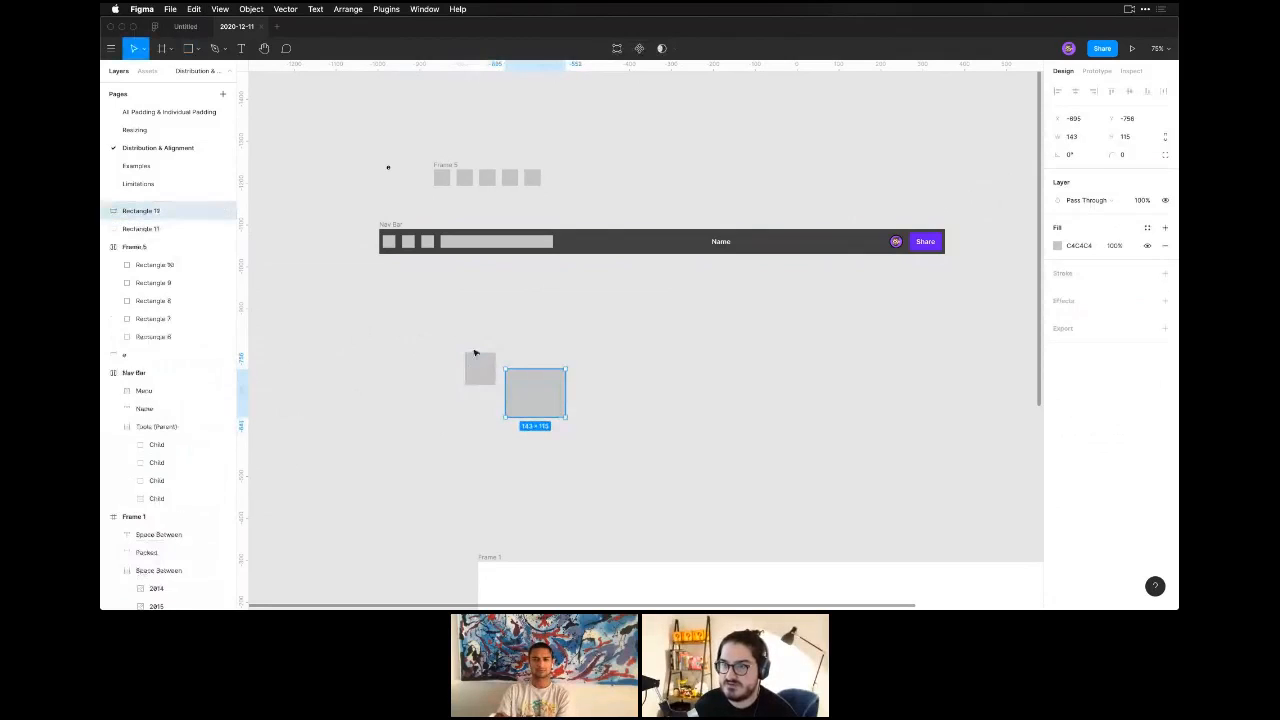
Group the two rectangles below the toolbar and undo the grouping.
left_click_drag(451, 329, 549, 429)
key("super+g")
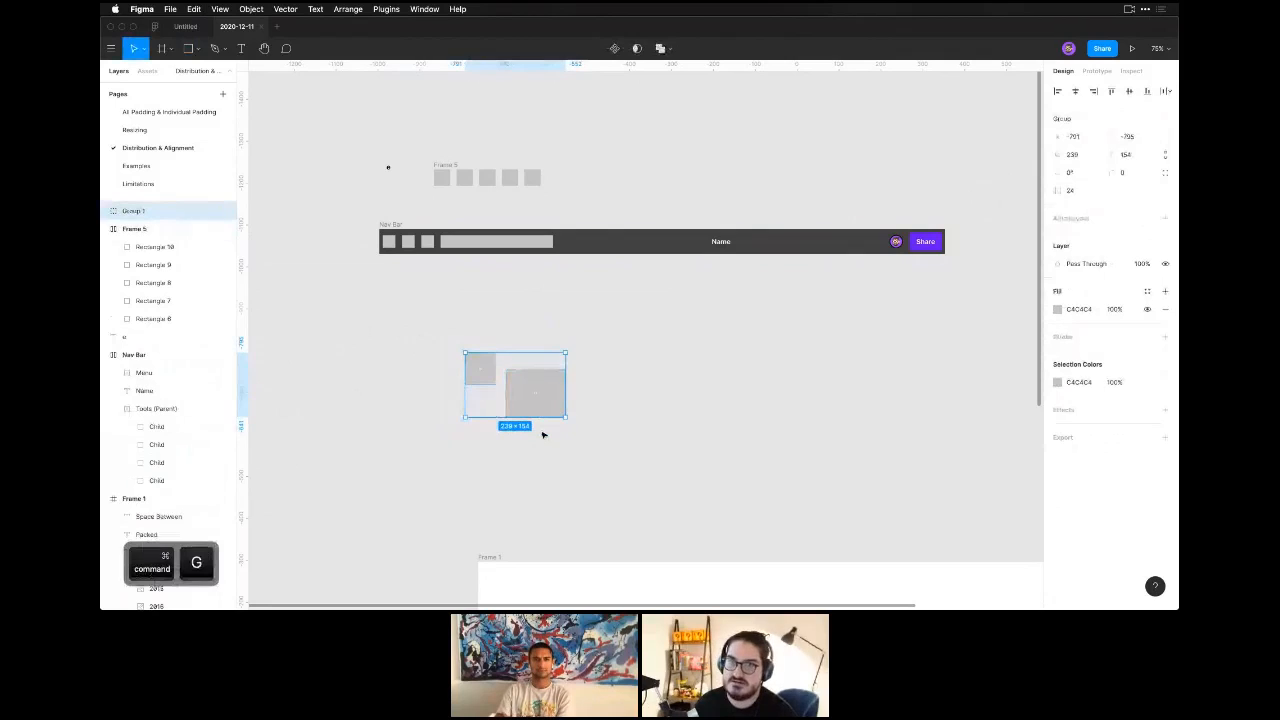
key("super+z")
left_click(481, 301)
Wrap the two rectangles below the toolbar in a frame and undo the framing.
left_click_drag(458, 330, 580, 432)
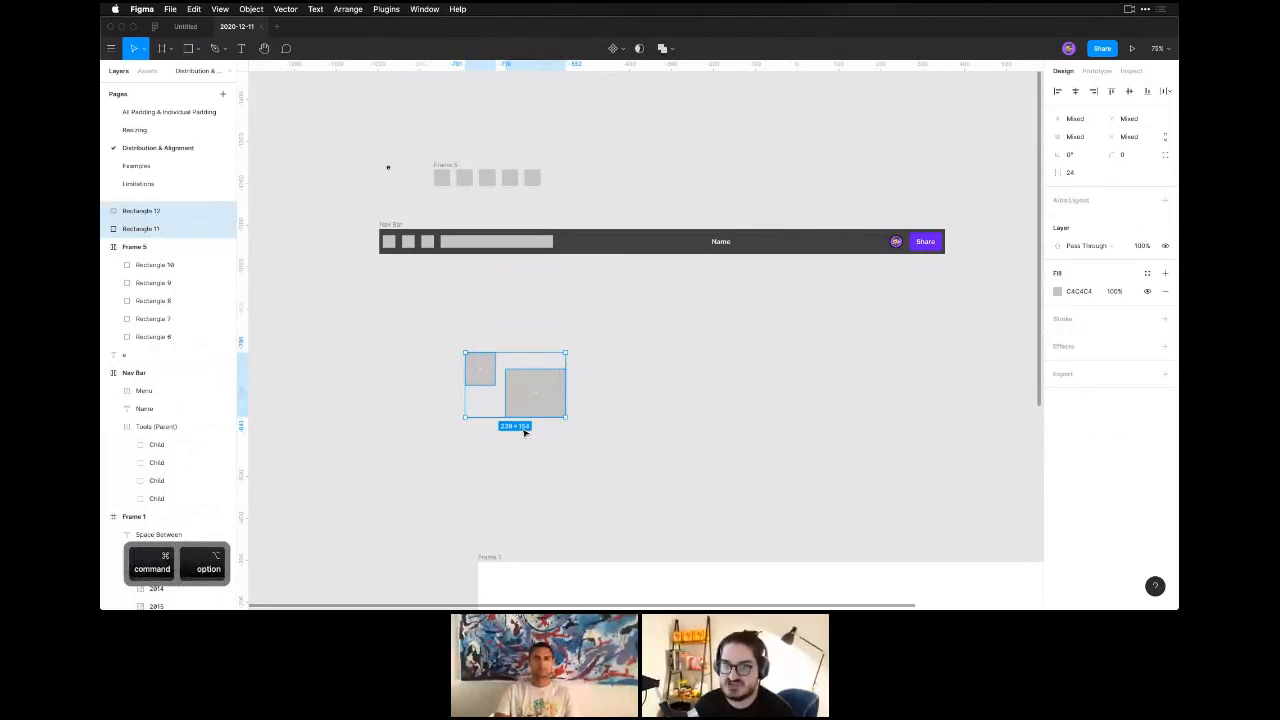
key("super+alt+g")
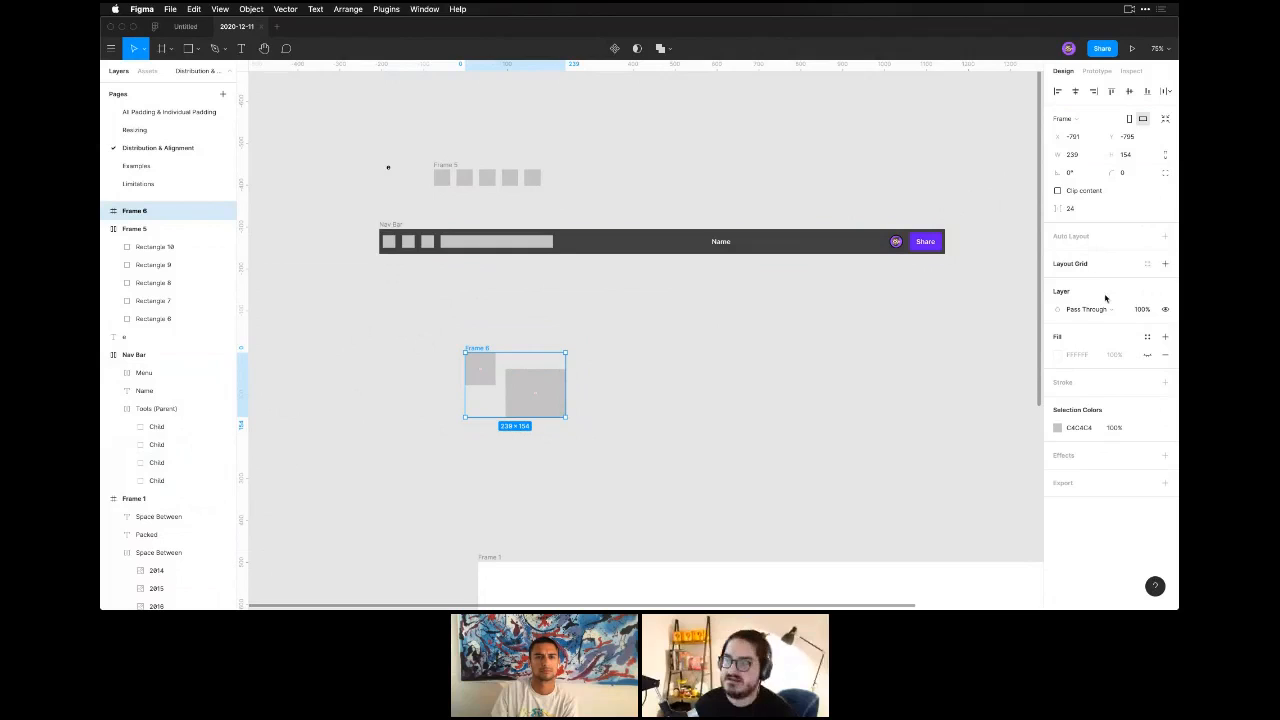
left_click(740, 414)
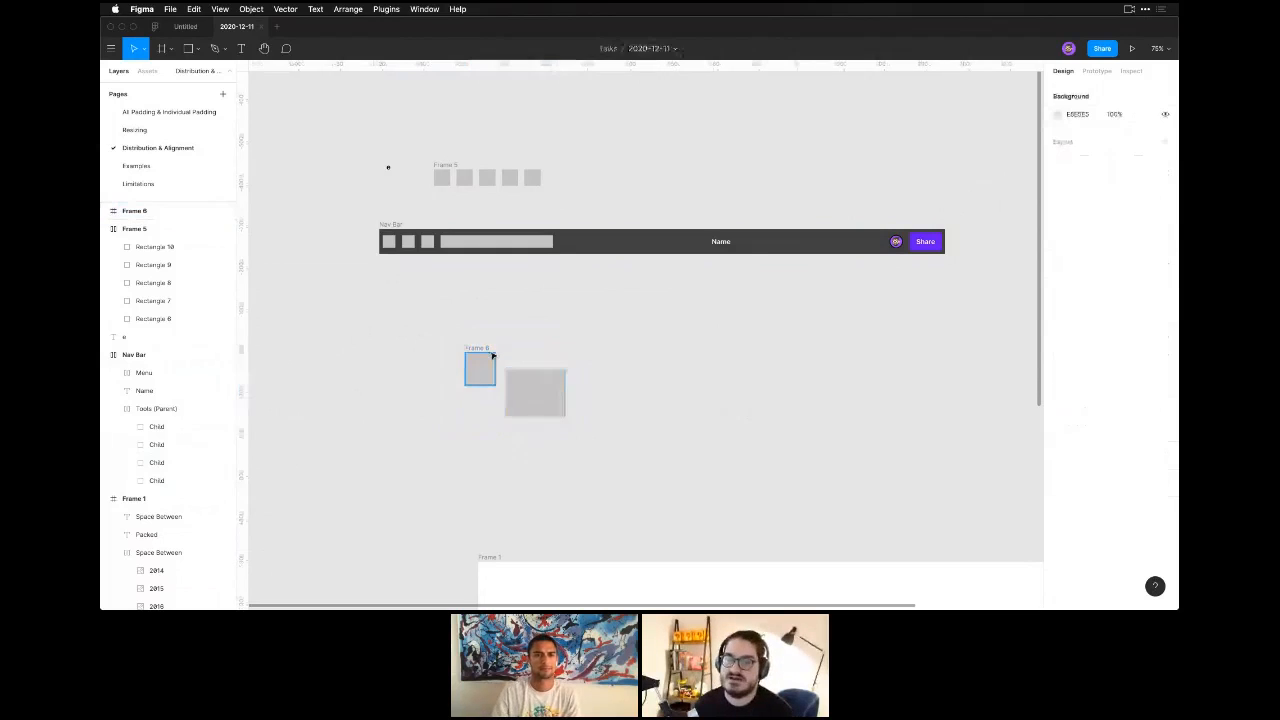
key("super+z")
key("super+z")
key("super+z")
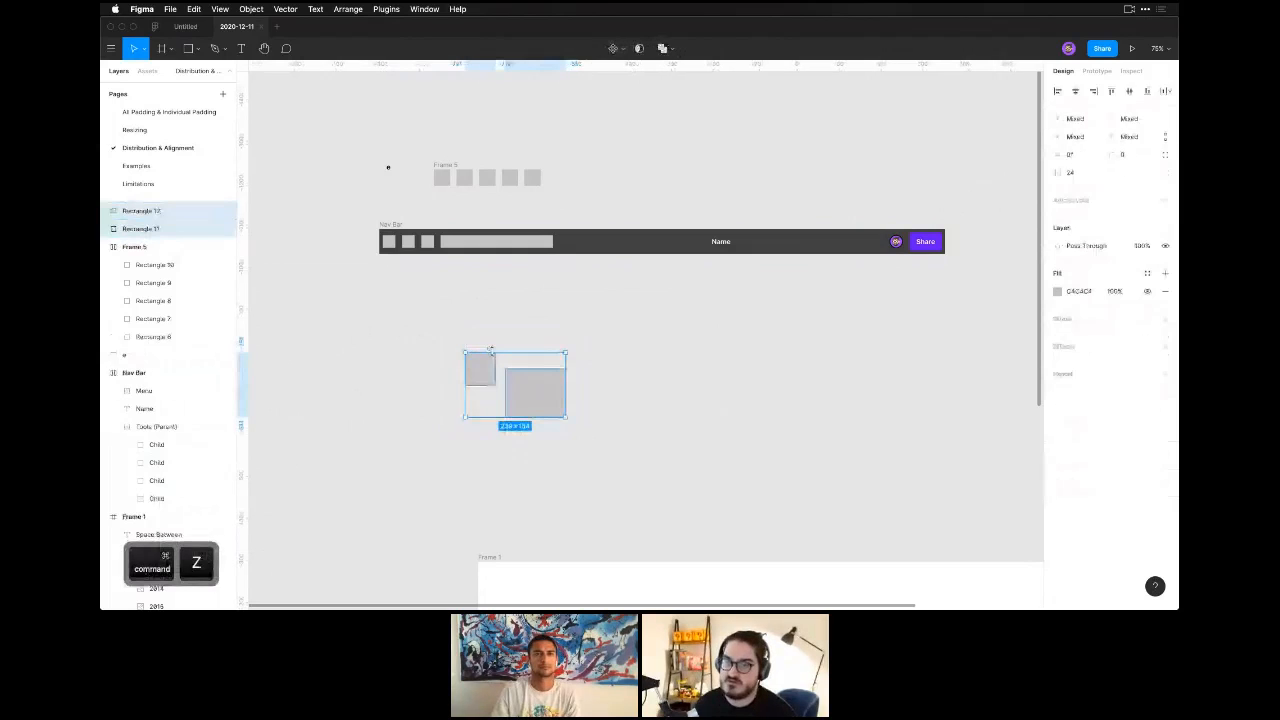
Group the two rectangles, set the group's fill to FF6C6C, and undo both the recolouring and the grouping.
key("super+g")
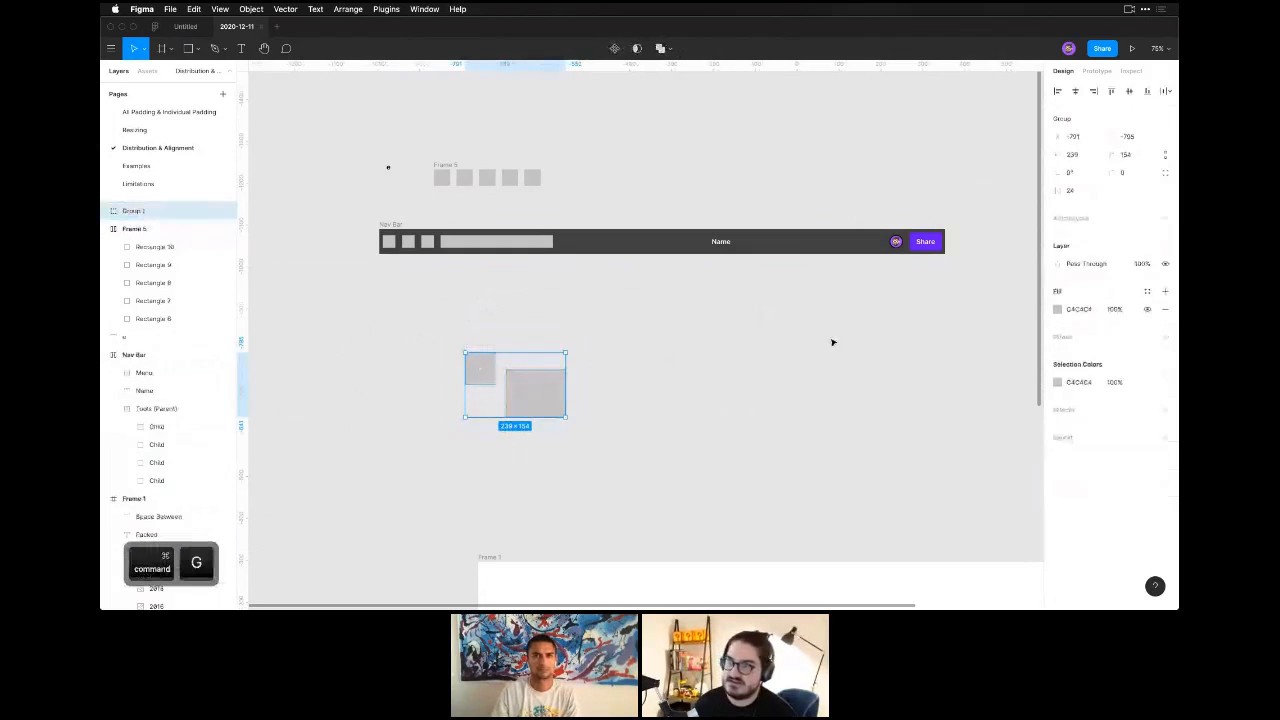
left_click(1057, 309)
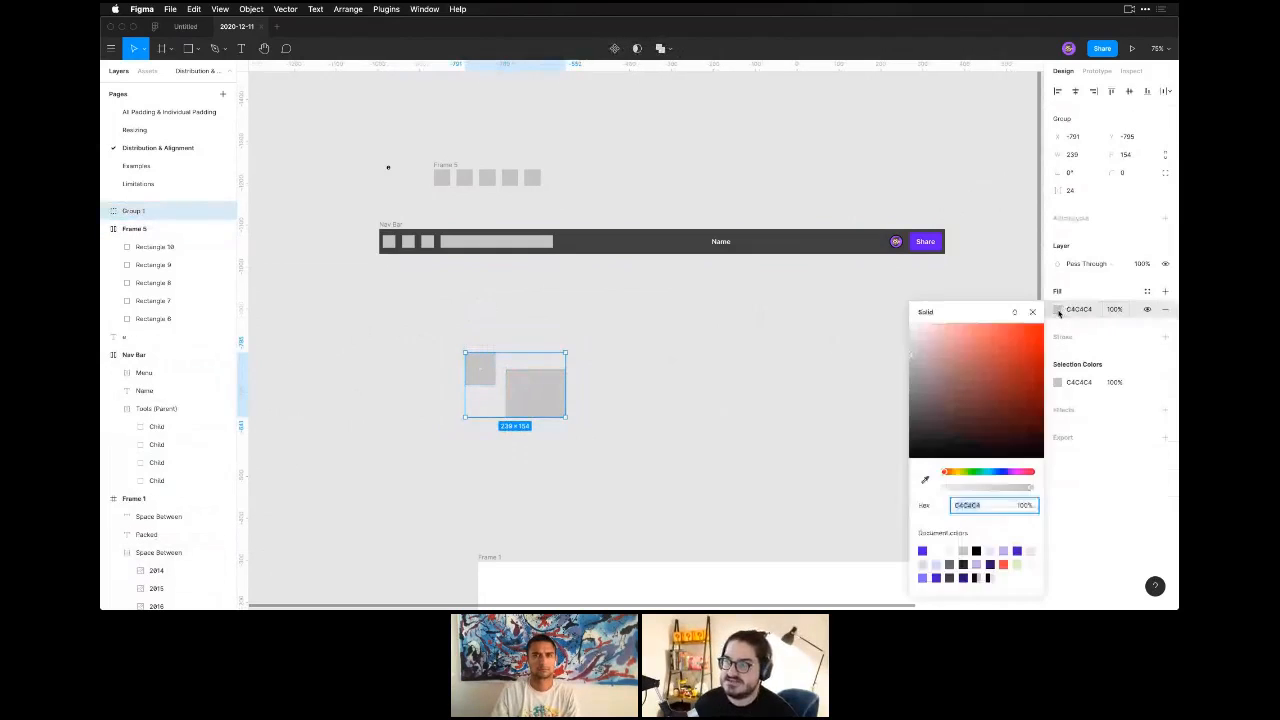
type("FF6C6C")
key("Return")
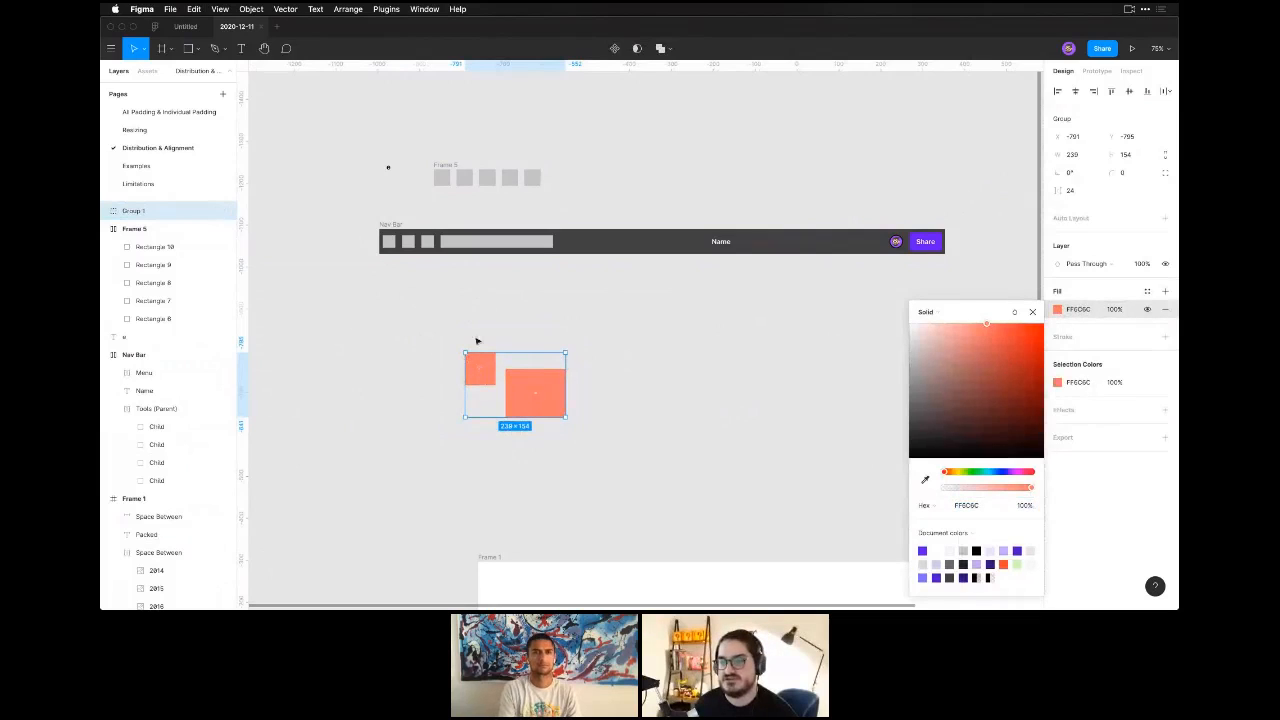
key("super+z")
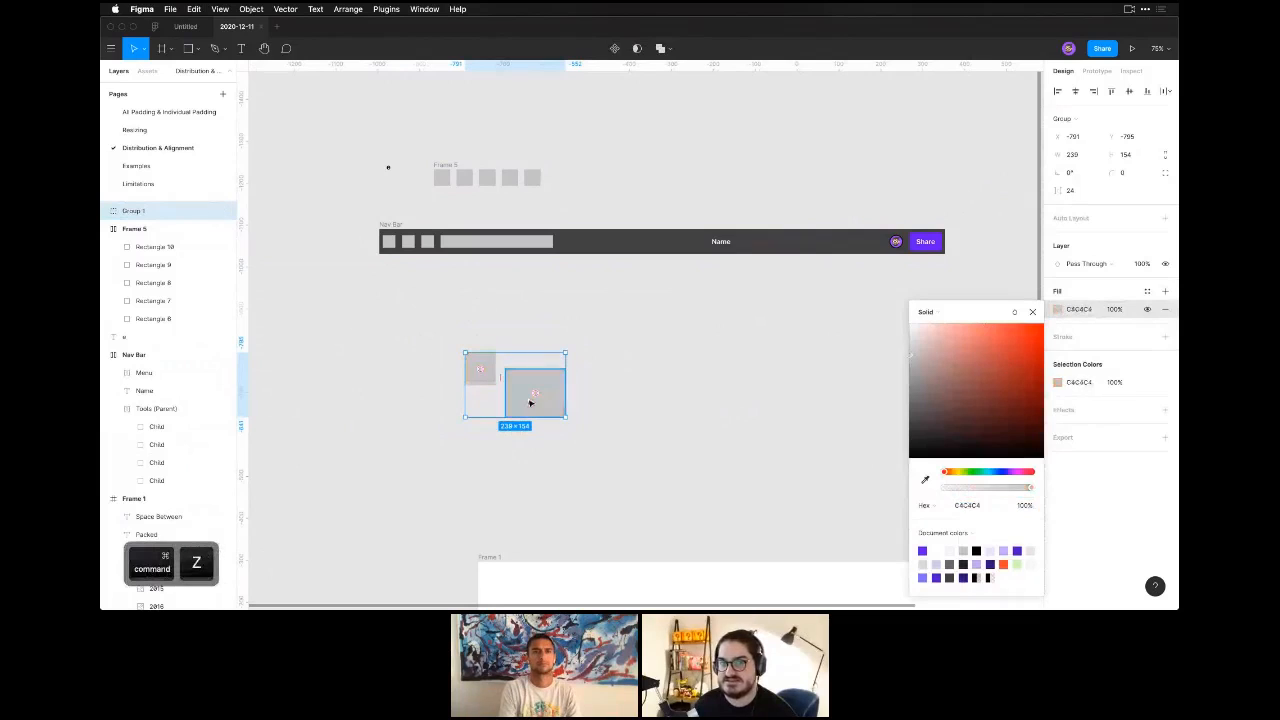
key("super+z")
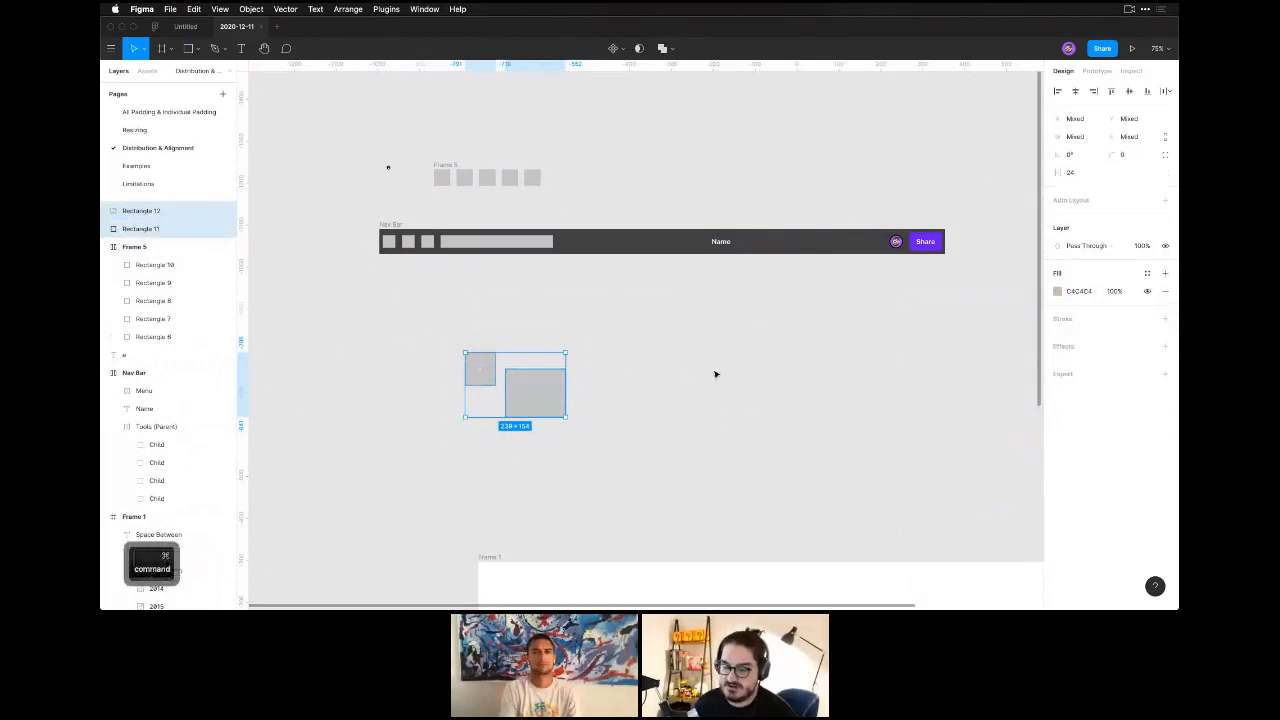
Frame the two rectangles, make the frame's hidden fill visible, and set it to the orange-red FF3939.
key("super+alt+g")
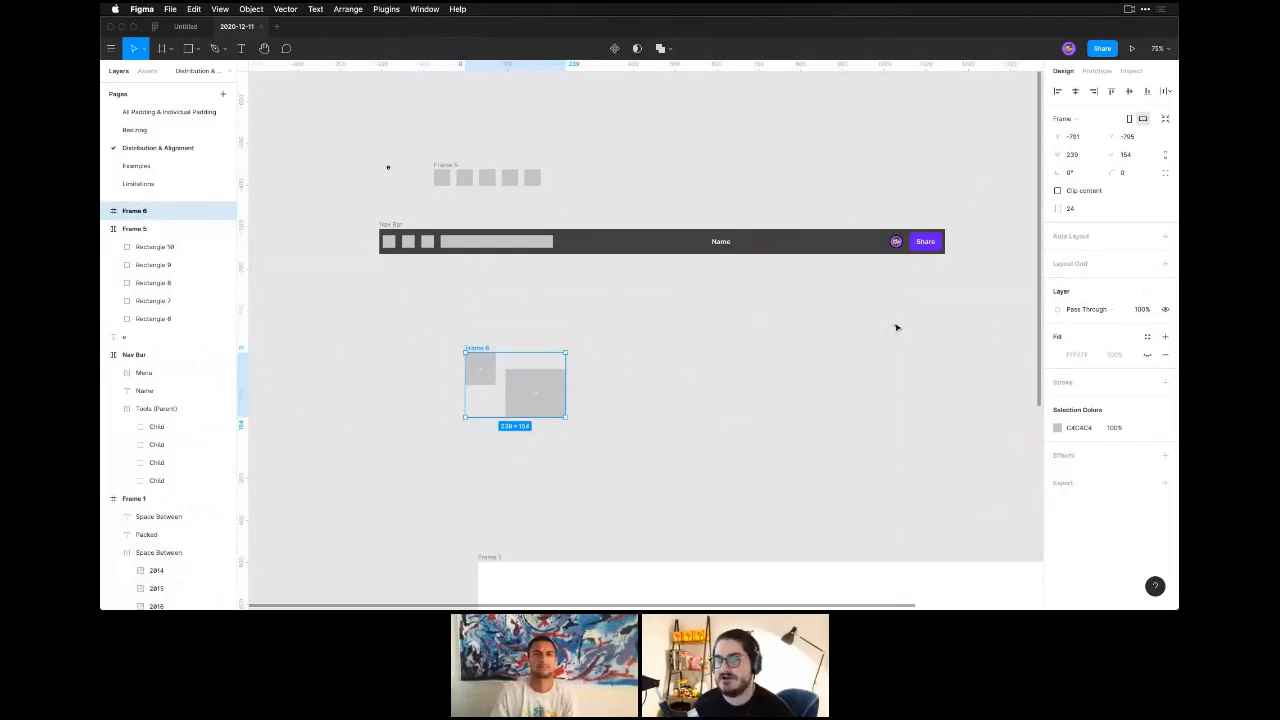
left_click(1148, 355)
left_click(1058, 355)
left_click(1018, 350)
left_click_drag(1015, 326, 1013, 328)
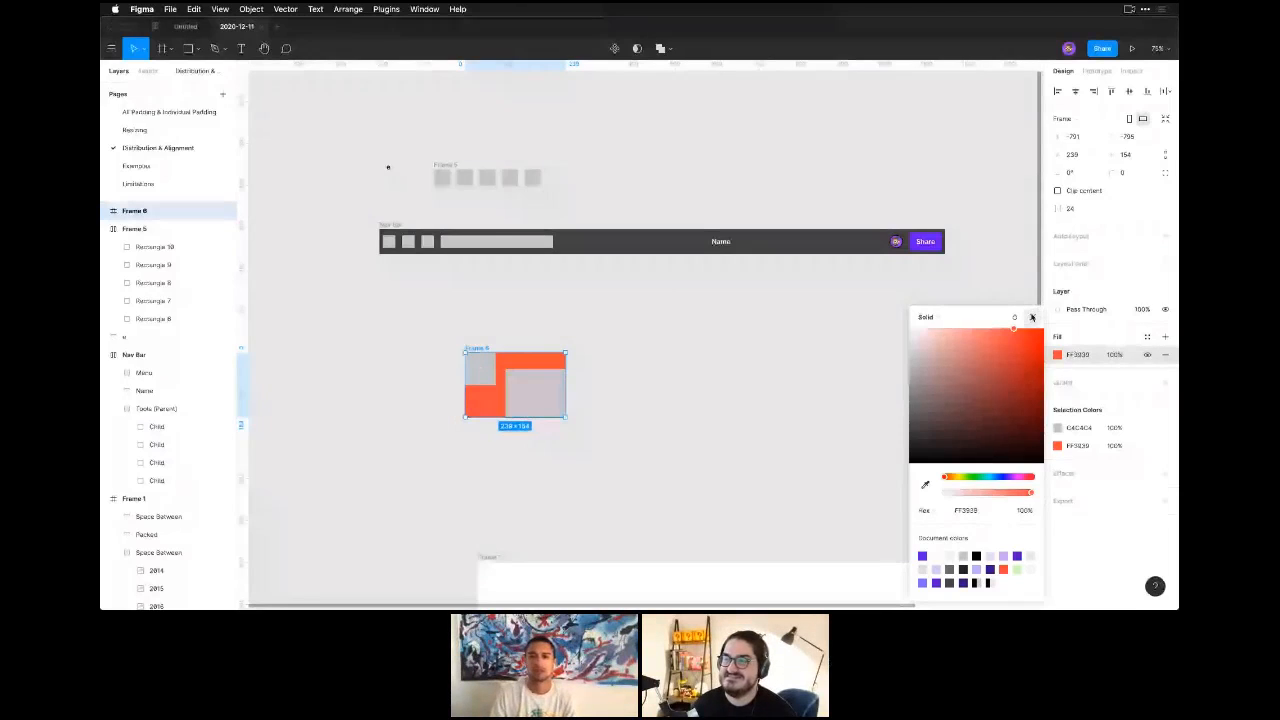
left_click(1032, 317)
left_click(623, 374)
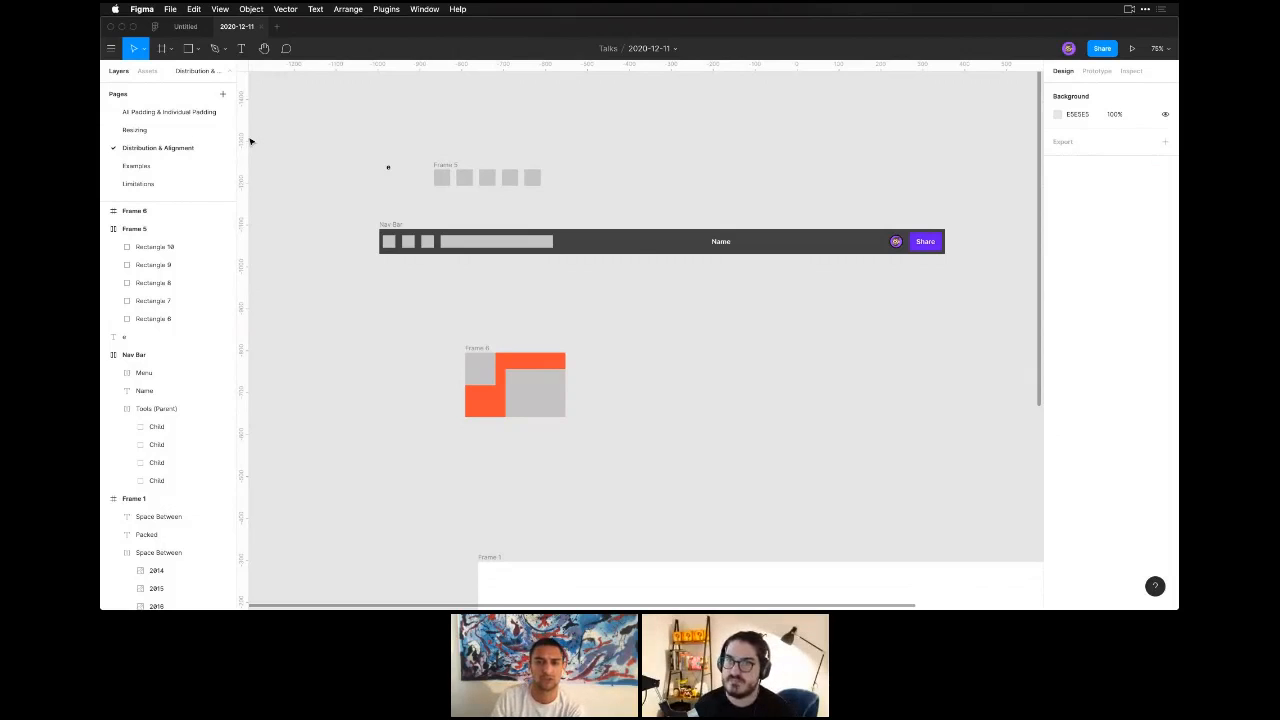
Select the dark Nav Bar frame and switch to the Examples page.
key("space")
left_click_drag(740, 337, 676, 383)
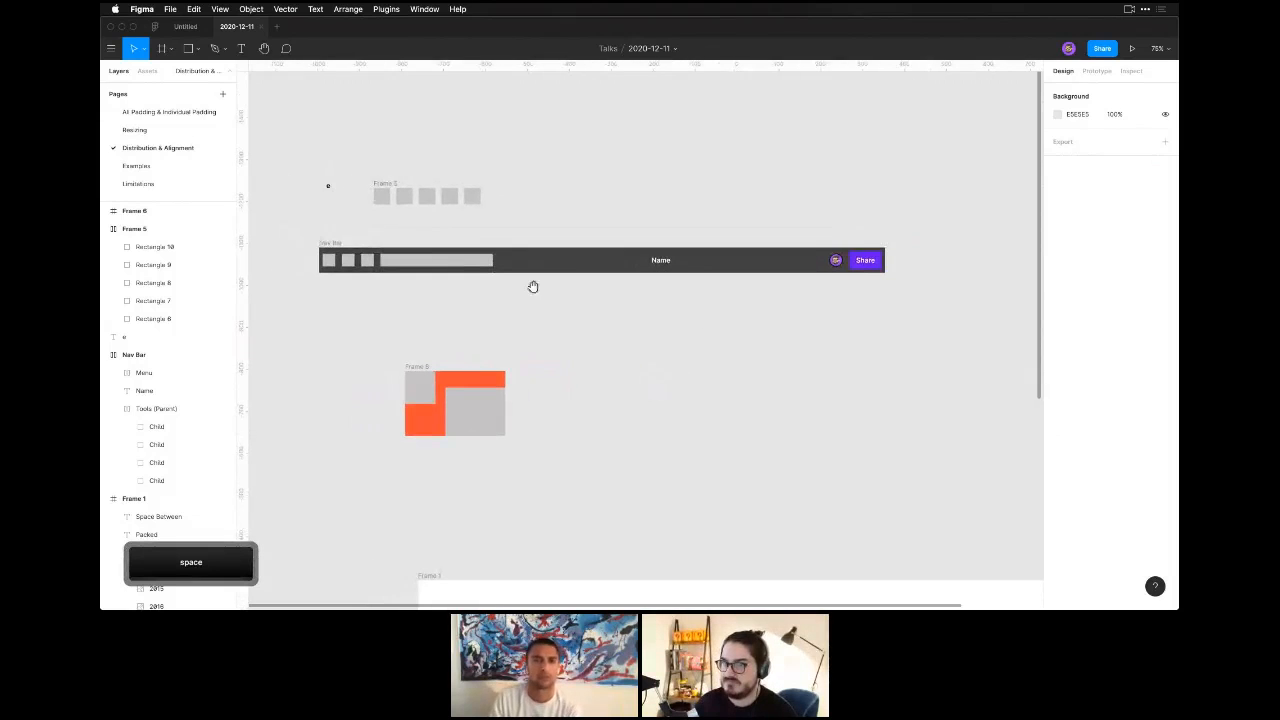
left_click(134, 354)
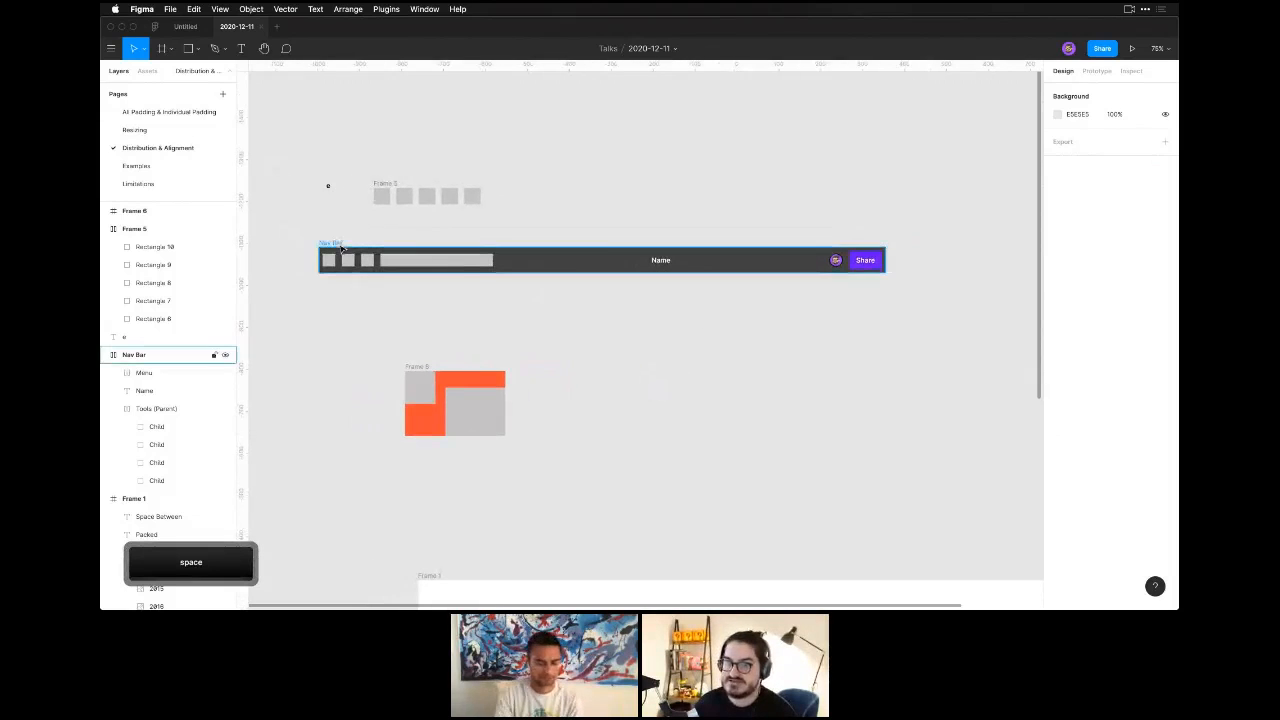
left_click(137, 166)
Select the Products button nested in Frame 4's navigation bar and review its auto layout settings.
scroll(365, 283, "left", 3)
key("z")
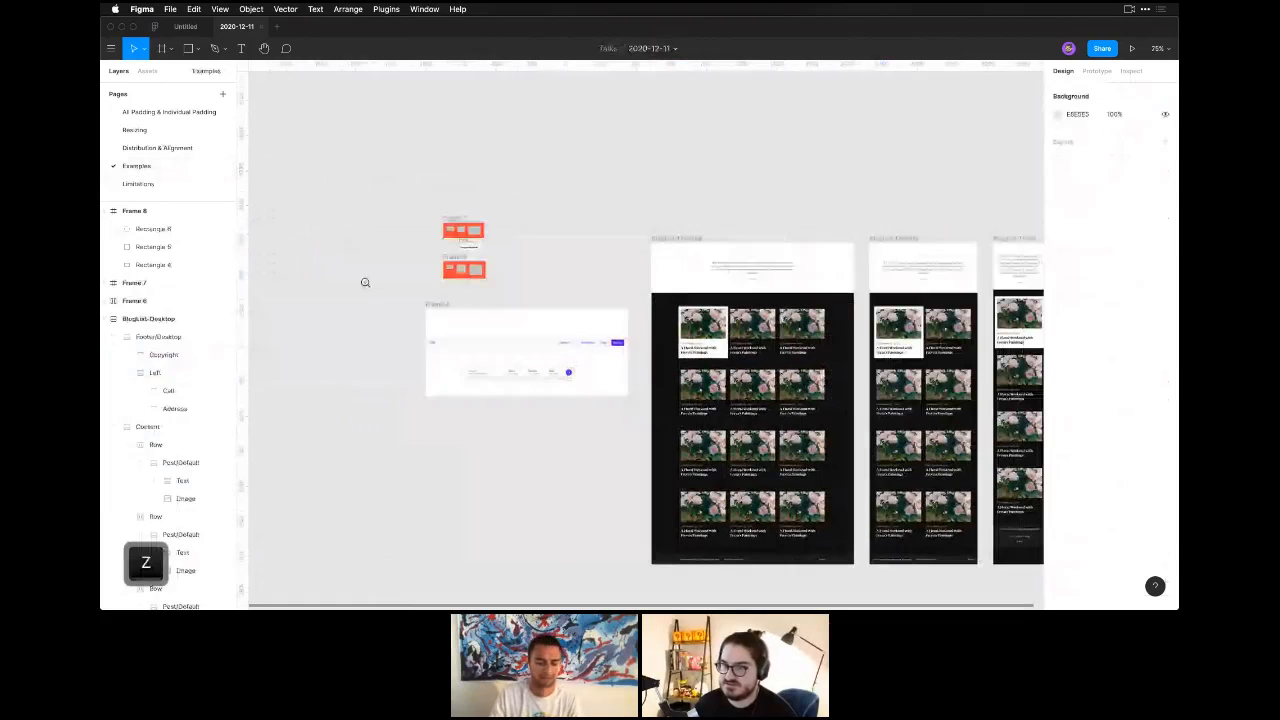
left_click_drag(382, 283, 700, 420)
key("space")
left_click_drag(600, 474, 608, 472)
left_click(714, 309)
double_click(712, 311)
left_click(711, 309)
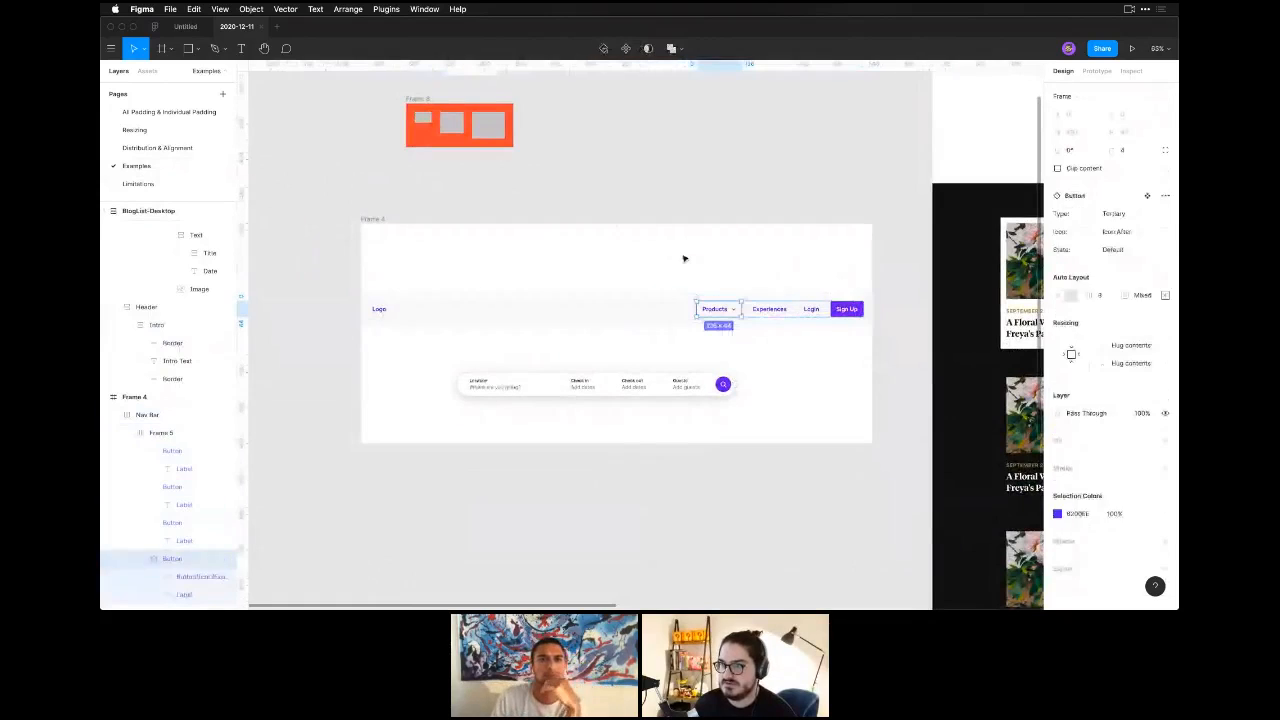
left_click(654, 303)
key("t")
left_click(527, 303)
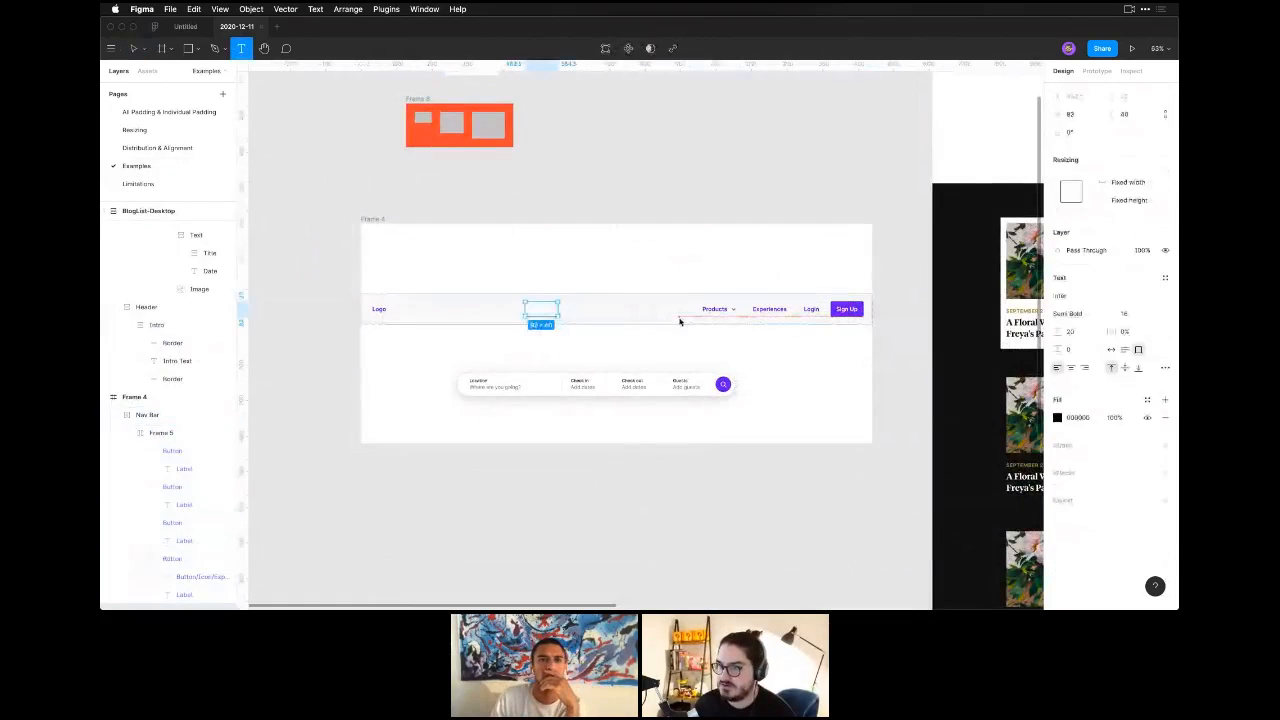
key("Escape")
Draw a rectangle of about 57 × 37 inside the navigation bar, between the logo and the menu buttons.
key("r")
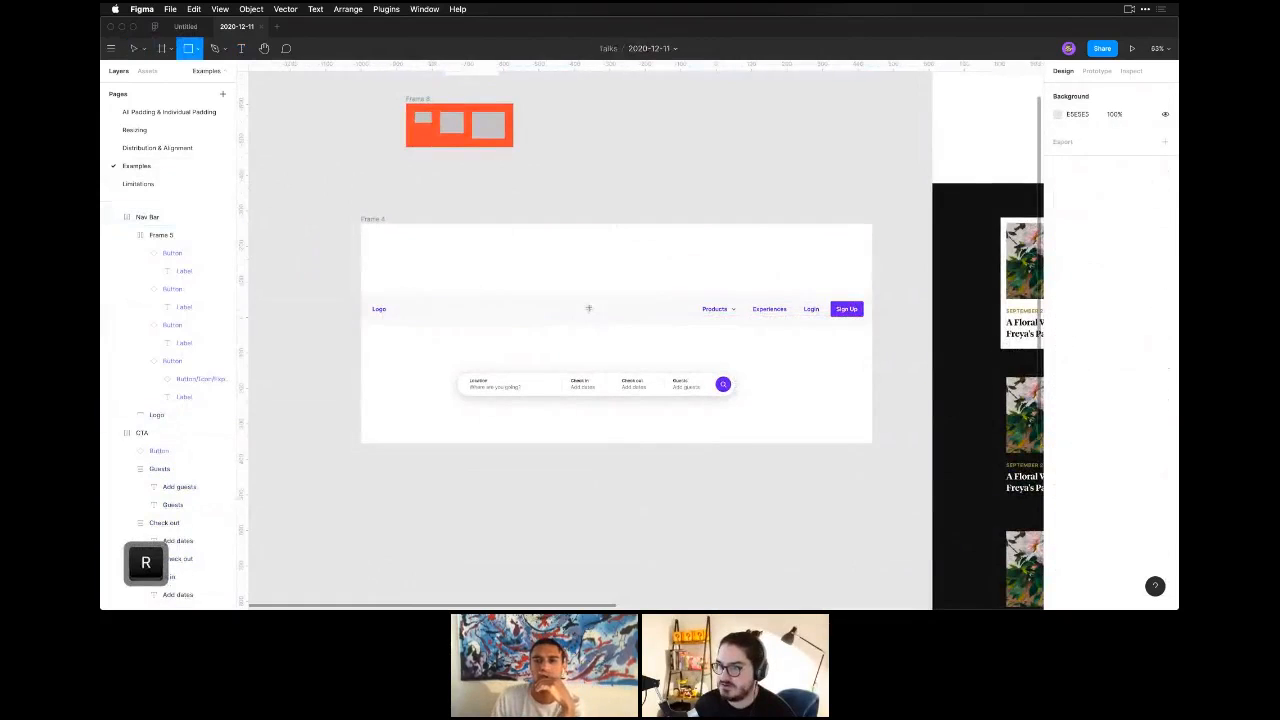
left_click_drag(674, 304, 698, 317)
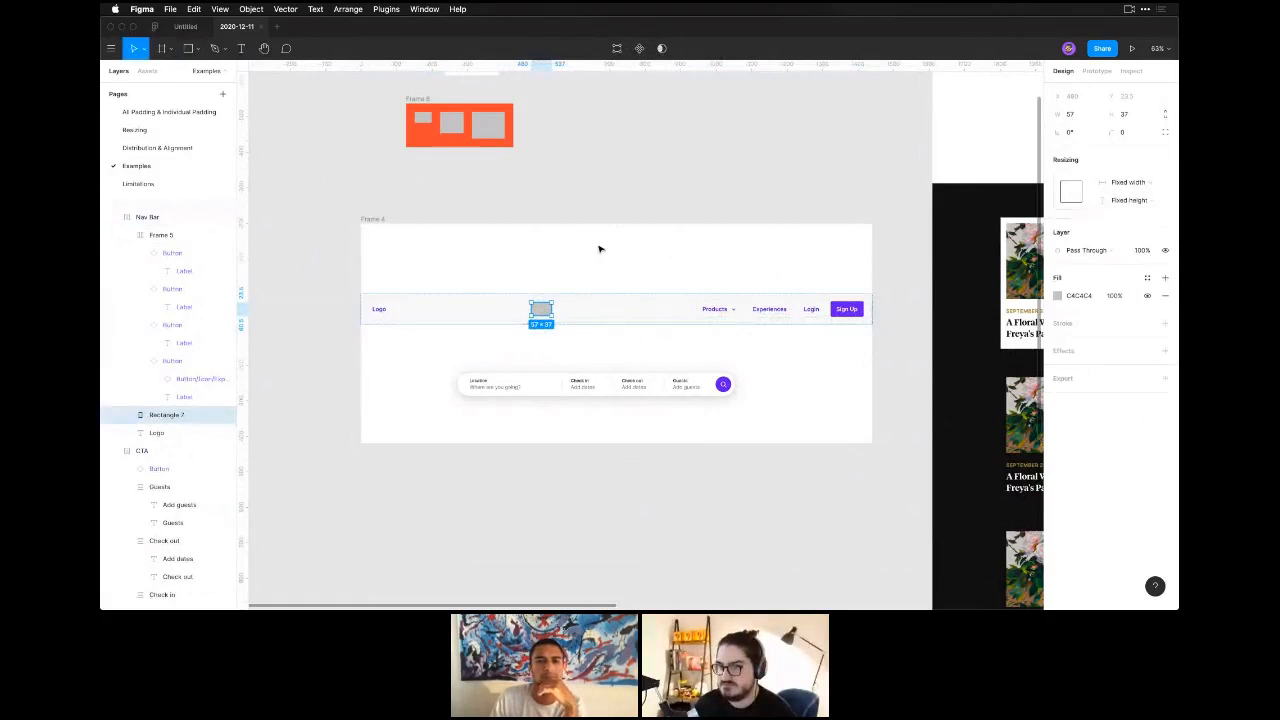
Collapse the nested frame holding the navigation bar's buttons in the layer list and rename it Menu.
left_click(127, 235)
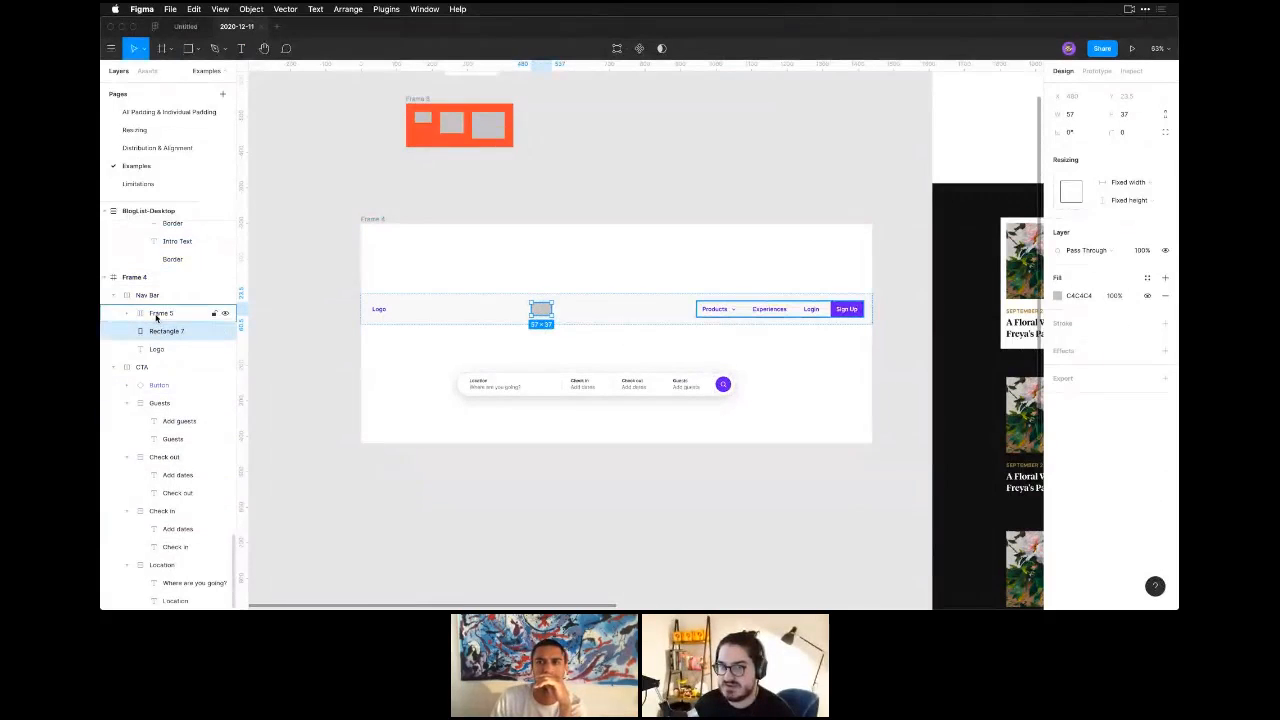
left_click(157, 314)
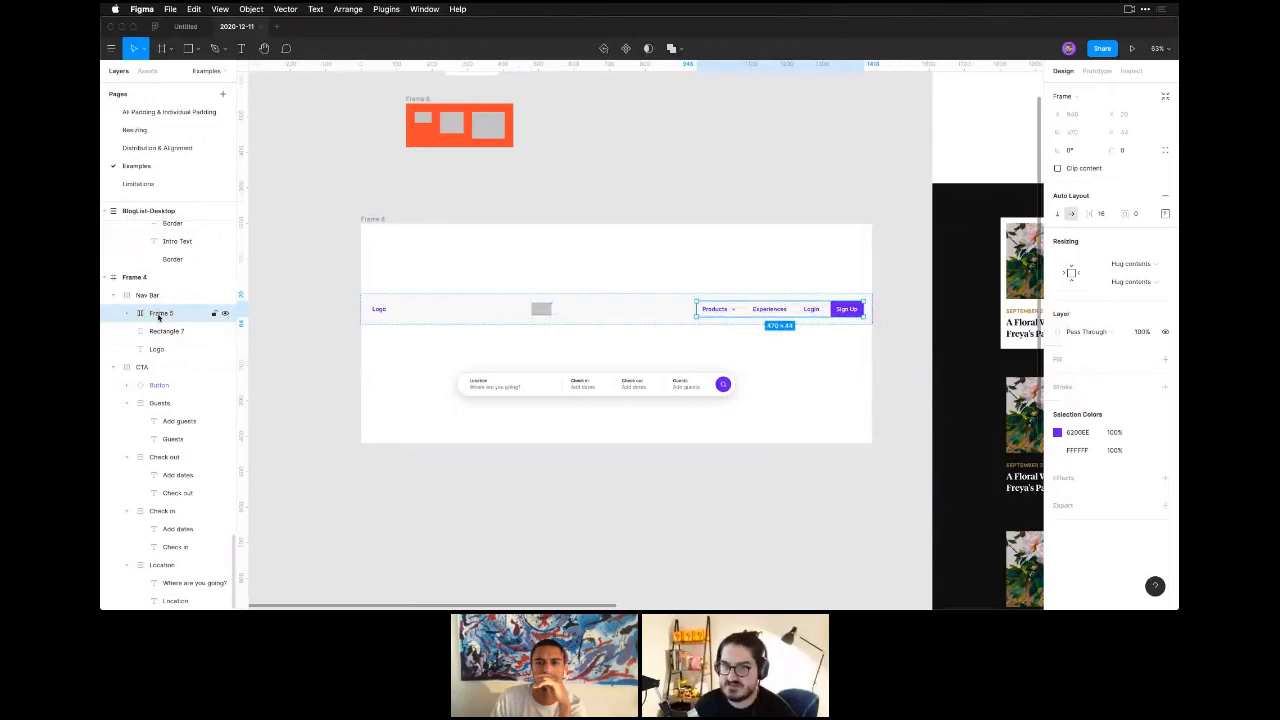
double_click(158, 316)
type("Menu")
key("Return")
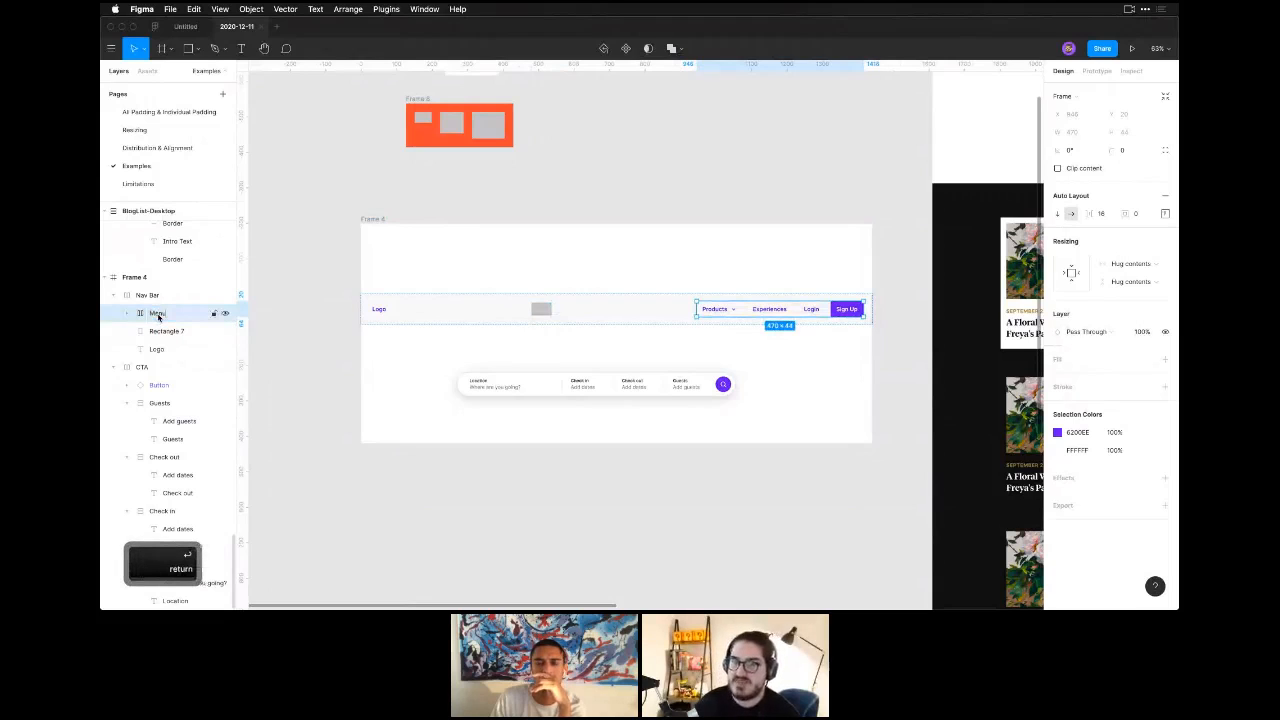
Examine the structure of the Nav Bar frame by selecting it and its Menu, rectangle and Logo layers one by one.
left_click(157, 330)
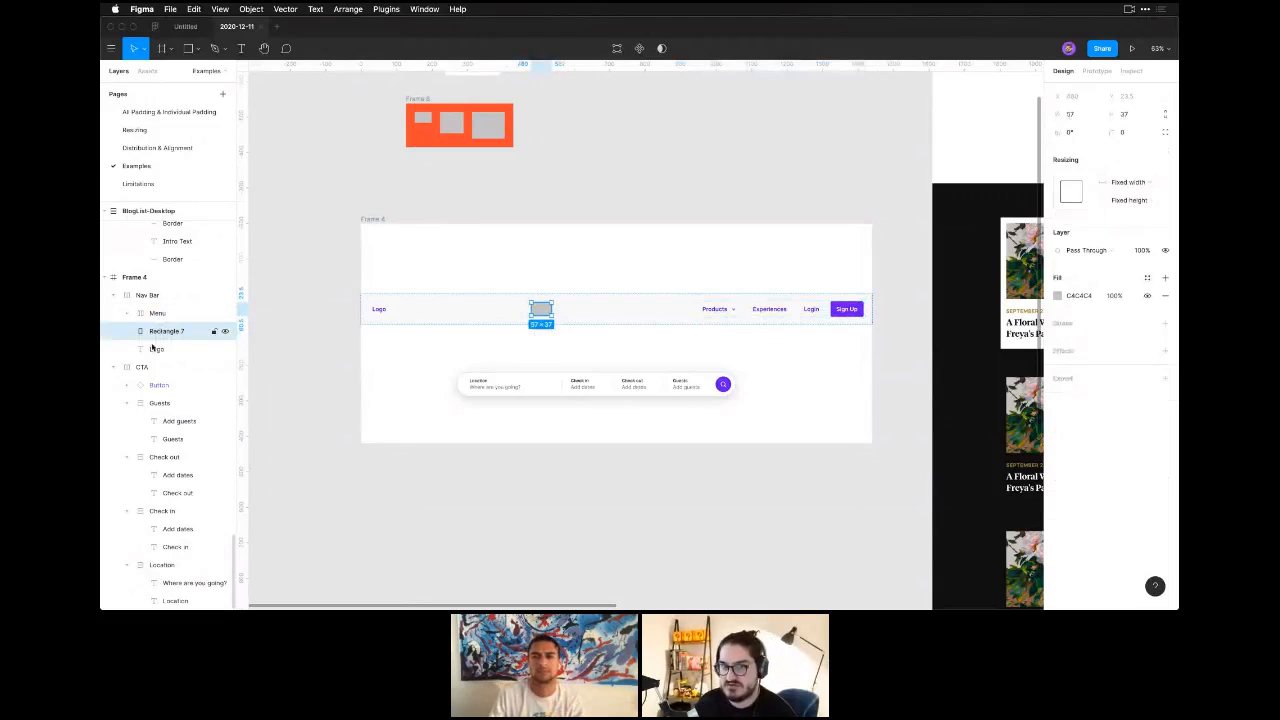
left_click(152, 350)
left_click(148, 296)
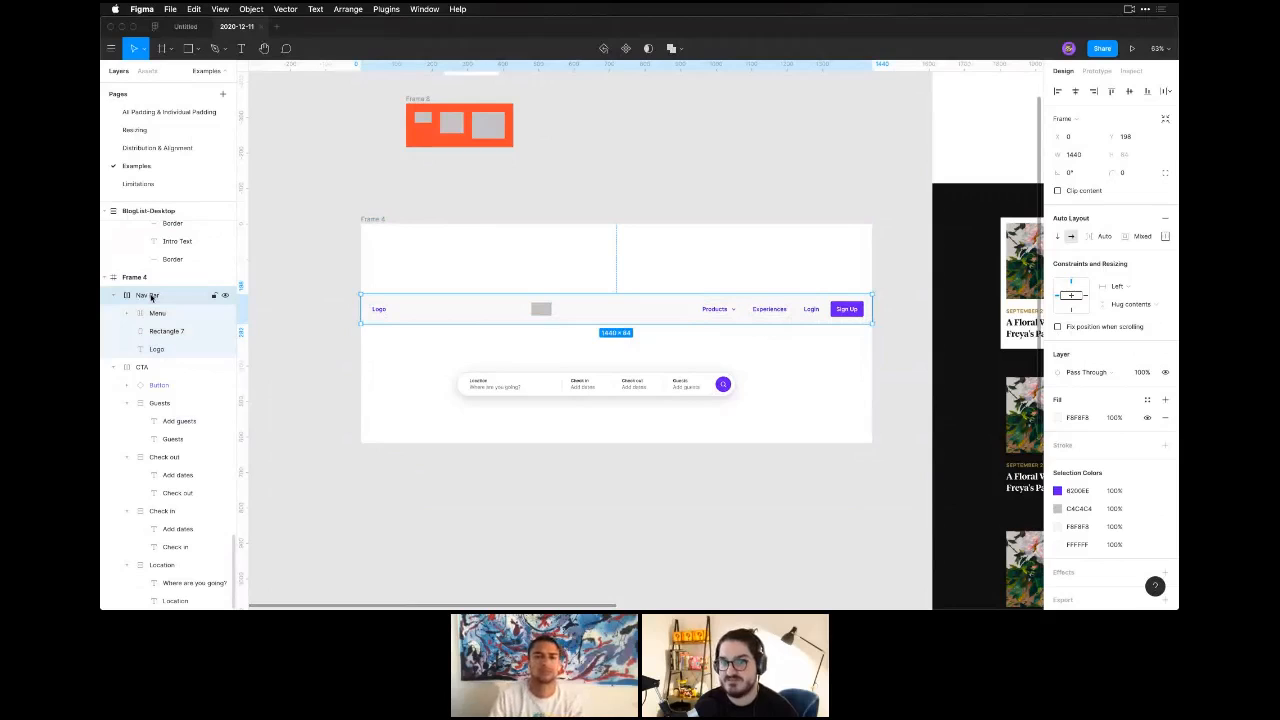
left_click(156, 314)
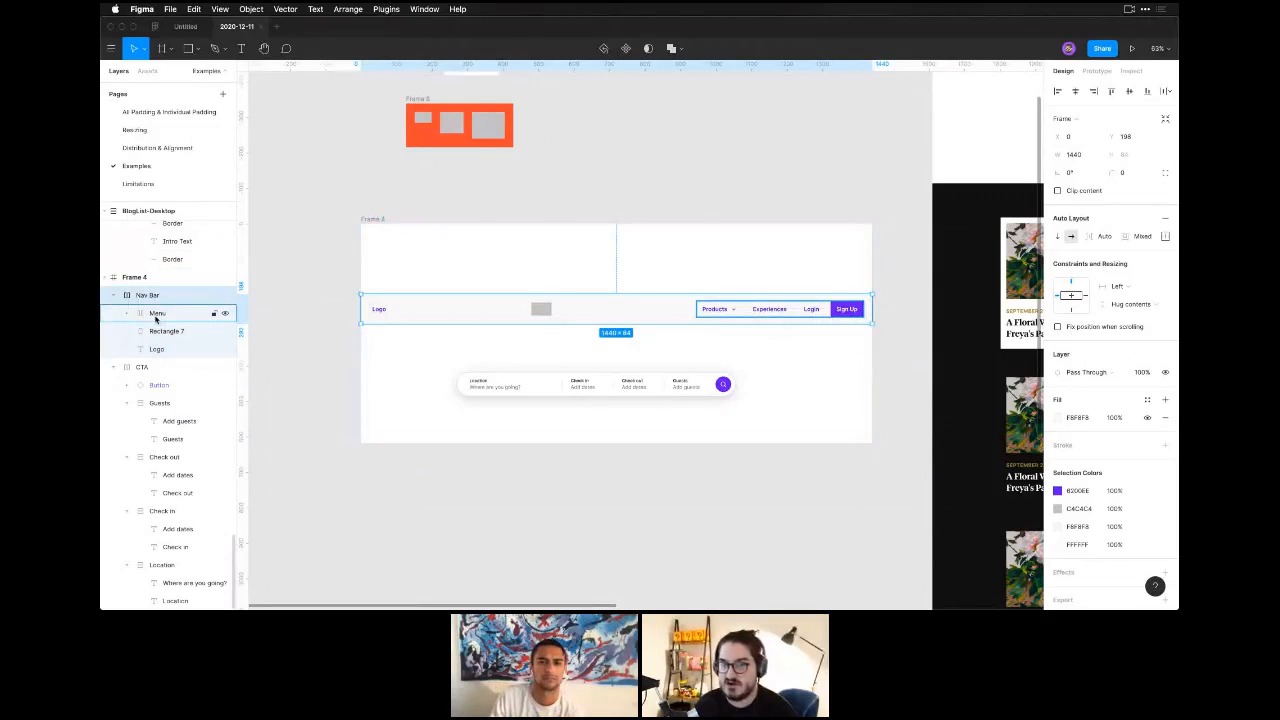
left_click(155, 318)
left_click(157, 332)
left_click(156, 349)
left_click(157, 332)
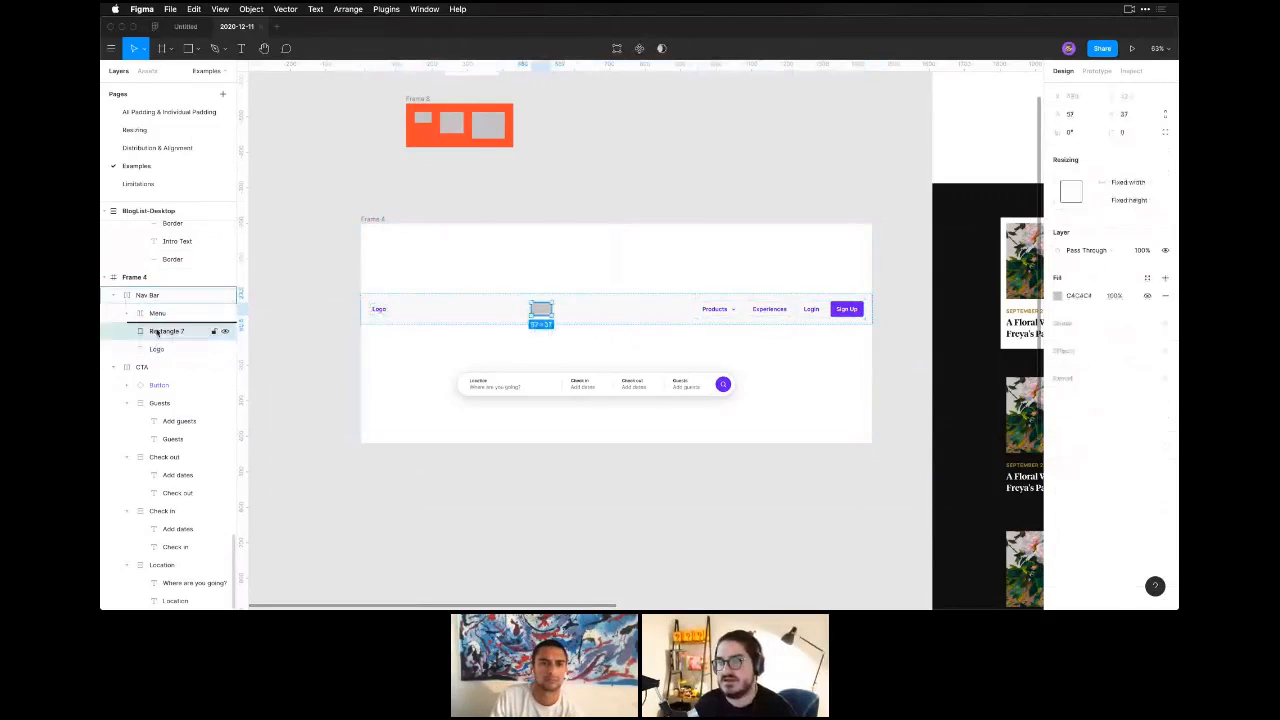
left_click(156, 314)
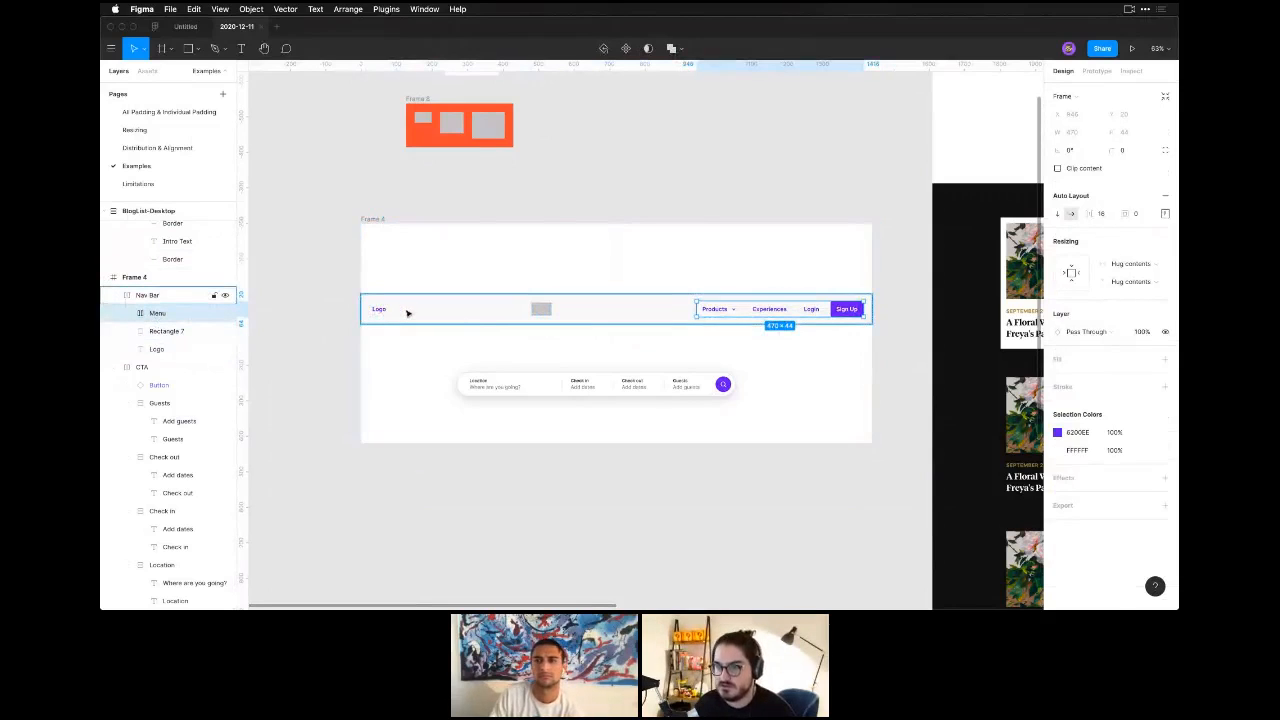
Move the gray rectangle into the Menu frame between Products and Experiences, and delete it.
left_click(543, 309)
left_click_drag(543, 309, 736, 312)
key("ctrl+z")
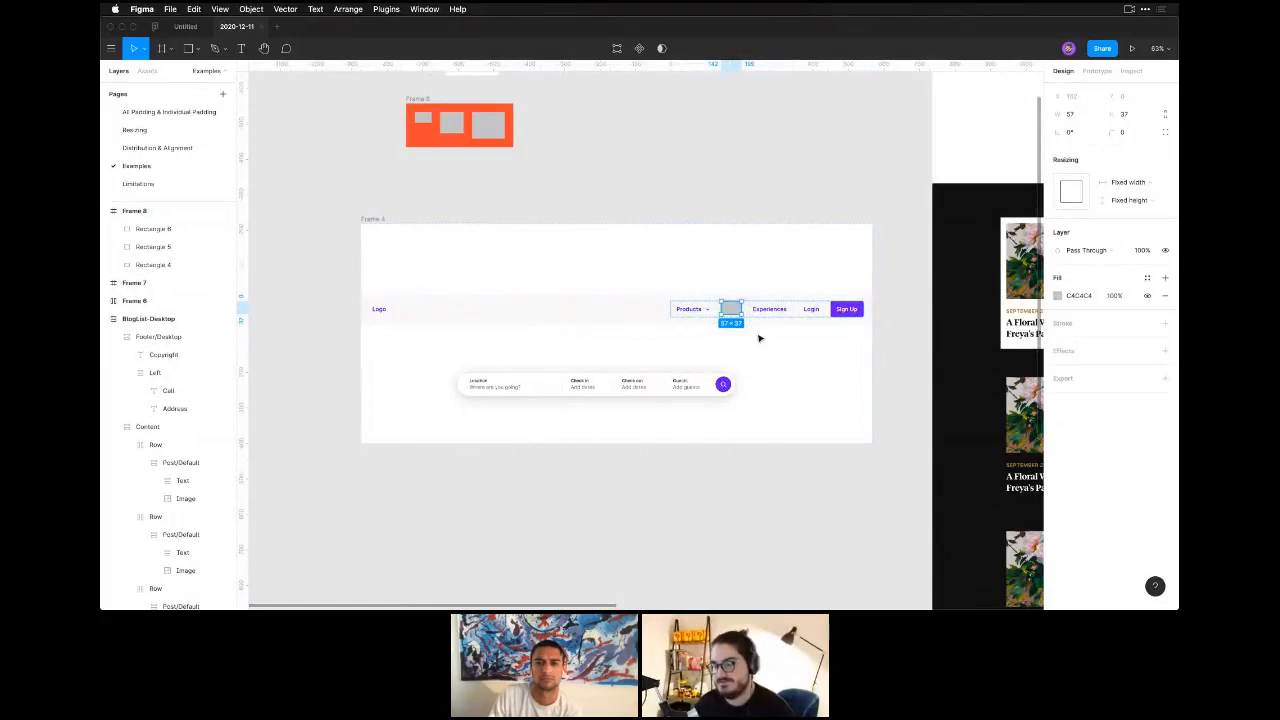
key("BackSpace")
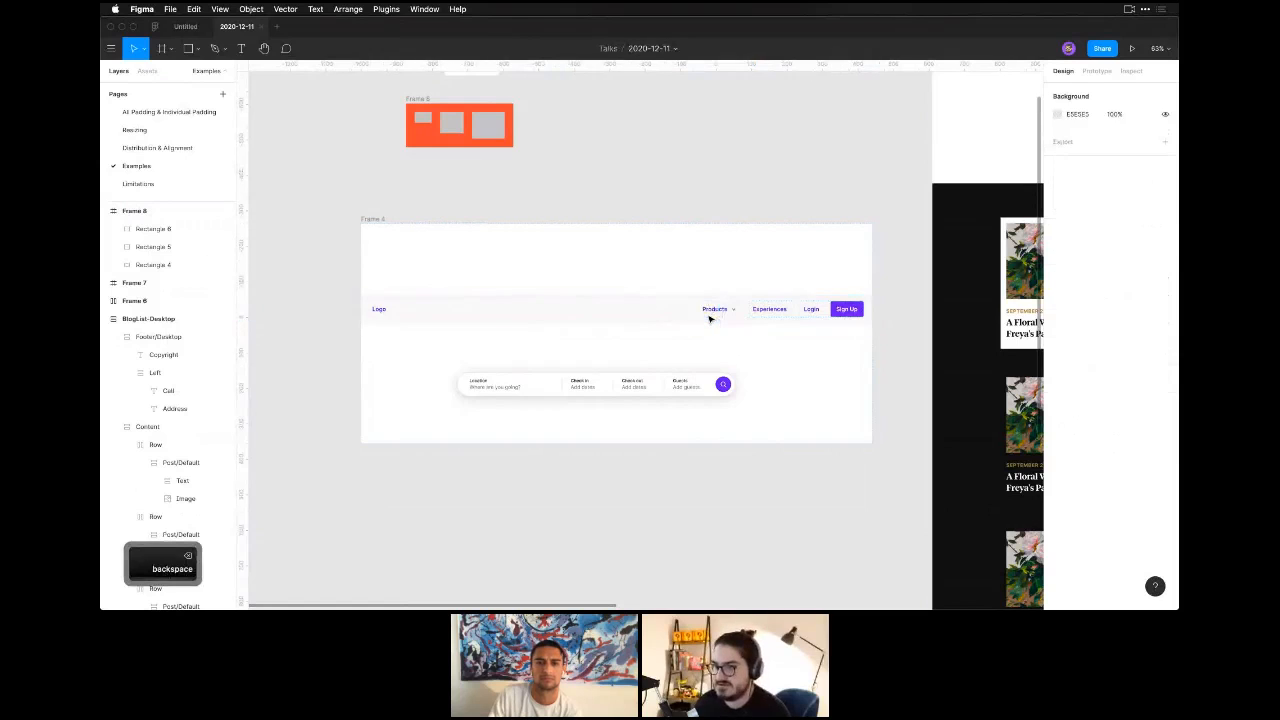
Add two copies of the Products button next to the original inside the Menu frame.
left_click(720, 311)
left_click(720, 311)
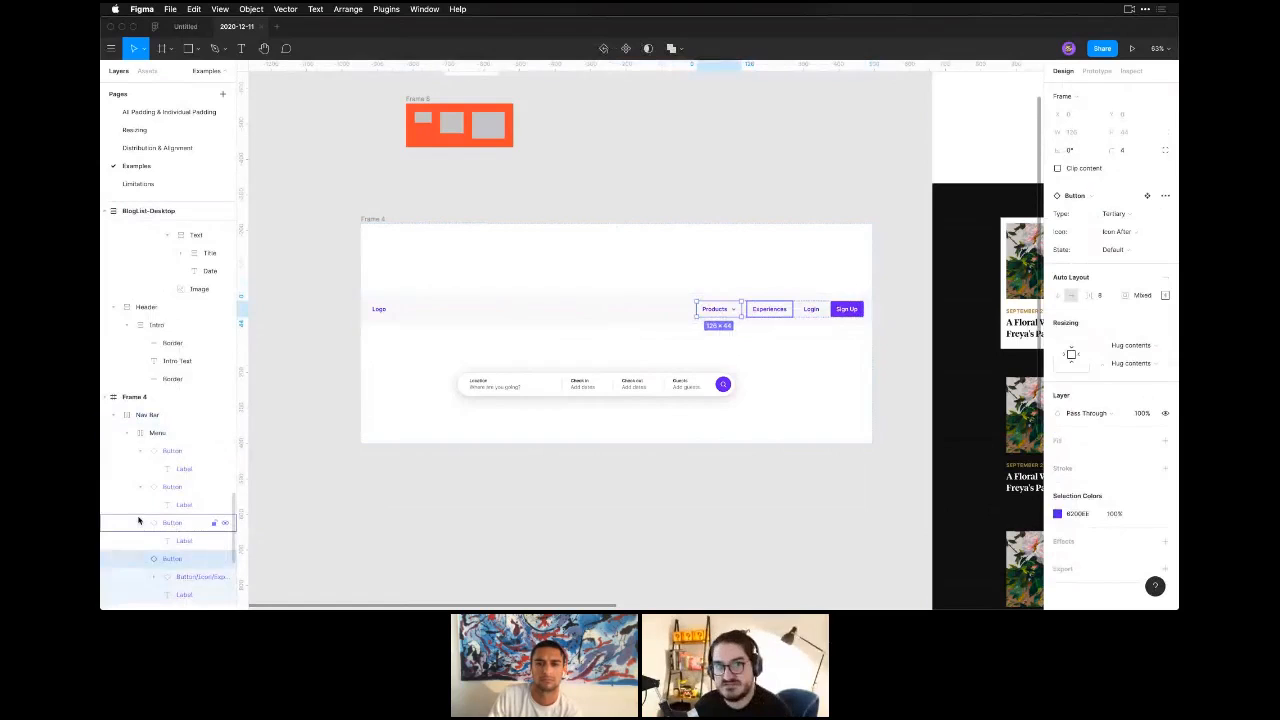
key("super+d")
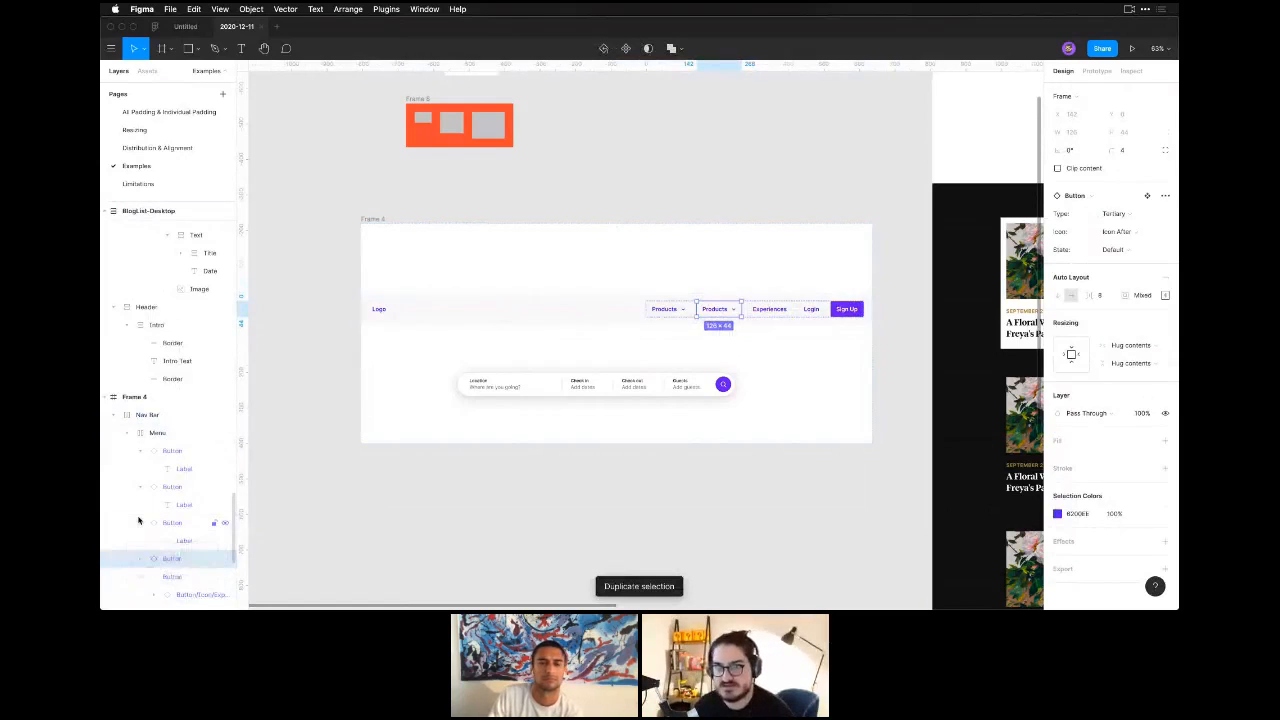
key("super+c")
key("super+v")
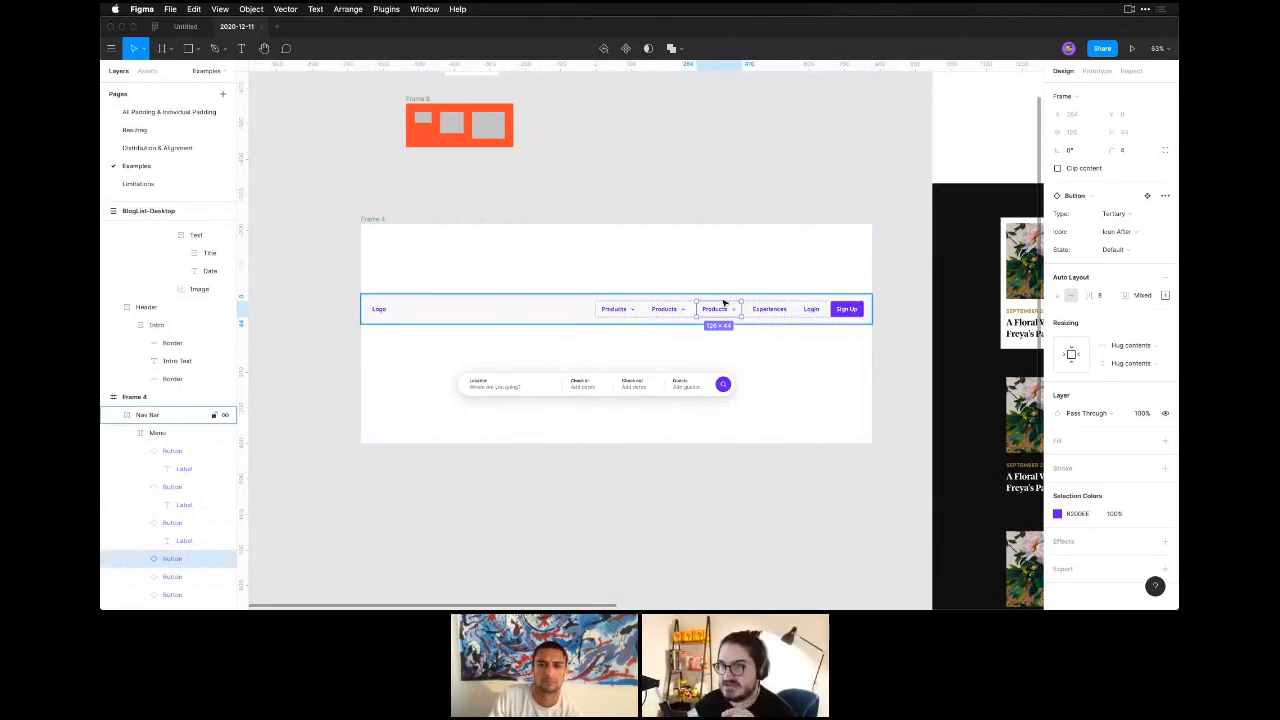
Collapse the button layers inside Menu and review the Menu frame's spacing between items.
left_click(140, 450)
left_click(140, 468)
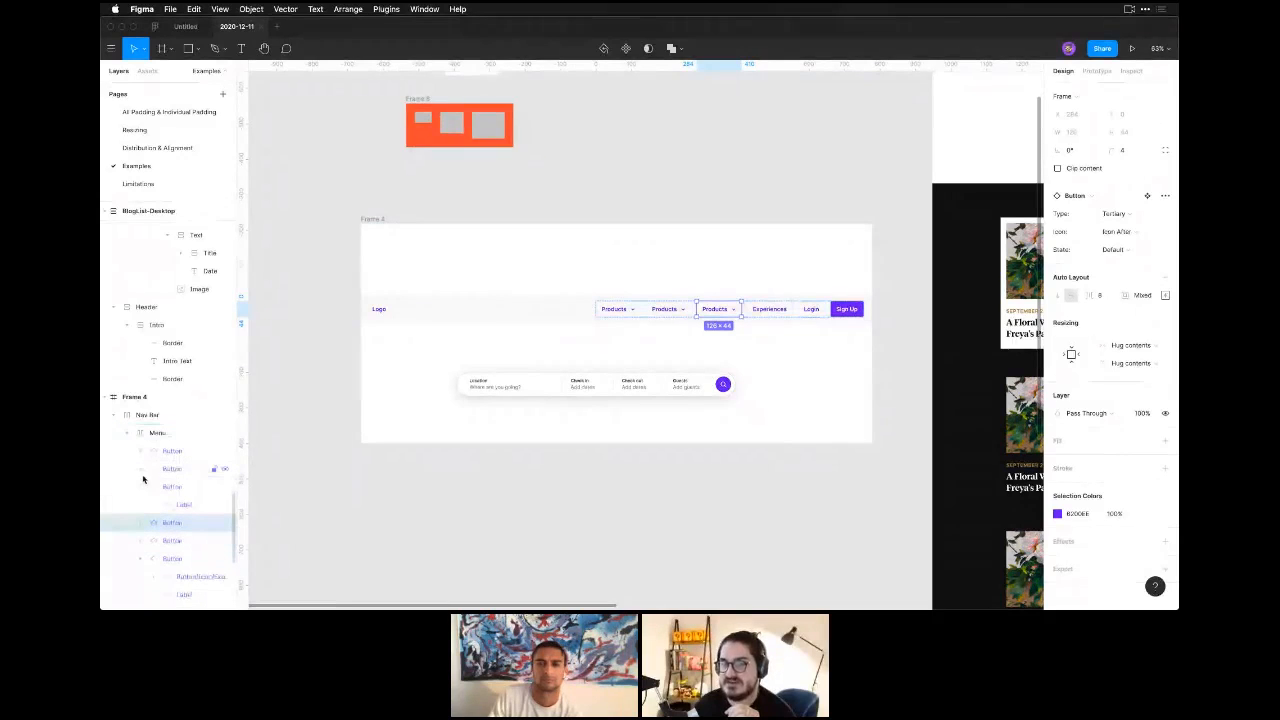
left_click(140, 486)
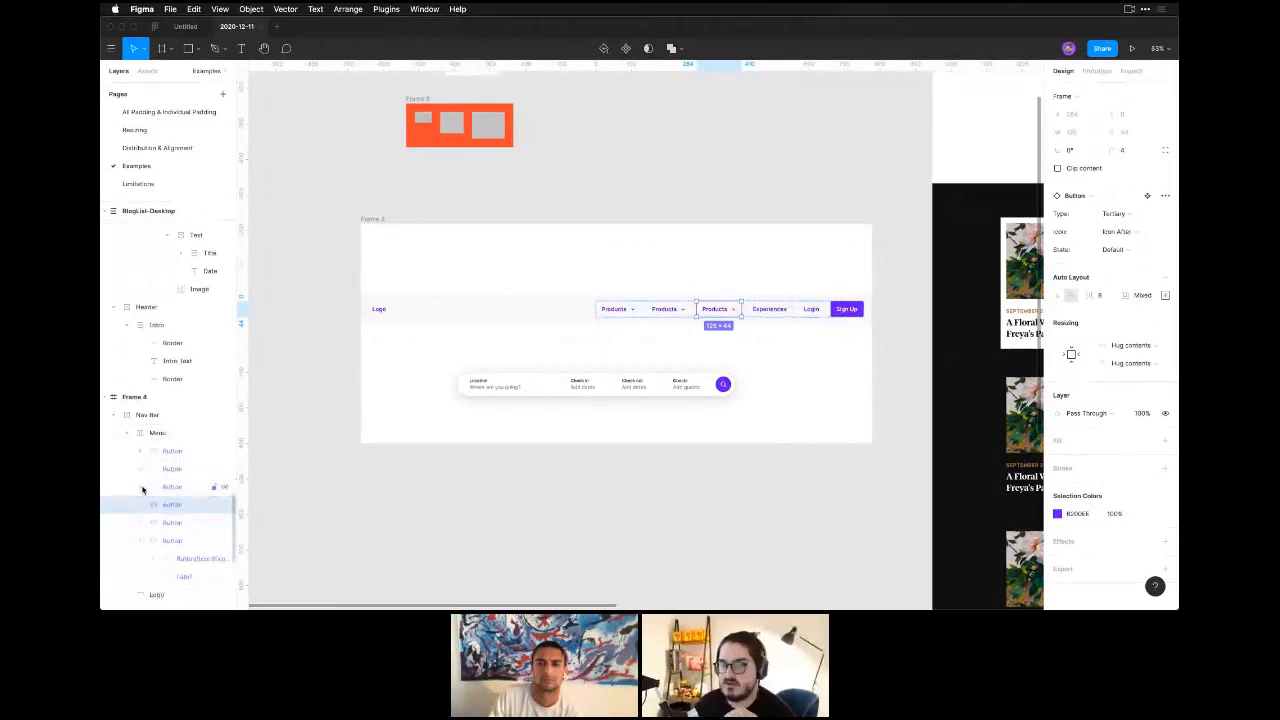
left_click(181, 437)
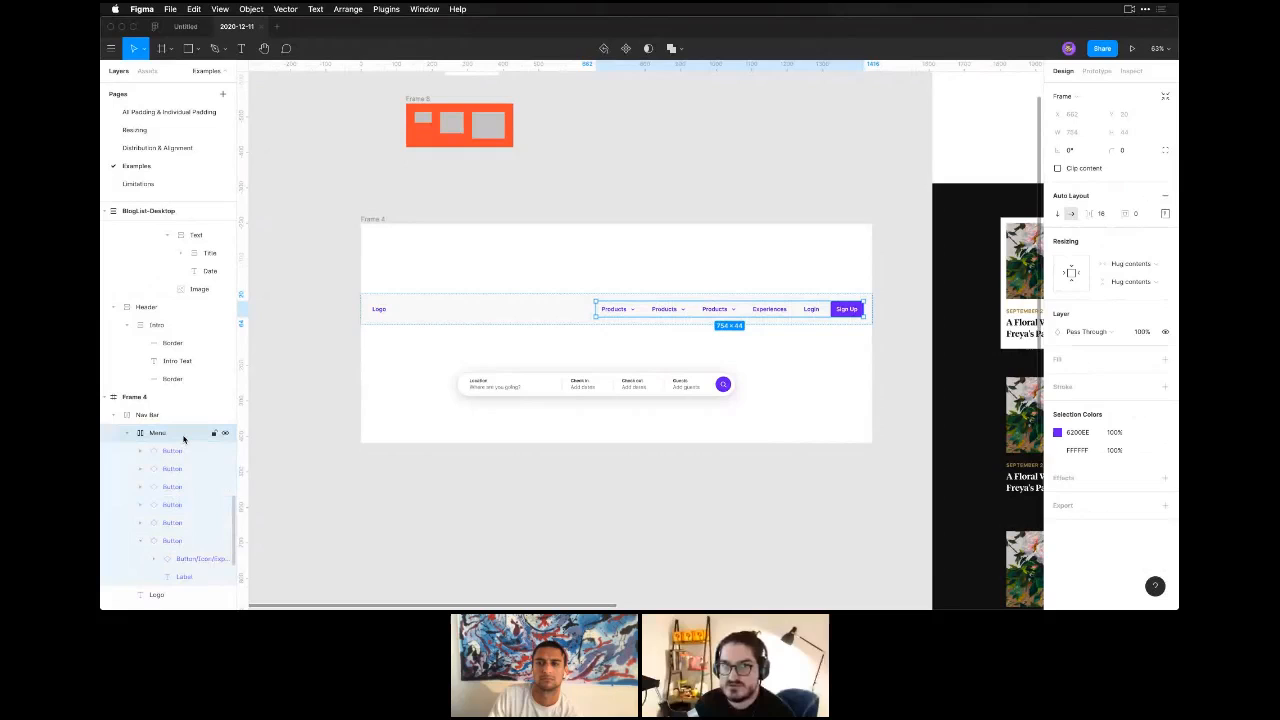
left_click(1101, 215)
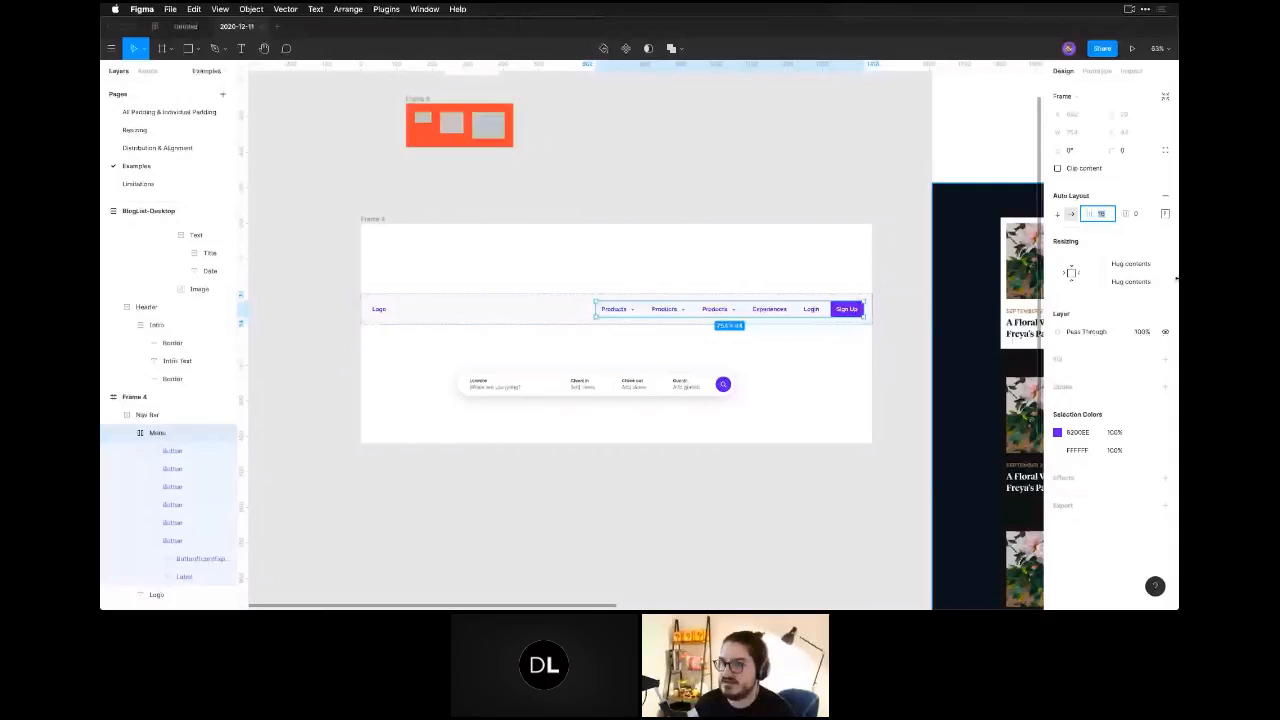
left_click(903, 420)
Duplicate the second row of posts in the widest BlogList-Desktop frame and check the layout down to the footer.
key("space")
left_click_drag(1038, 445, 447, 372)
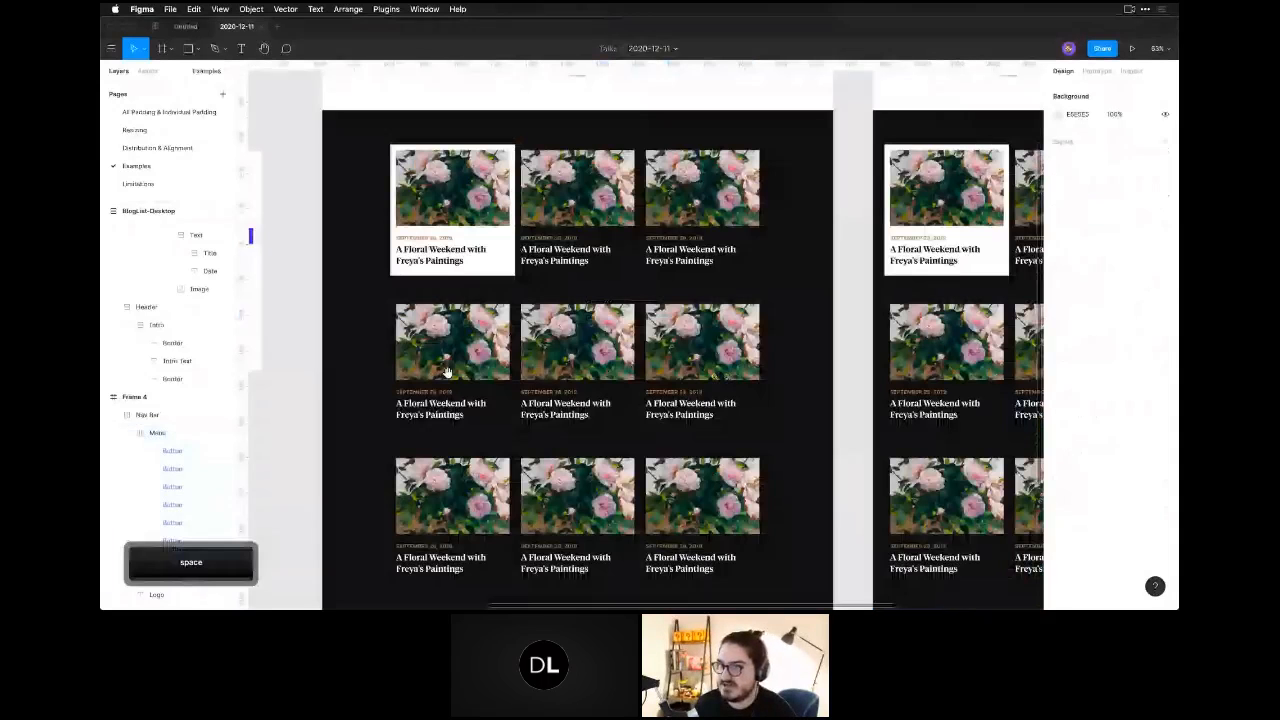
left_click(447, 372)
key("minus")
key("minus")
key("z")
left_click_drag(507, 175, 743, 525)
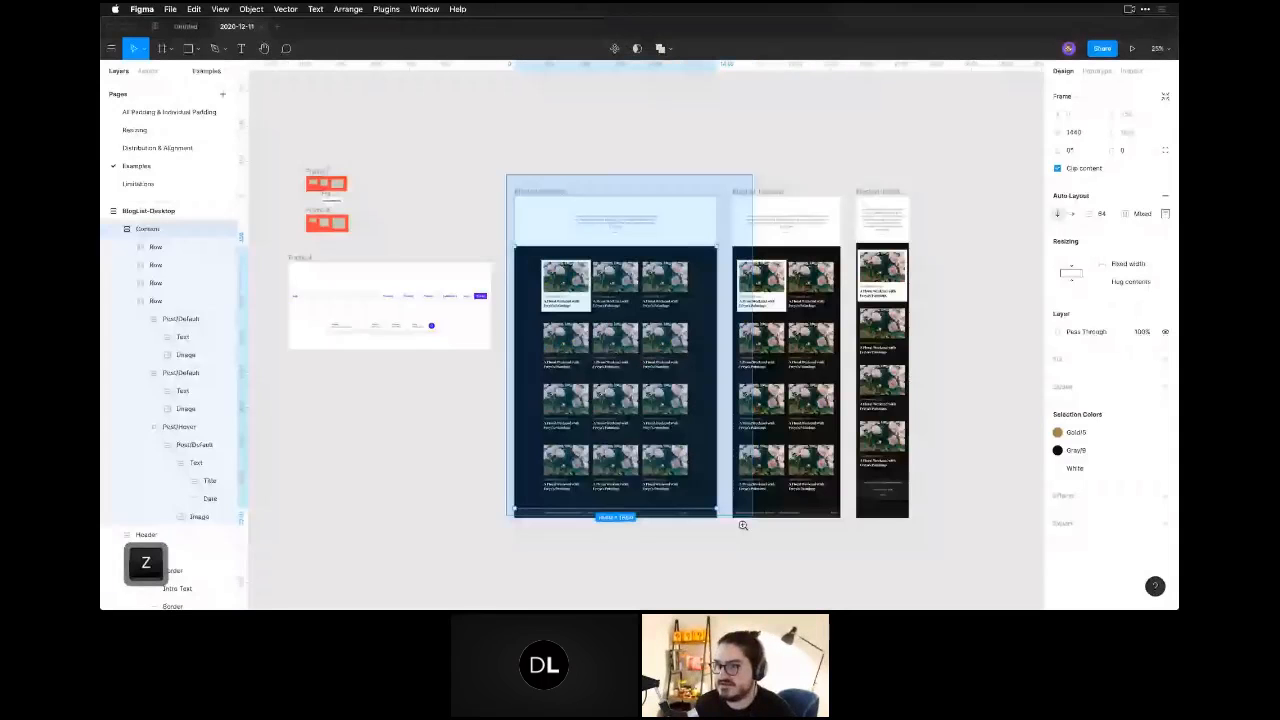
left_click_drag(743, 525, 743, 525)
key("space")
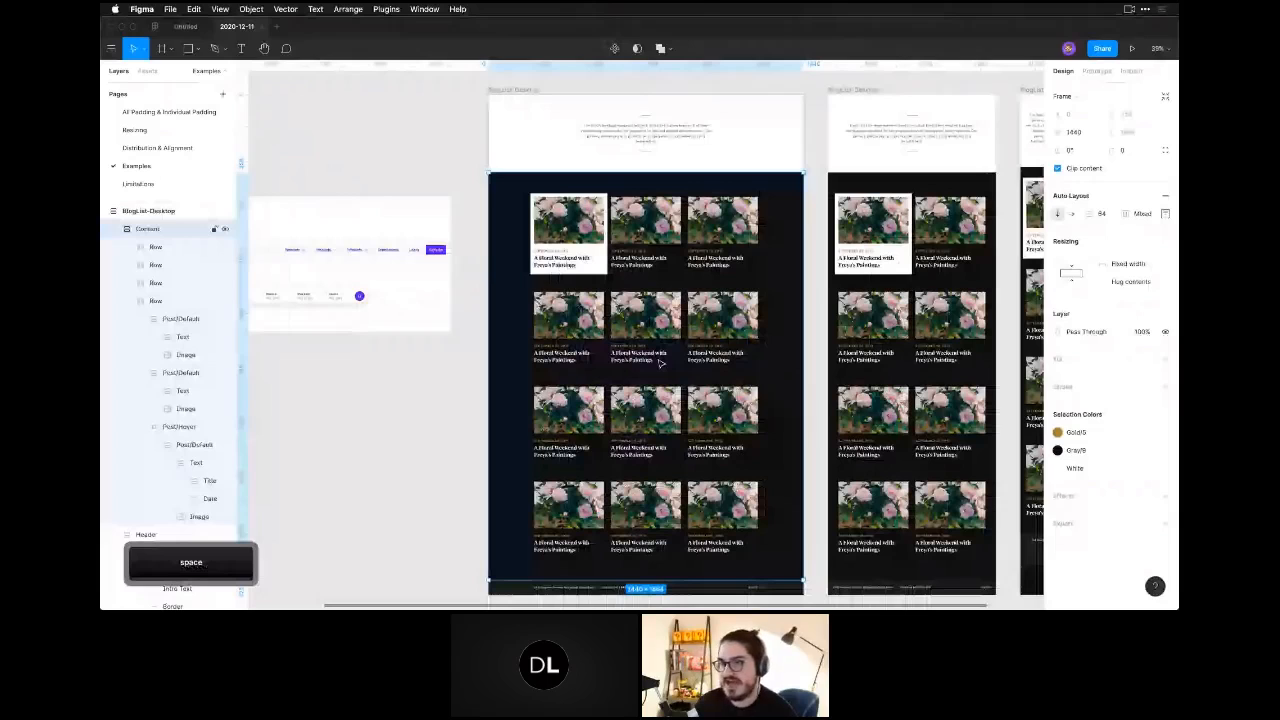
double_click(660, 363)
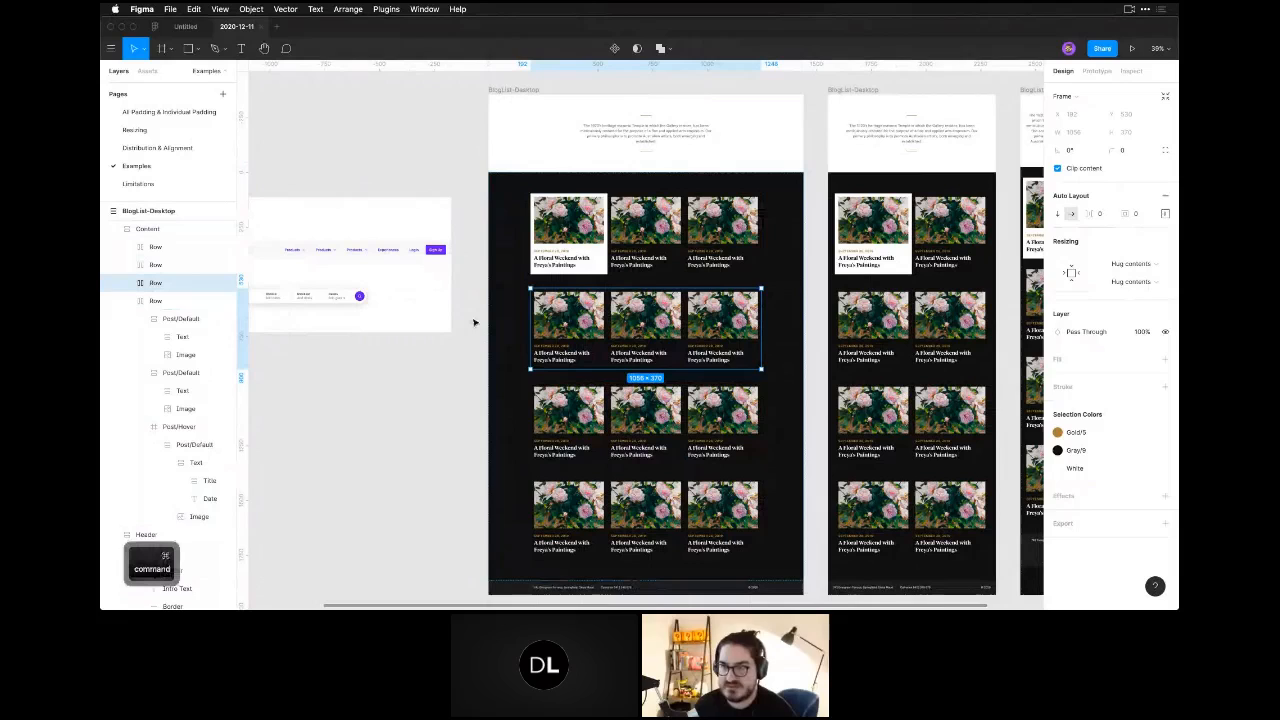
key("super+d")
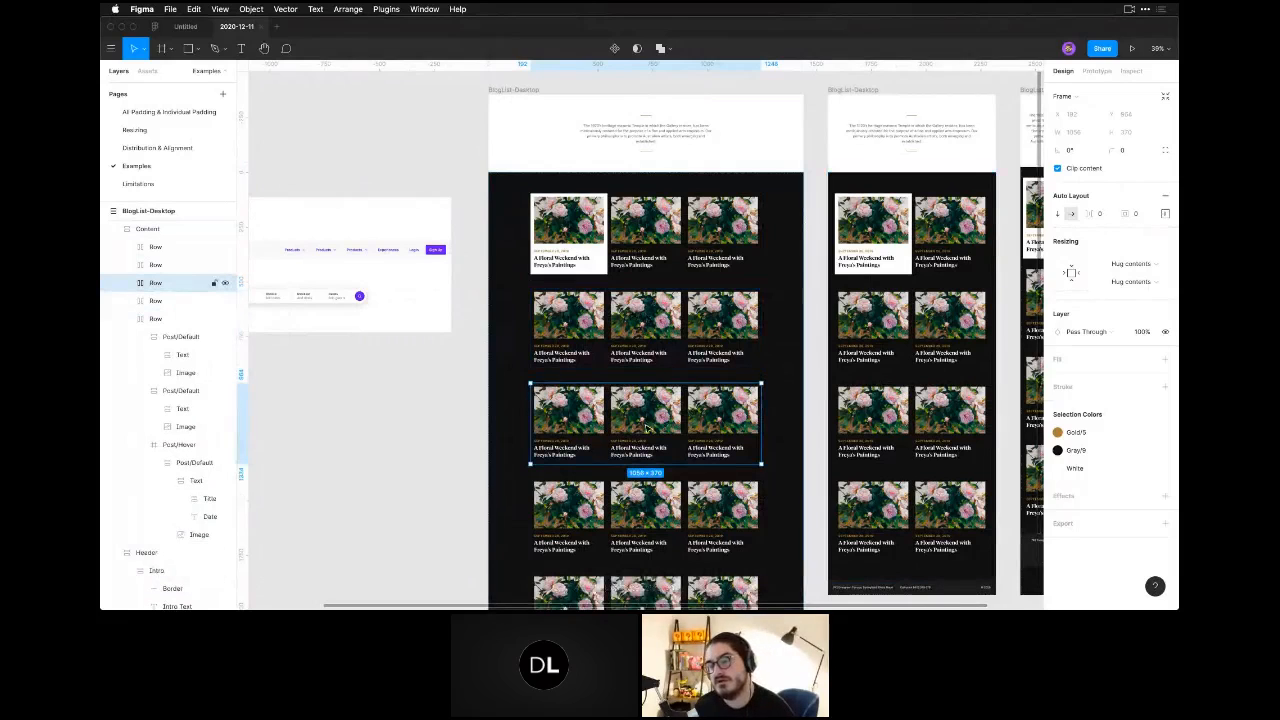
scroll(648, 360, "down", 2)
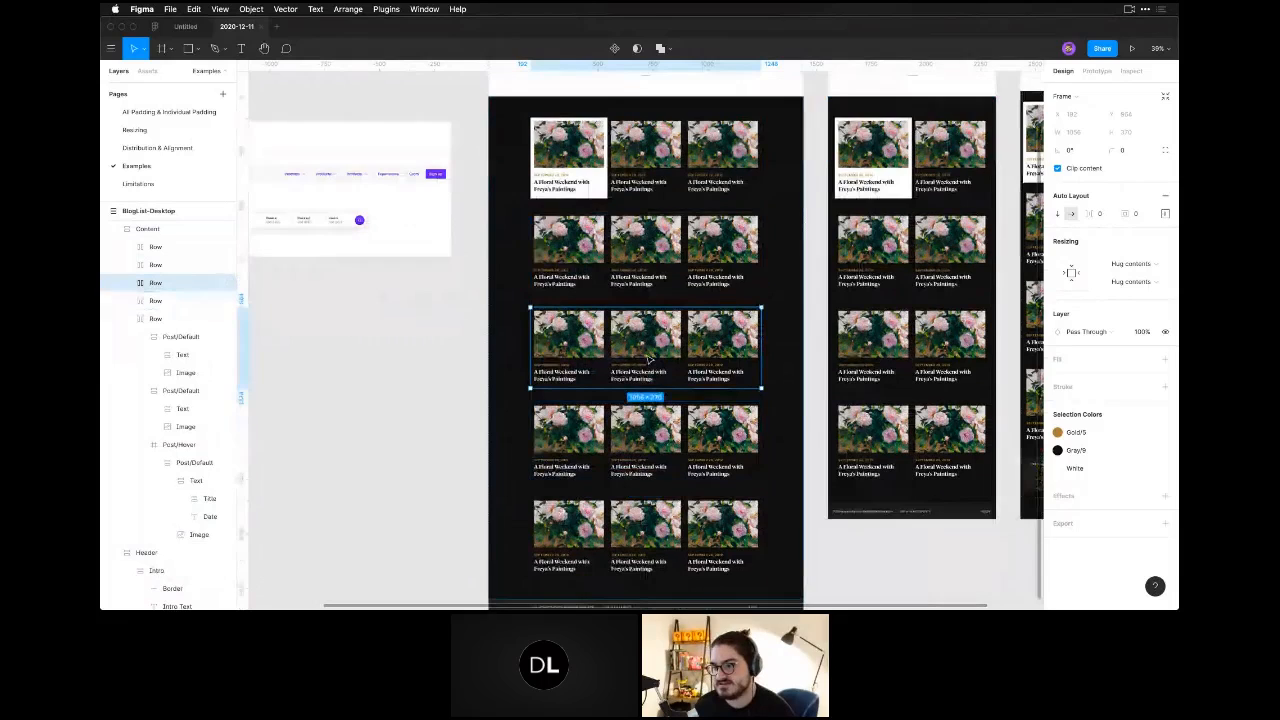
scroll(647, 359, "down", 2)
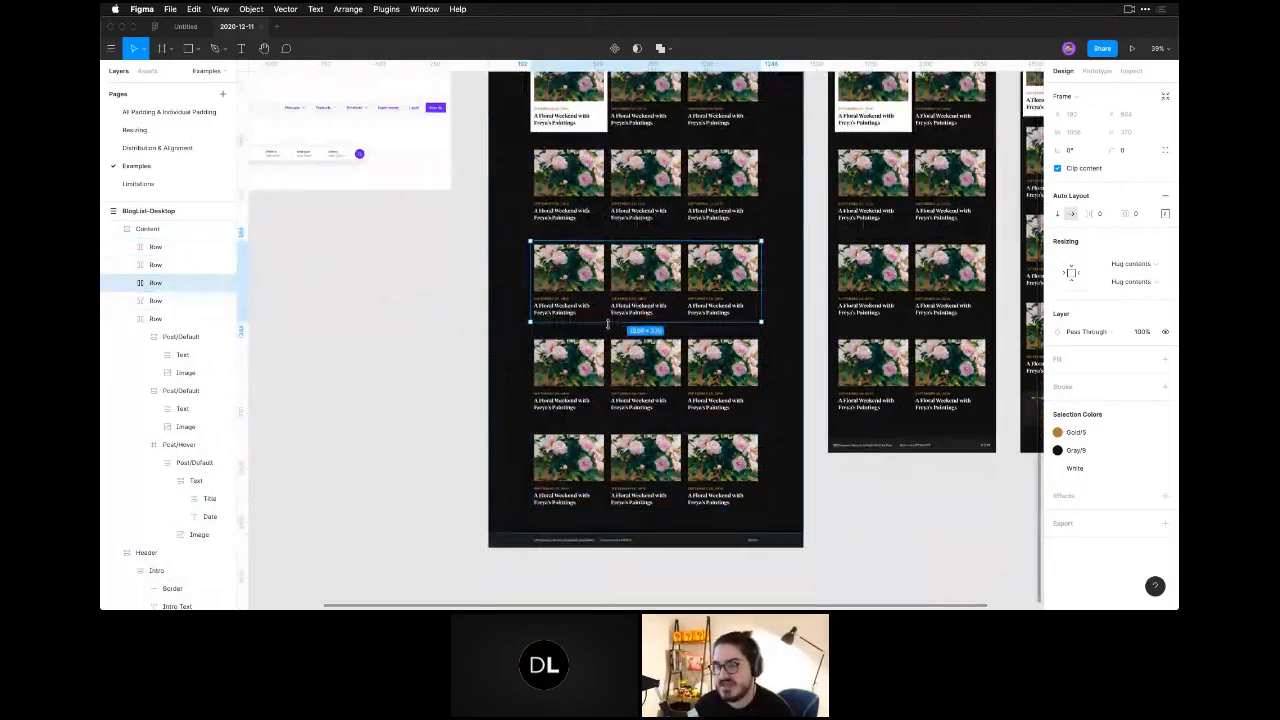
scroll(609, 340, "up", 4)
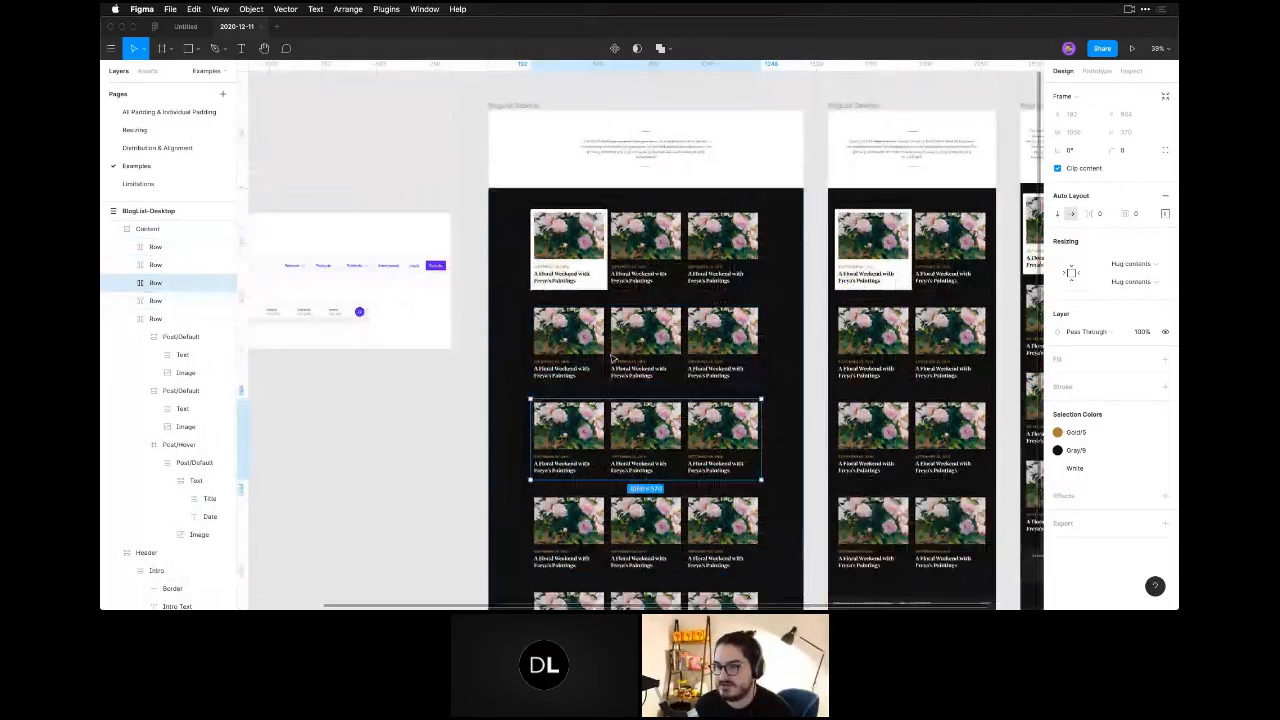
scroll(637, 515, "down", 1)
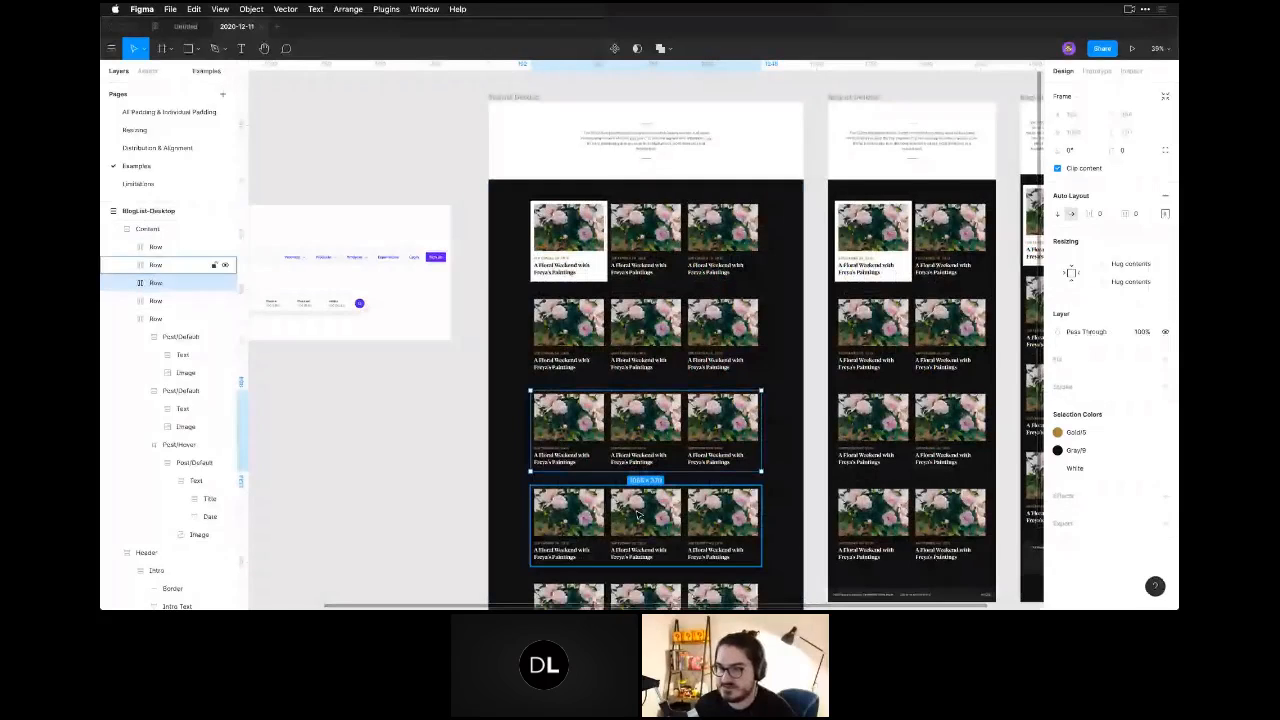
Try duplicating the middle post card in the third row, undo the copy, and clear the selection.
left_click(645, 430)
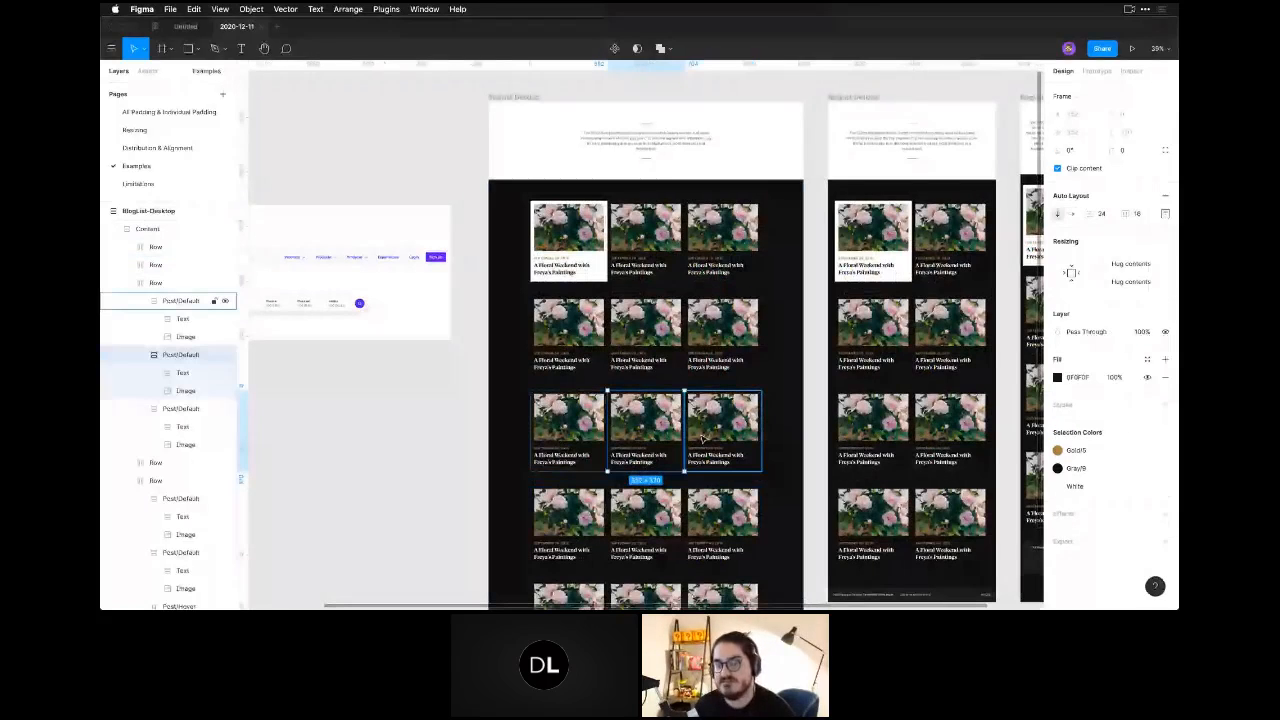
key("super+d")
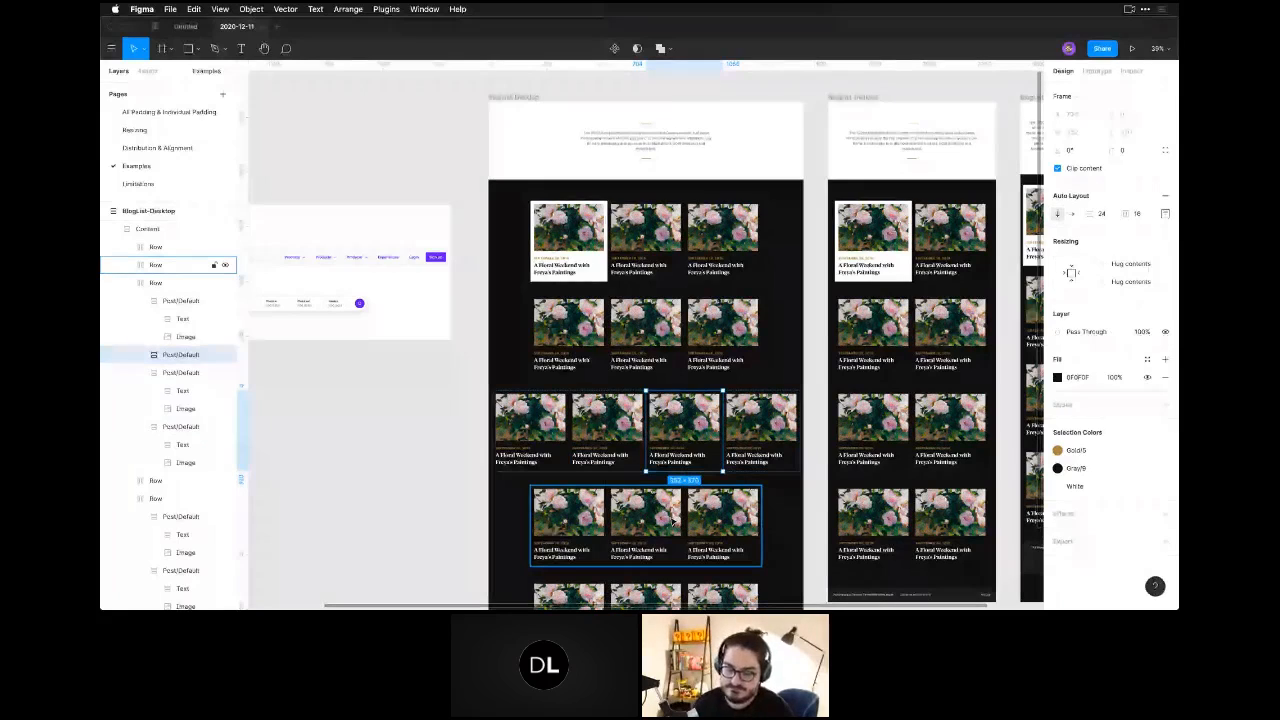
key("super+z")
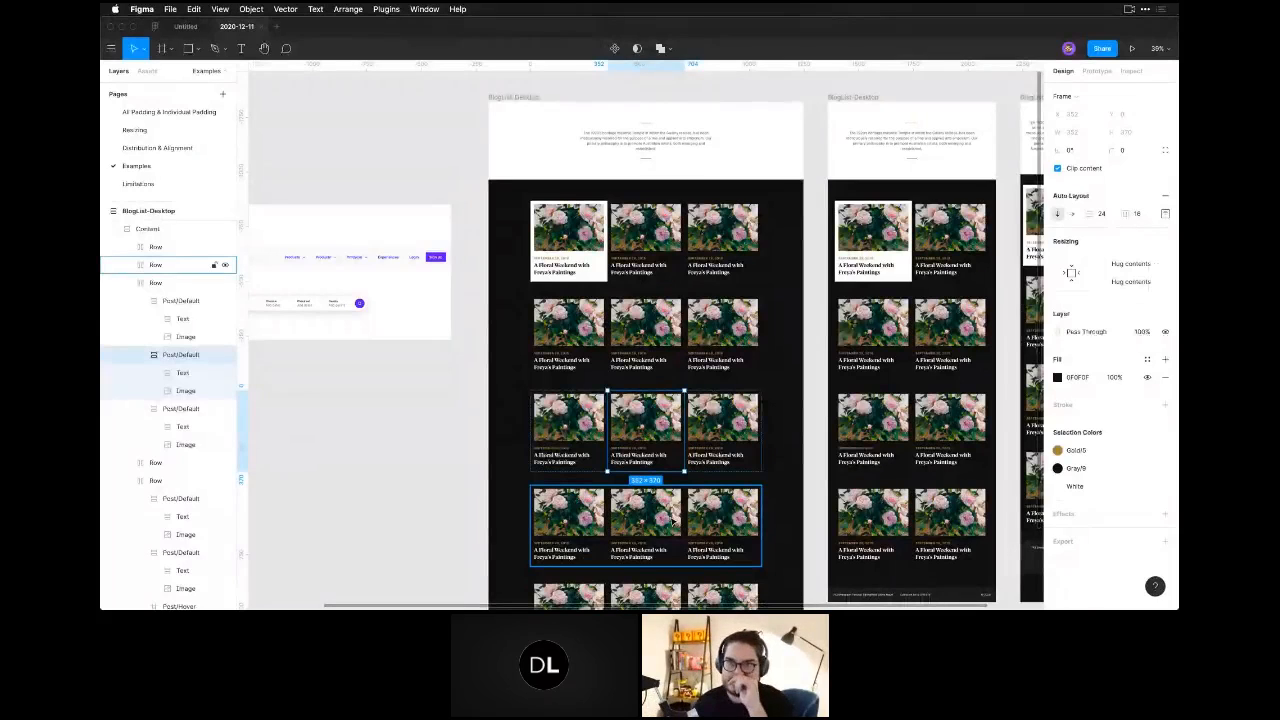
left_click(440, 450)
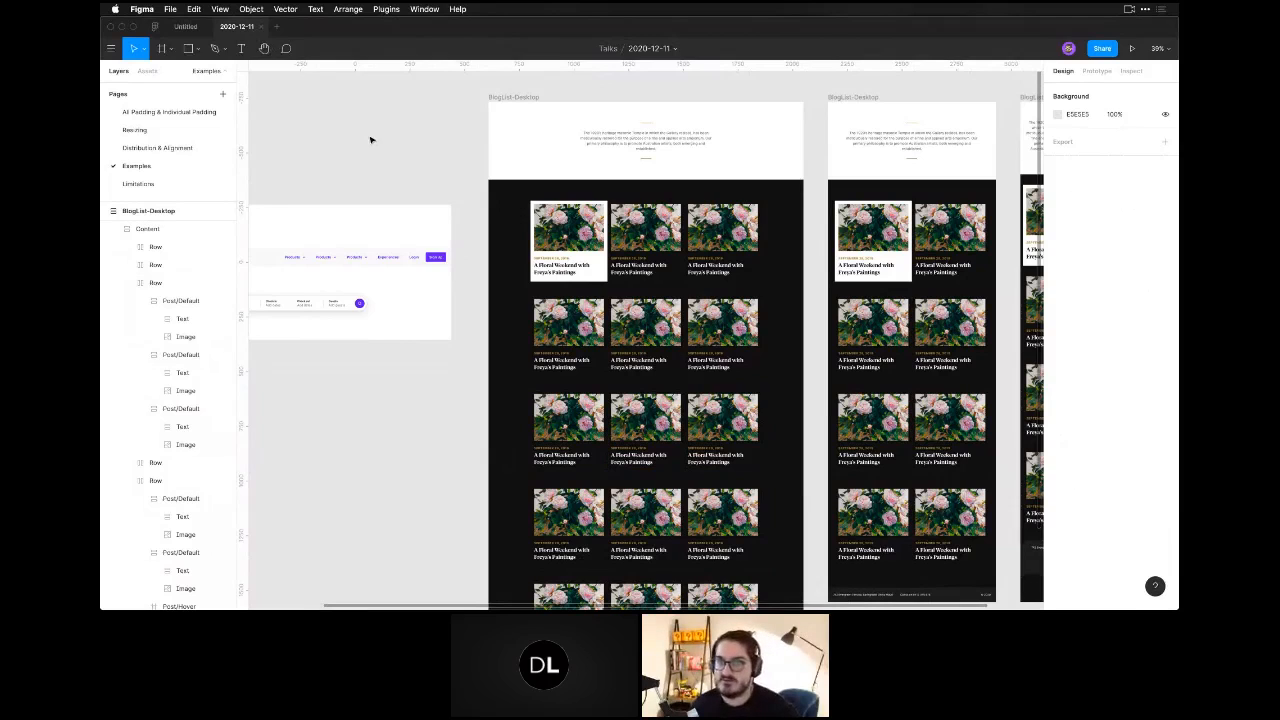
Add a text layer reading "Logo" on an empty area of the canvas above the example frames.
key("space")
left_click_drag(307, 129, 600, 320)
key("z")
left_click(594, 227)
key("t")
left_click(592, 280)
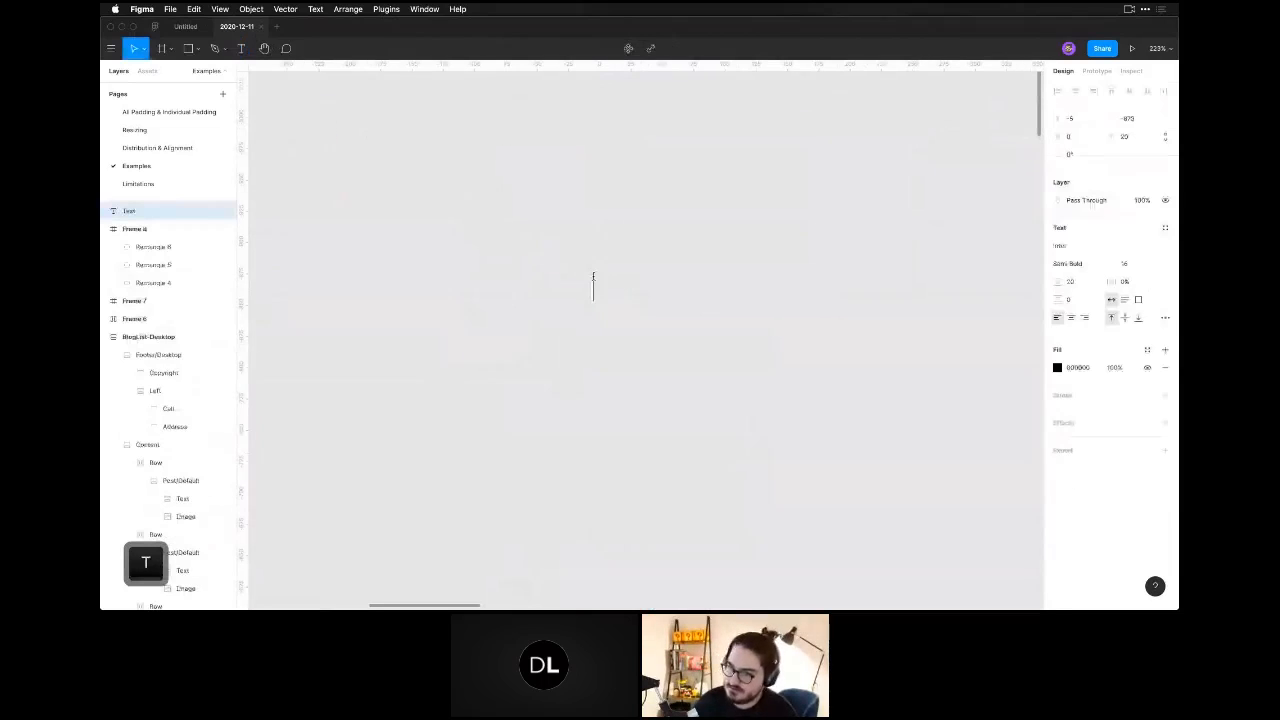
type("Logo")
key("Escape")
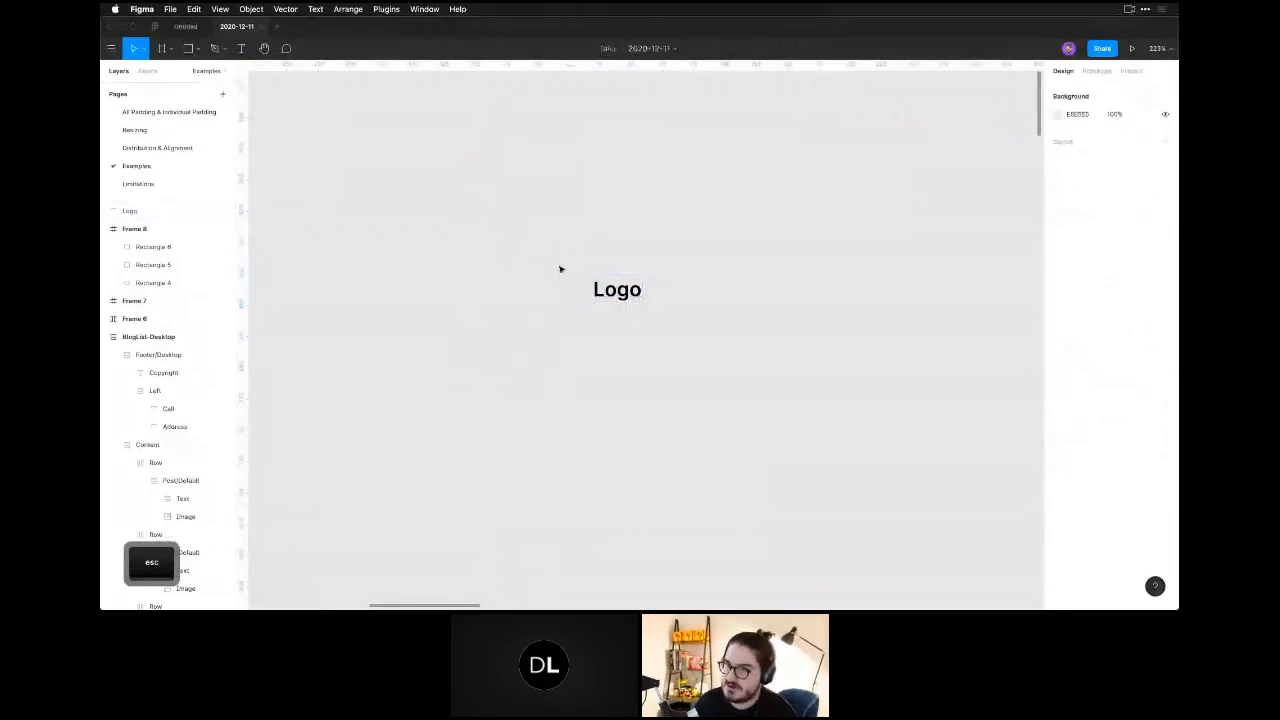
Draw a square beside the Logo text, before the word, and set its size to 32 × 32.
key("r")
left_click_drag(541, 263, 581, 303)
left_click(1087, 138)
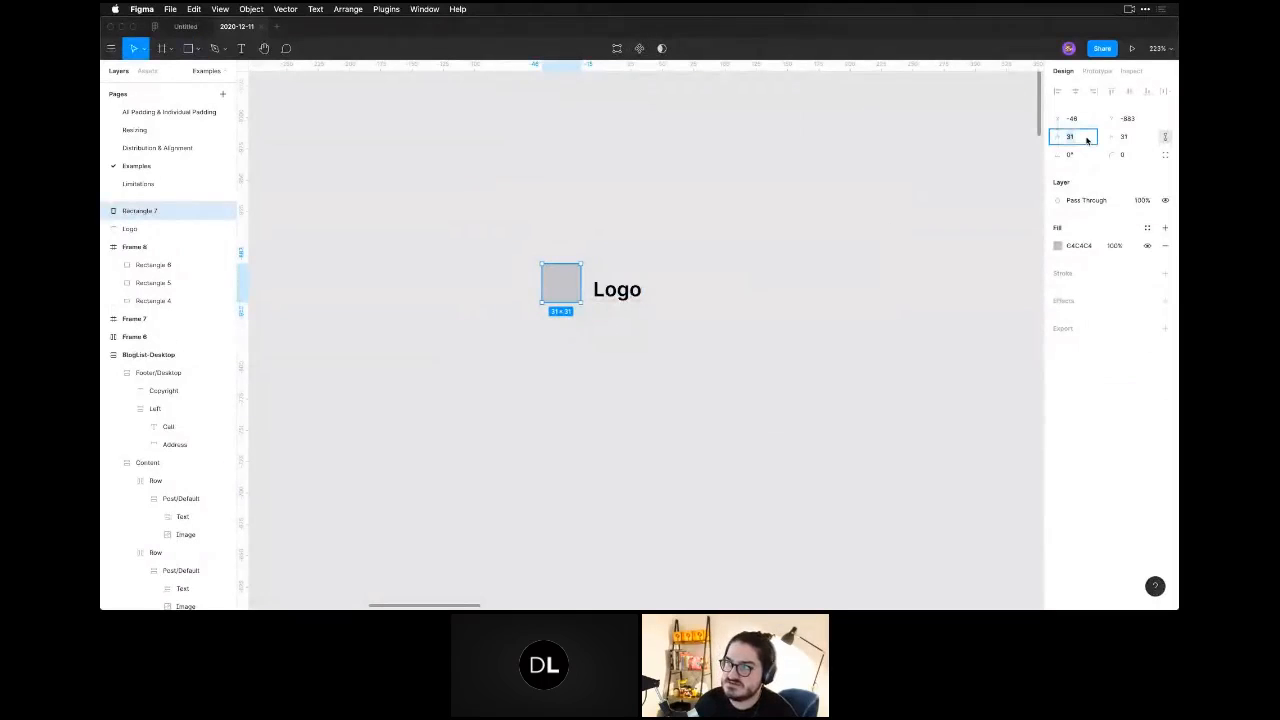
type("32")
key("Return")
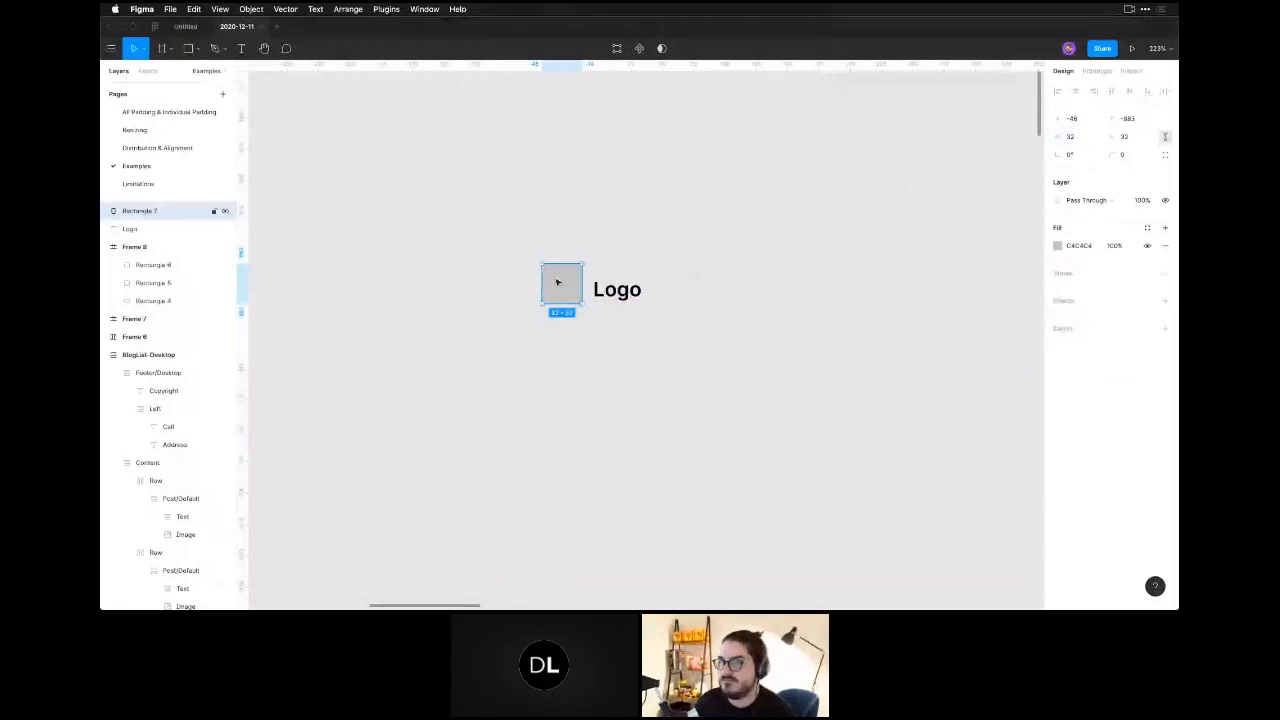
Center the Logo text vertically on the square and wrap both in a horizontal auto layout frame.
left_click(611, 291)
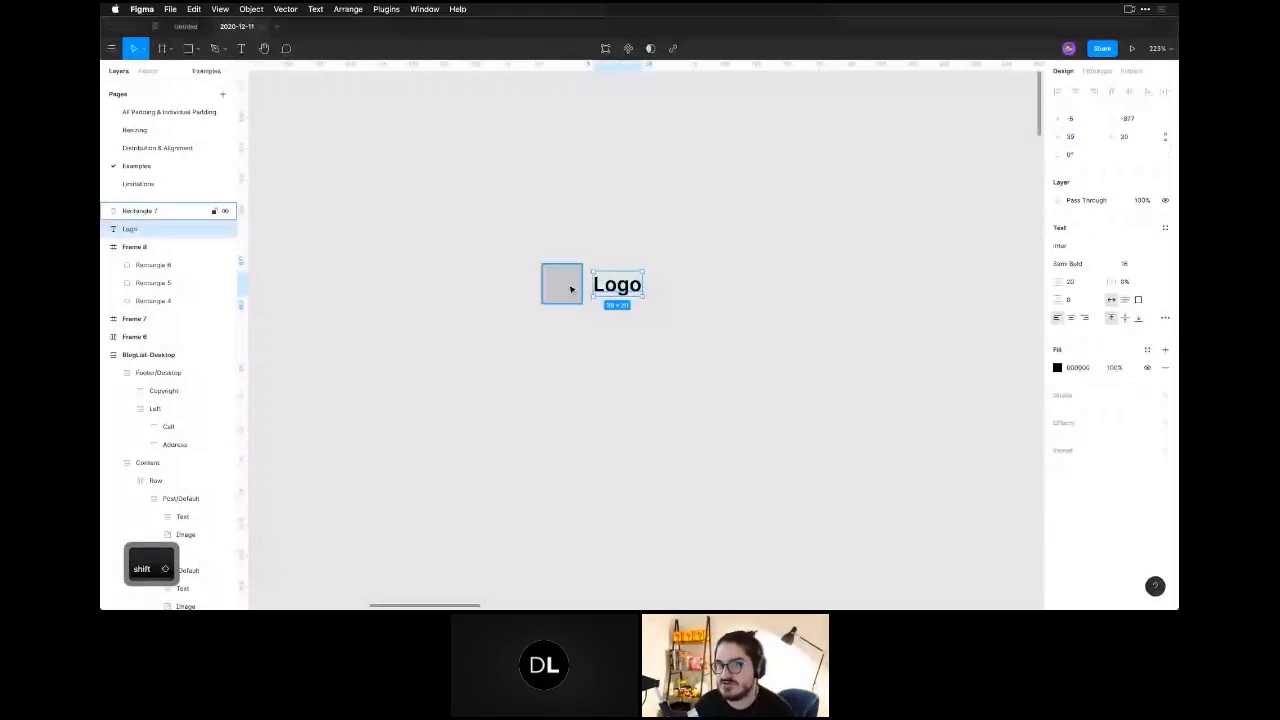
left_click(570, 289, "shift")
key("shift+a")
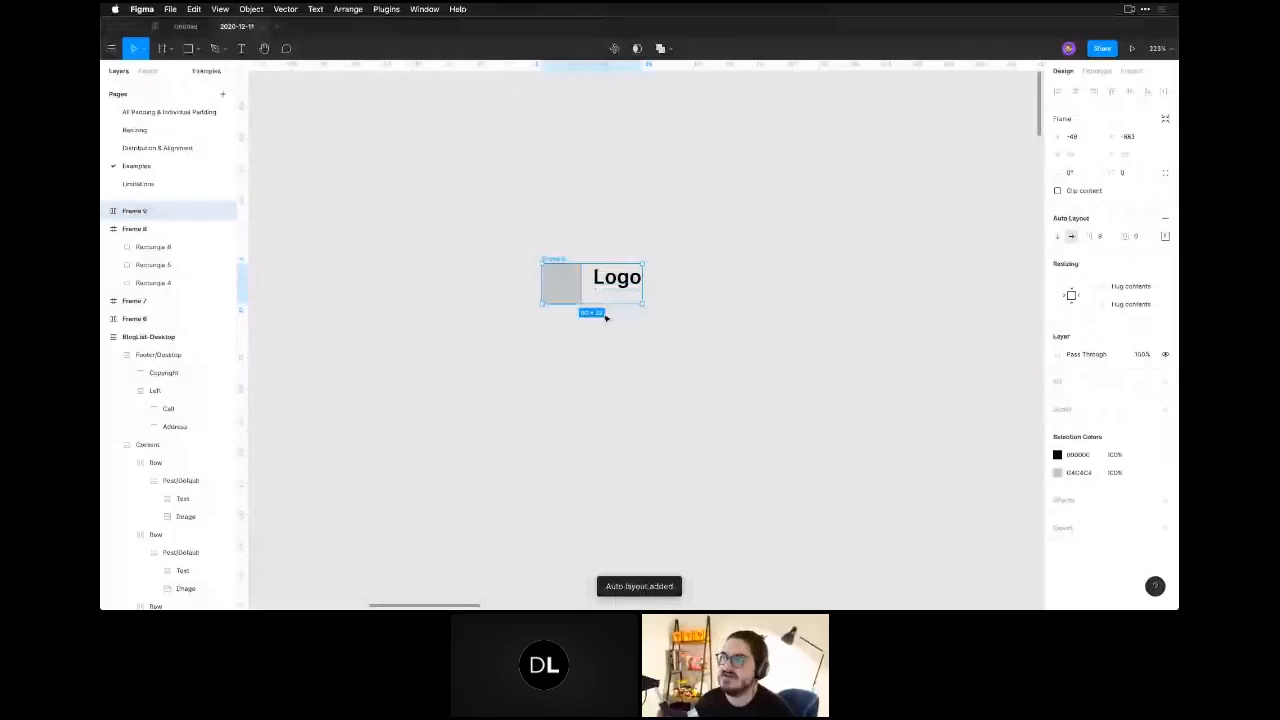
Open the new logo frame's alignment and padding settings, and try a slight resize of the frame before undoing it.
left_click(1165, 236)
left_click(720, 292)
left_click(569, 263)
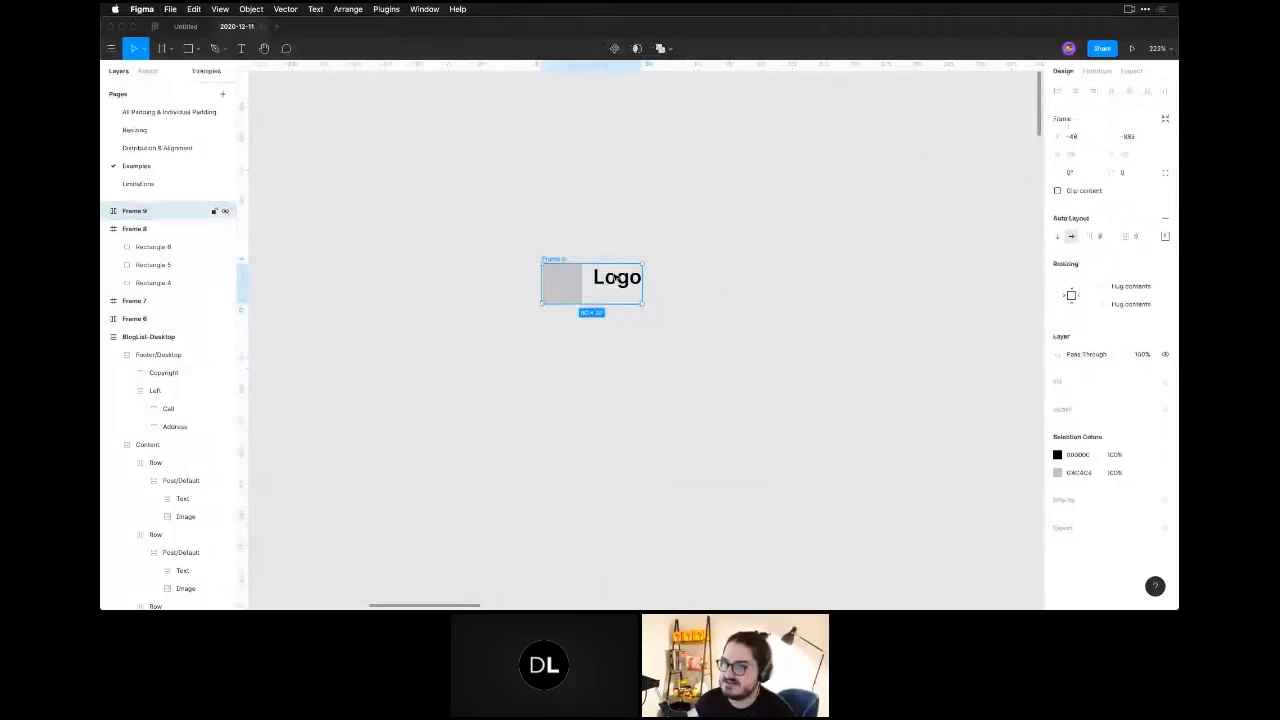
mouse_move(642, 304)
left_mouse_down()
mouse_move(594, 283)
mouse_move(649, 307)
left_mouse_up()
key("super+z")
left_click(686, 343)
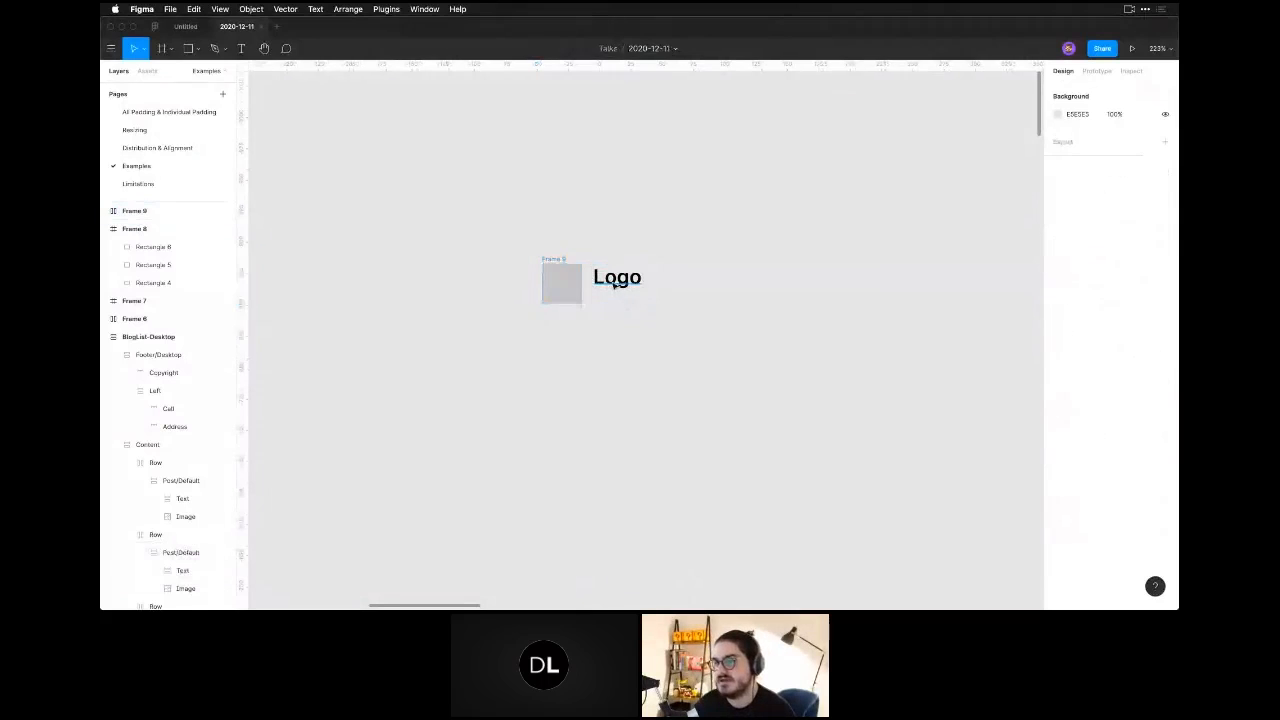
Undo the auto layout wrap so the square and the Logo text are separate layers again.
left_click(605, 288)
key("super")
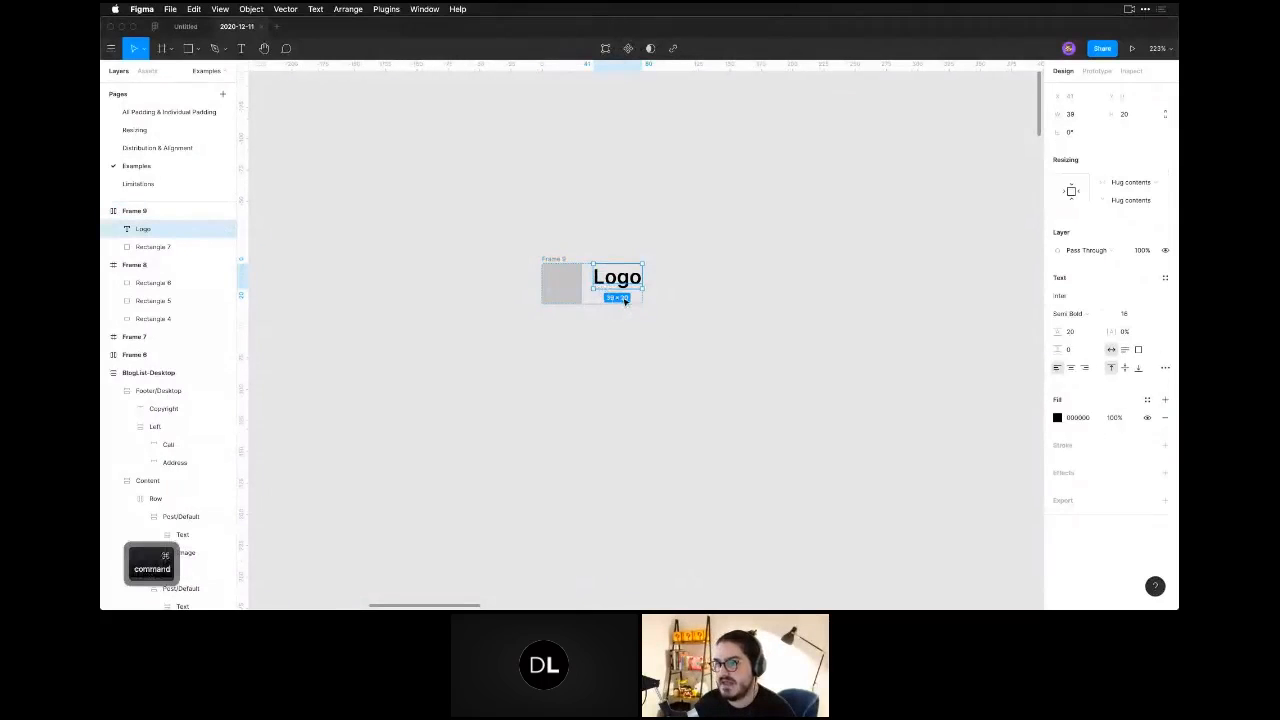
key("super+z")
key("super+z")
key("super+z")
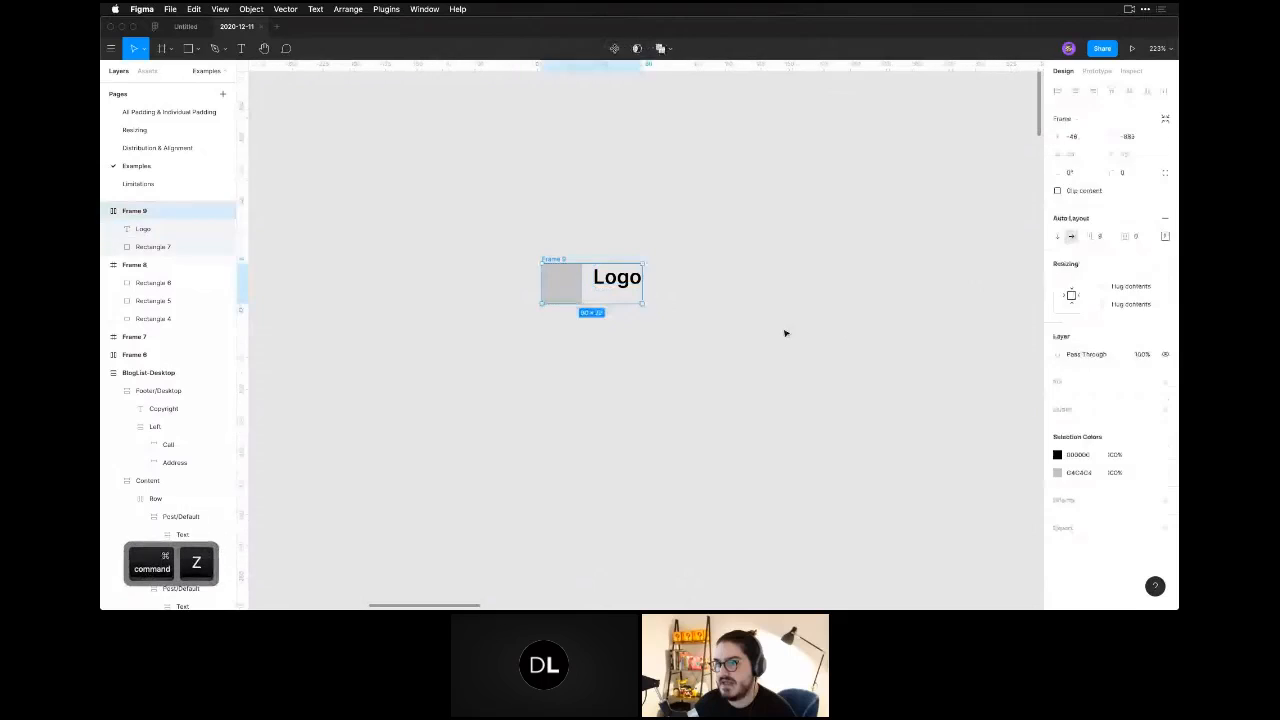
key("super+z")
key("super+z")
key("super+z")
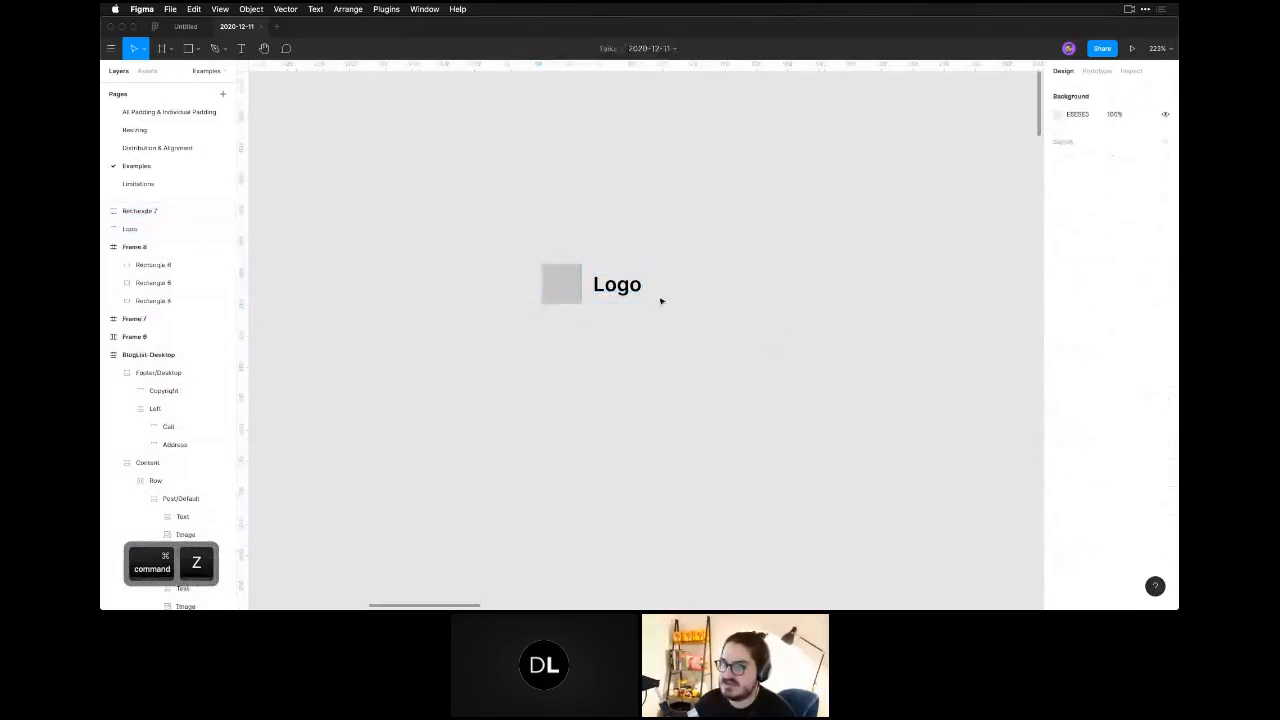
Round the square's corners to a radius of 56 to turn it into a circle.
left_click(580, 292)
left_click_drag(1112, 155, 675, 144)
left_click(842, 262)
left_click(575, 282)
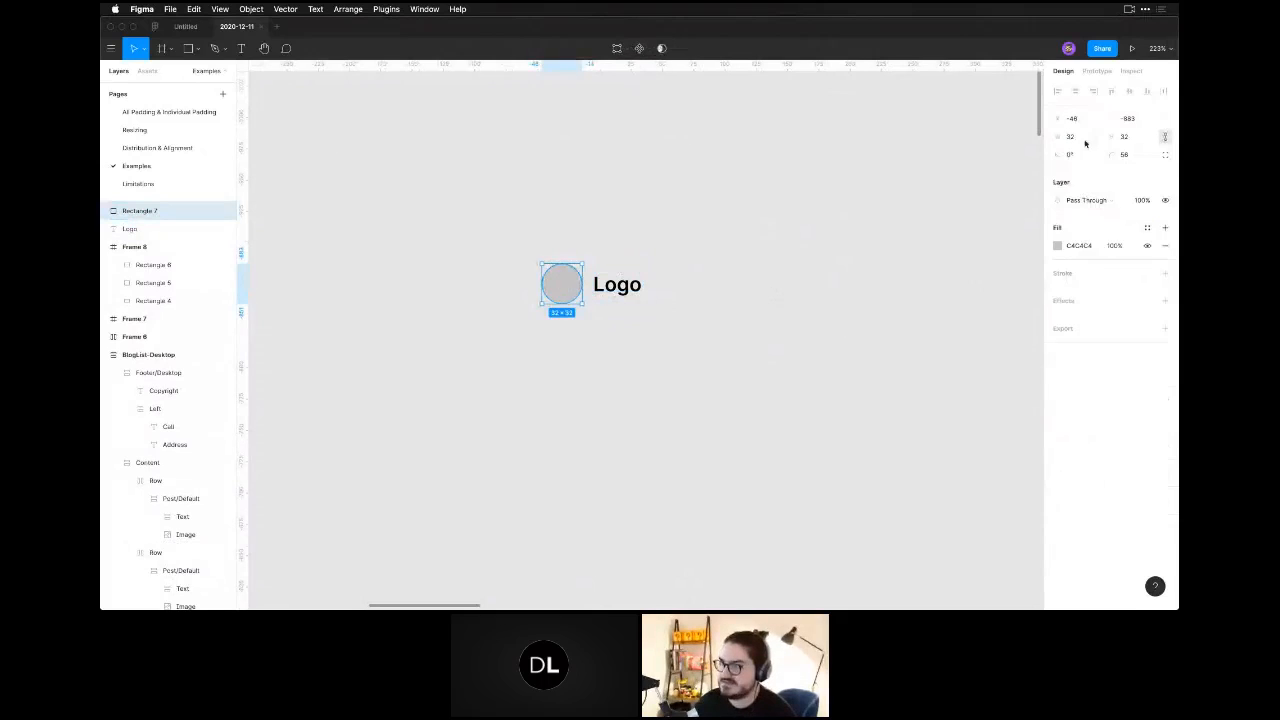
Set the font size of the Logo text to 20.
left_click(632, 284)
left_click(1130, 264)
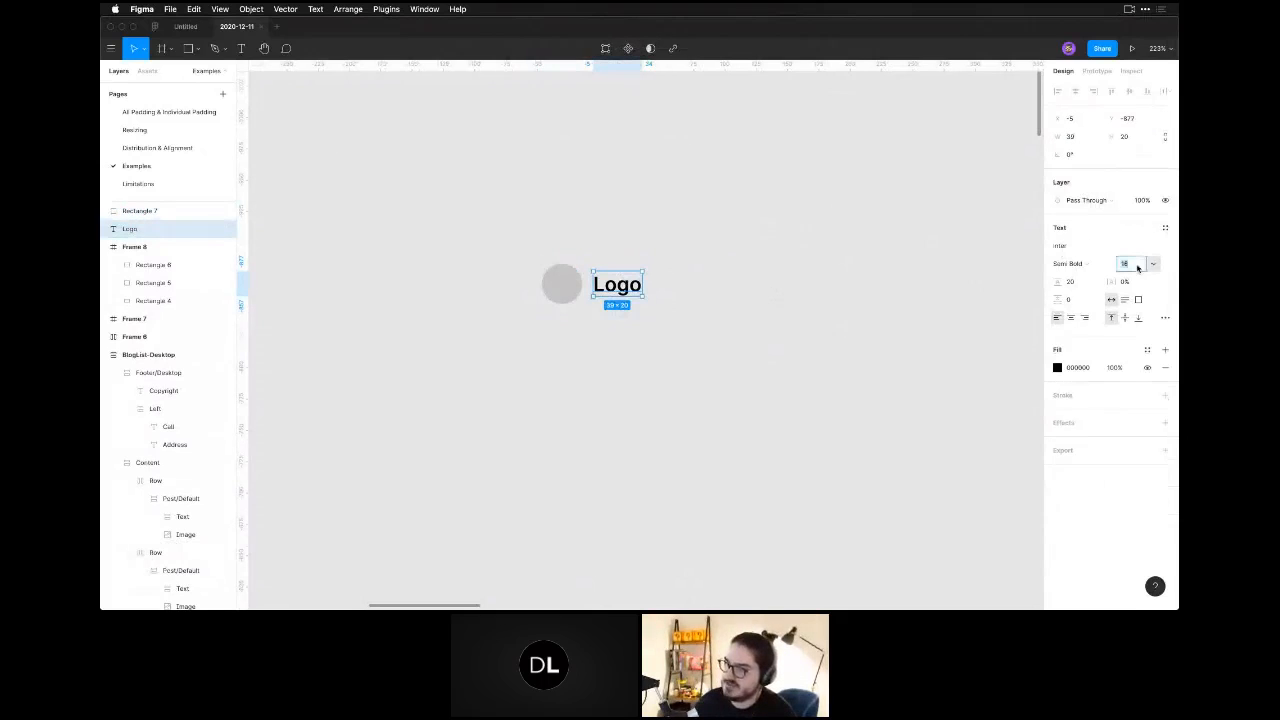
type("20")
key("Return")
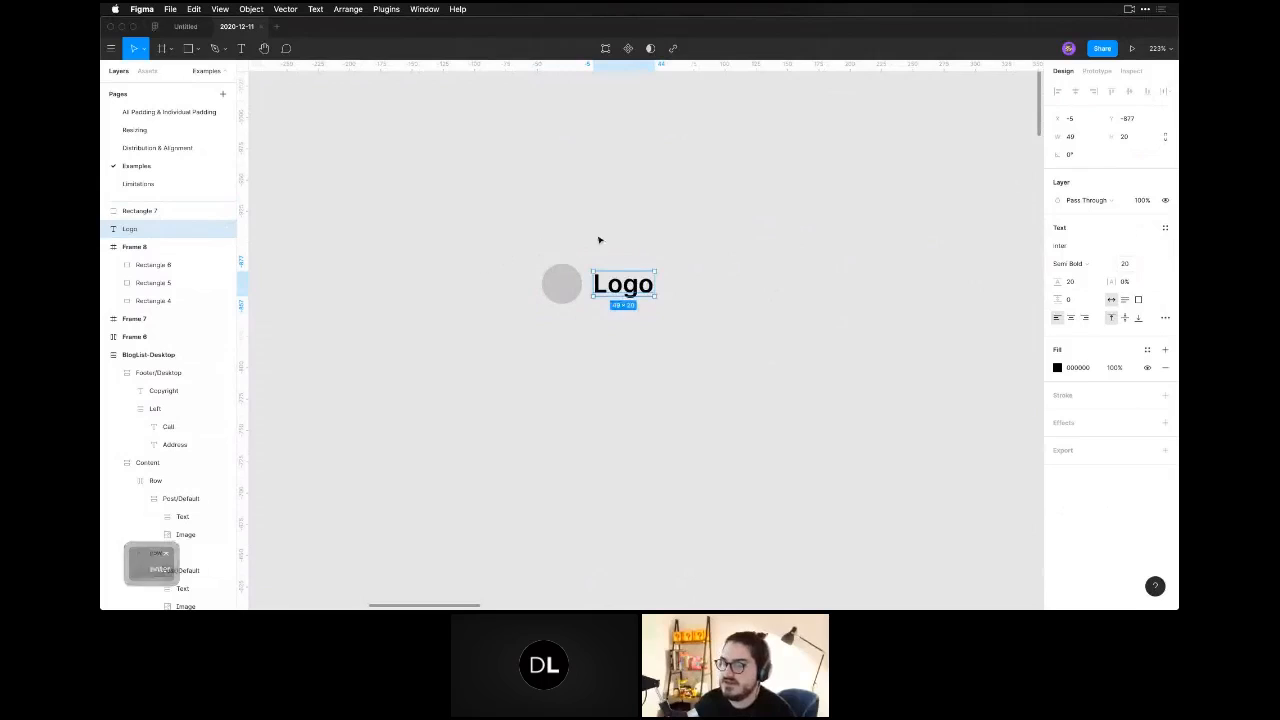
Convert the Logo text into a vector shape with Outline stroke.
left_click(601, 241)
key("space")
left_click_drag(630, 264, 589, 262)
left_click(568, 290)
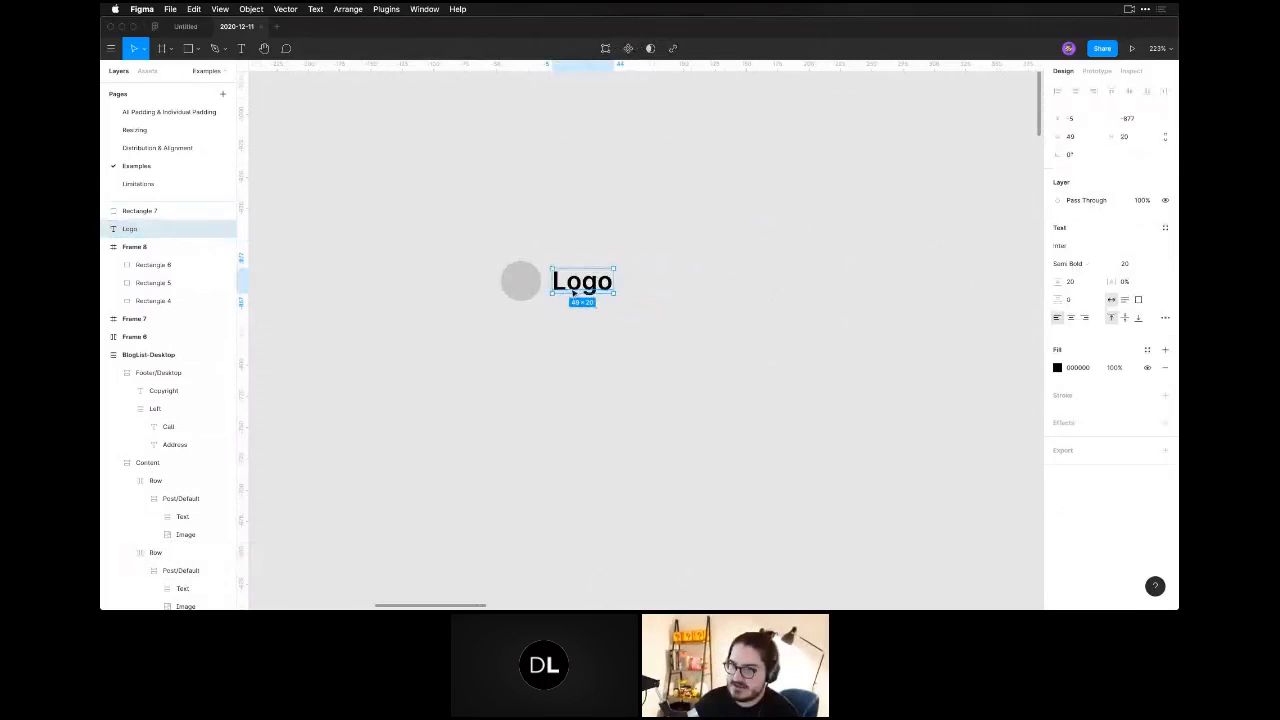
right_click(572, 287)
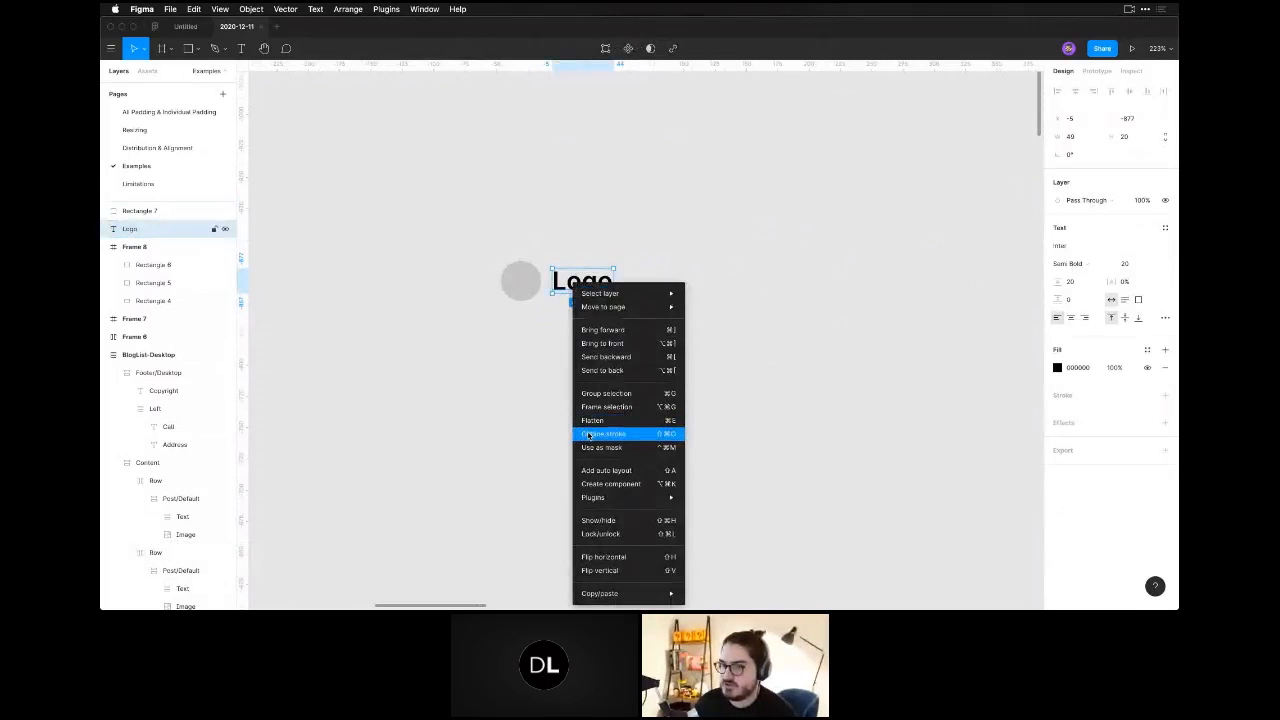
left_click(590, 435)
left_click(549, 378)
key("space")
left_click_drag(554, 357, 579, 364)
left_click(605, 289)
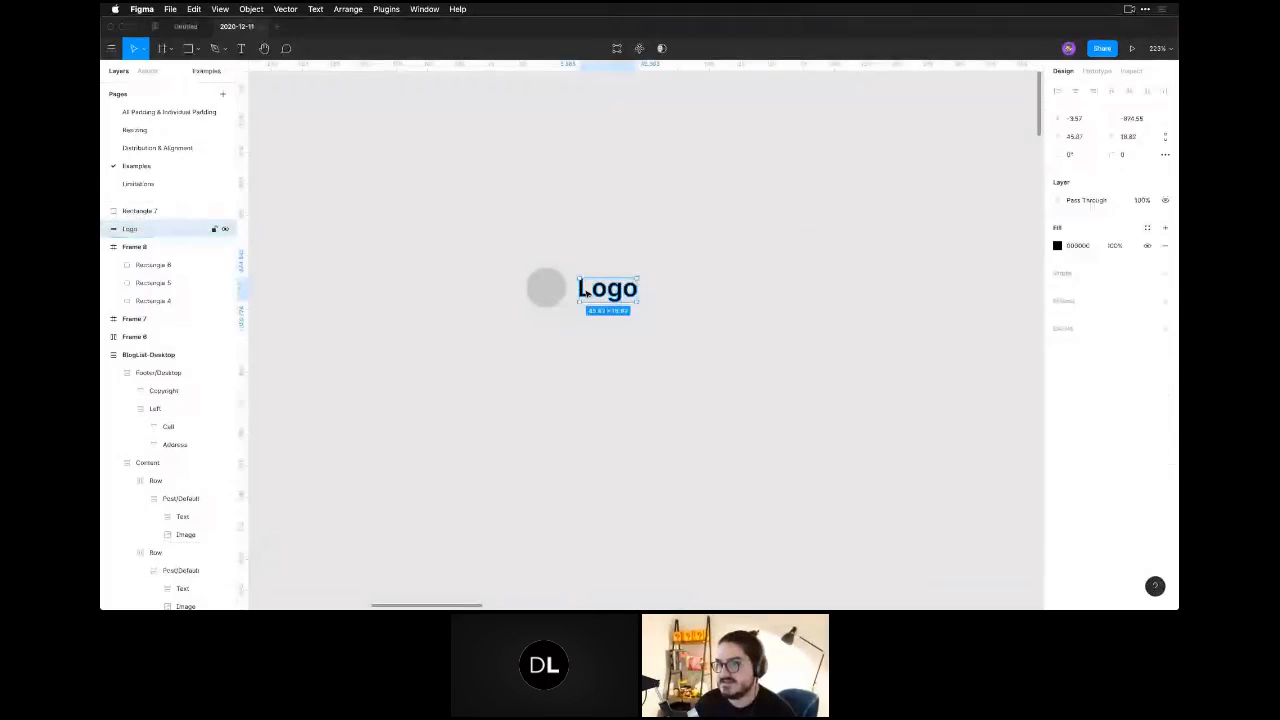
Examine the outlined Logo shape's vector points up close and compare the shape with the circle.
left_click(548, 292, "shift")
left_click(611, 357)
left_click(602, 290)
key("alt")
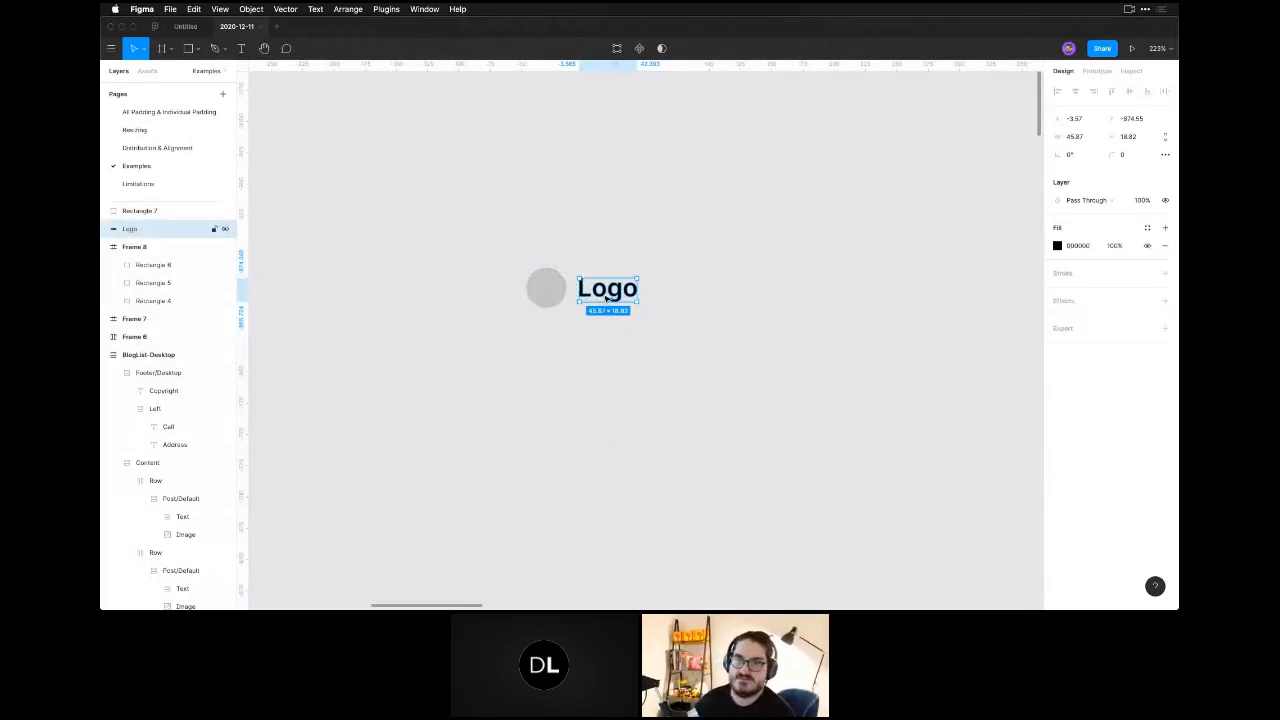
left_click(638, 366)
left_click(605, 297)
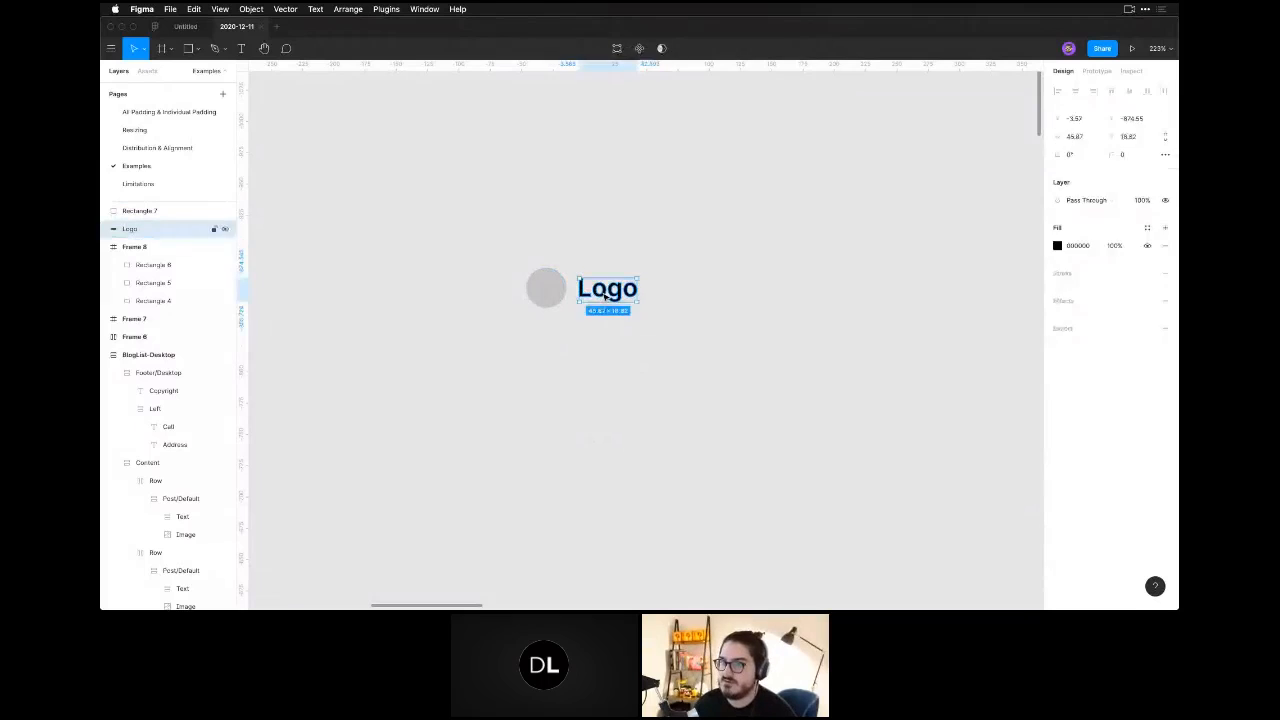
double_click(605, 297)
key("z")
left_click_drag(535, 238, 668, 356)
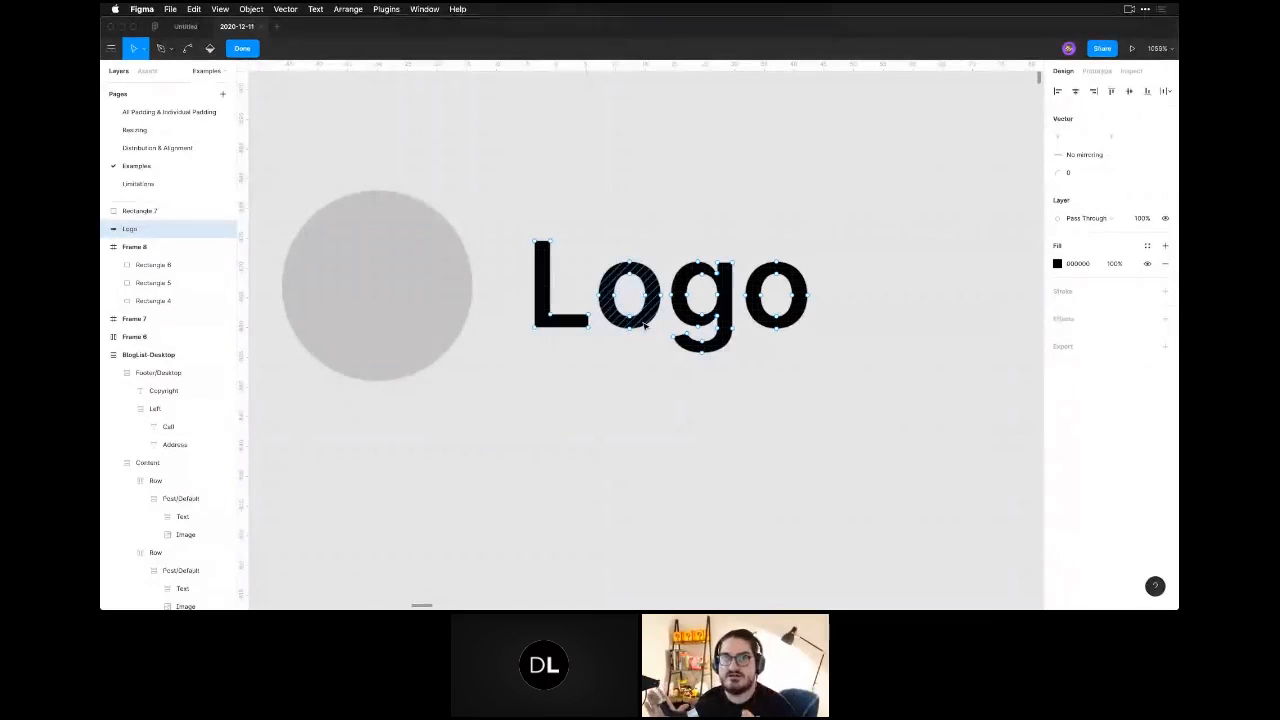
key("Escape")
left_click_drag(477, 489, 565, 512)
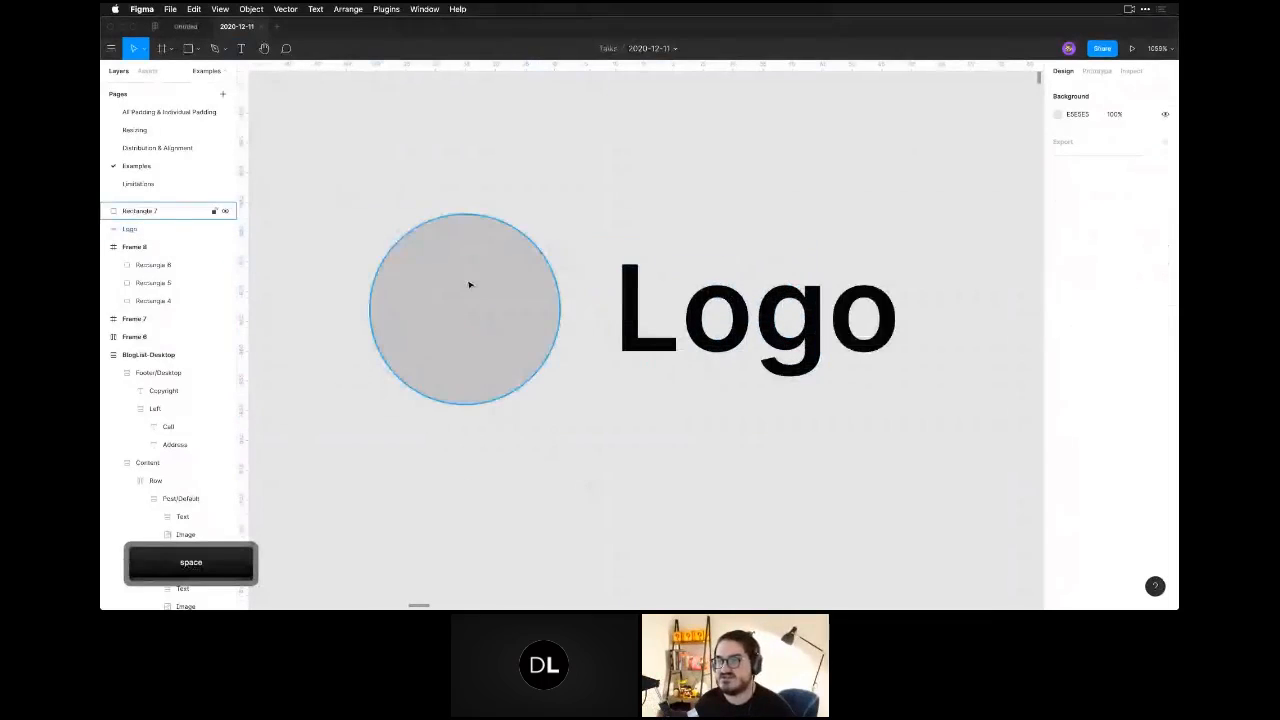
left_click(475, 286)
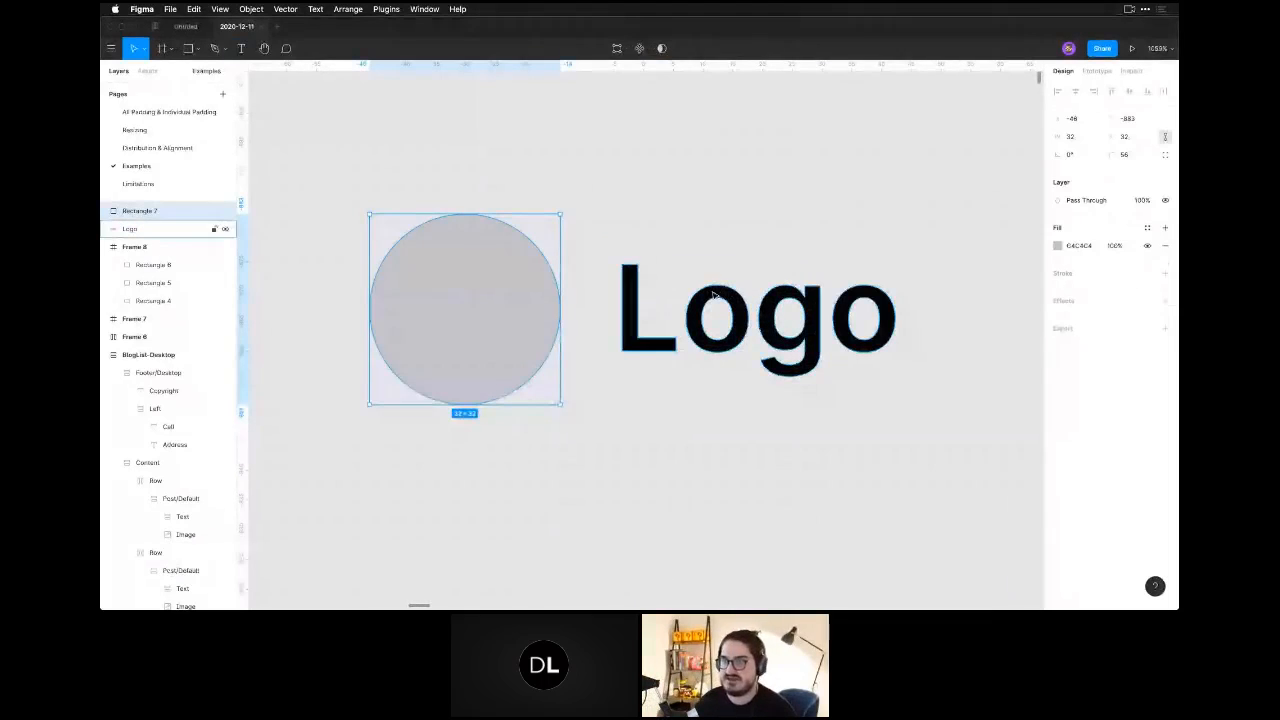
left_click(765, 404)
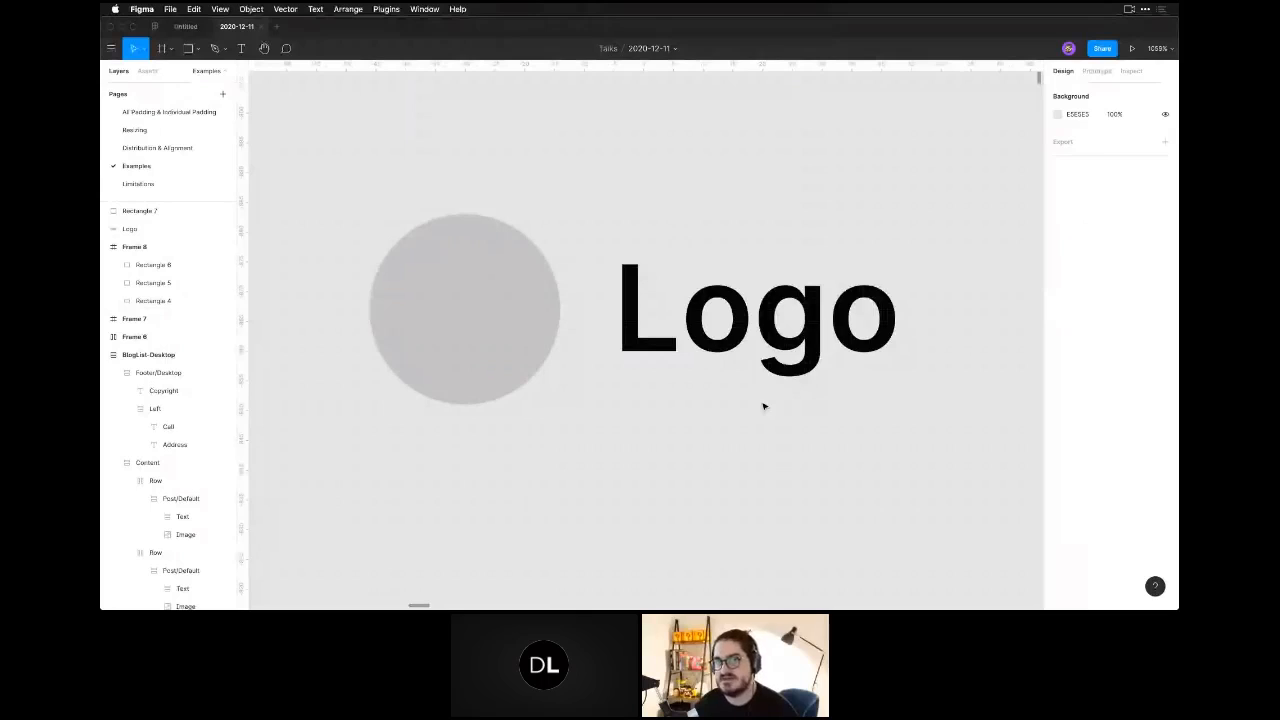
Group the circle and the outlined Logo shape together.
key("super+minus")
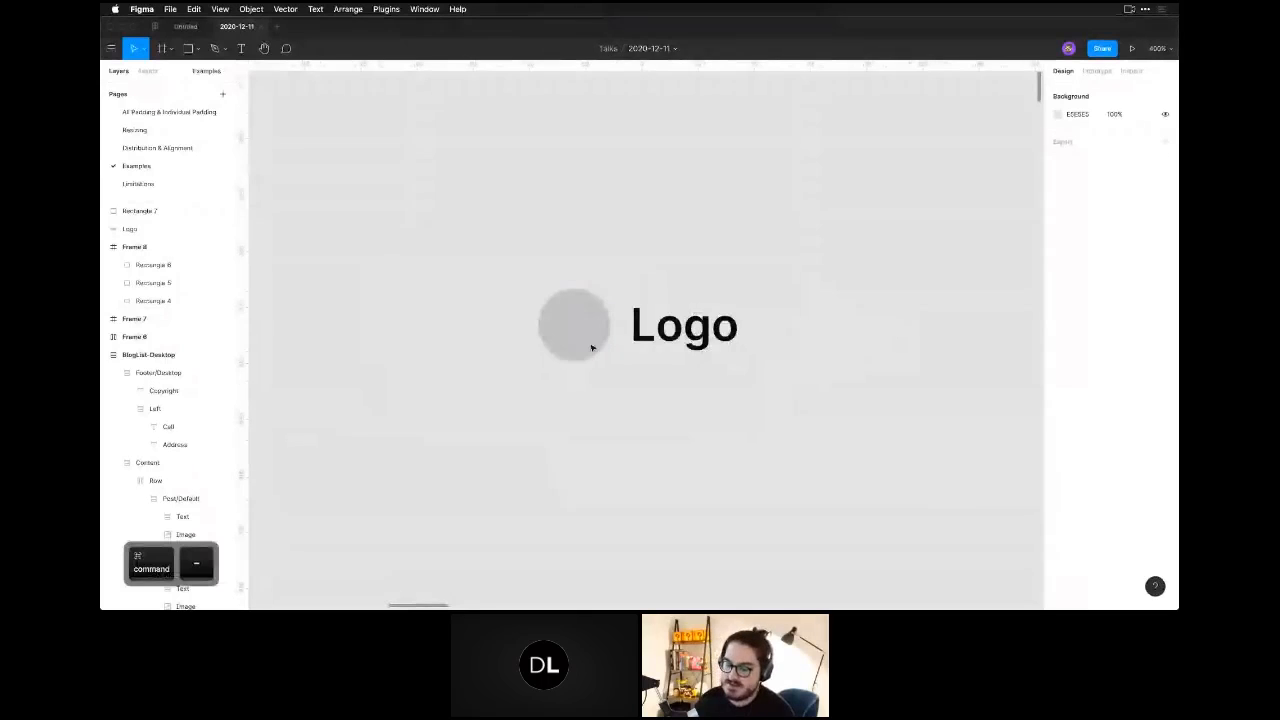
left_click(591, 346)
left_click(684, 330, "shift")
left_click(682, 331, "shift")
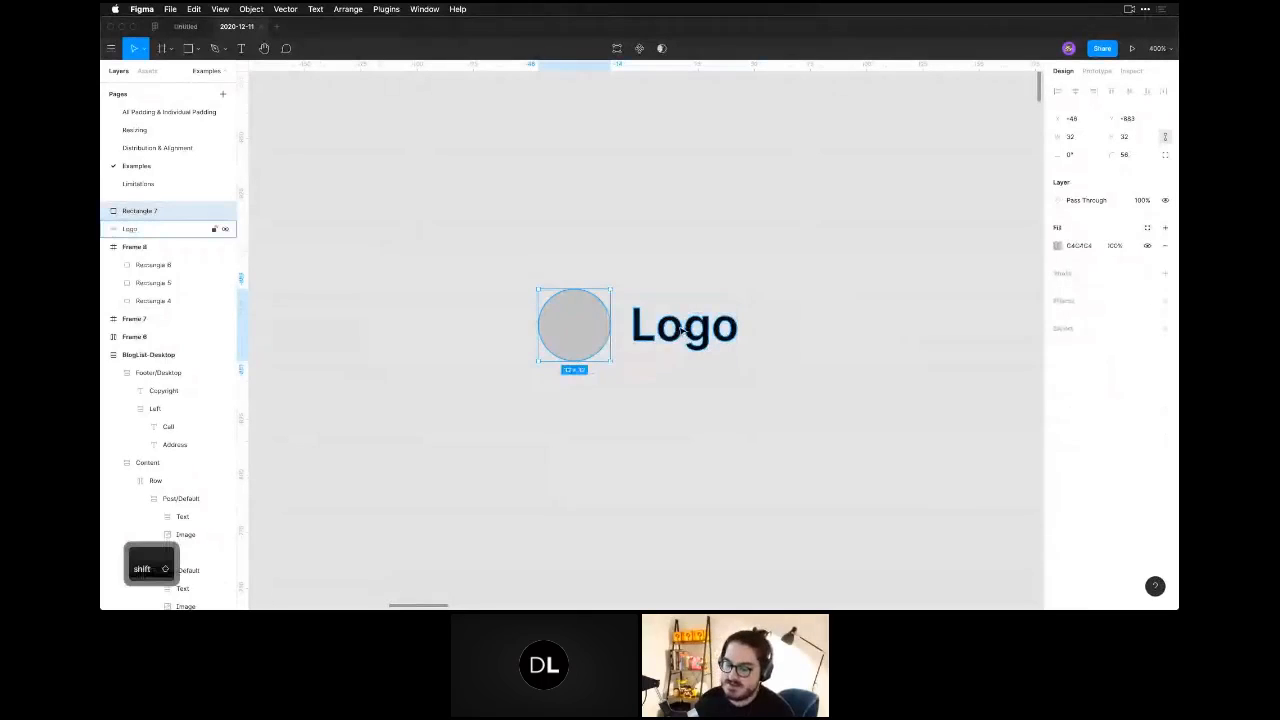
left_click(683, 330, "shift")
key("super+g")
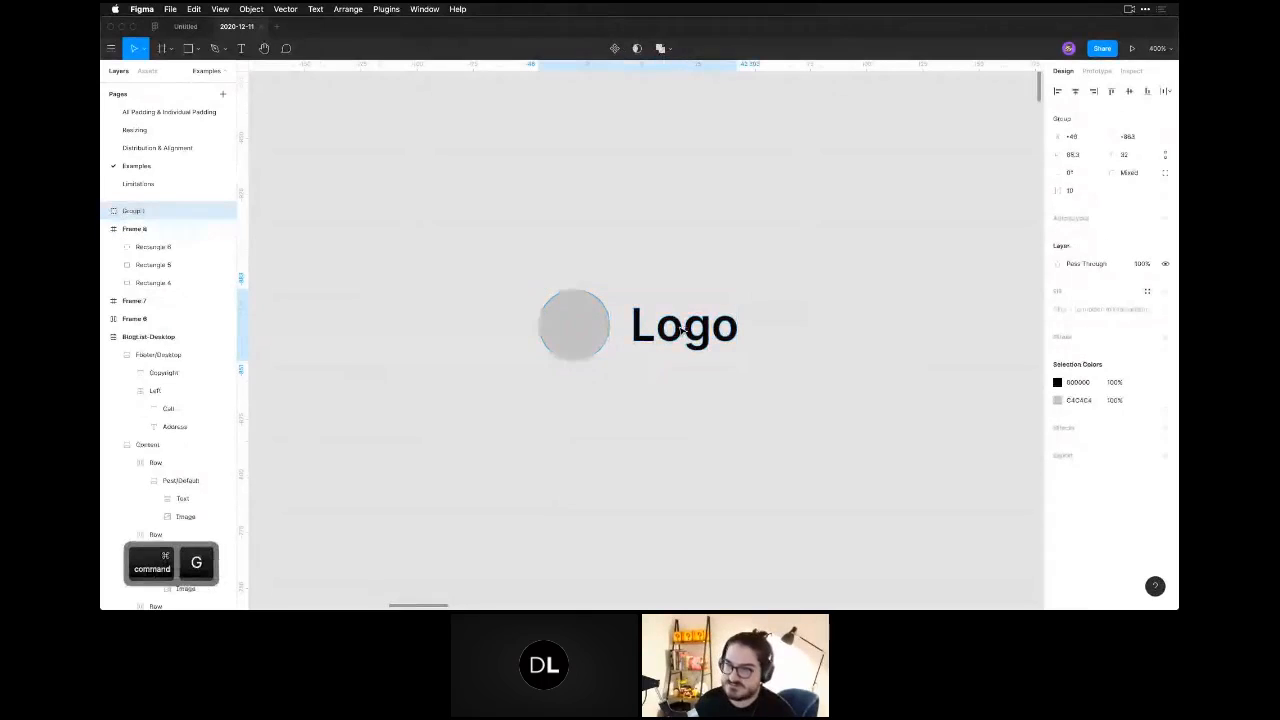
Duplicate the logo group directly below the original and convert the copy from a group to a frame.
left_click_drag(735, 359, 611, 465)
key("ctrl+z")
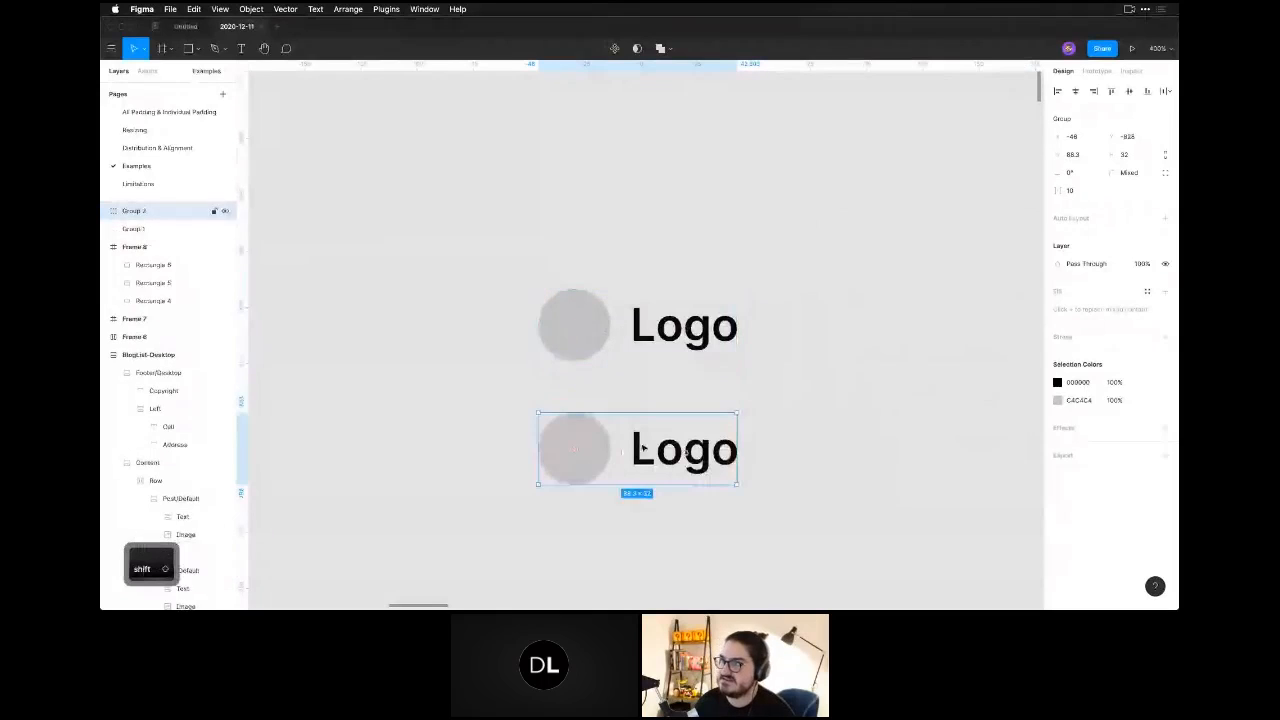
left_click(1082, 118)
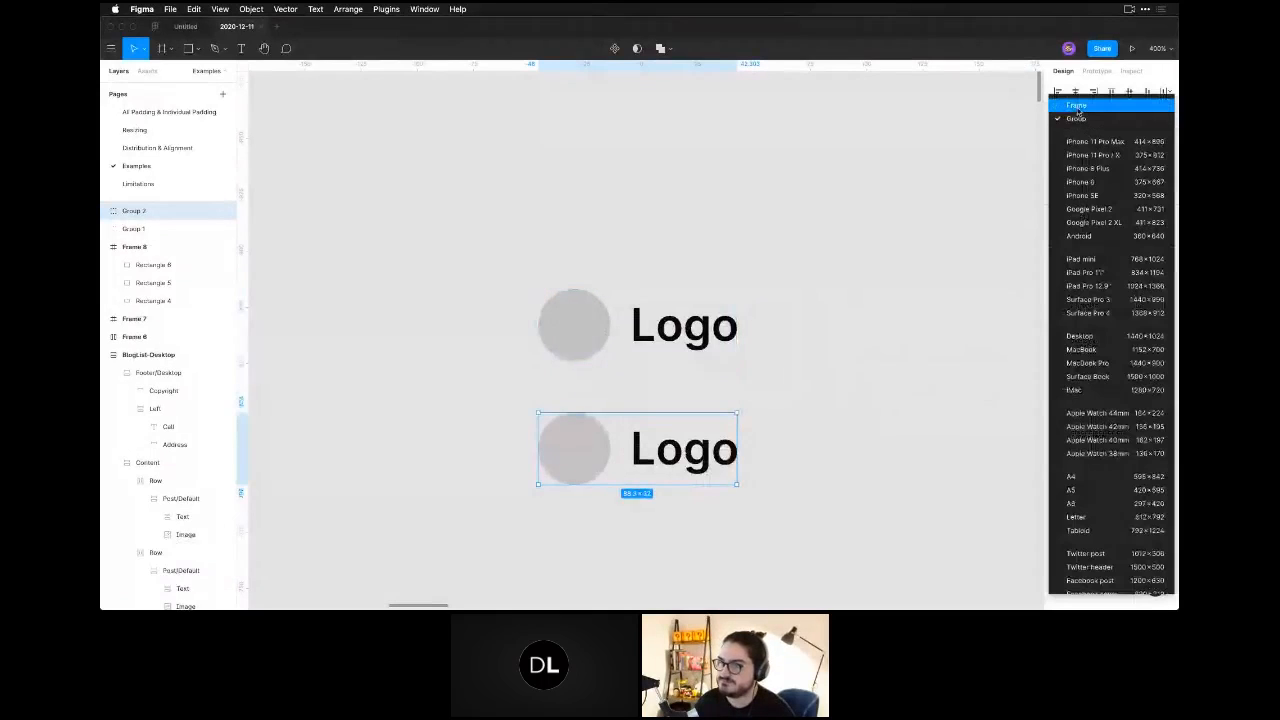
left_click(1080, 107)
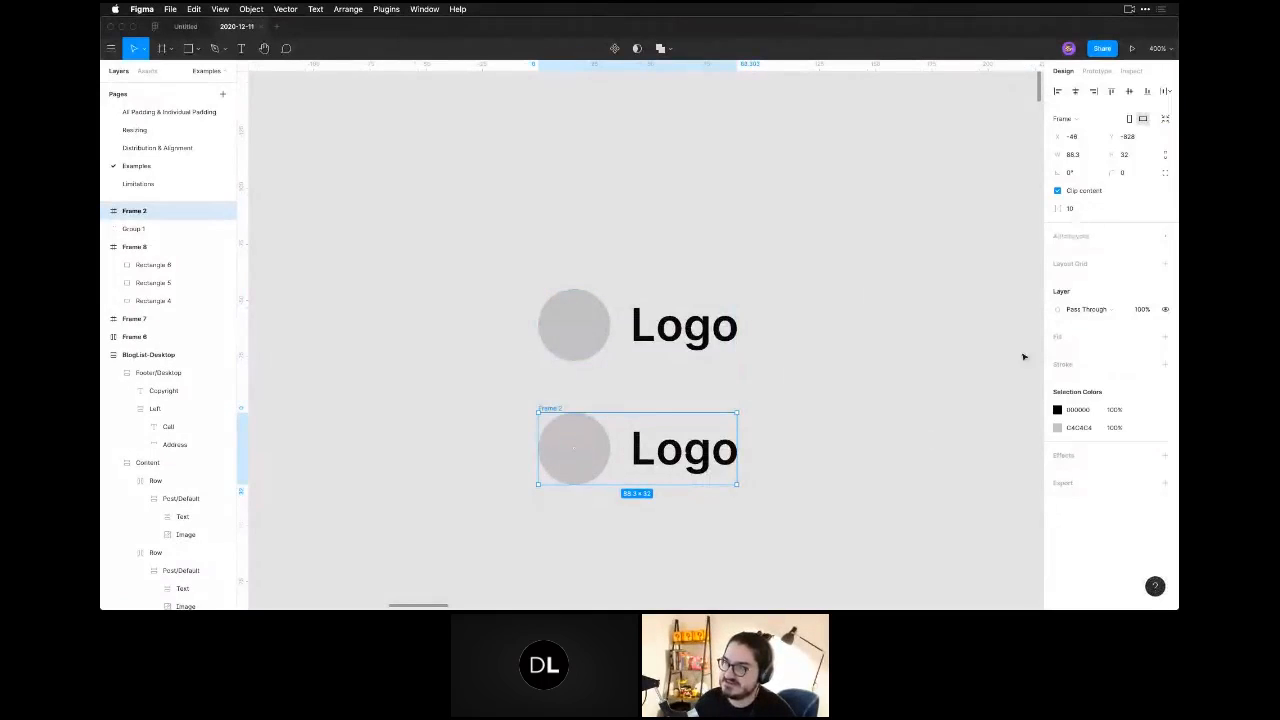
Try shrinking the copied logo frame from its corner and undo the resize.
left_click_drag(737, 484, 634, 437)
key("super+z")
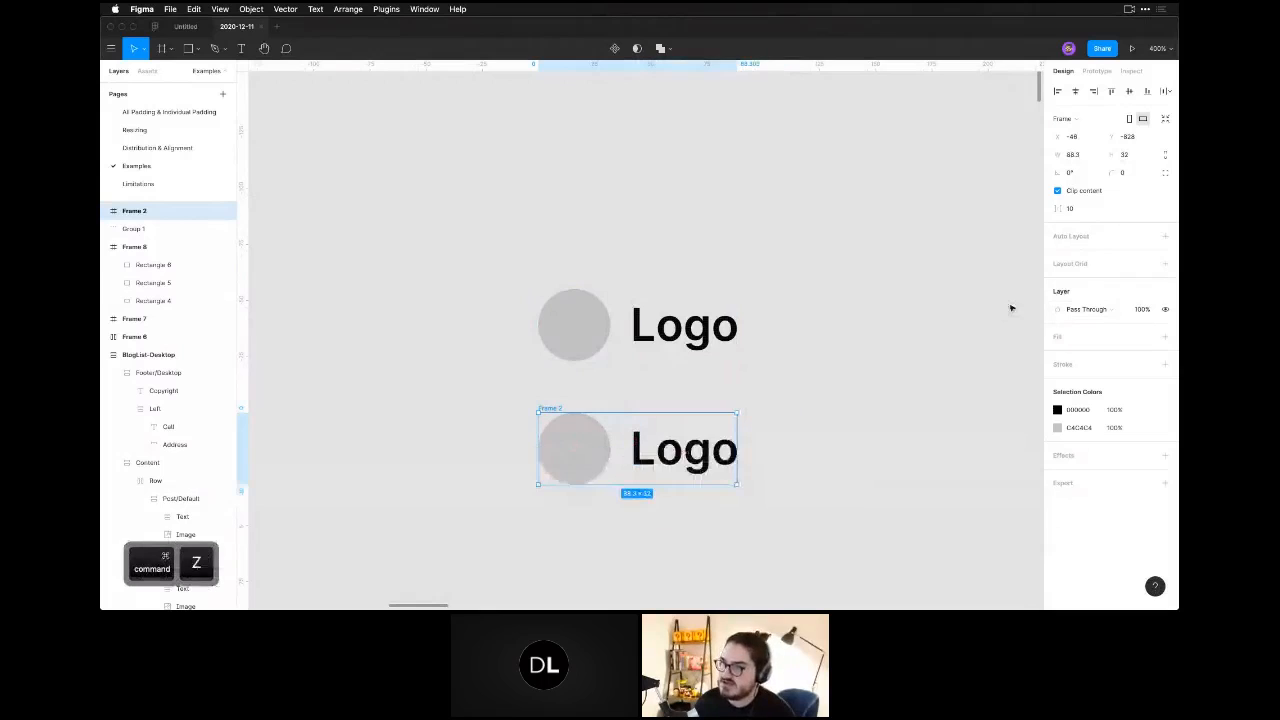
Set the horizontal constraint of the circle in the lower logo frame to Scale.
left_click(588, 447)
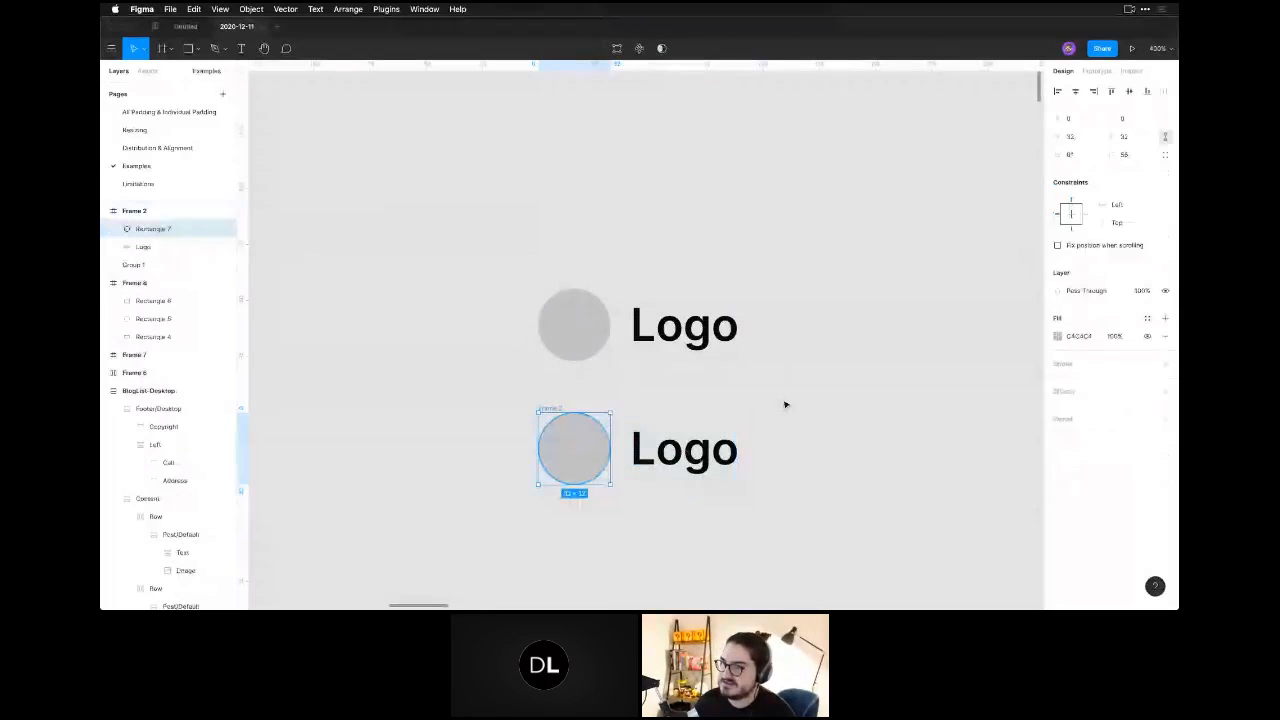
left_click(1117, 206)
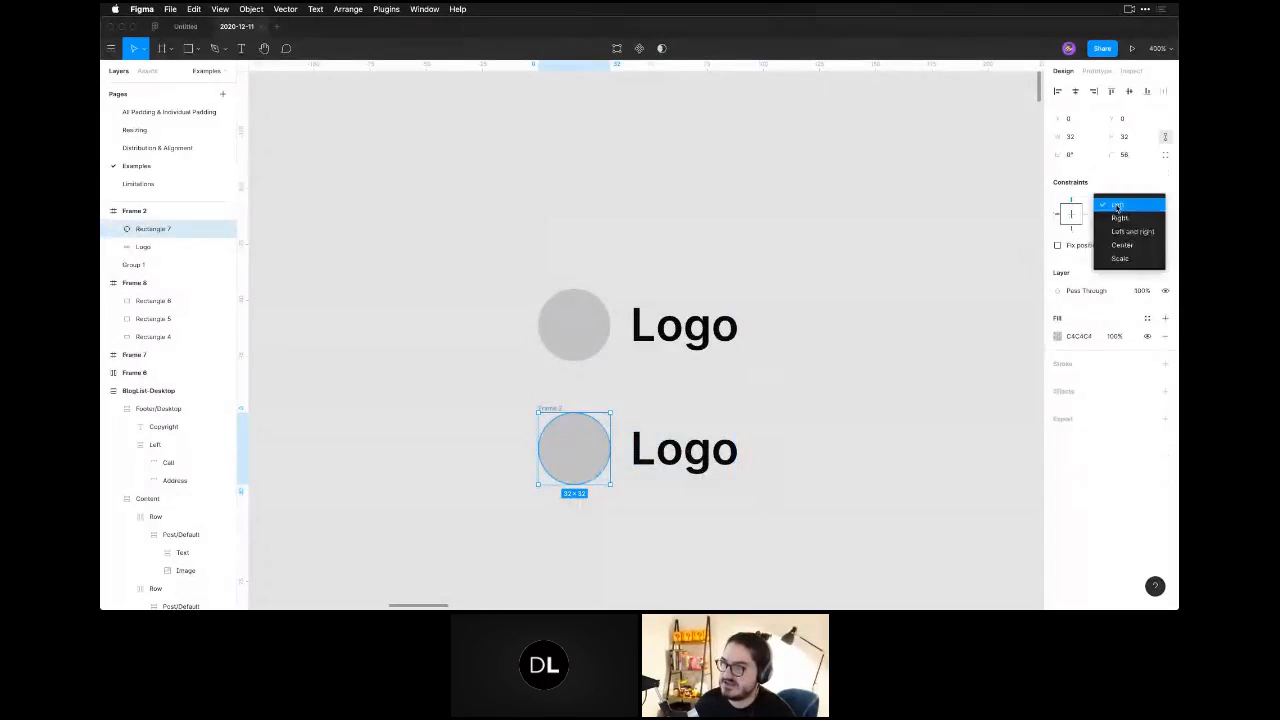
left_click(1118, 259)
key("Escape")
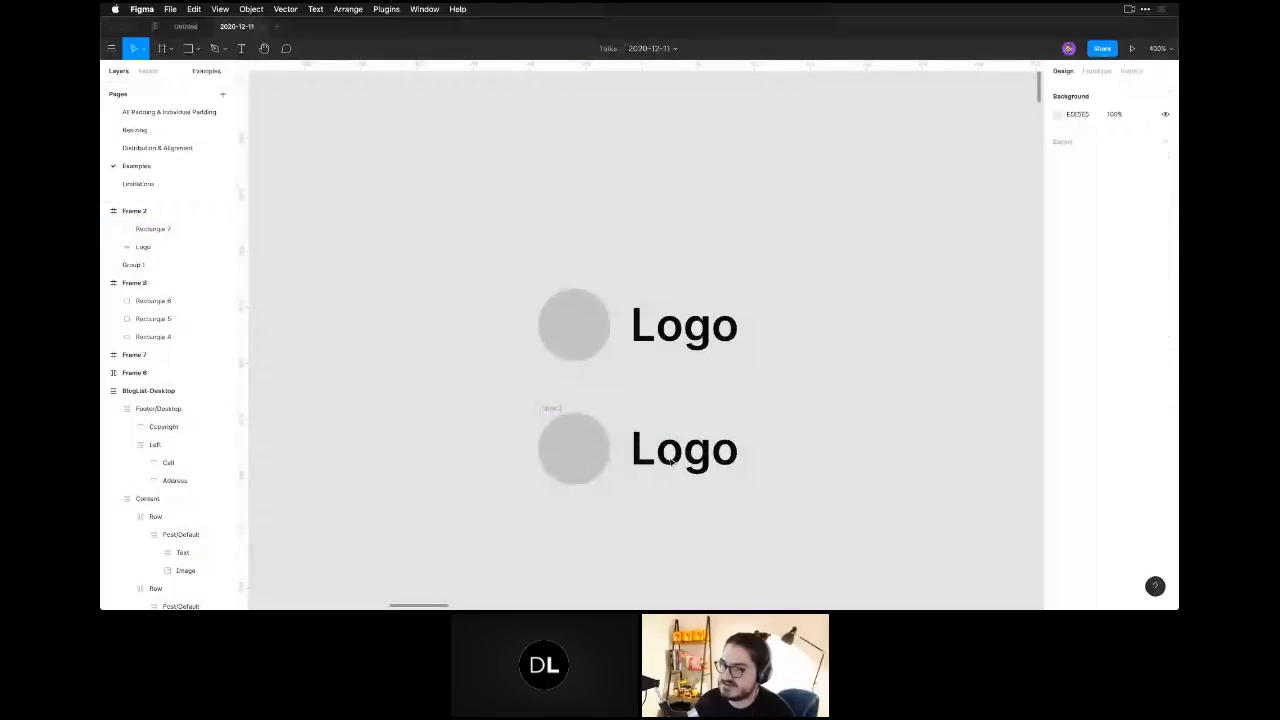
Set both the horizontal and vertical constraints of the Logo shape in the lower frame to Scale.
left_click(680, 452)
left_click(1132, 204)
left_click(1118, 258)
left_click(1117, 222)
left_click(1117, 277)
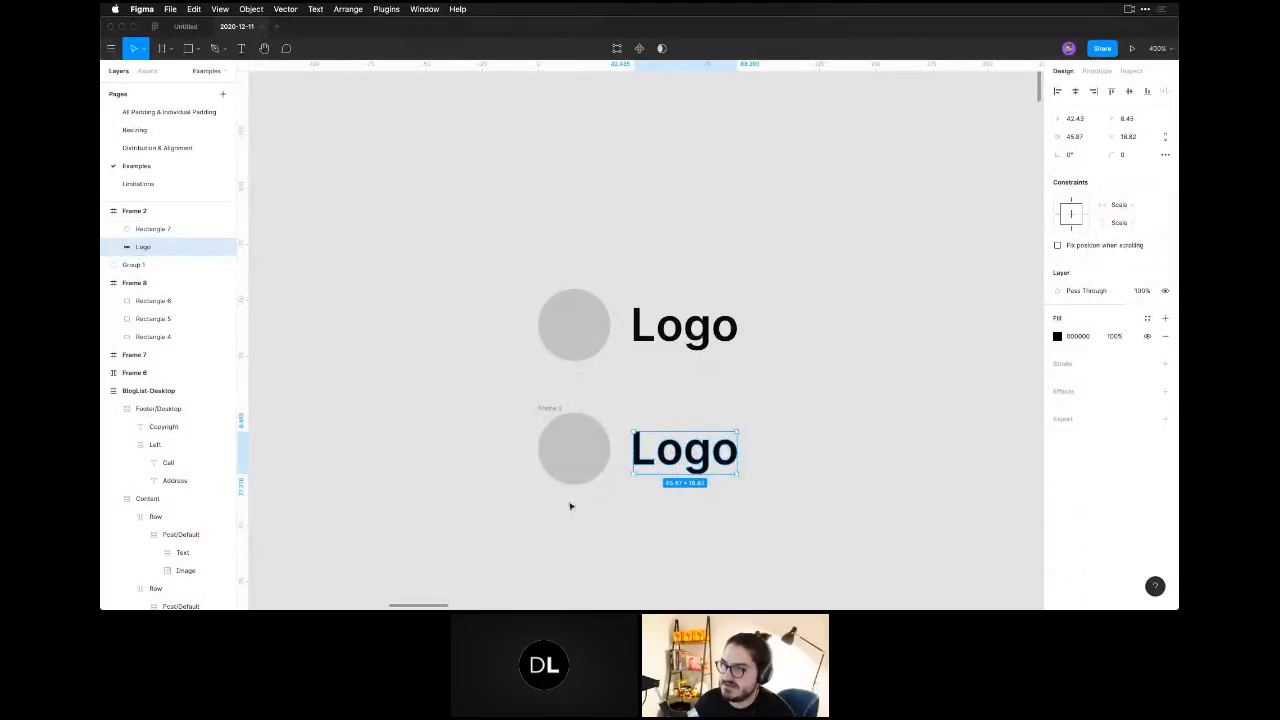
Set the vertical constraint of the circle in the lower logo frame to Scale.
left_click(575, 450)
left_click(1125, 222)
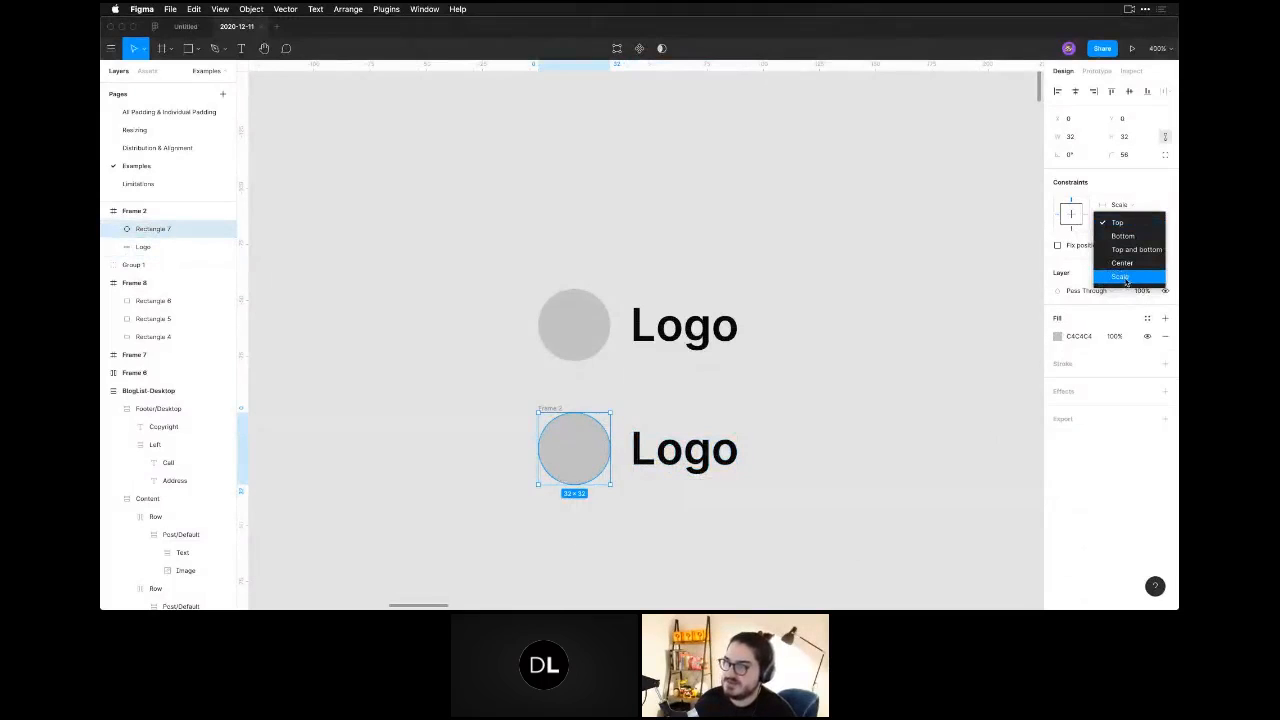
left_click(1120, 277)
left_click(820, 514)
Shrink the lower logo frame proportionally to about 55 × 20 and undo the resize.
left_click(553, 411)
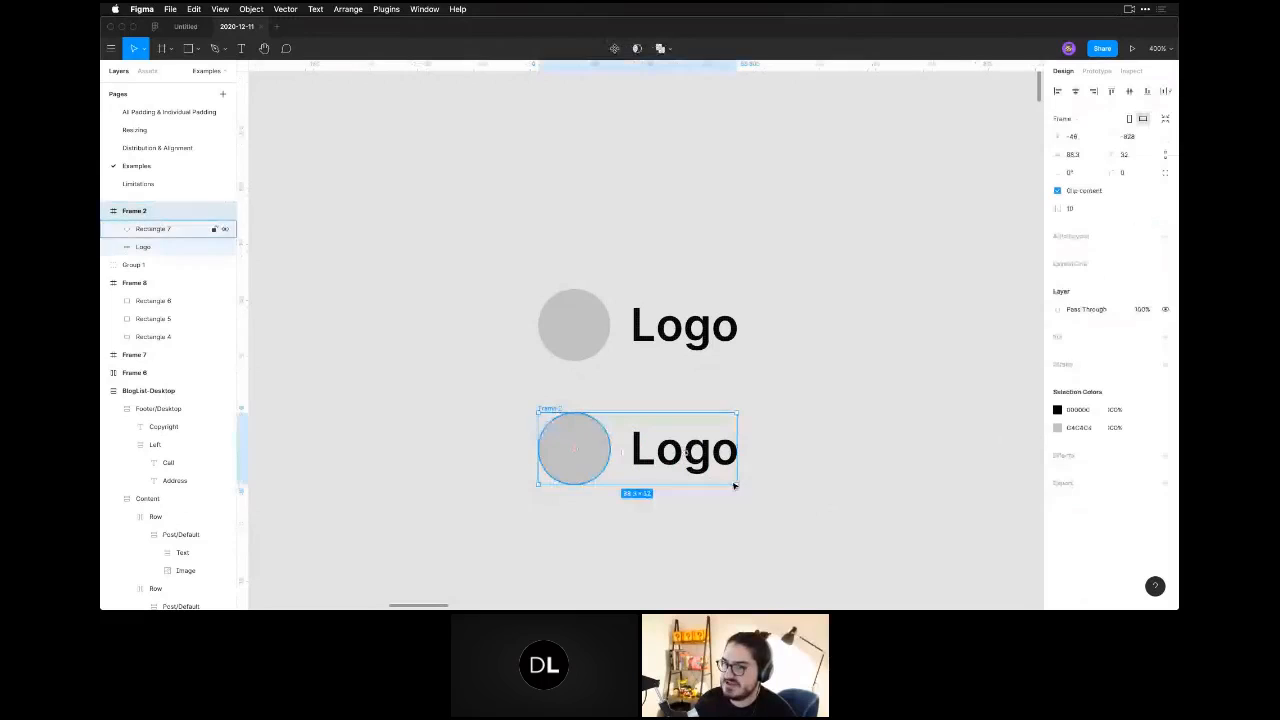
left_click_drag(736, 484, 603, 454)
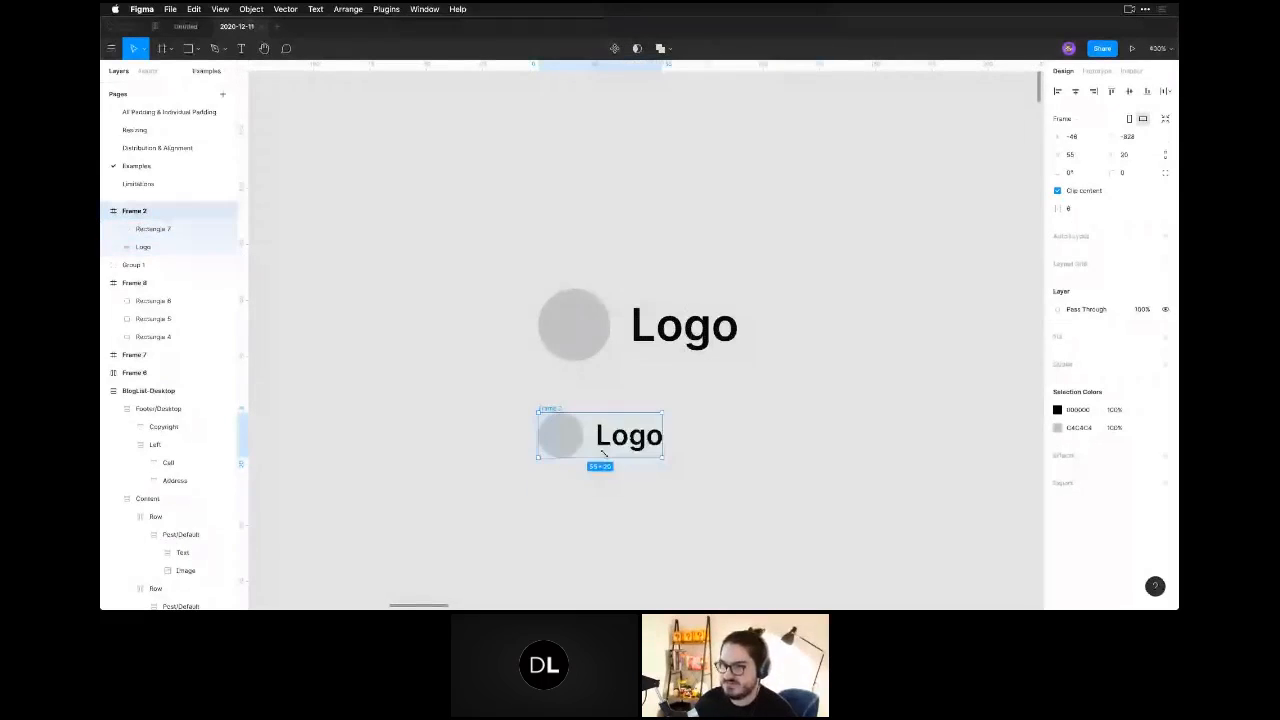
key("super+z")
Shrink the original logo group proportionally to about 52 × 19.
left_click(690, 340)
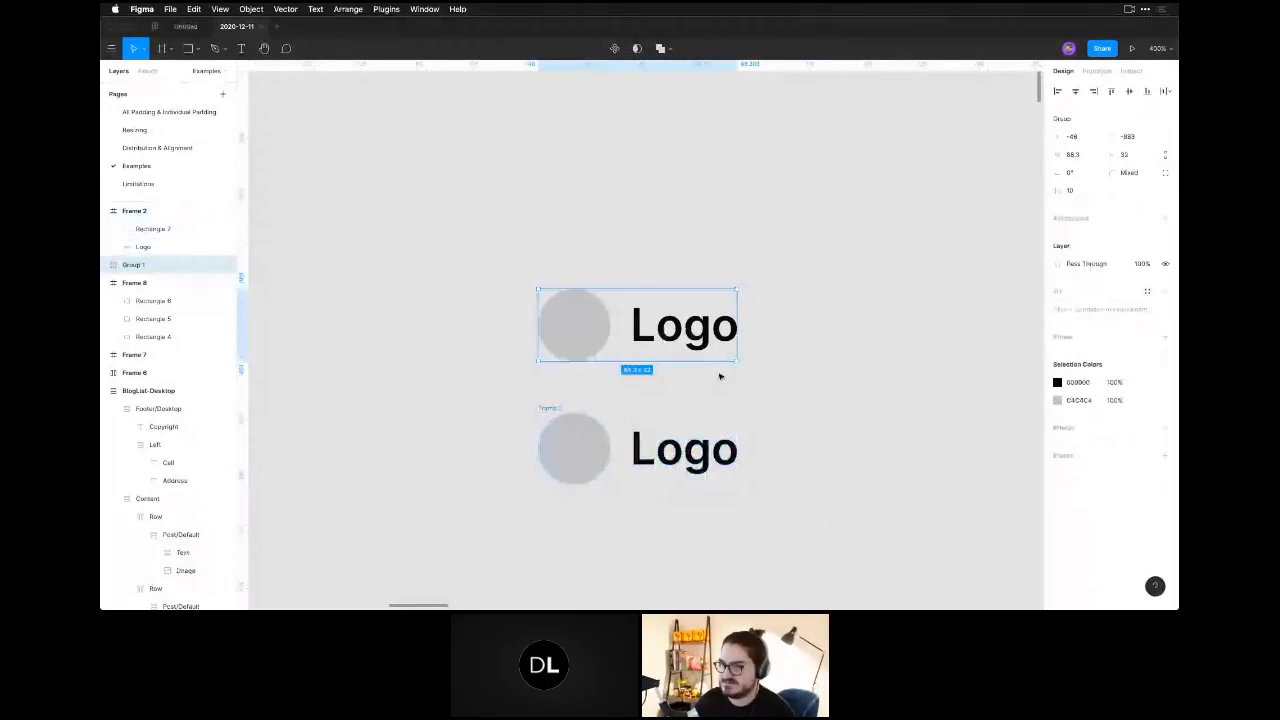
left_click_drag(733, 362, 648, 333)
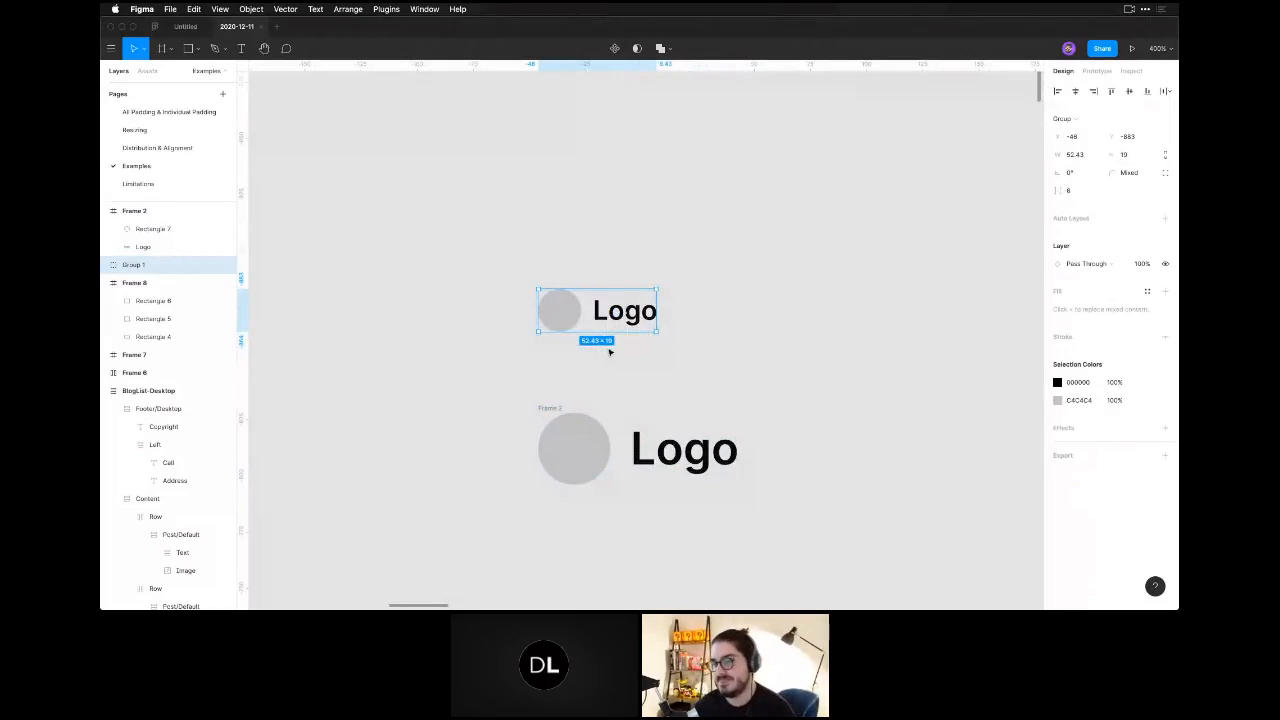
left_click(552, 408)
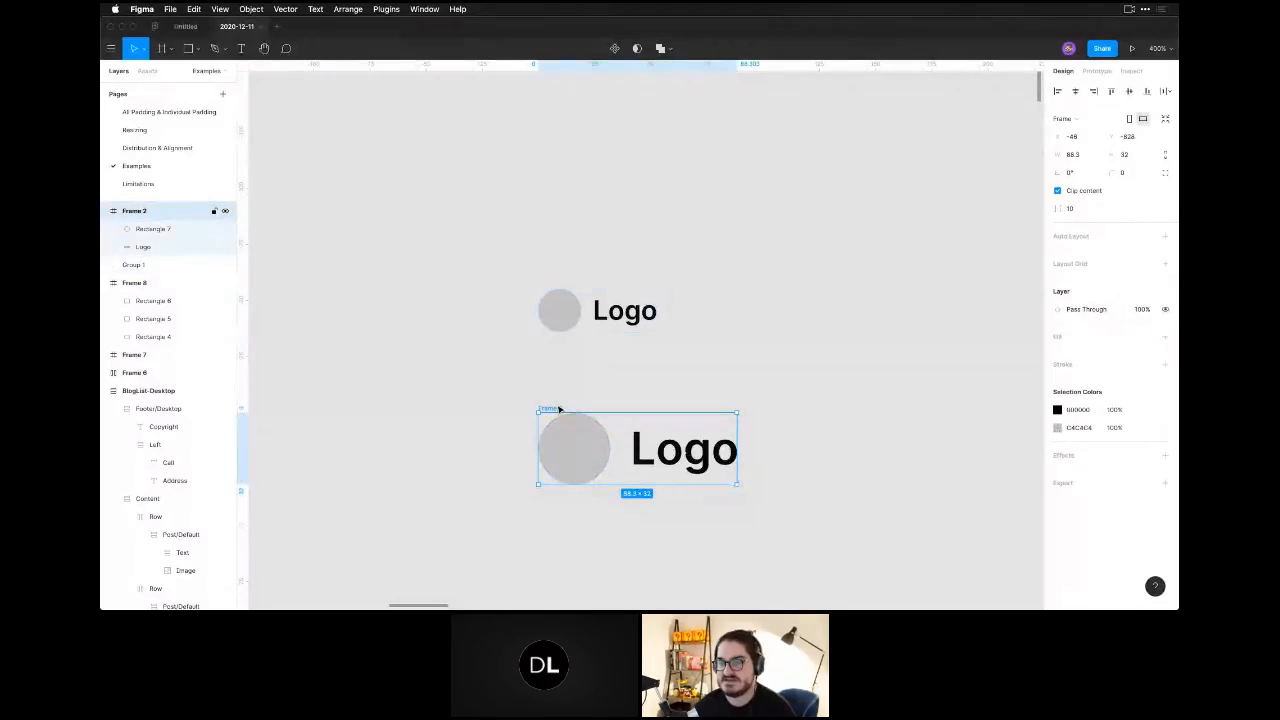
key("ctrl+z")
key("Escape")
Create a component from the shrunken logo group.
scroll(640, 380, "right", 2)
left_click(529, 331)
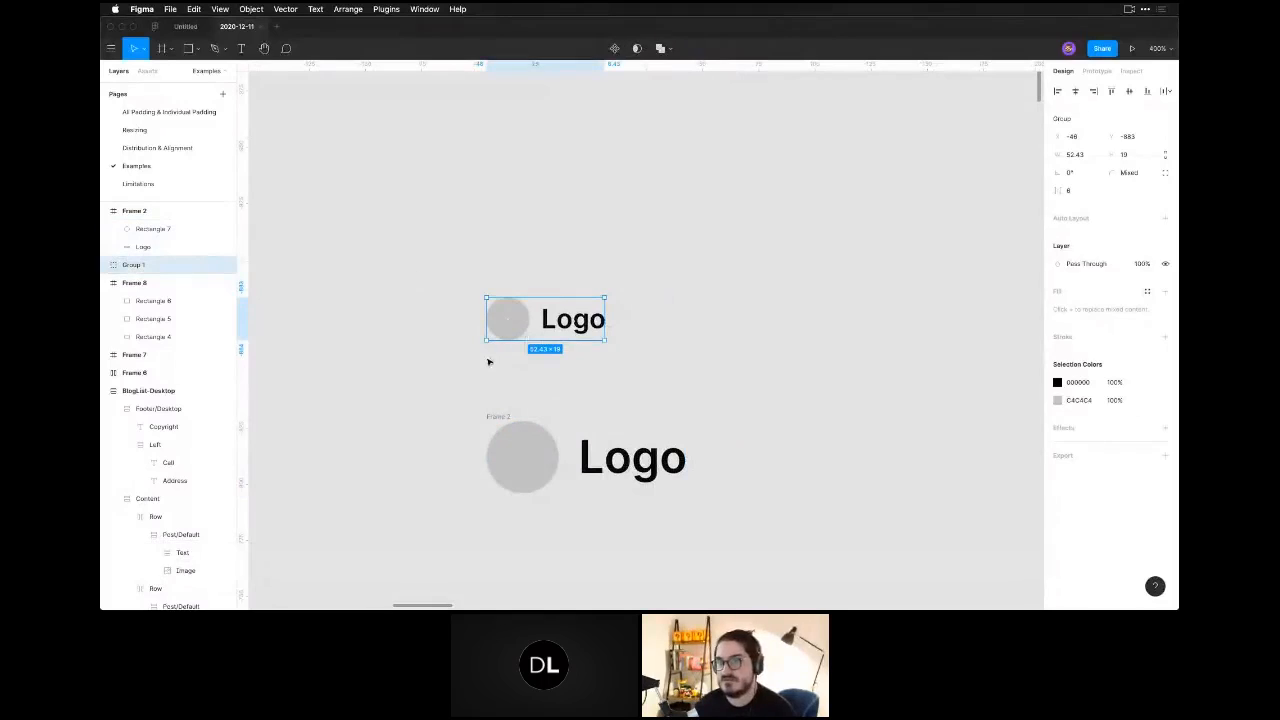
left_click(486, 355)
left_click(498, 328)
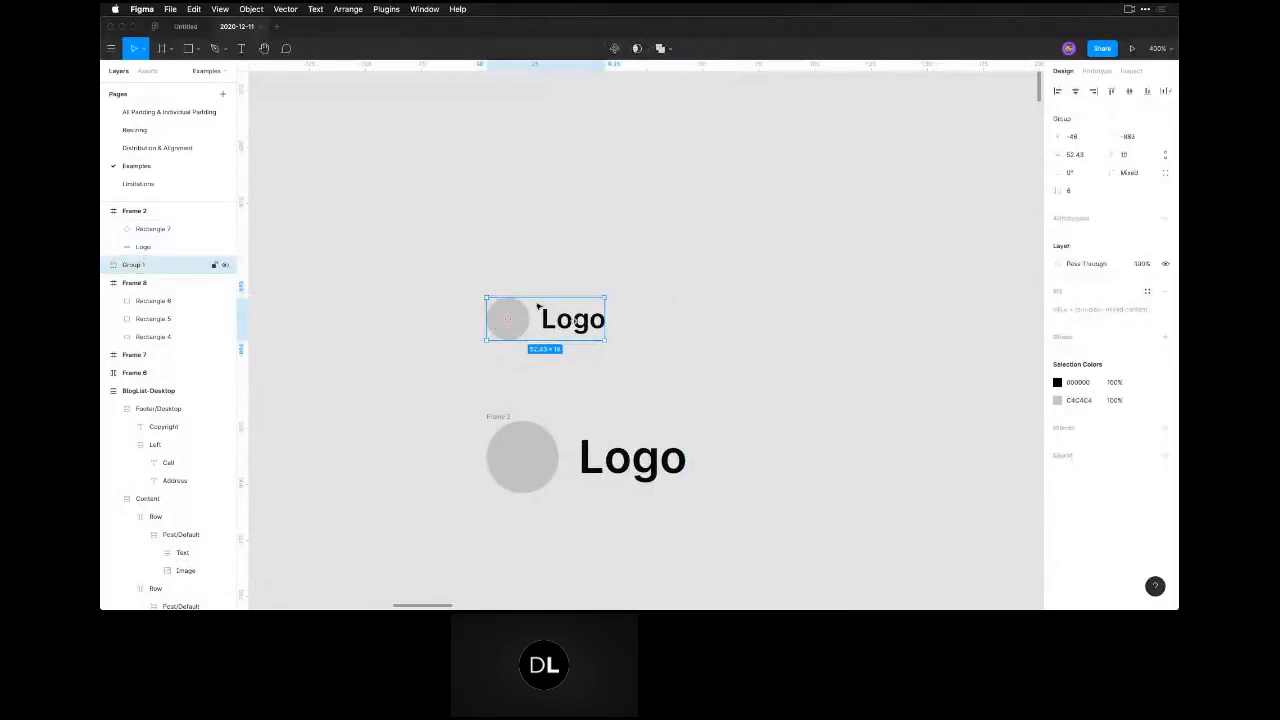
left_click(615, 49)
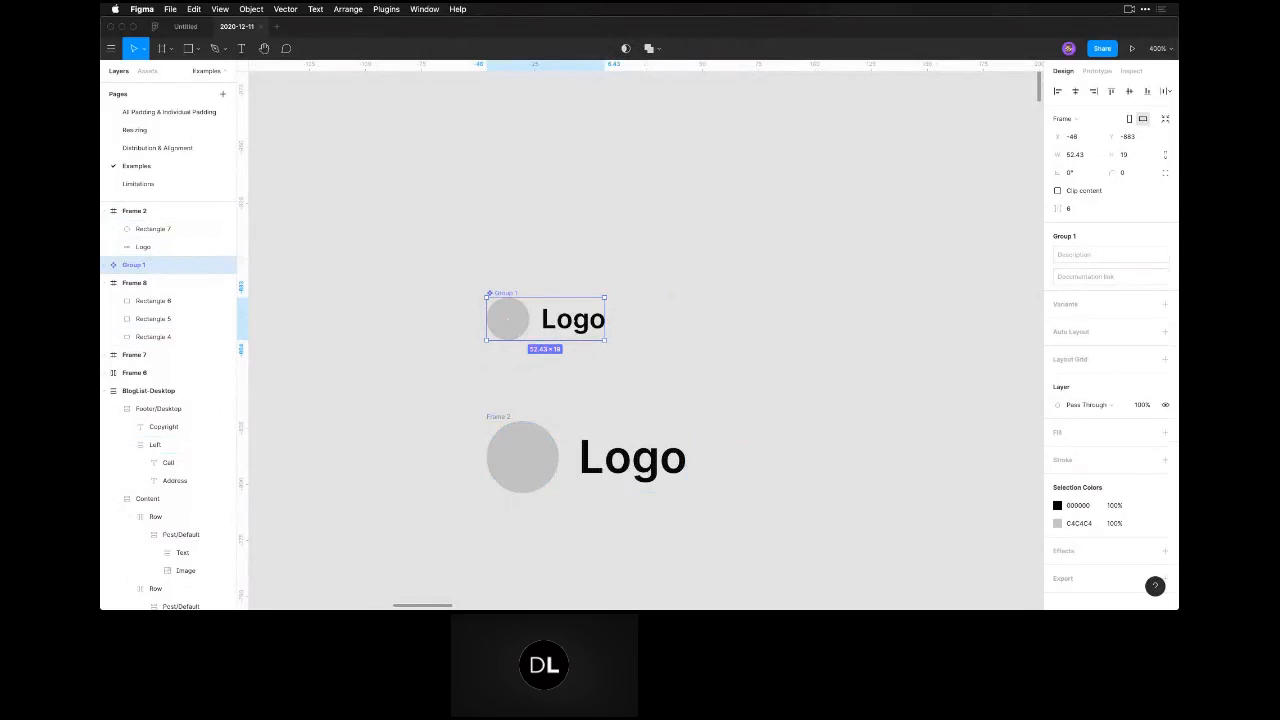
Switch to Chrome to check the workshop chat for questions and return to Figma.
mouse_move(380, 589)
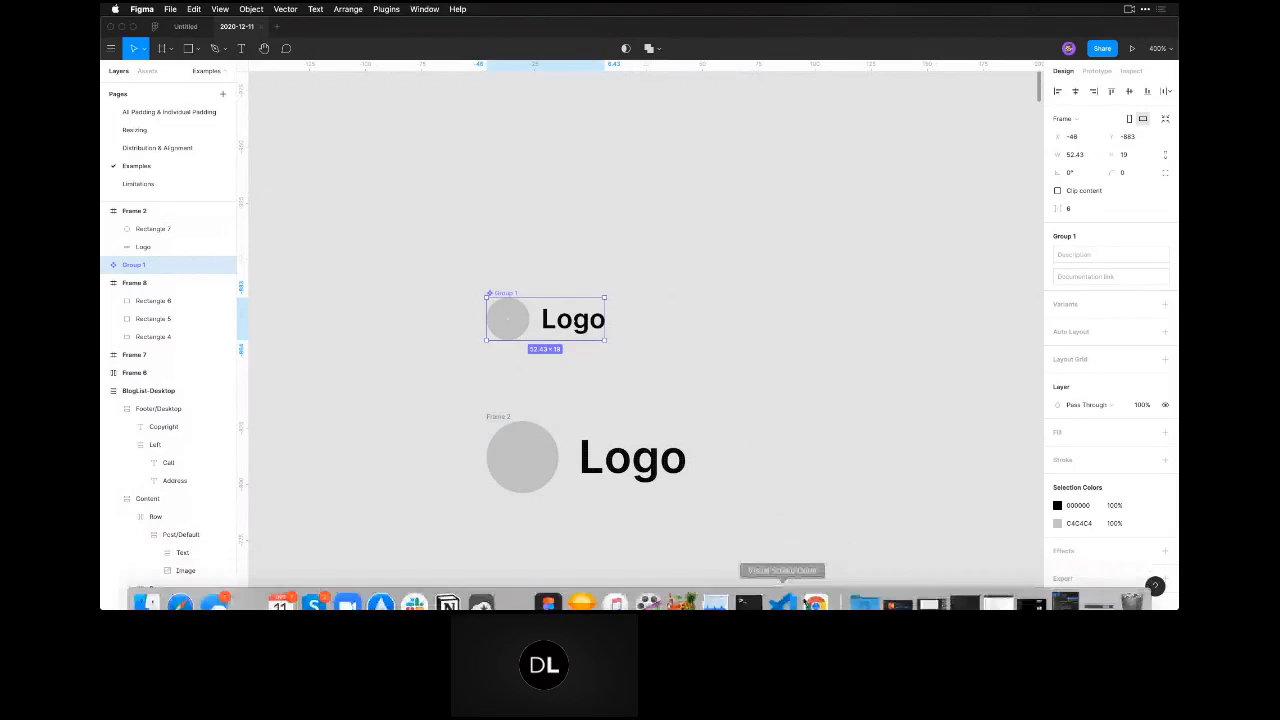
left_click(815, 600)
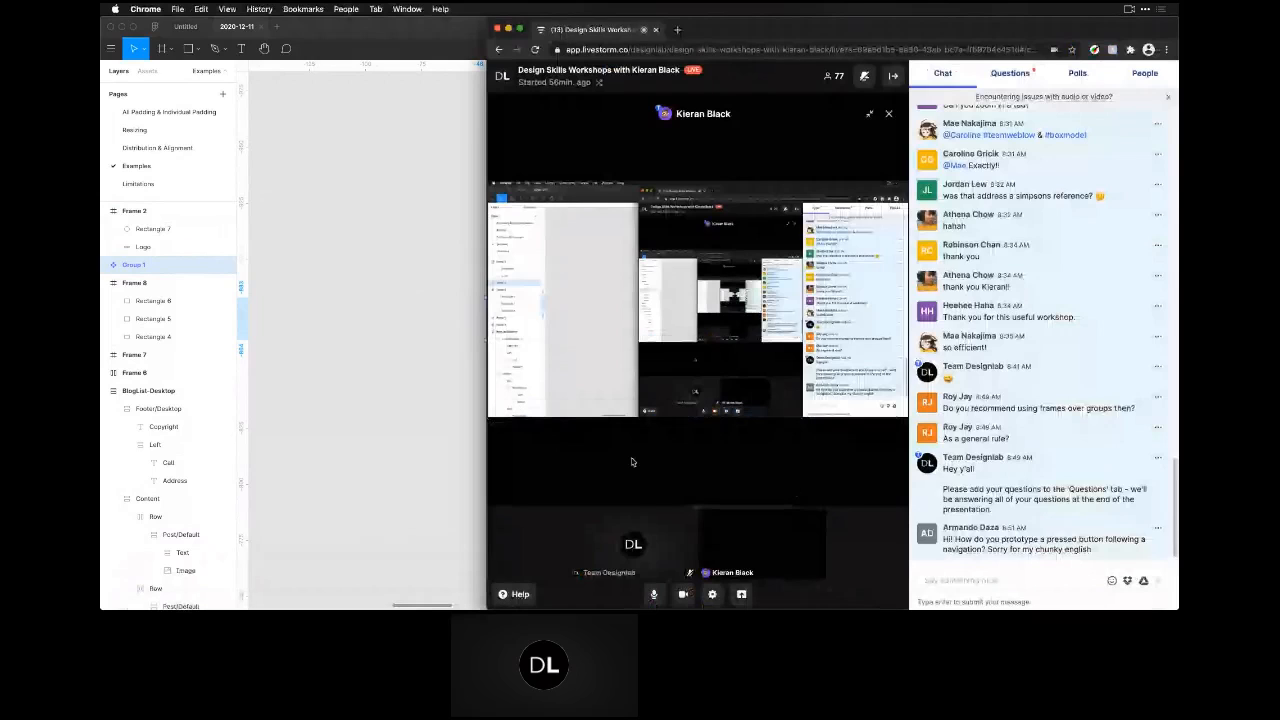
left_click(371, 457)
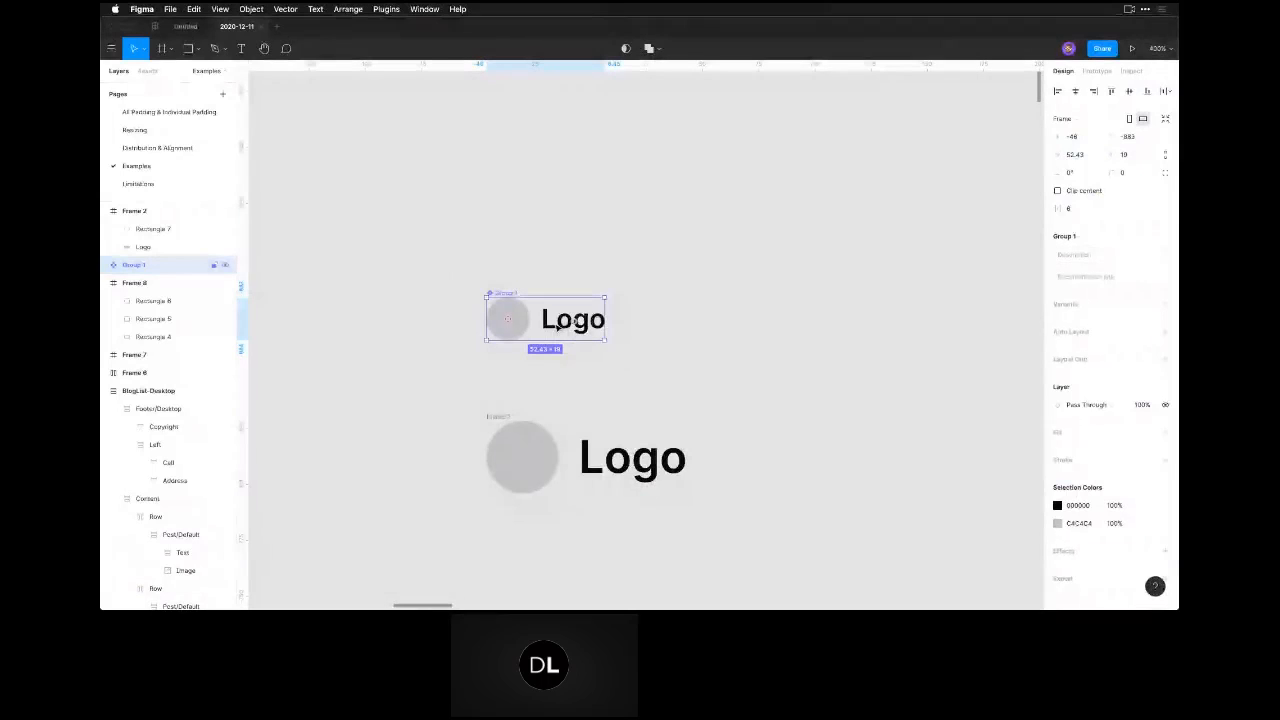
Rename the component made from the logo group as Logo.
double_click(140, 265)
type("Logo")
key("Return")
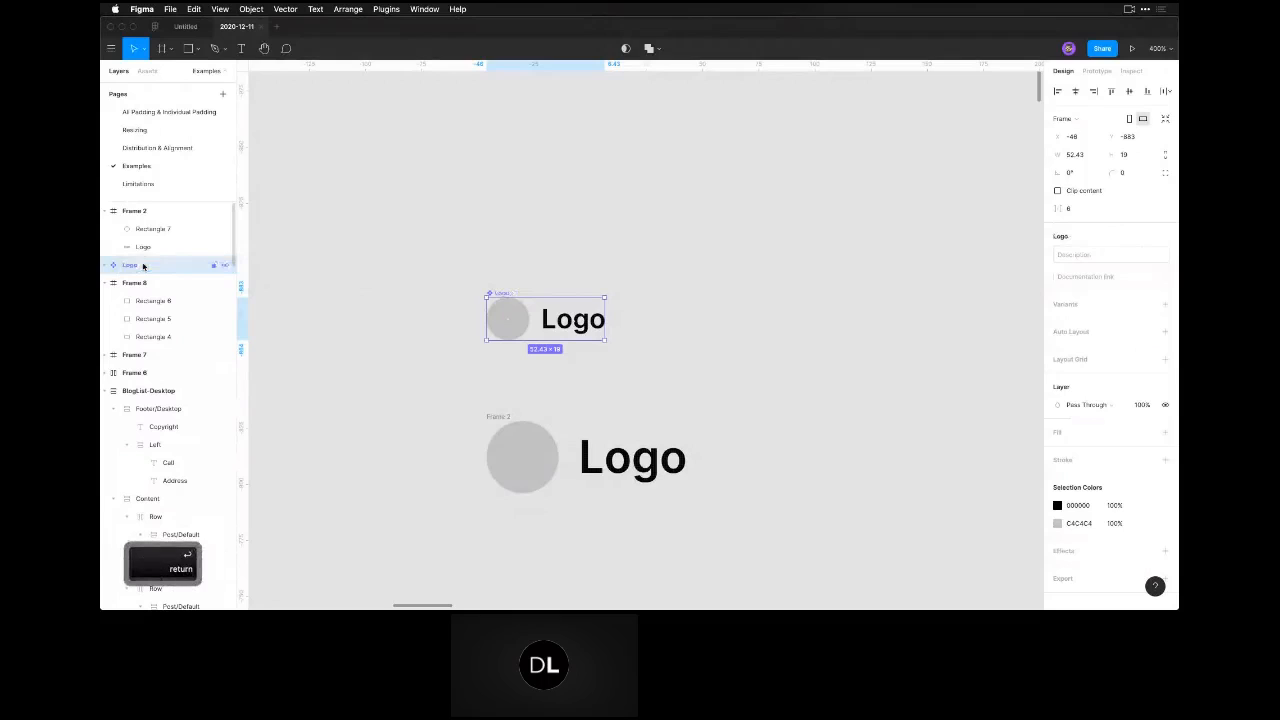
Move the Logo component farther above Frame 2 and add a second variant to it.
left_click(773, 288)
left_click_drag(494, 296, 510, 212)
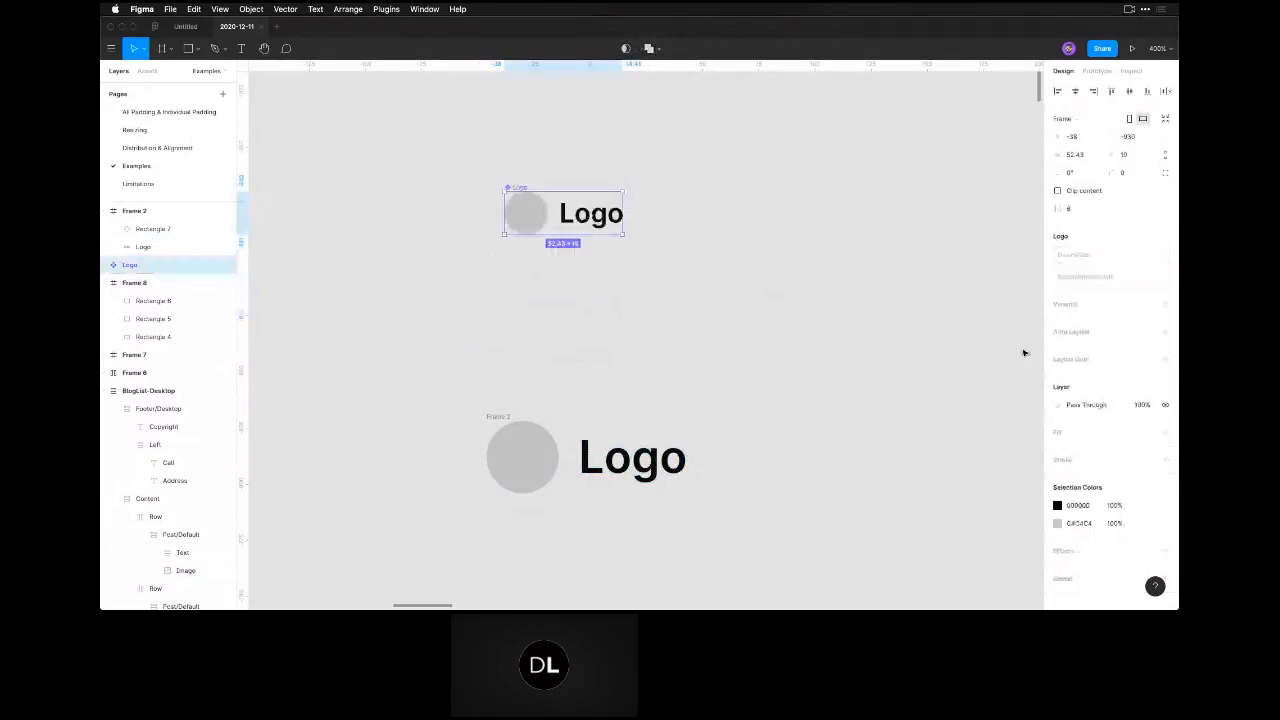
left_click(1164, 302)
left_click(768, 292)
Move the Logo text of the new variant to just below its circle.
left_click(530, 301)
double_click(581, 301)
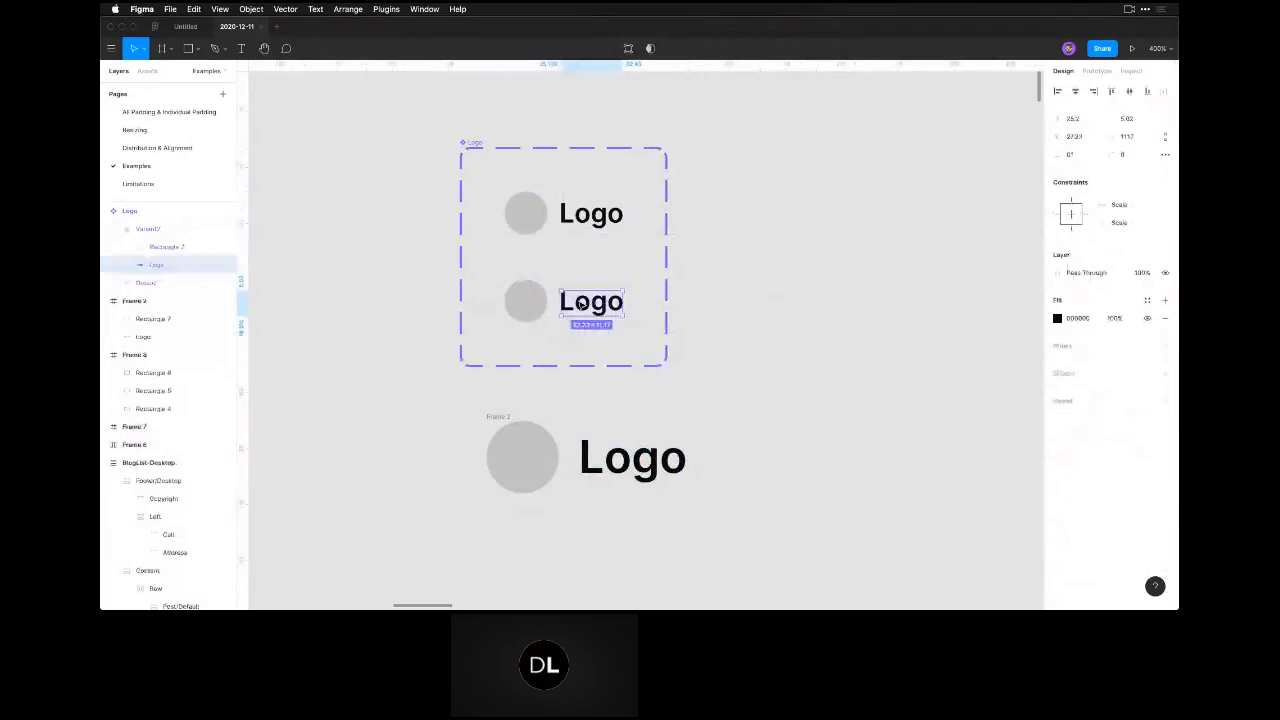
left_click_drag(581, 301, 518, 338)
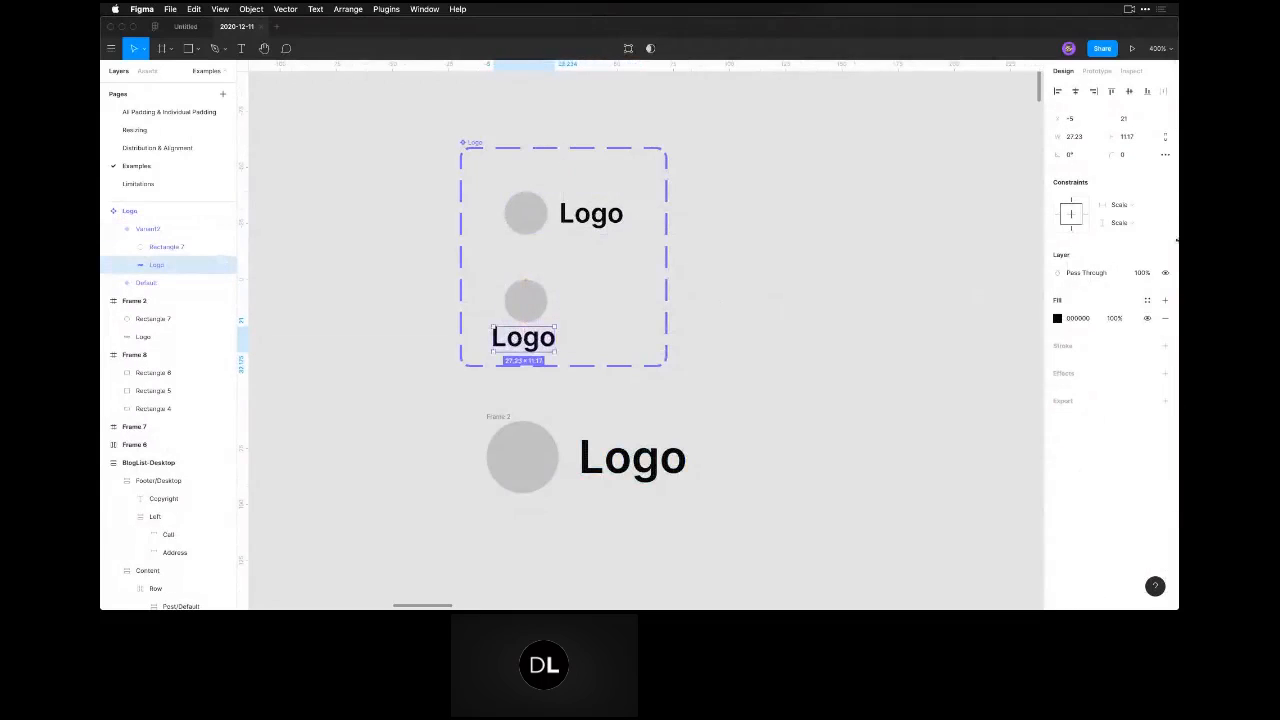
Scale the new variant's Logo text proportionally to a height of 8 and centre it beneath the circle.
left_click(1144, 141)
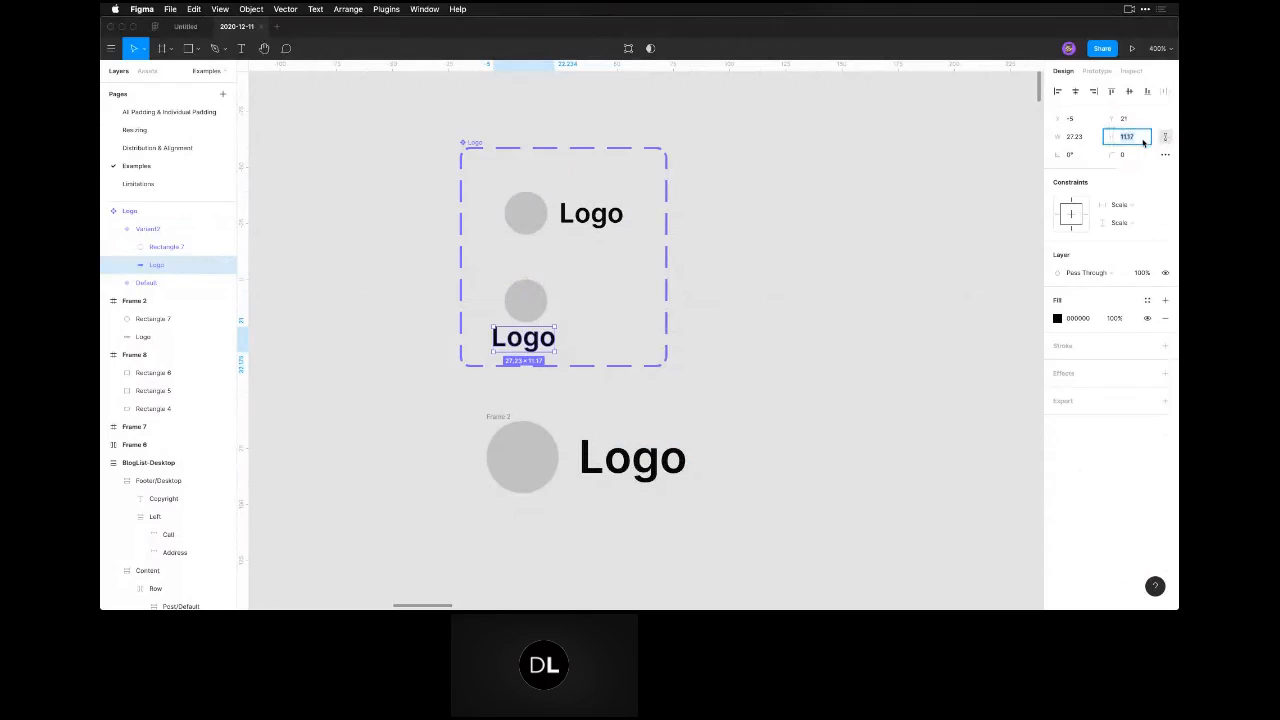
type("8")
key("Return")
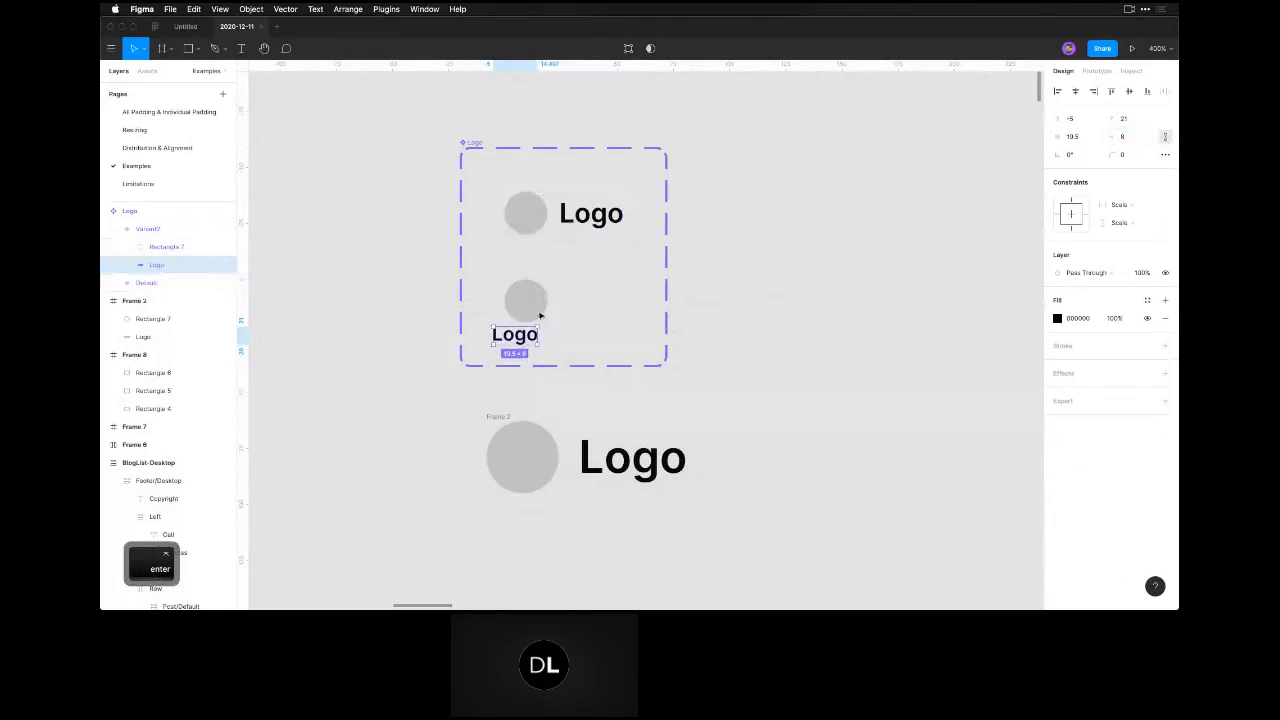
left_click_drag(530, 336, 537, 346)
left_click(668, 411)
key("space")
left_click_drag(646, 413, 676, 418)
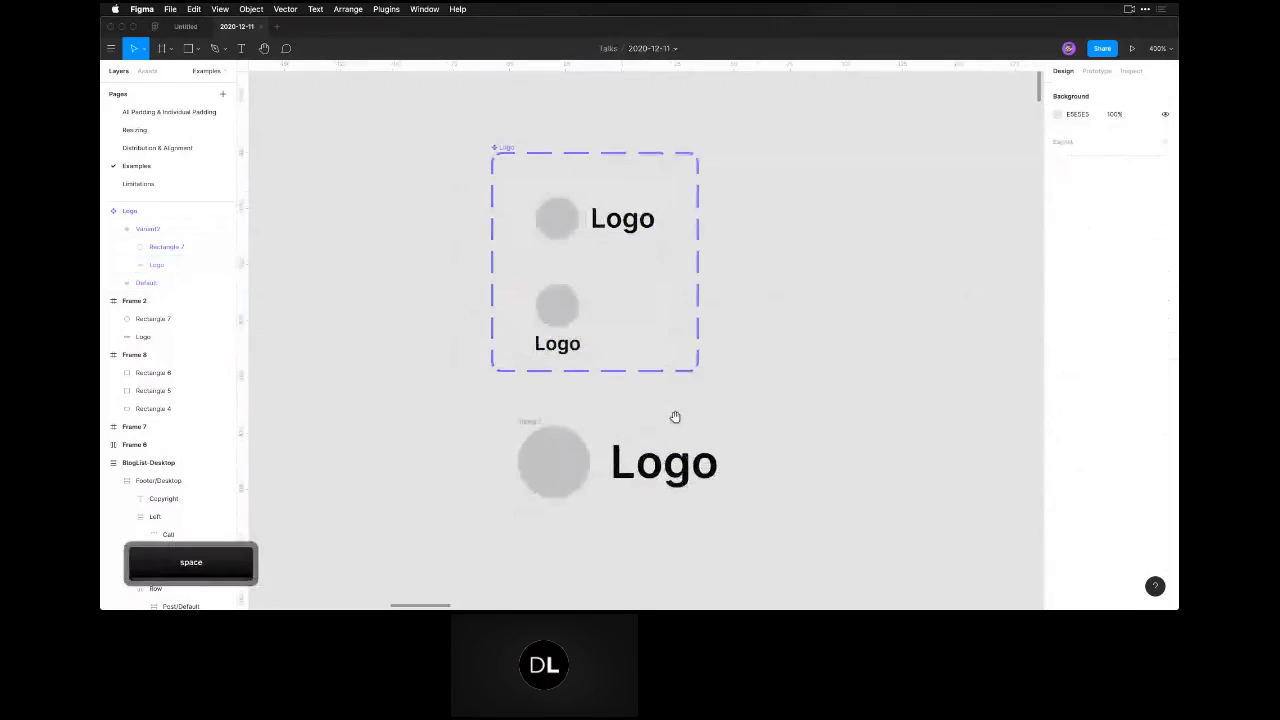
Resize the new variant's frame to fit the stacked circle and text.
left_click(574, 304)
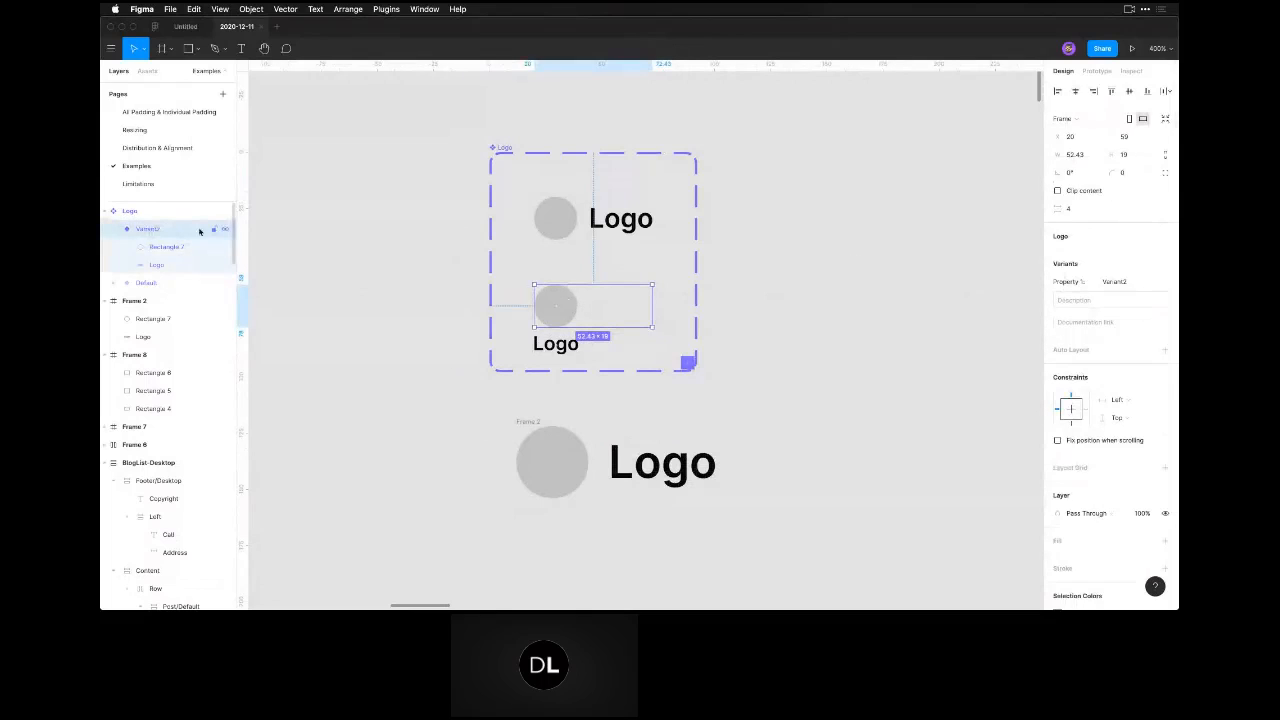
left_click(1165, 118)
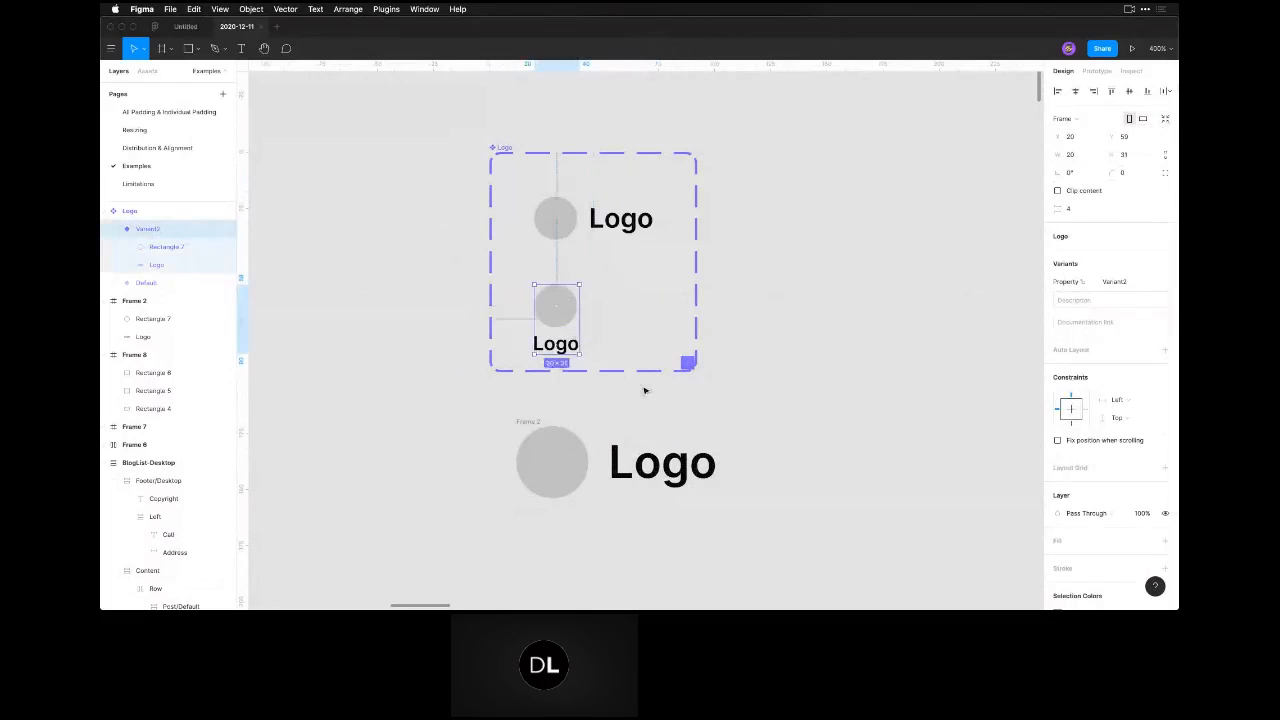
left_click(675, 397)
left_click(598, 219)
left_click(609, 349)
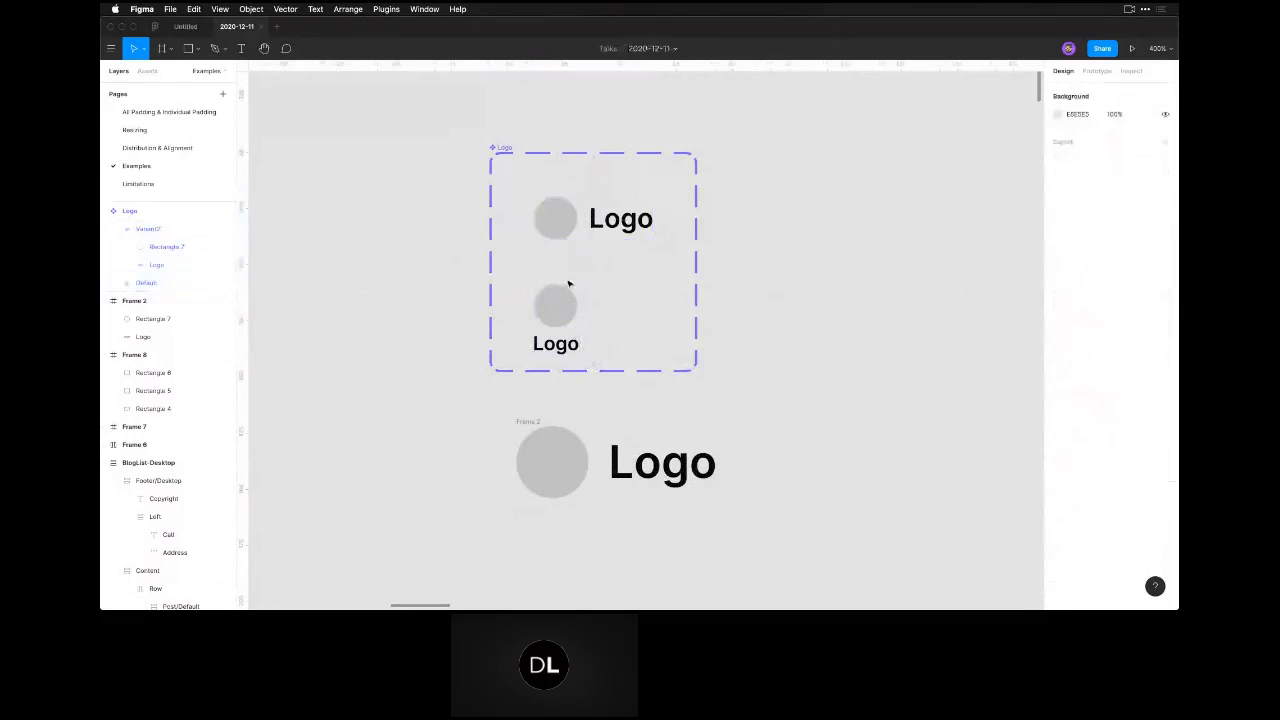
Set the variant property value of the side-by-side logo to Horizontal.
left_click(572, 214)
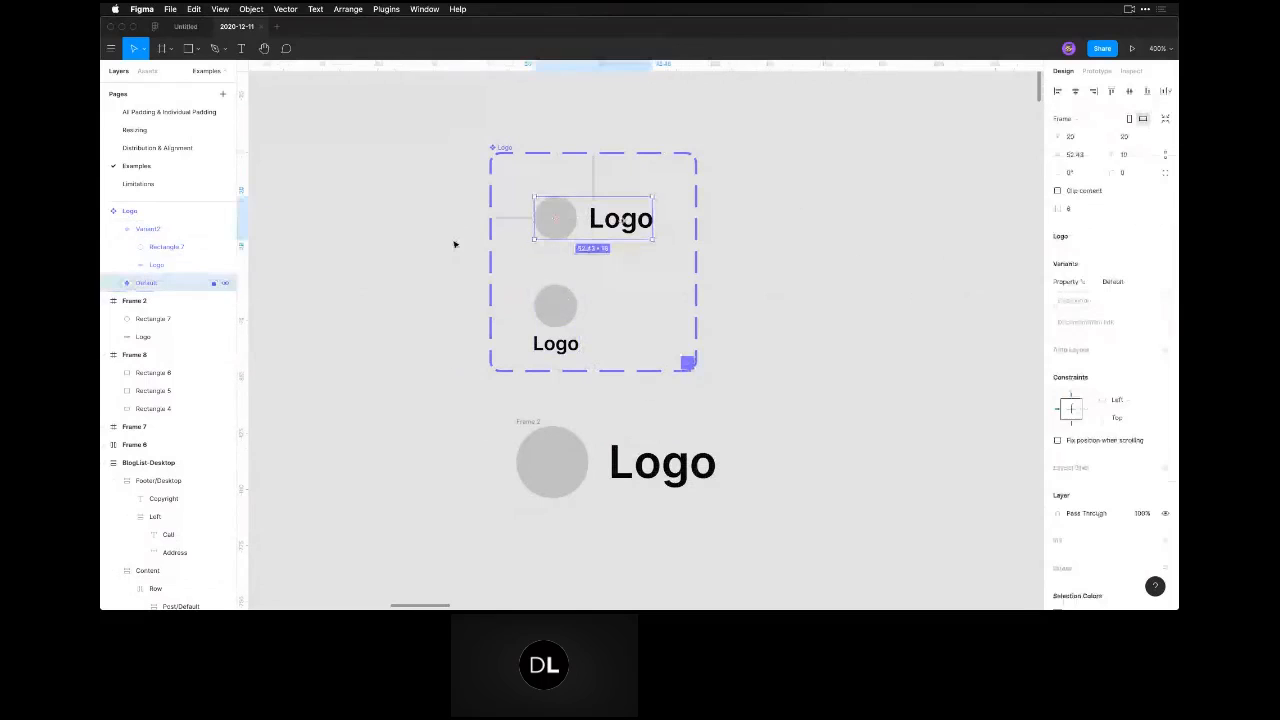
left_click(1125, 283)
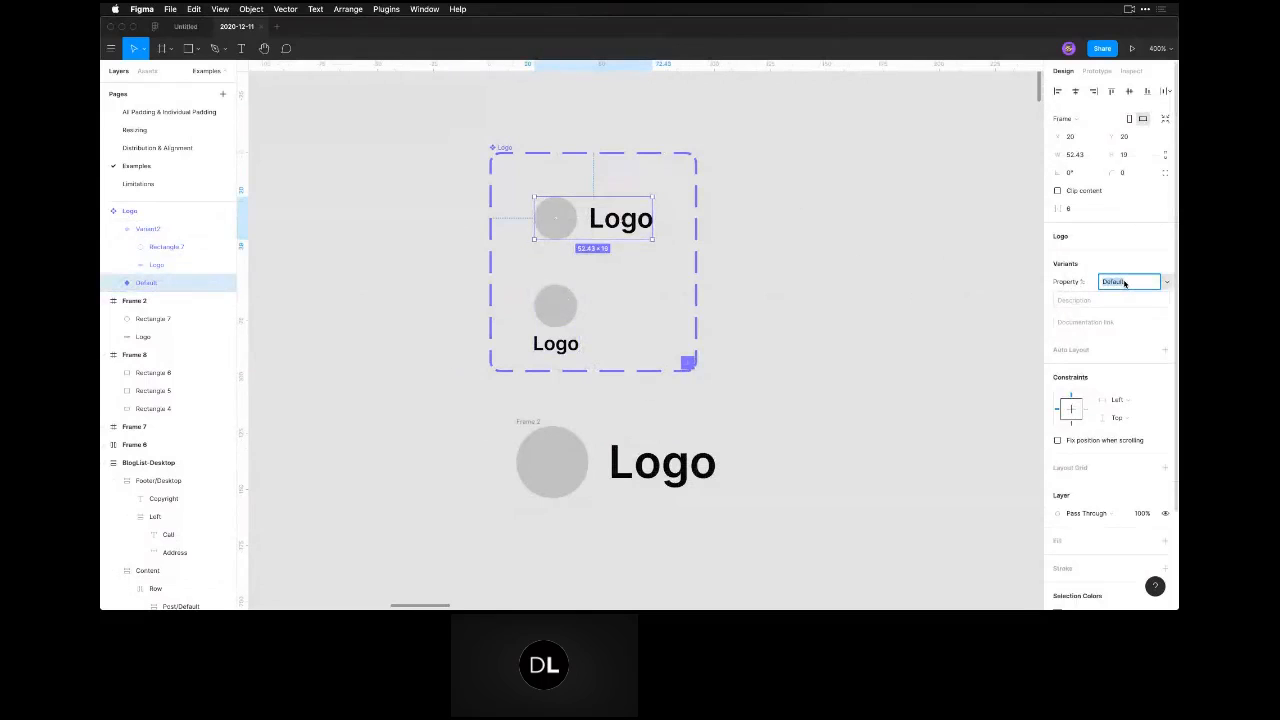
type("Horiz")
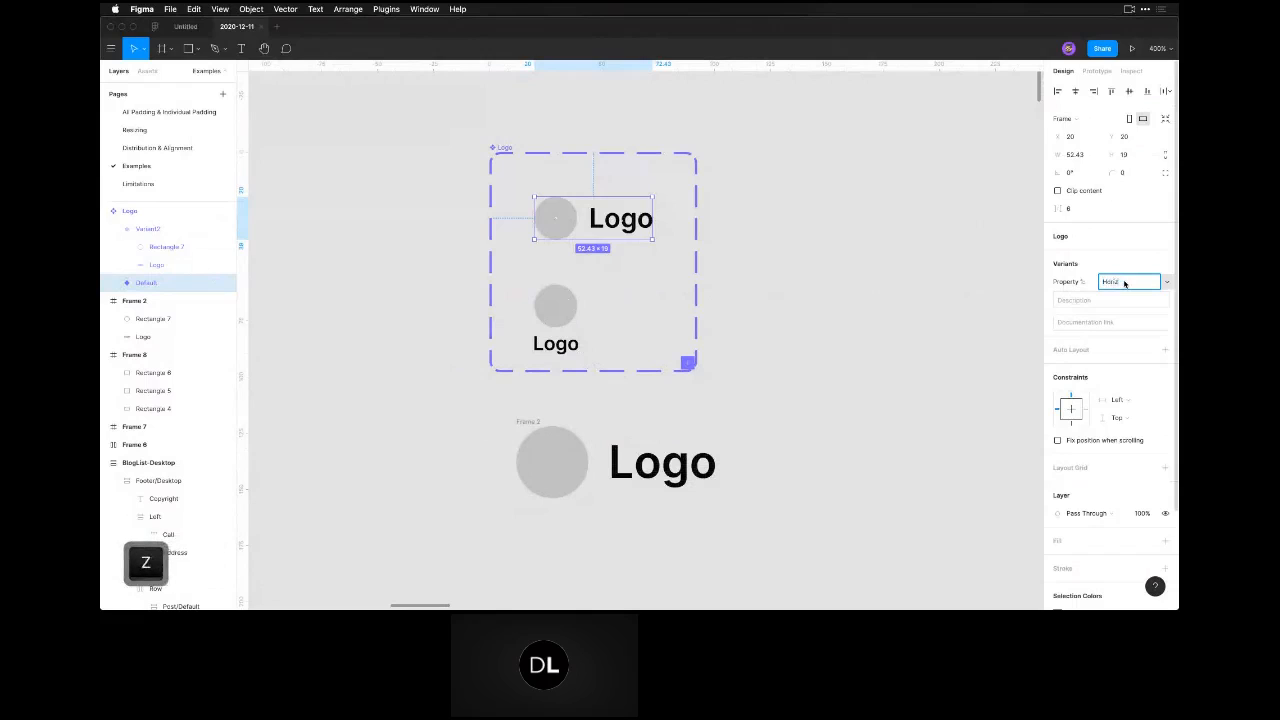
type("ontal")
key("Return")
key("Tab")
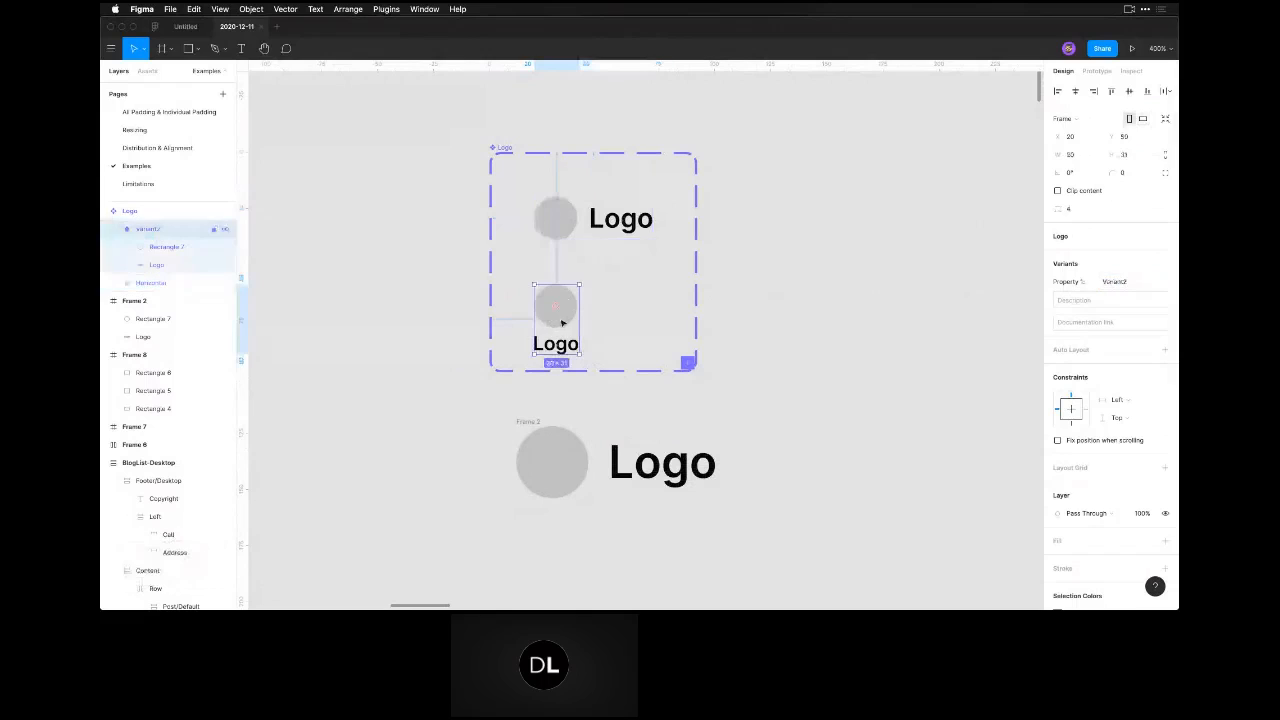
Set the variant property value of the stacked logo to Vertical.
left_click(1118, 282)
key("super+a")
type("Vertical")
left_click(863, 357)
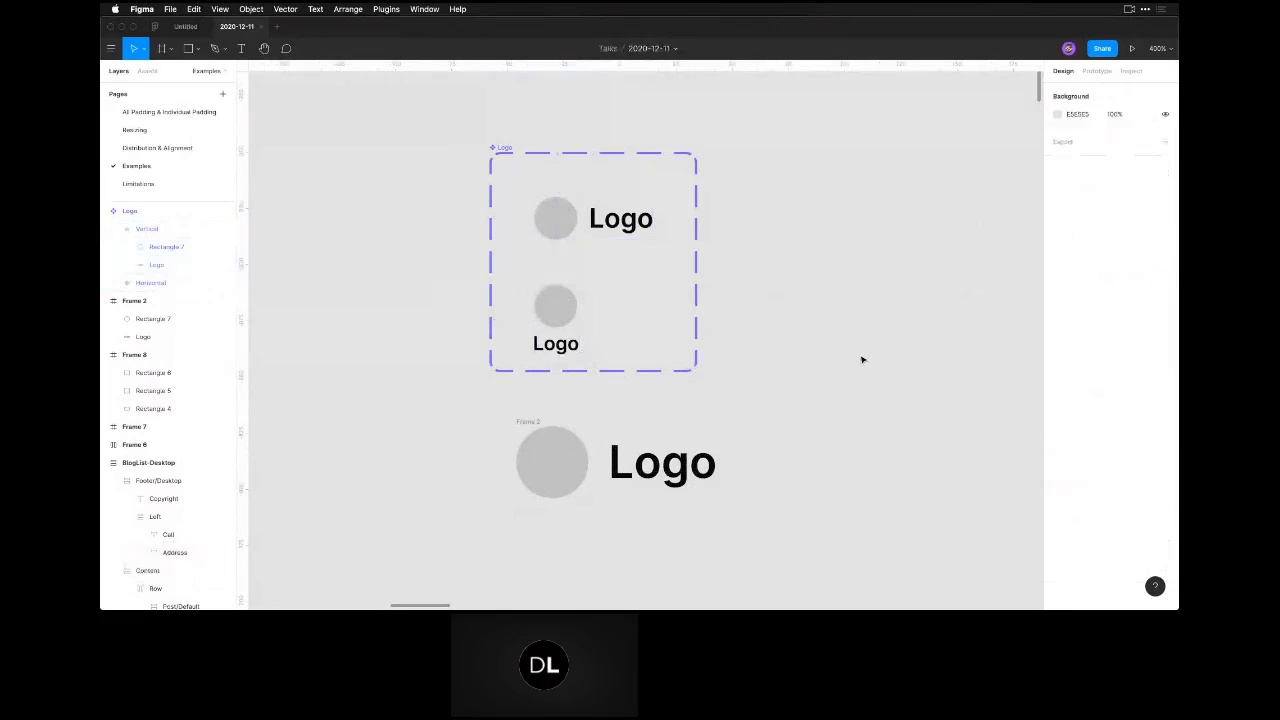
Compare the circle and text layers inside the Vertical and Horizontal logo variants, including their sizes and constraints.
left_click(150, 283)
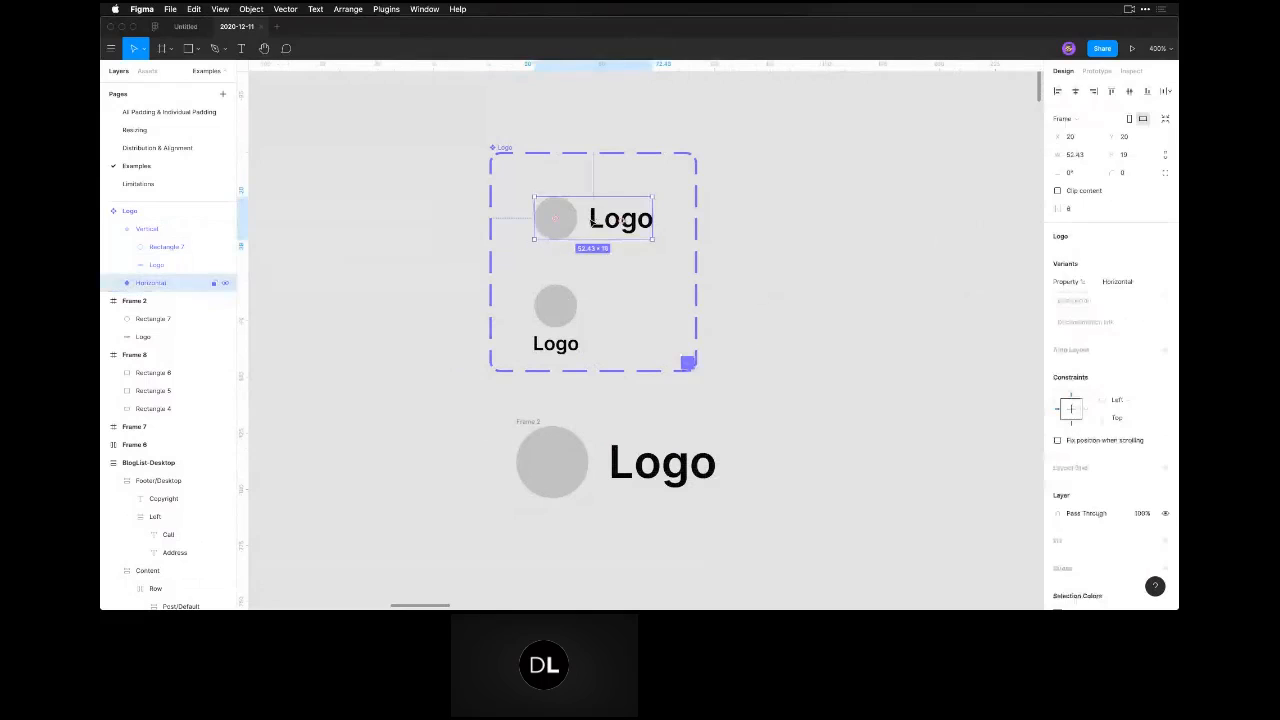
left_click(160, 247)
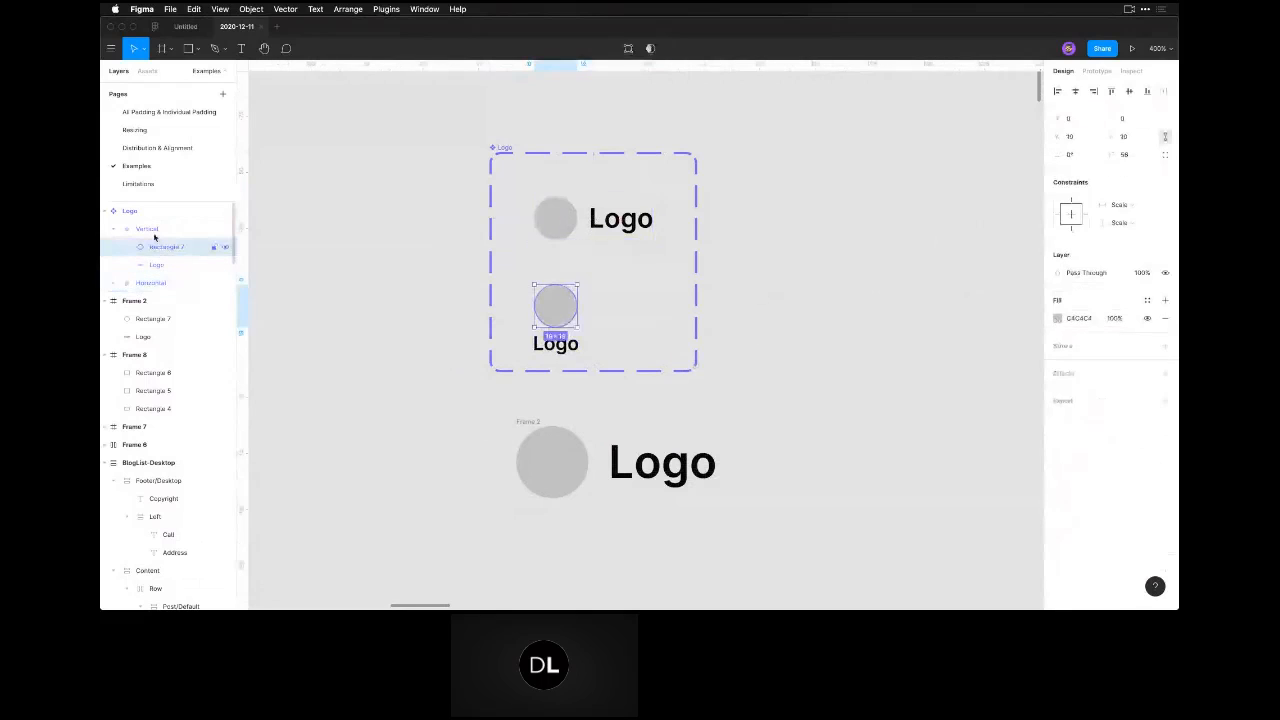
left_click(155, 233)
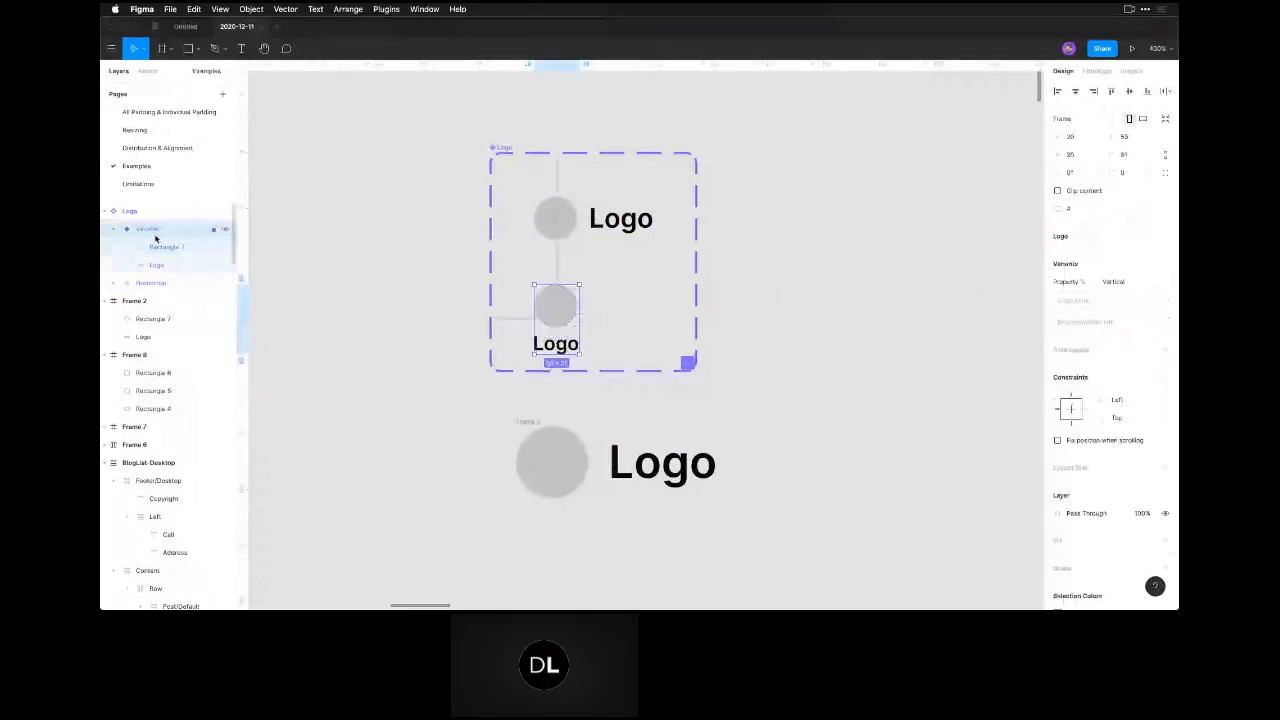
left_click(114, 283)
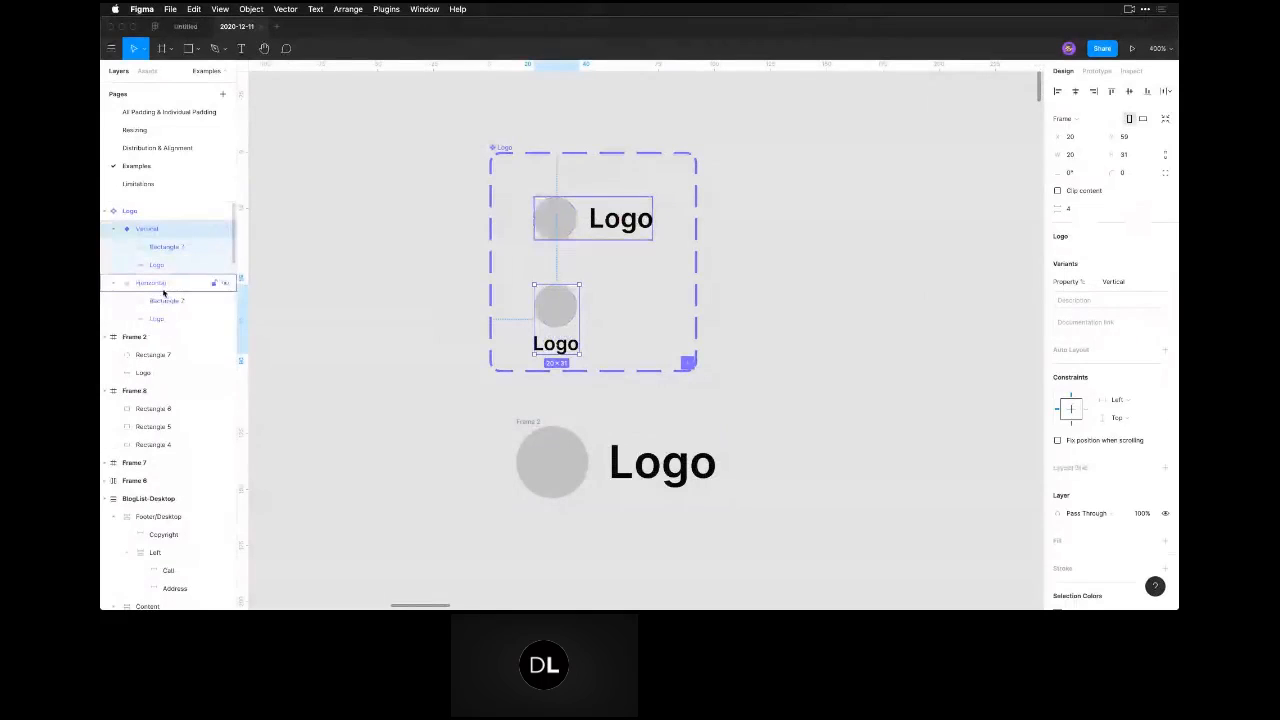
left_click(593, 218)
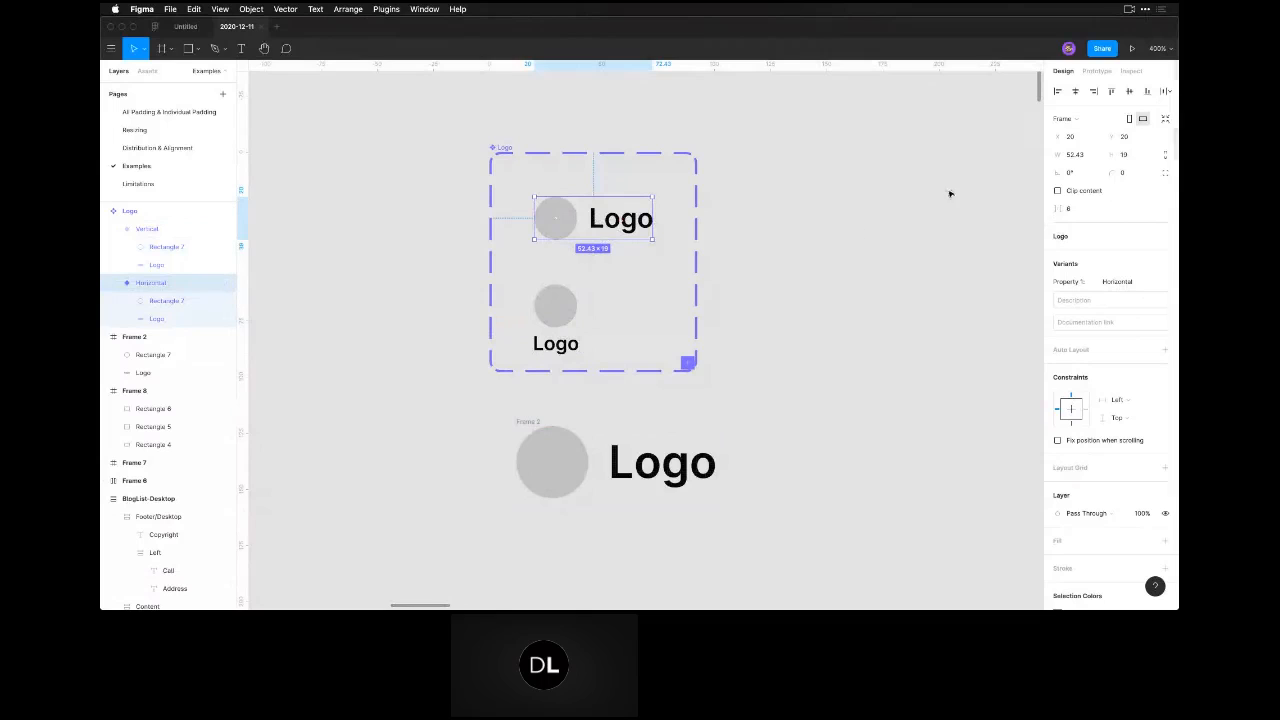
double_click(628, 226)
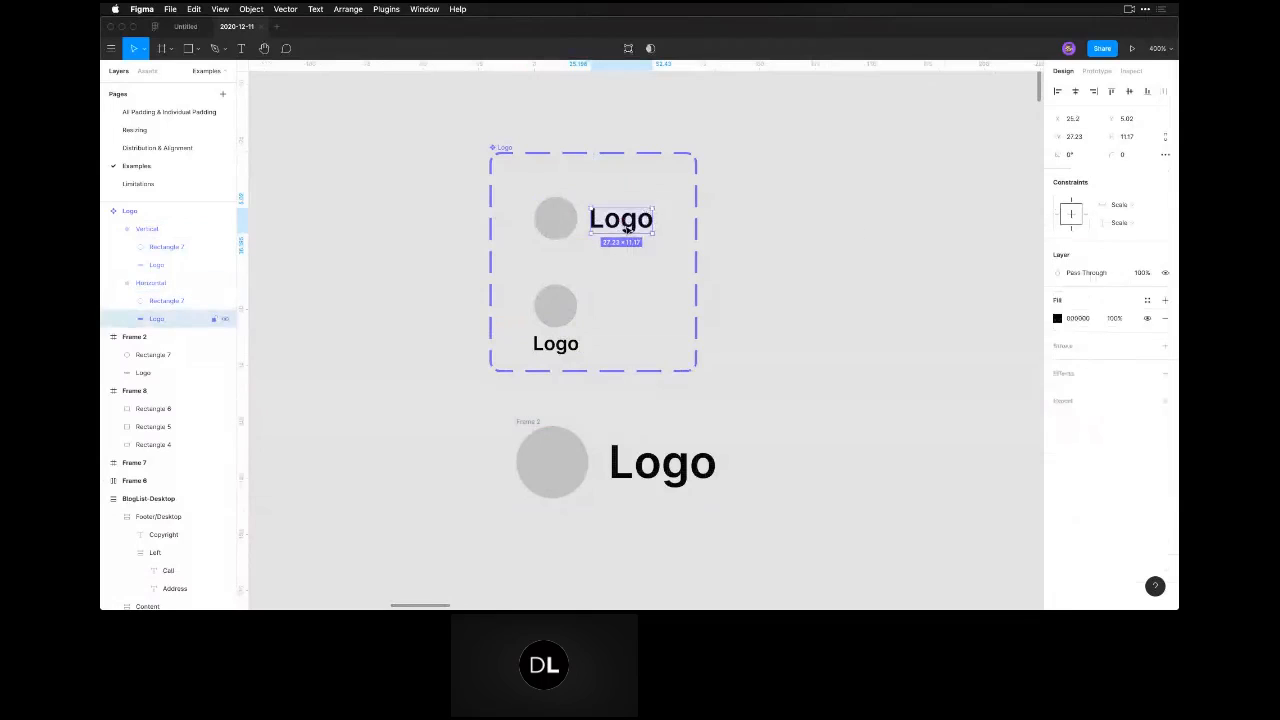
left_click(566, 312)
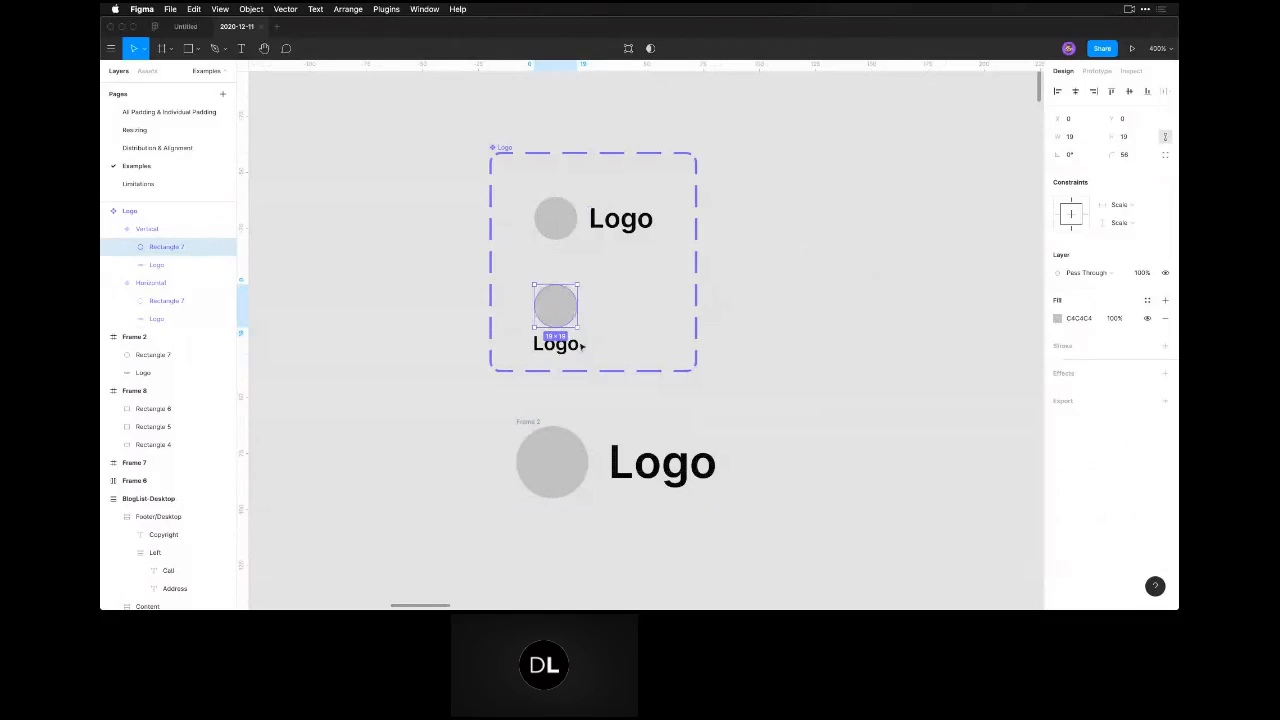
left_click(574, 343)
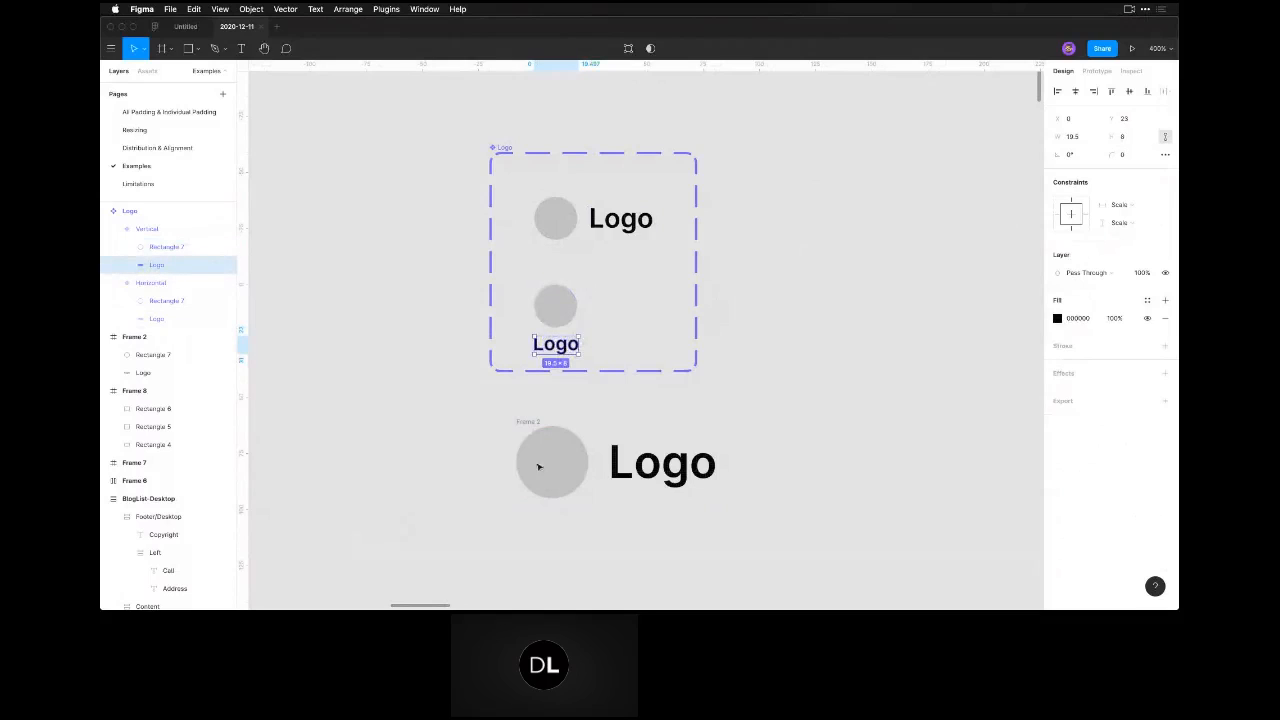
left_click(619, 447)
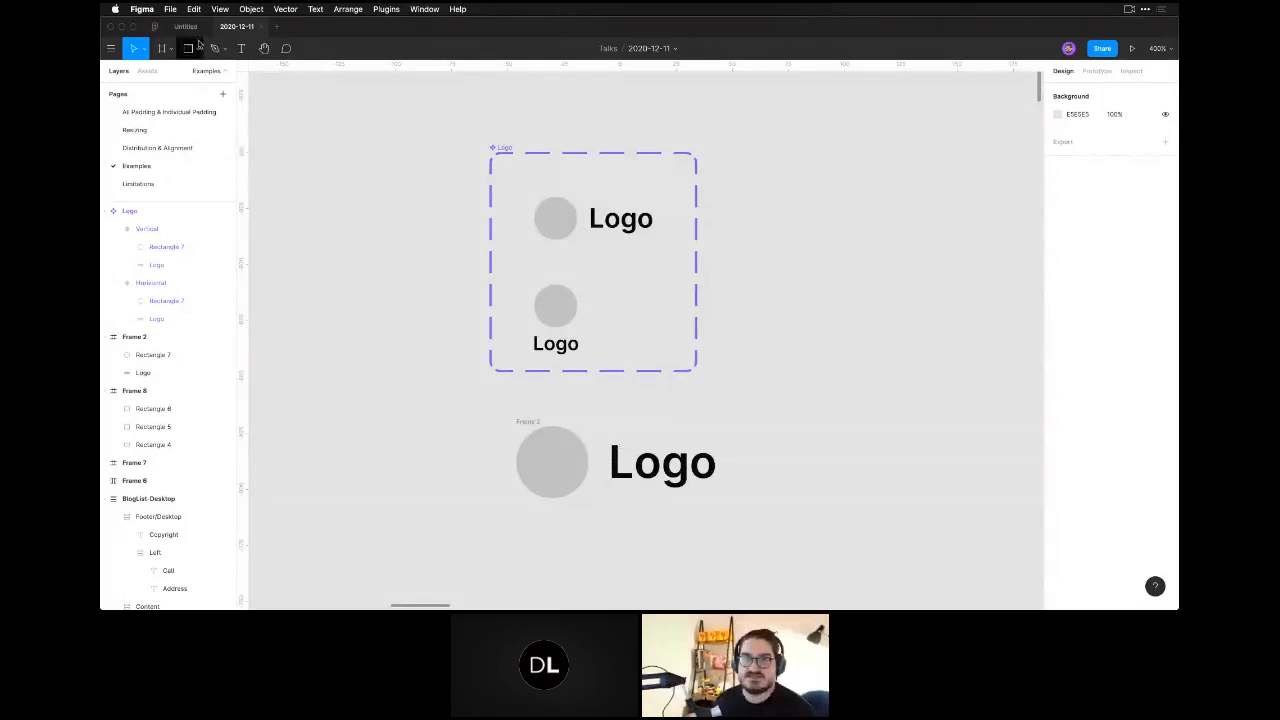
Look through the local component assets and open the All Padding & Individual Padding page at its Button component set.
left_click(148, 71)
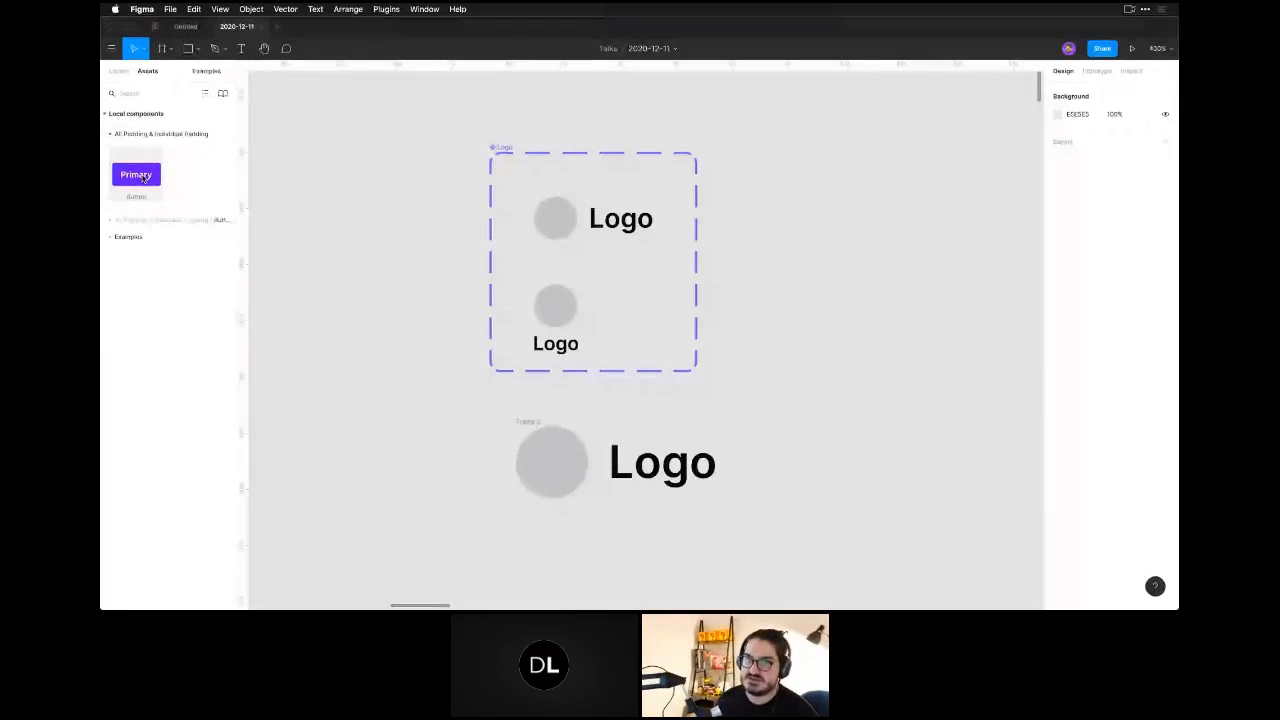
left_click(118, 71)
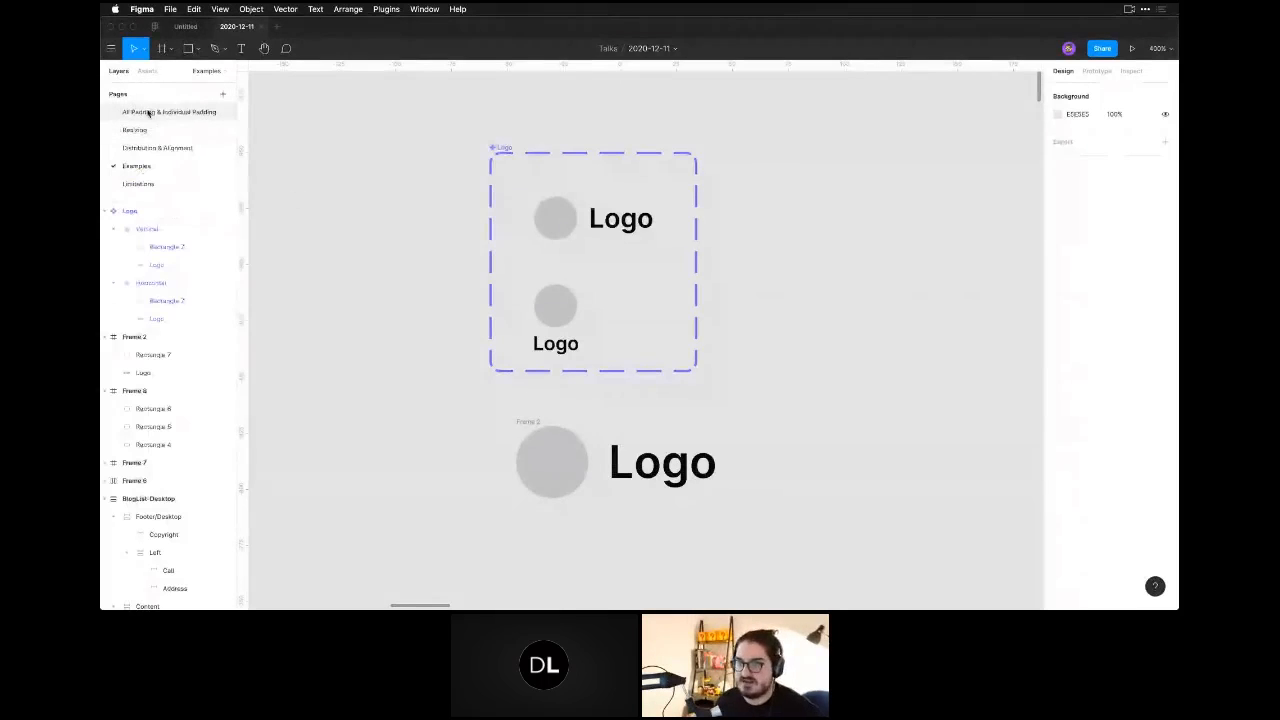
left_click(149, 113)
key("super+minus")
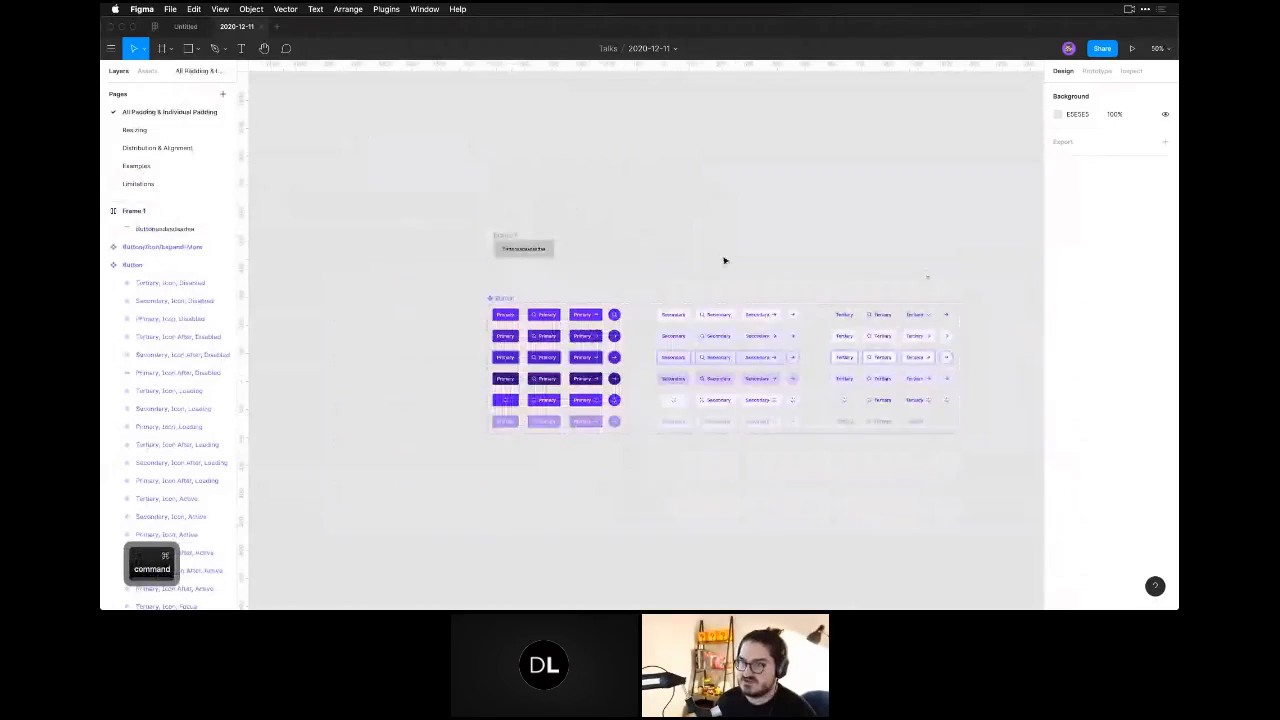
left_click_drag(717, 268, 412, 290)
Copy the Button component set and paste it into a new design file.
left_click_drag(342, 267, 871, 457)
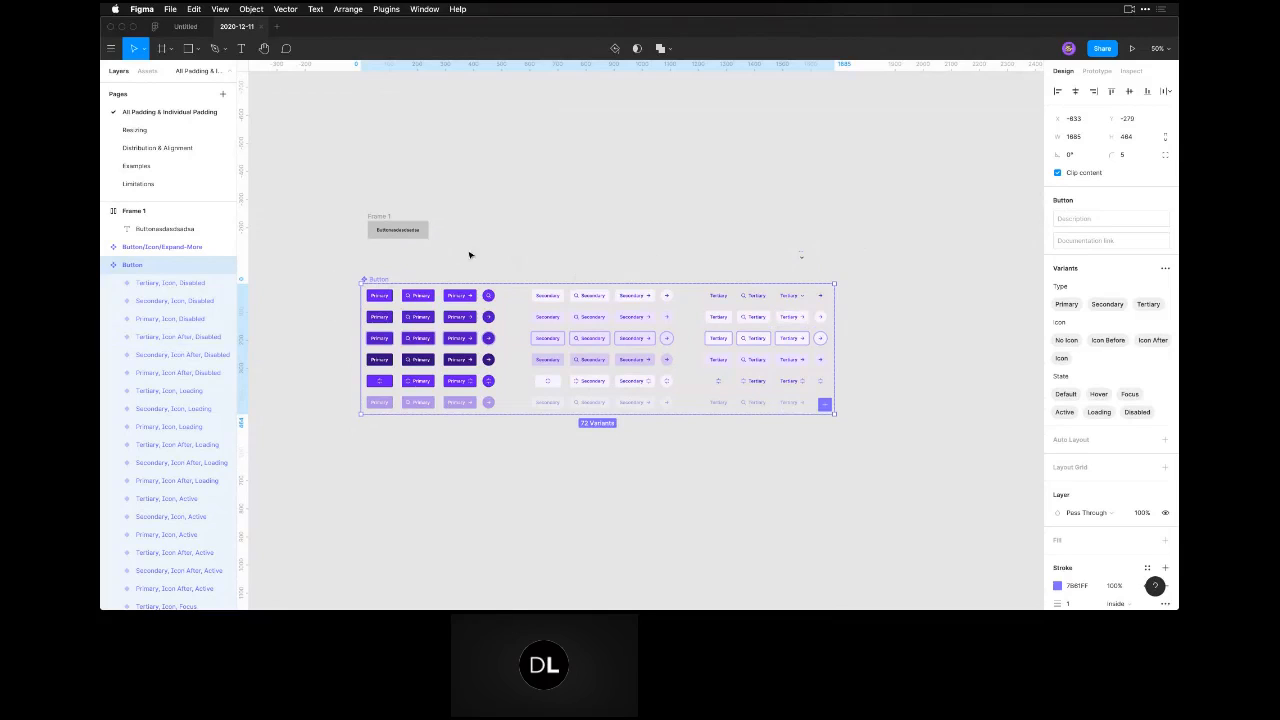
key("super+c")
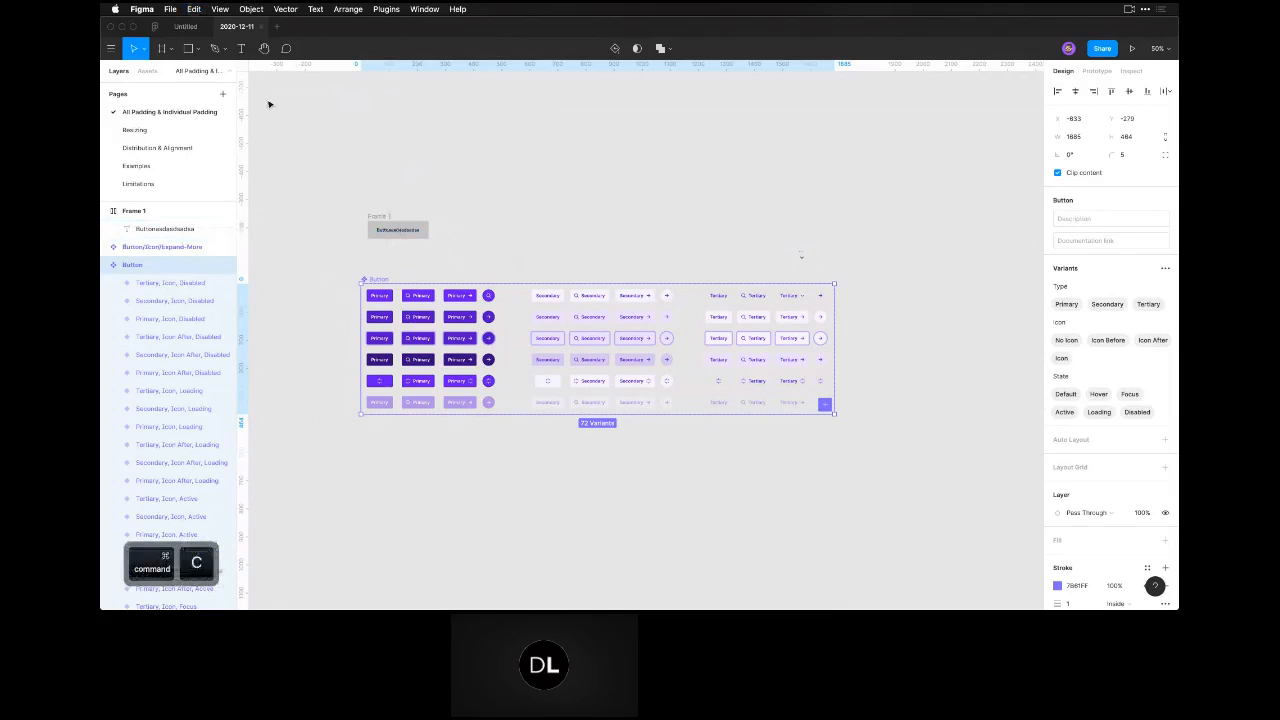
left_click(276, 27)
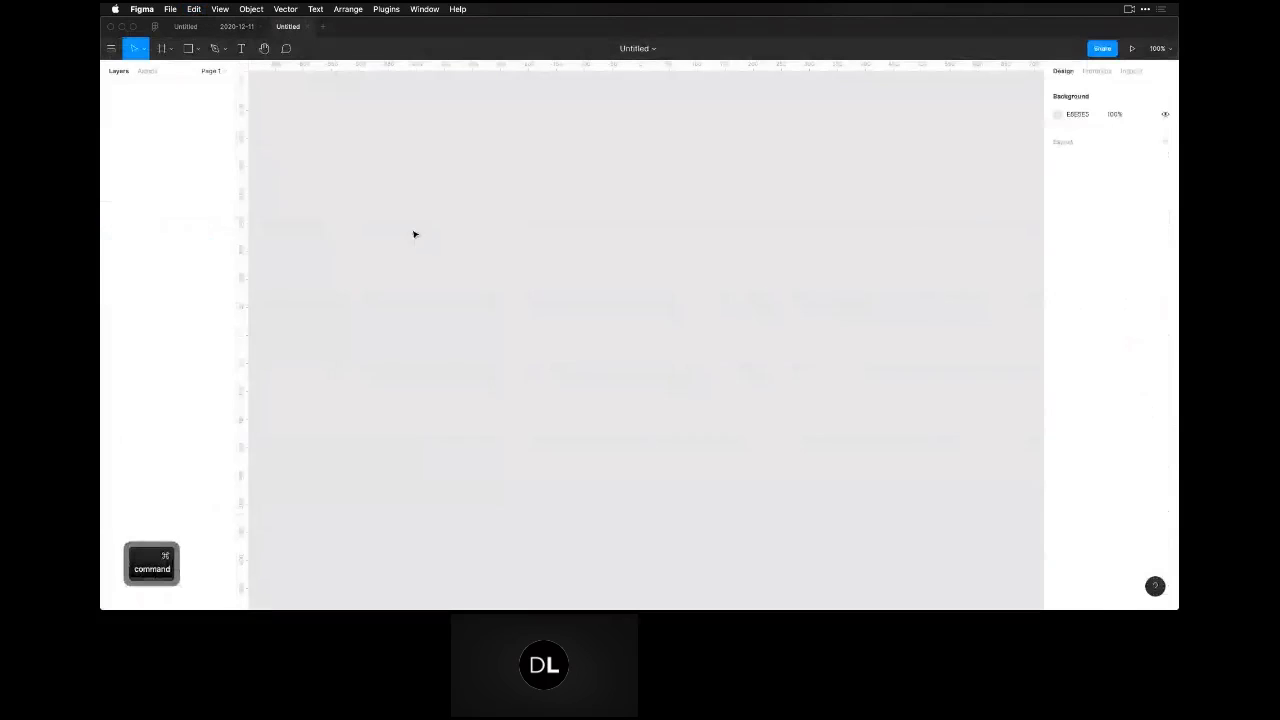
key("super+v")
left_click(414, 234)
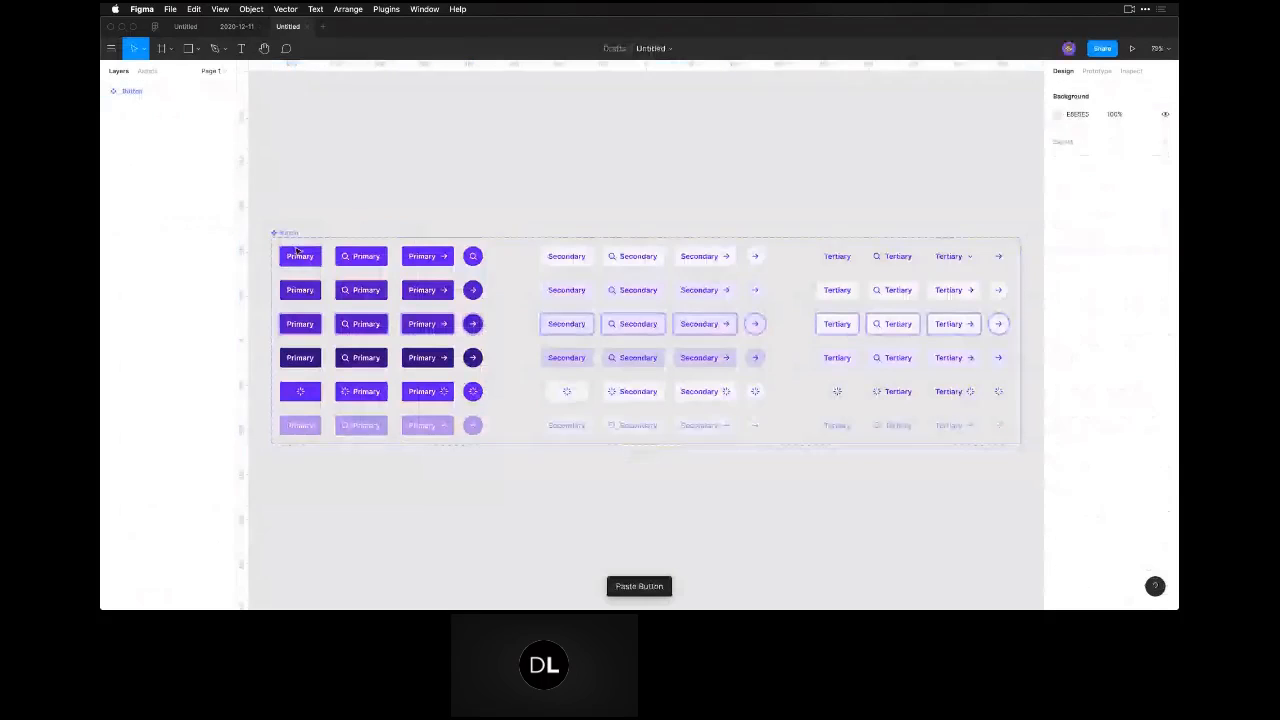
Select every layer in the Button component set that shares the main purple and change that colour to dark green.
left_click_drag(260, 237, 1022, 462)
scroll(1107, 525, "down", 4)
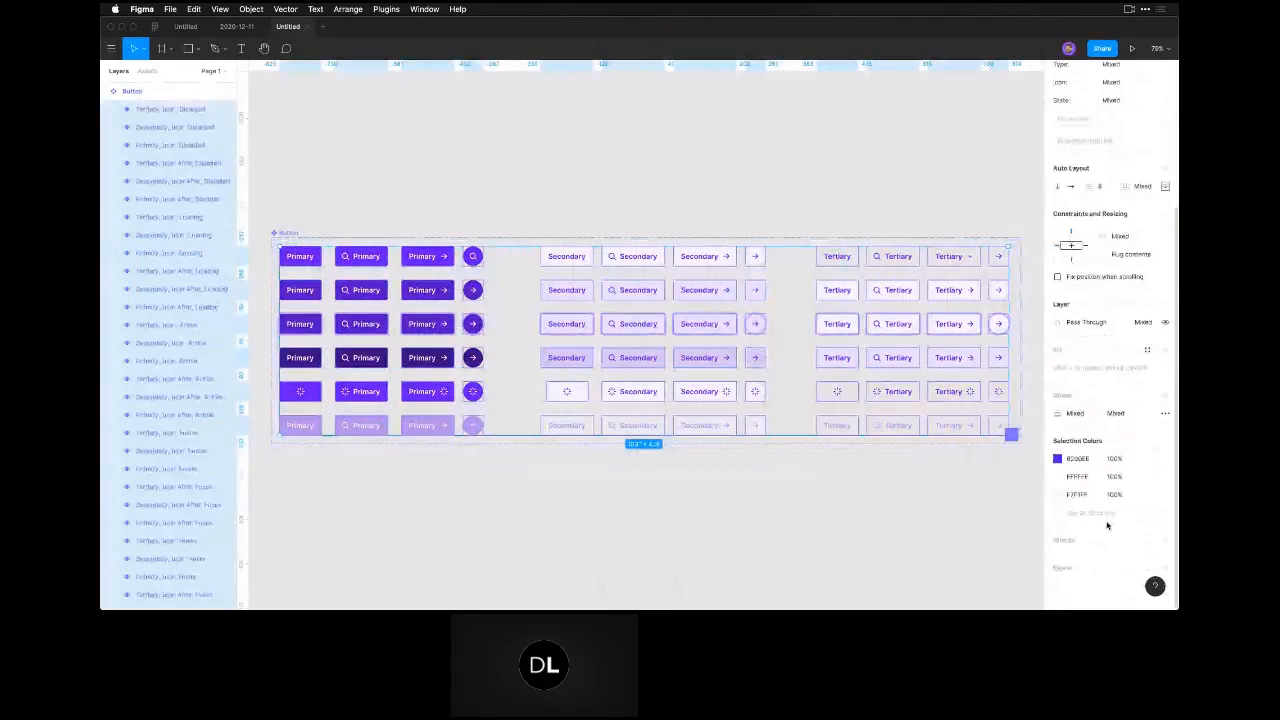
mouse_move(1147, 460)
left_click(1165, 458)
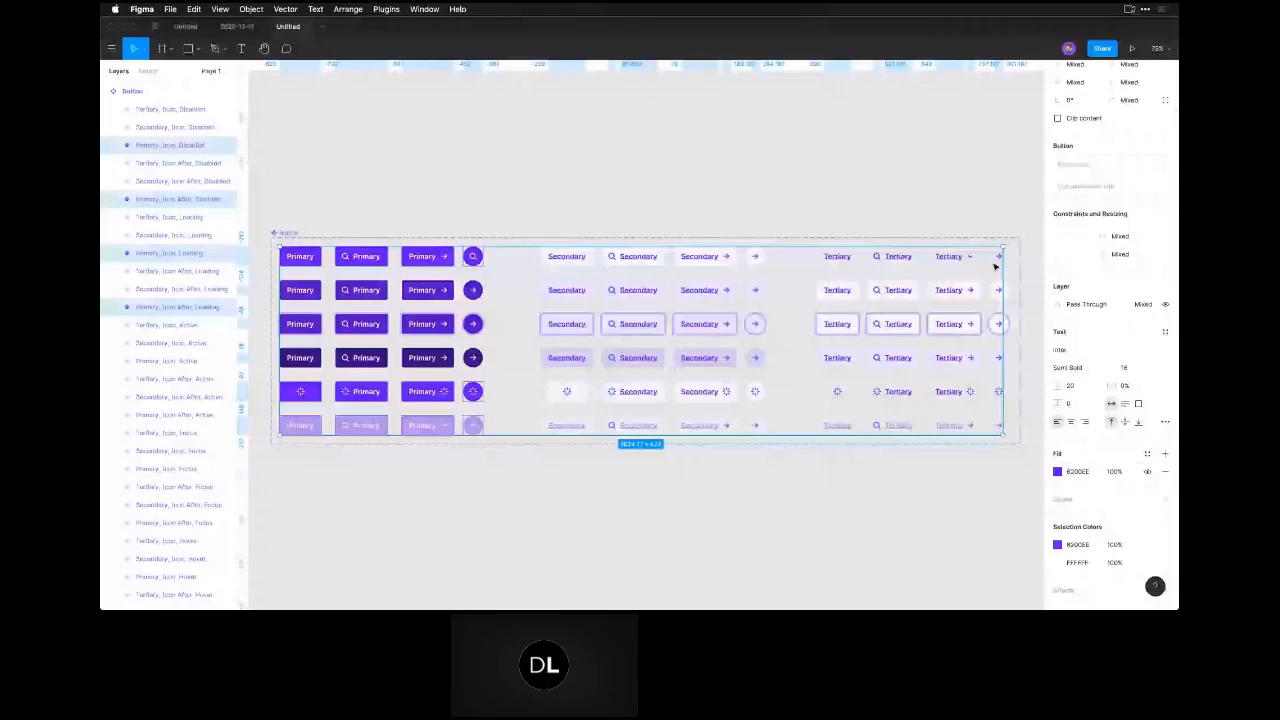
left_click(1057, 471)
left_click(982, 478)
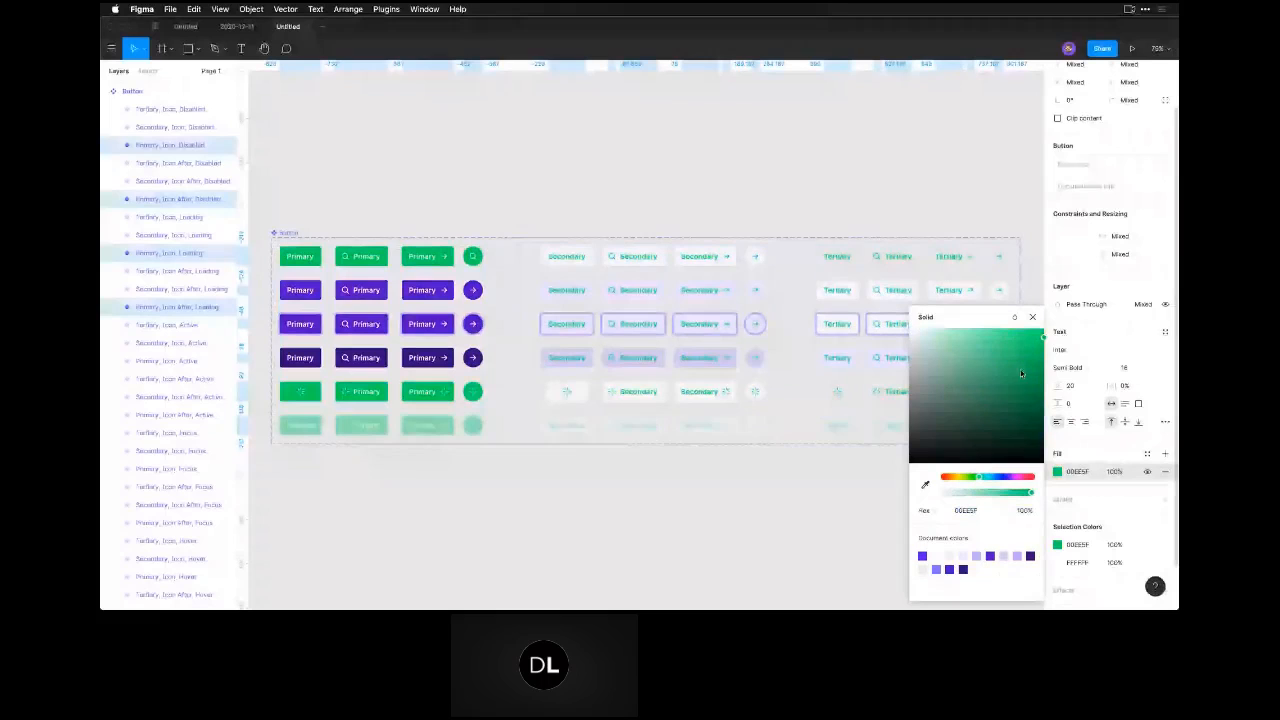
left_click_drag(1020, 373, 1019, 406)
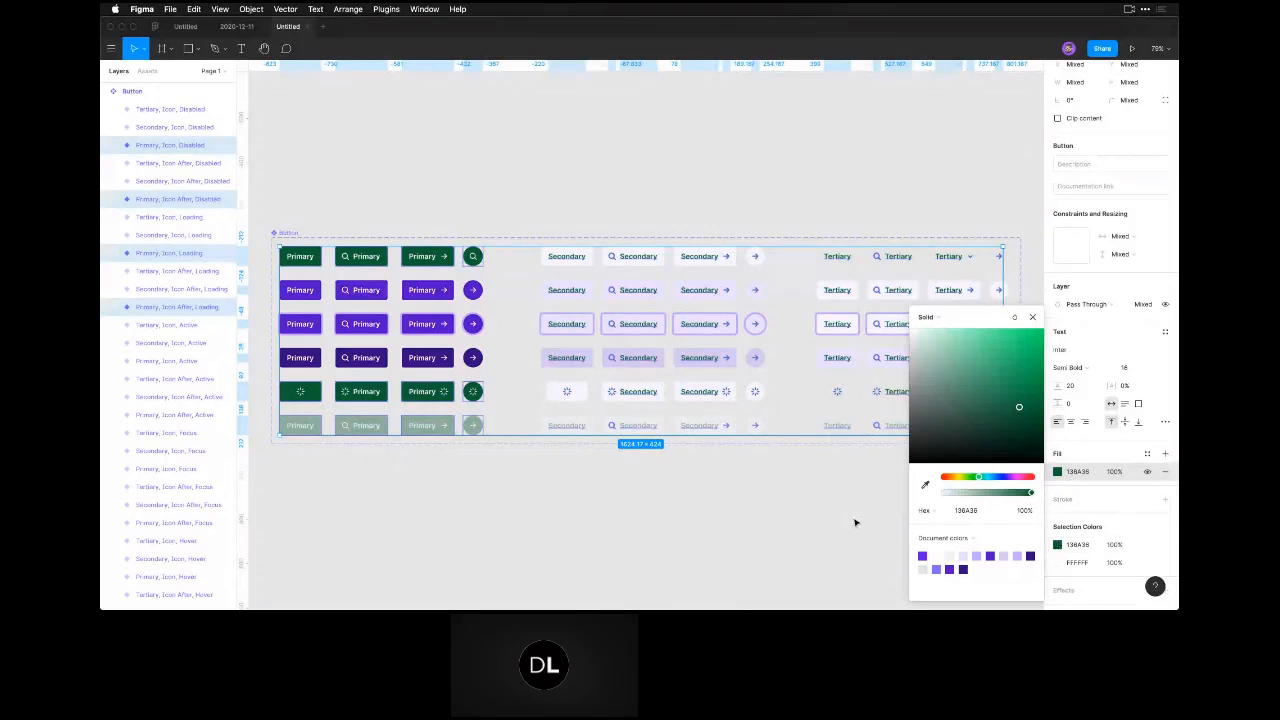
left_click(800, 506)
Select all variants that share the pale lavender fill in the Button set and change that fill to a pale mint green.
left_click_drag(257, 211, 1027, 499)
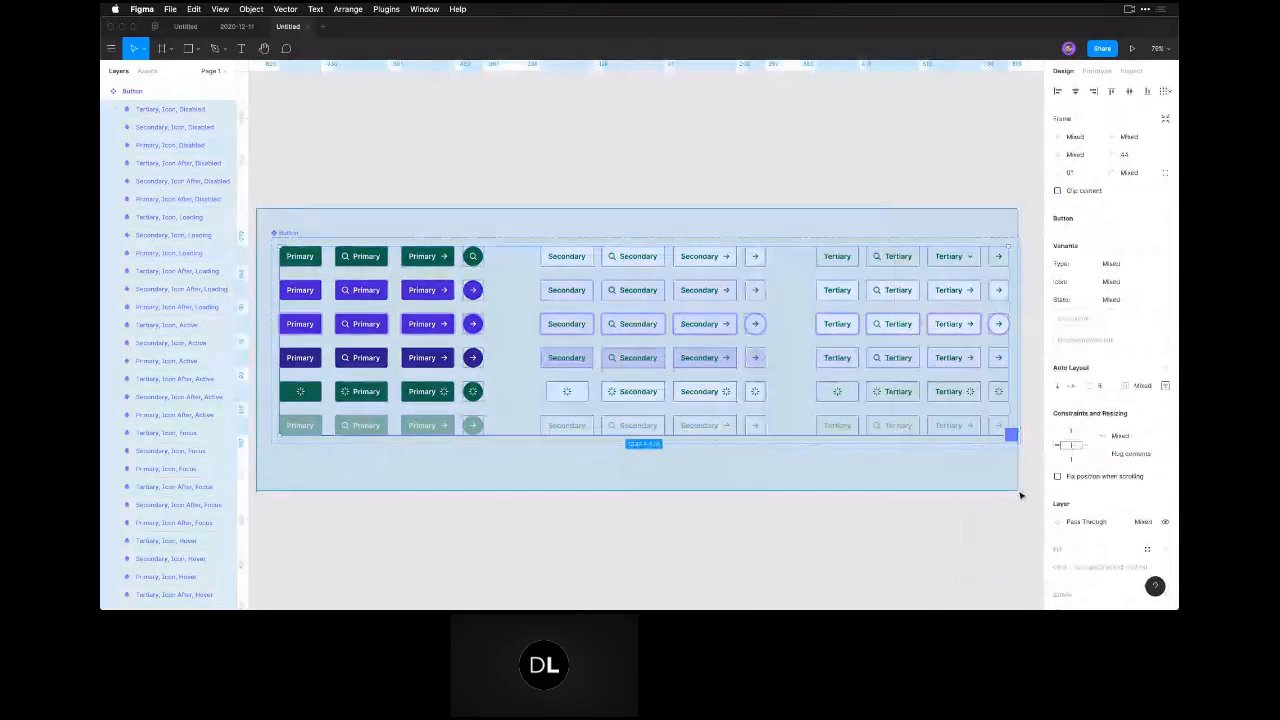
scroll(1133, 496, "down", 5)
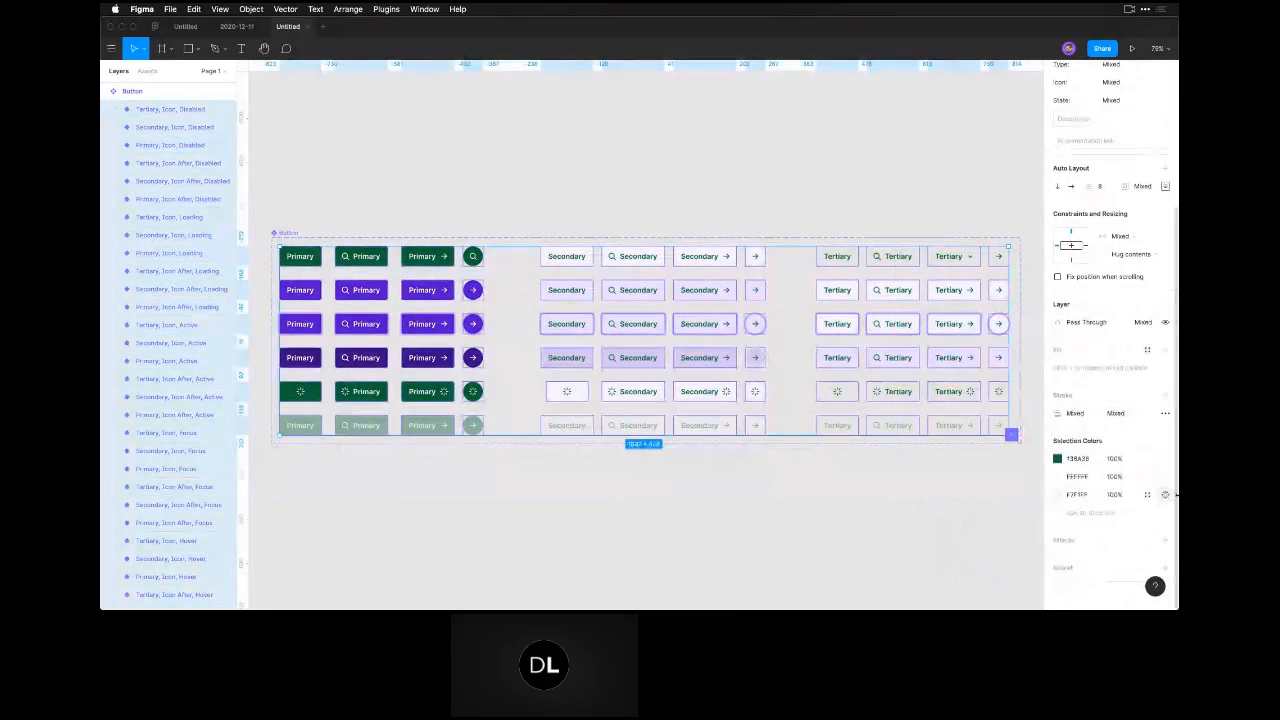
left_click(1165, 494)
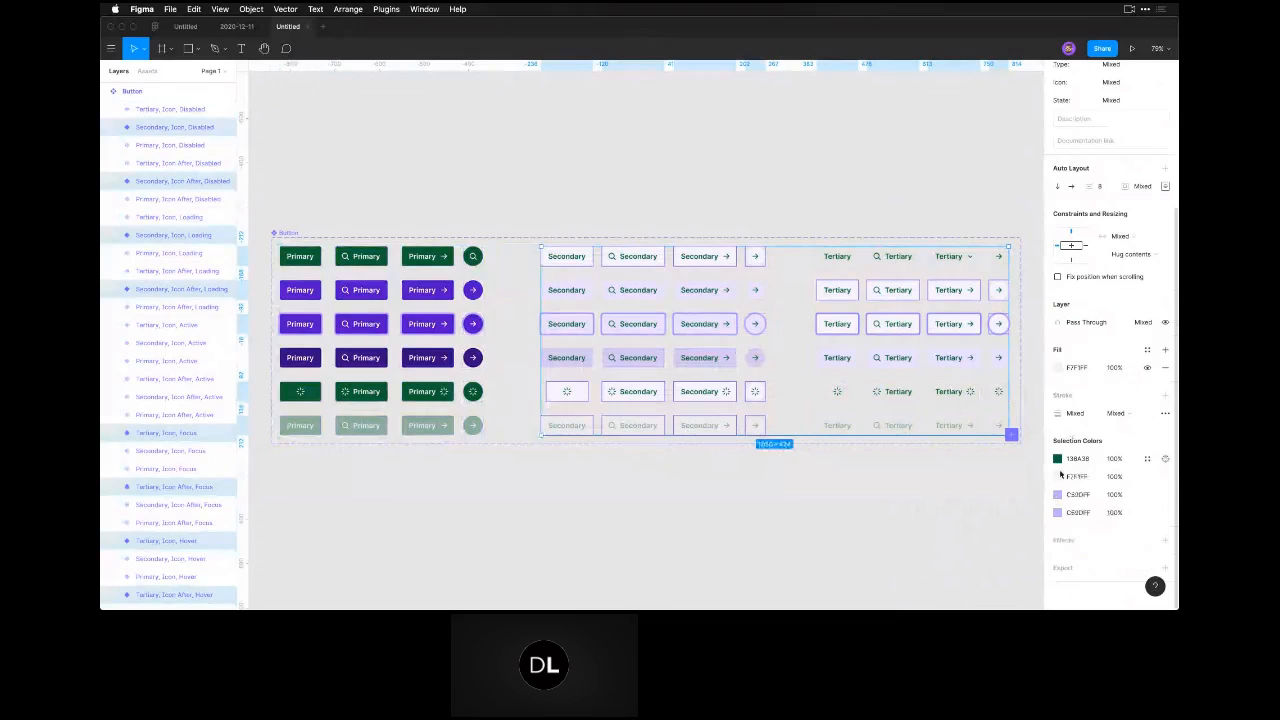
left_click(1057, 368)
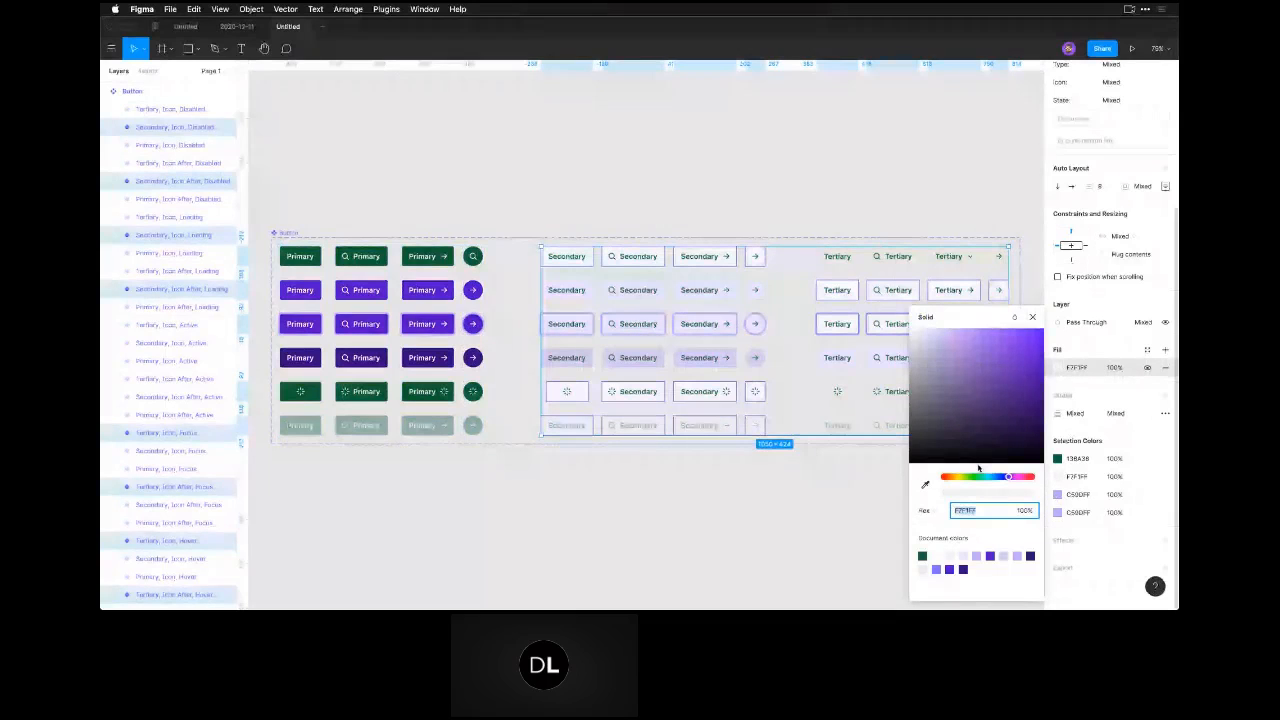
key("super+v")
key("Return")
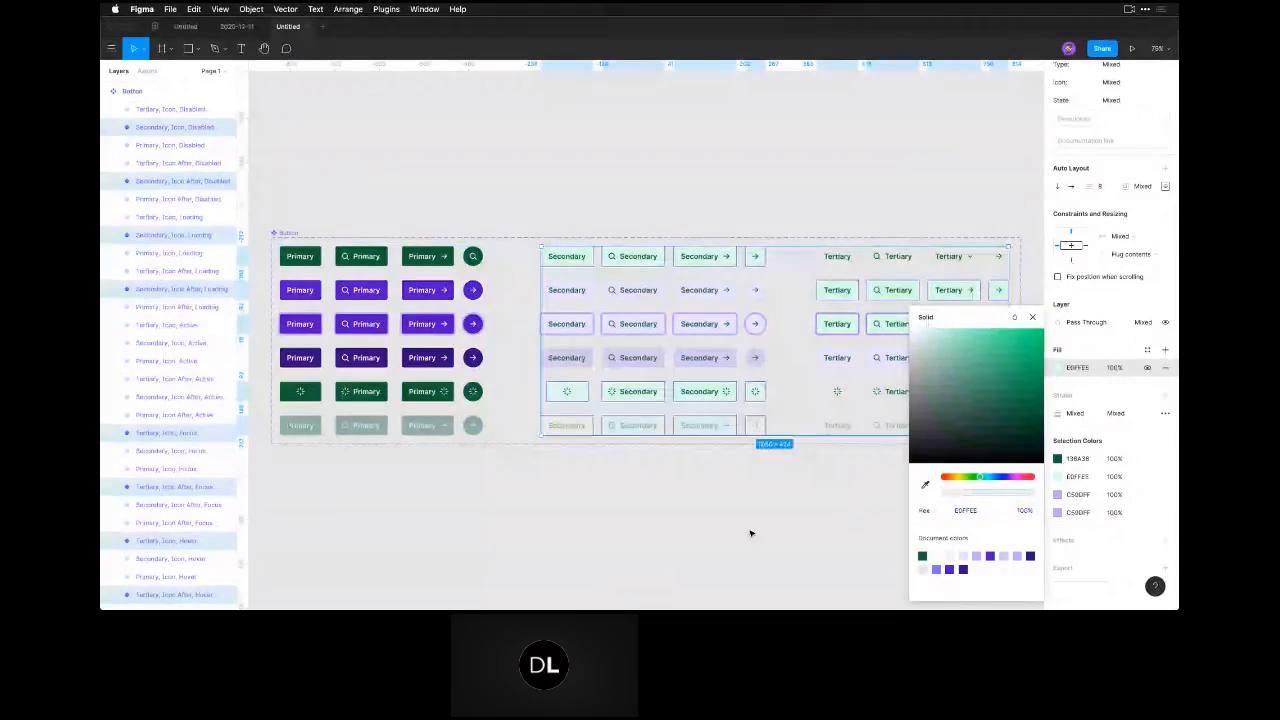
left_click(751, 533)
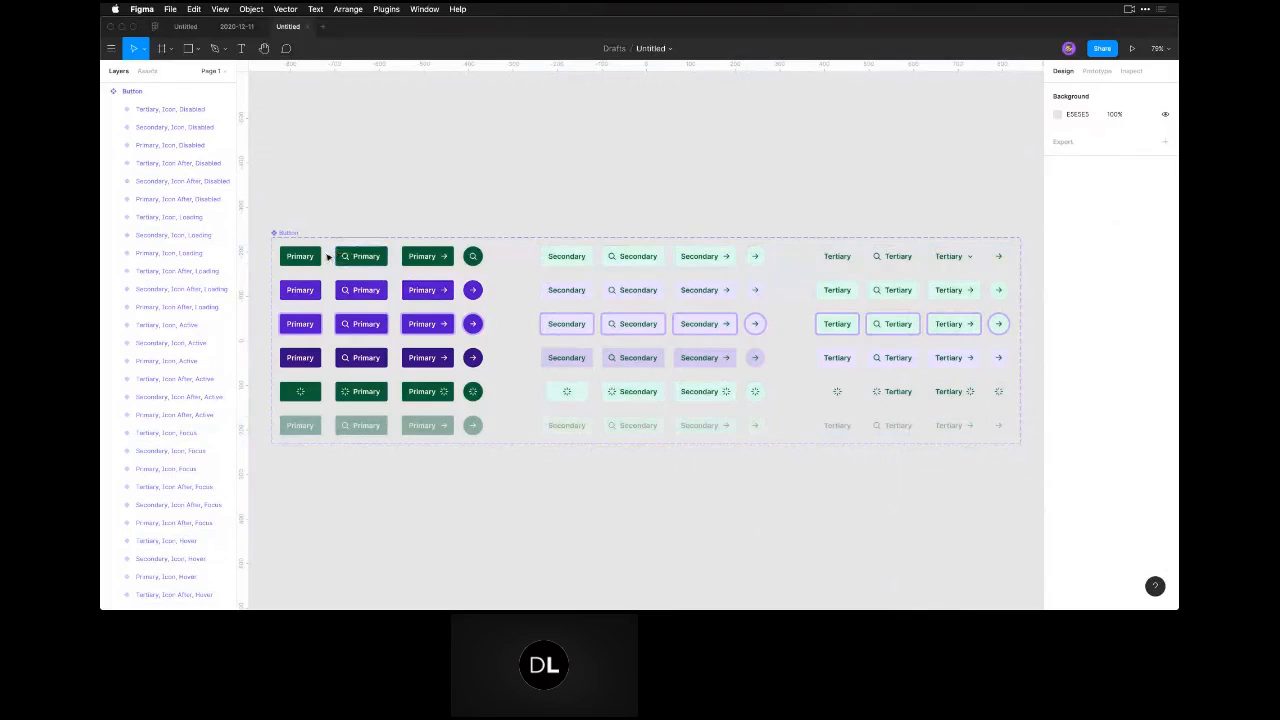
key("super")
key("super+a")
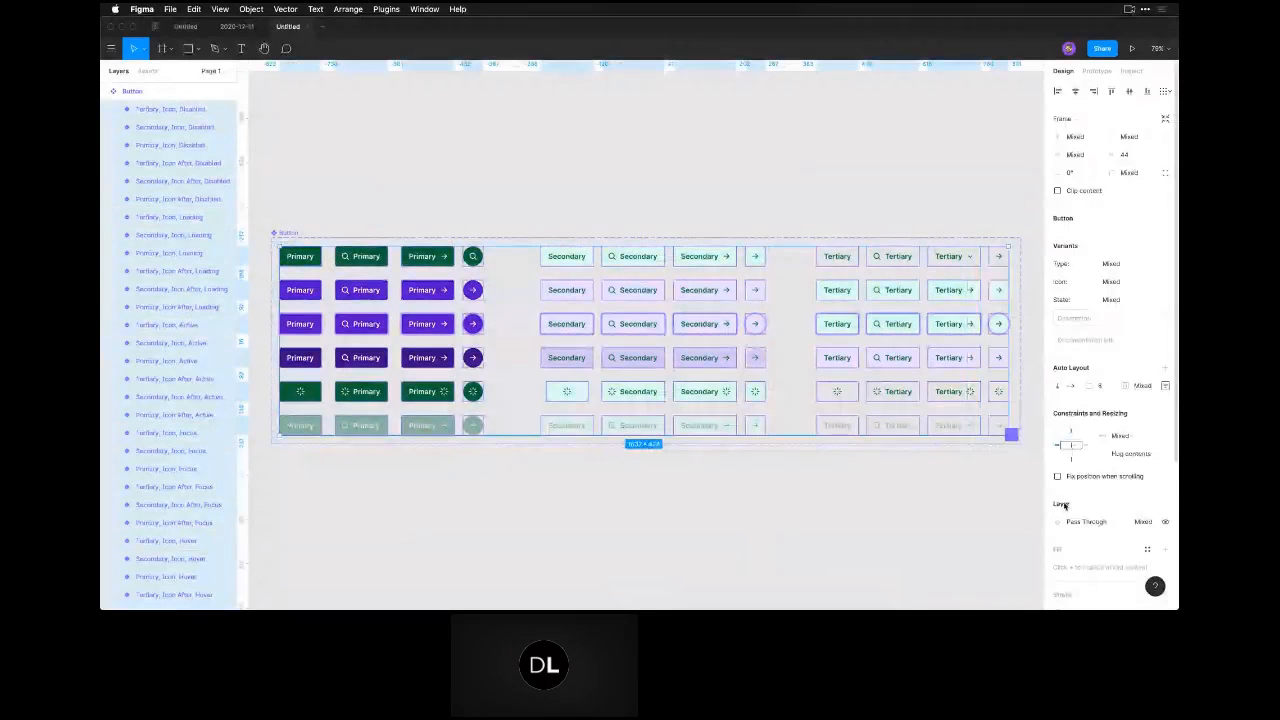
scroll(1064, 506, "down", 4)
left_click(264, 304)
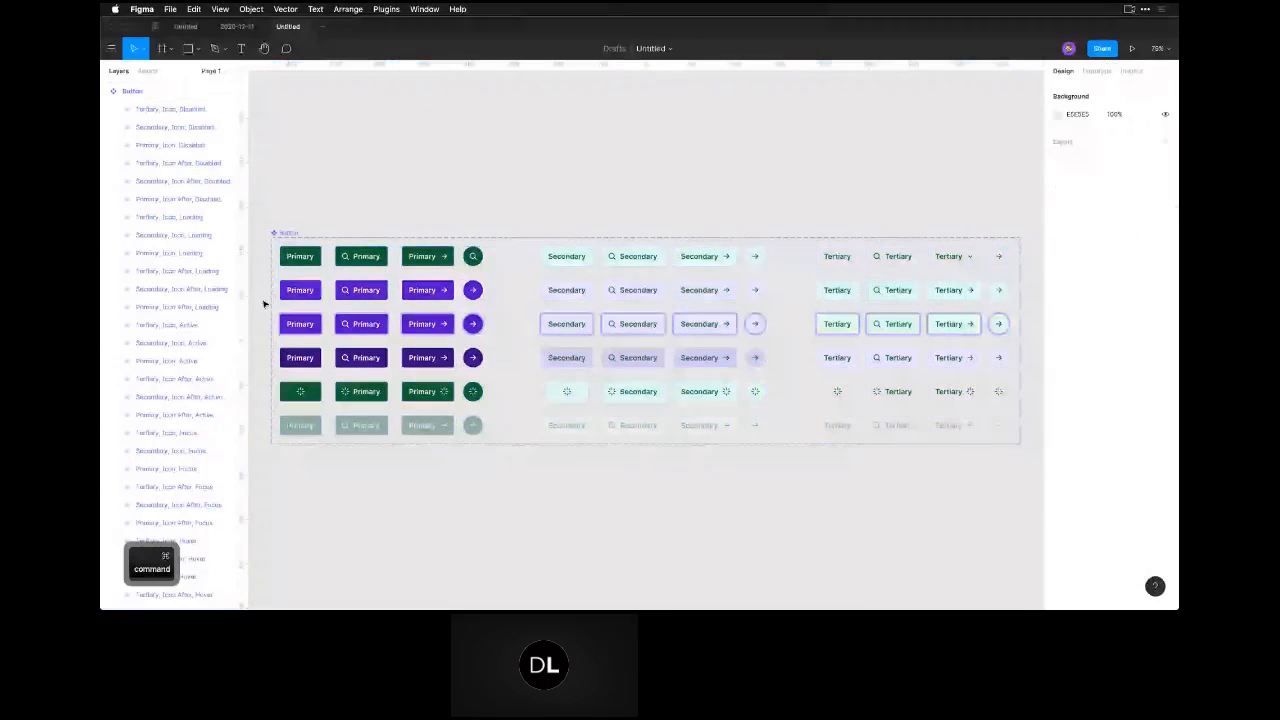
Set the labels of the Default, Hover and Focus Primary buttons without icons to Comic Neue, size 20 and line height 28.
left_click_drag(264, 246, 615, 344)
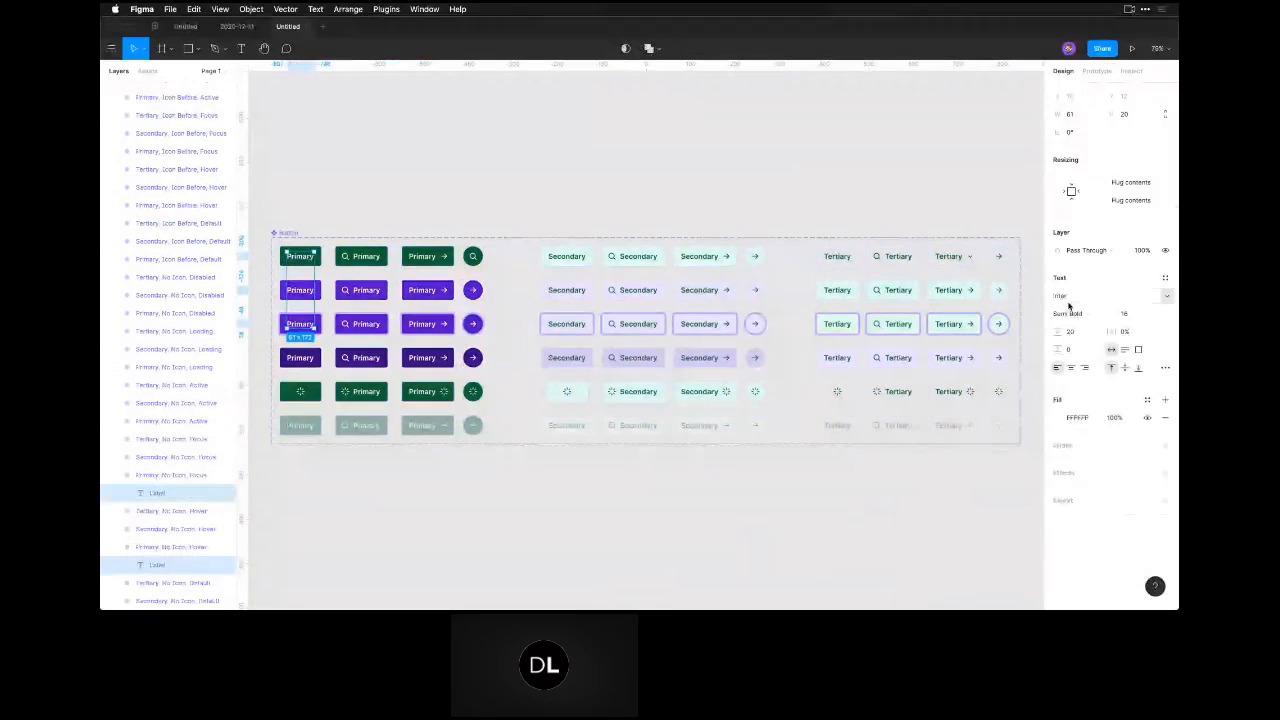
left_click(1098, 296)
type("comic")
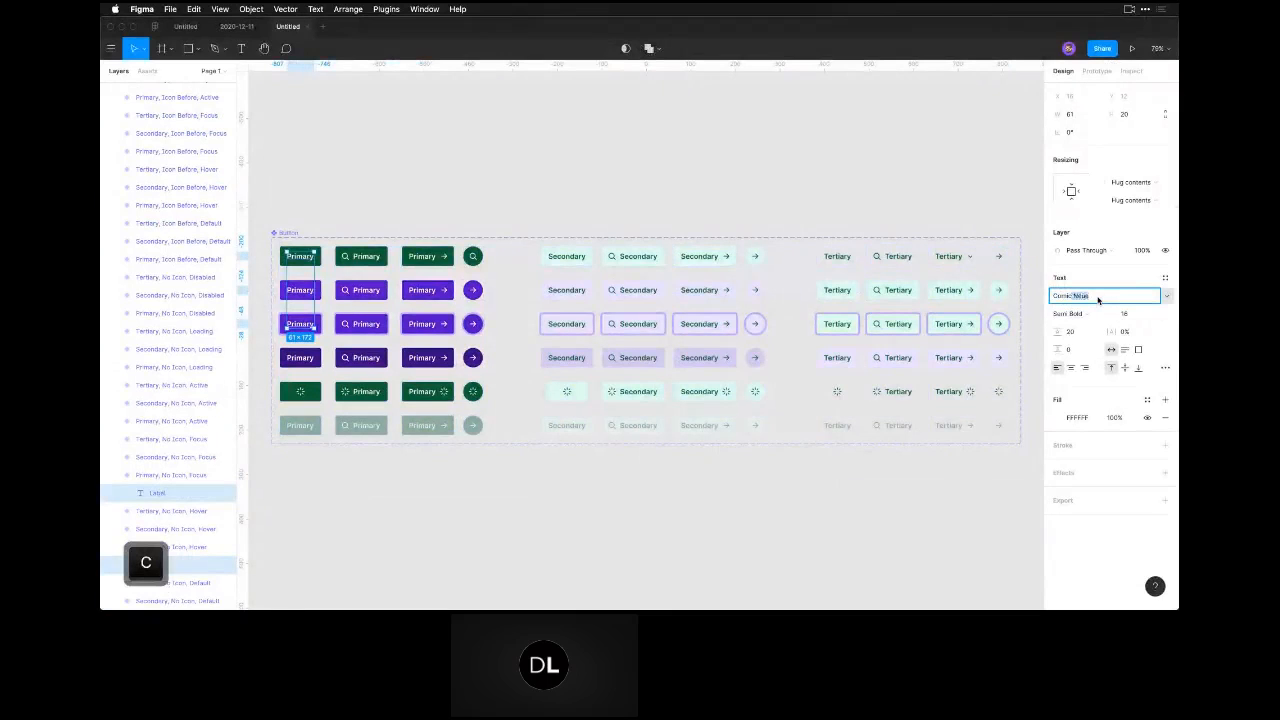
key("Return")
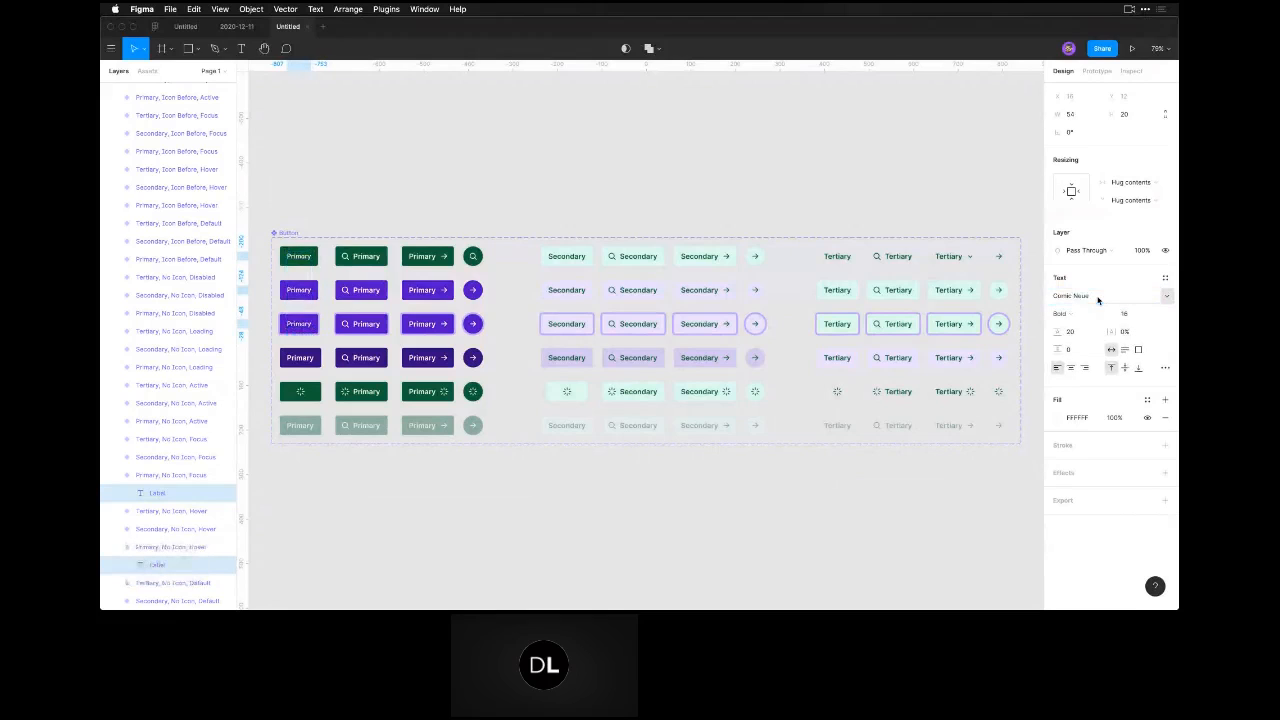
left_click(1136, 316)
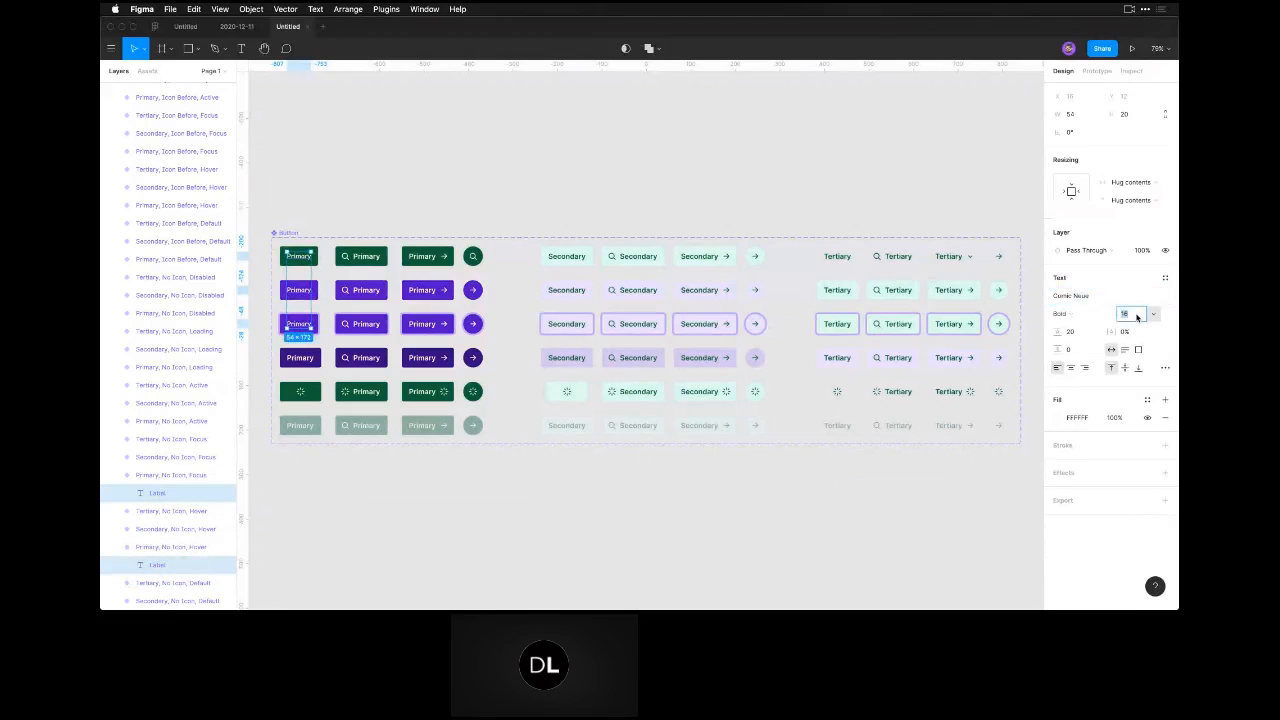
type("20")
key("Tab")
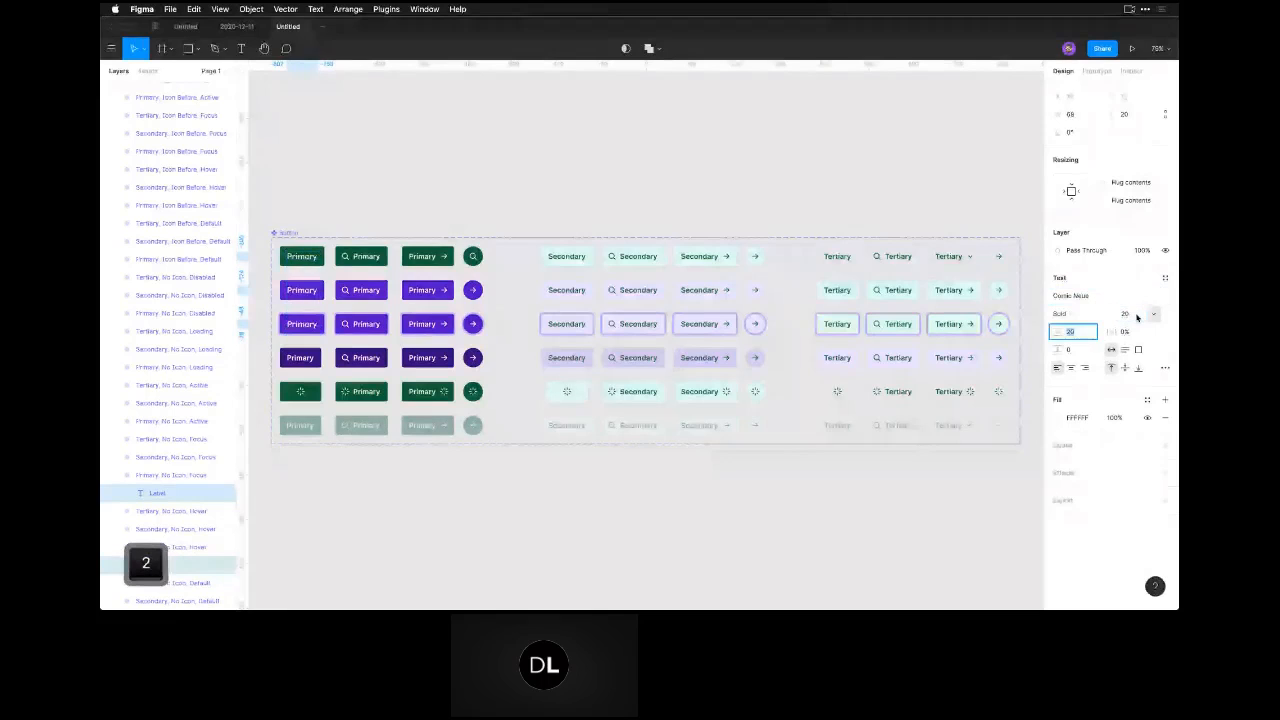
left_click(516, 542)
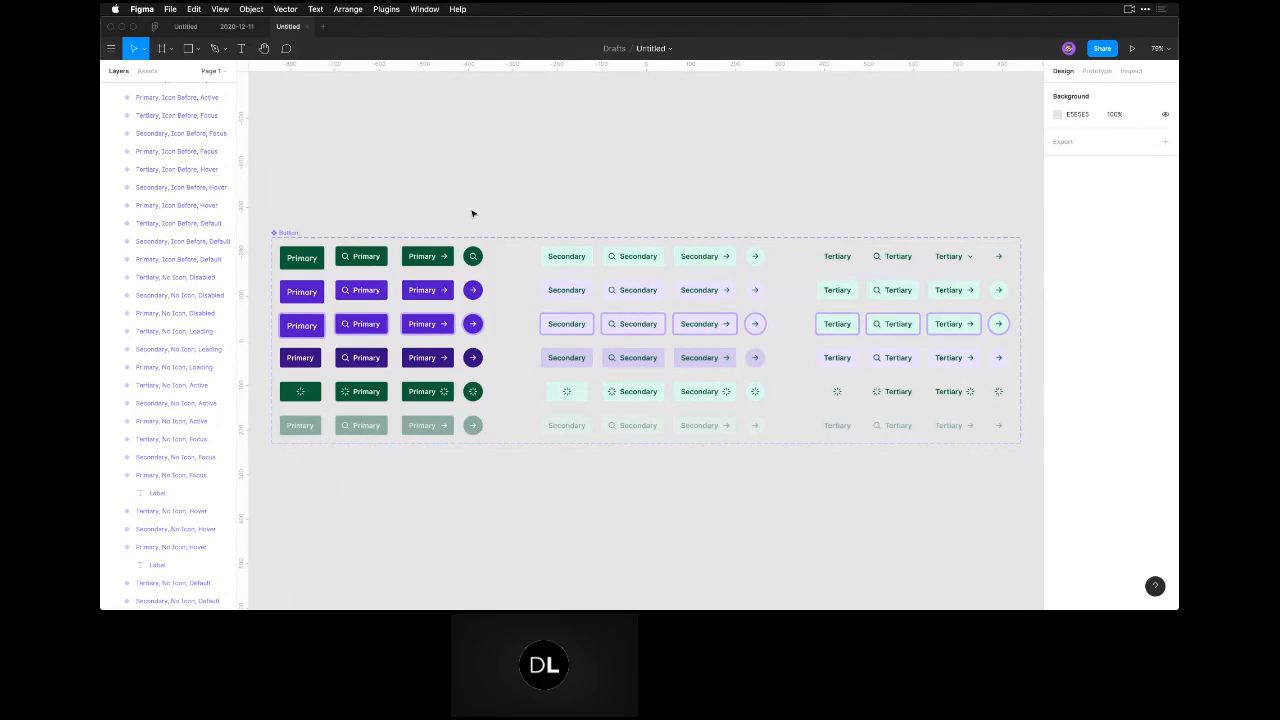
Place an instance of the default Primary button without icon in the empty canvas area above the component set.
key("space")
left_click_drag(394, 189, 469, 280)
left_click(386, 354)
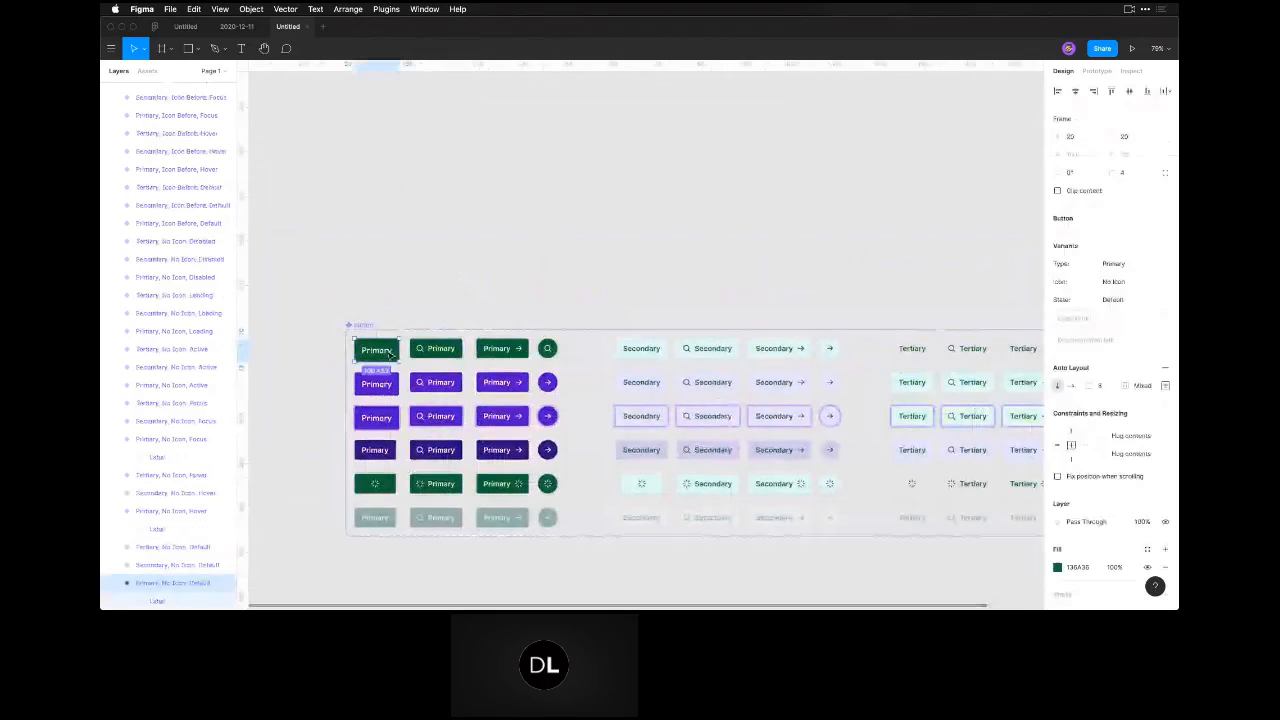
left_click_drag(387, 353, 501, 215)
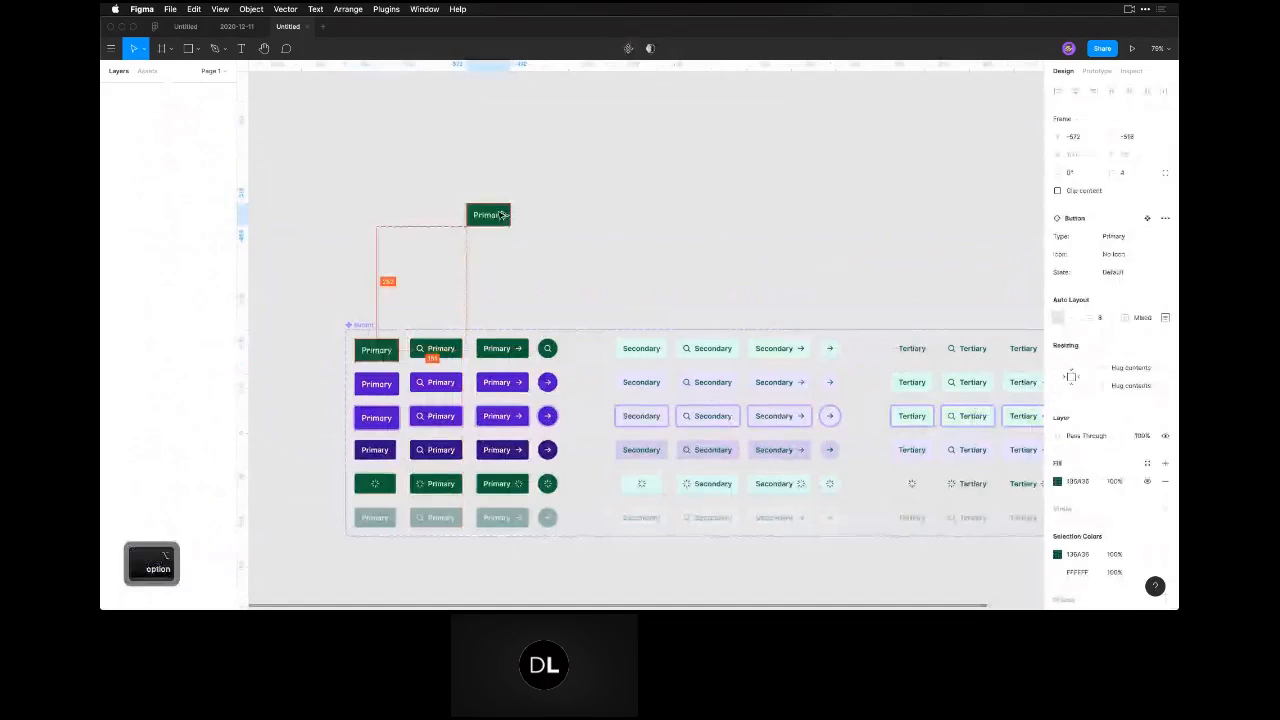
left_click(529, 271)
key("space")
left_click_drag(529, 271, 567, 317)
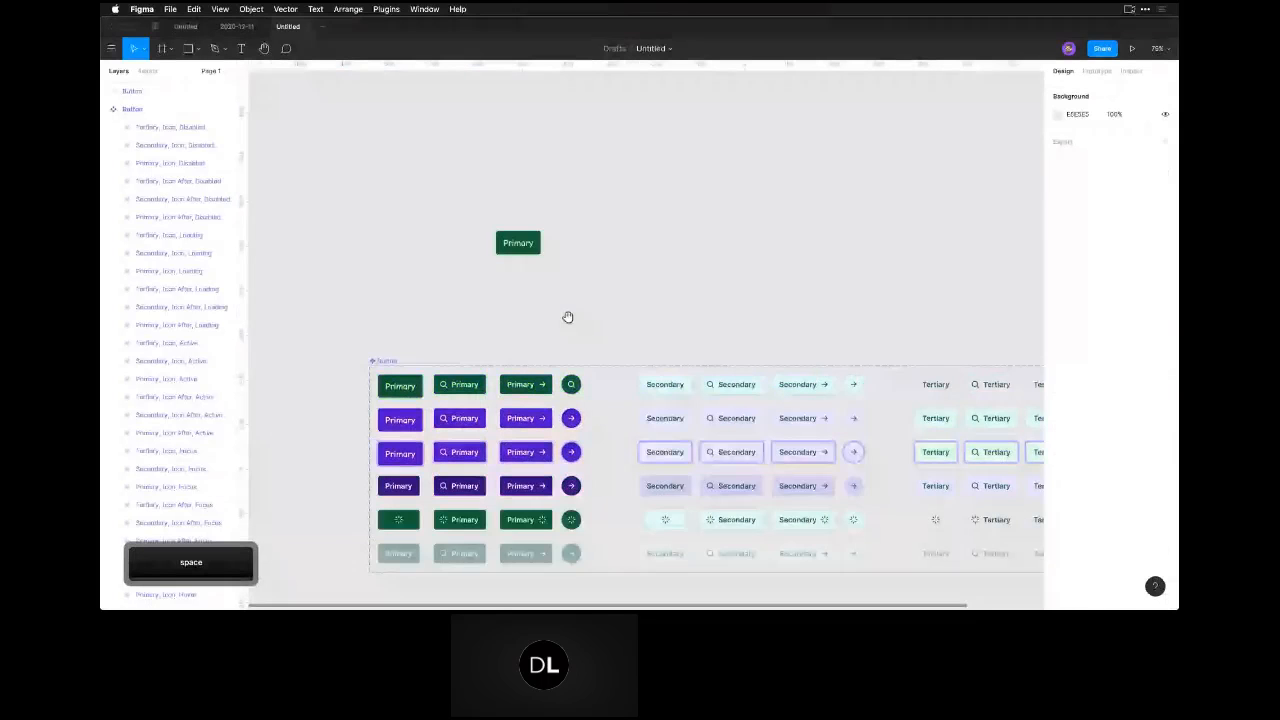
left_click(500, 247)
scroll(505, 250, "up", 5)
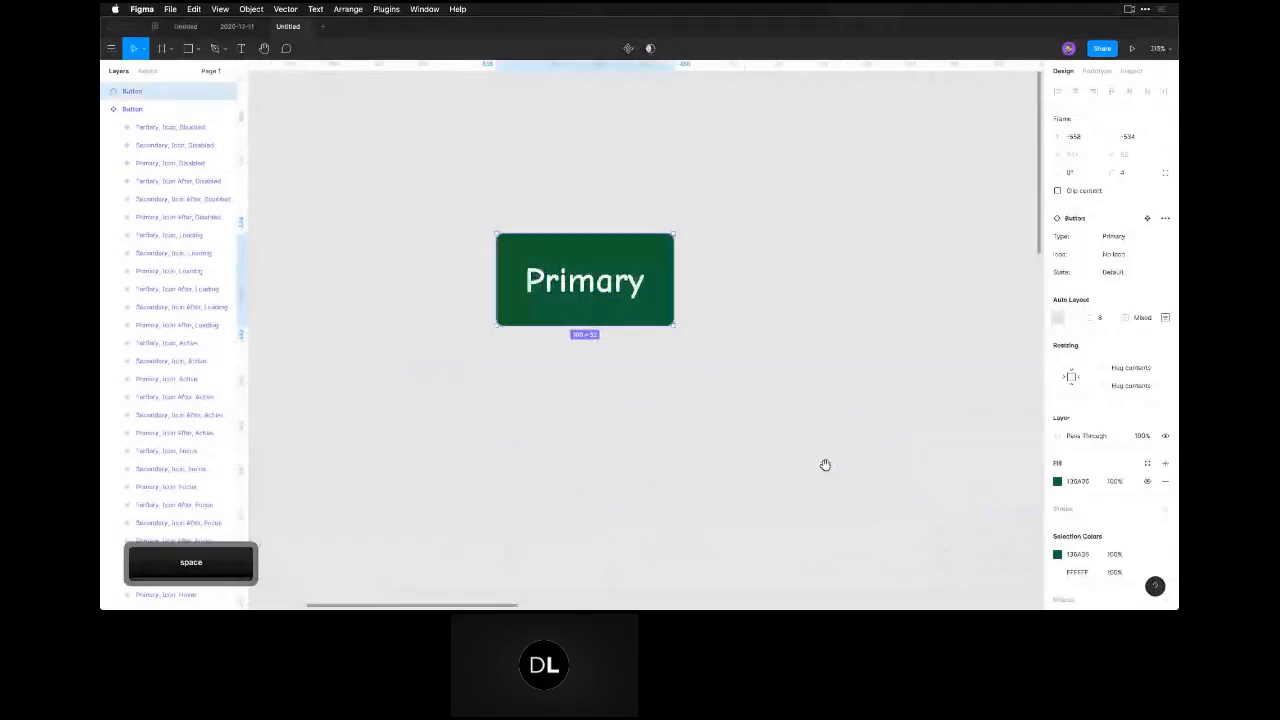
left_click_drag(825, 465, 860, 472)
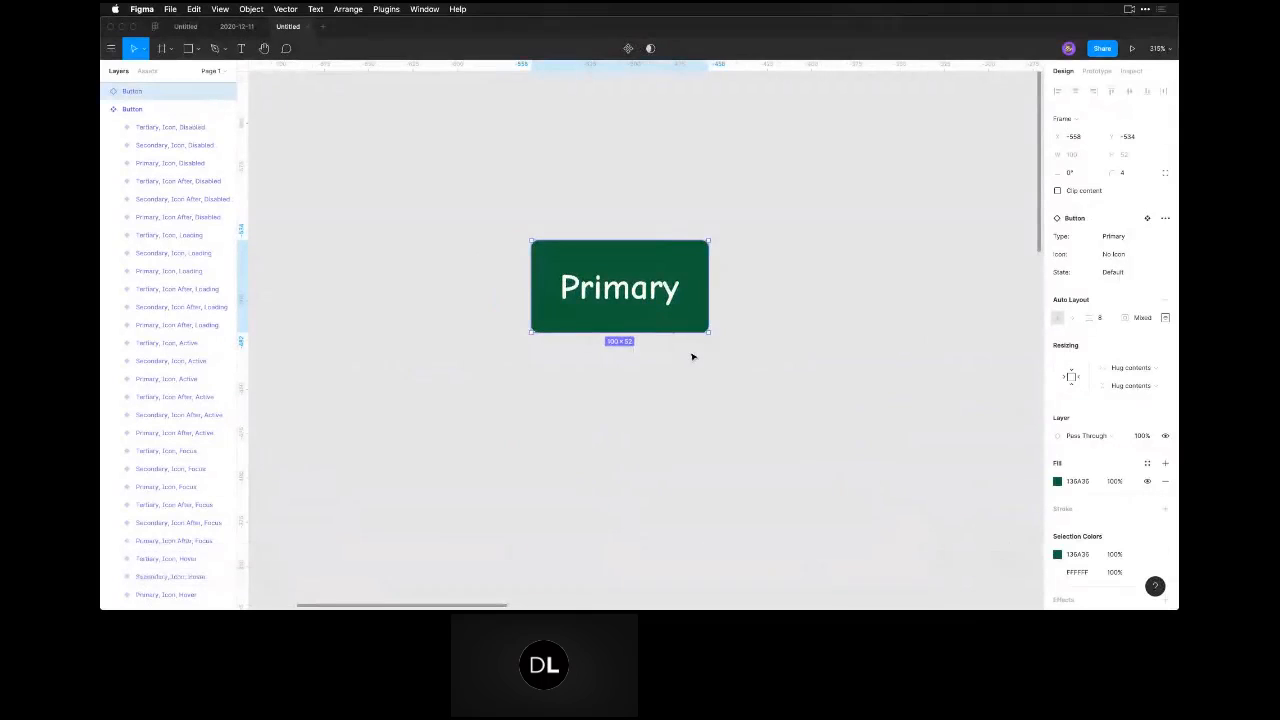
left_click(694, 409)
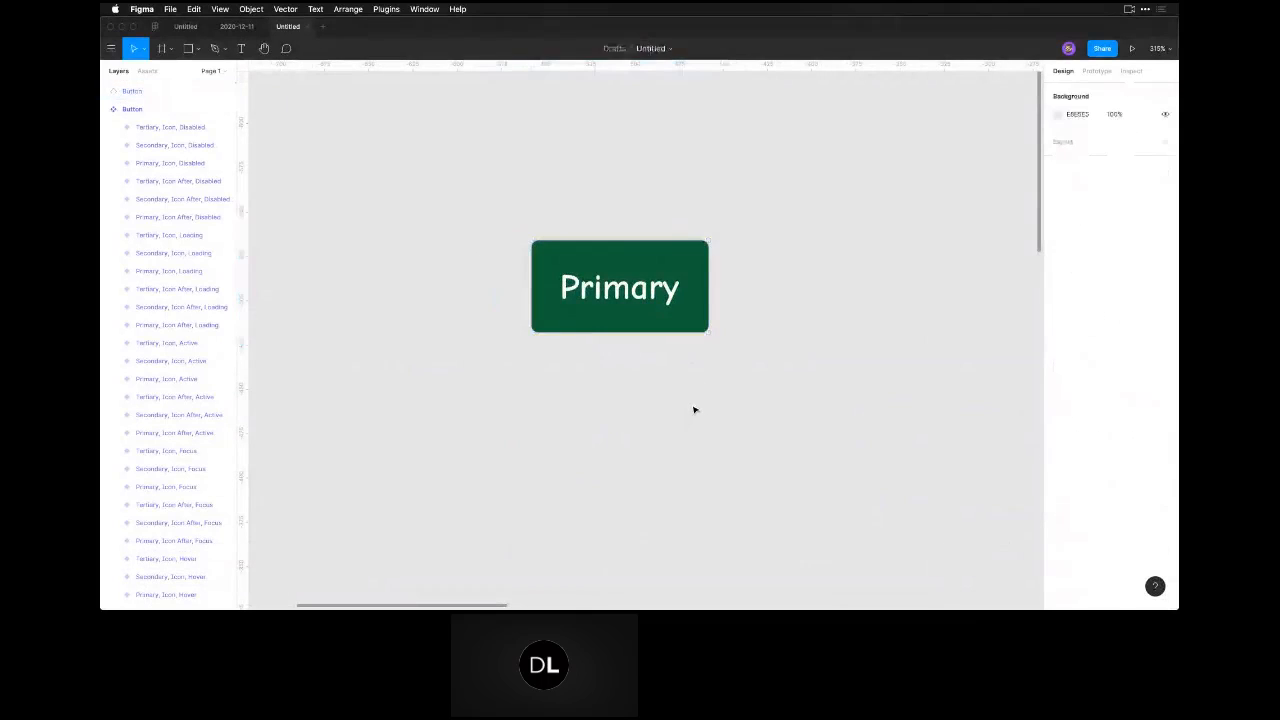
Inspect the Primary button instance's auto layout padding and the distances between its label and edges.
left_click(633, 313)
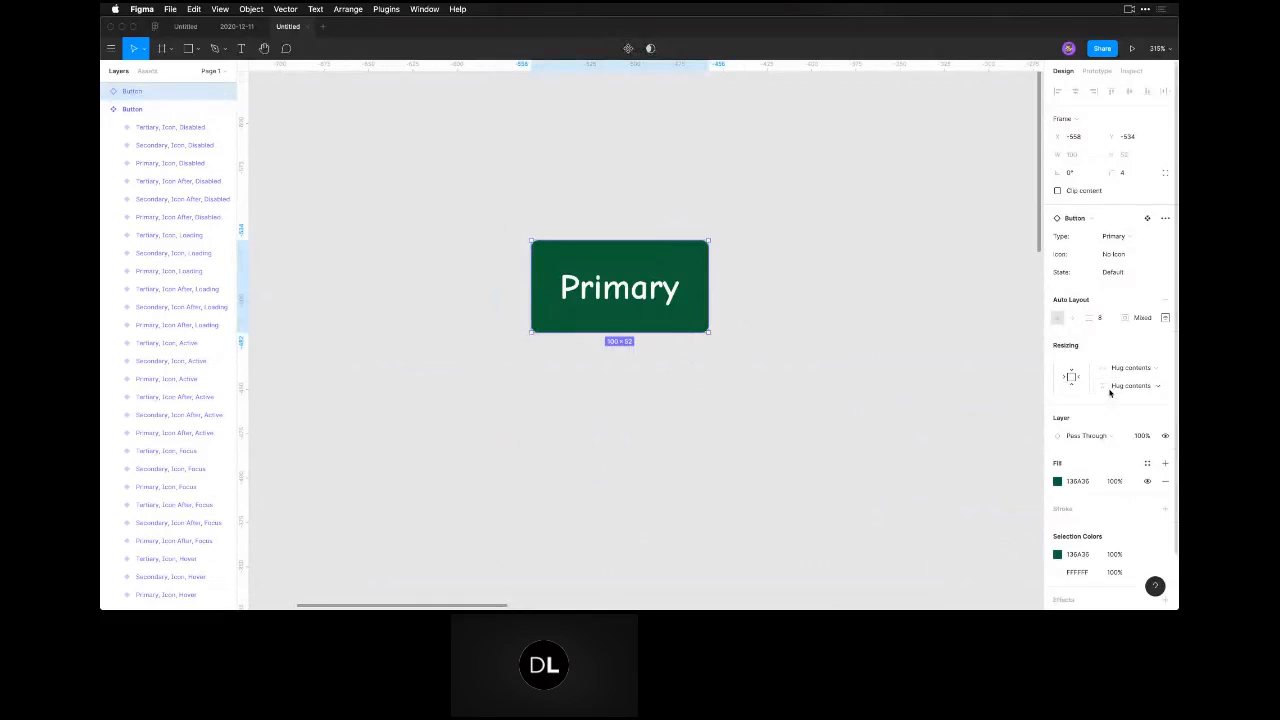
left_click(1164, 318)
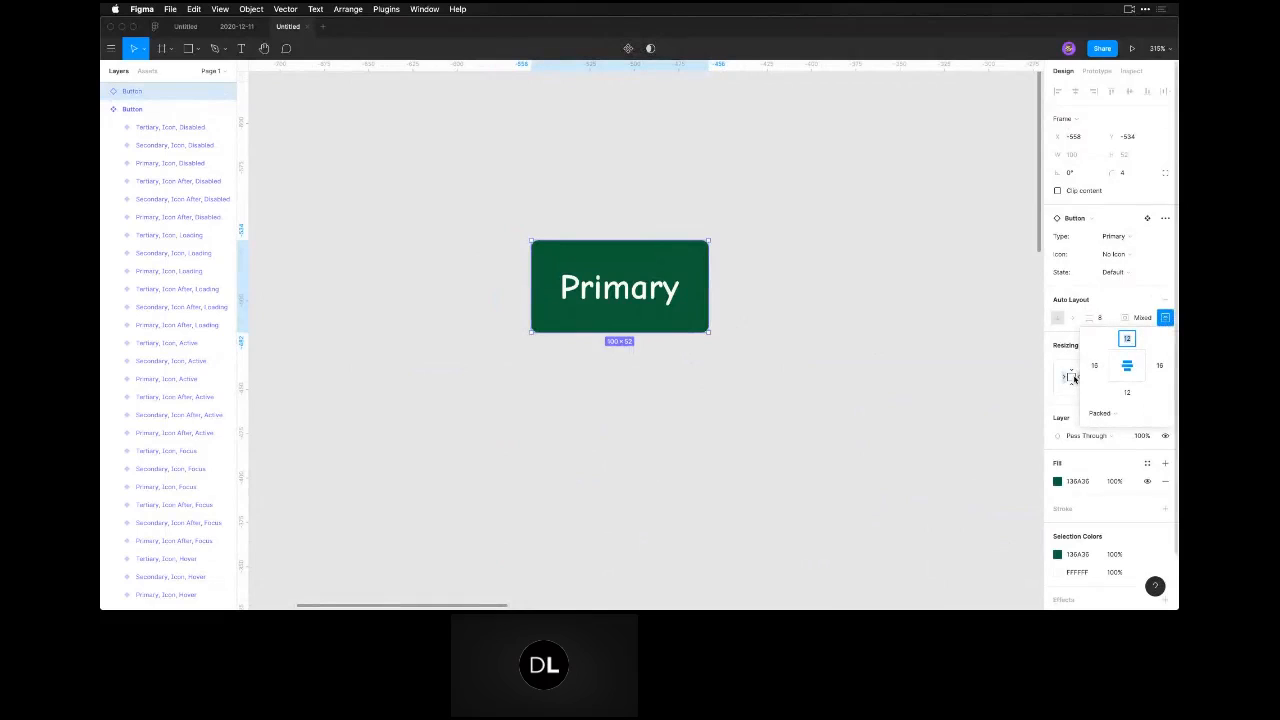
left_click(641, 298, "super")
key("alt")
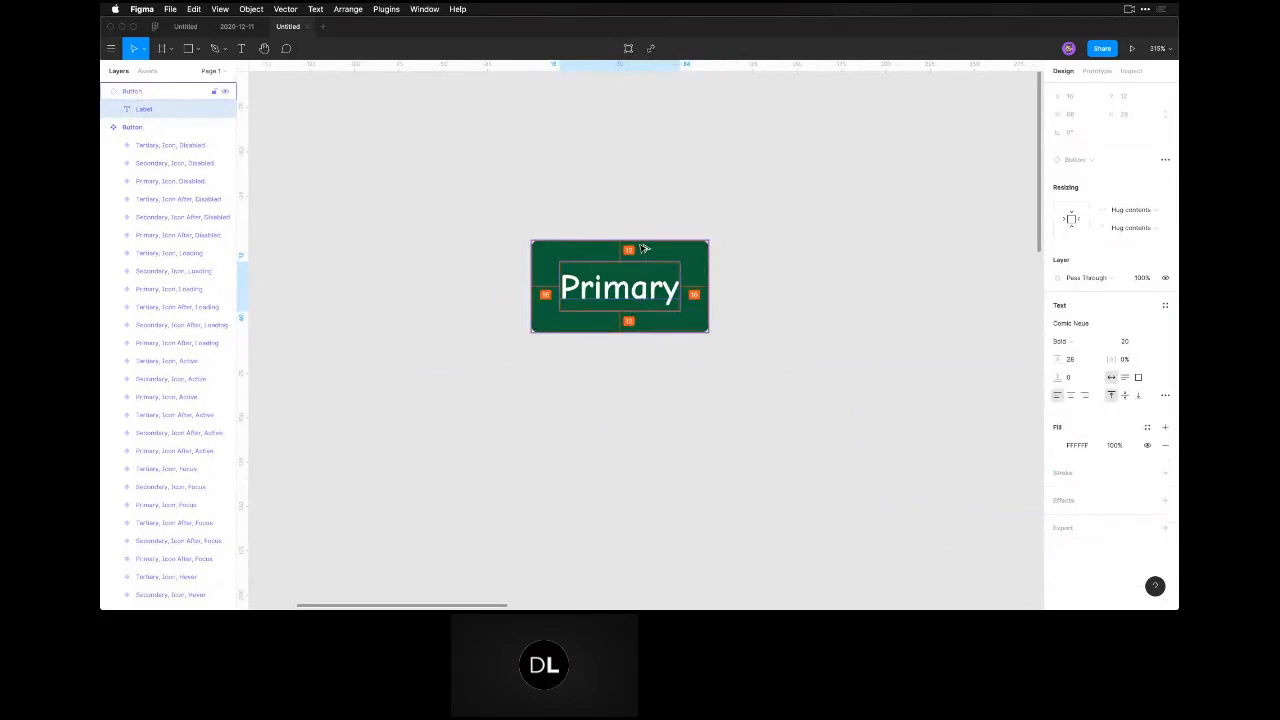
left_click(654, 503)
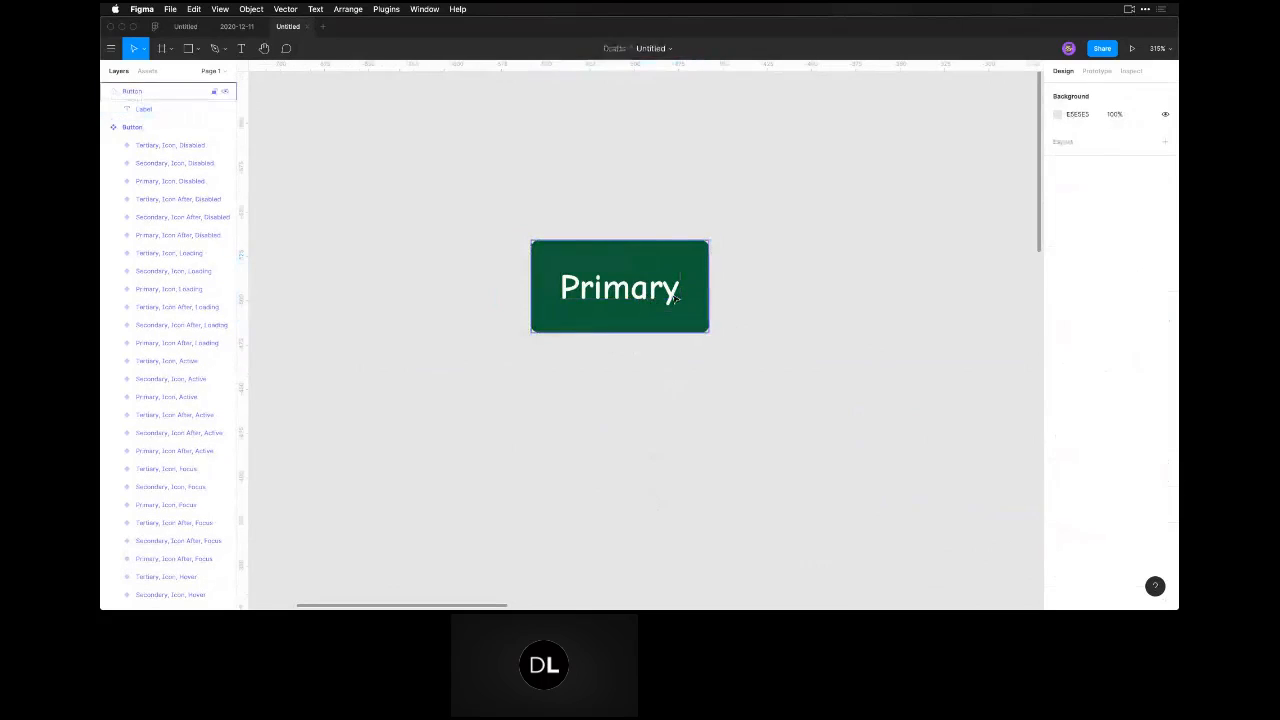
Widen the Primary button instance to 204 and check its label spacing and auto layout padding.
left_click(675, 297)
left_click_drag(708, 286, 895, 281)
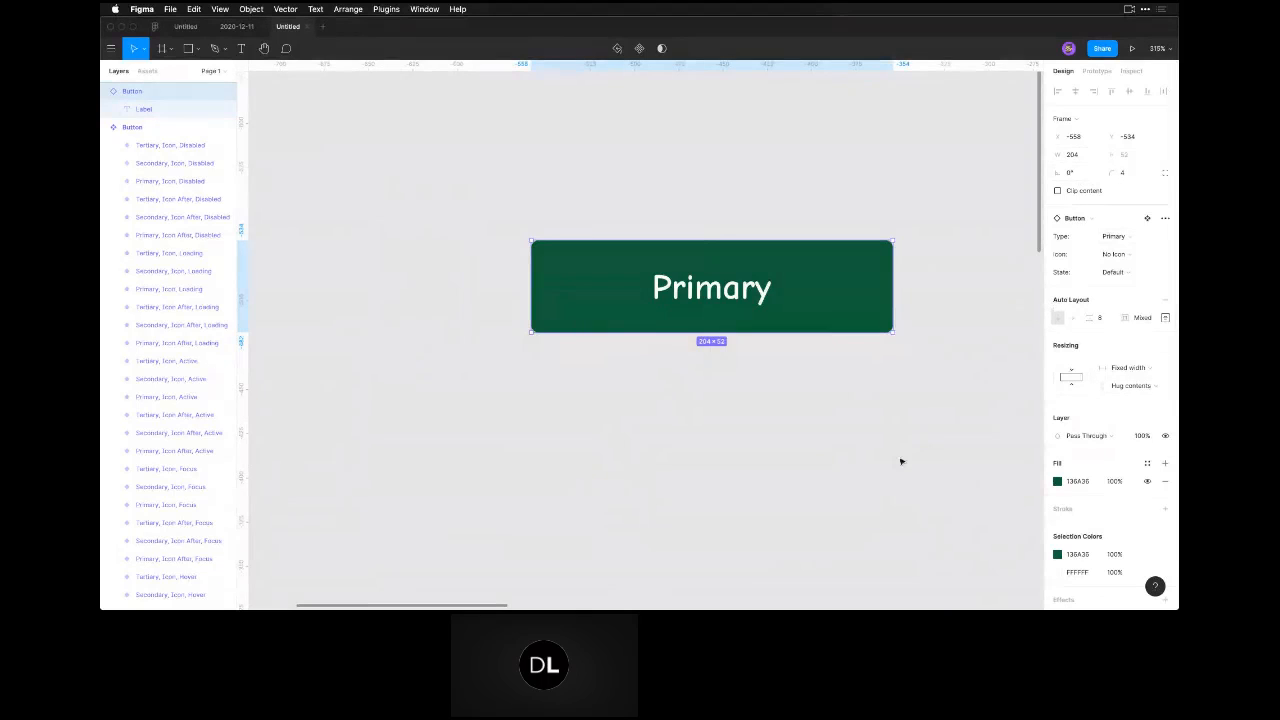
left_click(755, 390)
left_click(738, 290, "super")
key("alt")
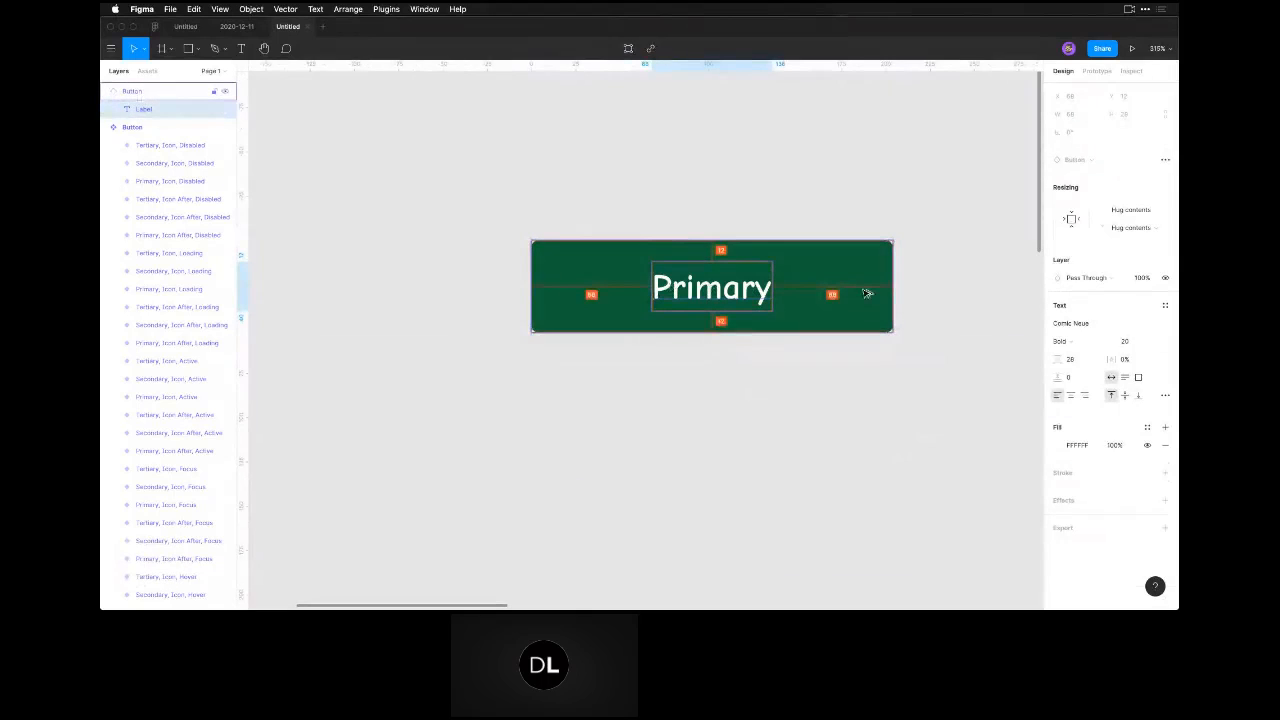
left_click(855, 348)
left_click(843, 294)
left_click(1165, 317)
left_click(925, 418)
left_click(858, 303)
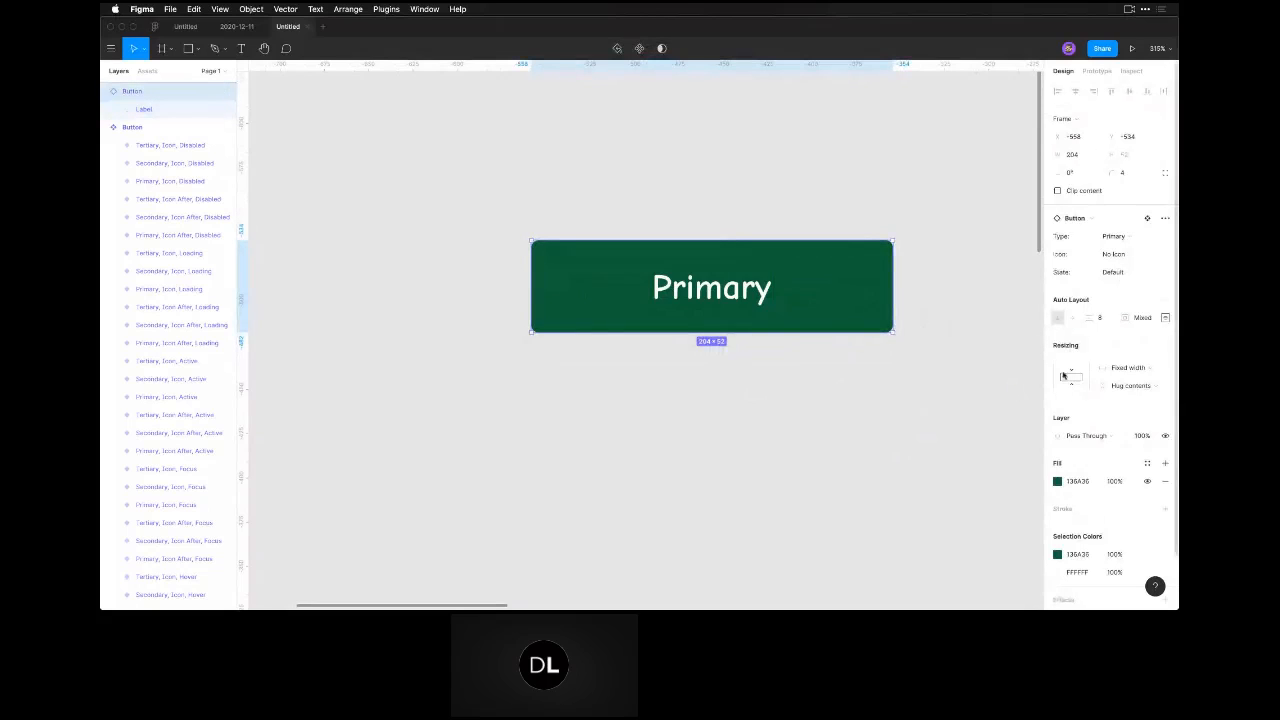
Set the button instance's horizontal resizing to Hug contents and check its padding values.
left_click(1126, 368)
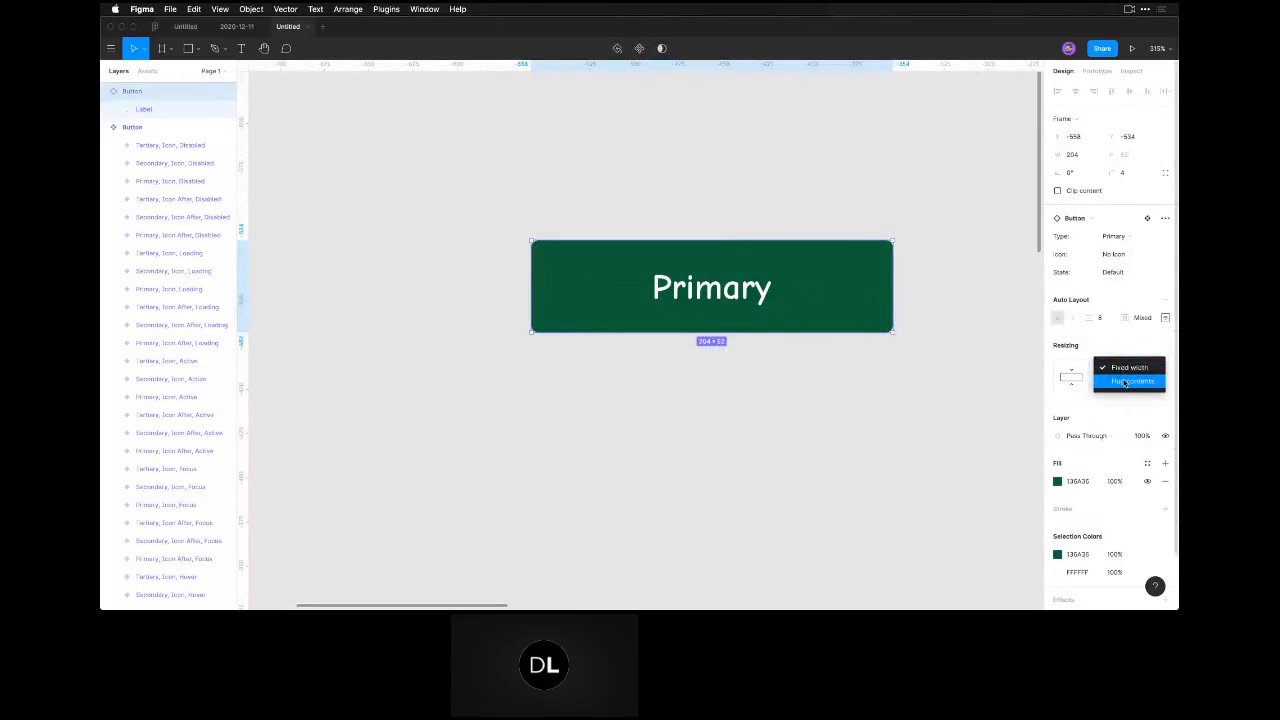
left_click(1125, 382)
left_click(1164, 318)
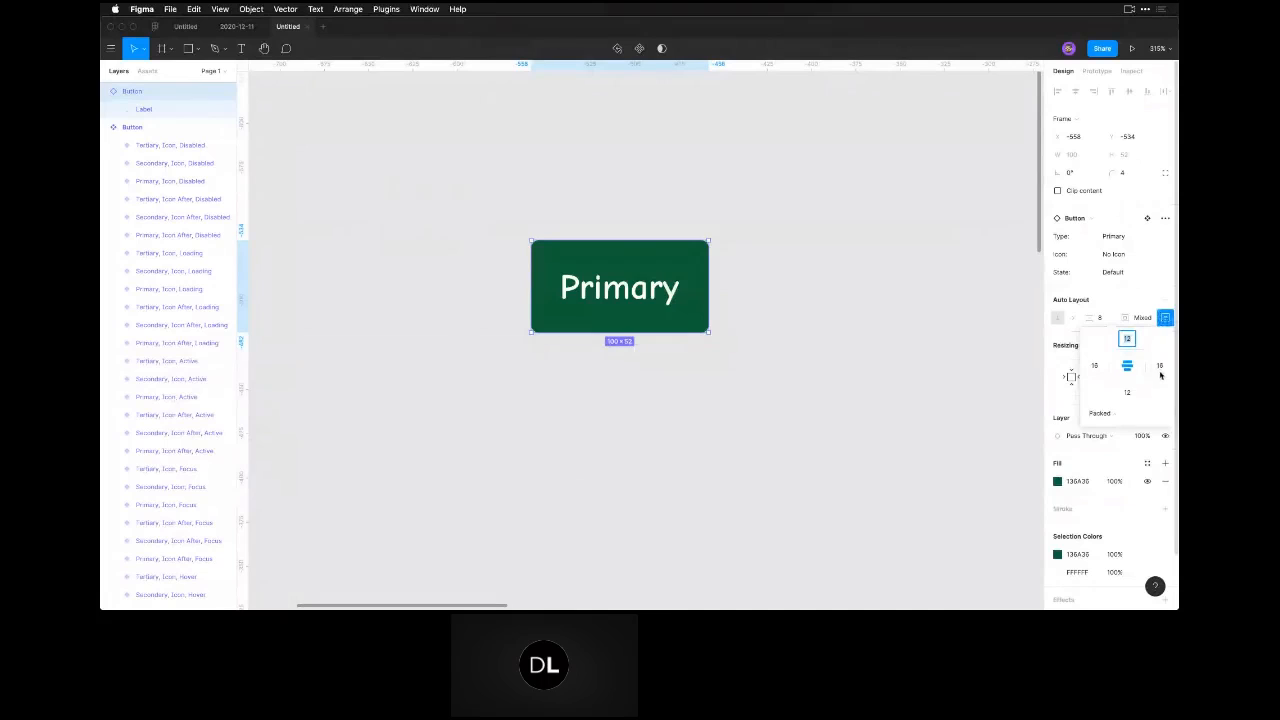
left_click(917, 423)
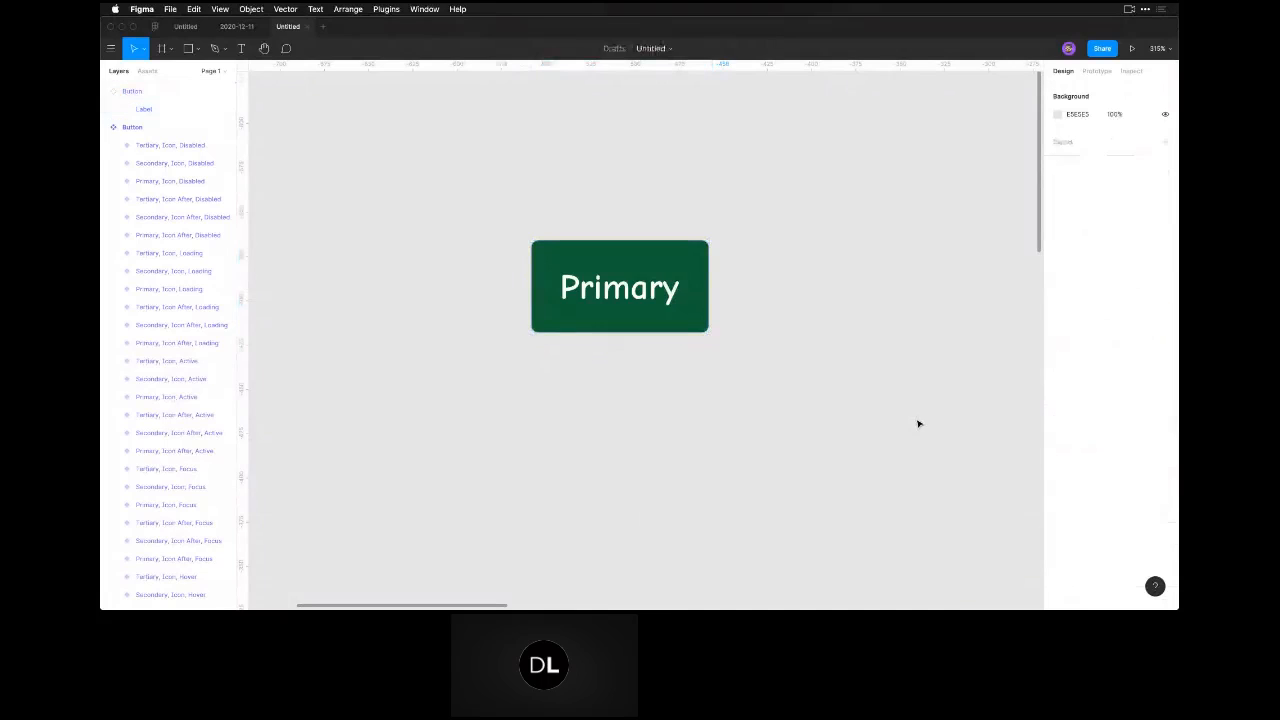
Draw a frame about 285 × 144 around the Primary button instance so that it encloses the button.
left_click(668, 300)
key("Escape")
key("a")
left_click_drag(408, 172, 903, 433)
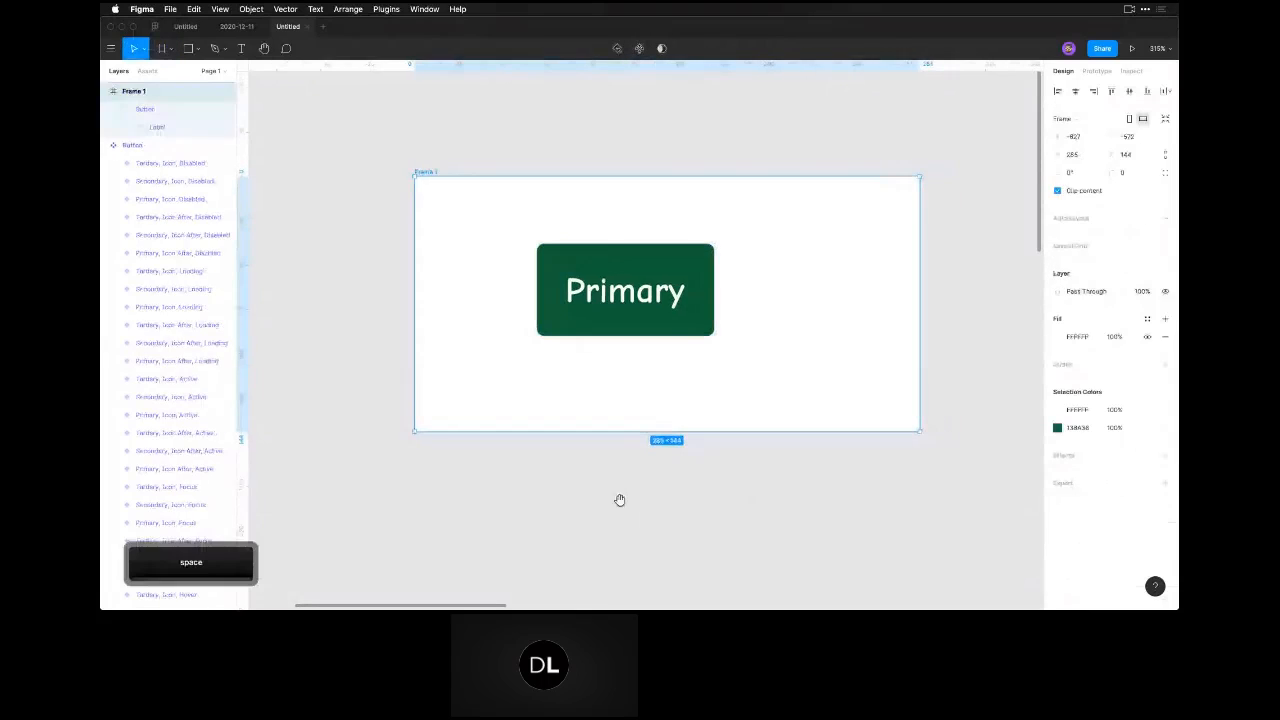
Inspect the horizontal resizing options and auto layout padding of the Primary button instance inside the frame.
left_click(599, 320)
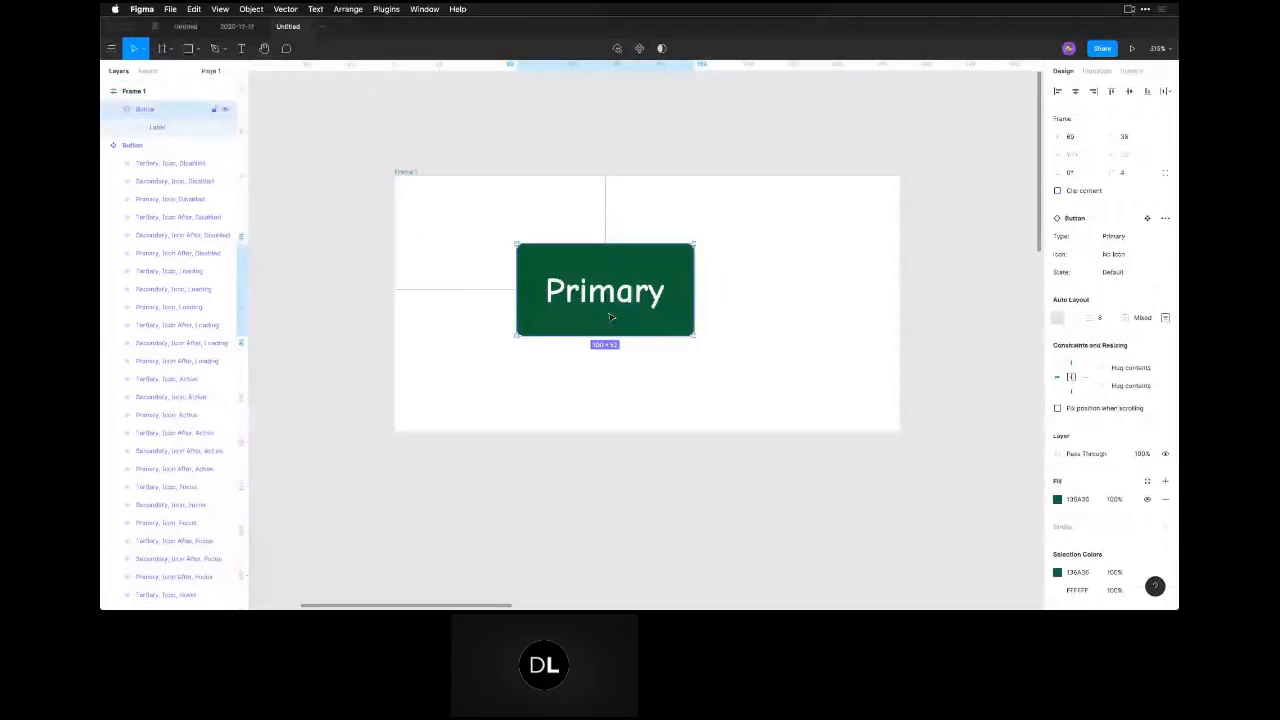
left_click(1130, 367)
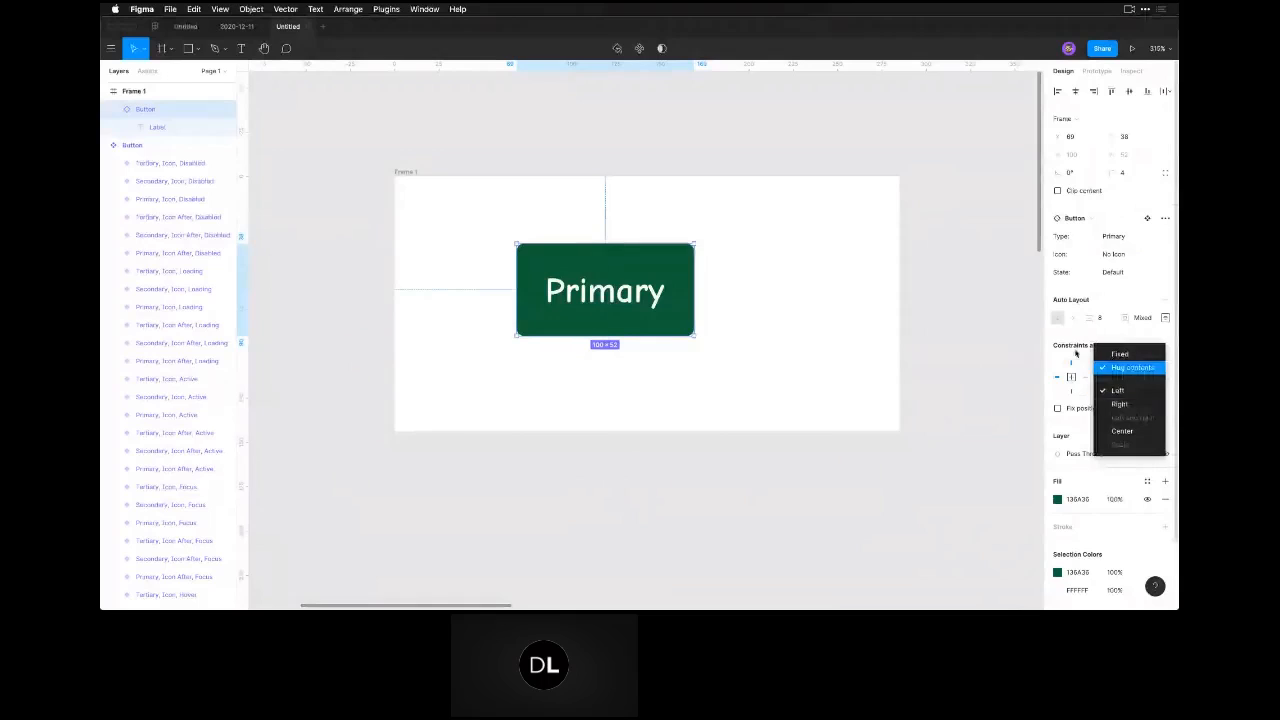
left_click(1131, 368)
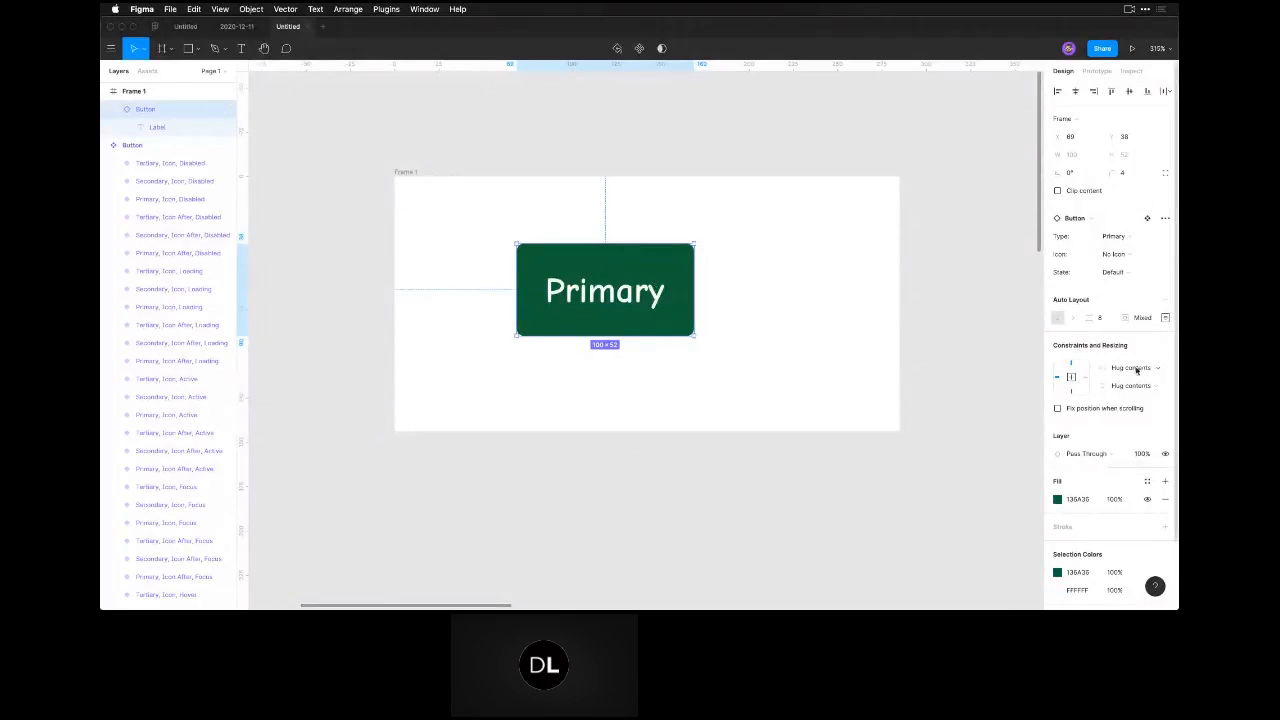
left_click(1165, 317)
left_click(1007, 365)
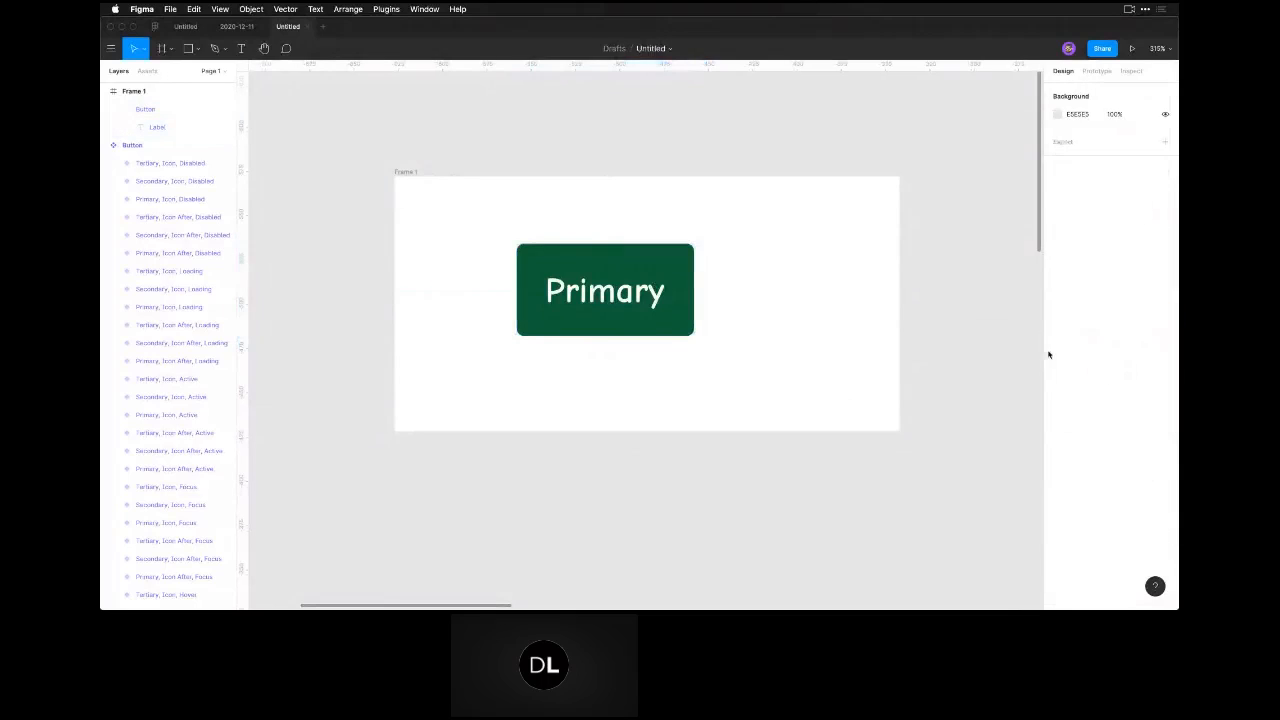
left_click(630, 260)
left_click(1147, 368)
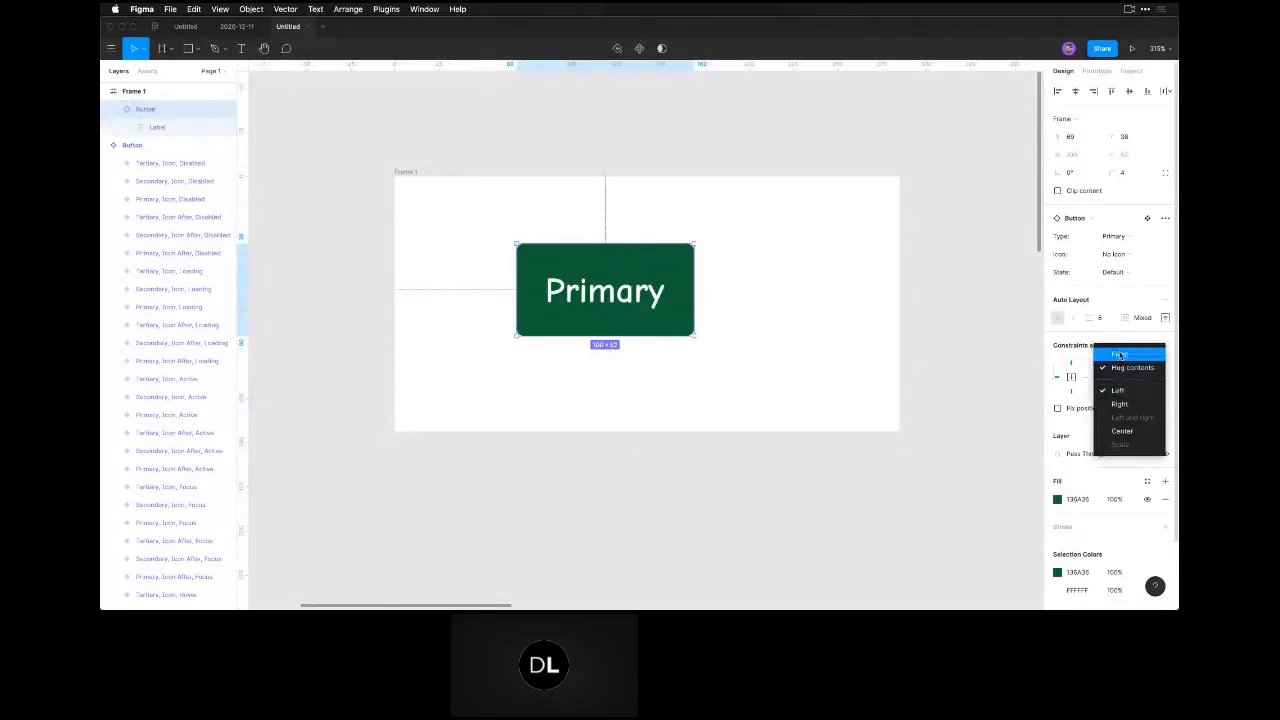
left_click(862, 449)
Add auto layout to the frame around the Primary button and check its horizontal resizing options.
left_click(405, 174)
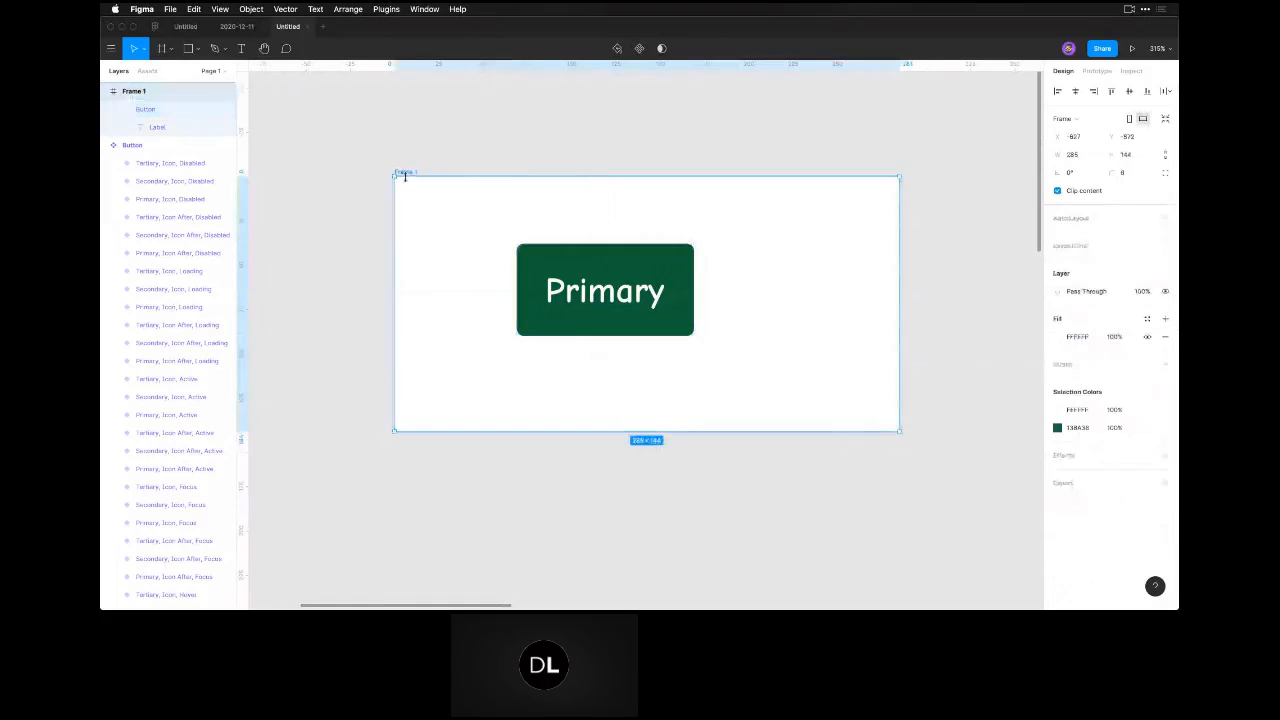
key("shift+a")
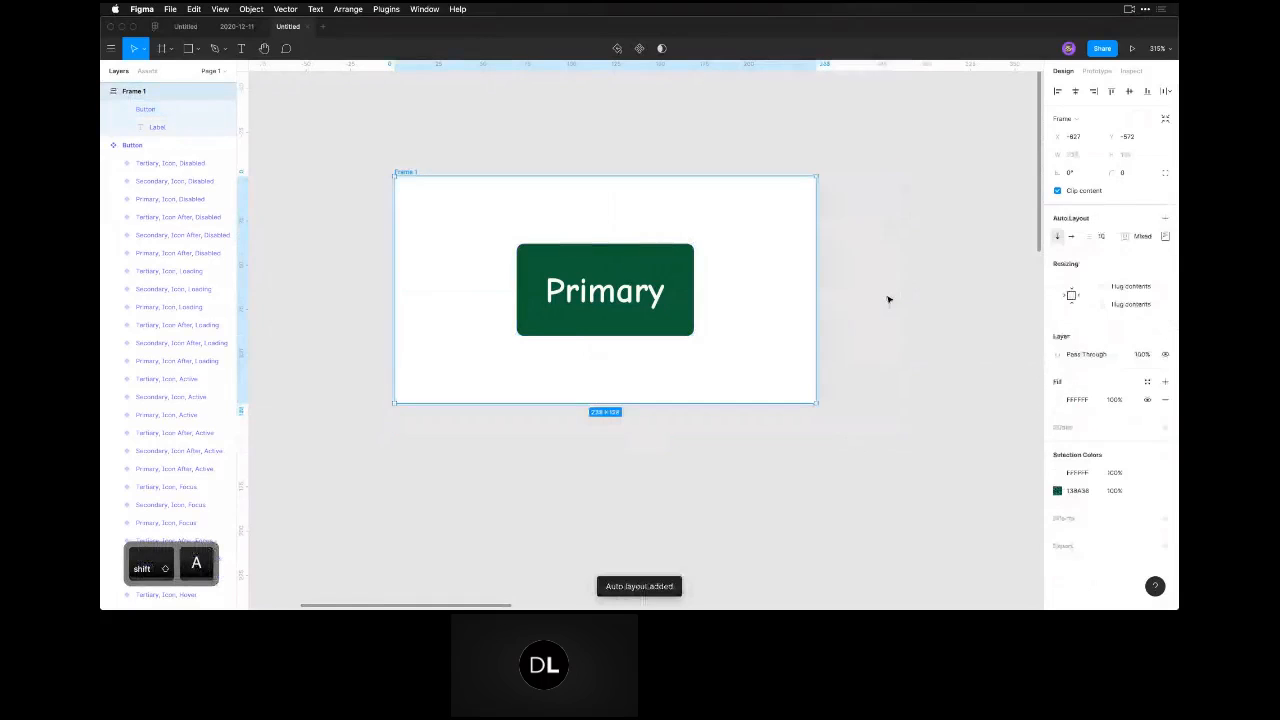
left_click(1152, 287)
left_click(766, 326)
Widen the nested Primary button to 130 and set its horizontal resizing to Fill container.
left_click(686, 290)
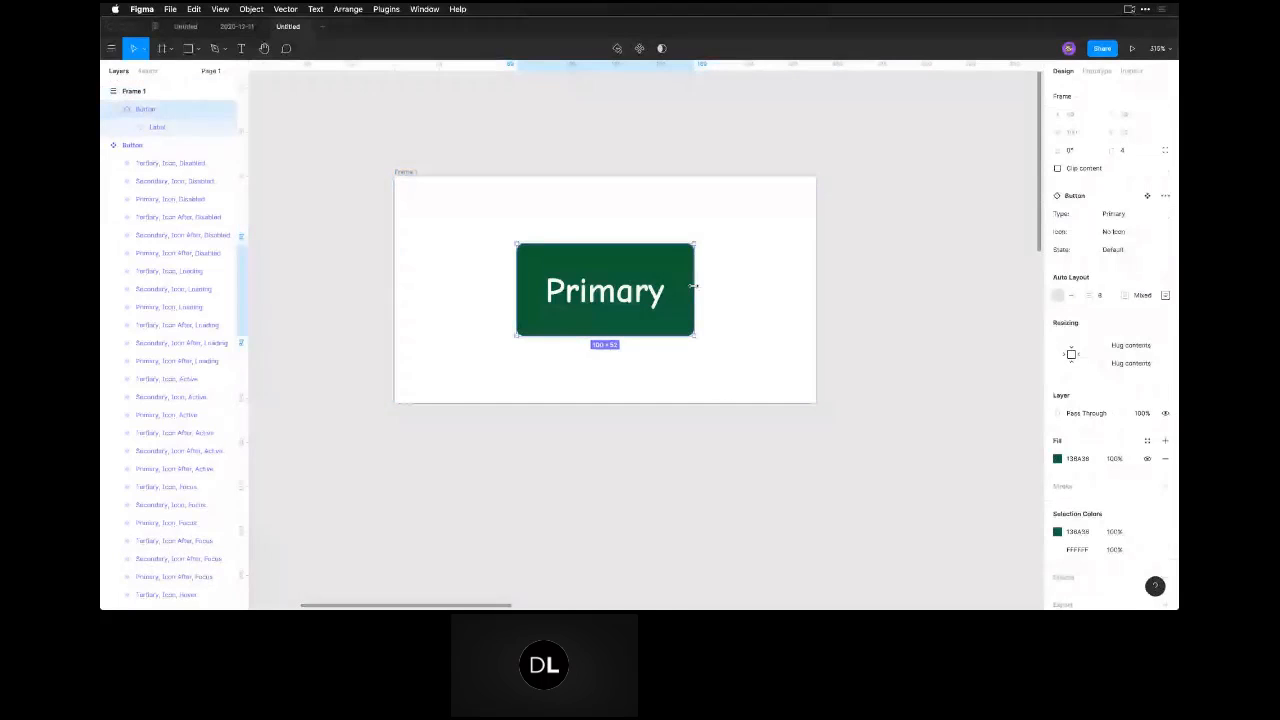
left_click_drag(694, 286, 747, 287)
left_click(1130, 345)
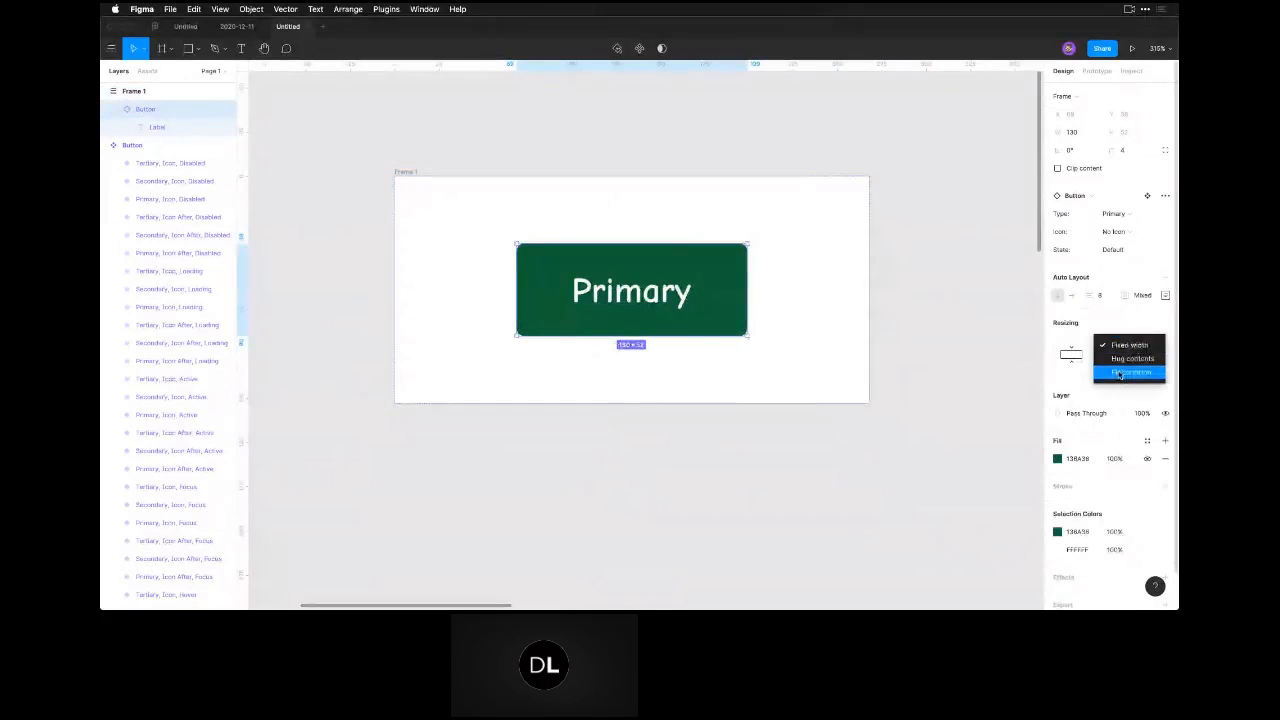
left_click(1120, 373)
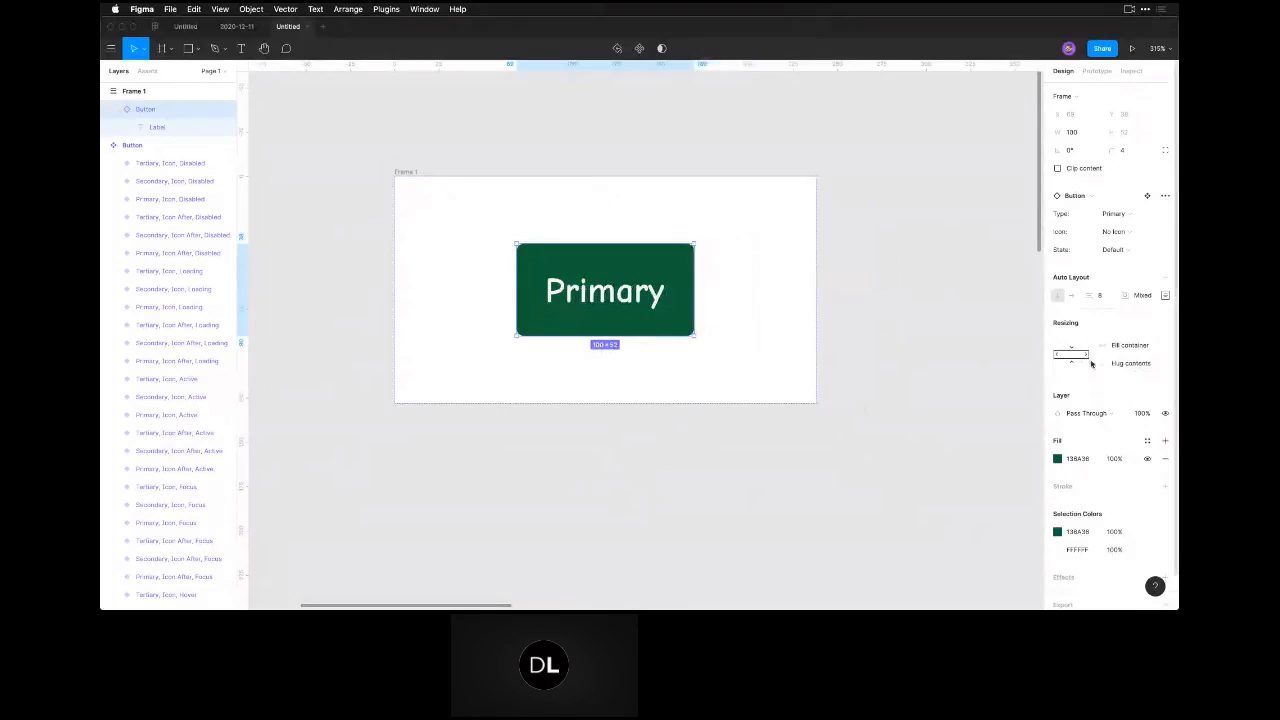
Inspect the auto layout padding values of the frame that holds the button.
left_click(408, 172)
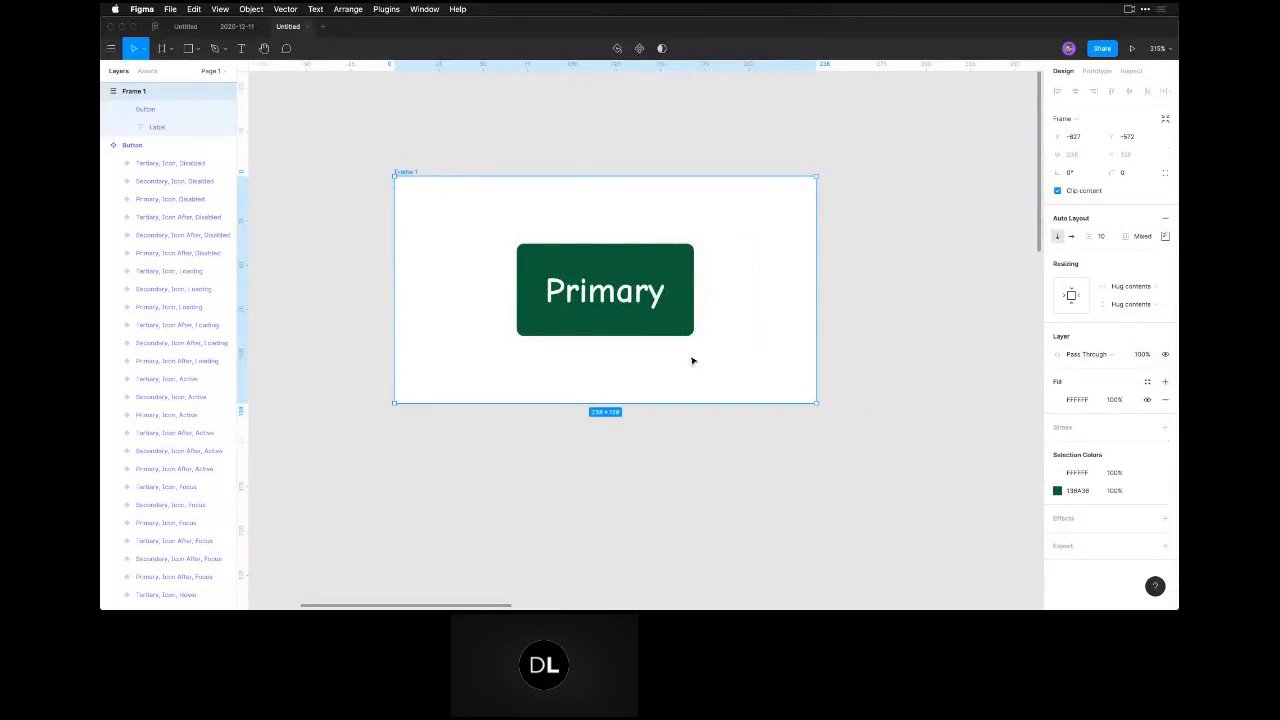
left_click(574, 304)
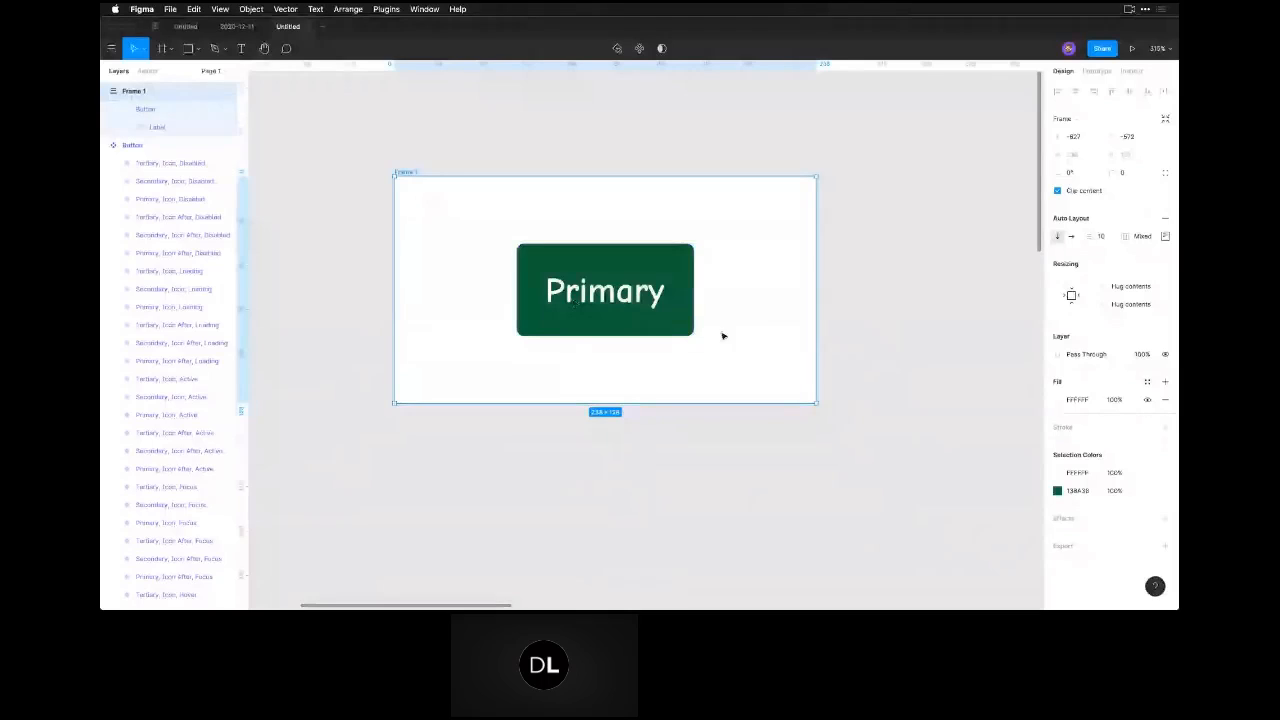
left_click(1165, 236)
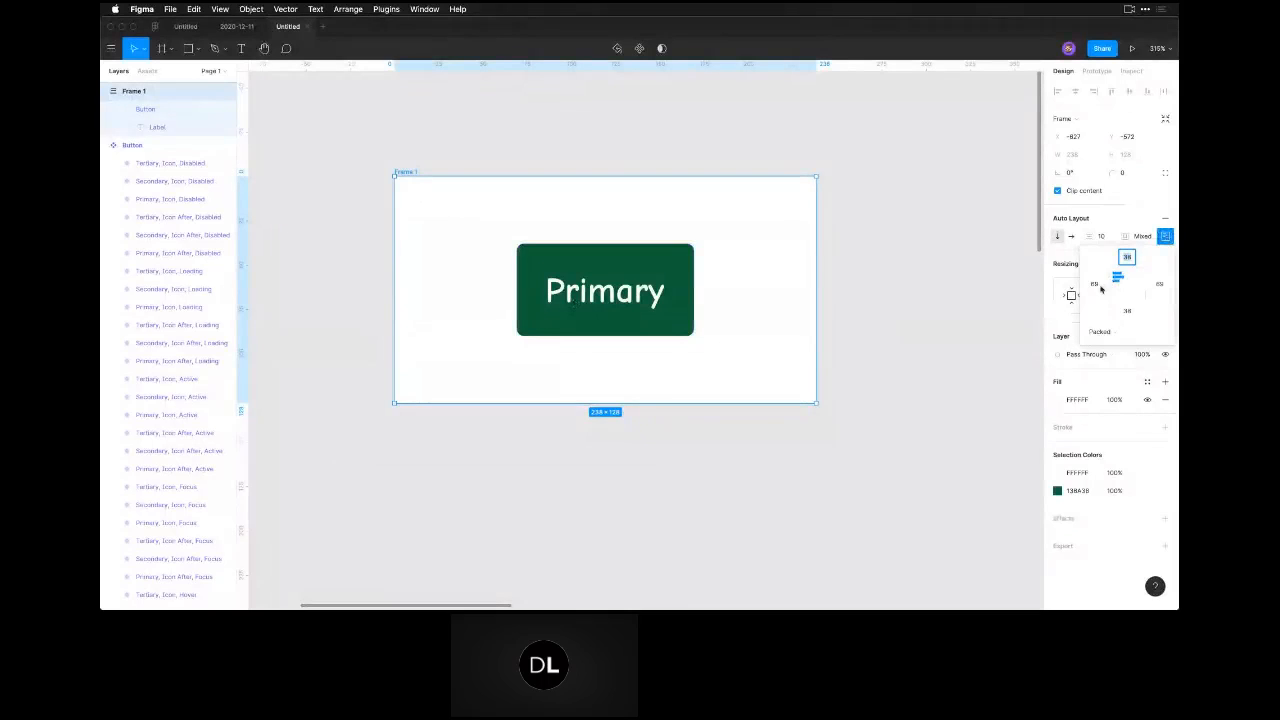
left_click(857, 300)
Widen the auto layout frame to about 421 and compare the resizing settings of the frame and its button.
left_click(408, 172)
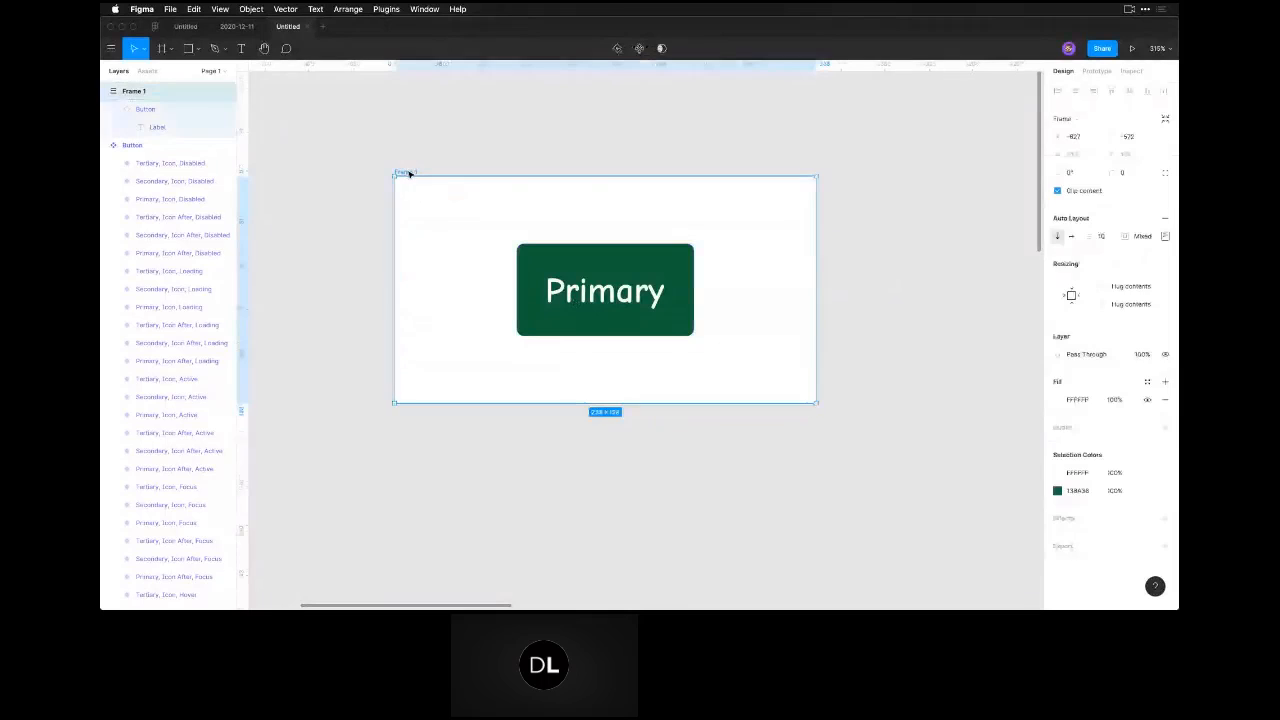
left_click_drag(816, 330, 1036, 349)
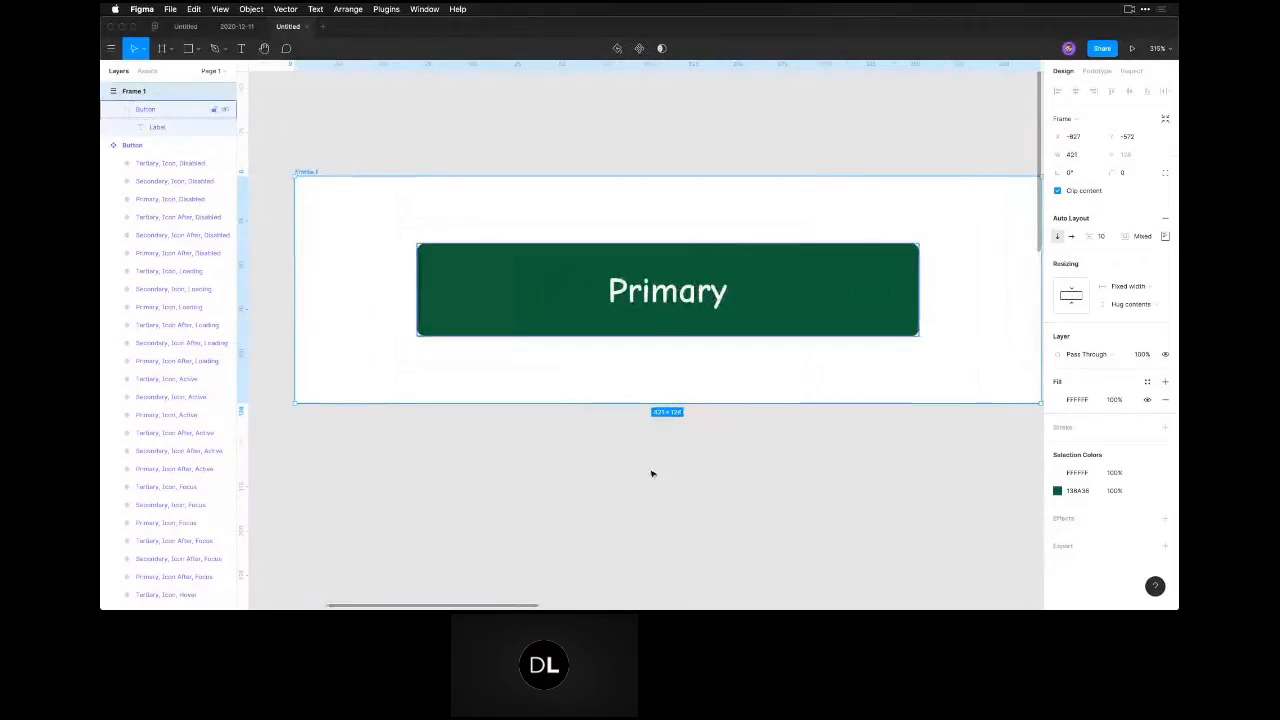
left_click(578, 530)
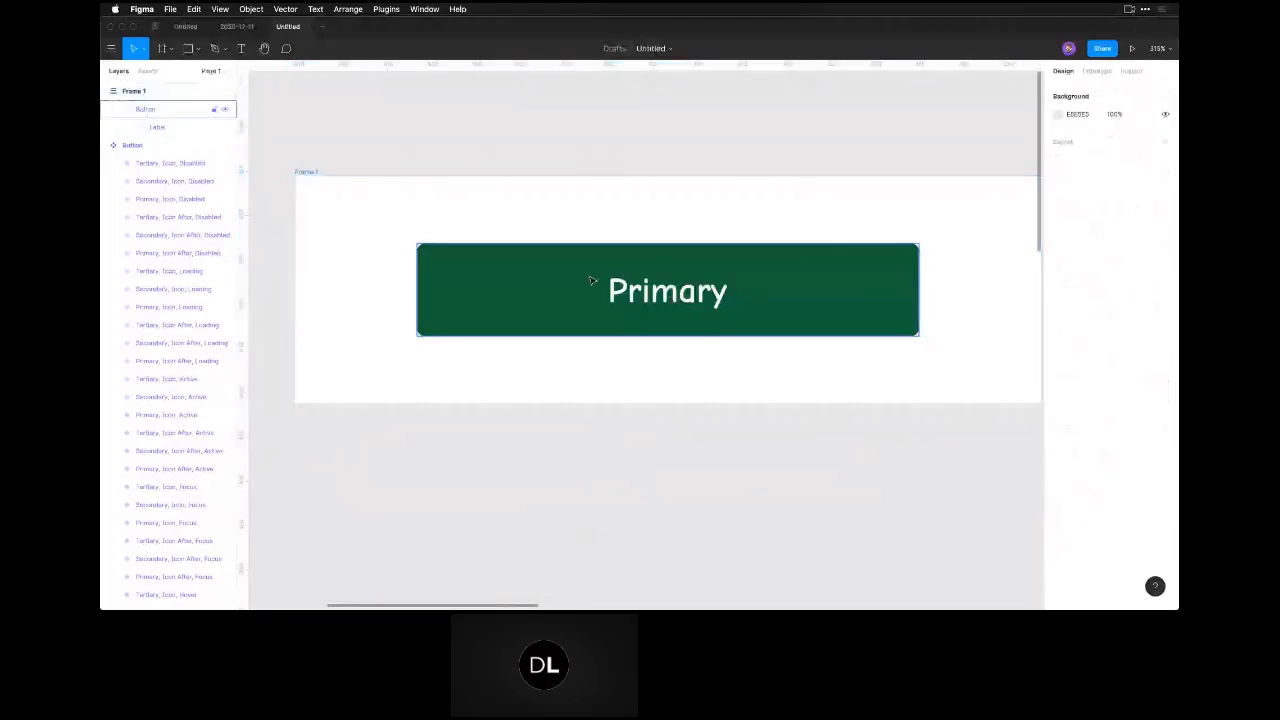
left_click(303, 173)
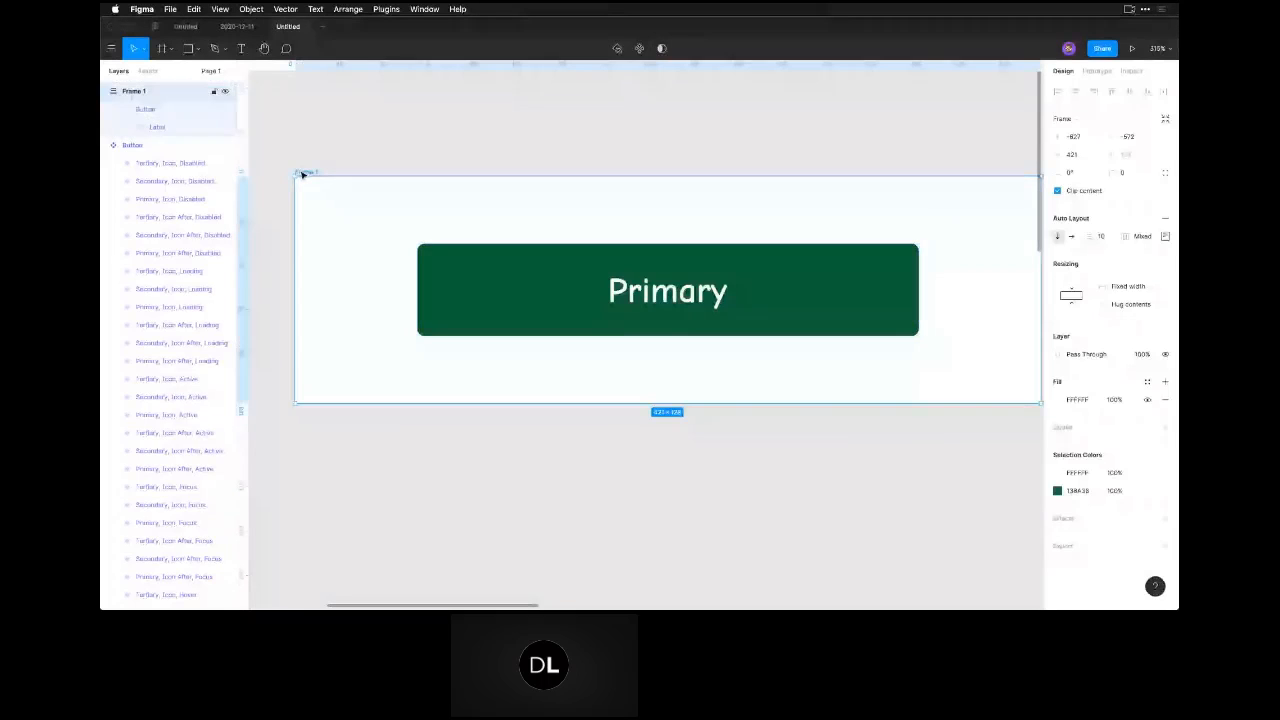
left_click(821, 306)
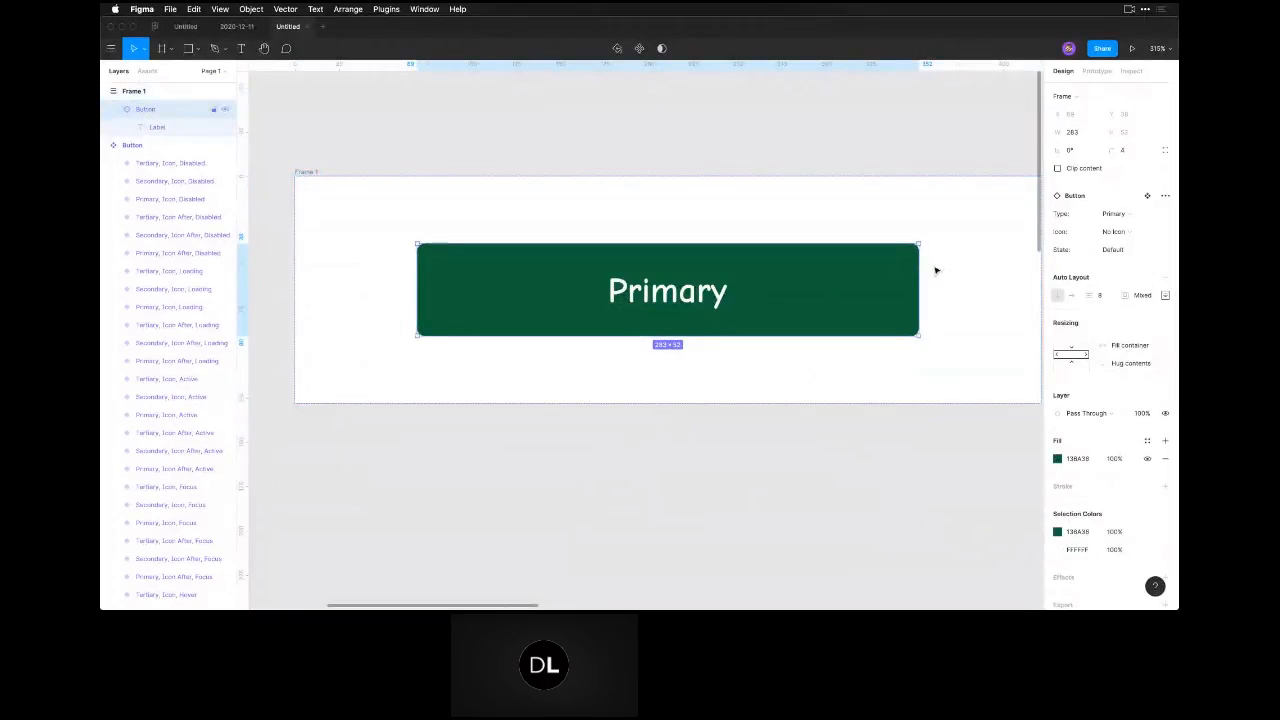
Set the frame's auto layout padding to 20 at the top and bottom and 24 on the left and right.
left_click(312, 173)
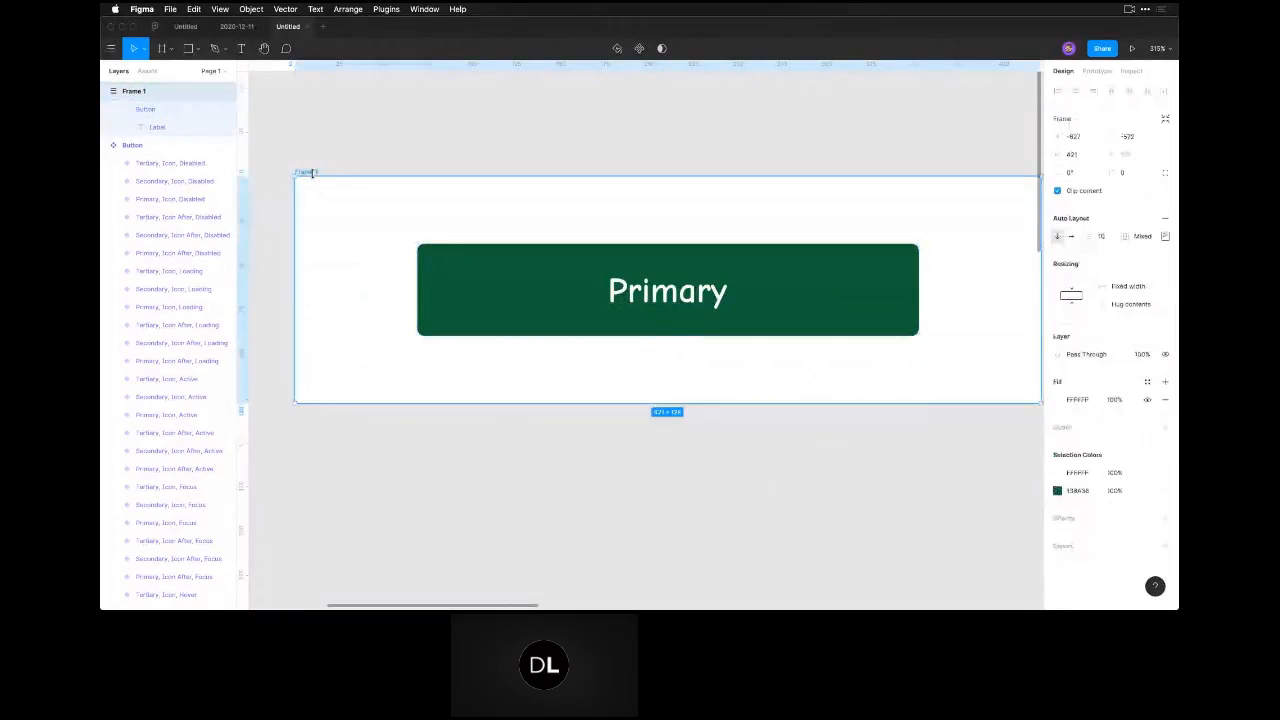
left_click(1165, 236)
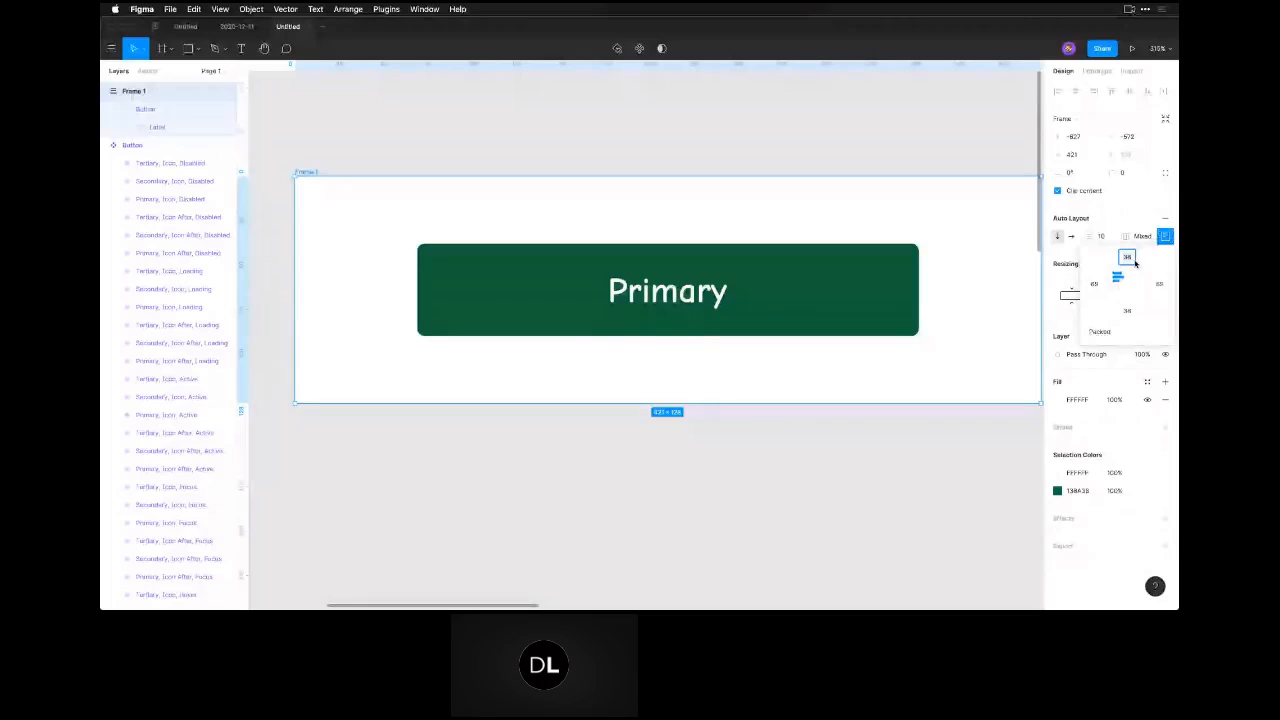
type("20")
key("Tab")
type("4")
key("Tab")
type("20")
key("Tab")
type("24")
key("Return")
left_click(880, 459)
Measure the distances between the nested button and the frame's edges.
key("space")
left_click_drag(831, 479, 767, 484)
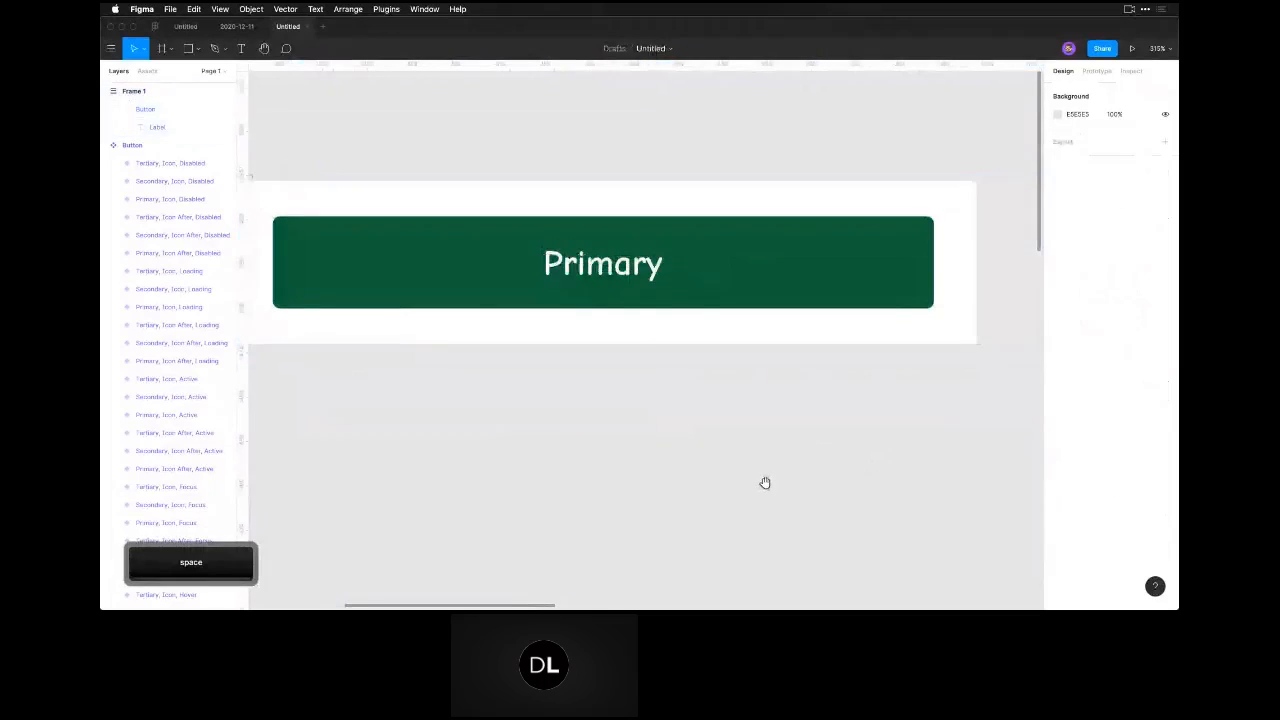
key("super+minus")
left_click(425, 288)
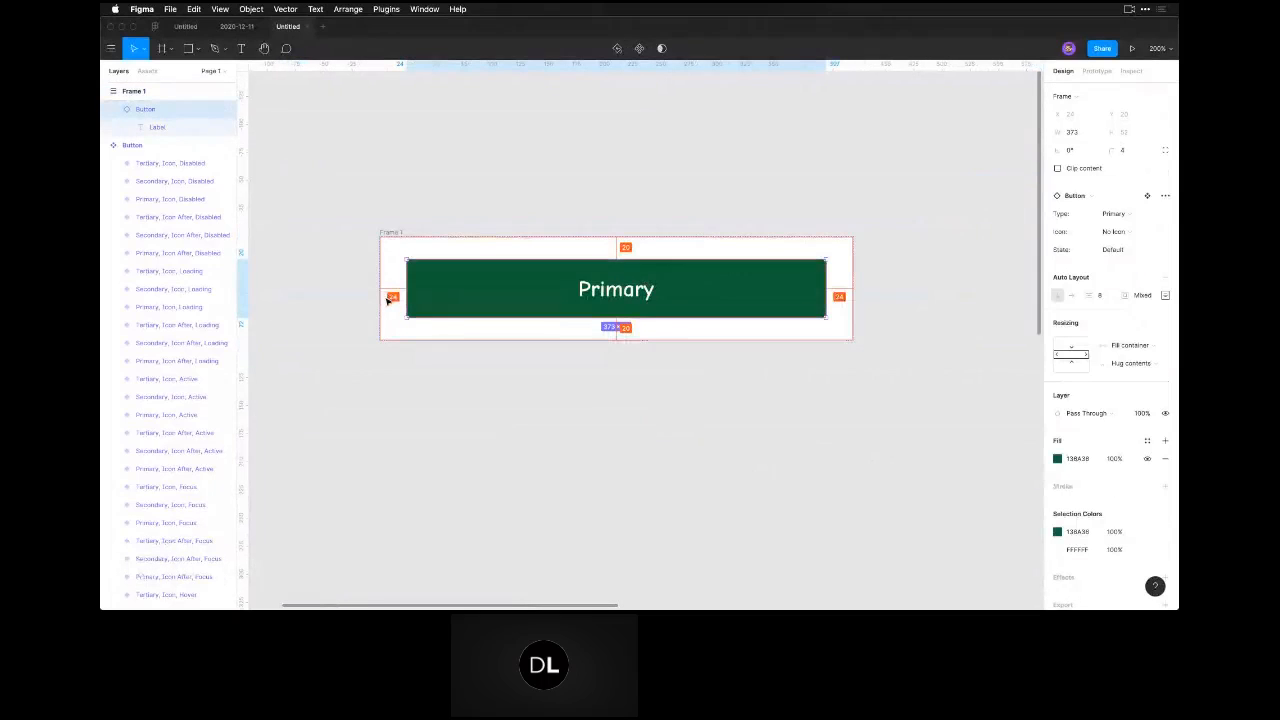
left_click(559, 468)
Examine the resizing and auto layout settings of the nested button instance and of its parent frame.
left_click(607, 300)
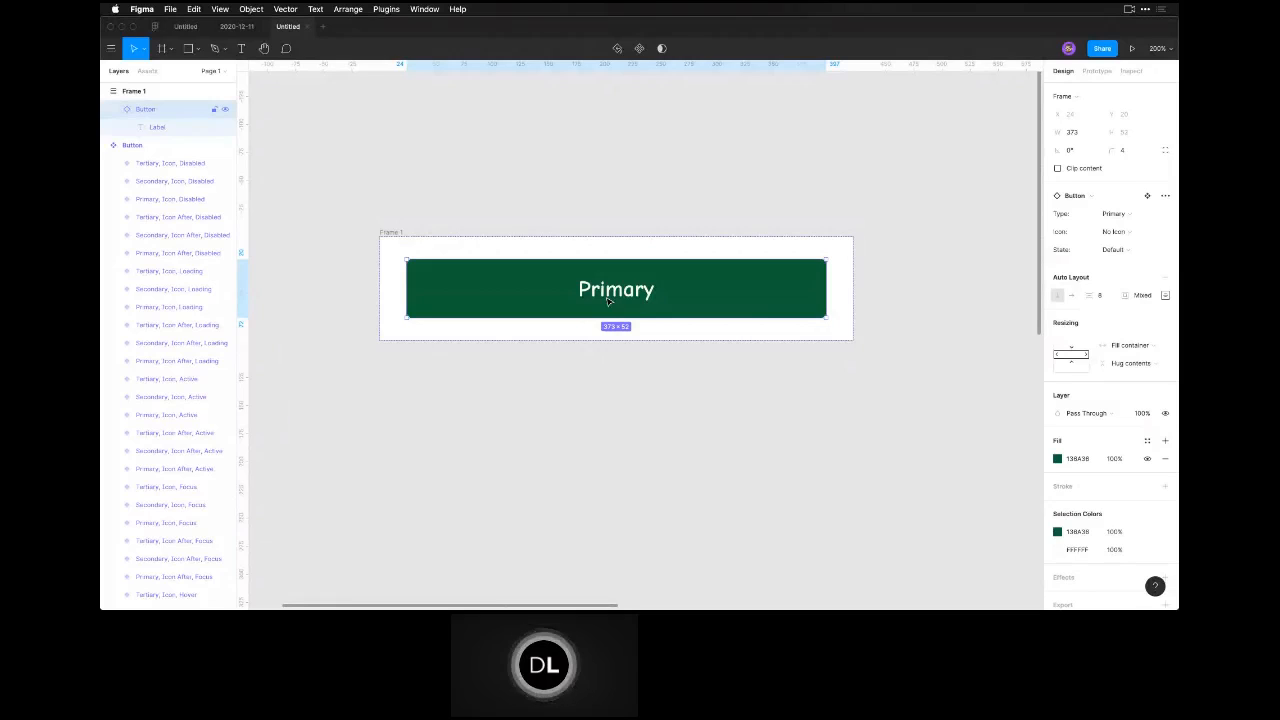
left_click(532, 436)
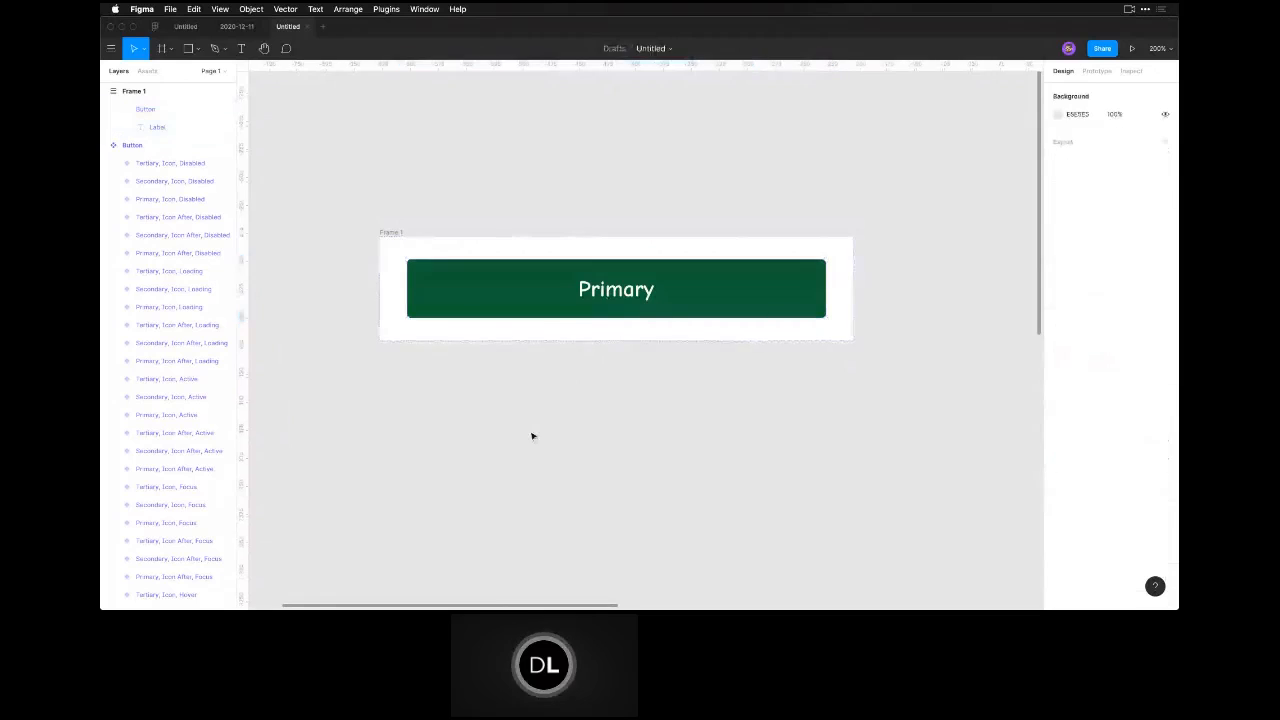
left_click(486, 273)
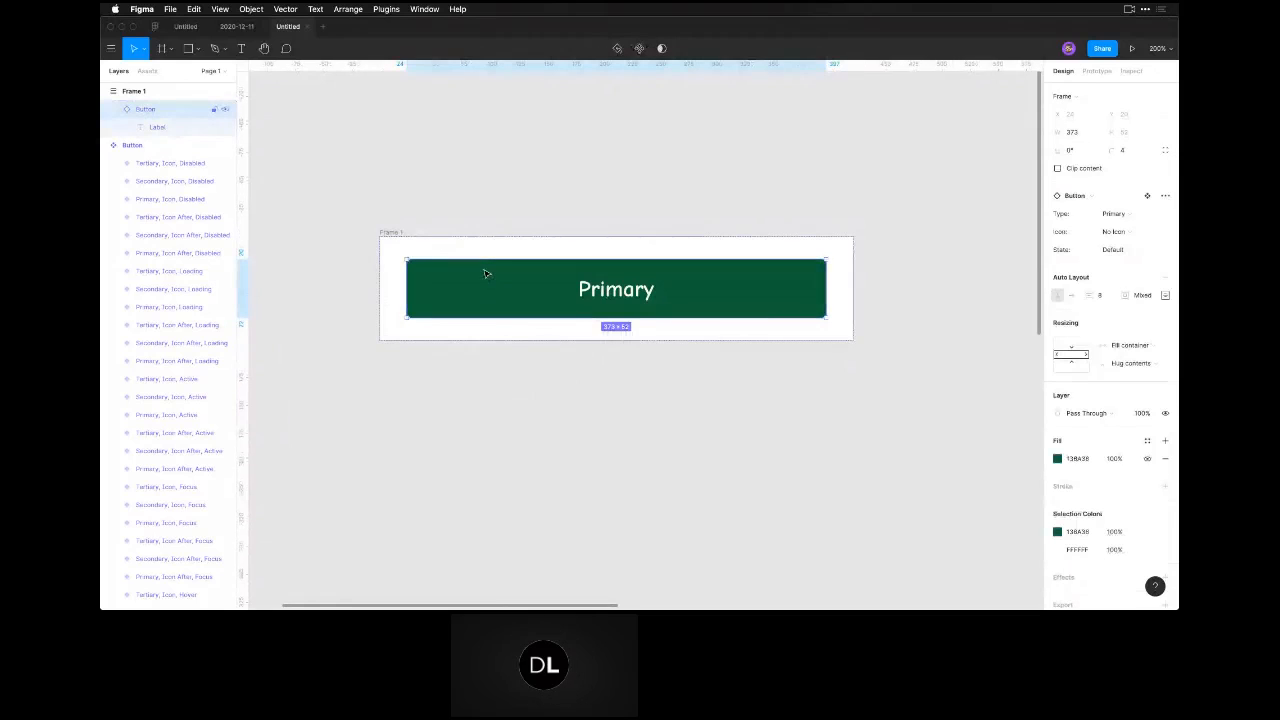
left_click(471, 186)
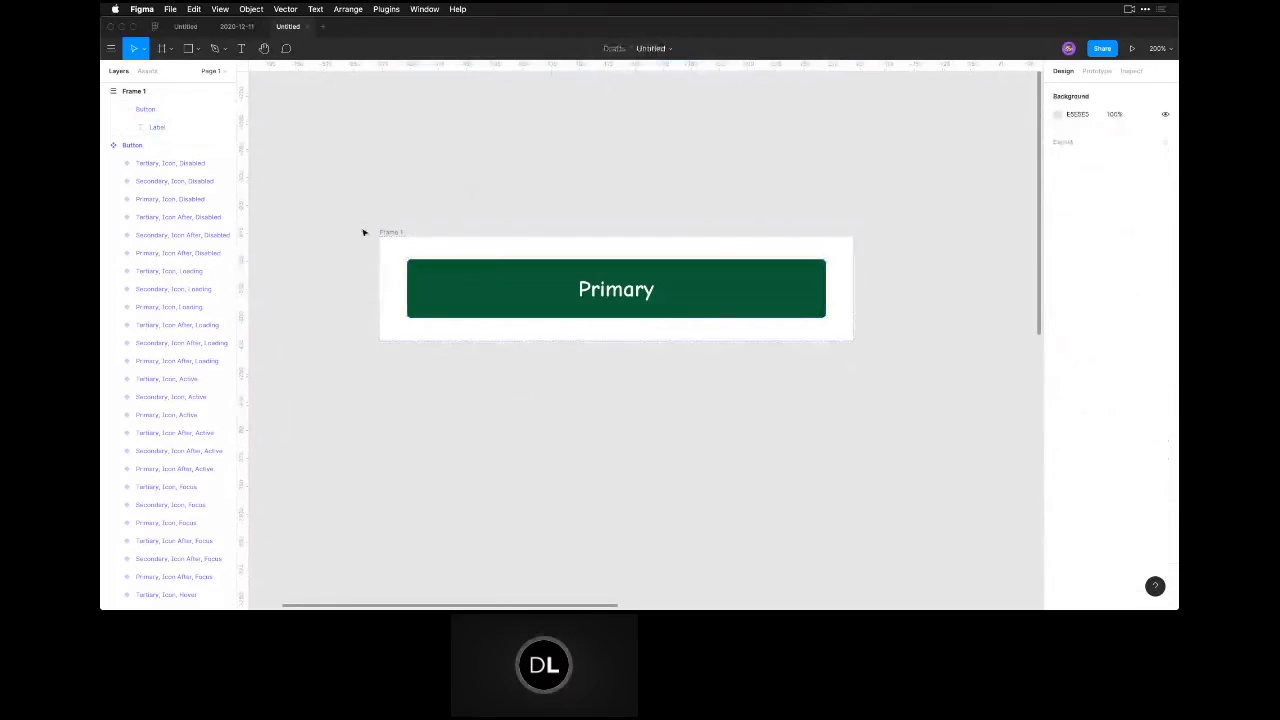
left_click(390, 234)
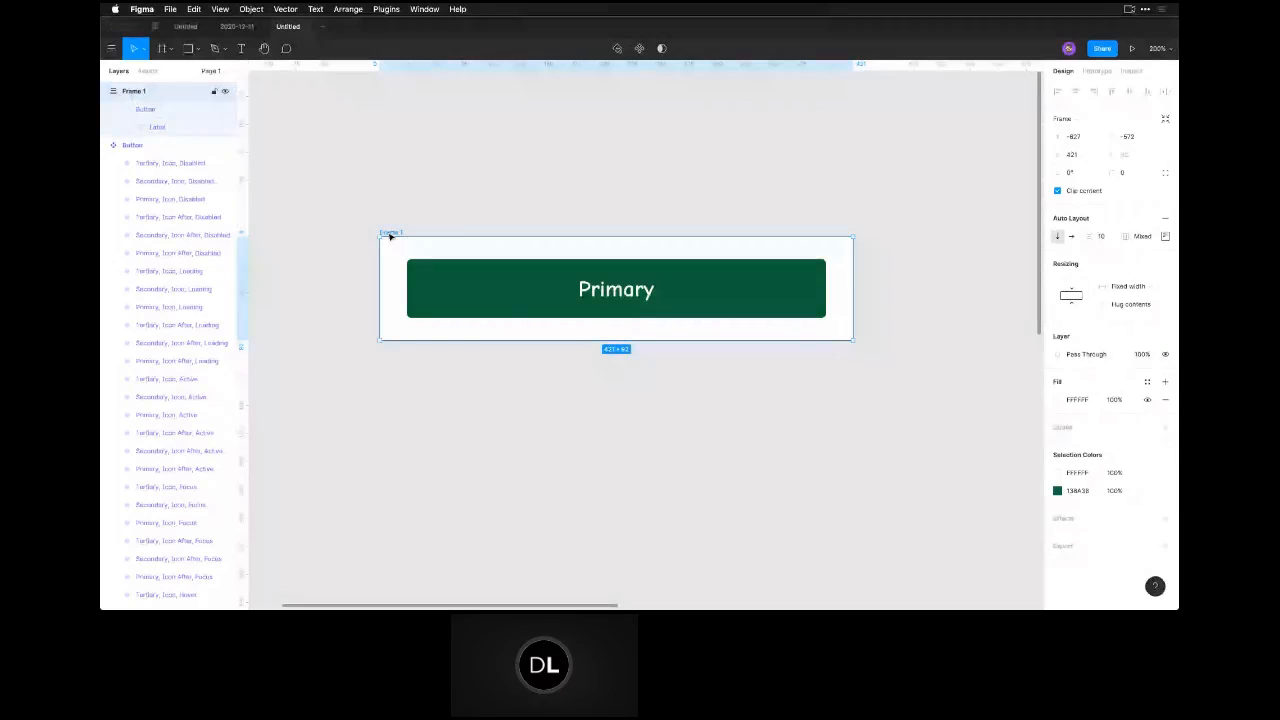
left_click(416, 290)
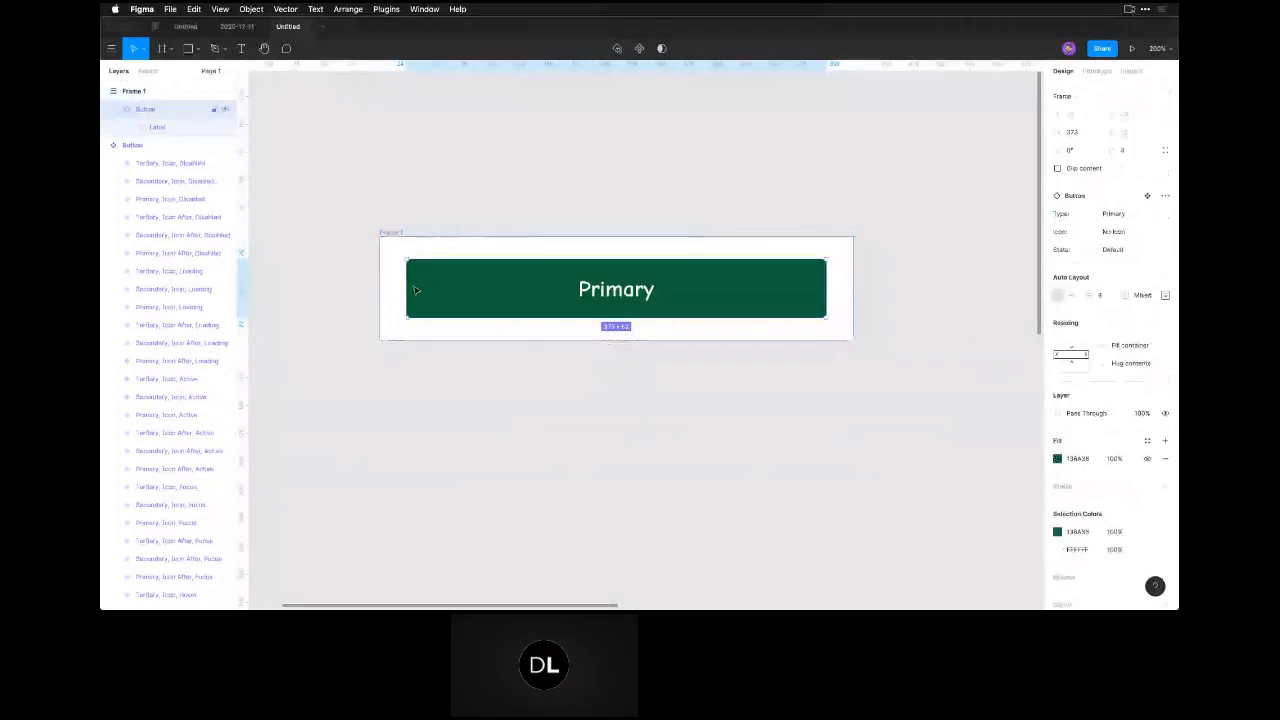
left_click(396, 231)
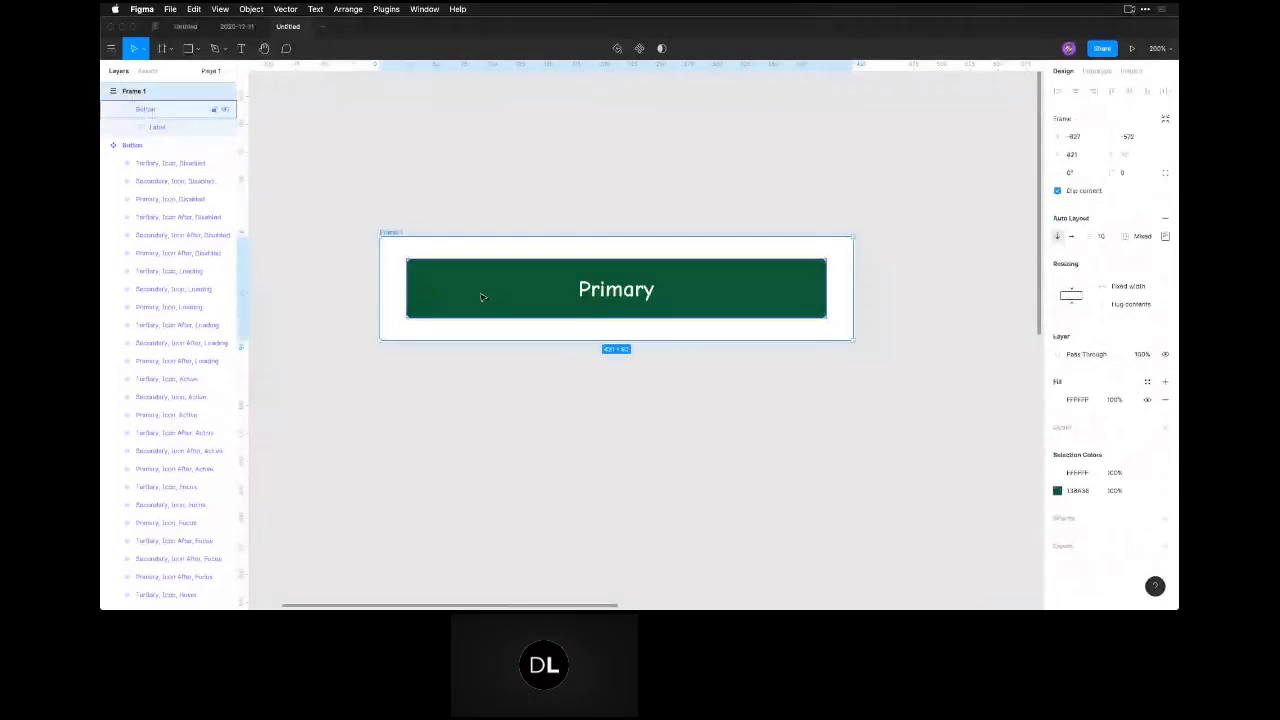
key("Escape")
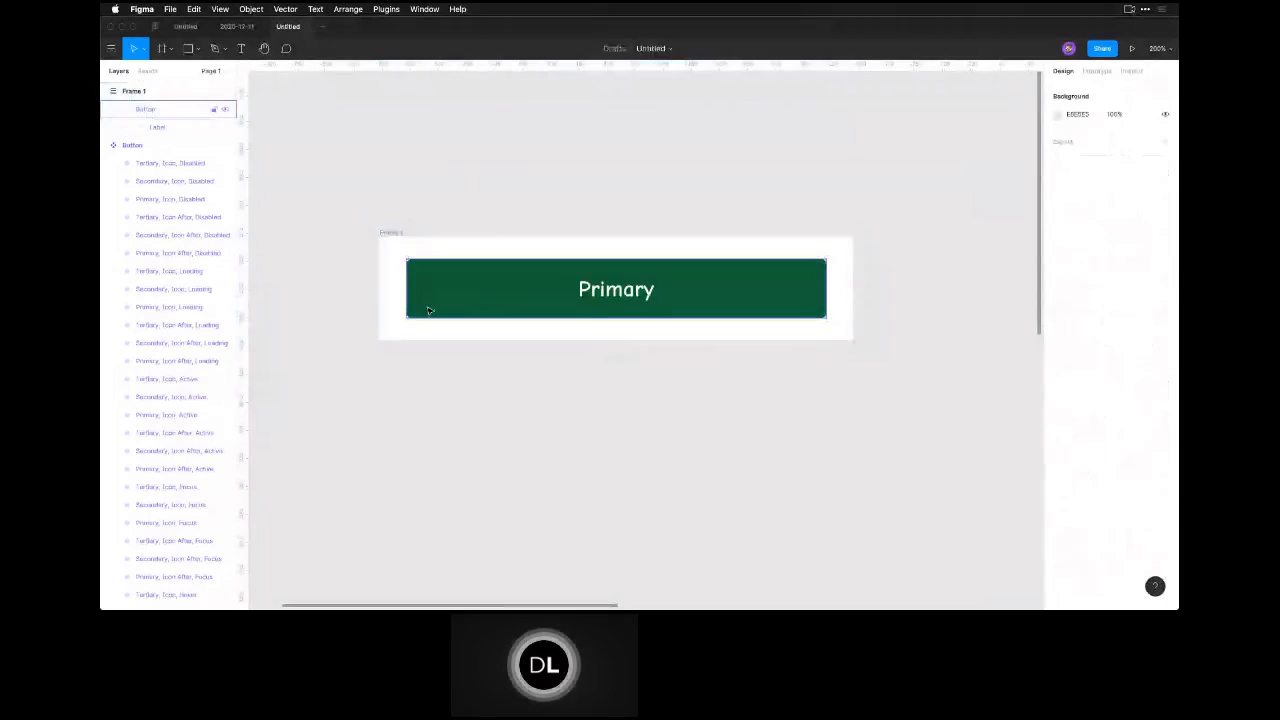
left_click(428, 310)
left_click(392, 233)
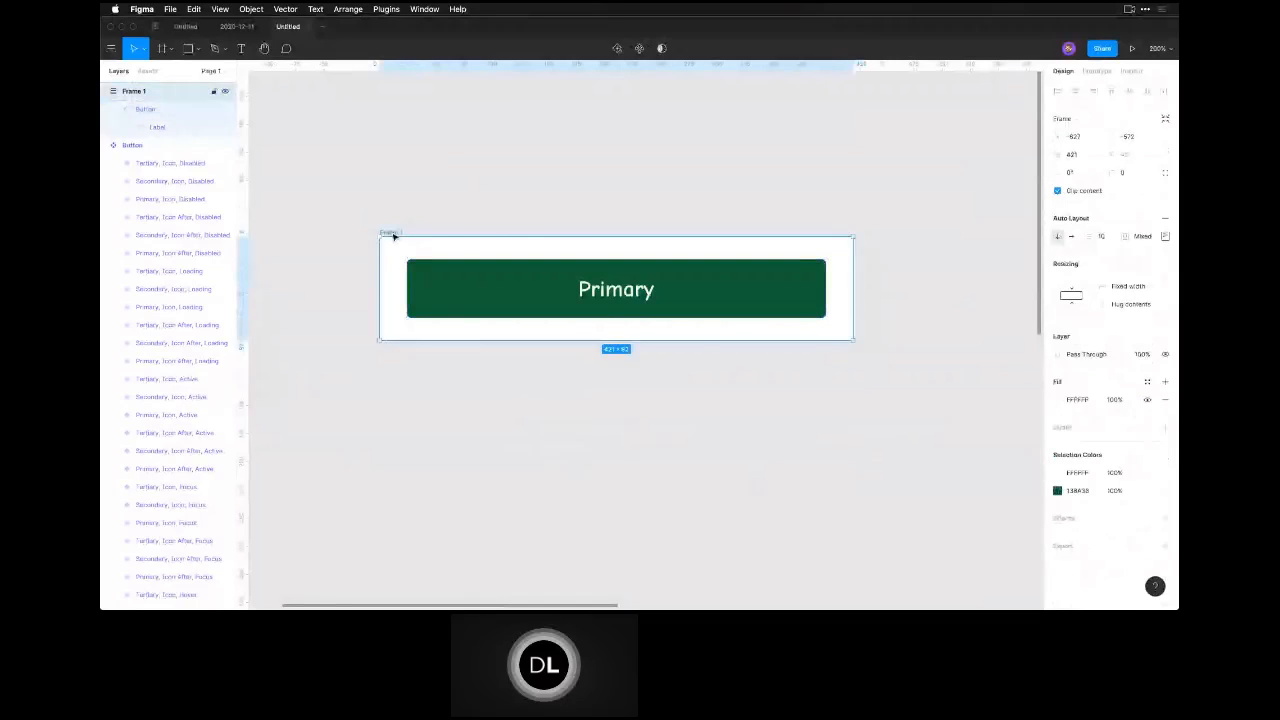
Duplicate the Primary button inside the auto layout frame, and select the frame at 100% zoom.
left_click(455, 317)
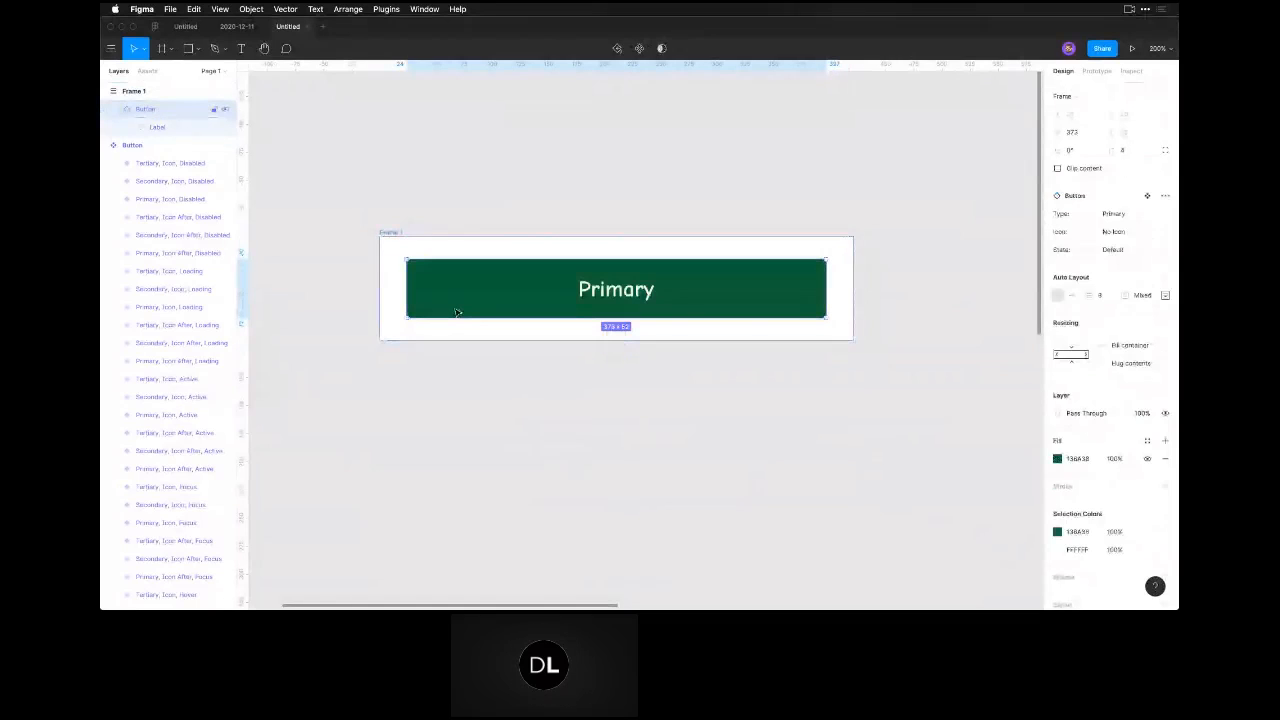
key("super+d")
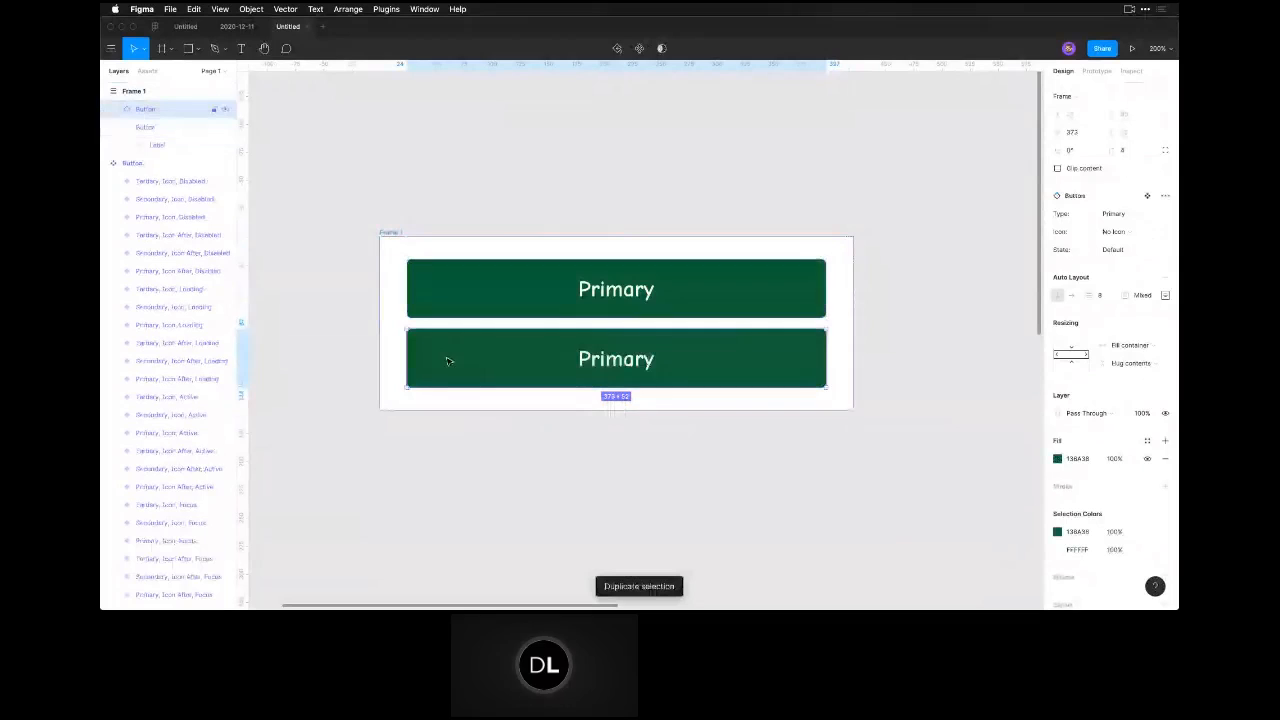
left_click(389, 233)
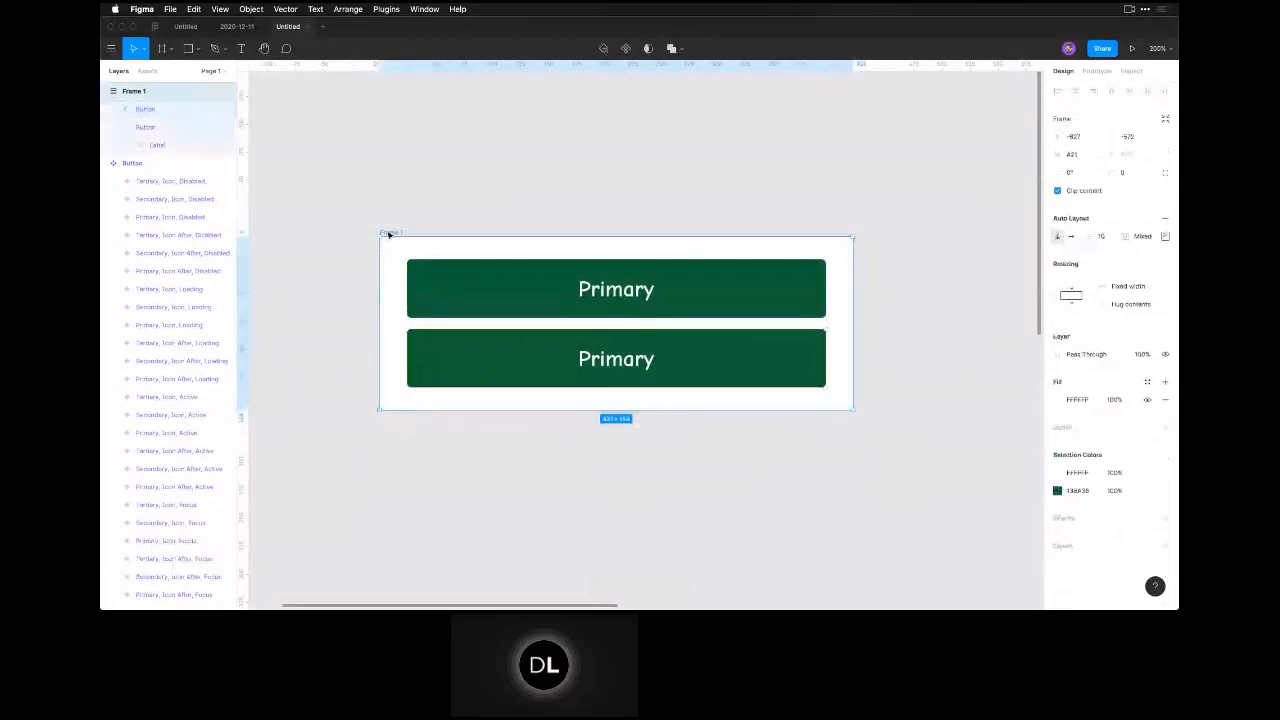
key("shift+0")
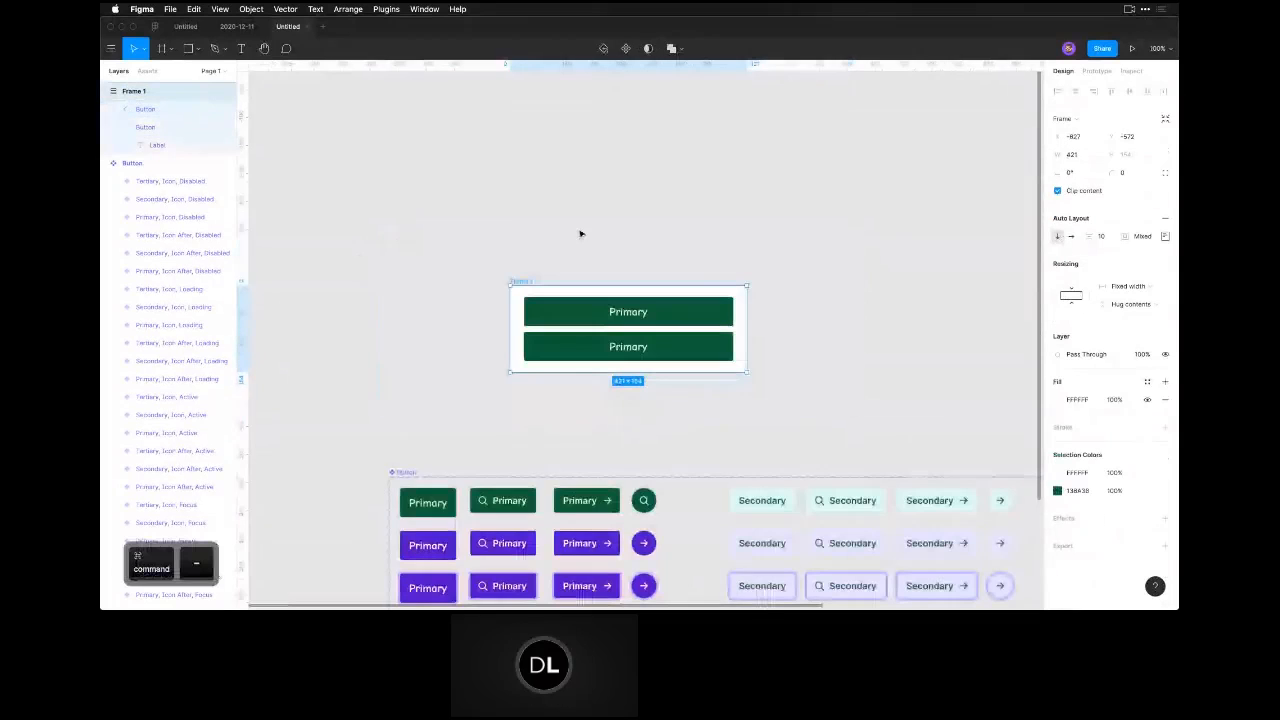
Move the lower Primary button out of the auto layout frame onto the canvas and put it back inside the frame.
left_click(580, 234)
left_click(568, 347)
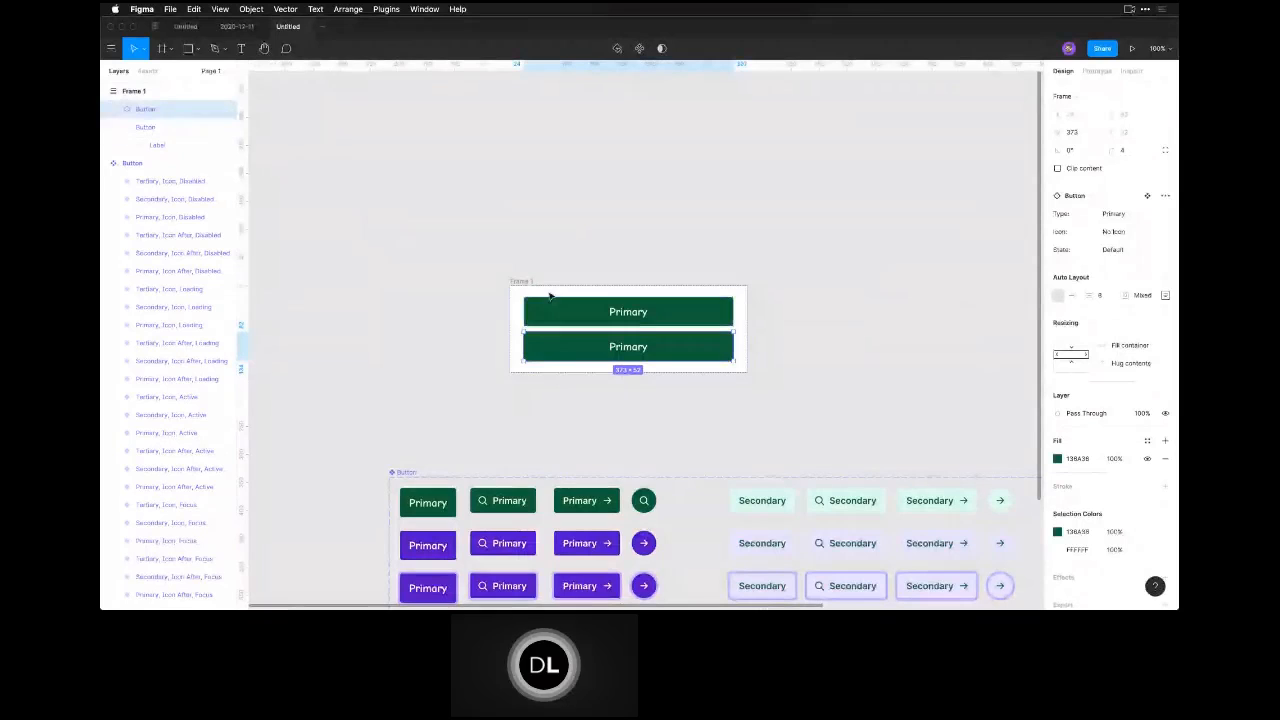
left_click(551, 259)
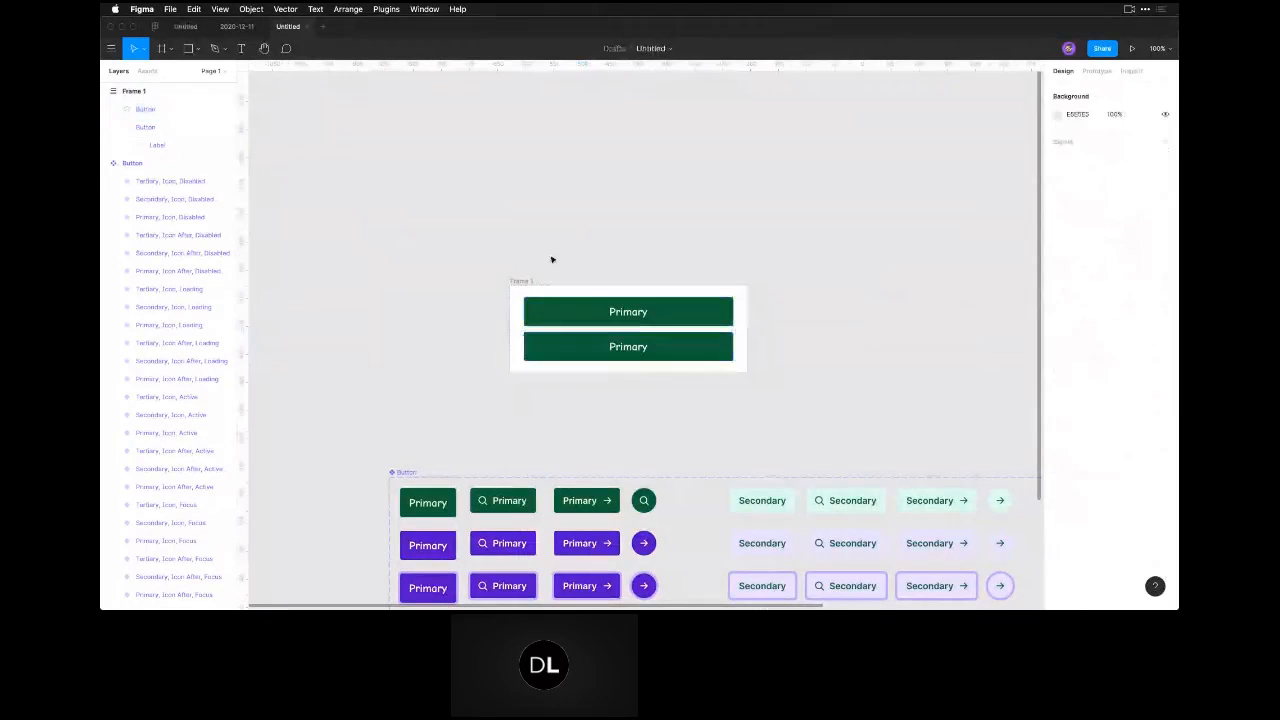
left_click(545, 342)
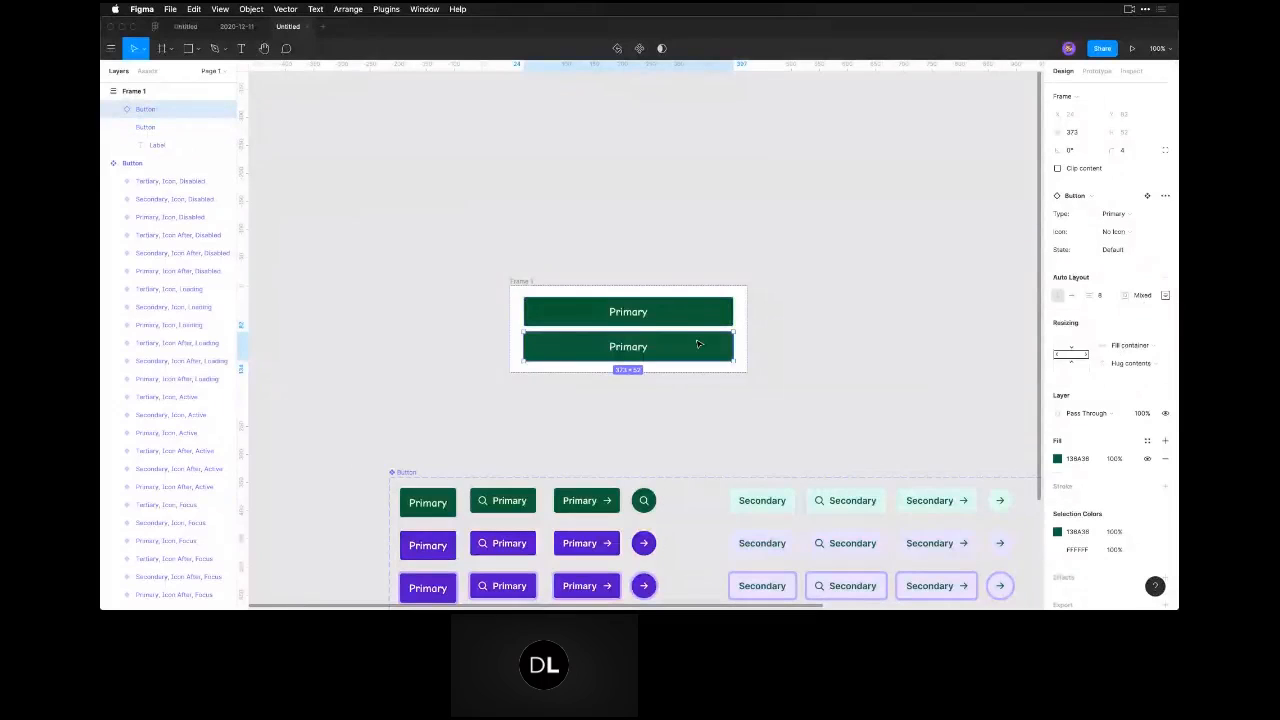
left_click_drag(557, 348, 416, 252)
left_click(522, 281)
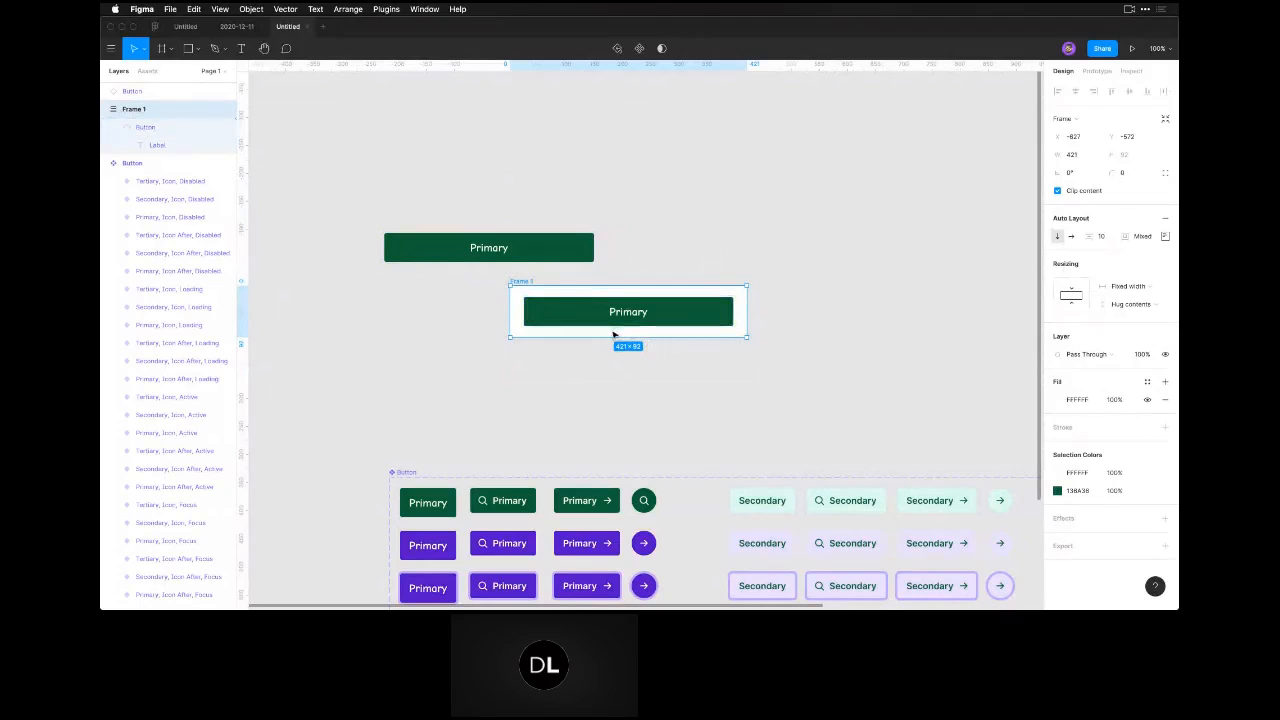
left_click(576, 254)
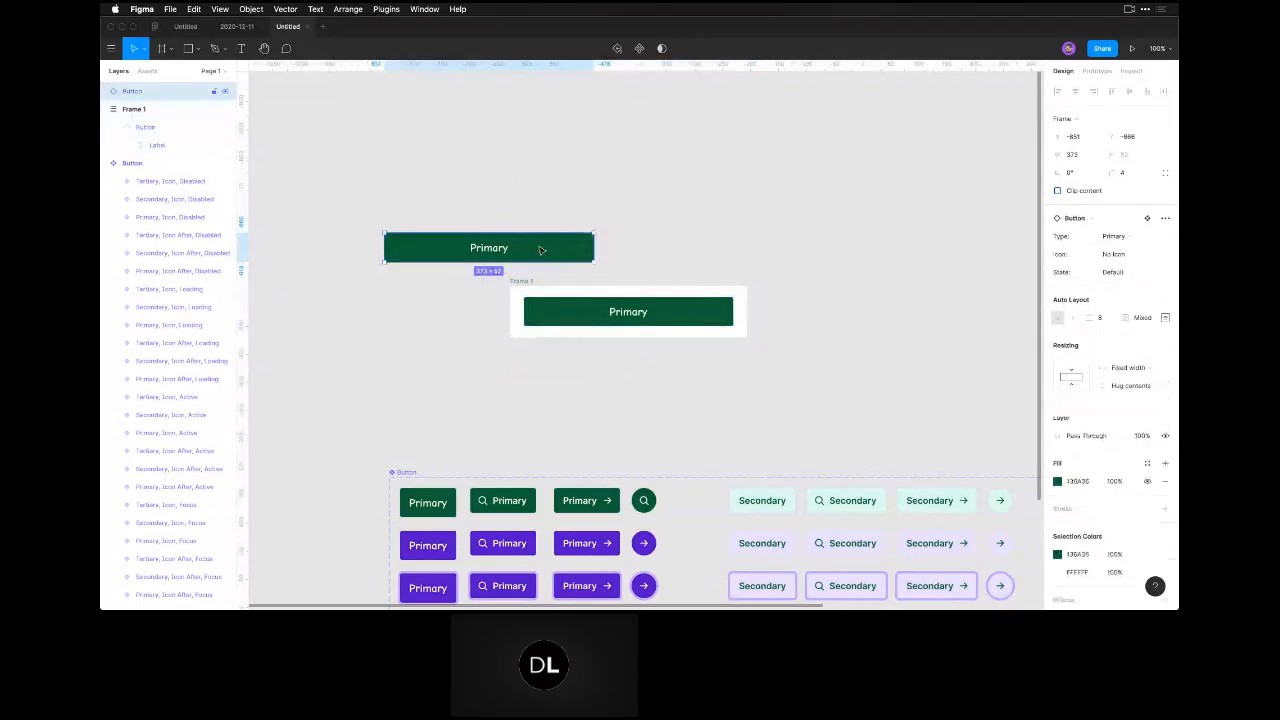
left_click_drag(501, 249, 631, 336)
Move the auto layout frame with its two buttons slightly up and to the left on the canvas.
left_click(522, 283)
left_click_drag(526, 284, 482, 270)
left_click(500, 394)
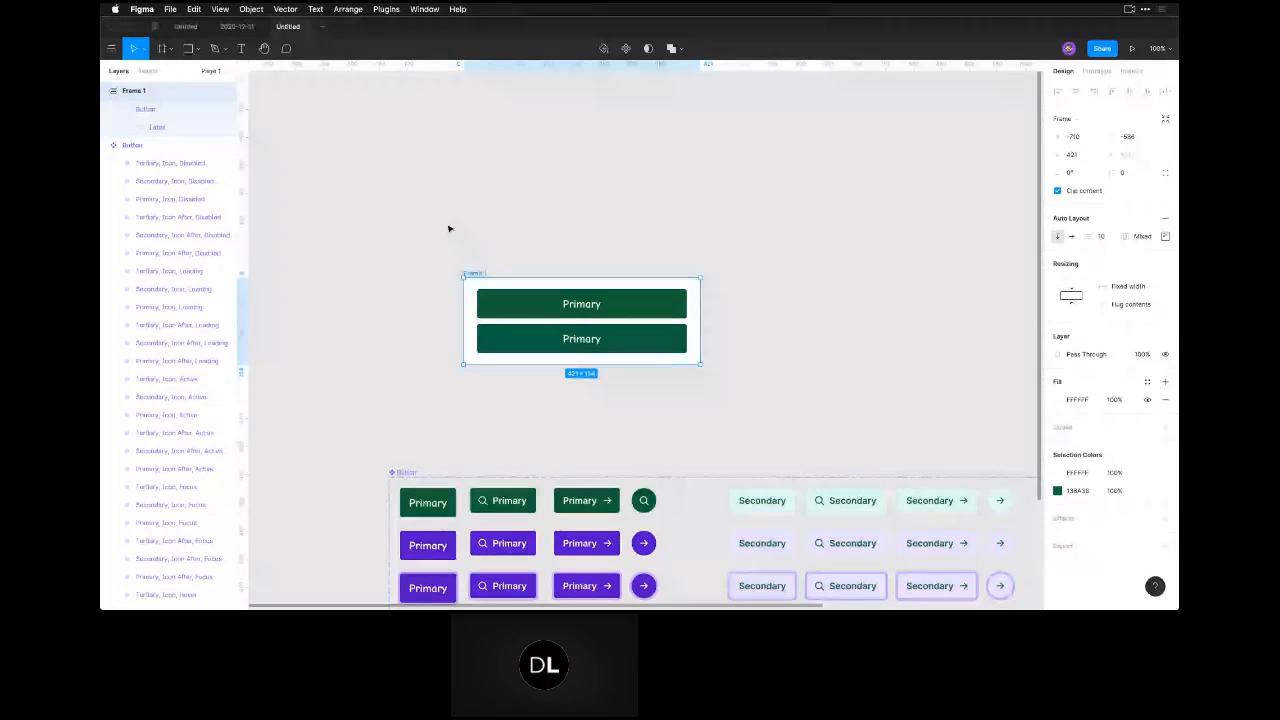
left_click(532, 239)
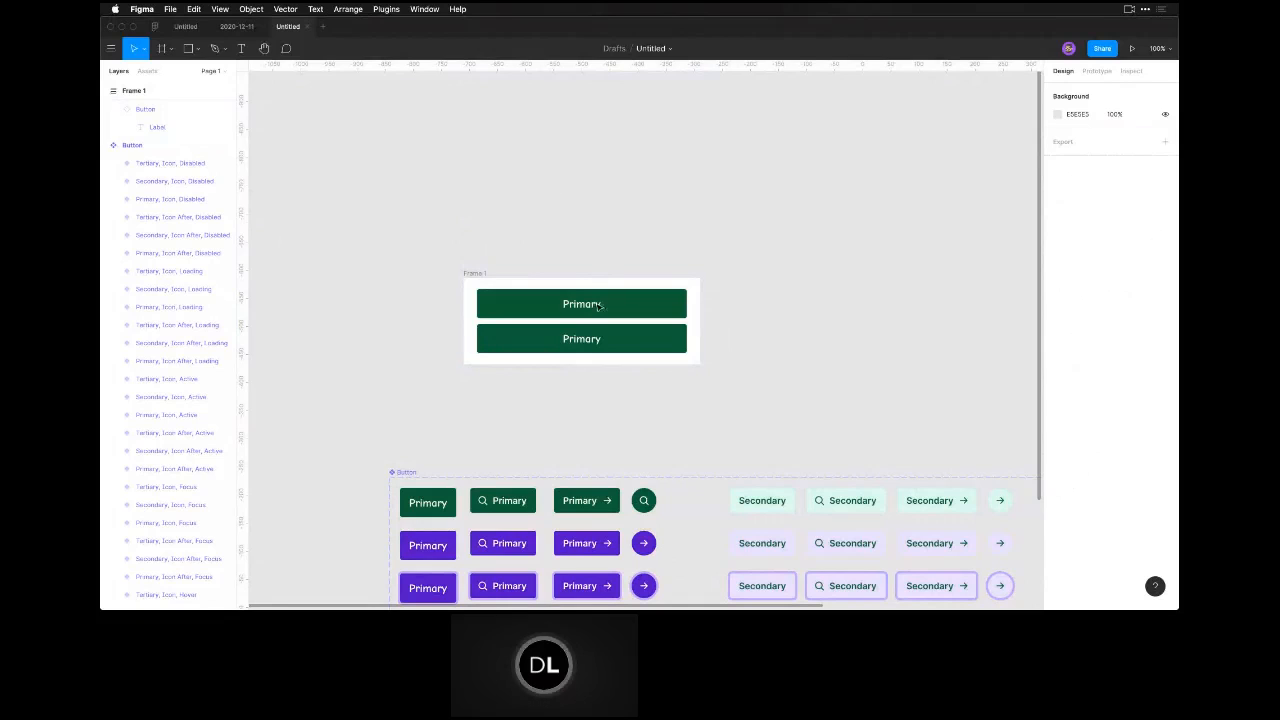
Take the lower Primary button out of the auto layout frame and place it on the canvas above.
left_click(595, 341)
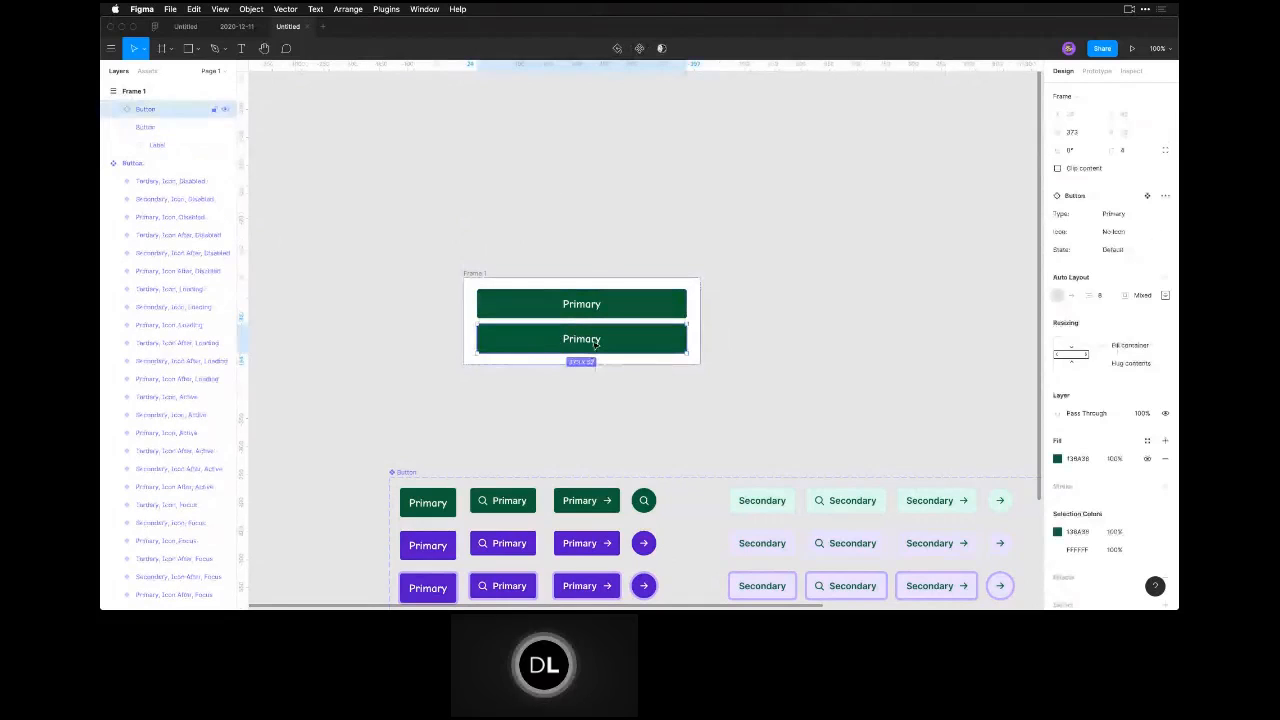
left_click_drag(524, 350, 518, 215)
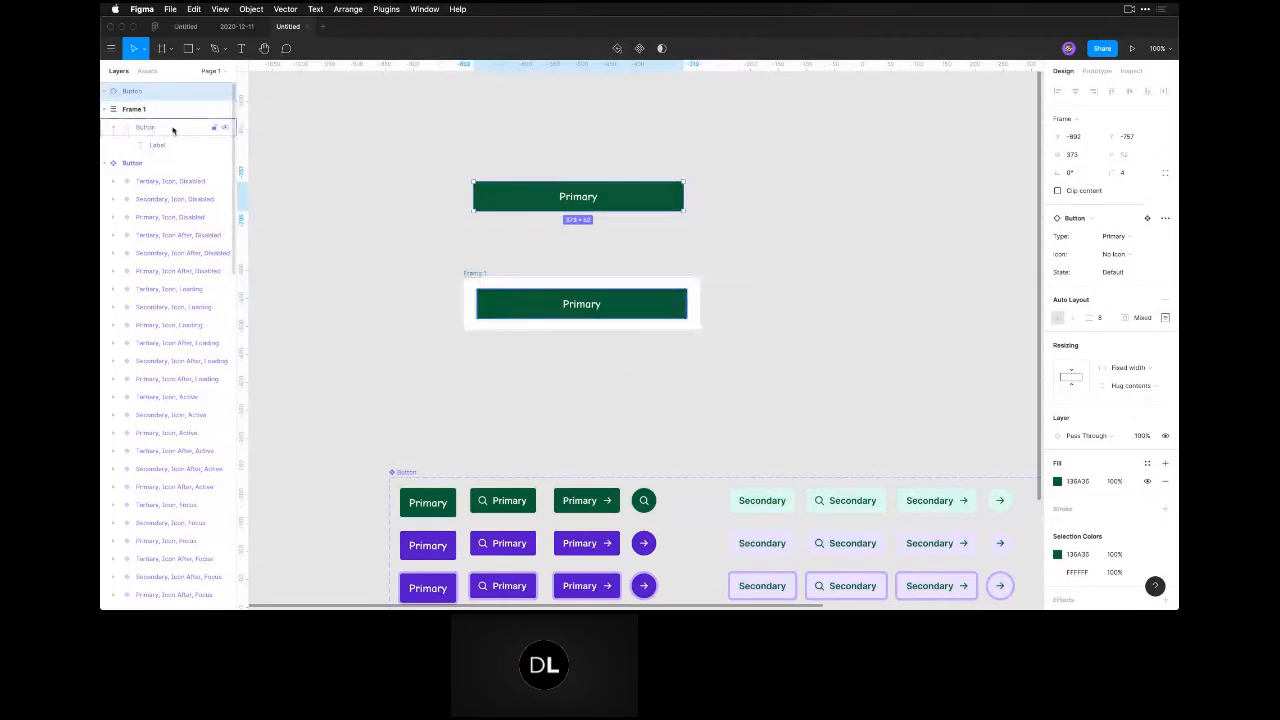
left_click(474, 277)
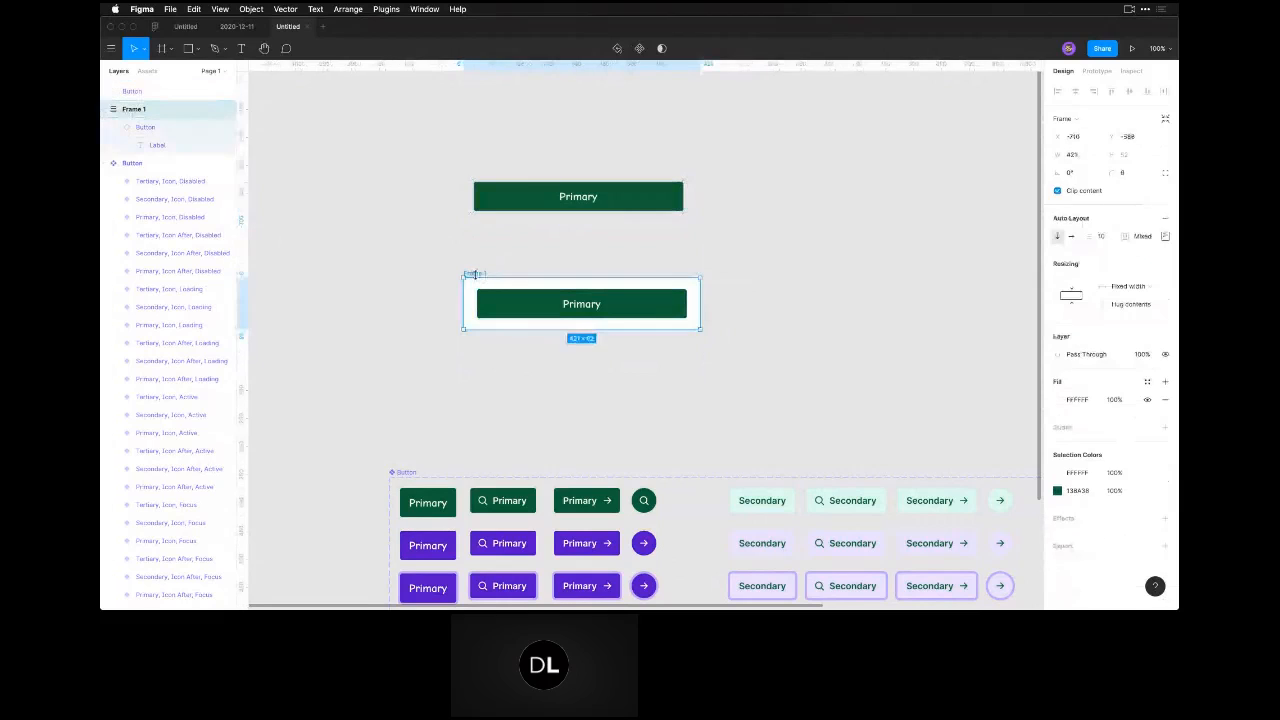
Compare the resizing settings of the standalone button, the auto layout frame and the button nested in it.
left_click(126, 92)
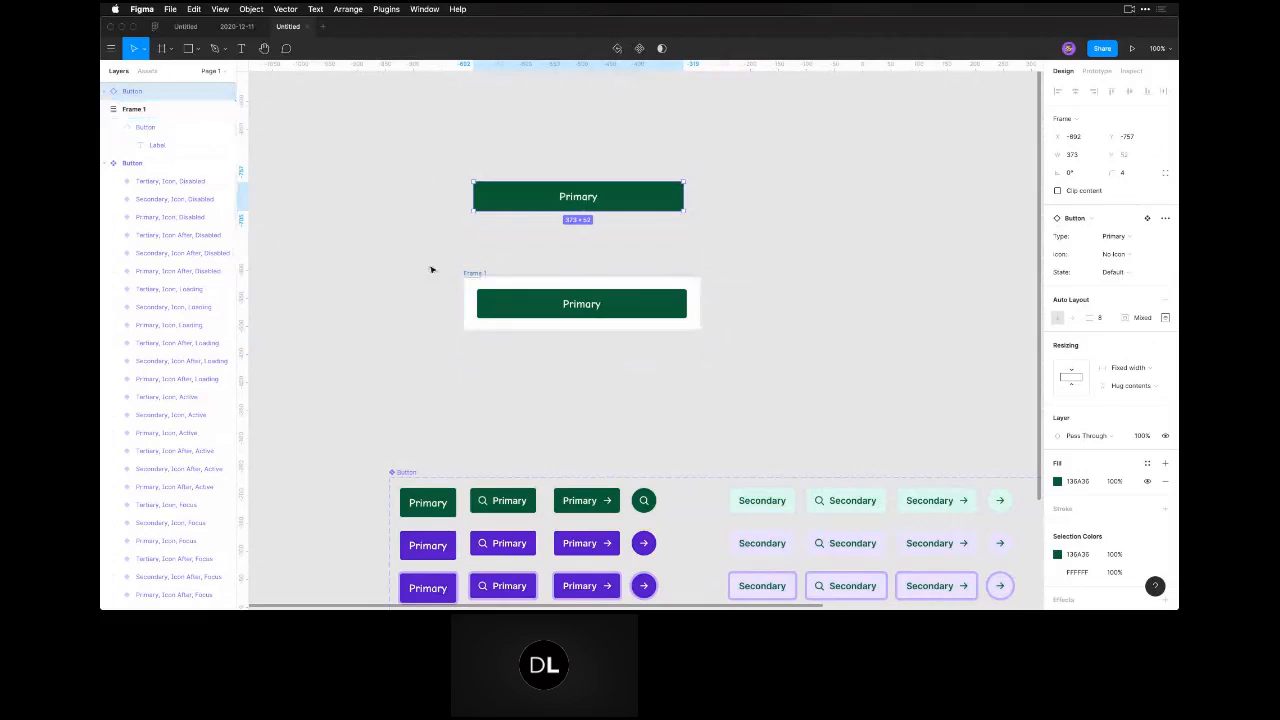
left_click(474, 275)
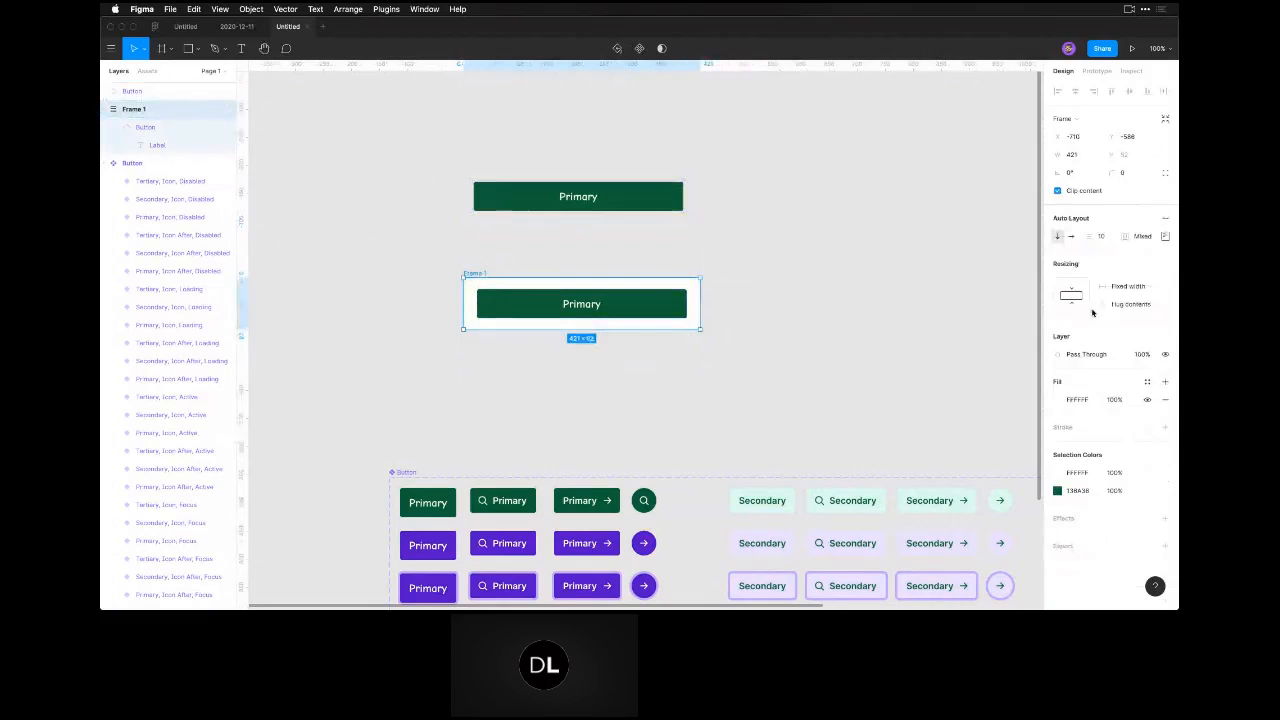
left_click(622, 205)
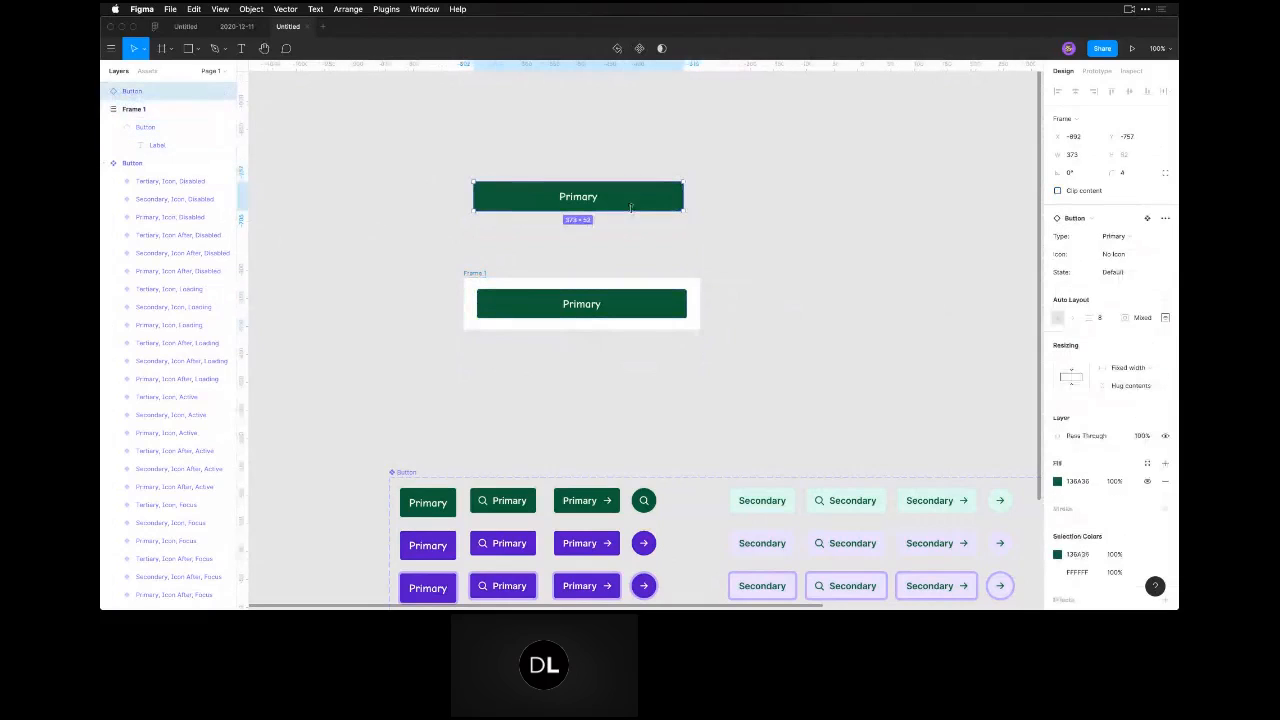
left_click(534, 308)
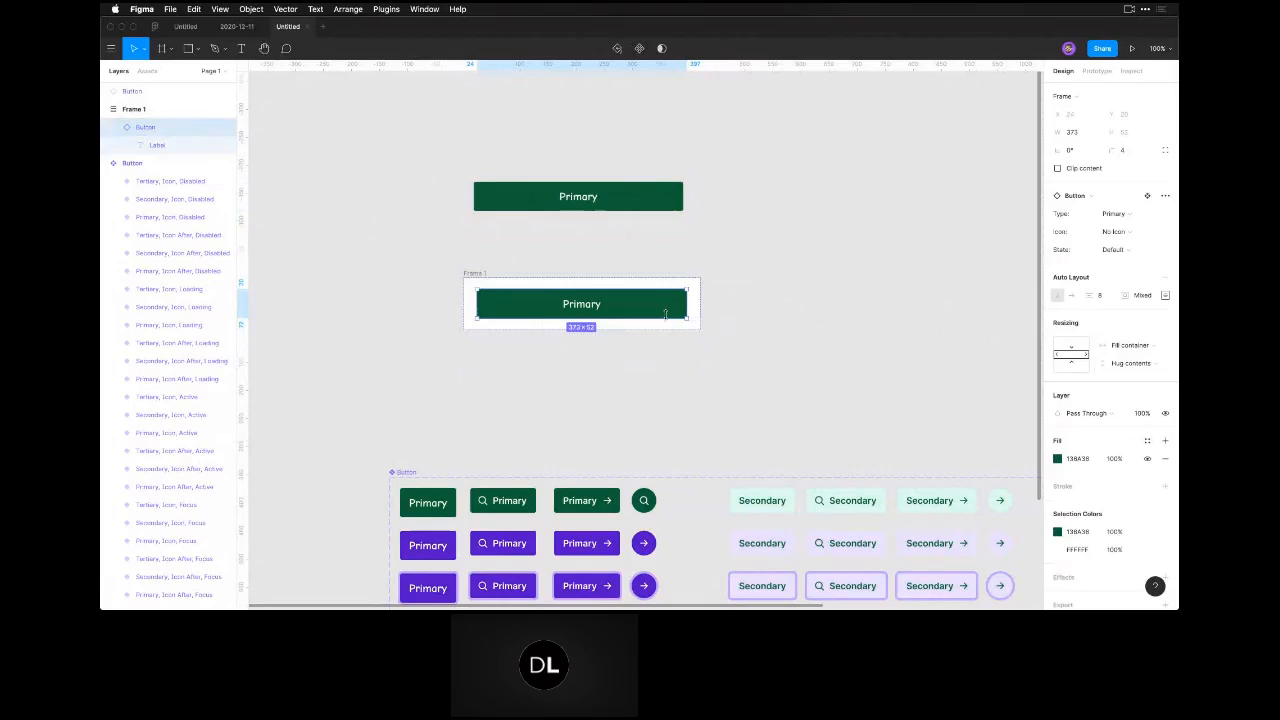
left_click(647, 186)
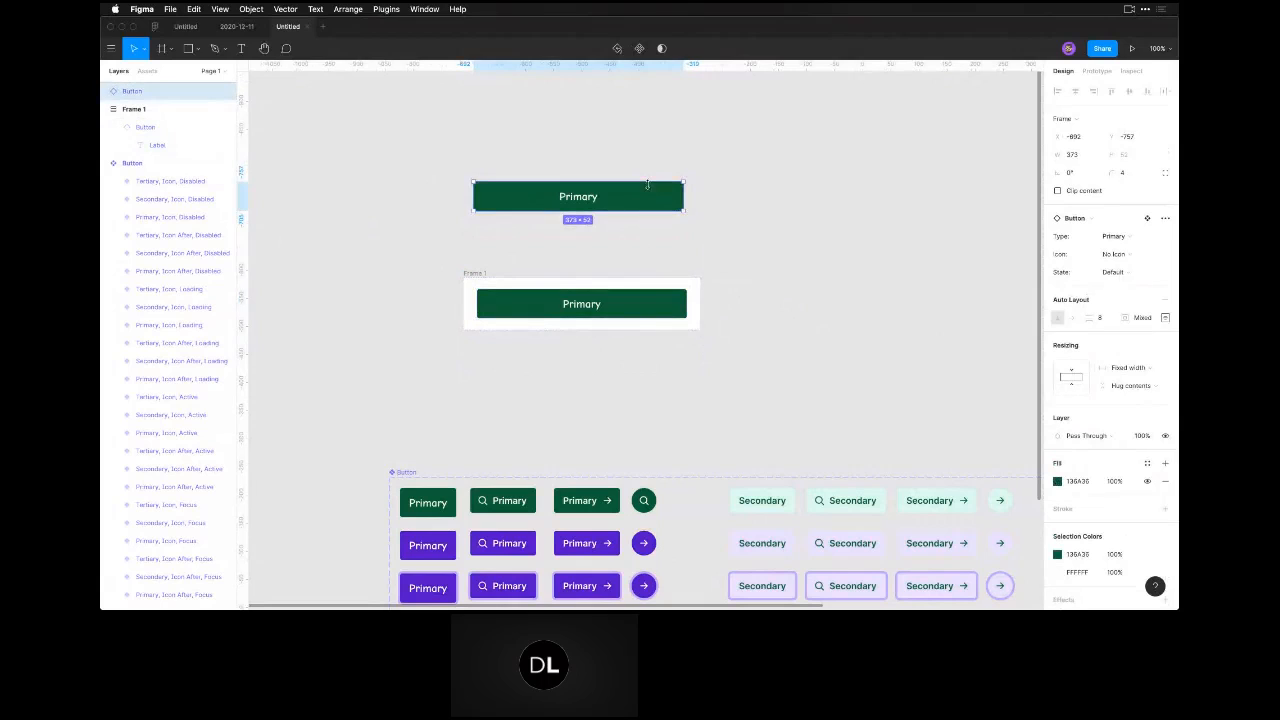
Duplicate the nested Primary button and place the copy on the canvas between the standalone button and the frame.
left_click(630, 305)
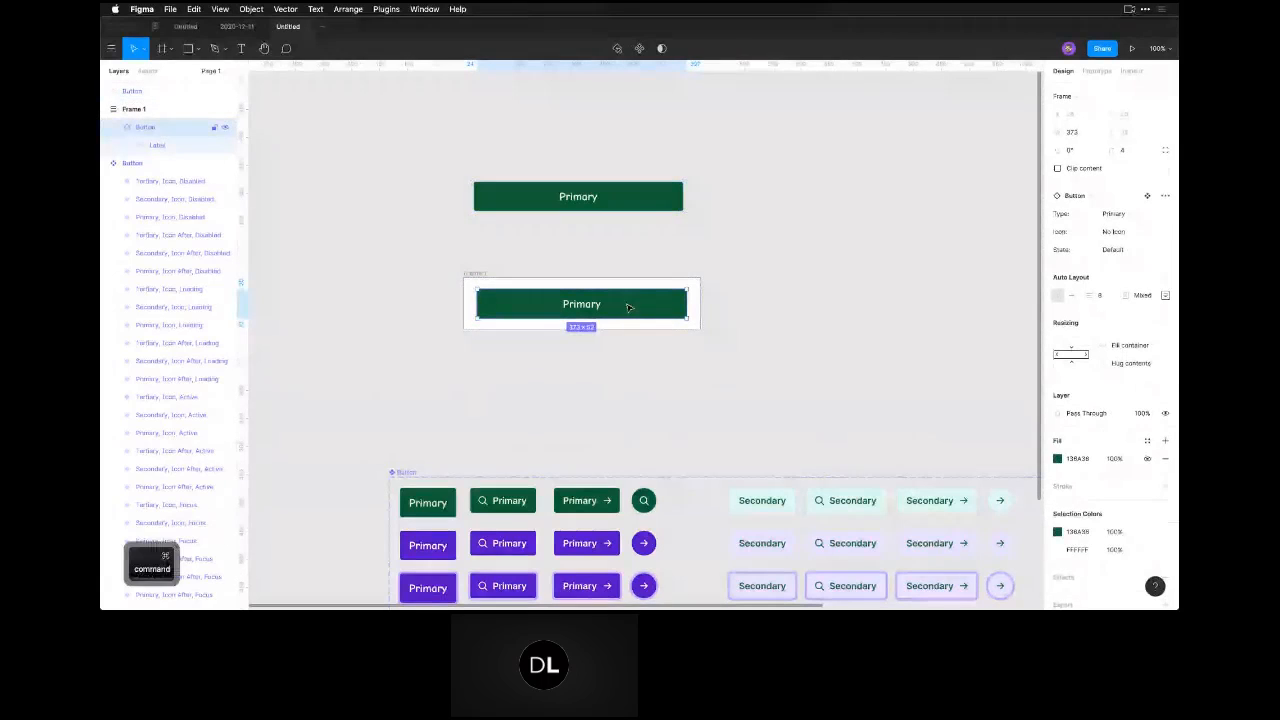
key("super+d")
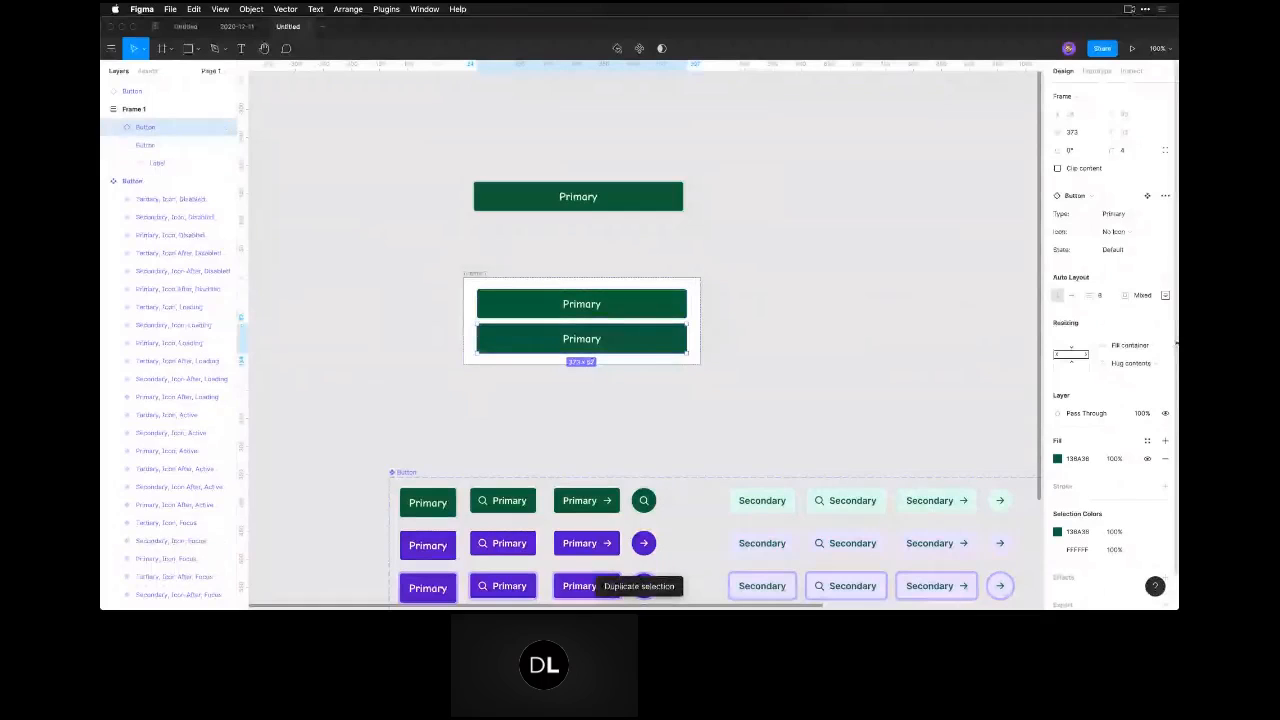
left_click_drag(628, 337, 638, 246)
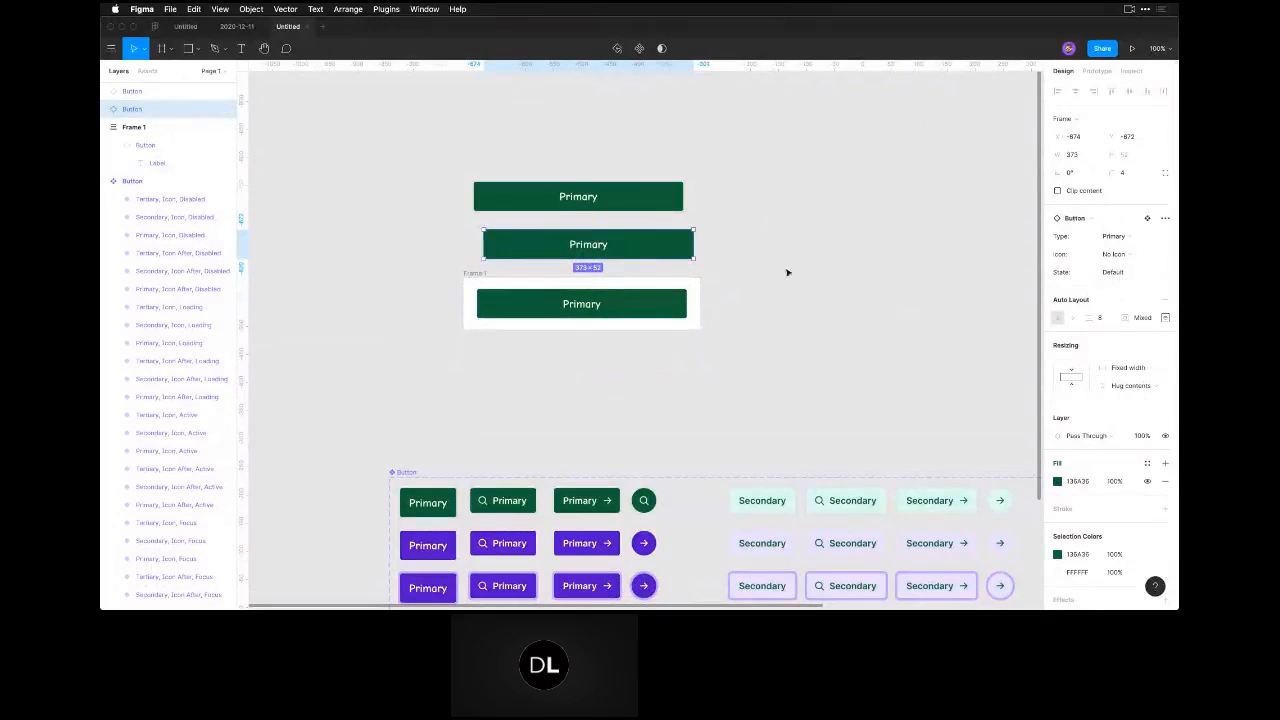
Set the horizontal resizing of the new standalone button copy to Hug contents.
left_click(623, 300)
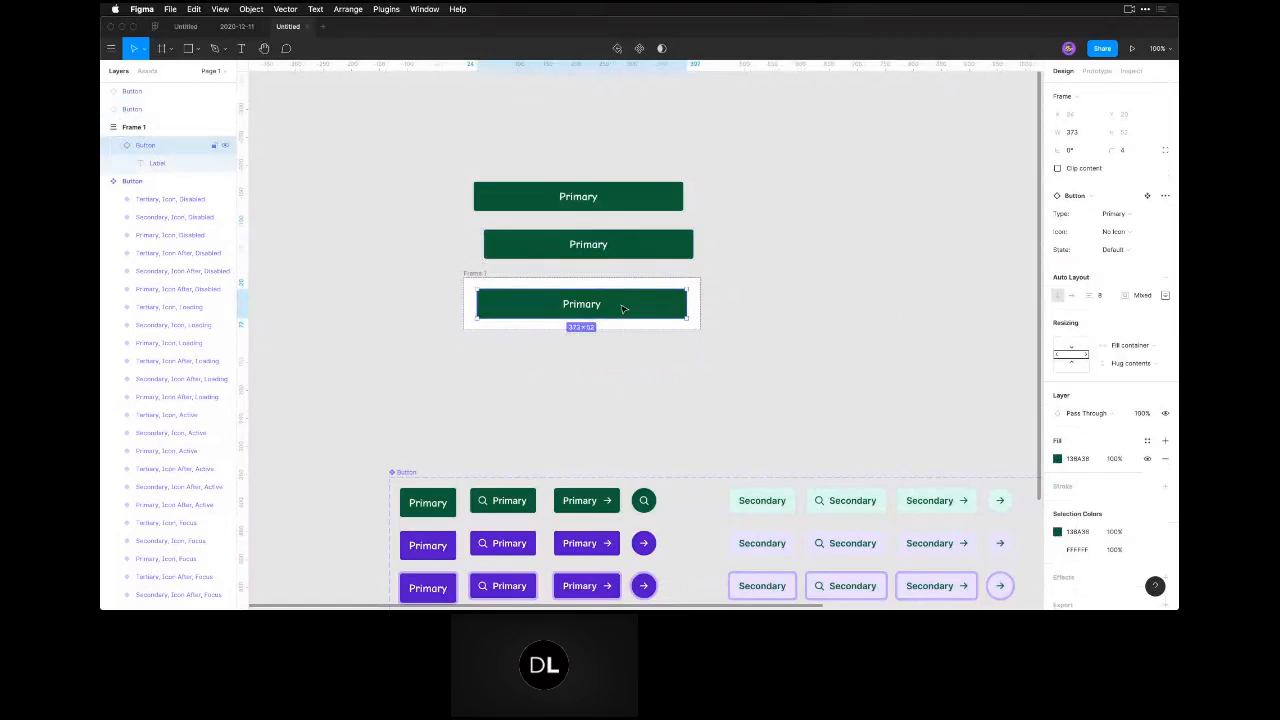
left_click(622, 250)
left_click(1137, 368)
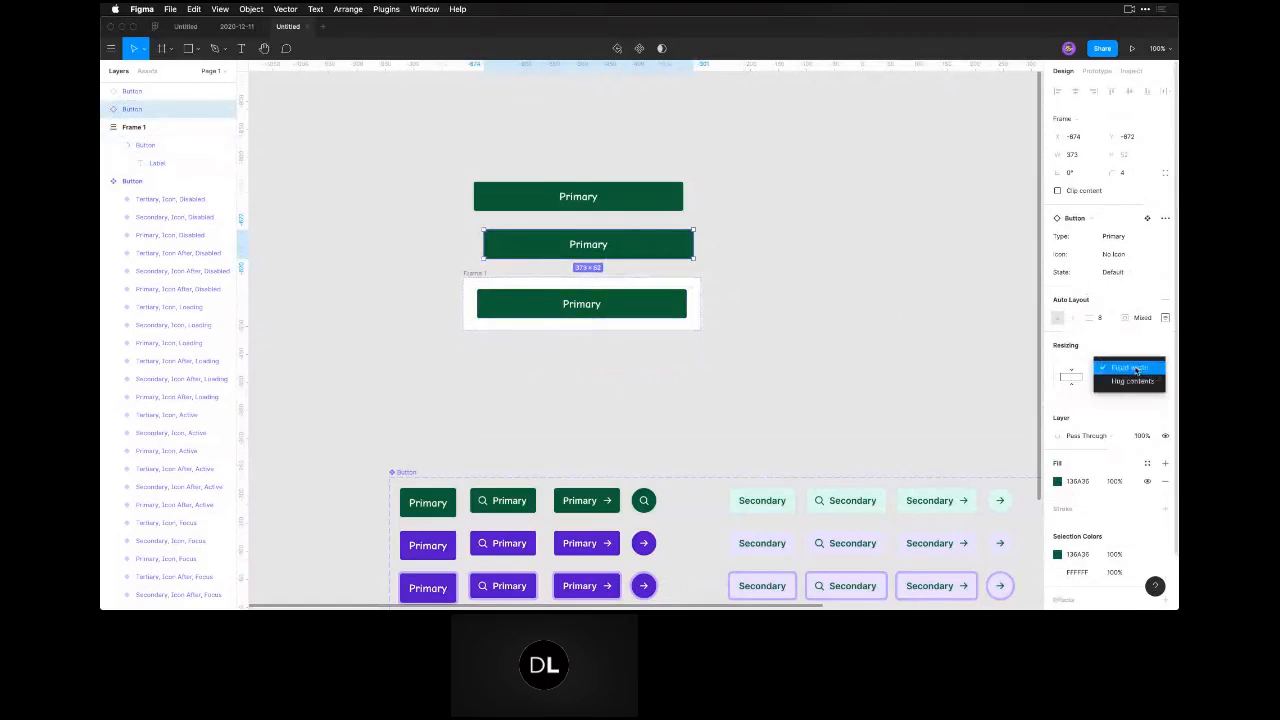
left_click(1132, 381)
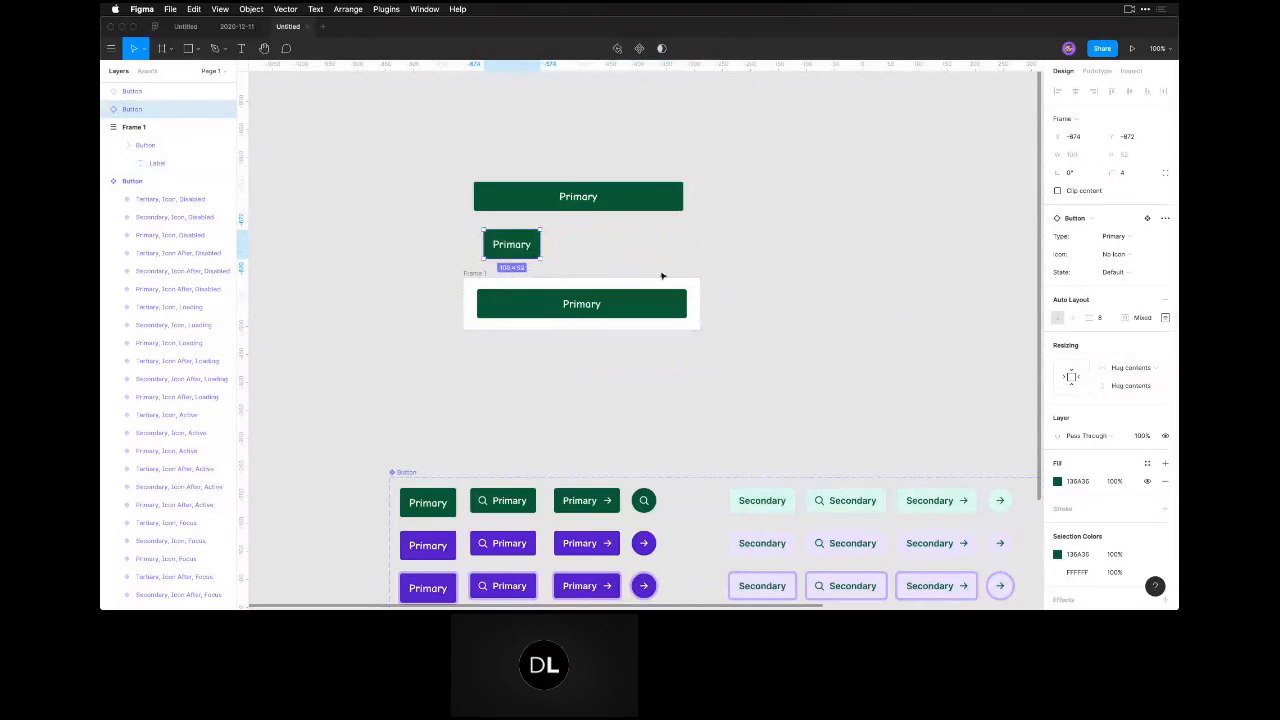
Examine the copy's horizontal resizing options and compare them with the settings of the nested button, the wide standalone button and the frame.
left_click(1153, 369)
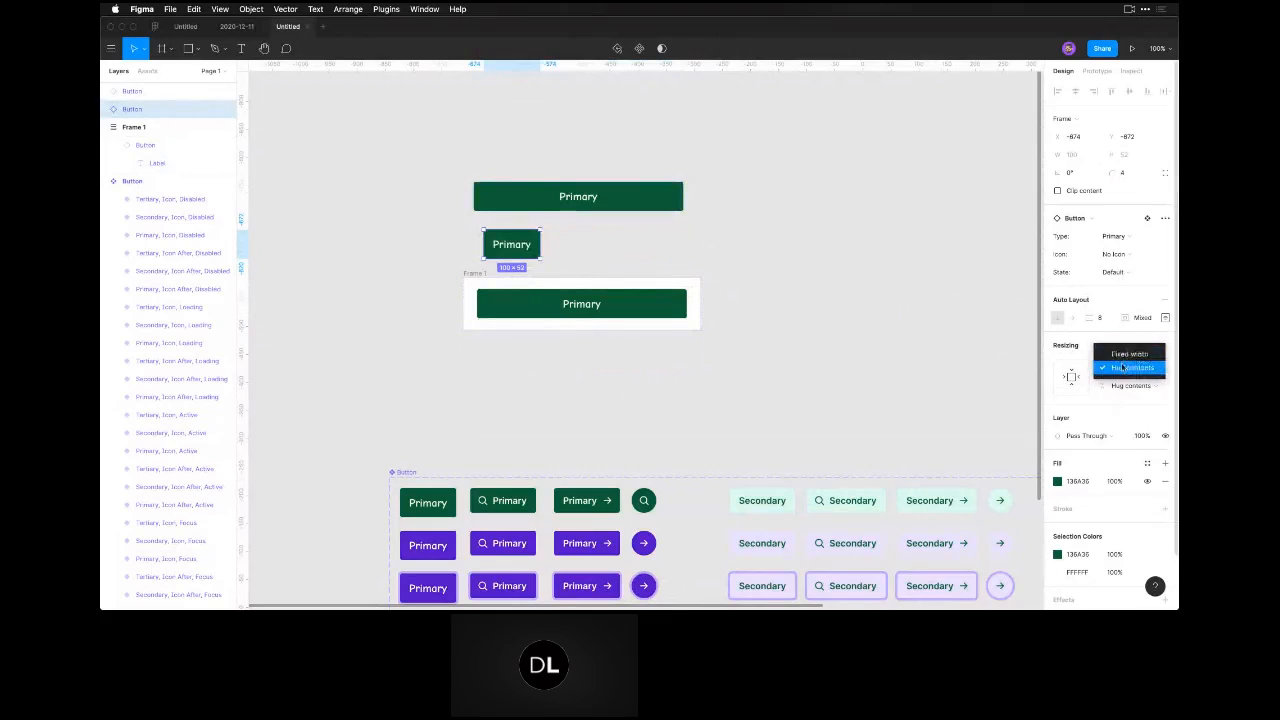
left_click(798, 311)
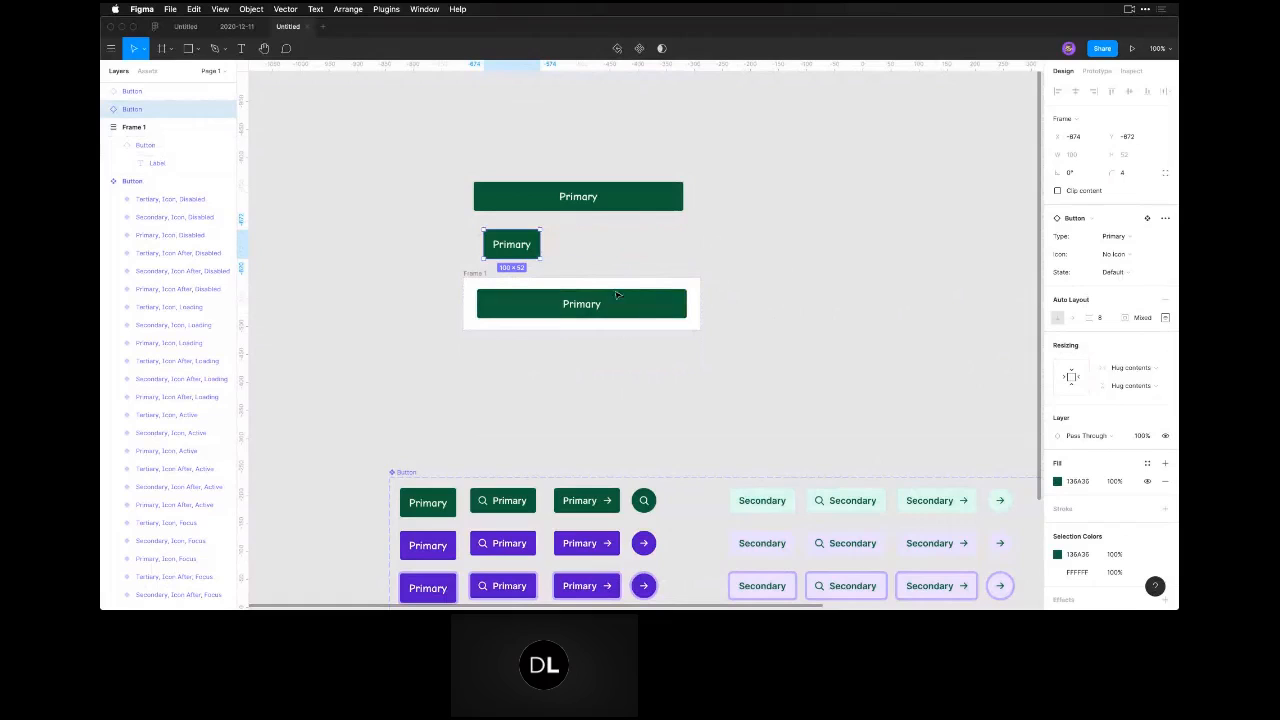
left_click(618, 292)
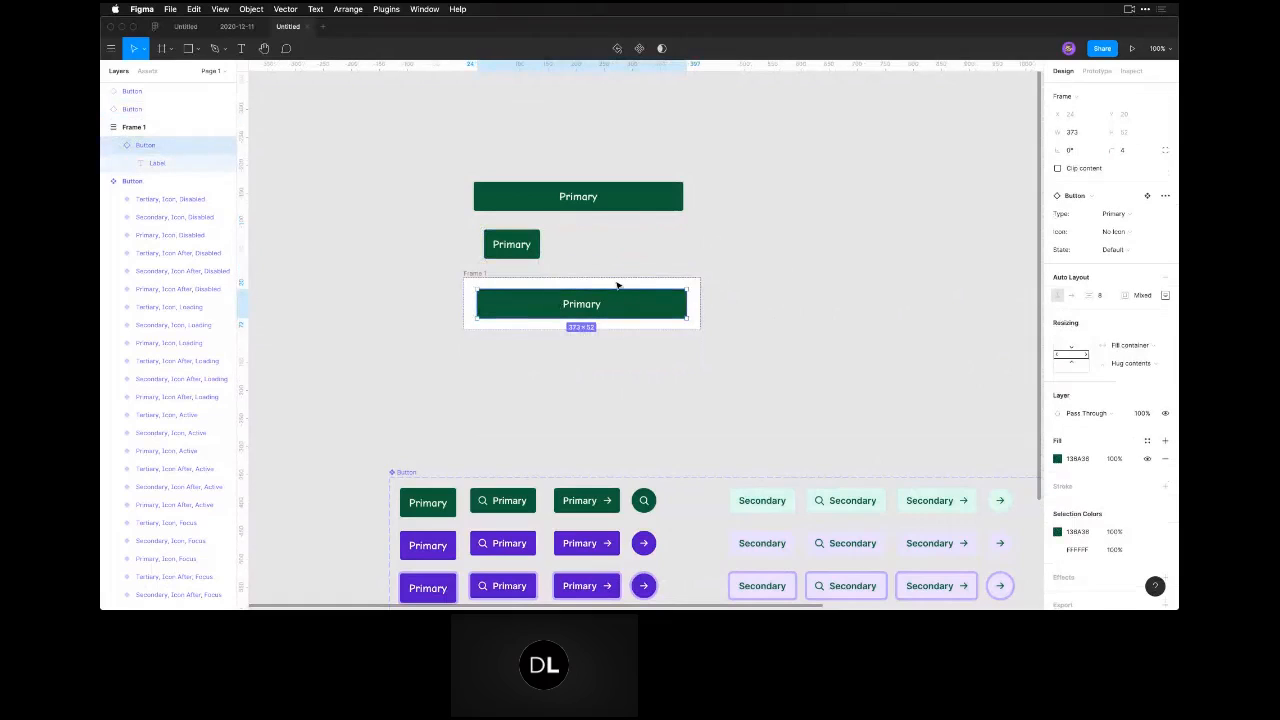
left_click(587, 231)
left_click(585, 205)
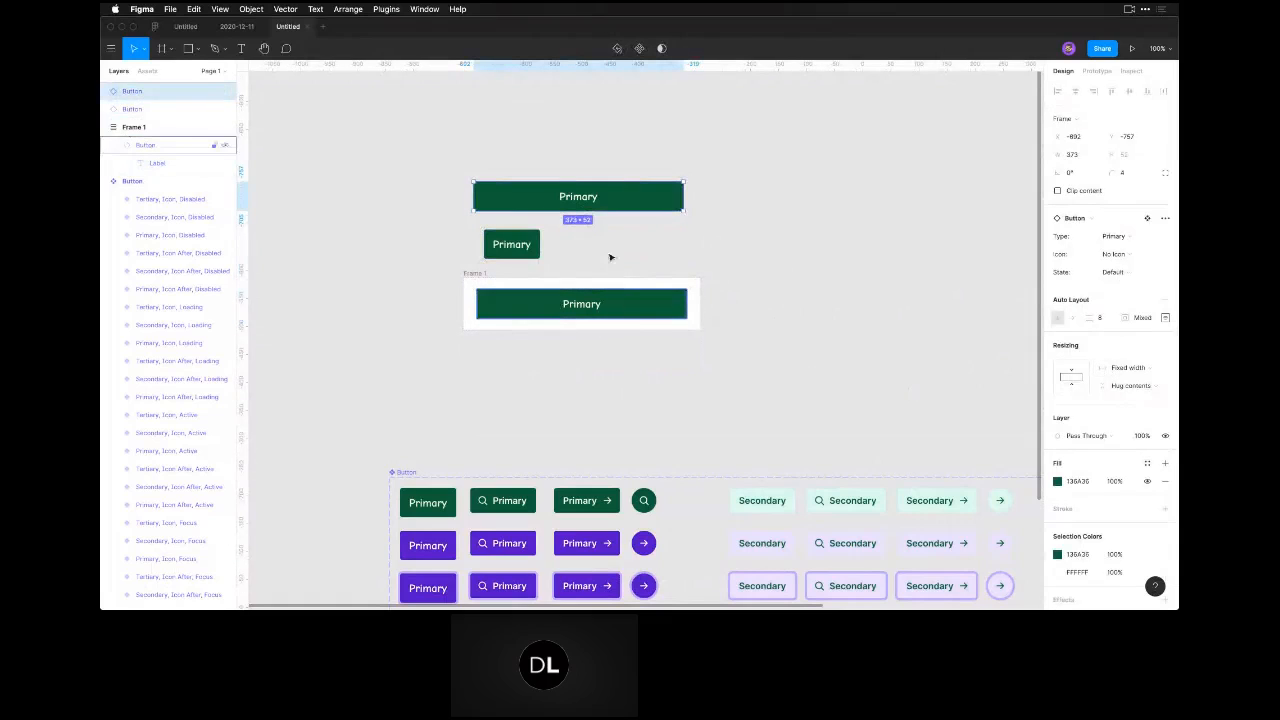
left_click(477, 283)
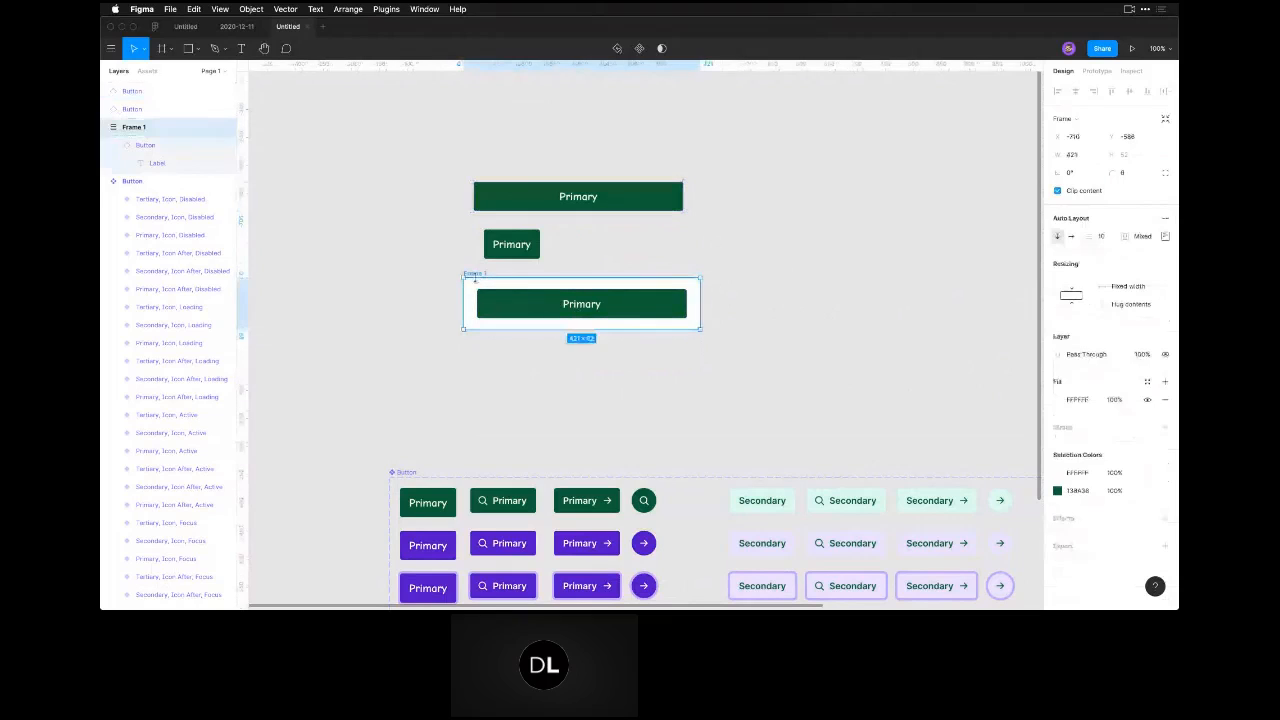
left_click(544, 370)
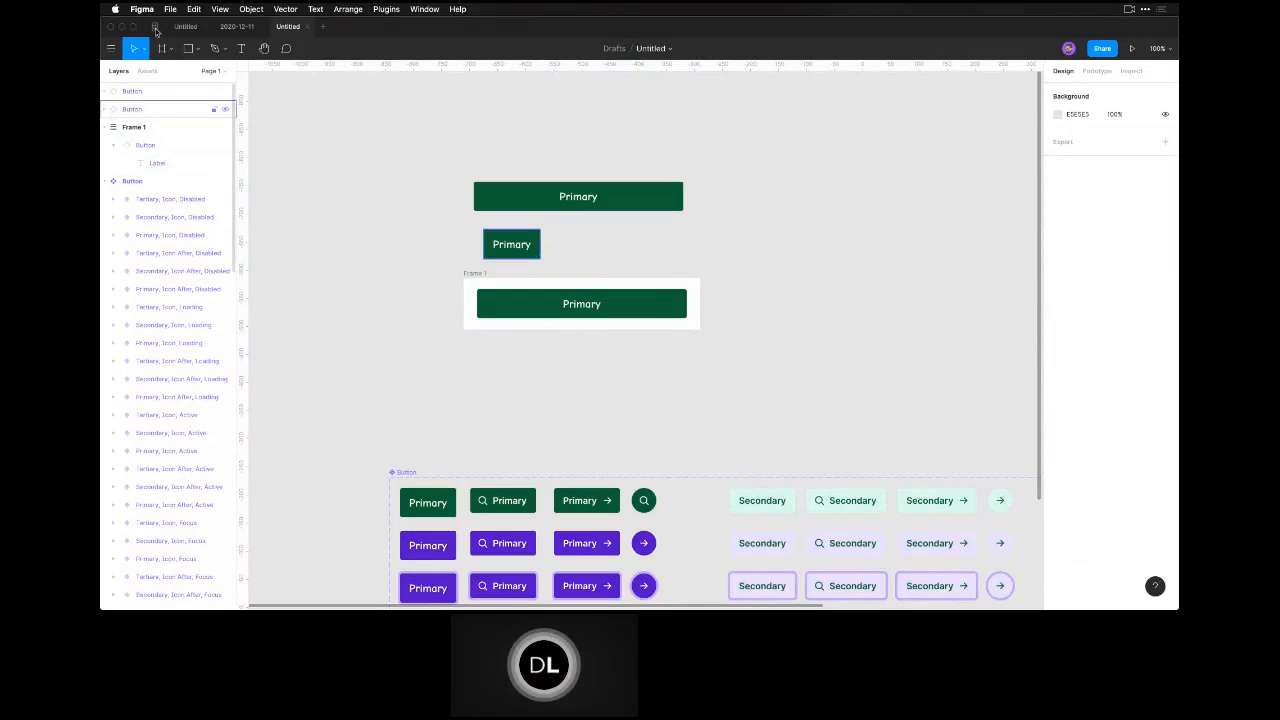
Open the Examples page of the 2020-12-11 file and bring the BlogList-Desktop layouts into view at 50% zoom.
left_click(236, 27)
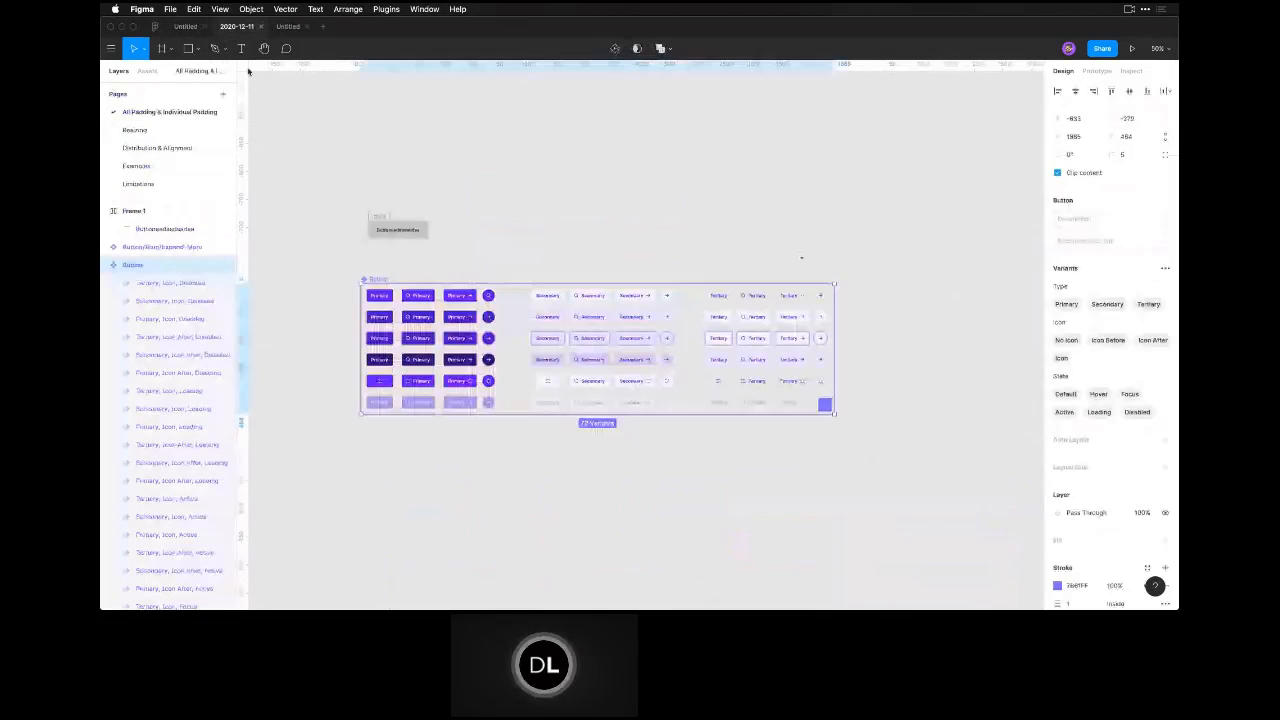
left_click(137, 166)
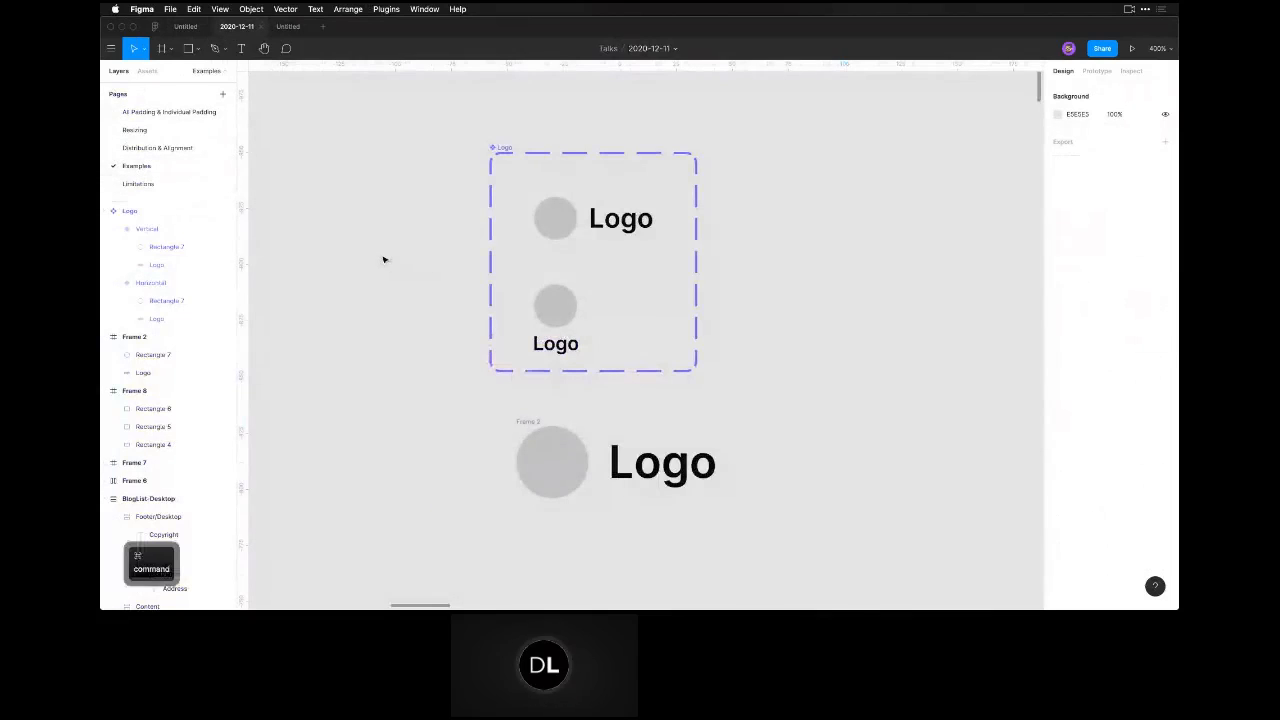
key("super+minus")
key("super+minus")
key("super+minus")
key("space")
left_click_drag(612, 394, 346, 197)
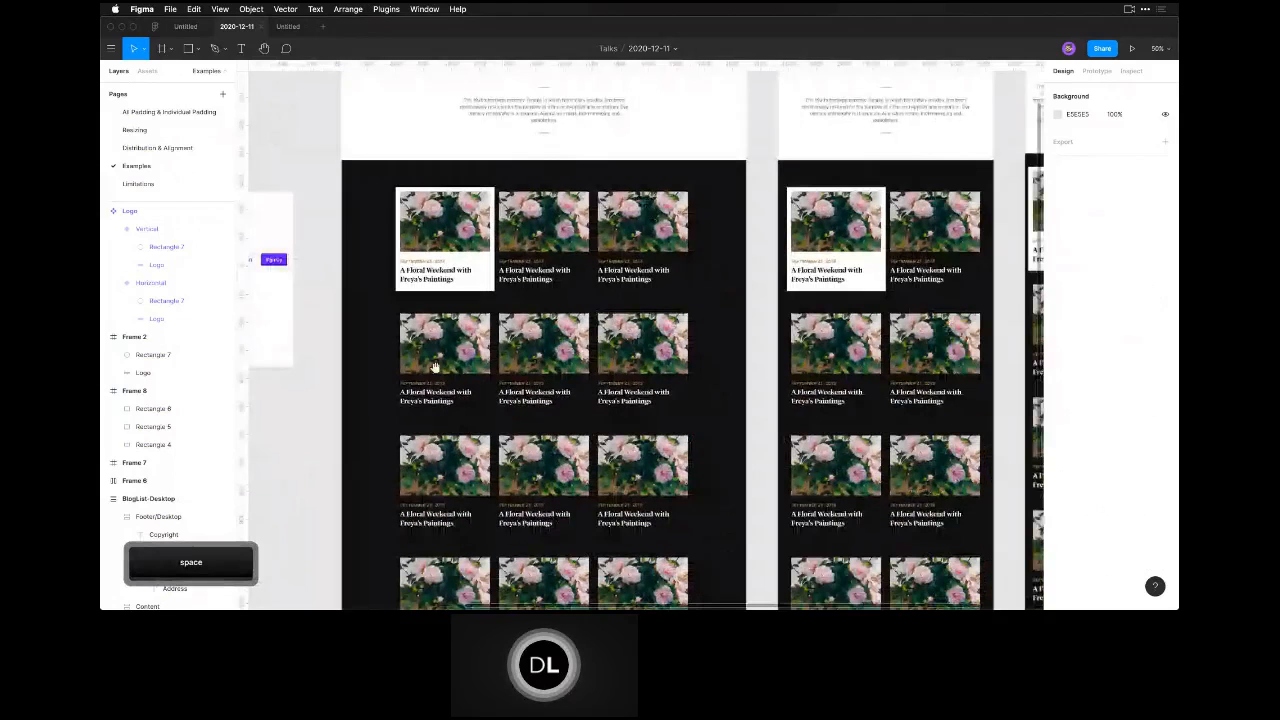
left_click_drag(435, 368, 515, 362)
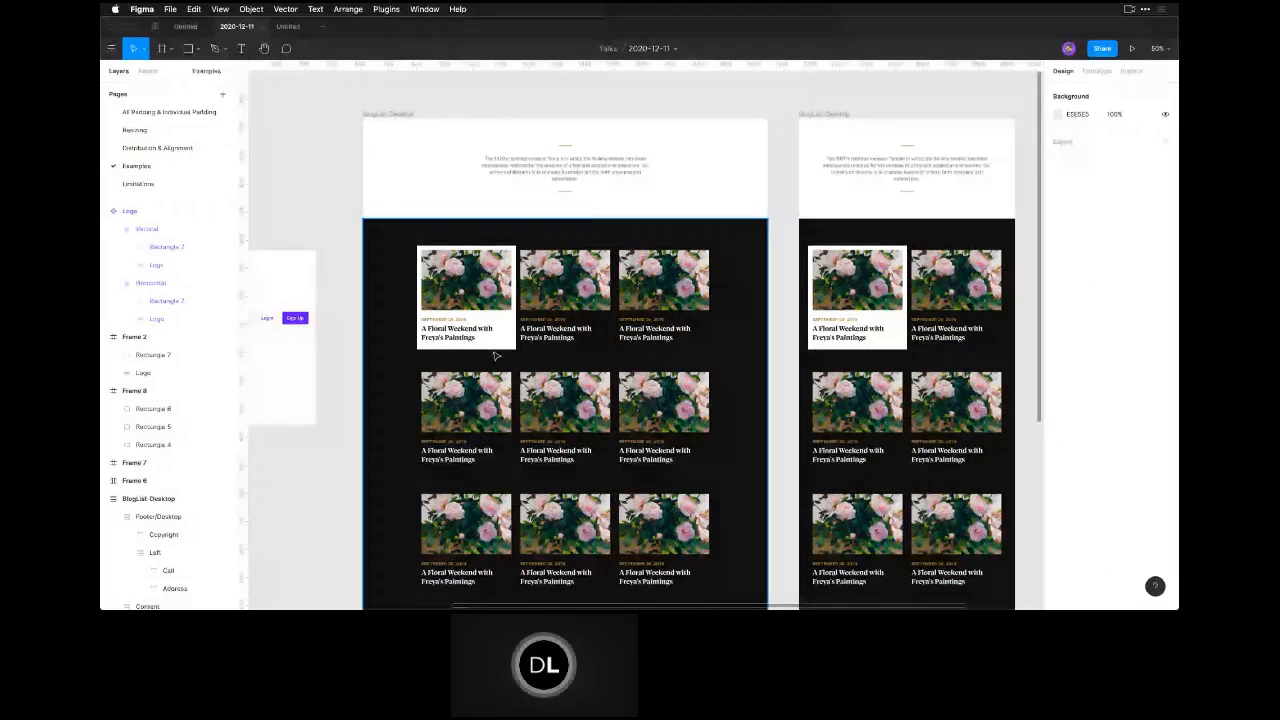
Examine the rows of blog cards and the footers in the BlogList-Desktop layouts.
scroll(495, 356, "down", 5)
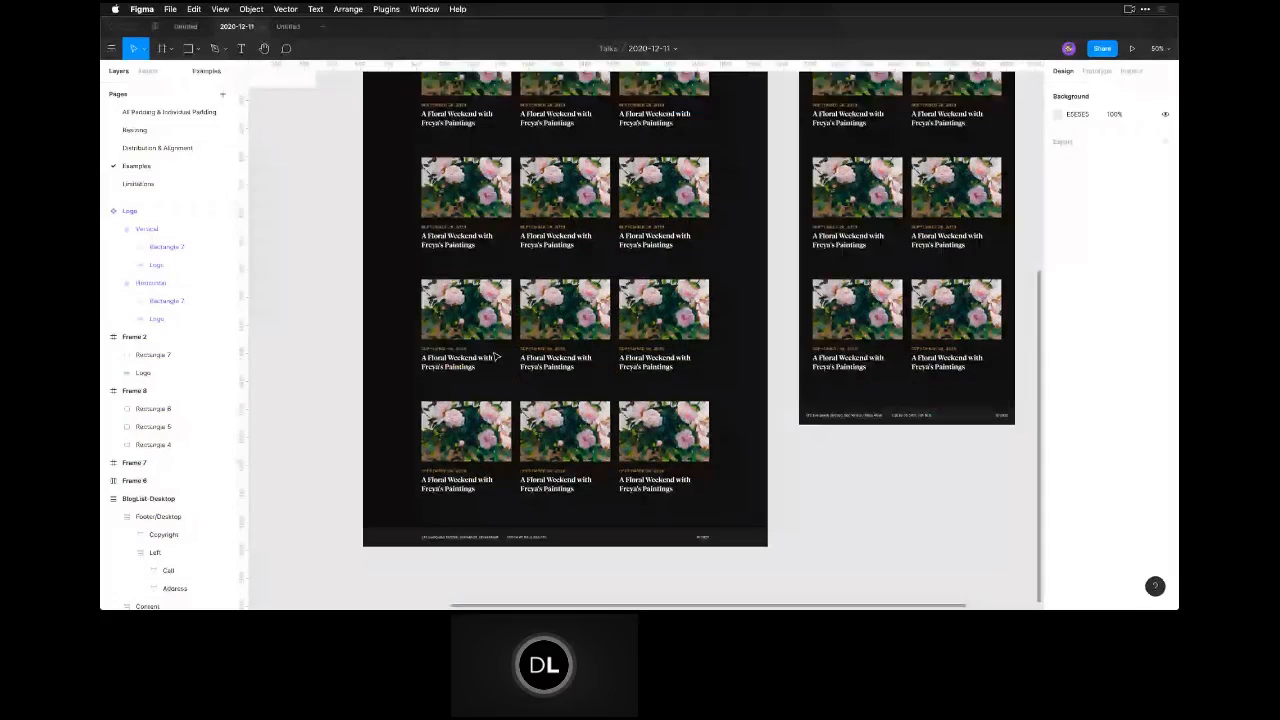
scroll(637, 434, "down", 2)
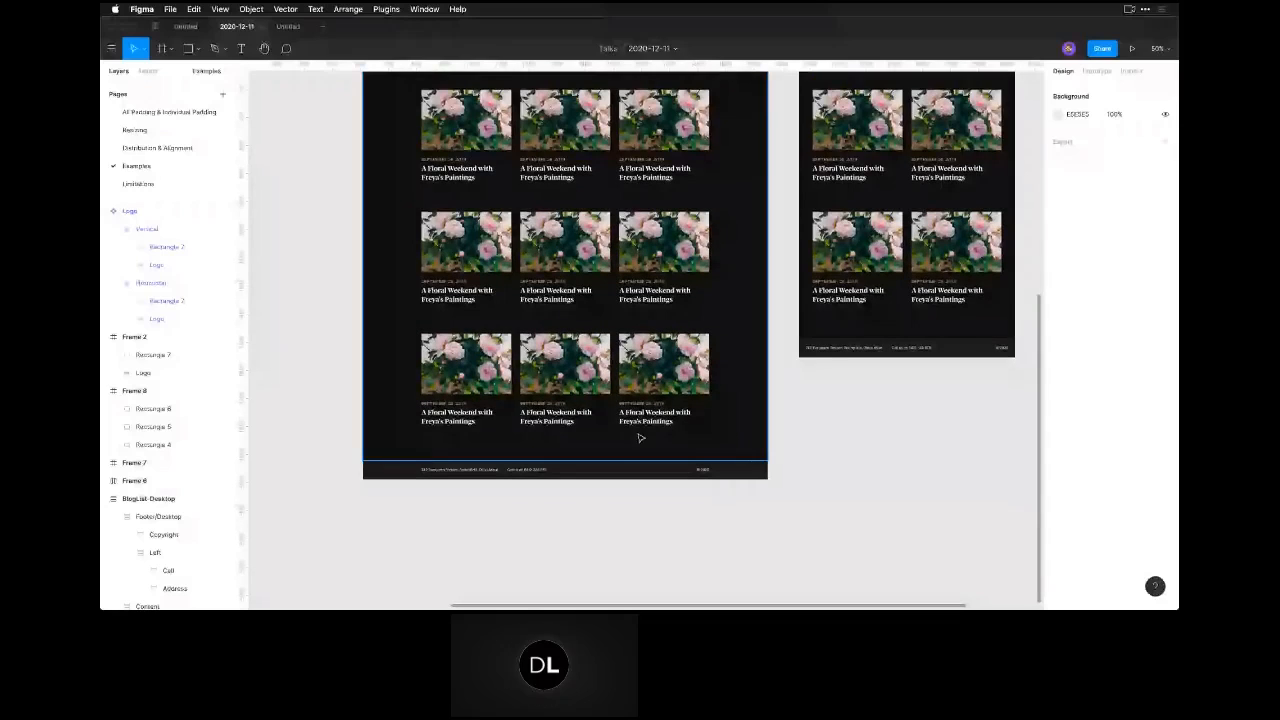
scroll(641, 438, "up", 5)
scroll(640, 436, "down", 3)
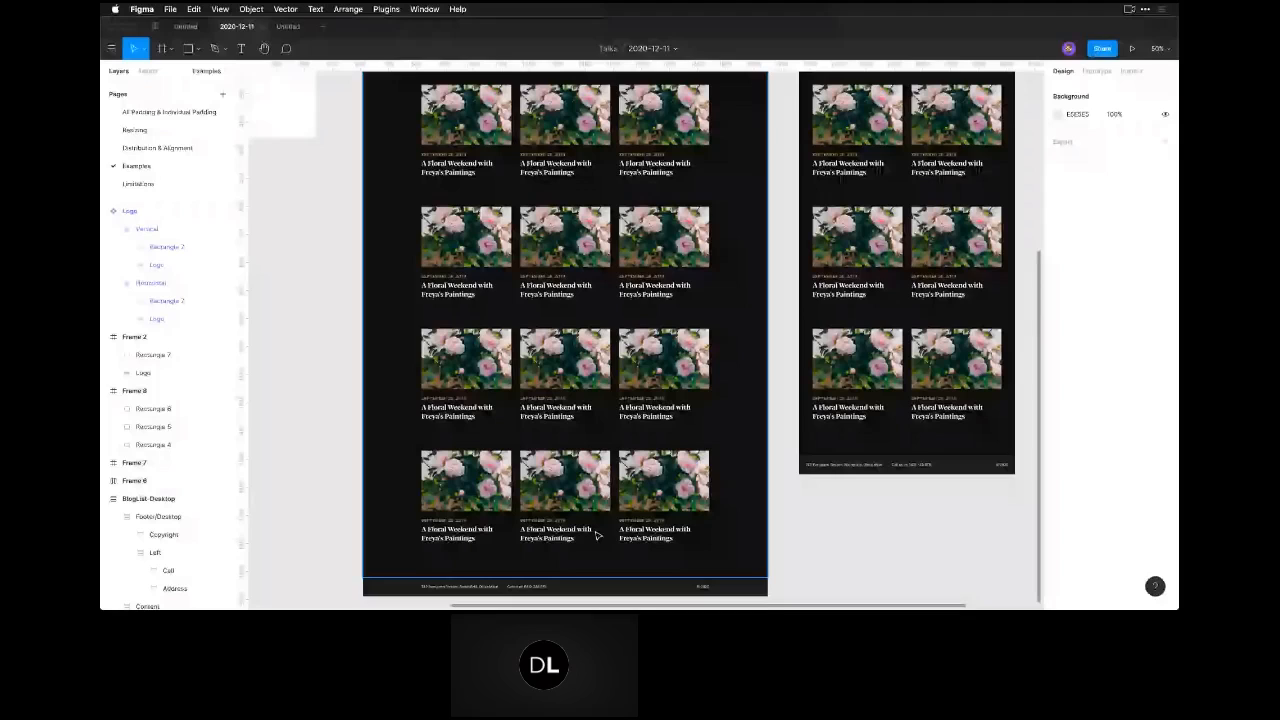
scroll(596, 536, "up", 1)
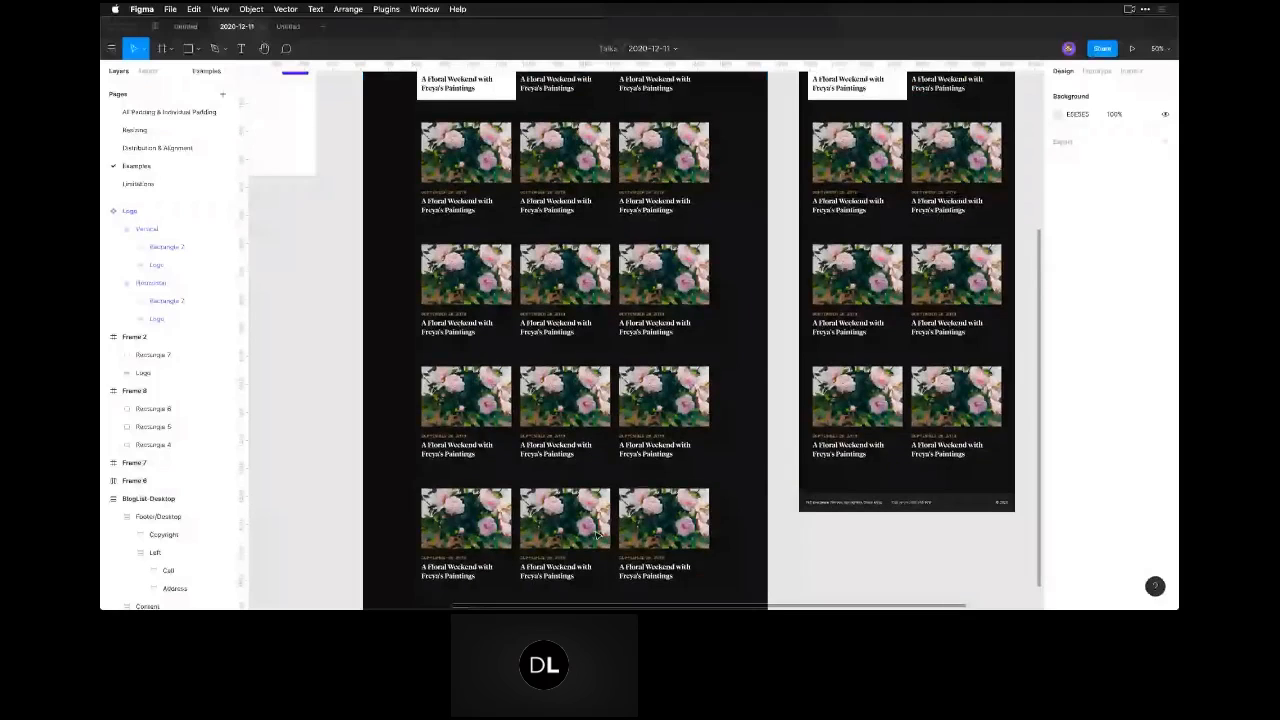
Add the text "asdadskasjdlaksjdlaksjd" below the last card row of the wide BlogList-Desktop layout and set its fill to FFFFFF.
scroll(596, 536, "down", 2)
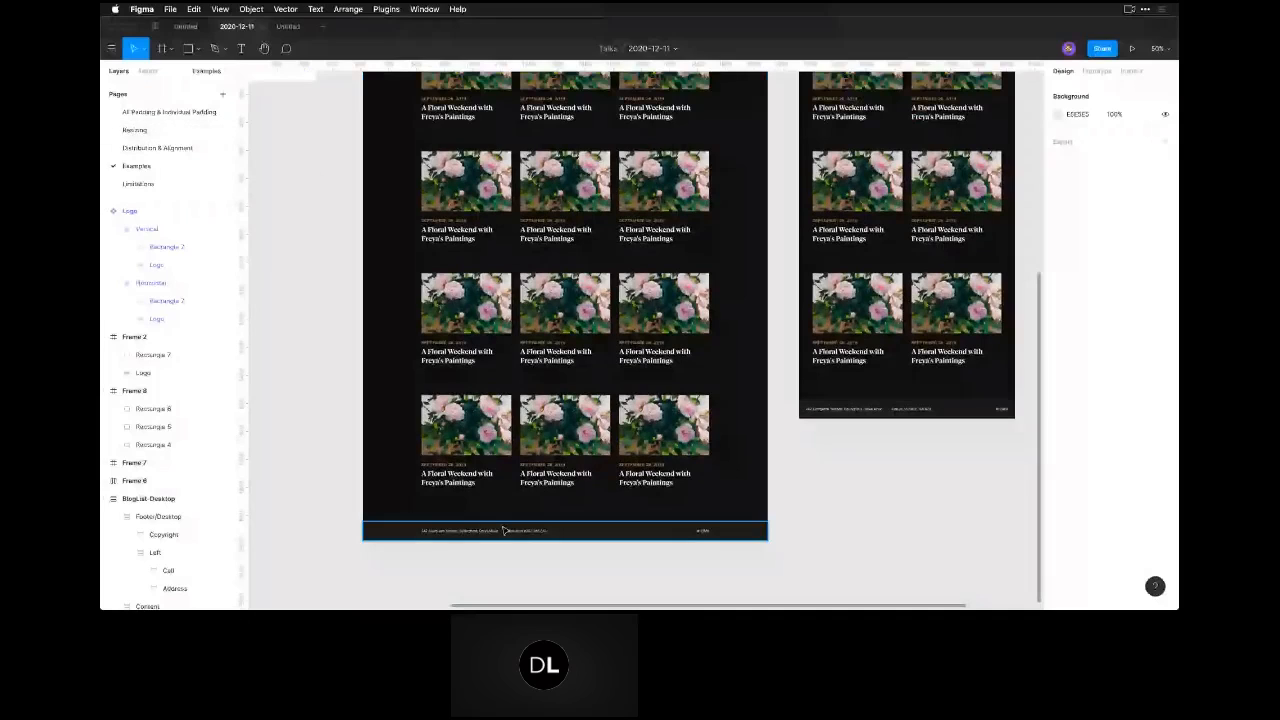
key("t")
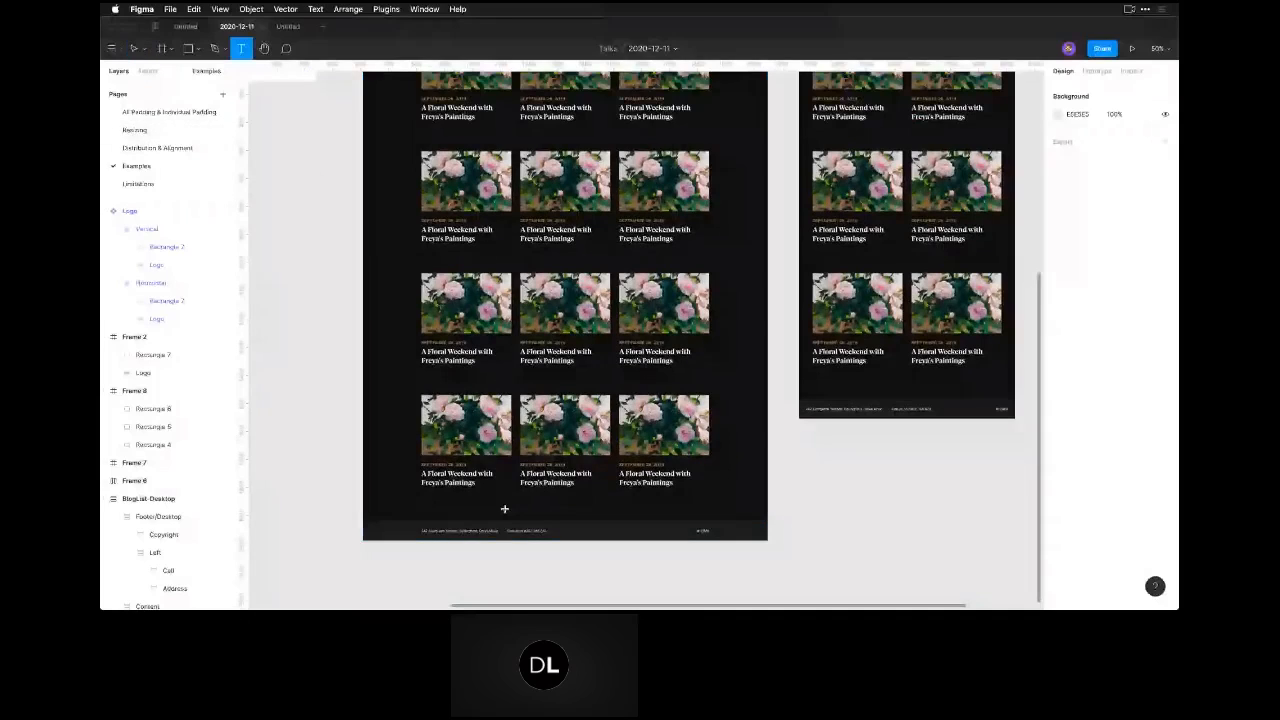
left_click(504, 509)
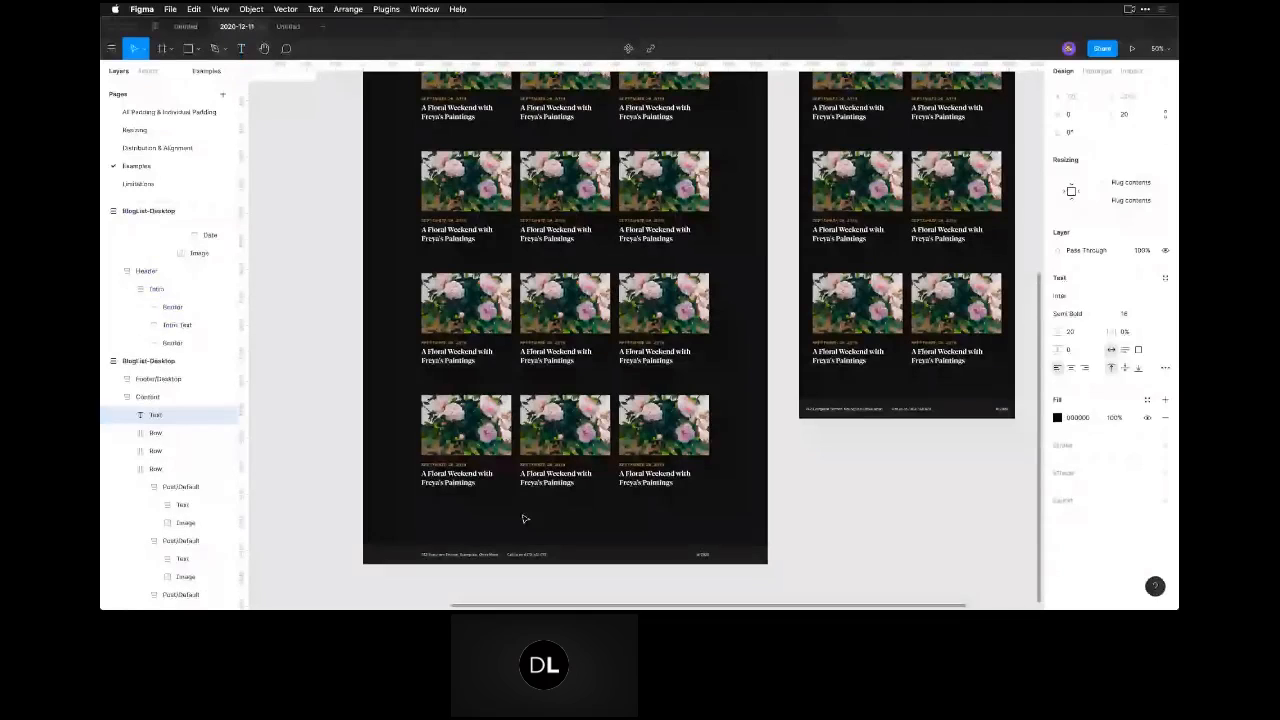
left_click(1058, 418)
type("fff")
key("Return")
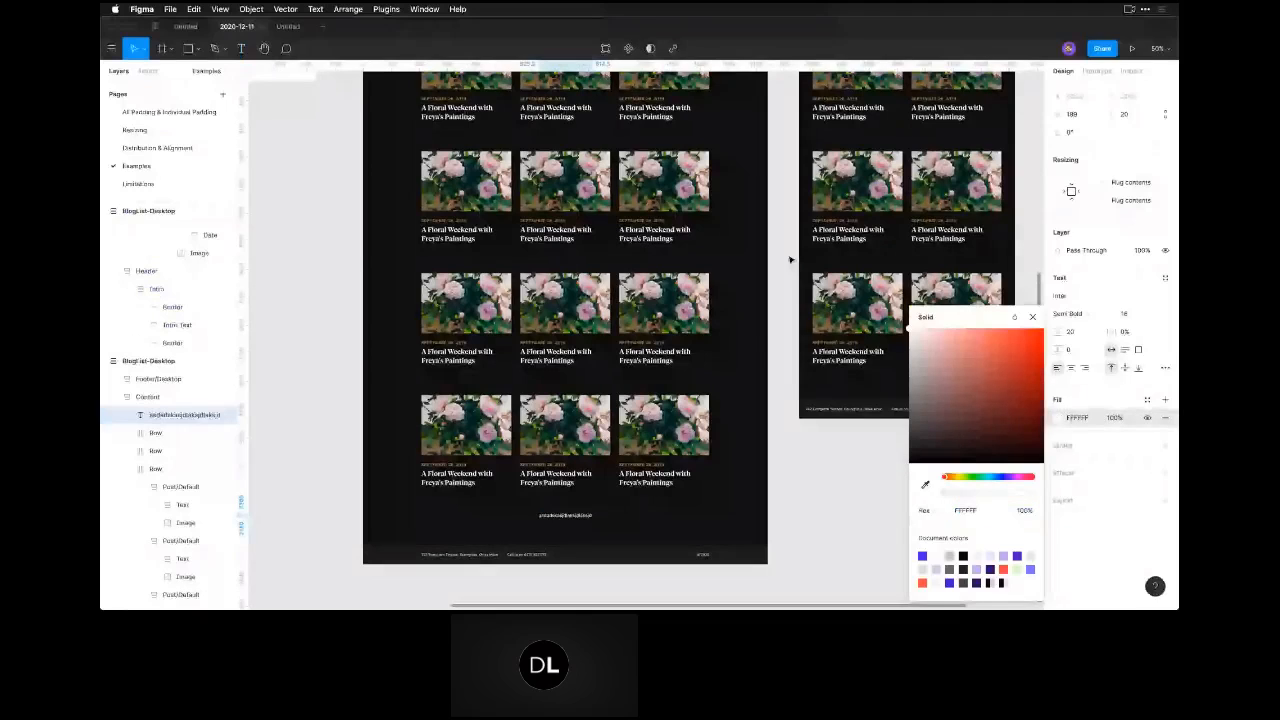
Set the font size of the white text below the last card row to 100.
left_click(1124, 313)
type("100")
key("Return")
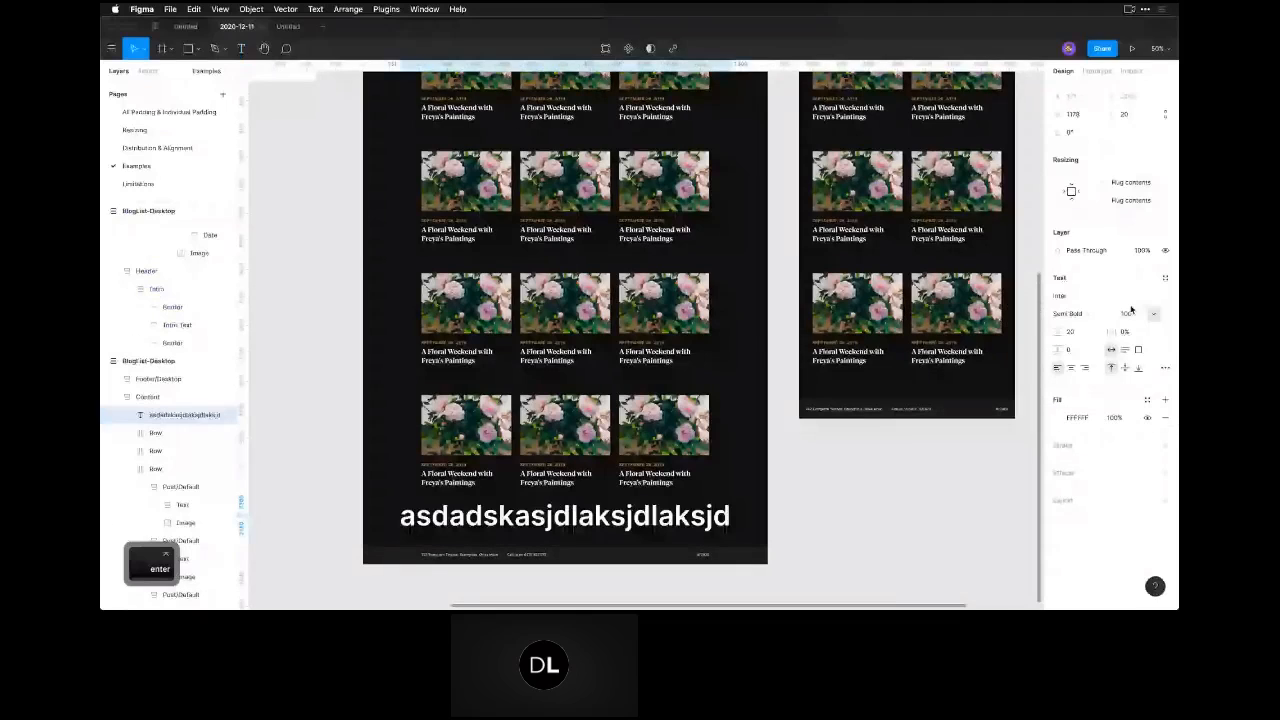
left_click(808, 576)
key("space")
left_click_drag(808, 576, 813, 512)
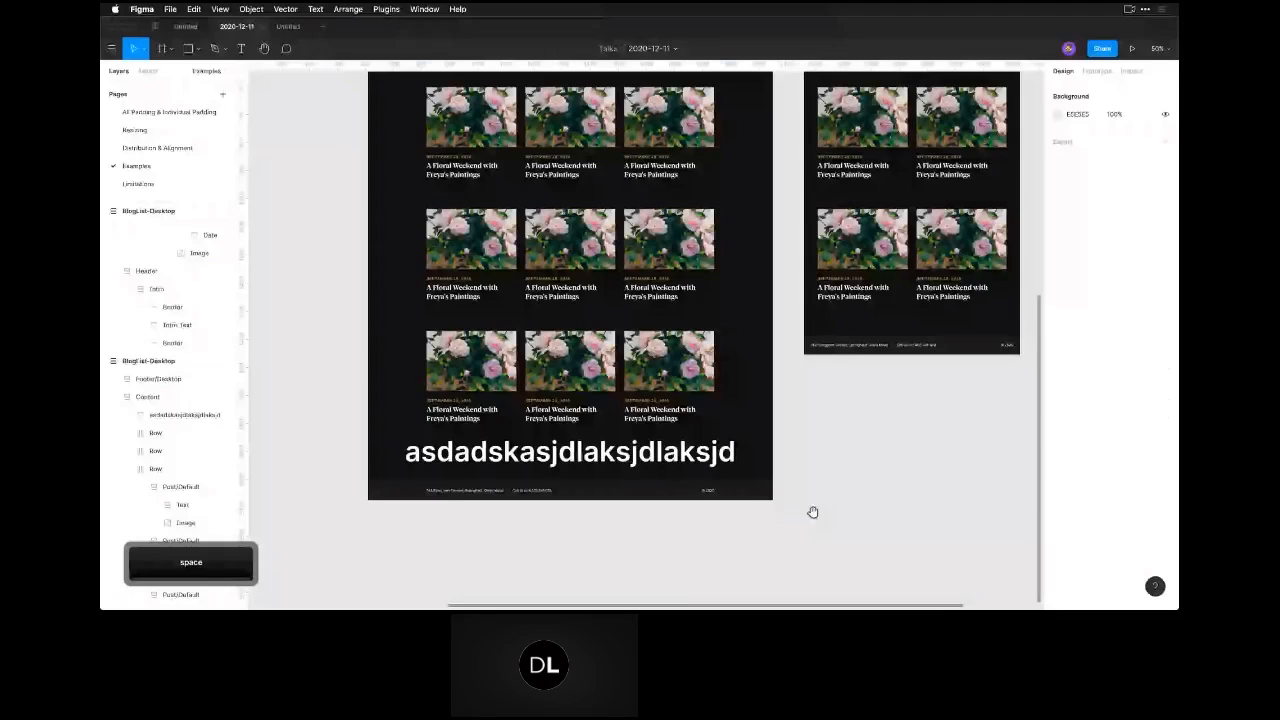
left_click(580, 455)
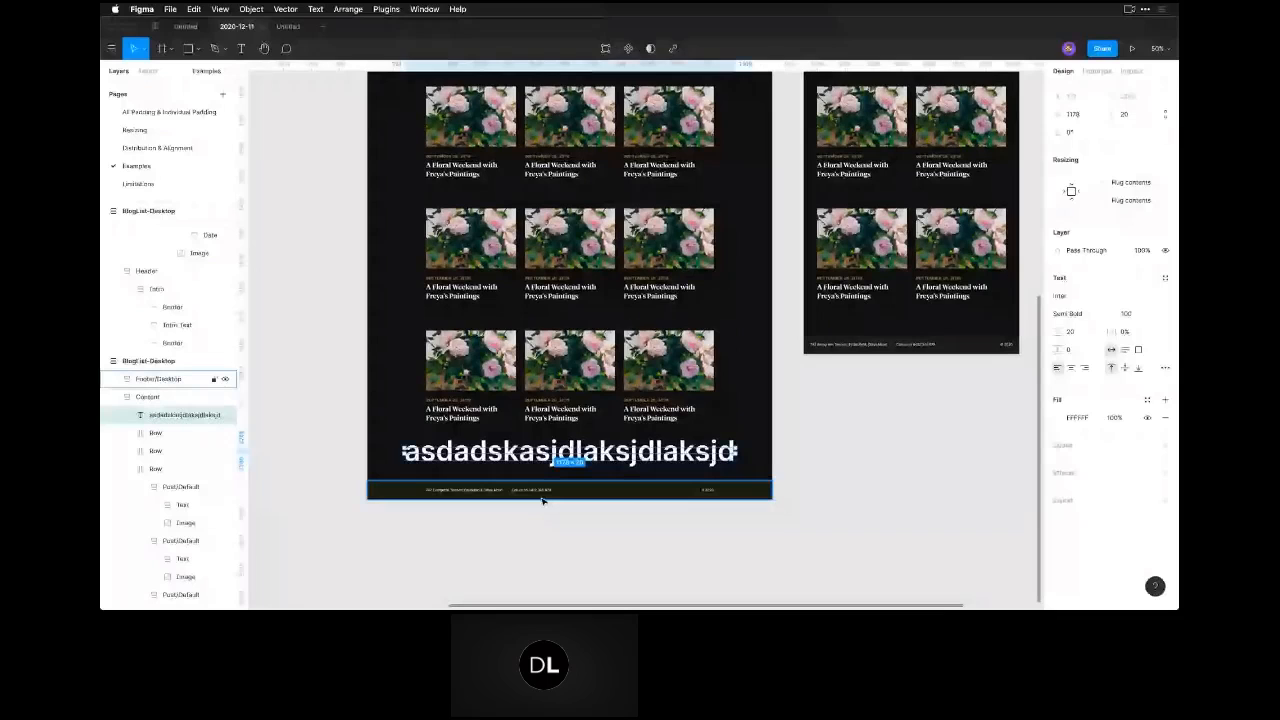
Add a separate text reading "asdasdasdasd" on the empty canvas beside the wide BlogList-Desktop layout.
left_click(640, 551)
key("t")
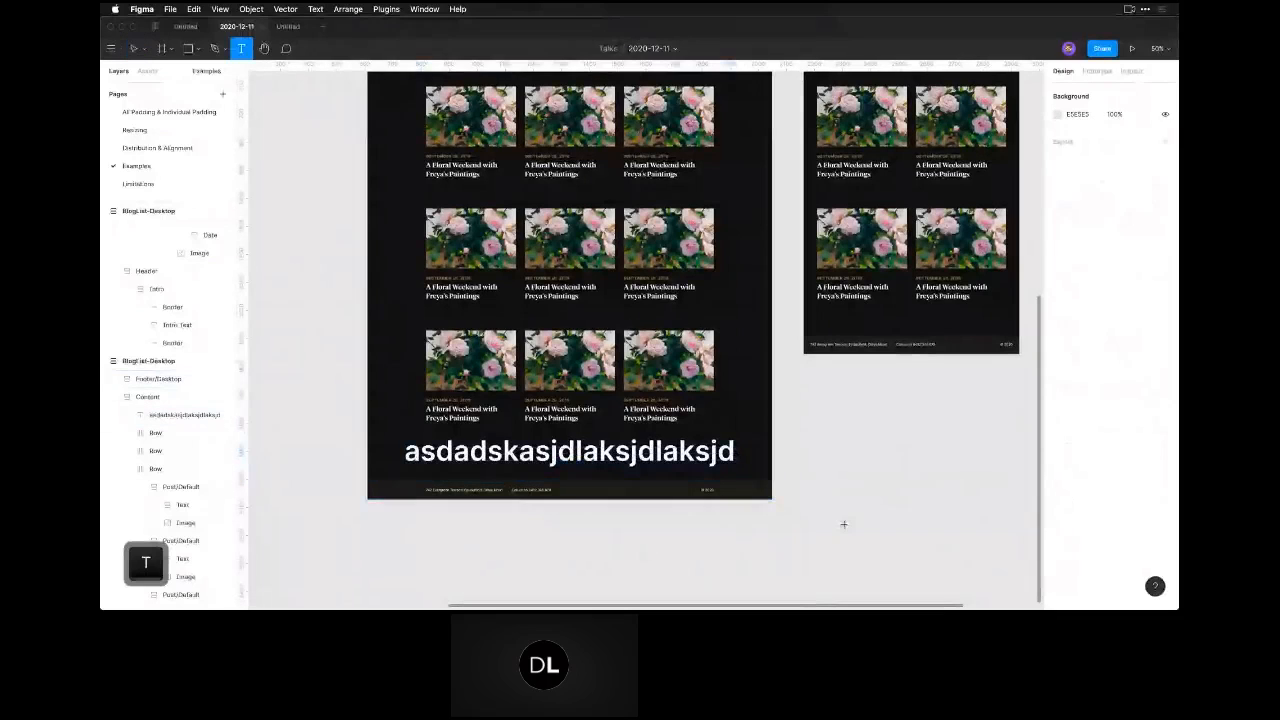
left_click(875, 528)
type("asdasdasdasd")
key("Escape")
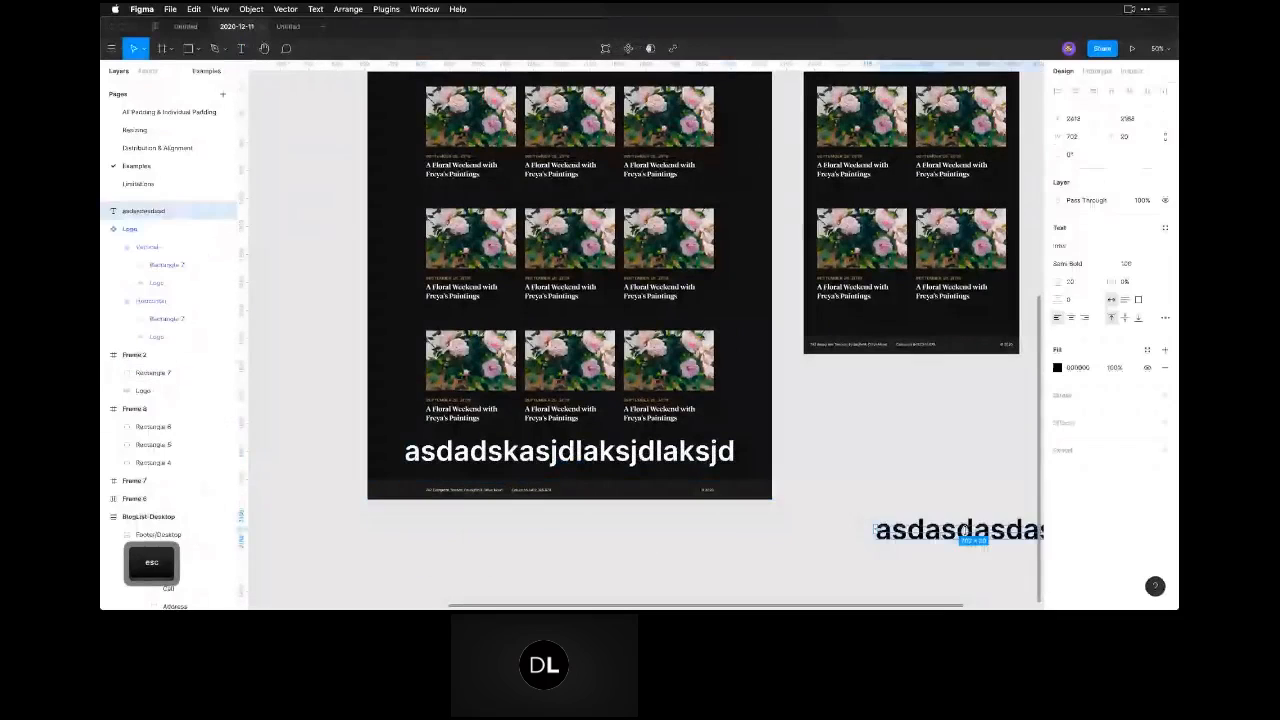
Fill the canvas text with red FF0000 and move it into the Content frame between the last two card rows.
left_click(1057, 368)
left_click_drag(1012, 392, 1049, 331)
left_click(854, 515)
left_click_drag(905, 530, 533, 322)
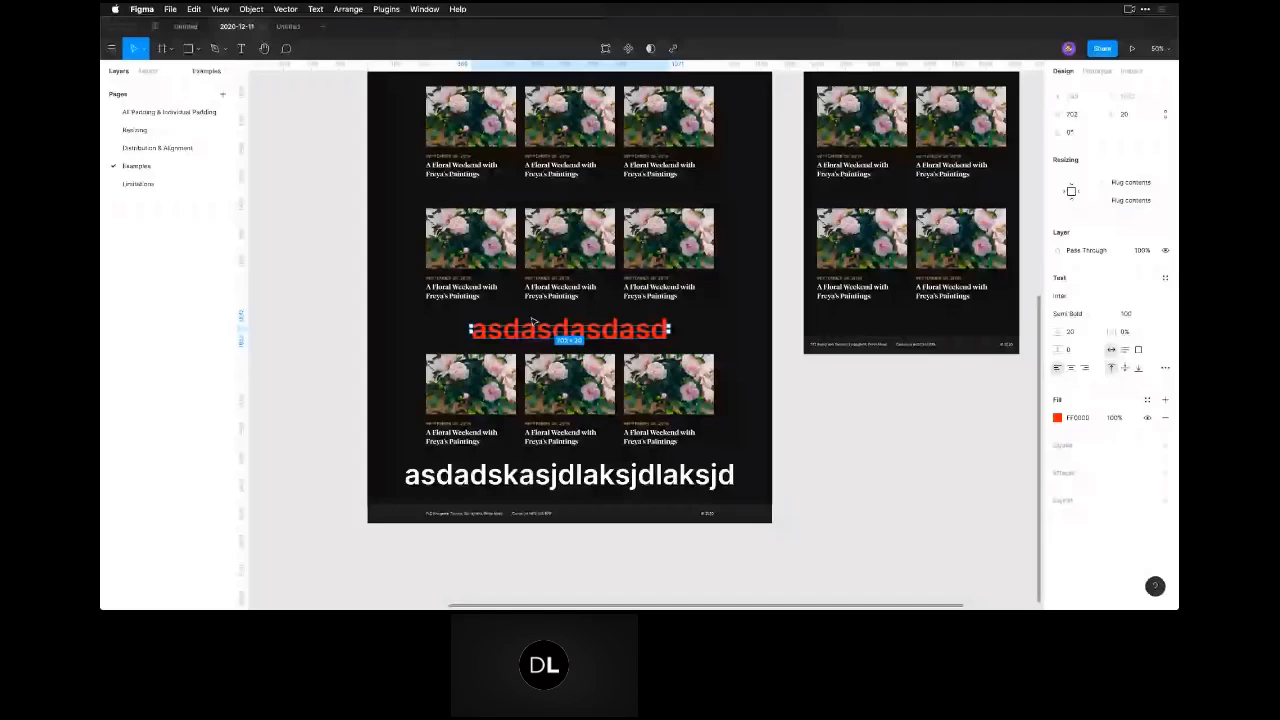
left_click(632, 541)
key("space")
left_click_drag(635, 516, 700, 538)
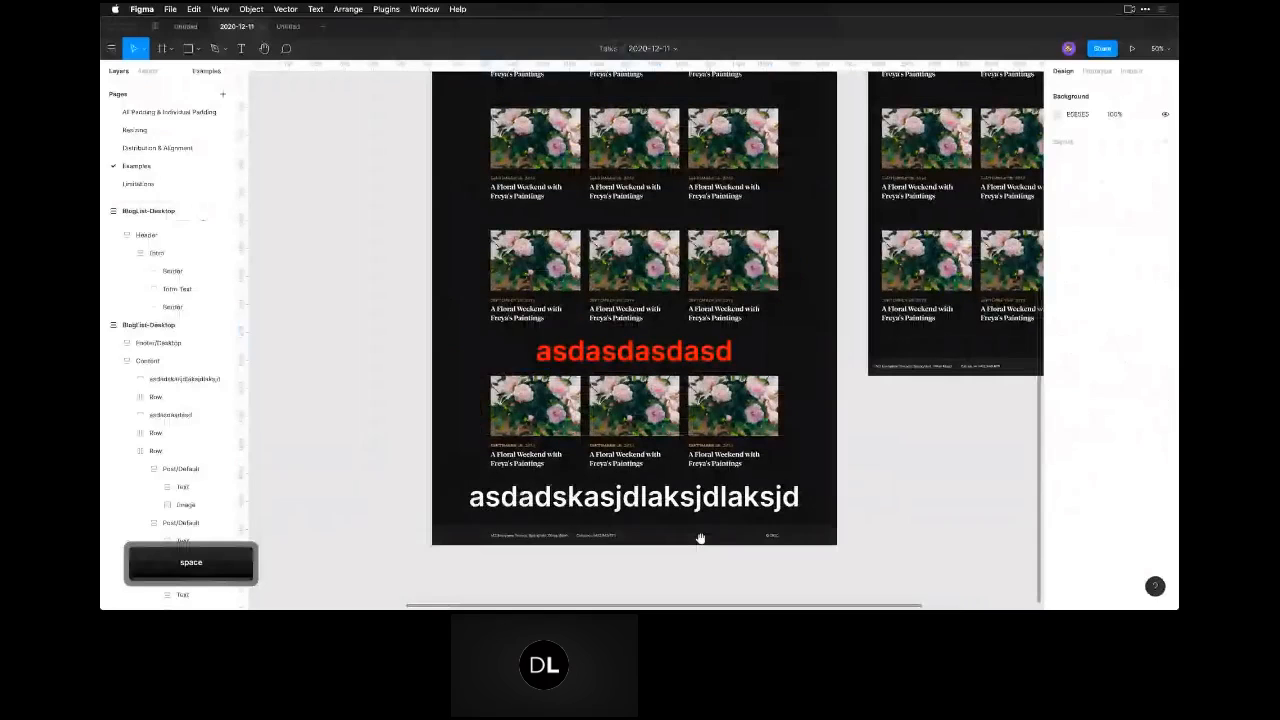
left_click_drag(700, 538, 625, 570)
Cut the red text from between the rows and paste it inside the first card of the last row.
left_click(160, 415)
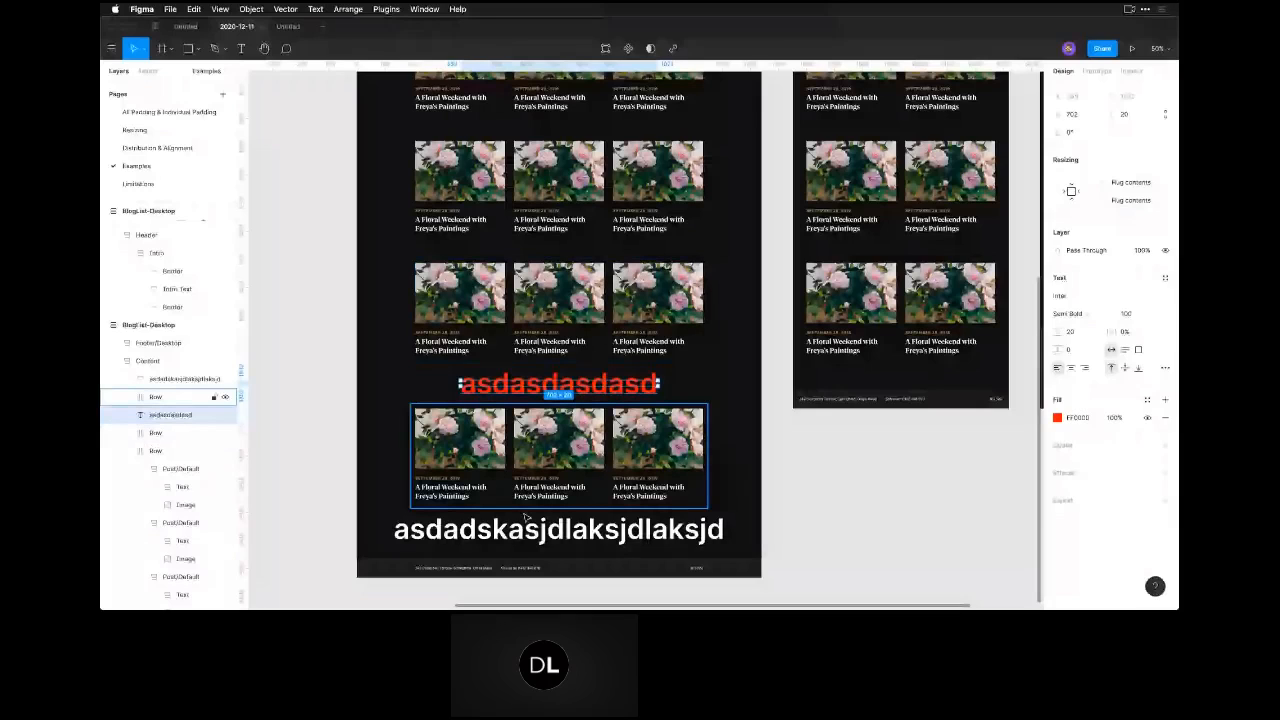
left_click(464, 482)
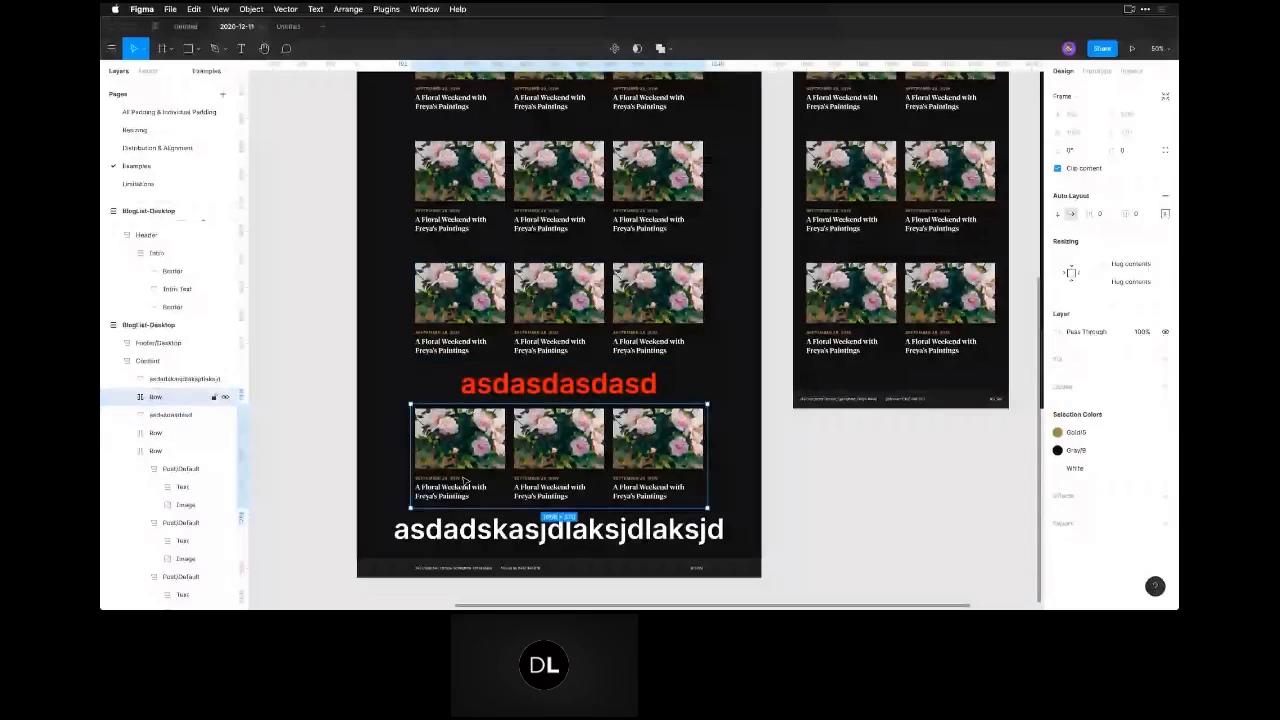
left_click(570, 462)
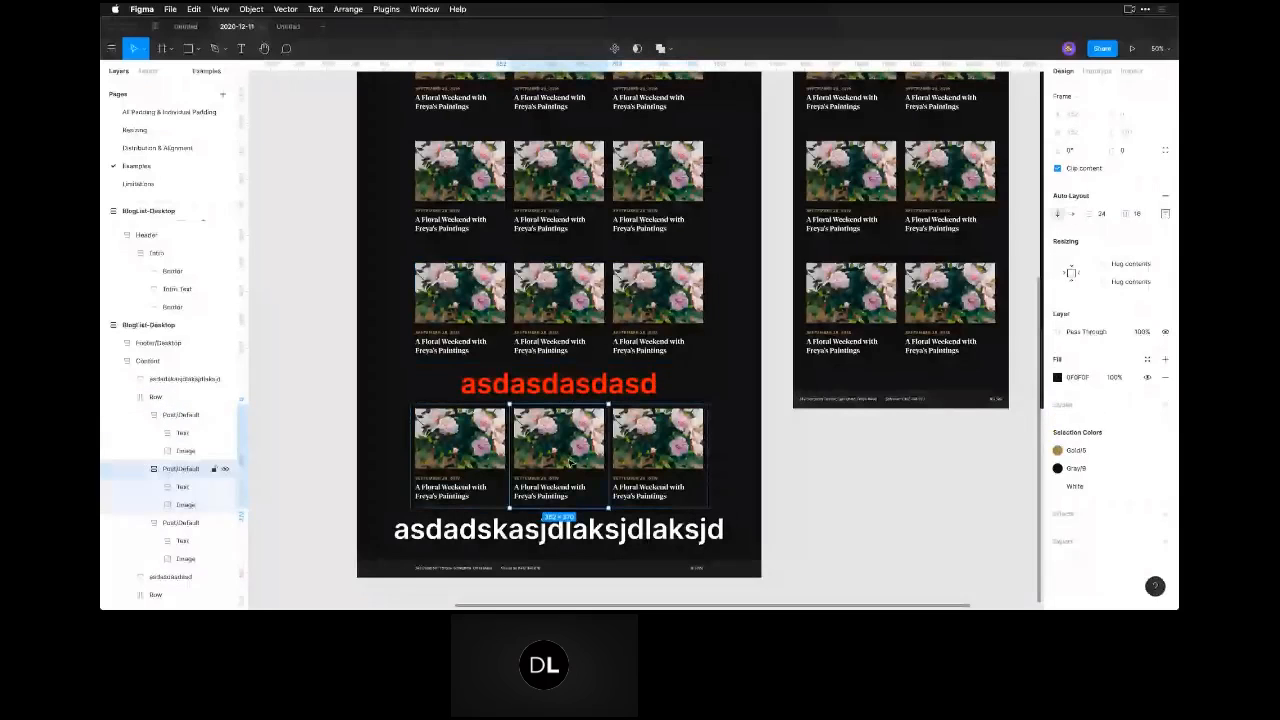
left_click(534, 386)
key("super+x")
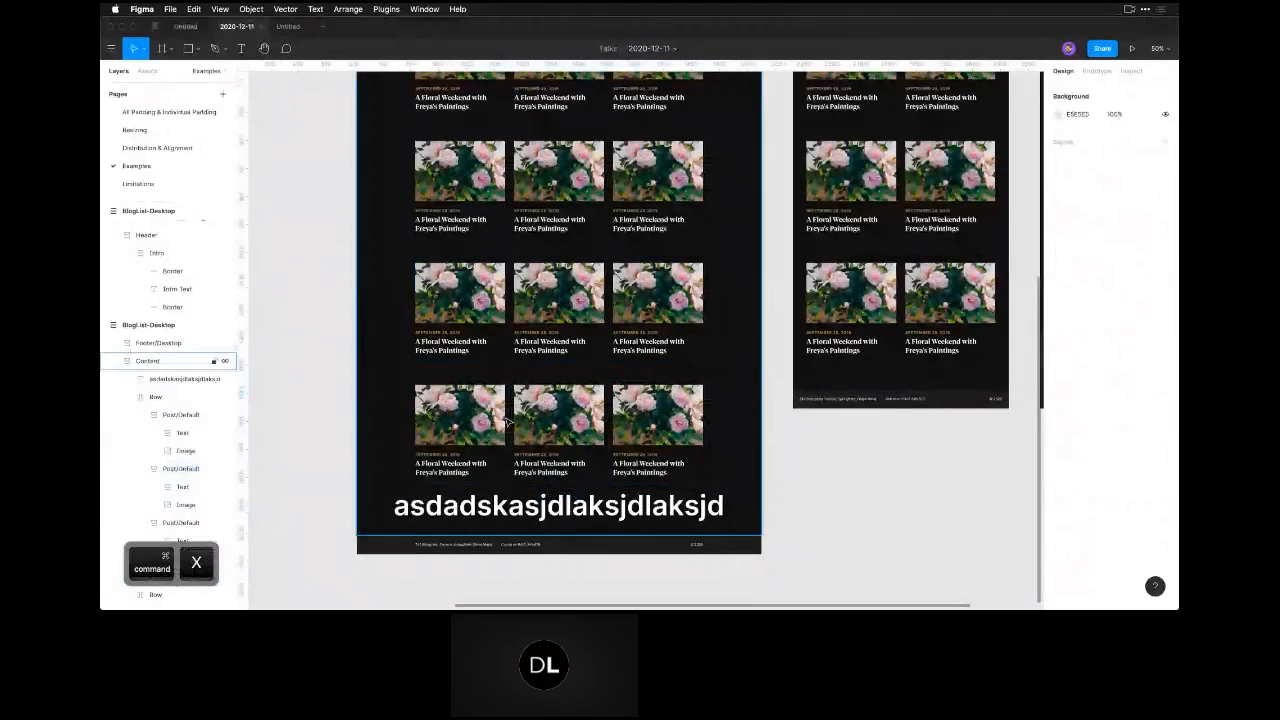
left_click(506, 422)
double_click(499, 420)
double_click(499, 420)
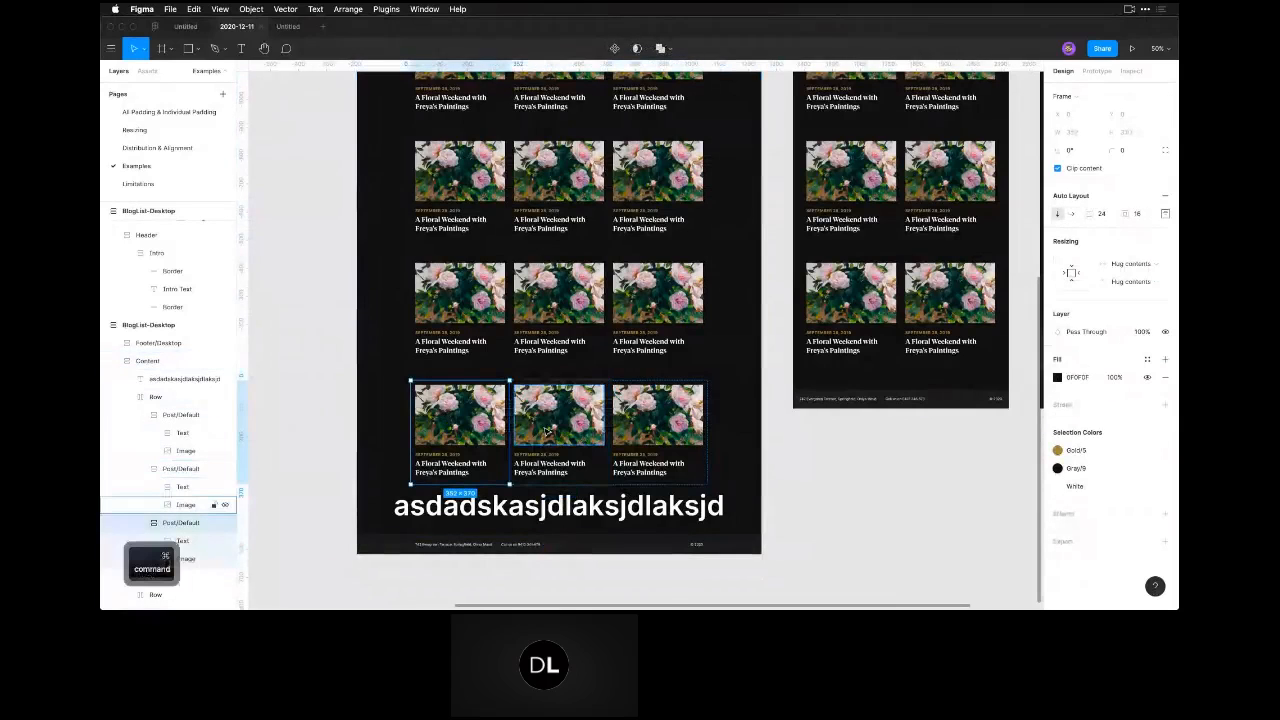
key("super+v")
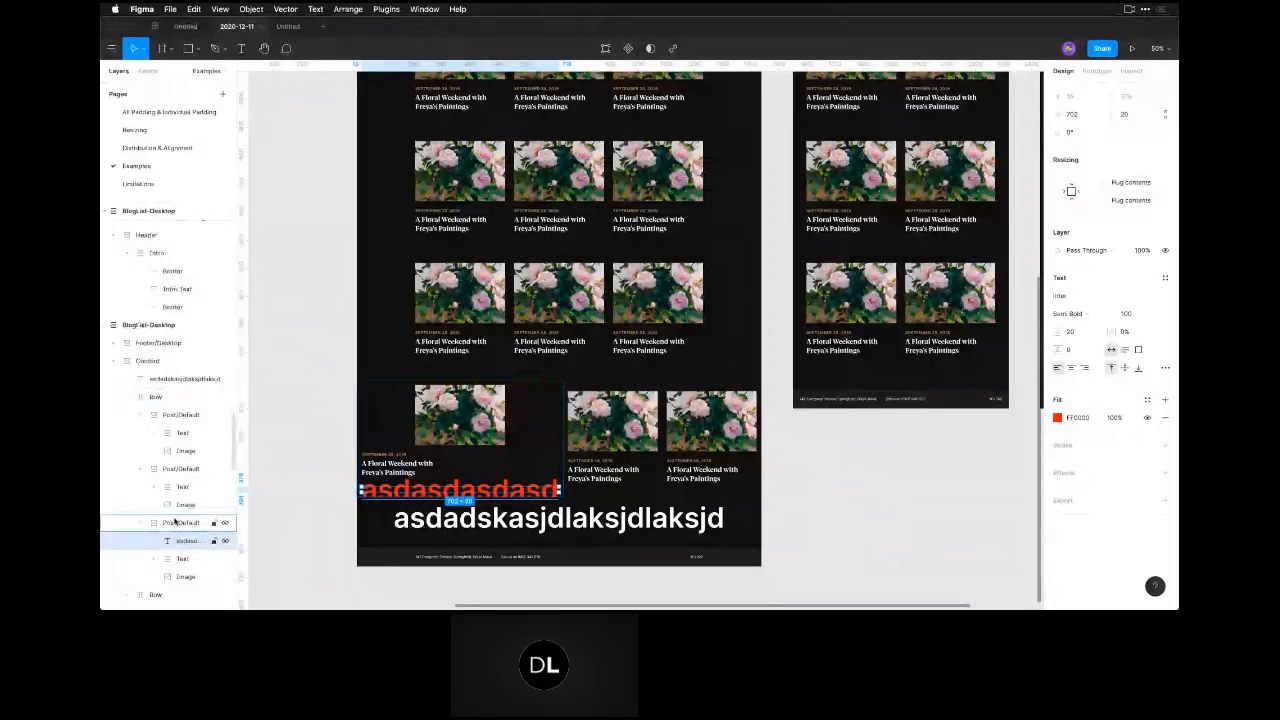
Move the red text into the middle card of the last row, and from there directly into the row beside the cards.
left_click_drag(175, 520, 178, 523)
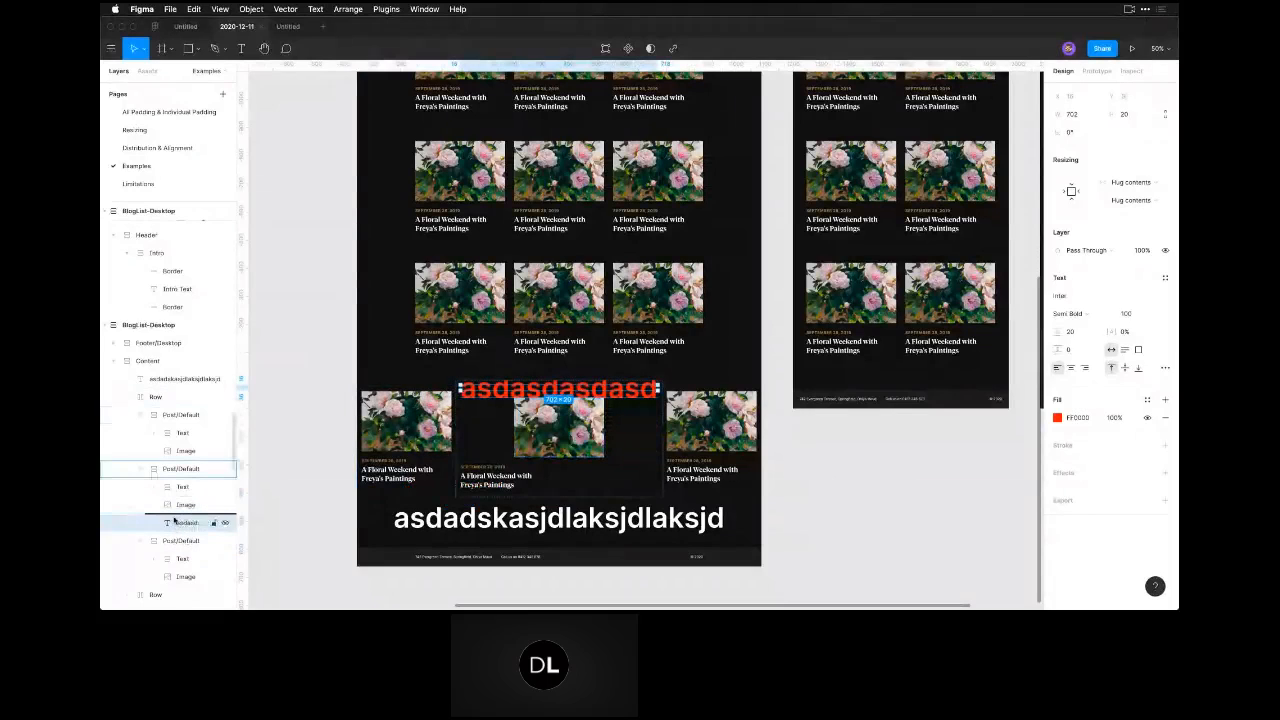
left_click_drag(170, 418, 170, 416)
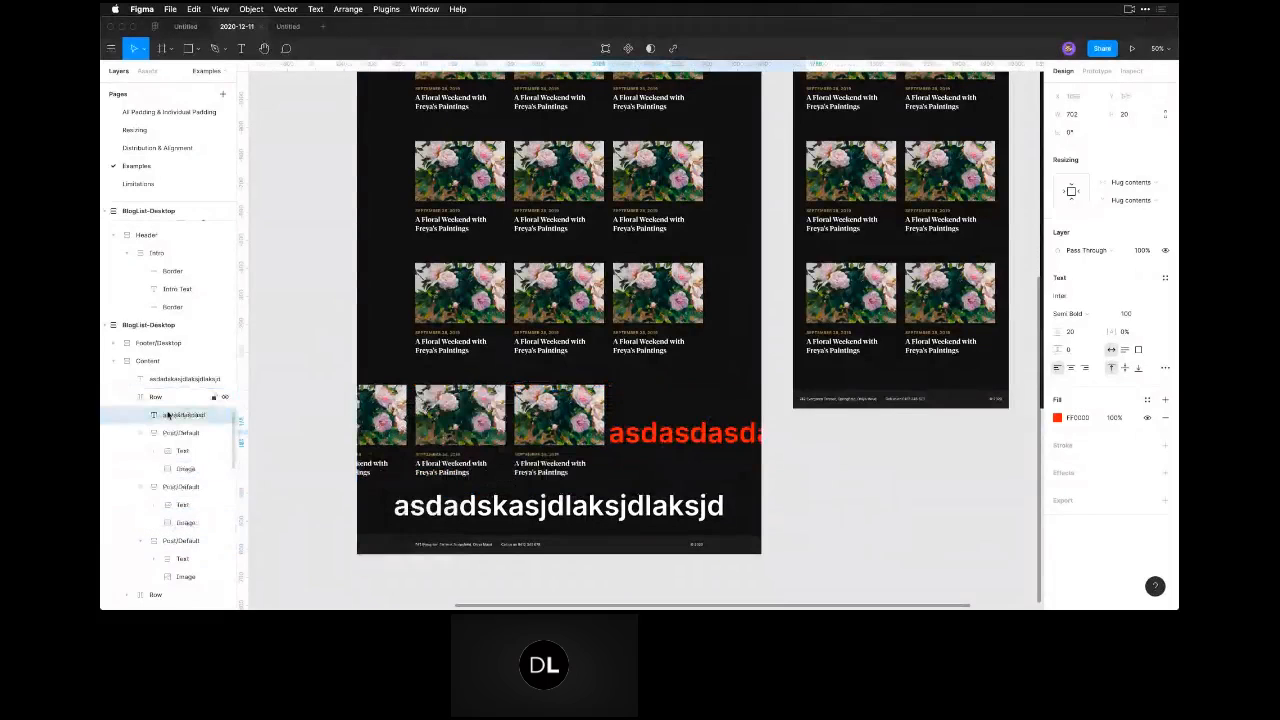
left_click(175, 432)
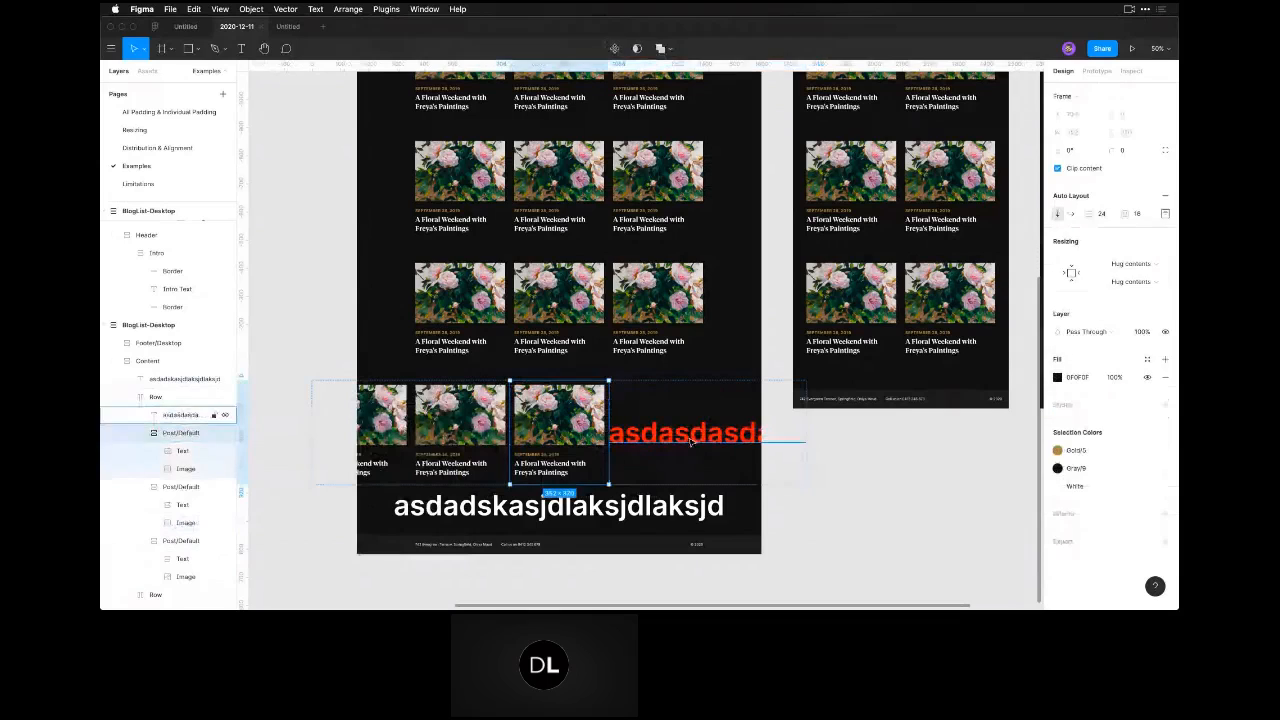
Shift the red text back and forth among the cards of the last row, ending between the second and third cards.
left_click(690, 442)
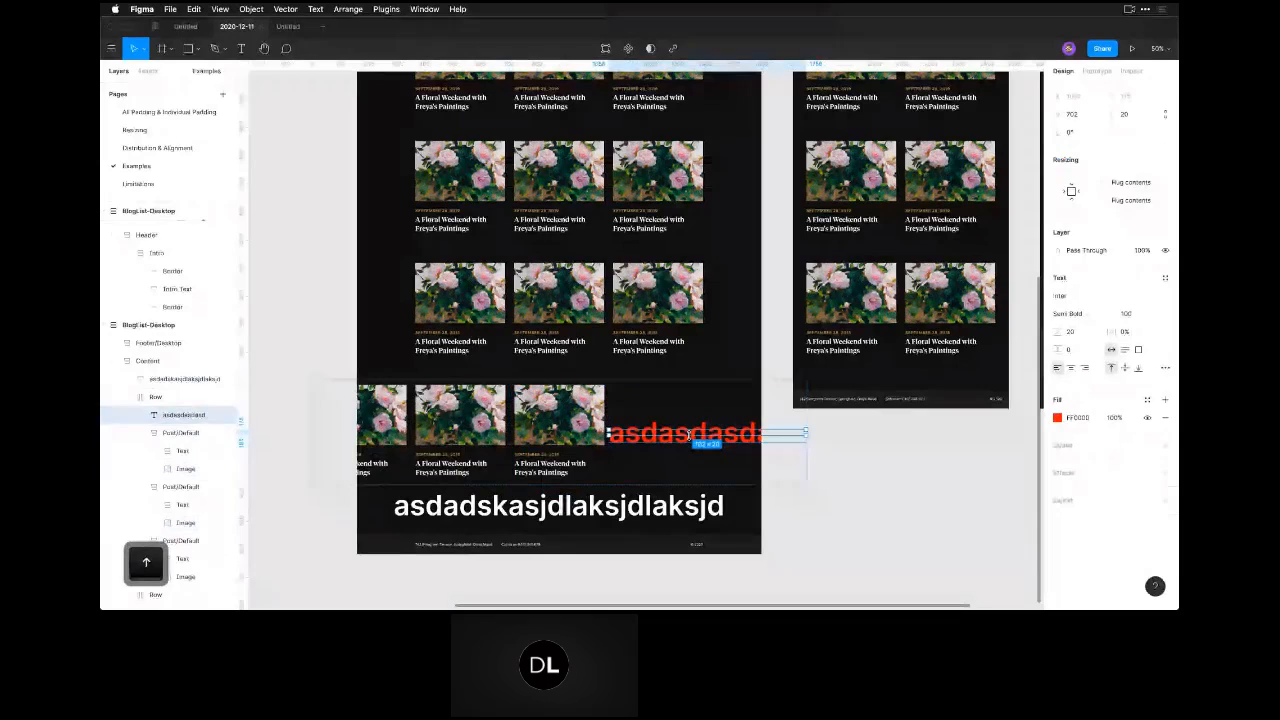
key("Left")
key("Left")
key("Left")
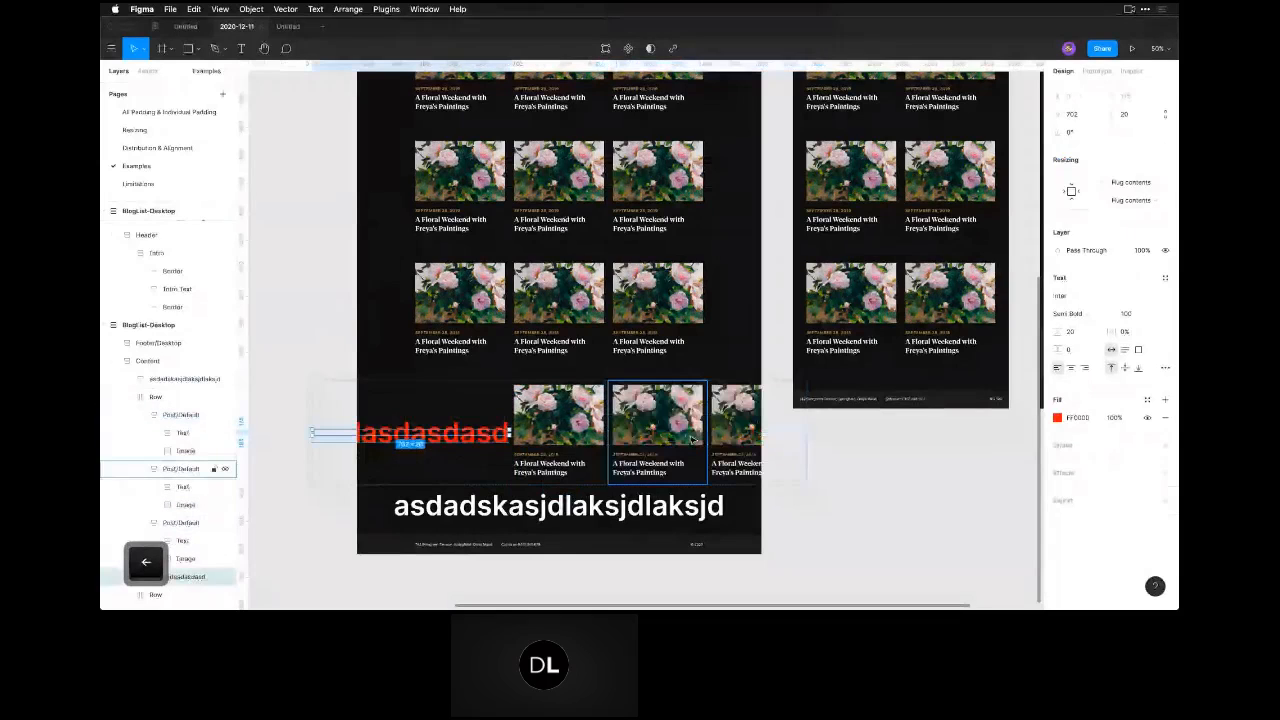
key("Right")
key("Right")
key("Right")
key("Left")
key("Left")
key("Right")
key("Right")
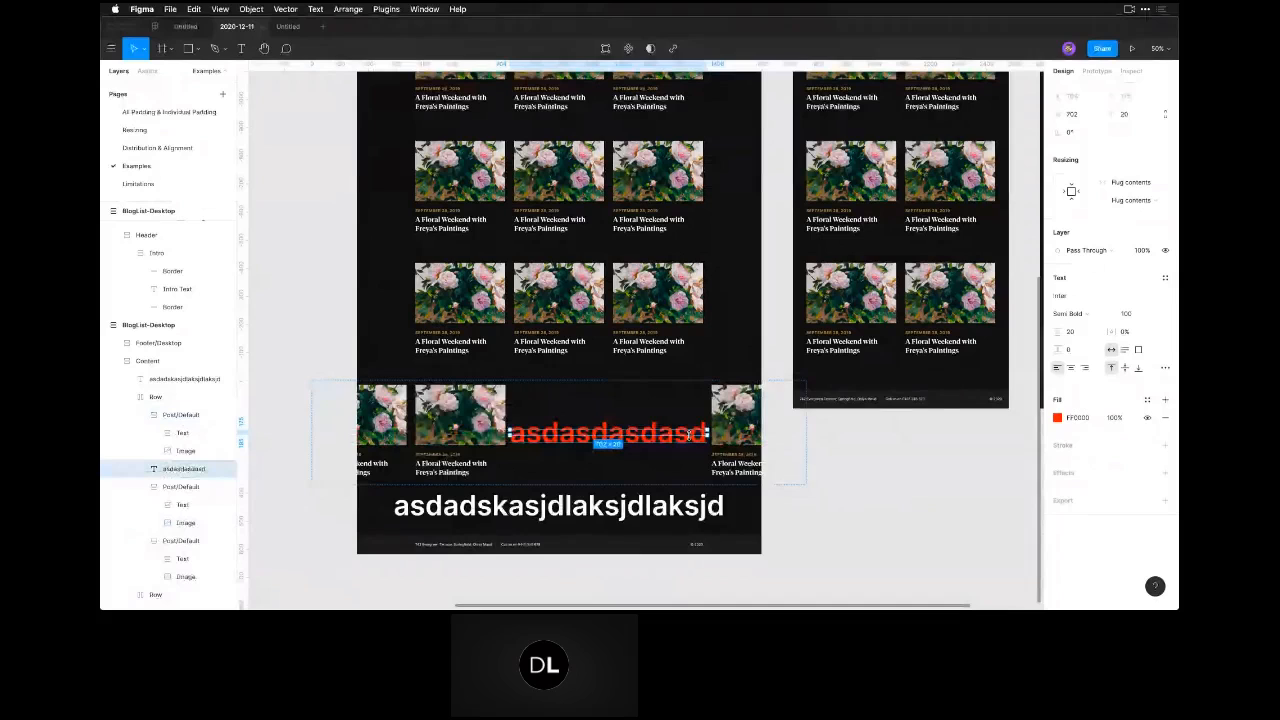
left_click(818, 486)
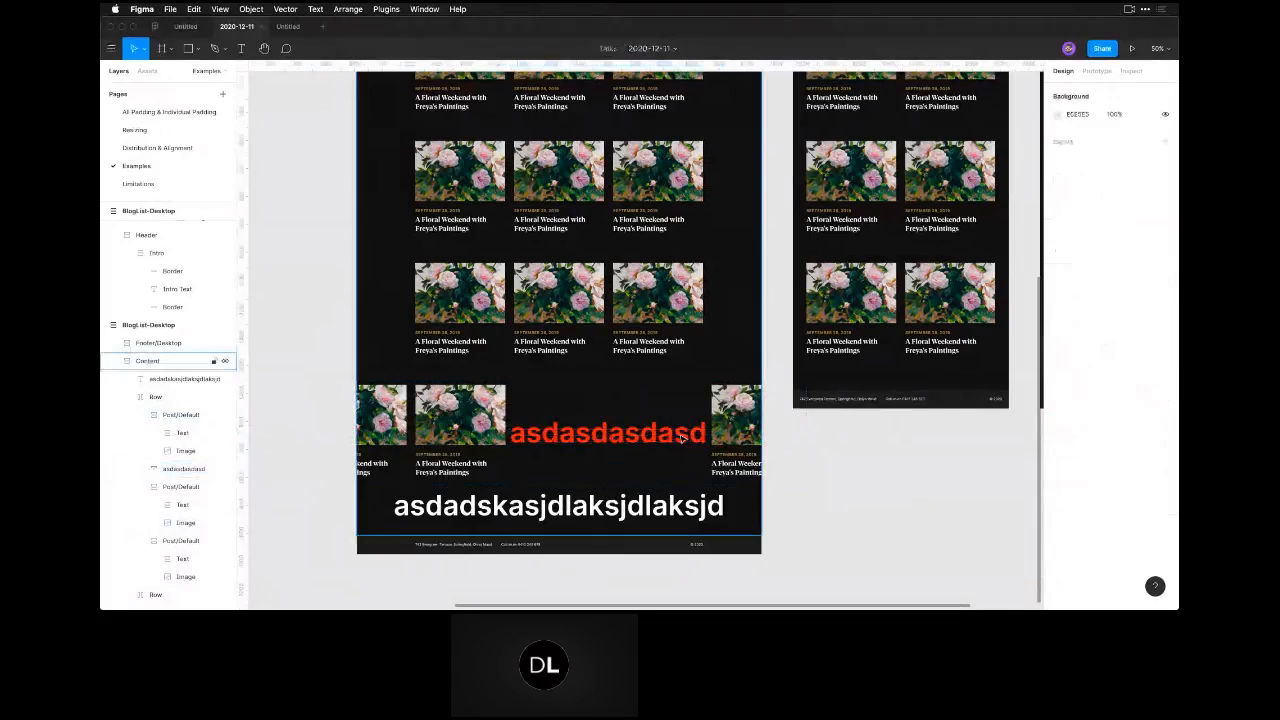
Move the red text out of the row so it sits between the last card row and the white text.
left_click(662, 436, "super")
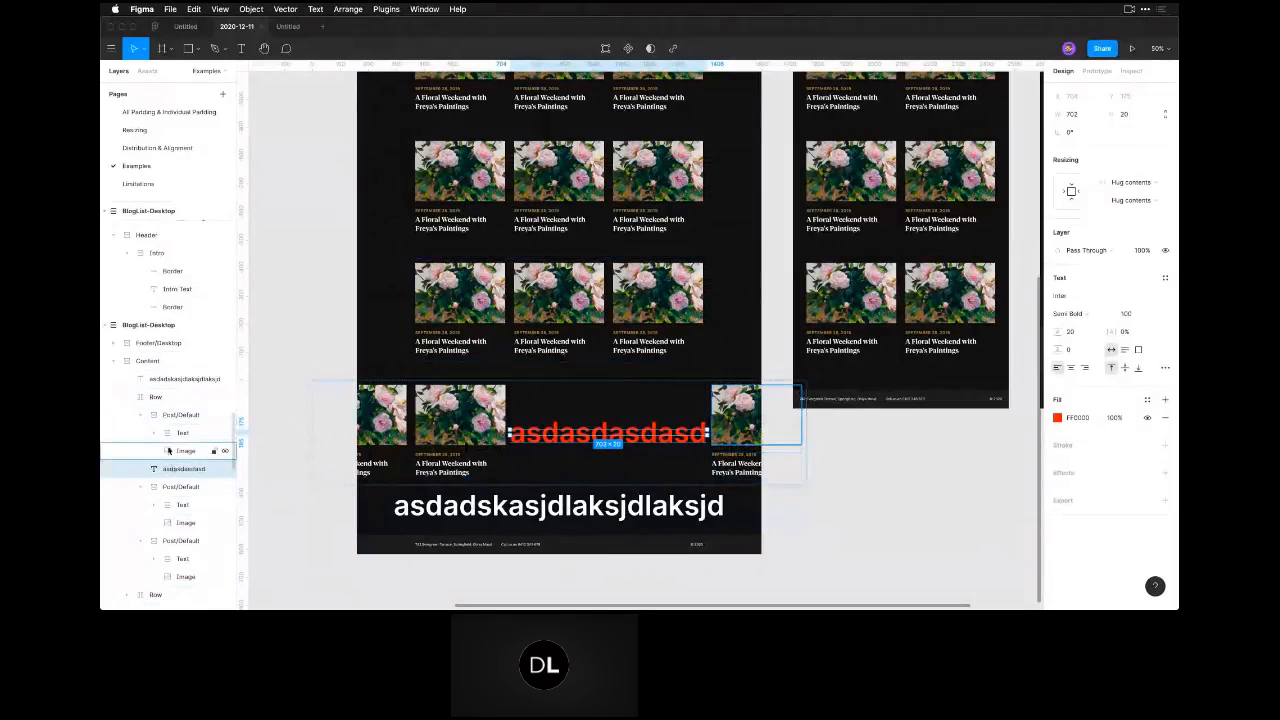
left_click(140, 415)
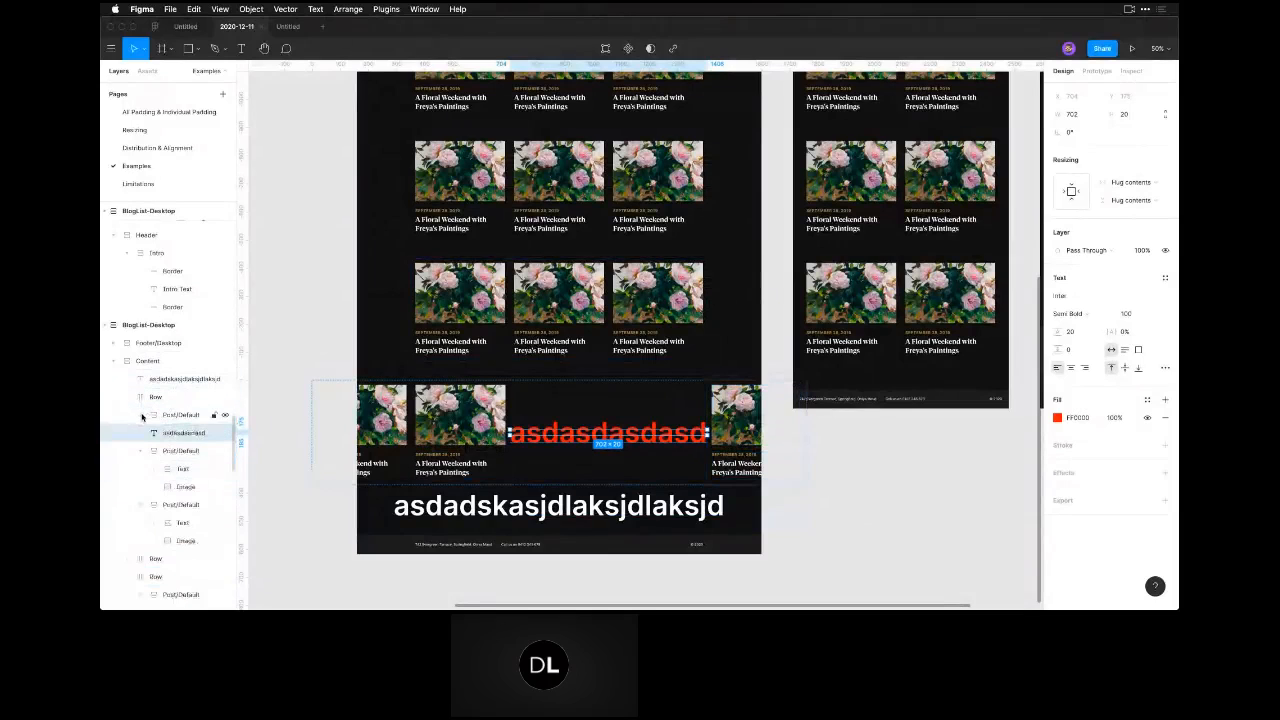
left_click_drag(645, 440, 599, 500)
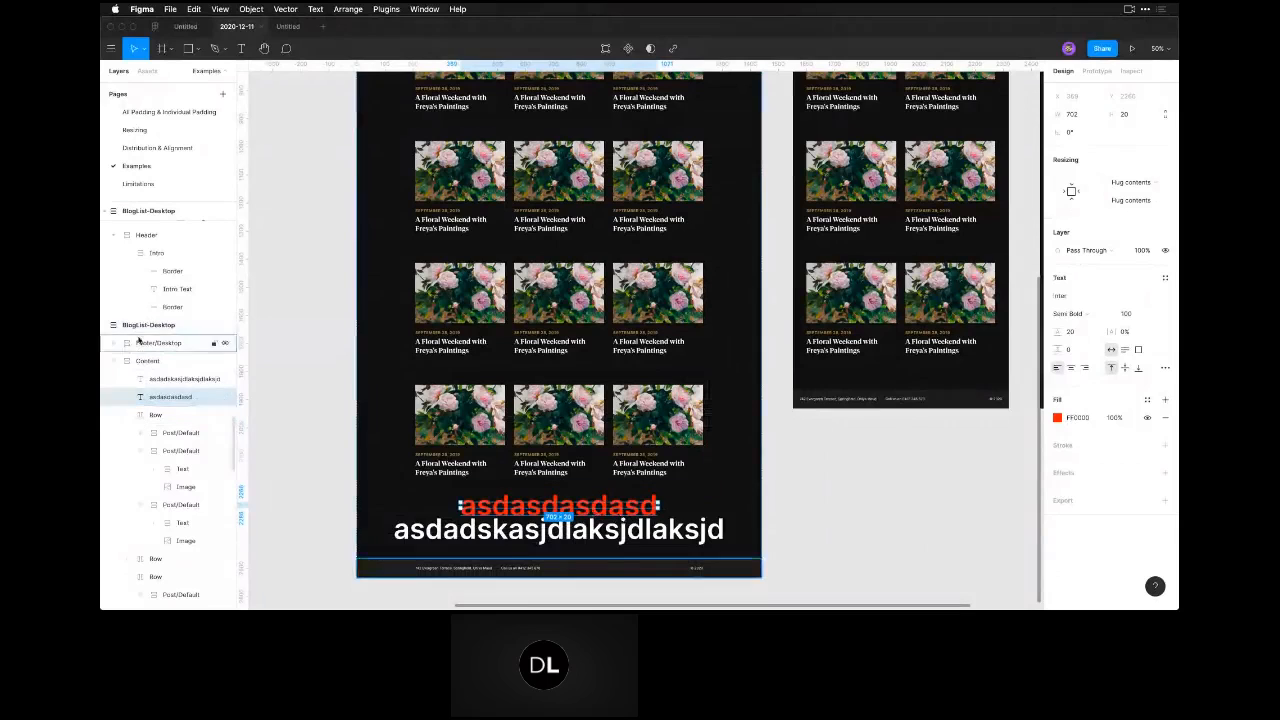
Draw a rectangle inside the middle card of each of the first three rows, about 440 × 224 in the third row.
scroll(574, 463, "up", 1)
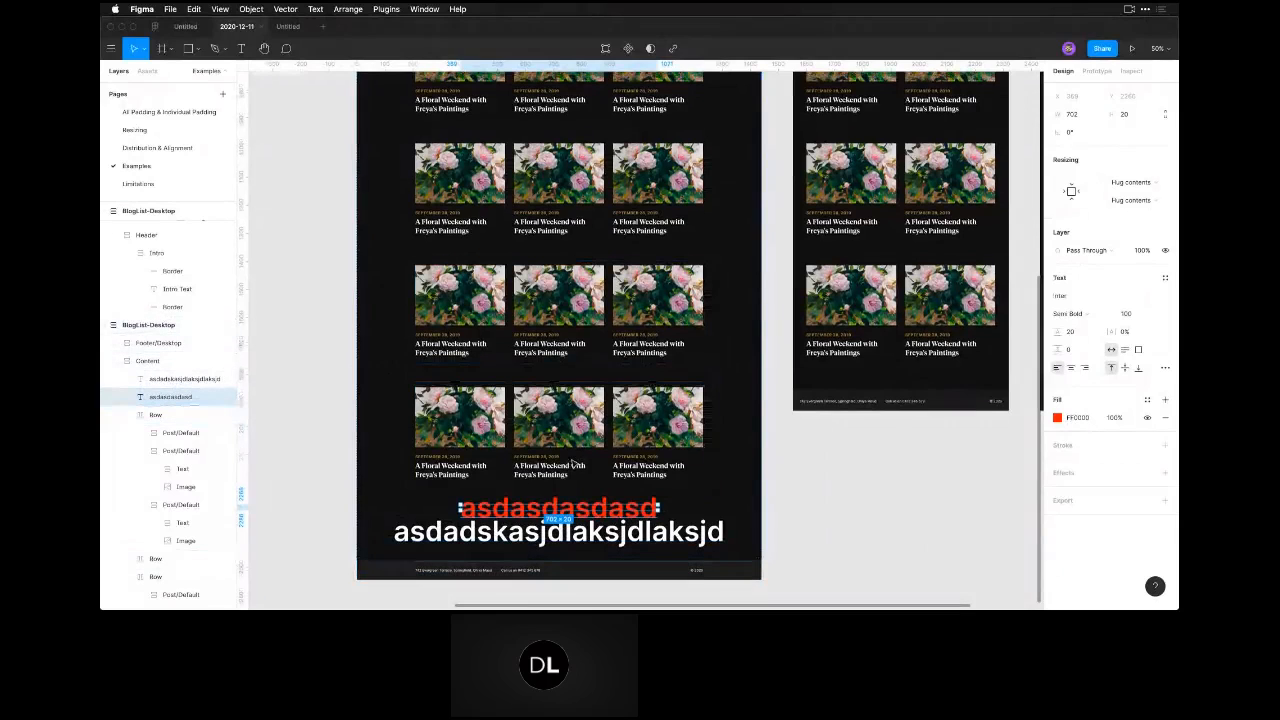
scroll(574, 463, "up", 3)
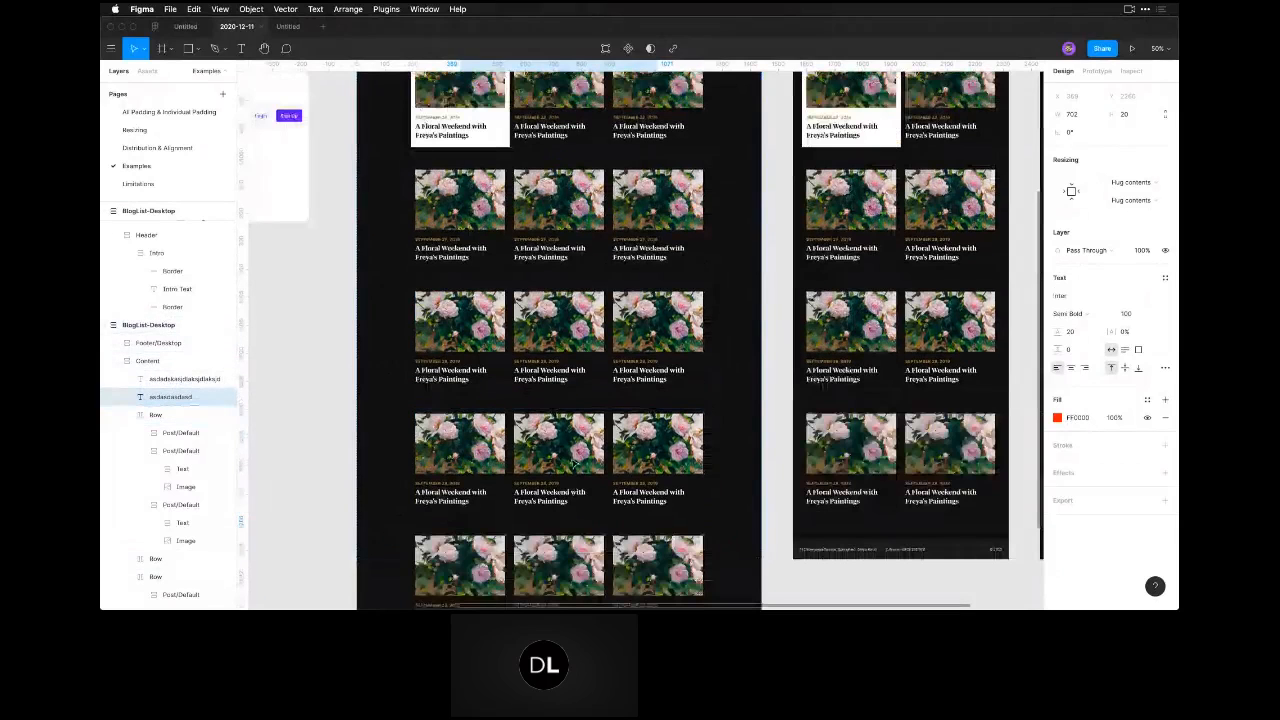
key("super+minus")
left_click(743, 516)
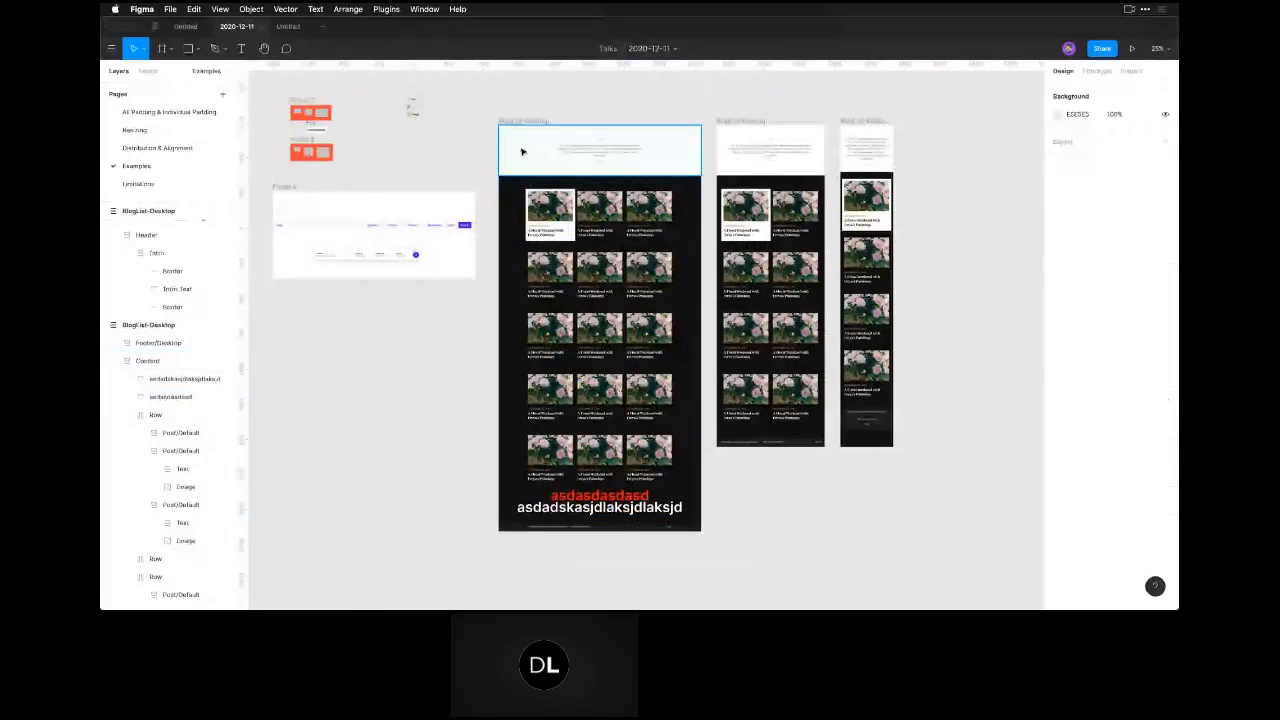
left_click(215, 326)
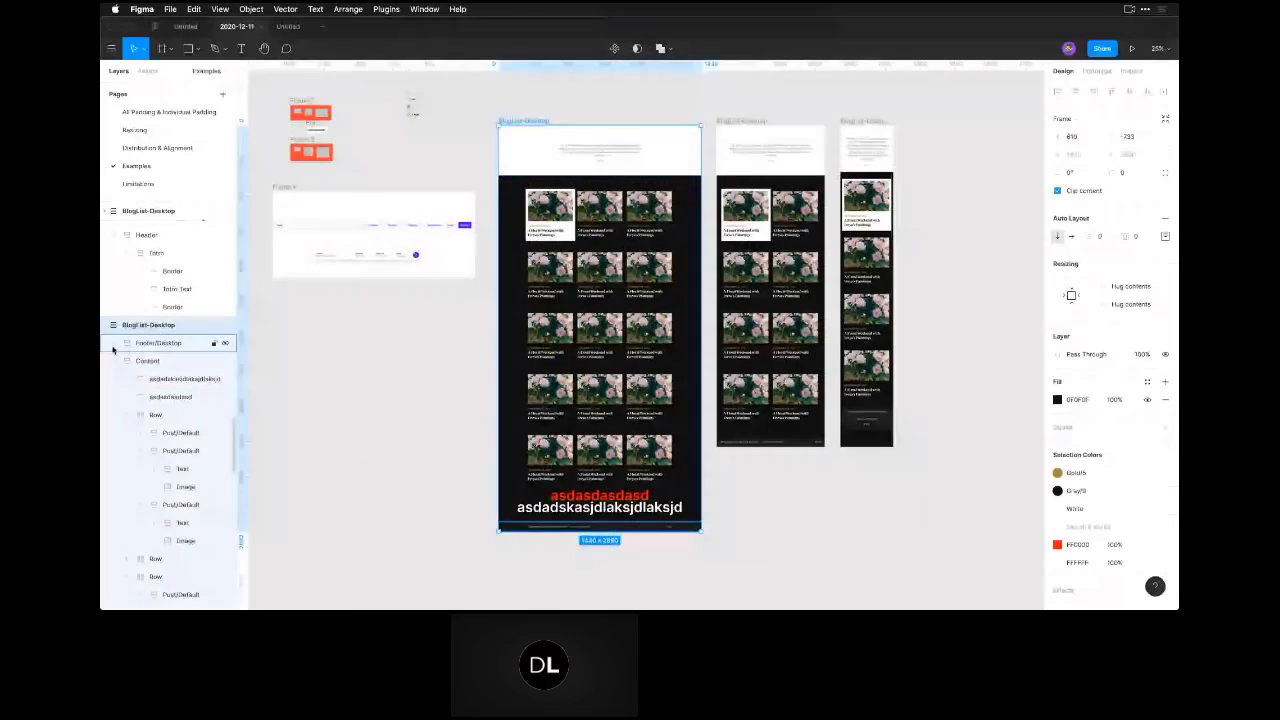
key("r")
left_click_drag(582, 362, 645, 397)
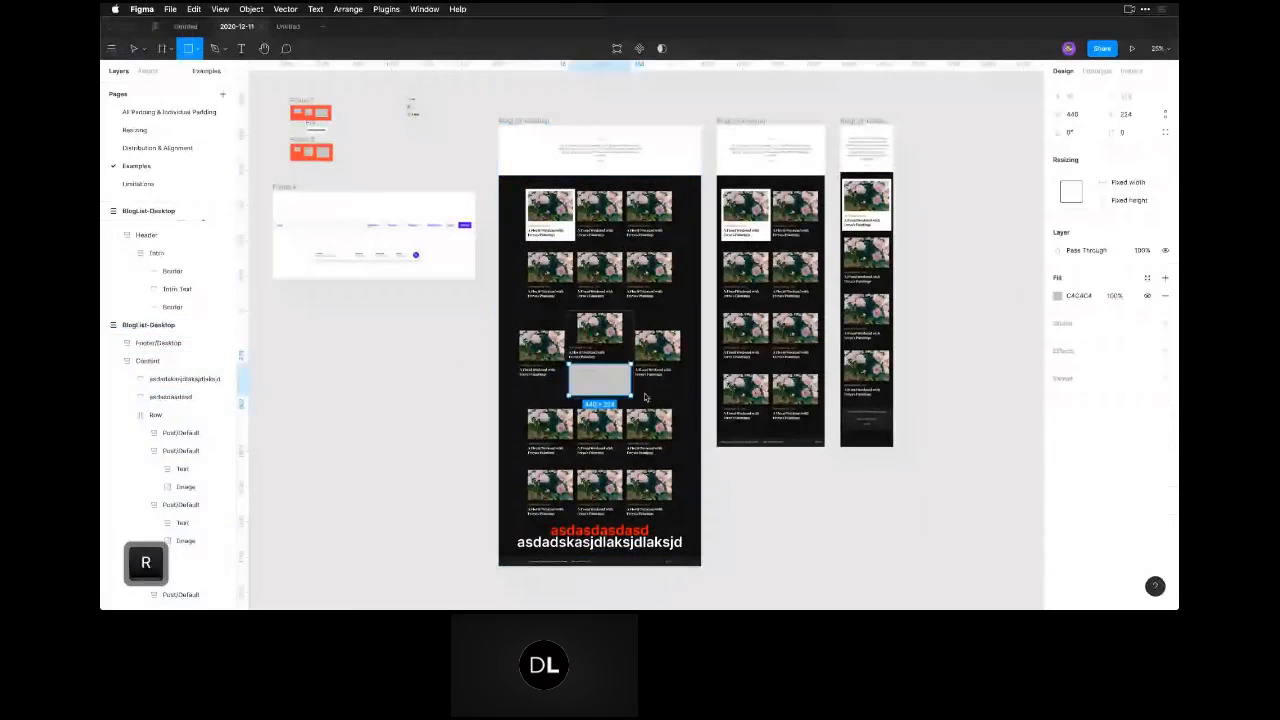
left_click_drag(582, 286, 635, 315)
key("r")
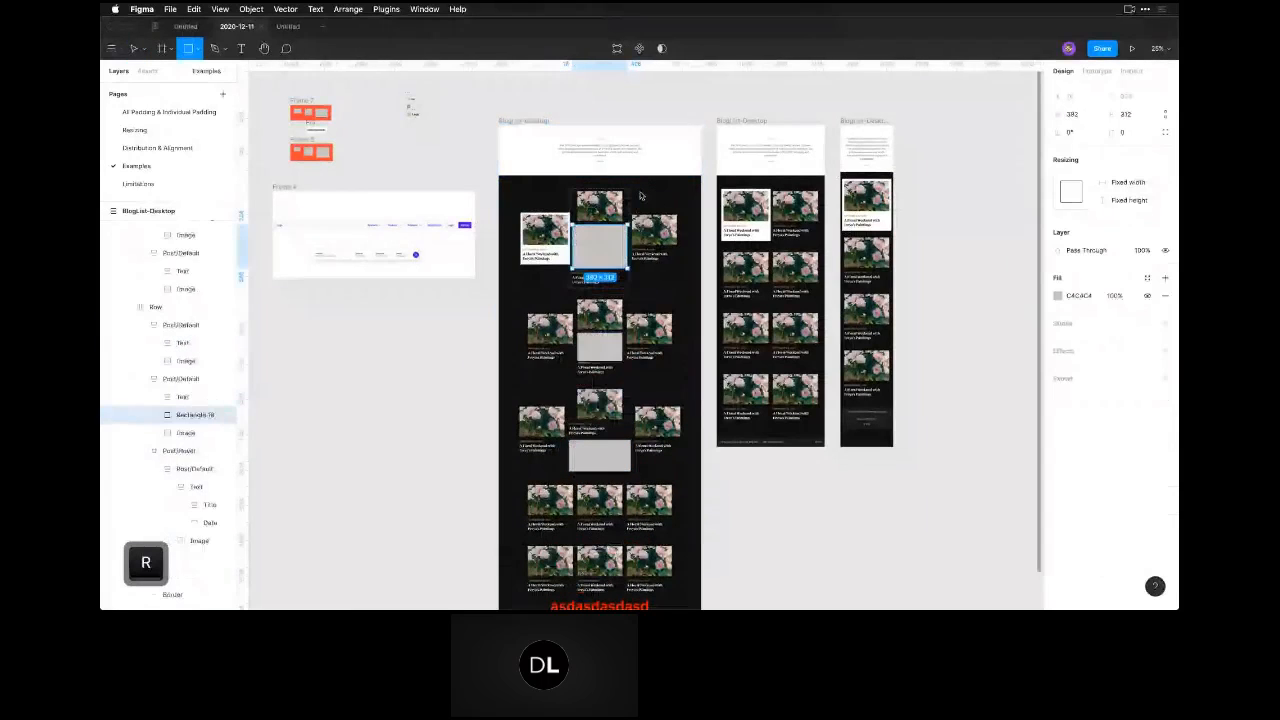
Draw further rectangles over the intro text in the header of the wide BlogList-Desktop layout.
left_click_drag(569, 160, 630, 197)
key("r")
key("r")
mouse_move(573, 137)
left_mouse_down()
mouse_move(625, 169)
mouse_move(635, 213)
left_mouse_up()
key("r")
Draw a small rectangle in the fourth row's middle card and another, about 199 × 199, at the end of the third row.
scroll(679, 483, "down", 3)
scroll(679, 483, "down", 2)
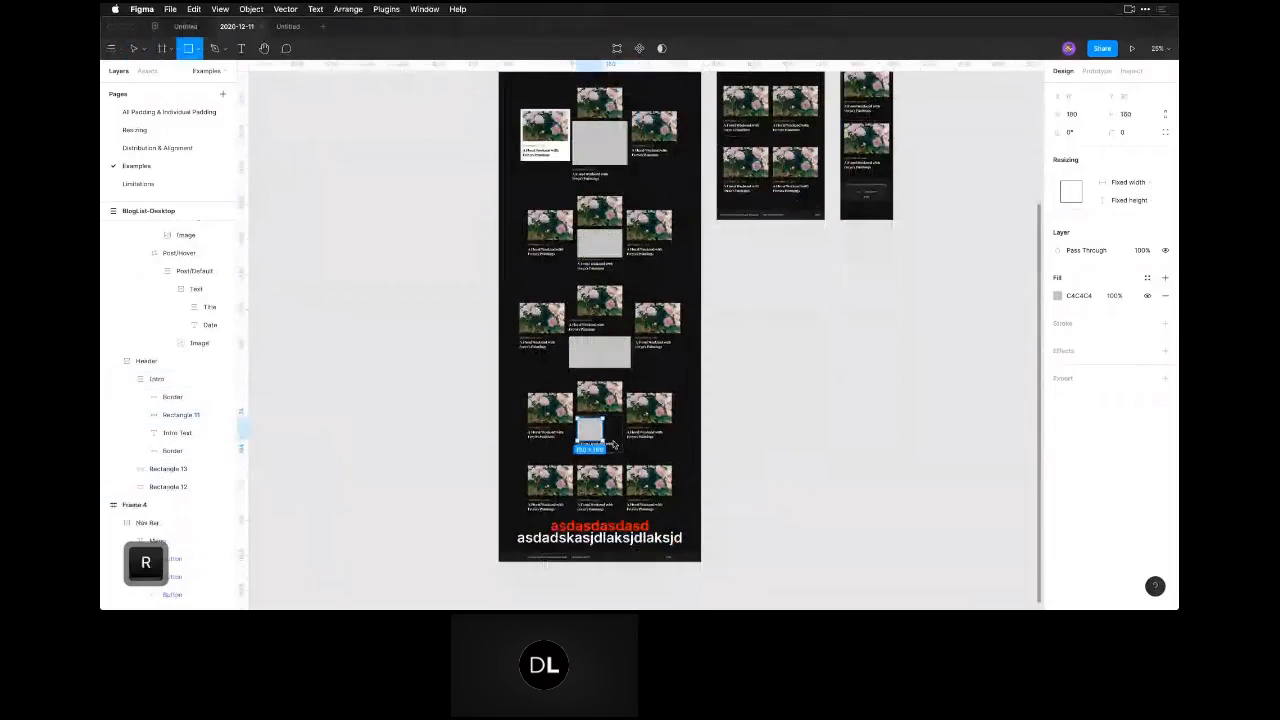
left_click_drag(577, 418, 604, 442)
left_click_drag(668, 300, 695, 328)
key("r")
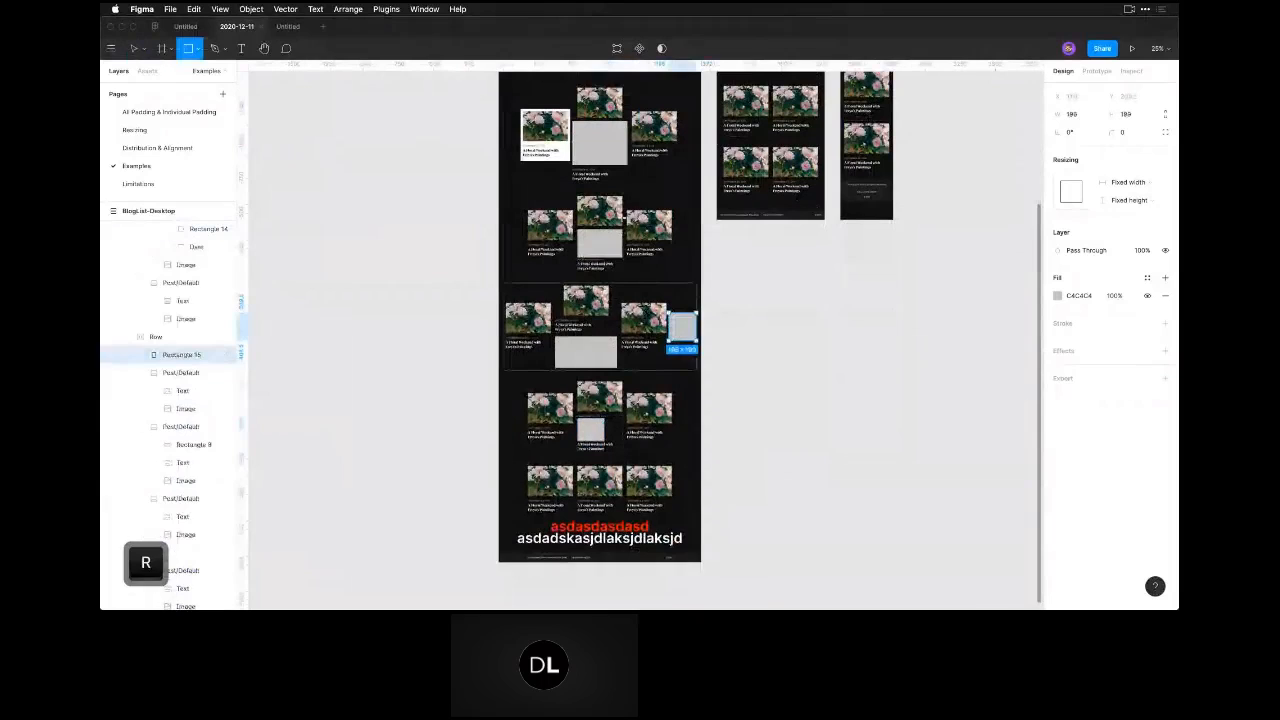
Draw a rectangle inside the second row's middle card and another, about 320 × 272, between the first and second card rows.
left_click_drag(593, 228, 627, 266)
key("r")
left_click_drag(516, 150, 561, 188)
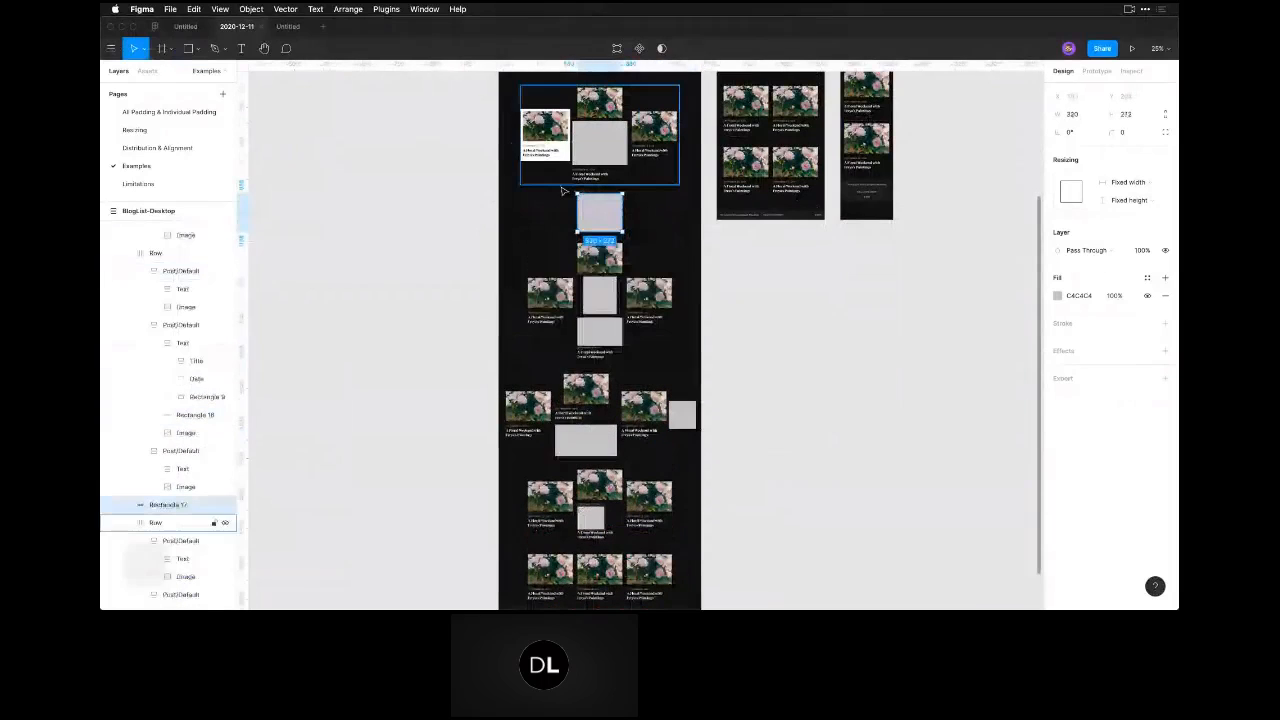
scroll(549, 449, "down", 6)
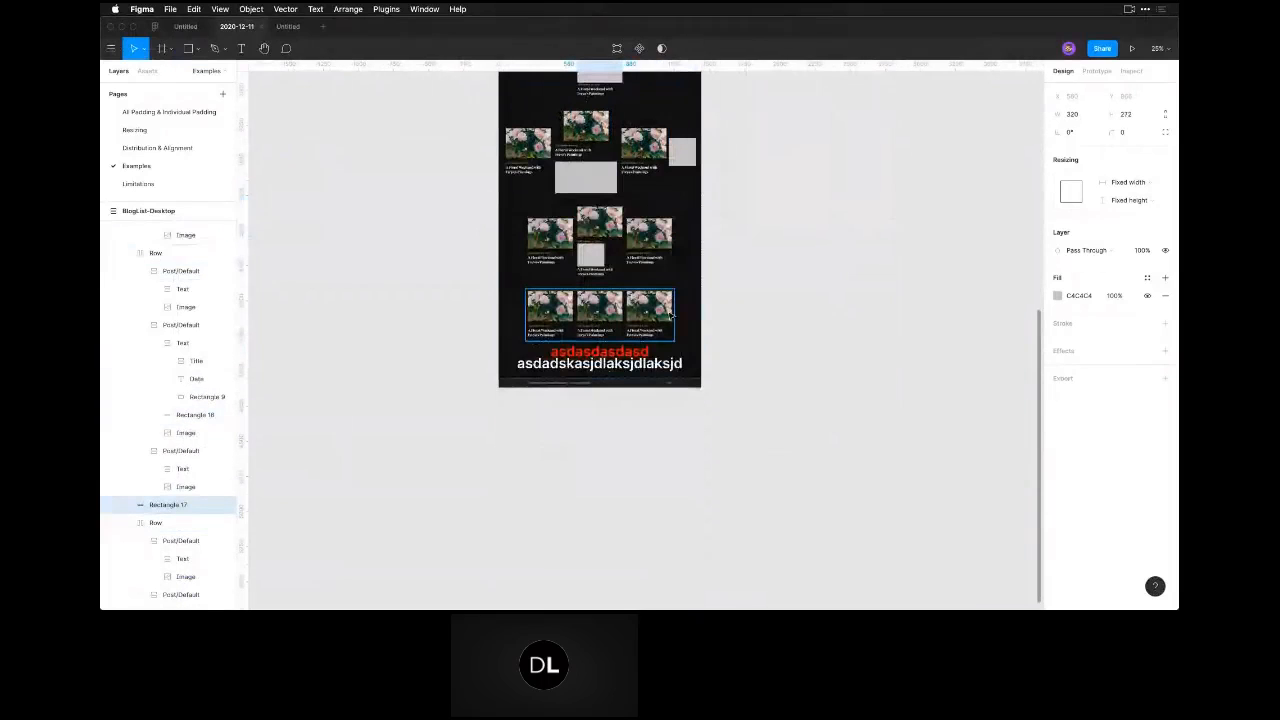
scroll(632, 510, "up", 2)
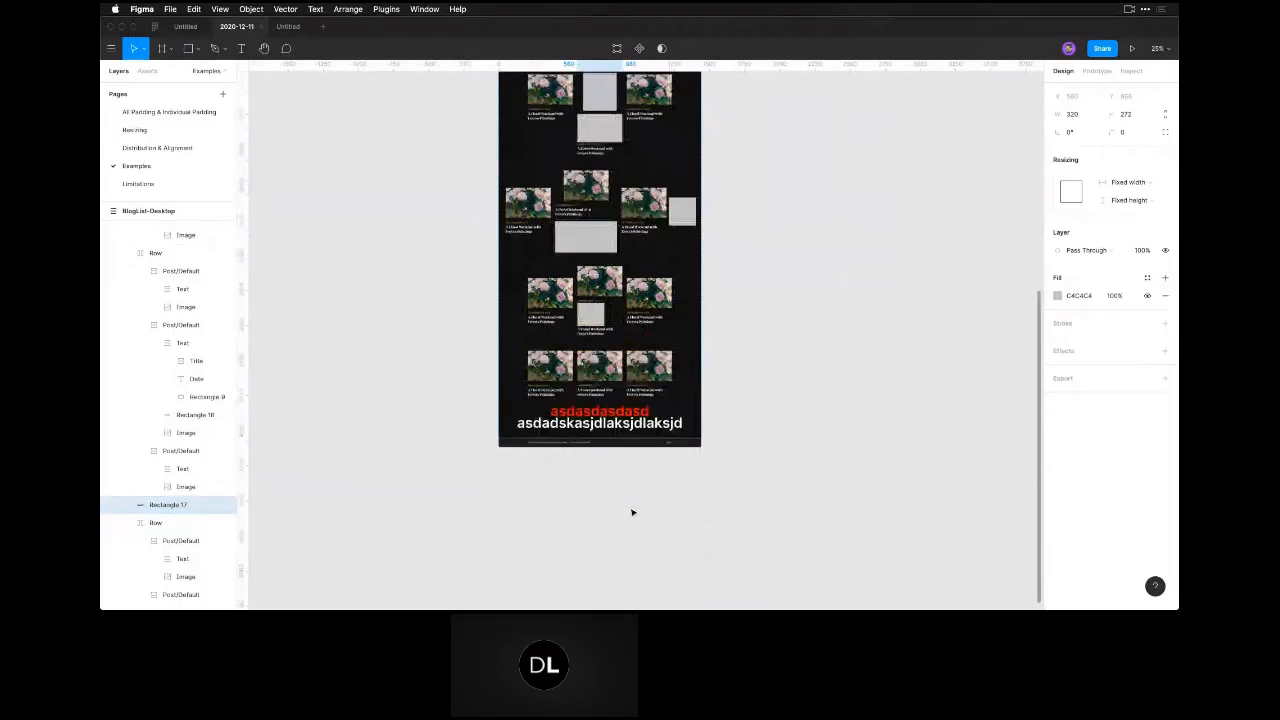
scroll(632, 512, "up", 6)
scroll(632, 512, "up", 5)
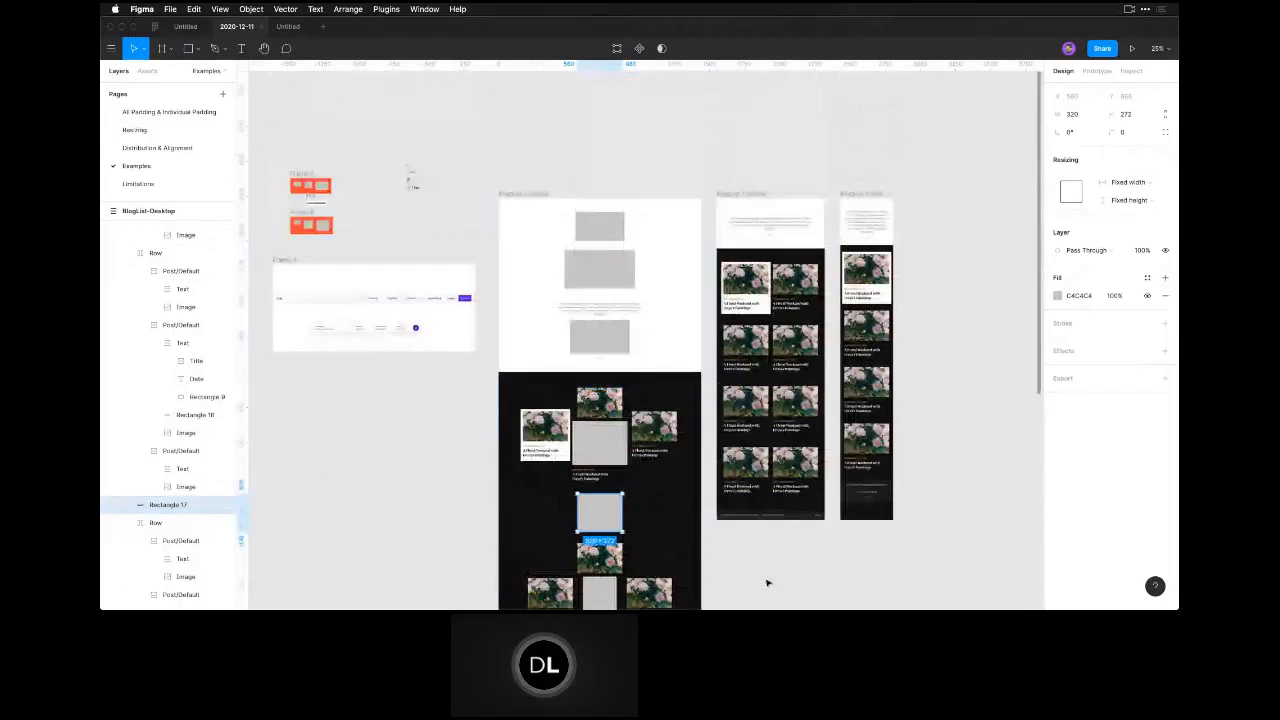
left_click(771, 580)
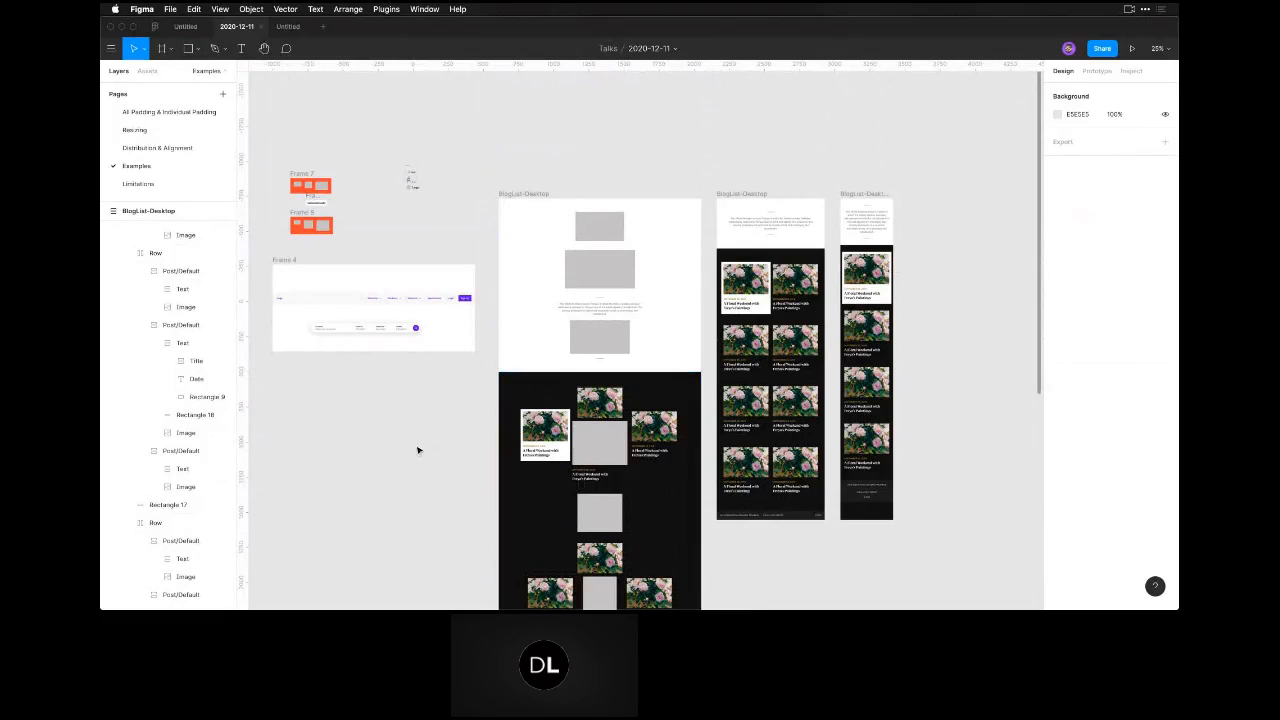
Open the Distribution & Alignment page to show the nav bar example.
left_click(163, 147)
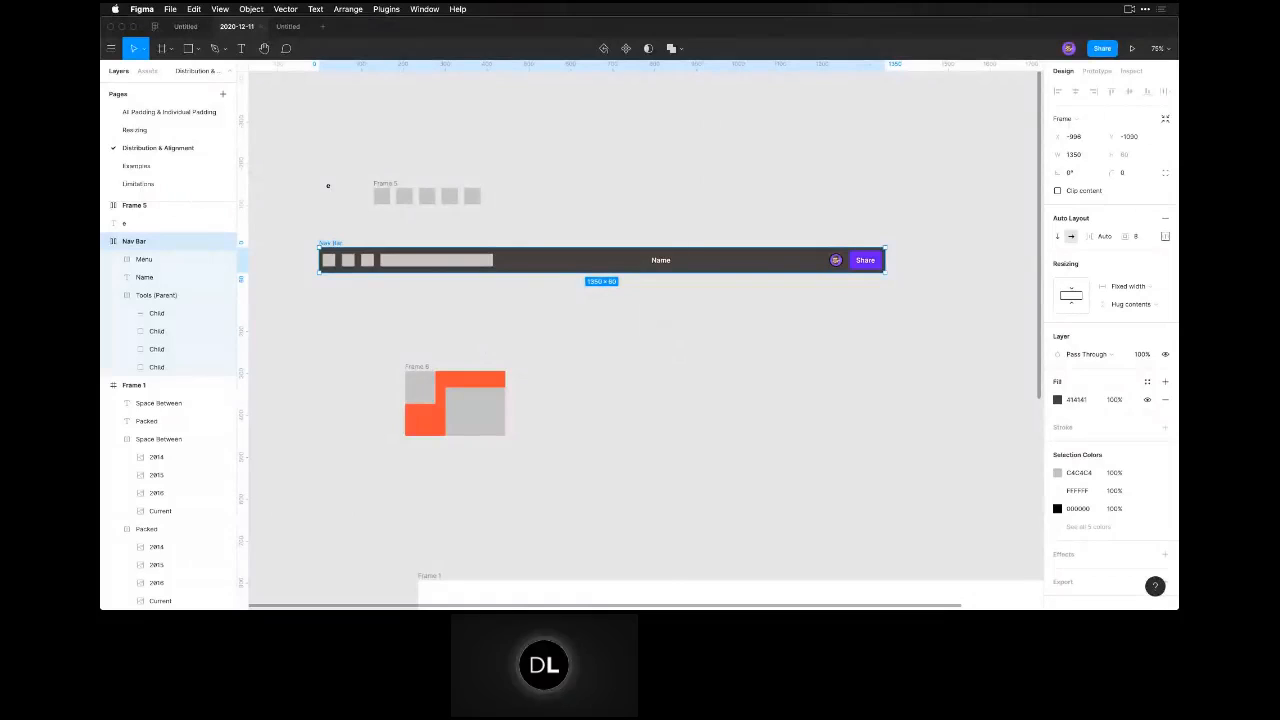
mouse_move(648, 598)
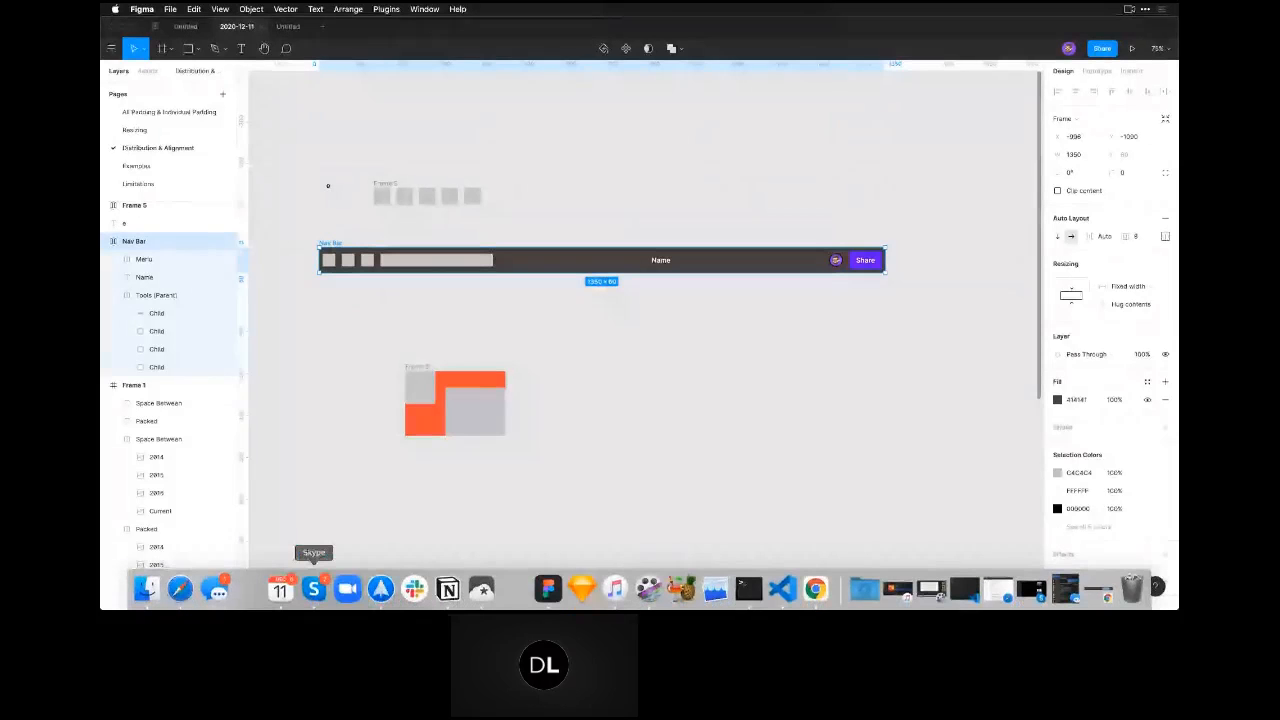